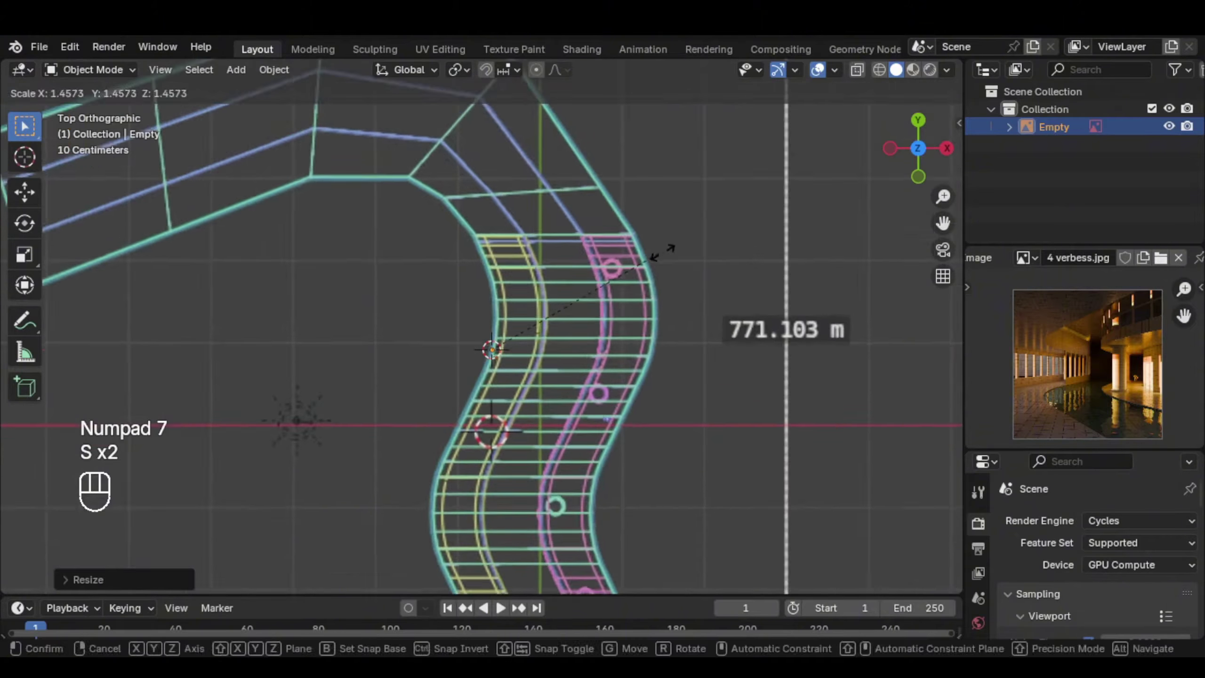
# Scale up the ground plan reference image and set its opacity to about 0.209
pyautogui.click(705, 244)
pyautogui.scroll(-3, 706, 245)
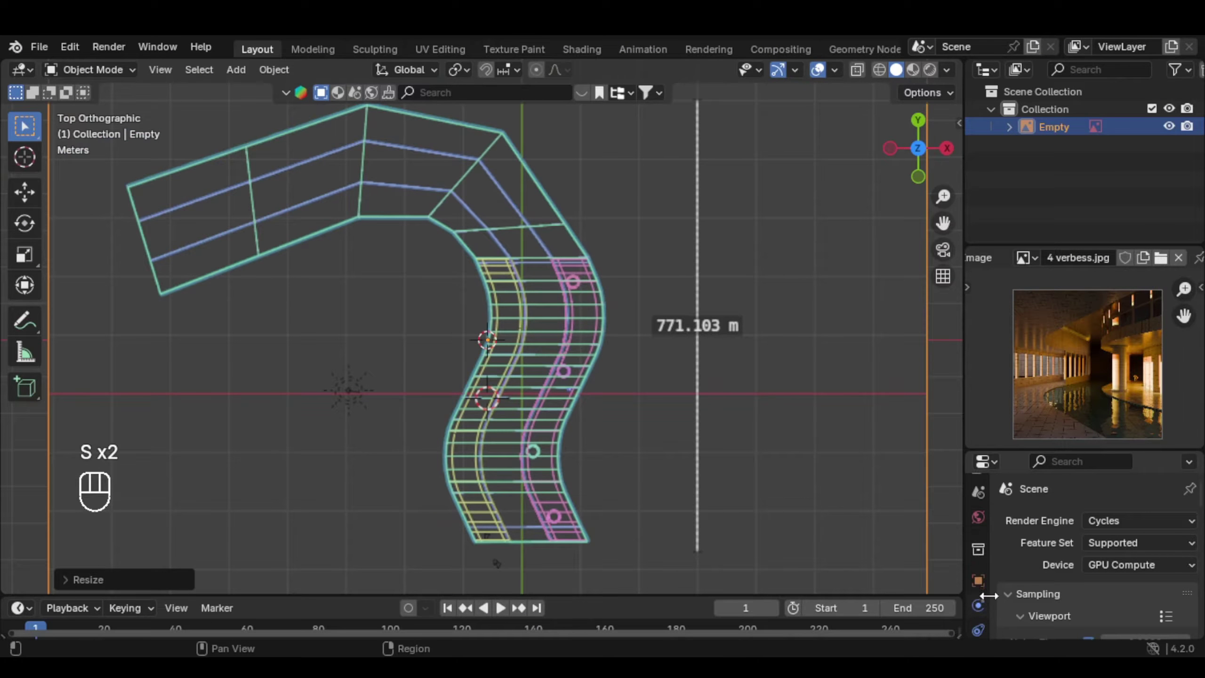
pyautogui.click(978, 589)
pyautogui.scroll(-5, 1144, 574)
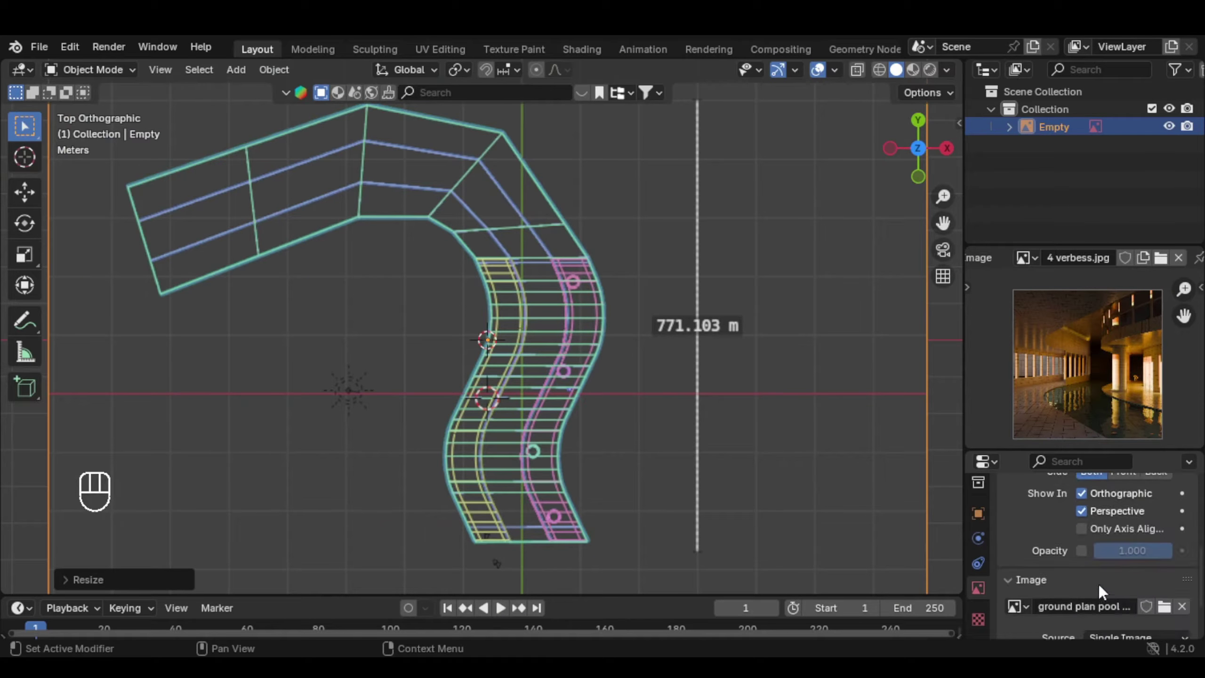
pyautogui.moveTo(1097, 551); pyautogui.dragTo(1035, 550)
# Scale the ground plan reference image up further, uniformly on all axes, to more than 1.6 times
pyautogui.moveTo(599, 363); pyautogui.dragTo(566, 259, button='middle')
pyautogui.scroll(-2, 646, 355)
pyautogui.press('s')
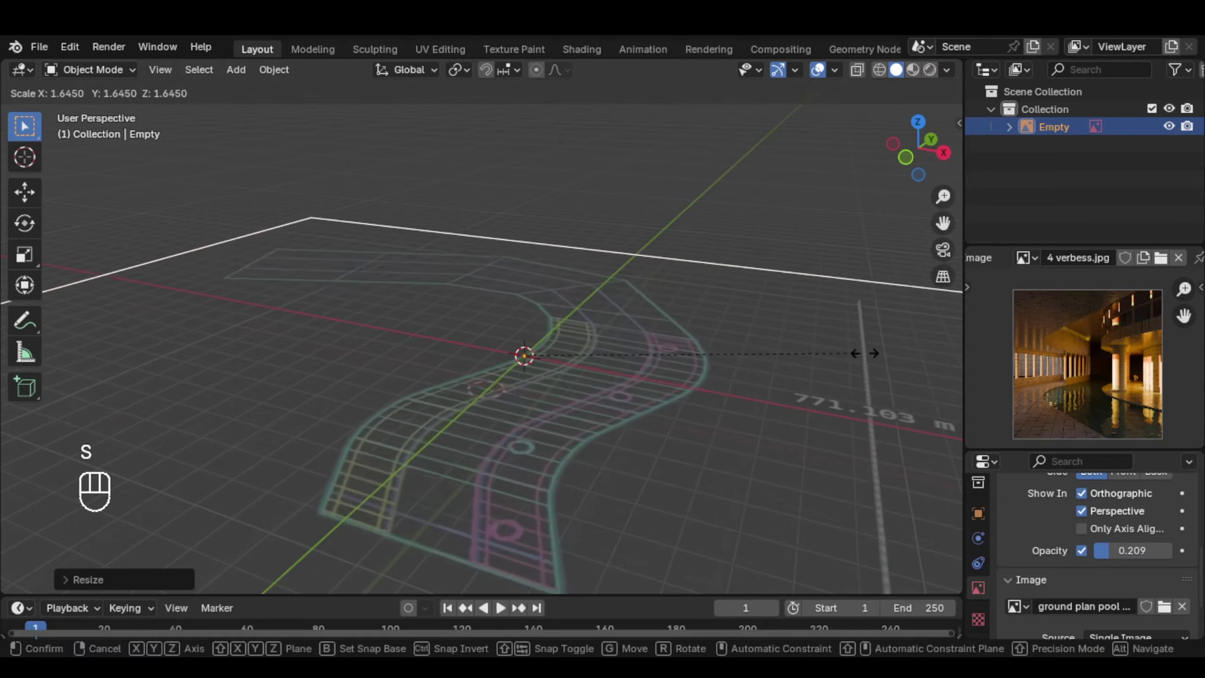
pyautogui.click(932, 356)
# Add a plane mesh at the origin on top of the ground plan
pyautogui.hotkey('shift', 'a')
pyautogui.hotkey('shift', 'a')
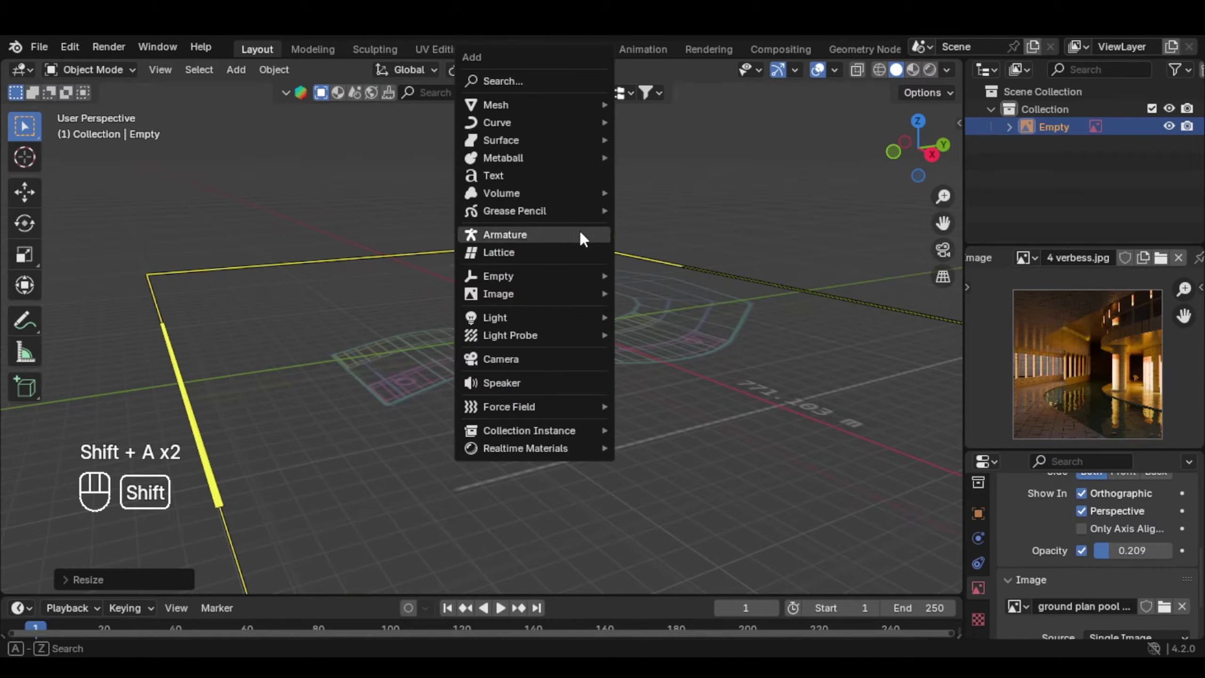
pyautogui.moveTo(525, 106)
pyautogui.click(687, 104)
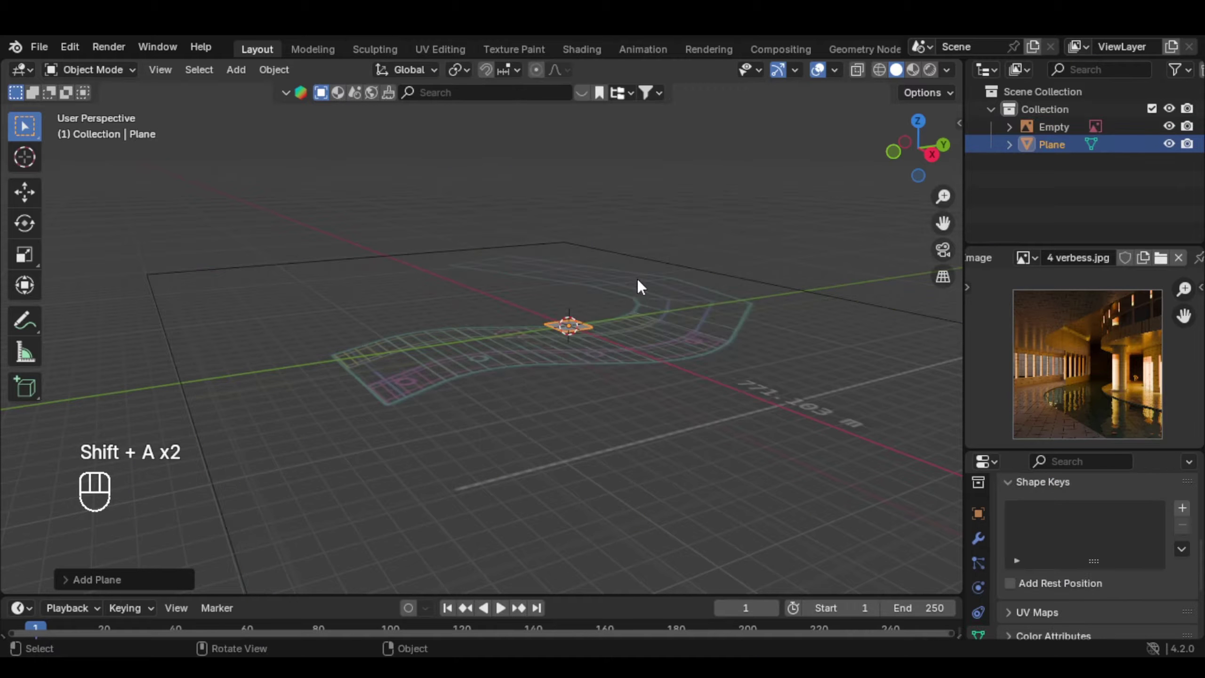
pyautogui.scroll(3, 636, 278)
# Clear the plane's rotation and rotate it 90 degrees about the Y axis to stand it upright
pyautogui.hotkey('alt', 'r')
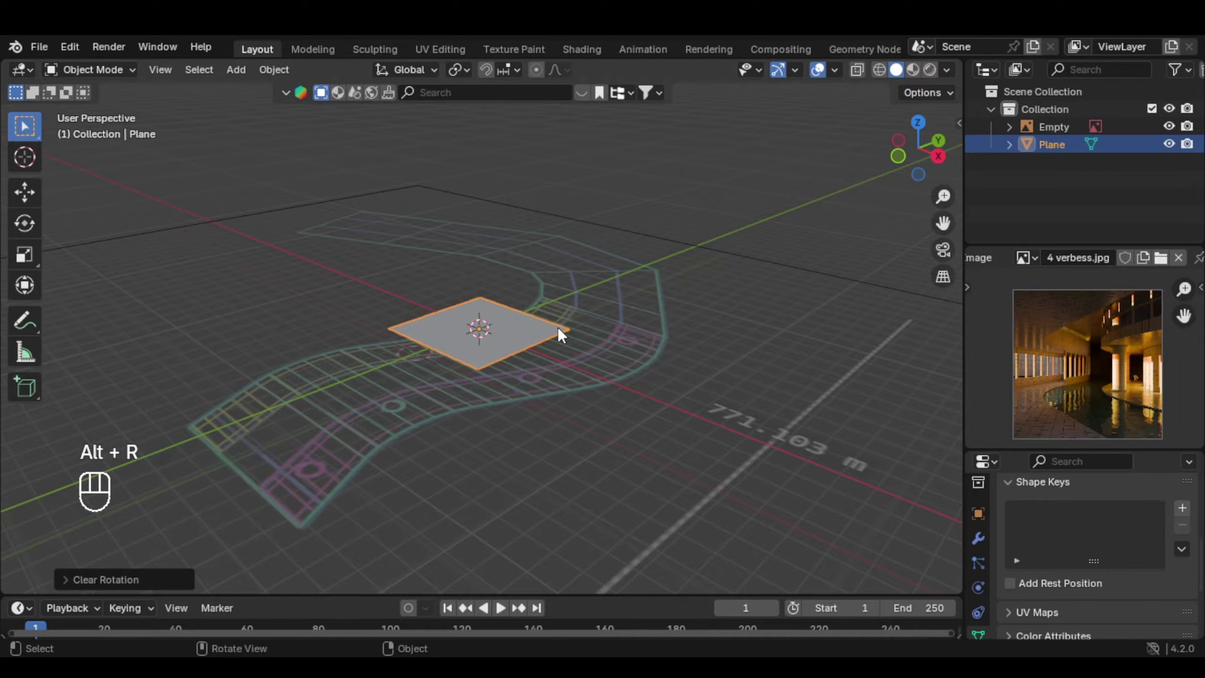
pyautogui.write('ry')
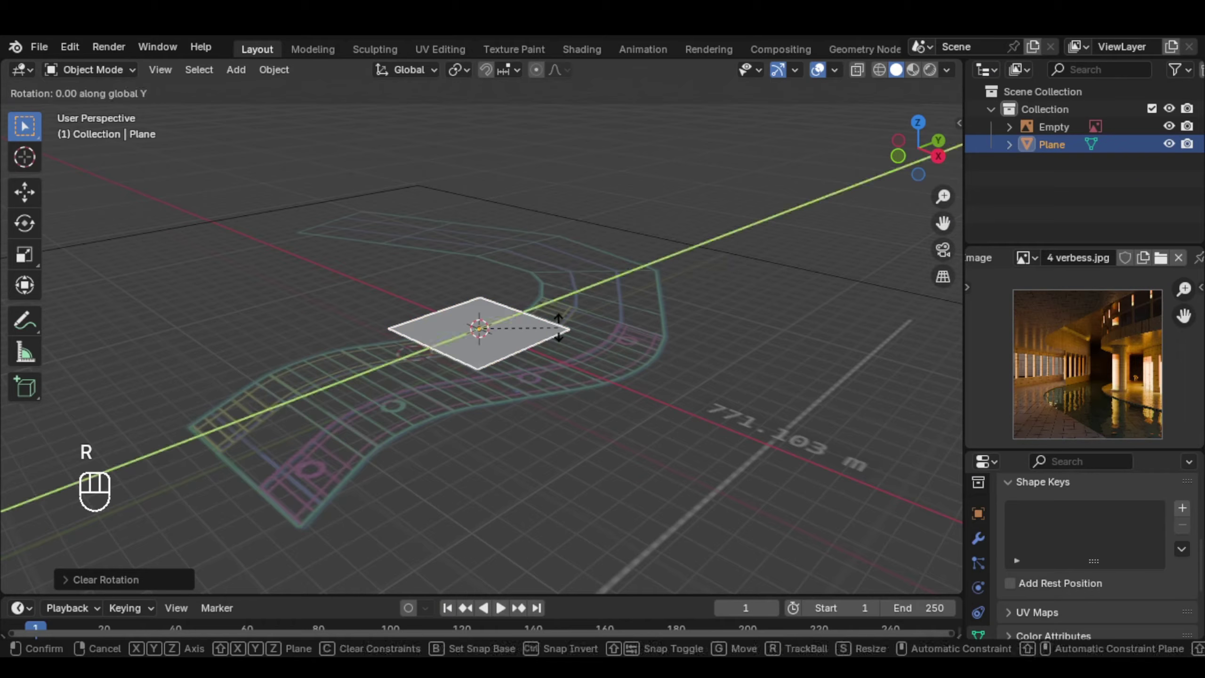
pyautogui.write('90')
pyautogui.press('Return')
# In Edit Mode, enlarge the whole plane uniformly and stretch it to about 3 times along Y
pyautogui.press('Tab')
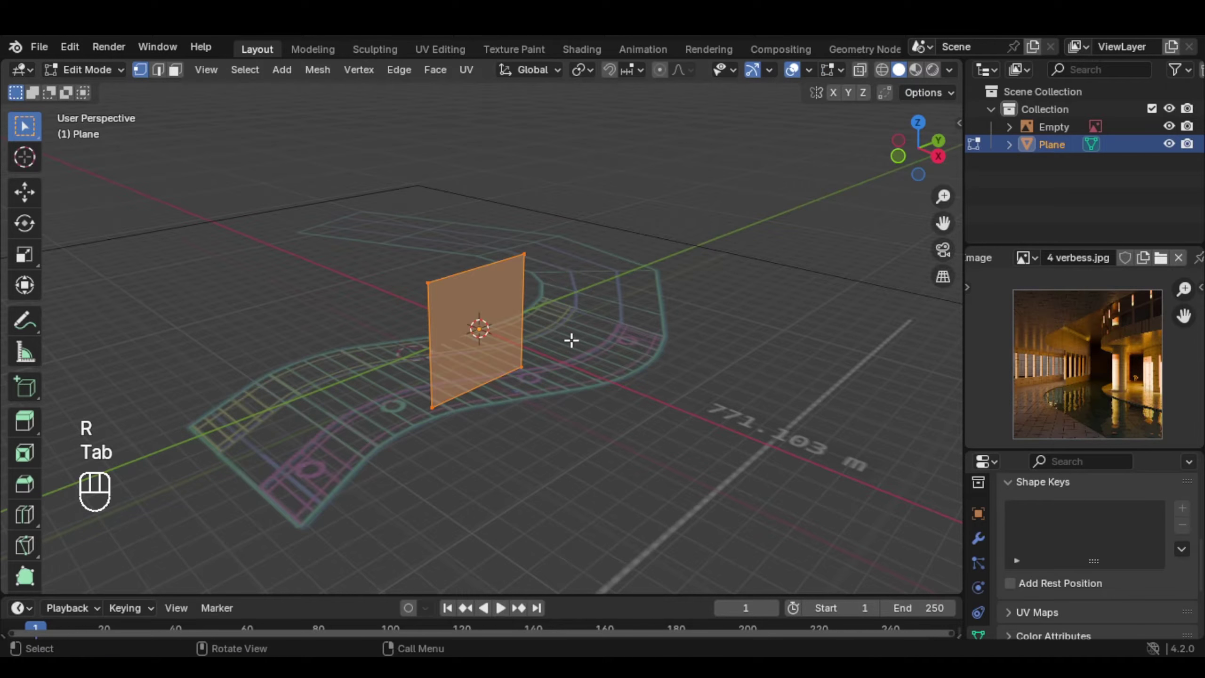
pyautogui.press('a')
pyautogui.press('s')
pyautogui.click(565, 279)
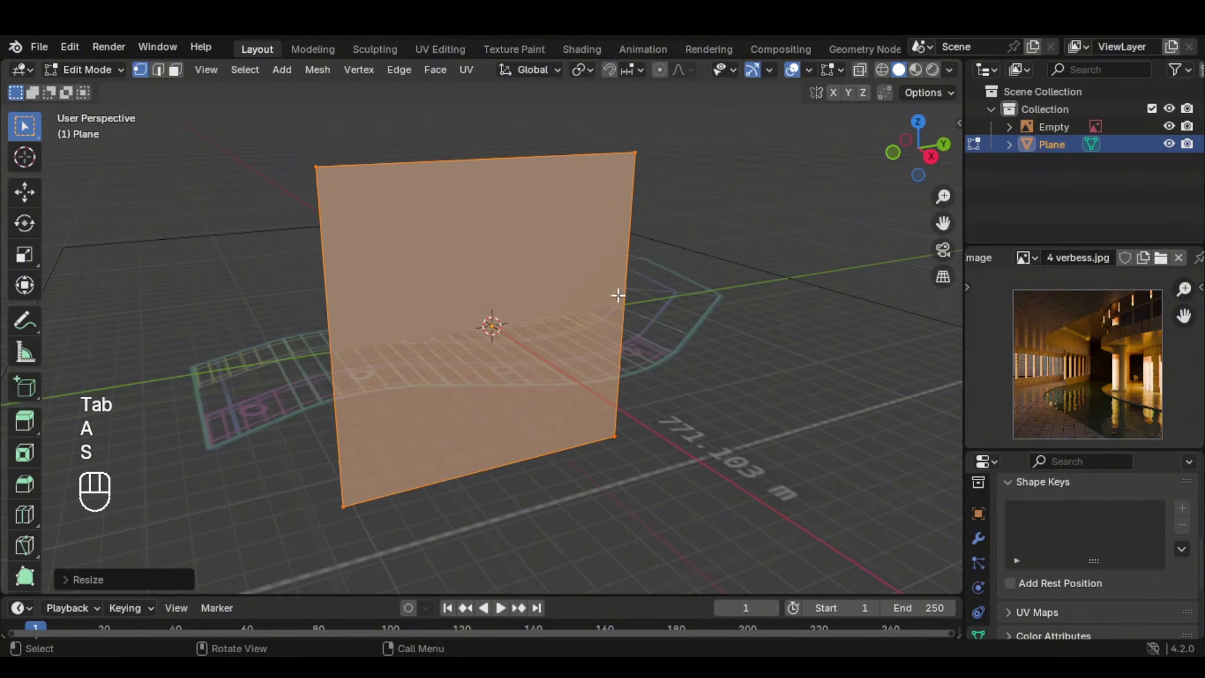
pyautogui.scroll(-2, 616, 294)
pyautogui.press('s')
pyautogui.press('y')
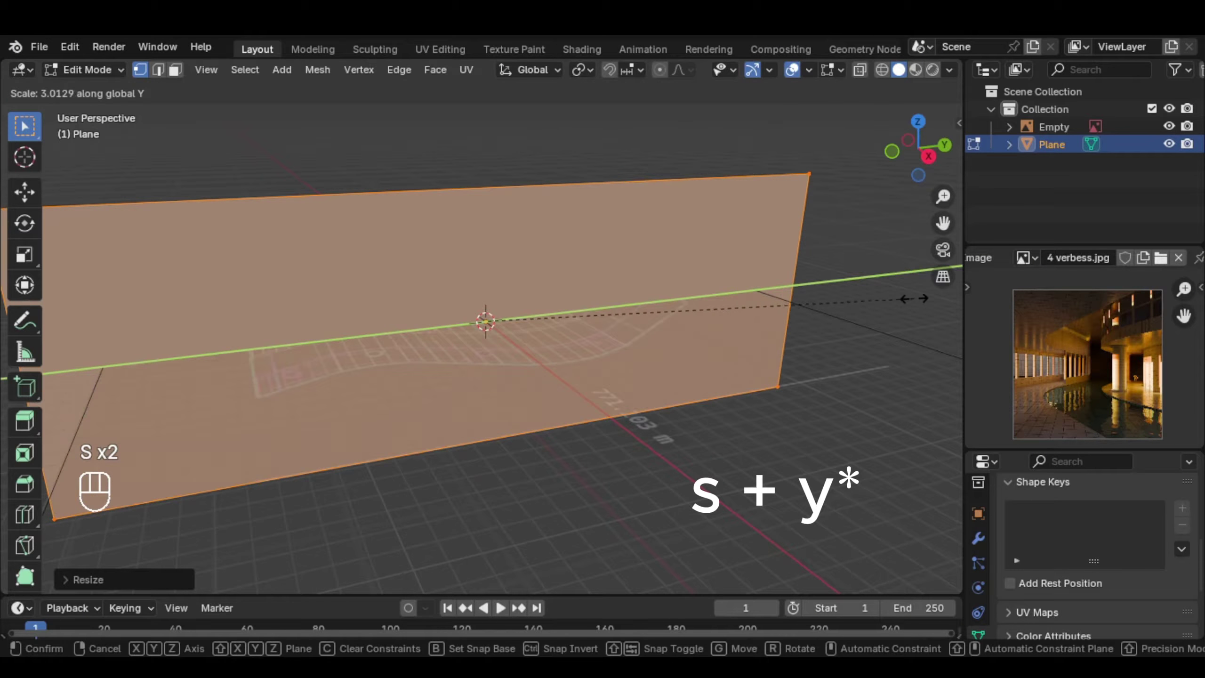
pyautogui.click(903, 298)
pyautogui.moveTo(719, 286); pyautogui.dragTo(564, 305, button='middle')
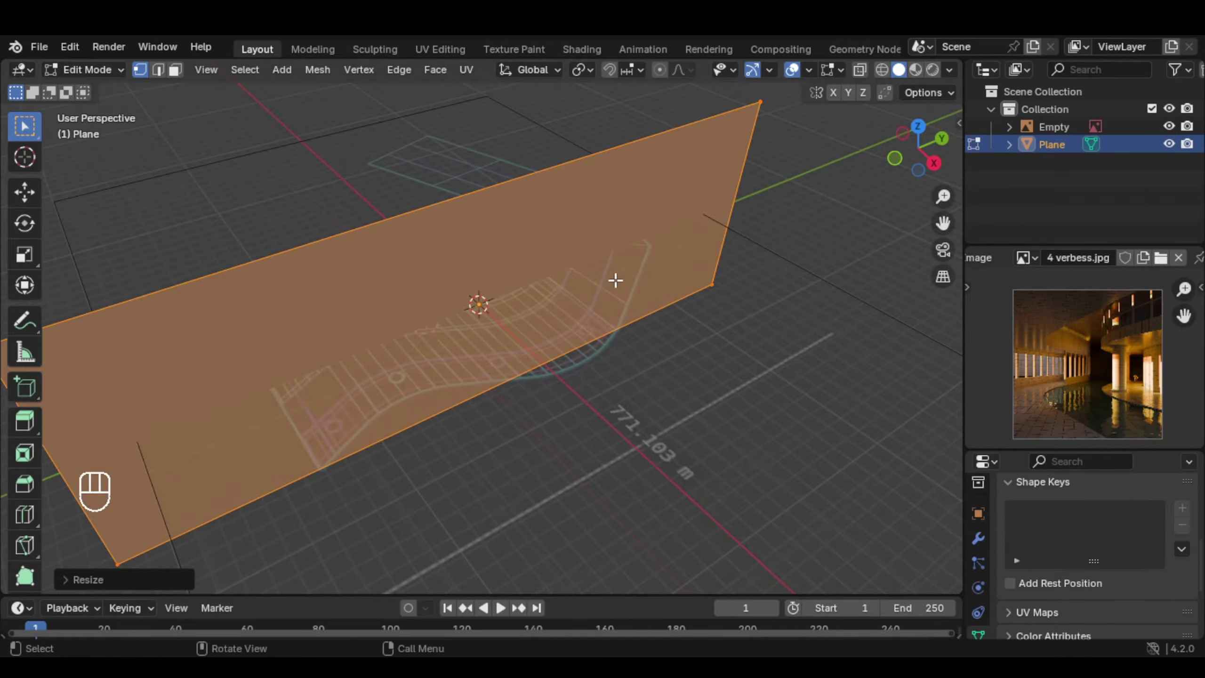
# Reduce the wall plane's height by scaling it along Z to about 0.84
pyautogui.press('s')
pyautogui.press('z')
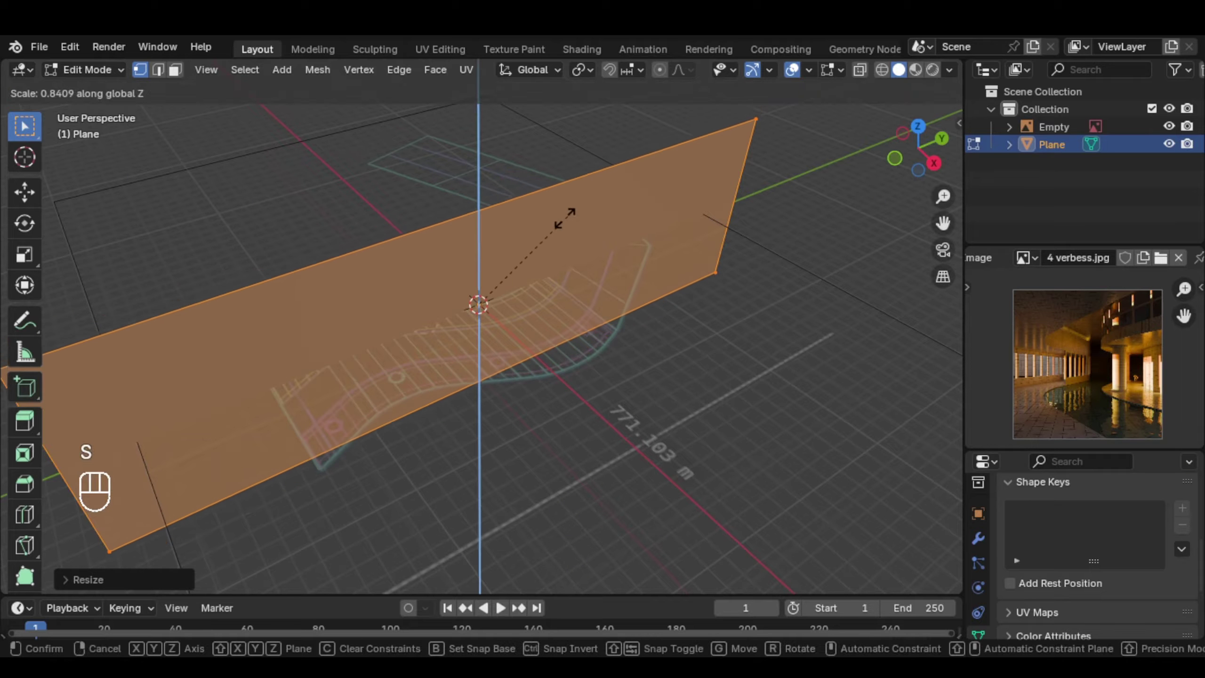
pyautogui.click(557, 216)
pyautogui.moveTo(552, 221); pyautogui.dragTo(571, 242, button='middle')
pyautogui.moveTo(862, 227); pyautogui.dragTo(821, 336, button='middle')
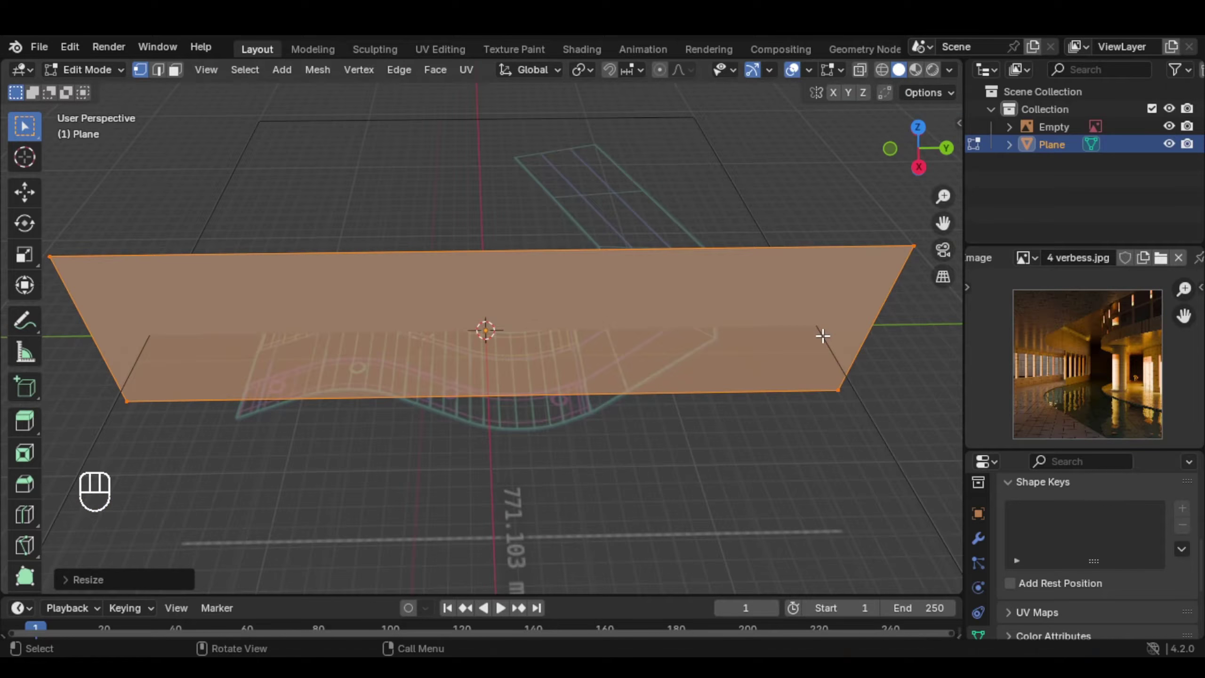
# Shorten the wall plane along Y in two passes, scaling to about 0.7 and about 0.94, to fit the plan's near end
pyautogui.press('s')
pyautogui.press('y')
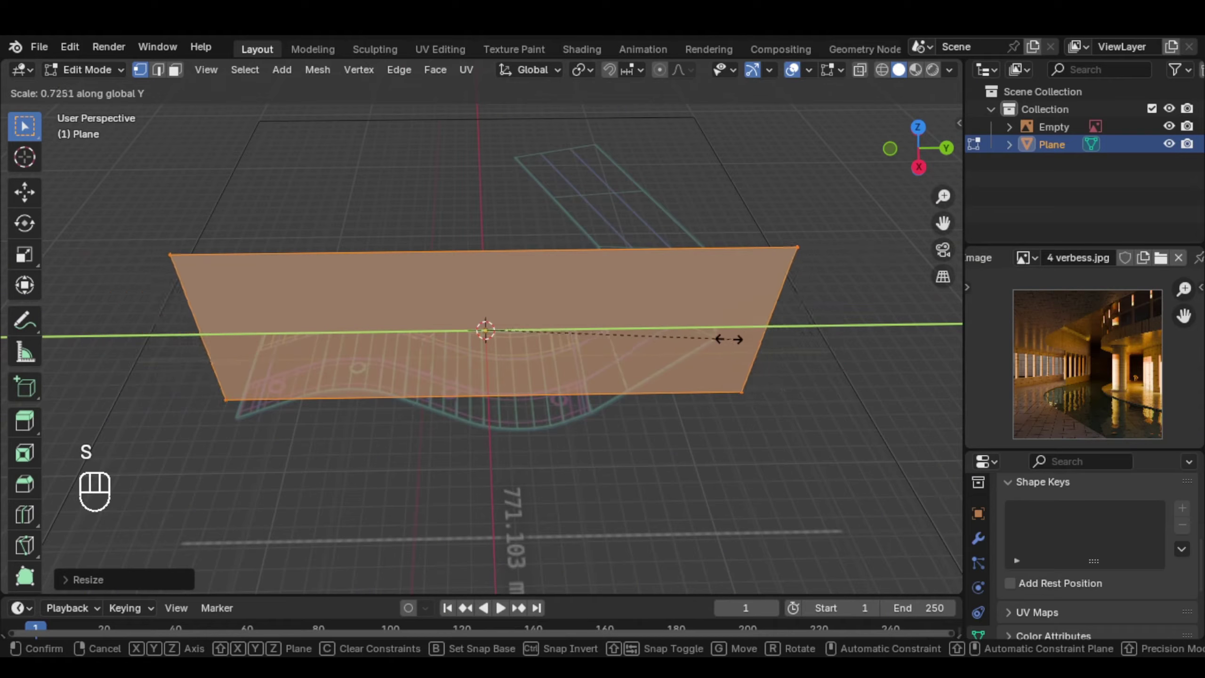
pyautogui.click(702, 339)
pyautogui.keyDown('shift'); pyautogui.moveTo(347, 376); pyautogui.dragTo(503, 334, button='middle'); pyautogui.keyUp('shift')
pyautogui.moveTo(494, 335); pyautogui.dragTo(510, 387, button='middle')
pyautogui.moveTo(508, 392); pyautogui.dragTo(500, 414, button='middle')
pyautogui.scroll(1, 487, 414)
pyautogui.press('s')
pyautogui.press('y')
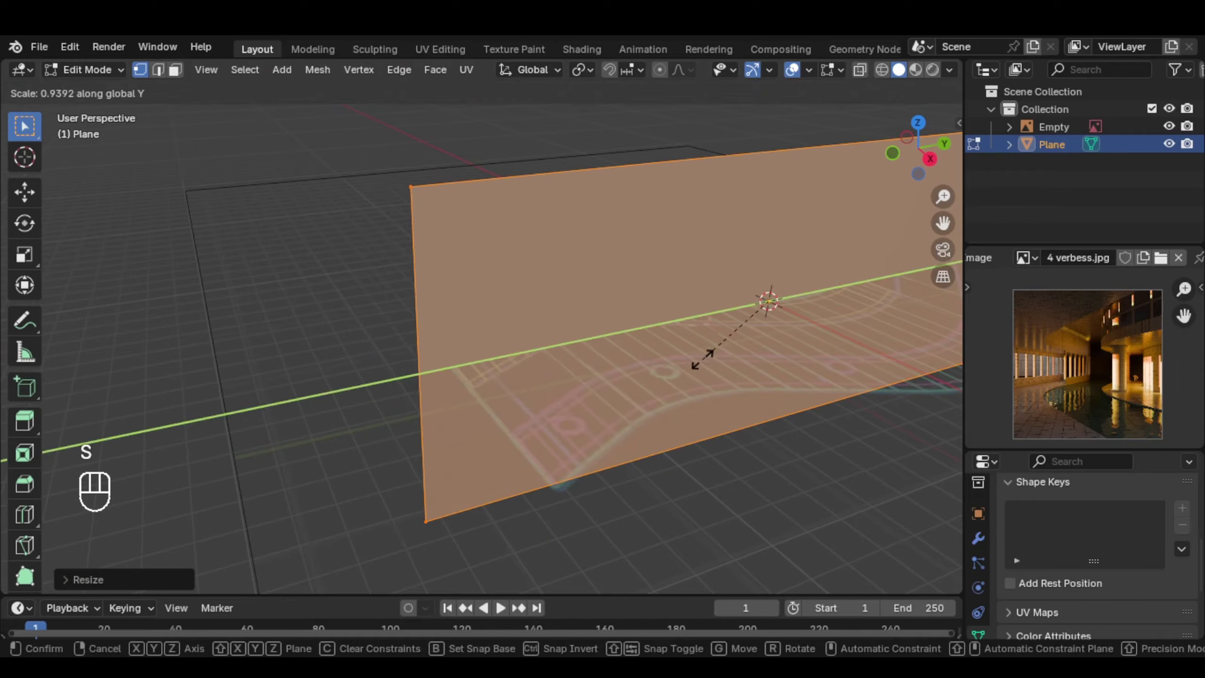
pyautogui.click(704, 357)
pyautogui.moveTo(664, 376); pyautogui.dragTo(589, 410, button='middle')
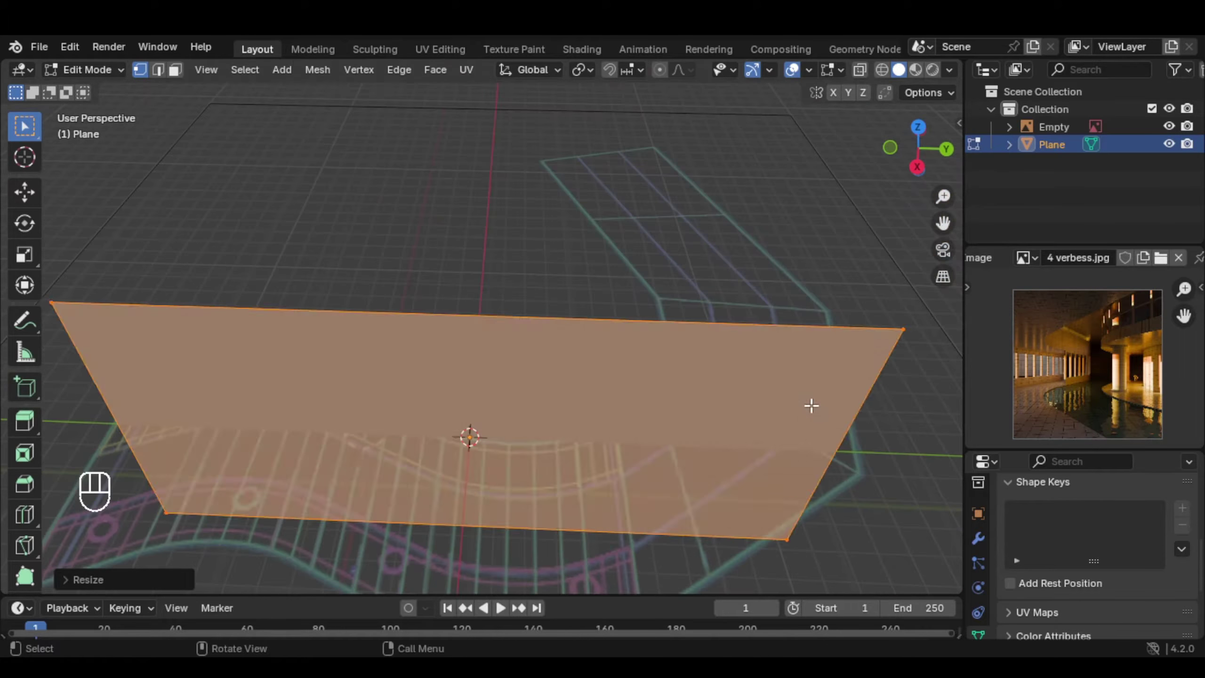
# Move the plane's far vertical edge inward along Y to shorten the wall over the curved part of the plan
pyautogui.click(856, 405)
pyautogui.moveTo(859, 406); pyautogui.dragTo(857, 391, button='middle')
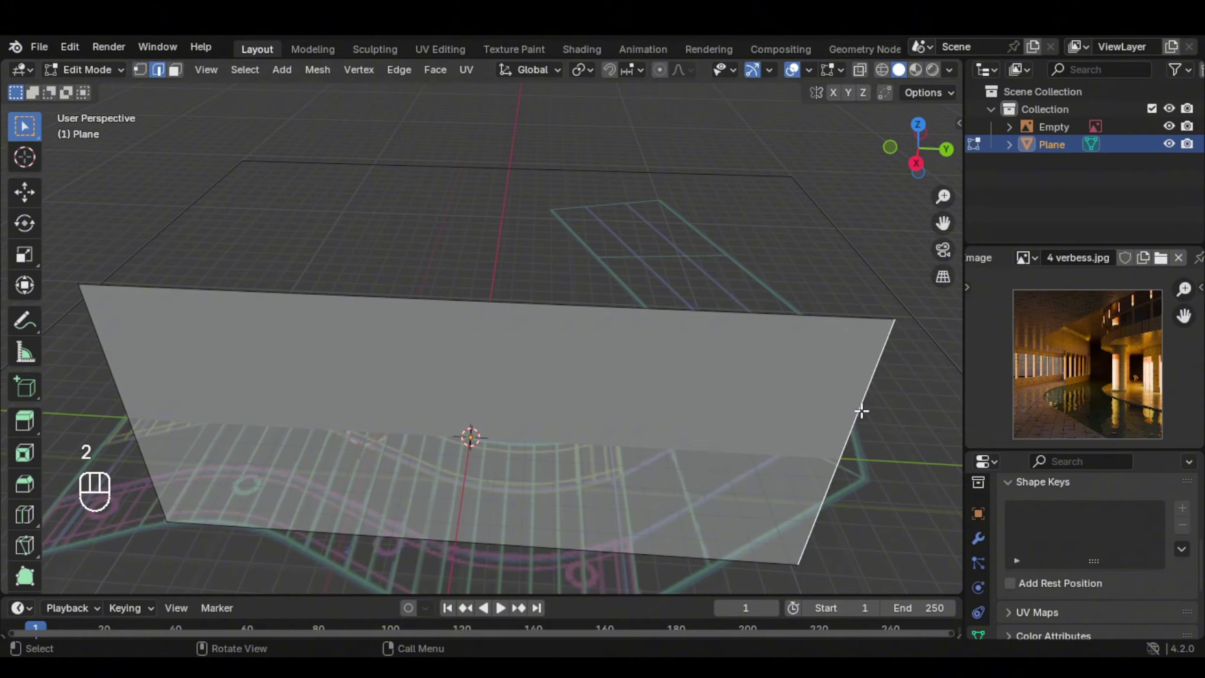
pyautogui.press('g')
pyautogui.press('y')
pyautogui.click(698, 402)
pyautogui.moveTo(570, 372); pyautogui.dragTo(523, 334, button='middle')
# Raise the plane's bottom edge along Z to the level of the ground plan
pyautogui.moveTo(600, 416); pyautogui.dragTo(536, 403, button='middle')
pyautogui.moveTo(570, 495); pyautogui.dragTo(616, 439, button='middle')
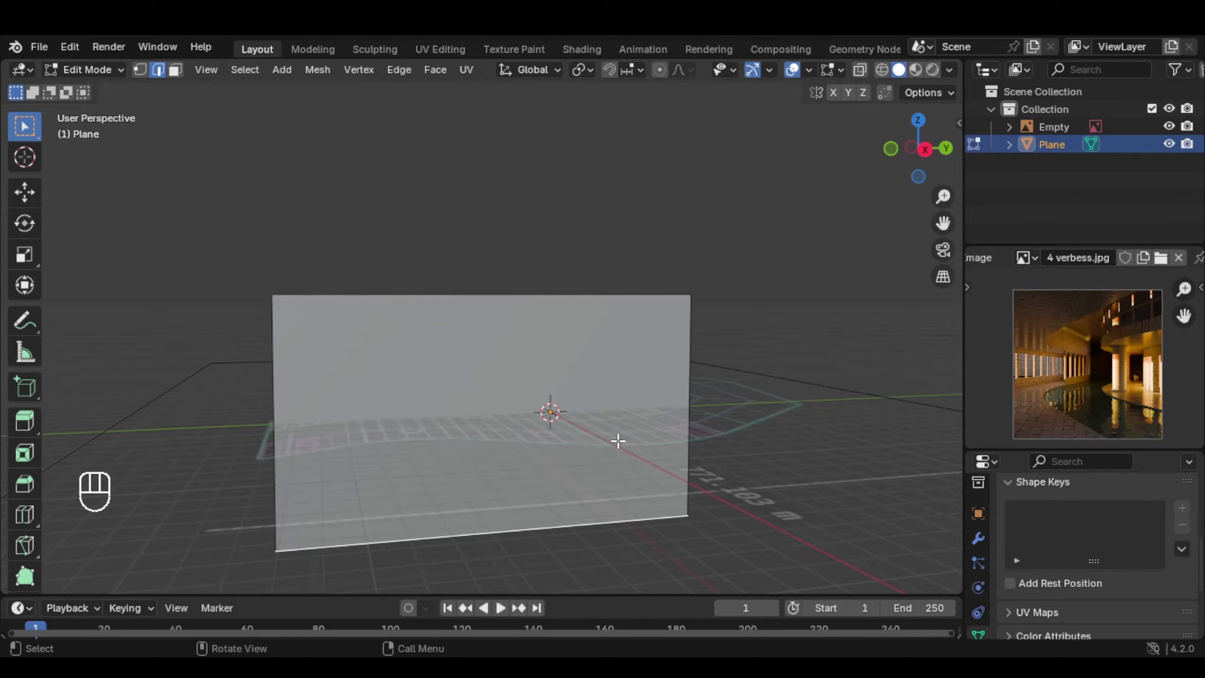
pyautogui.press('g')
pyautogui.press('z')
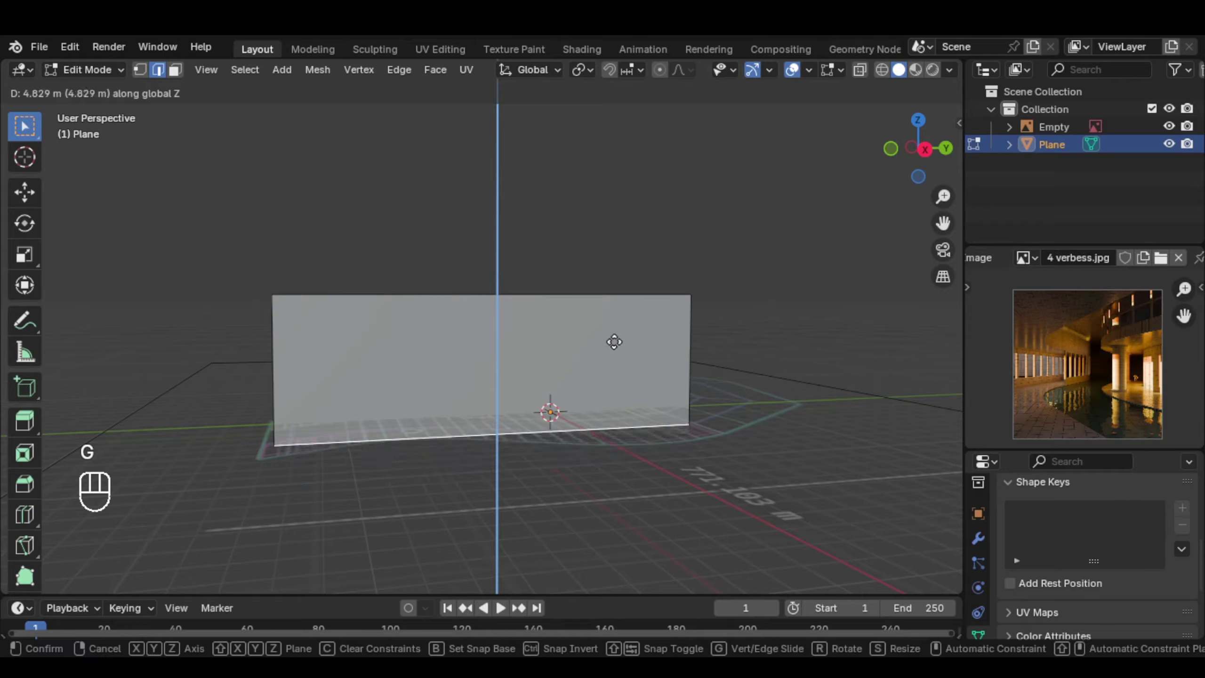
pyautogui.click(620, 327)
pyautogui.moveTo(621, 327); pyautogui.dragTo(550, 458, button='middle')
# Add two evenly spaced vertical loop cuts to the wall plane
pyautogui.hotkey('ctrl', 'r')
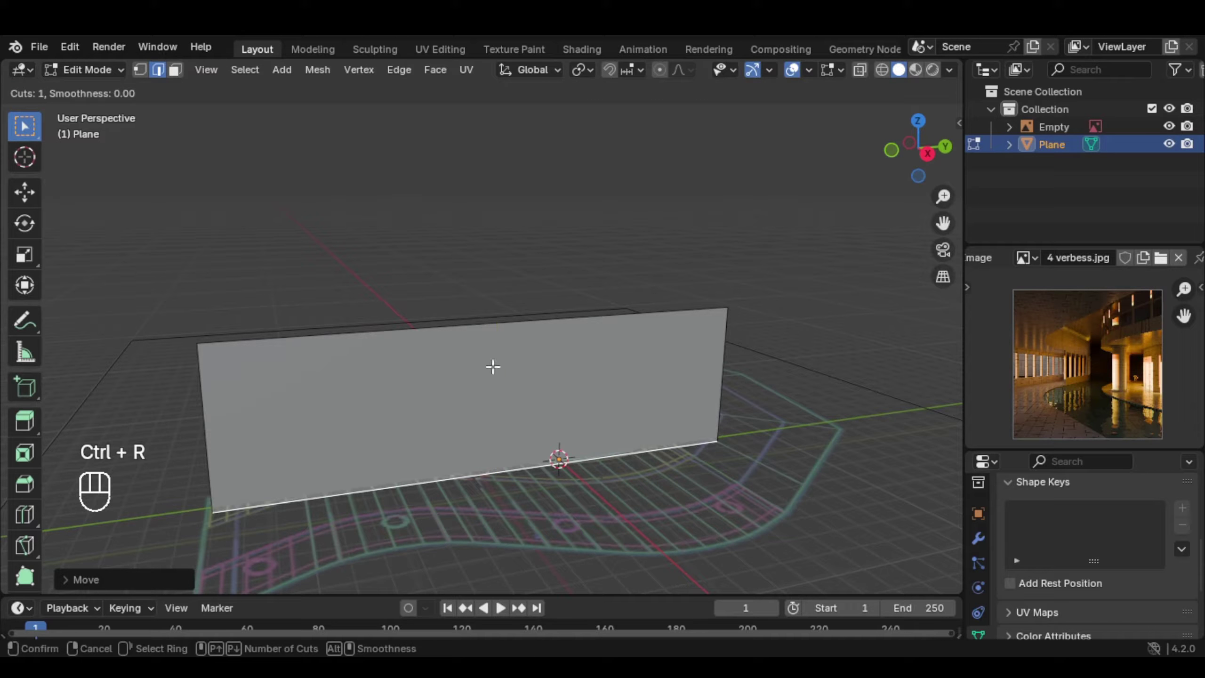
pyautogui.click(494, 340)
pyautogui.rightClick(462, 339)
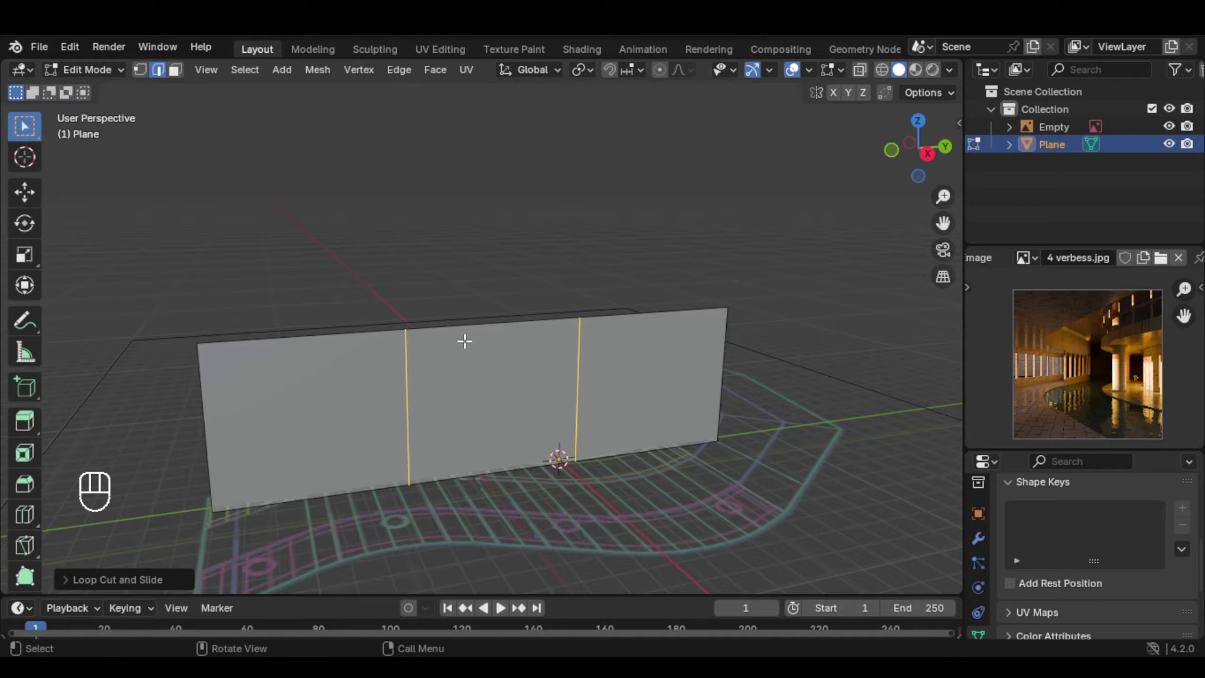
# In top view, move the vertical cut at the plan's outward bend along negative X, slightly beyond the outline
pyautogui.moveTo(463, 339); pyautogui.dragTo(423, 417, button='middle')
pyautogui.keyDown('shift'); pyautogui.click(422, 417); pyautogui.keyUp('shift')
pyautogui.moveTo(514, 372); pyautogui.dragTo(427, 434, button='middle')
pyautogui.press('KP_7')
pyautogui.keyDown('shift'); pyautogui.moveTo(591, 412); pyautogui.dragTo(607, 414, button='middle'); pyautogui.keyUp('shift')
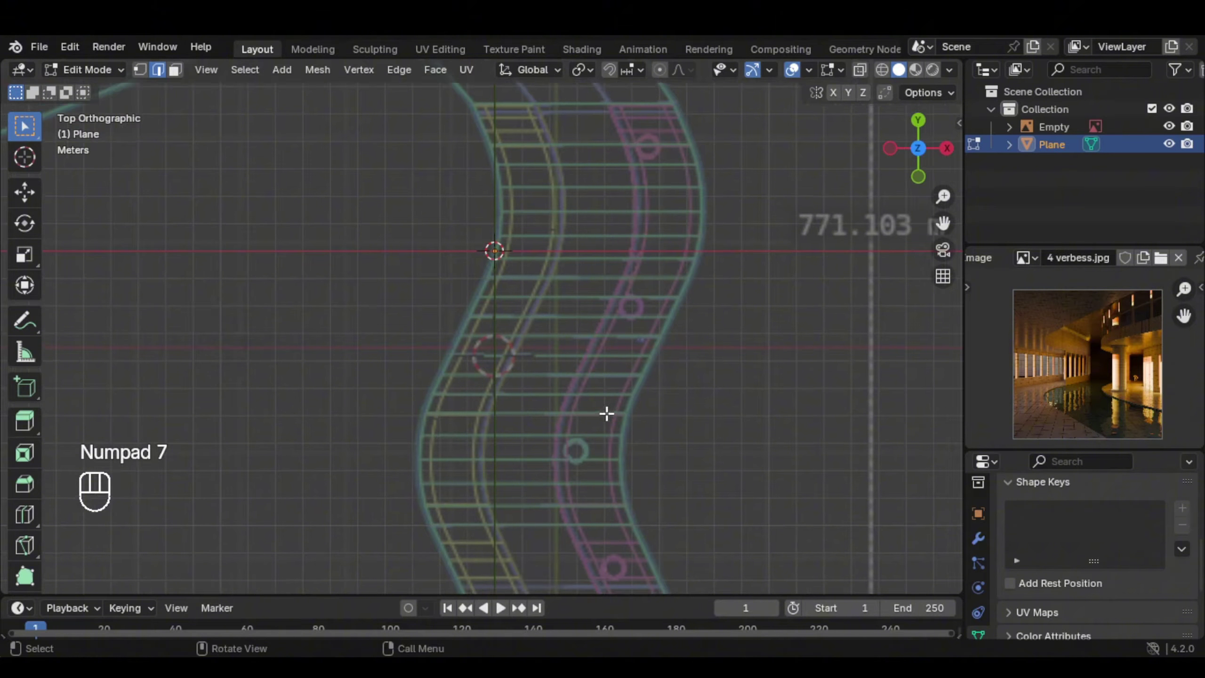
pyautogui.press('g')
pyautogui.moveTo(772, 409); pyautogui.dragTo(729, 412, button='middle')
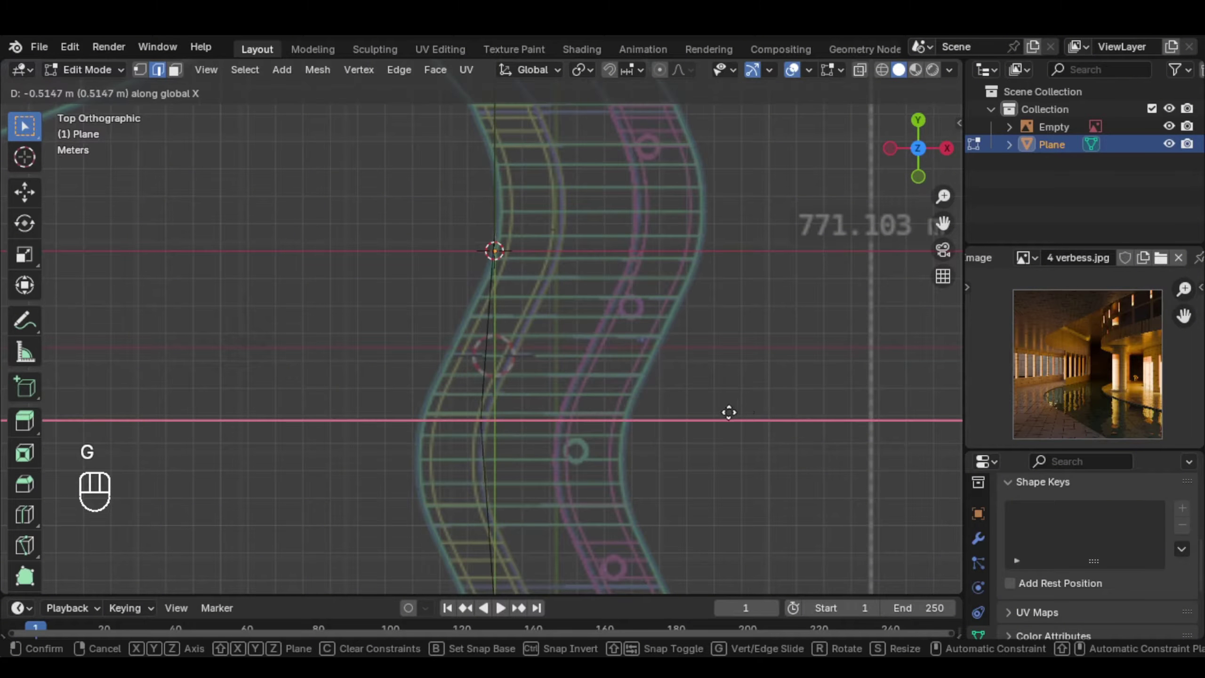
pyautogui.click(648, 419)
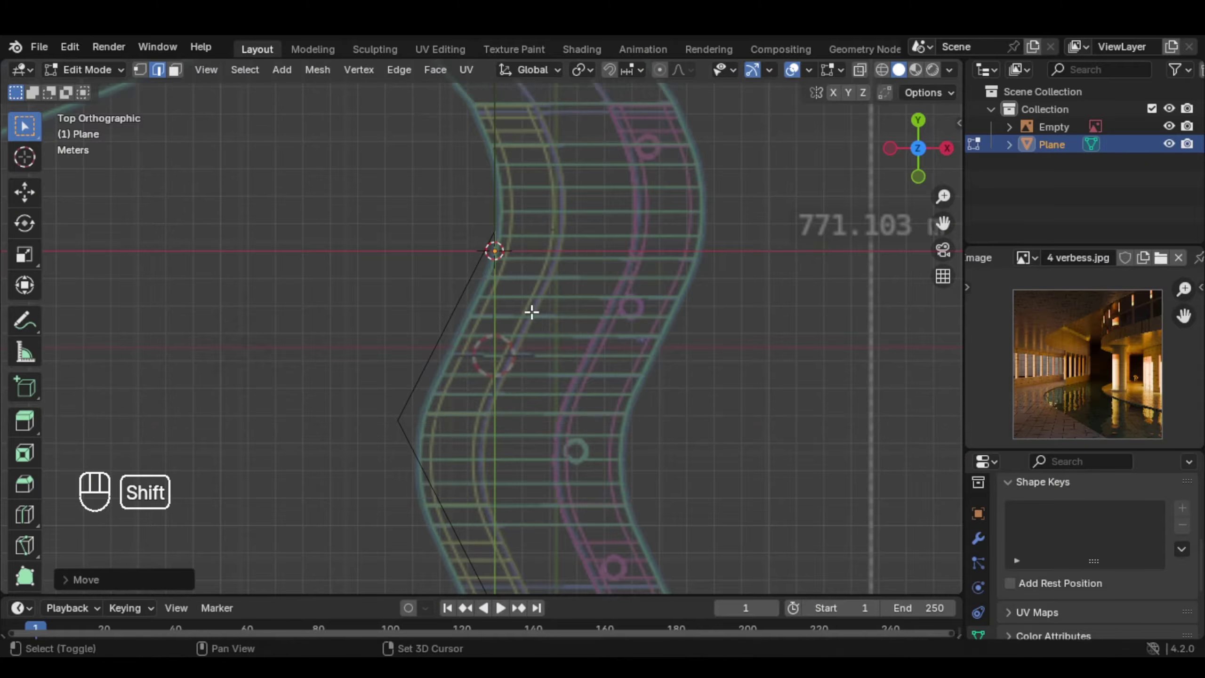
# In top view, move the other vertical cut about 0.68 m along positive X, near the plan's inner bend
pyautogui.moveTo(530, 310); pyautogui.dragTo(460, 361, button='middle')
pyautogui.click(556, 472)
pyautogui.press('KP_7')
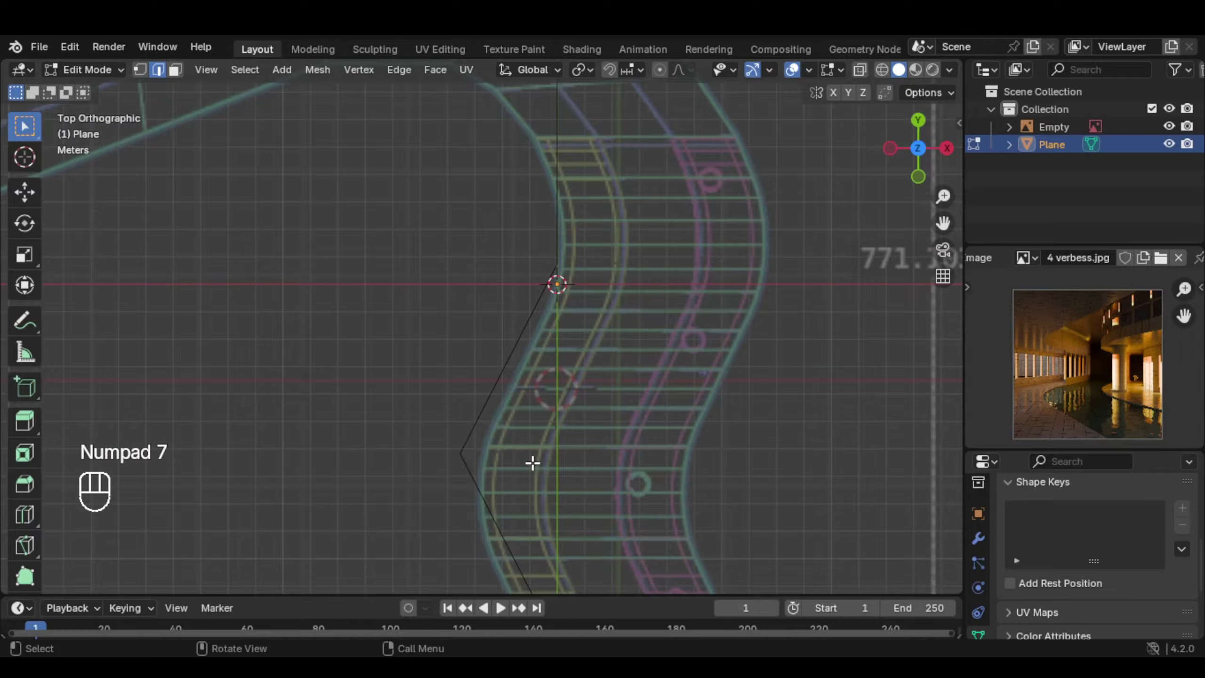
pyautogui.press('g')
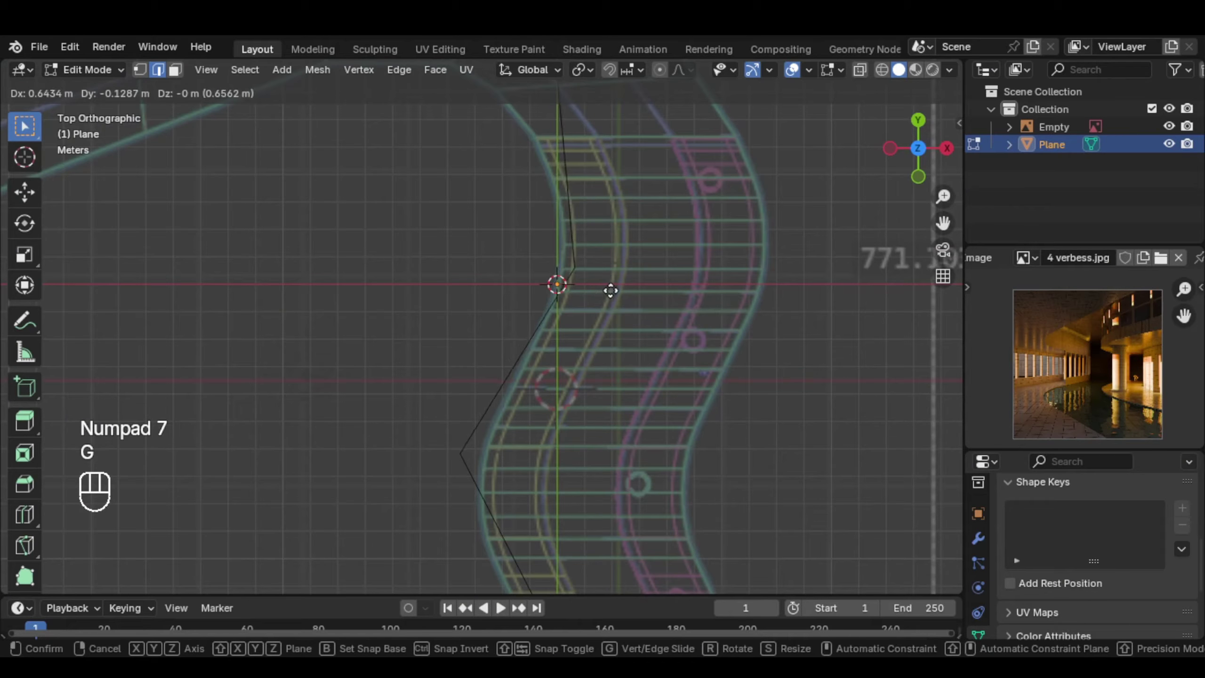
pyautogui.moveTo(610, 291); pyautogui.dragTo(614, 291, button='middle')
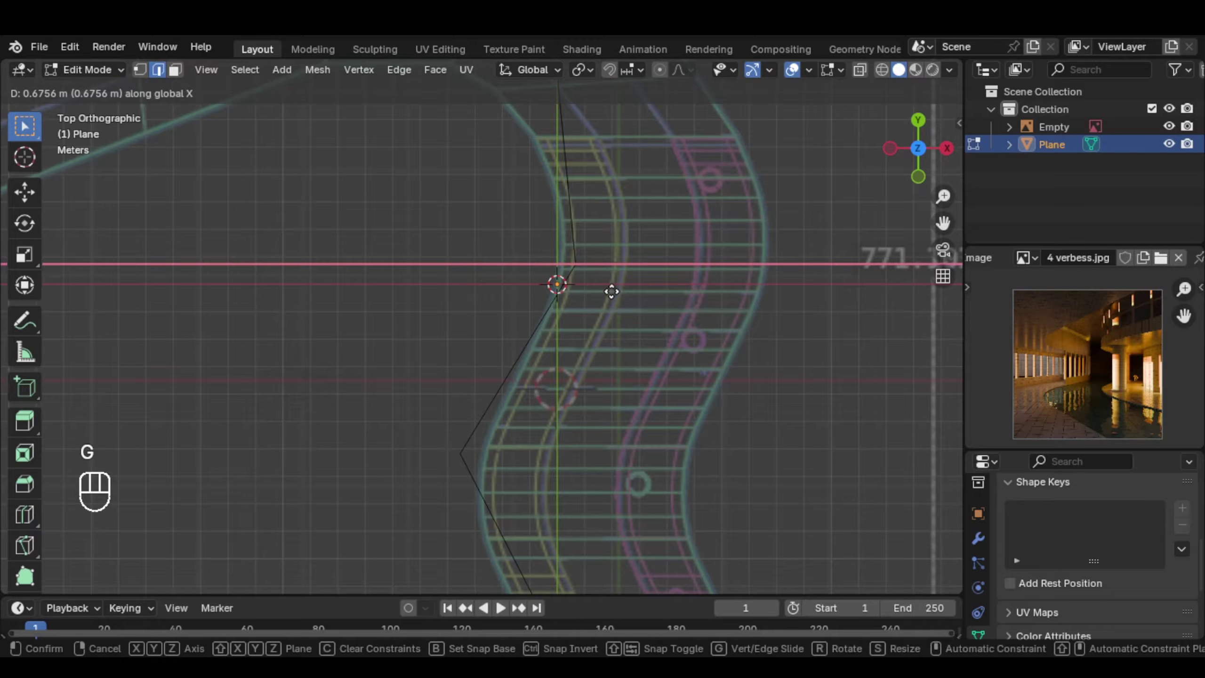
pyautogui.click(612, 291)
pyautogui.moveTo(611, 290); pyautogui.dragTo(521, 148, button='middle')
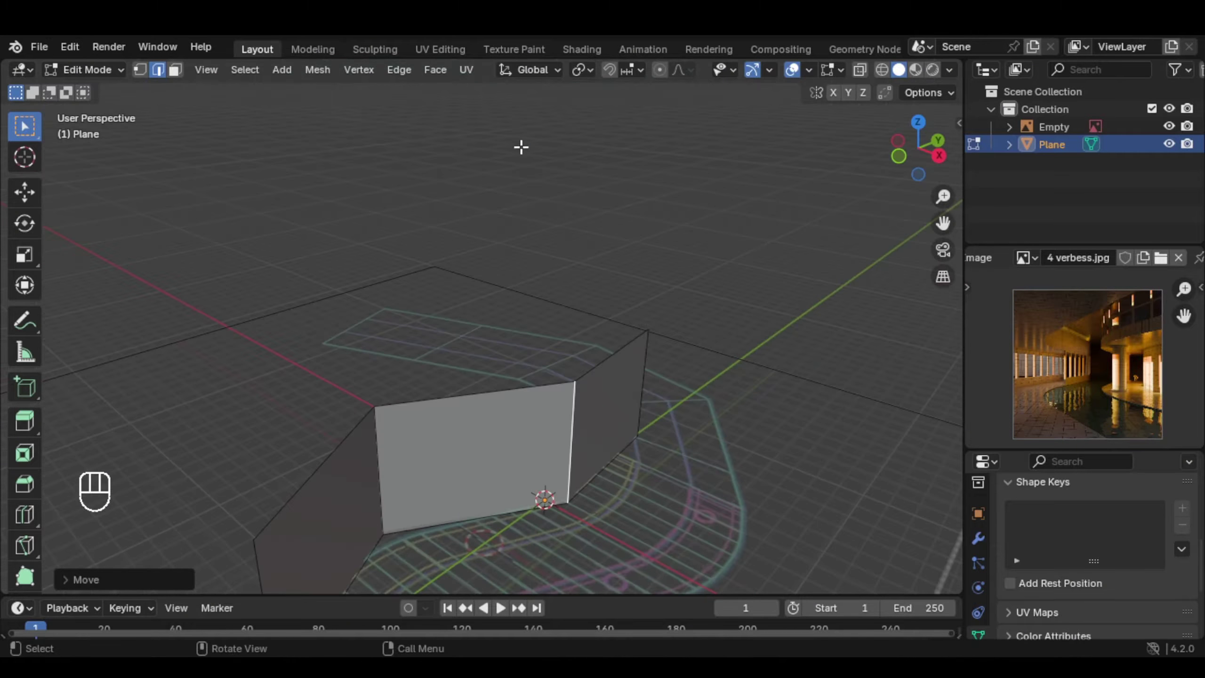
# Bevel both vertical cut edges by about 2.5 m with 11 segments to curve the wall
pyautogui.keyDown('shift'); pyautogui.moveTo(409, 457); pyautogui.dragTo(527, 341, button='middle'); pyautogui.keyUp('shift')
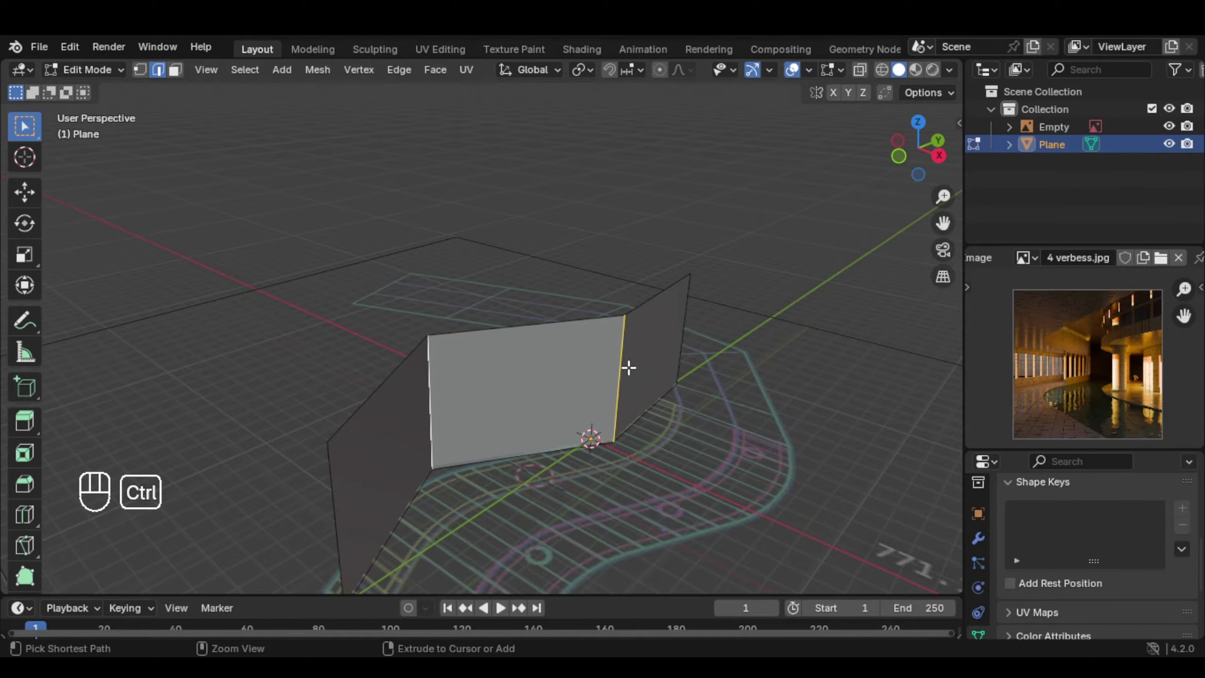
pyautogui.hotkey('ctrl', 'b')
pyautogui.scroll(10, 707, 359)
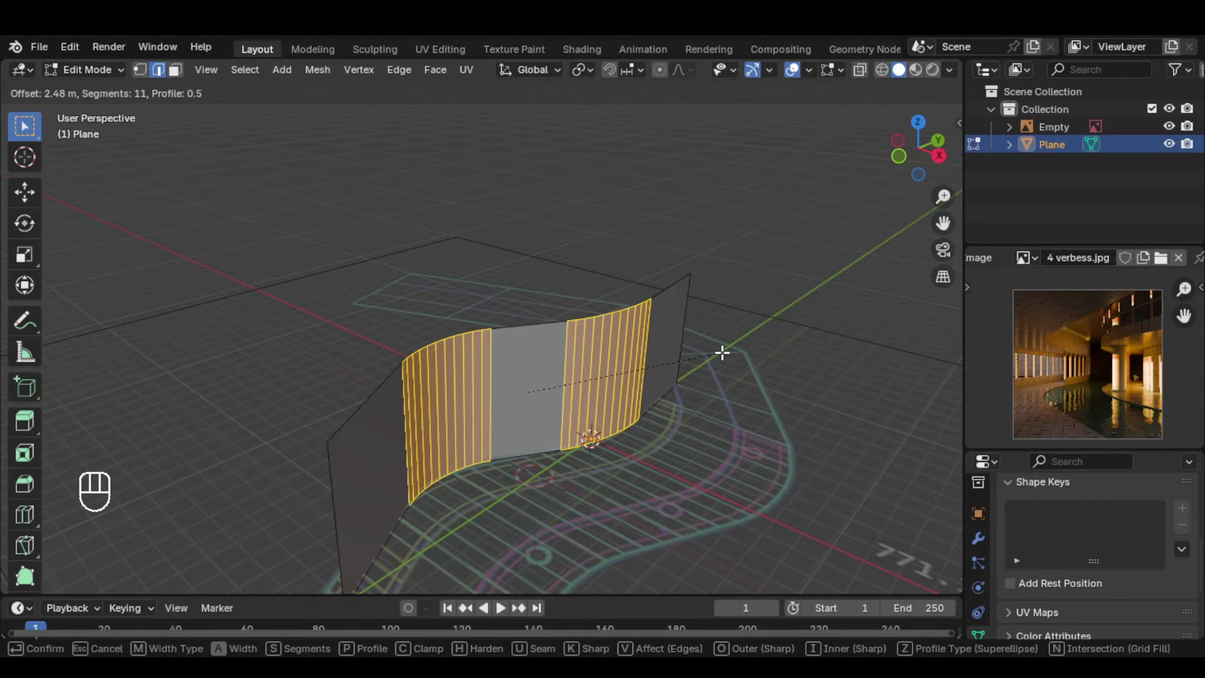
pyautogui.click(726, 351)
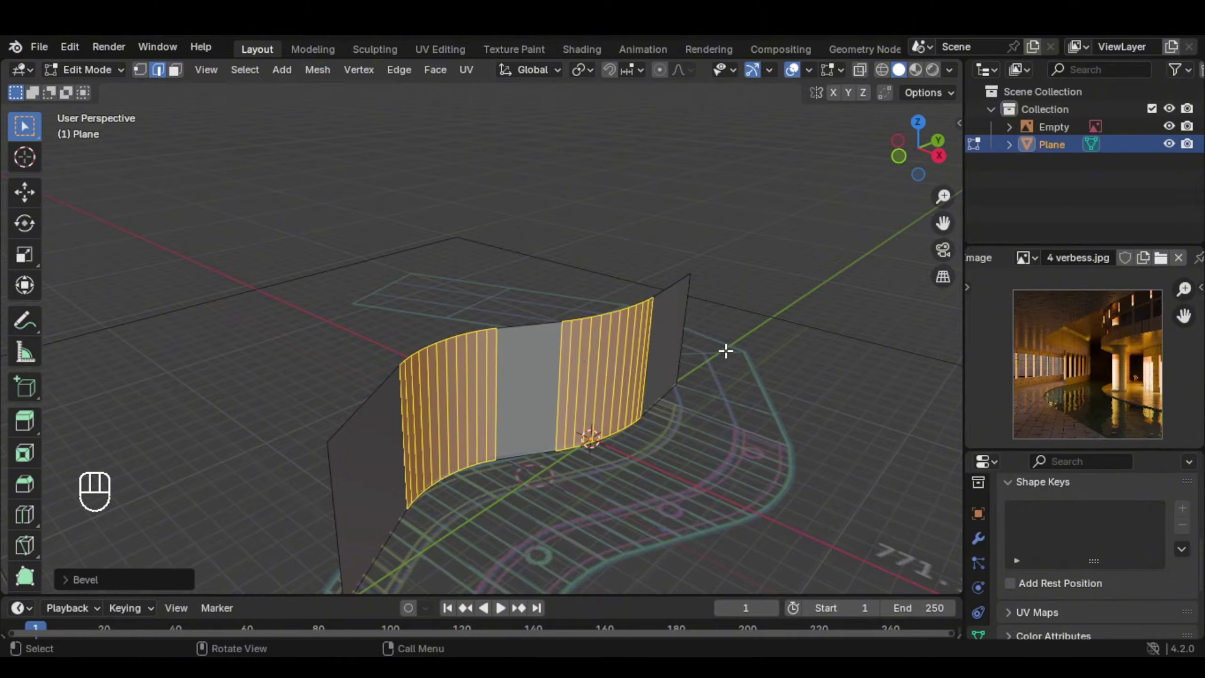
pyautogui.moveTo(725, 352); pyautogui.dragTo(549, 331, button='middle')
# Duplicate the entire curved wall and move the copy about 6.3 m along X to the plan's opposite outline
pyautogui.hotkey('ctrl', 'z')
pyautogui.press('Tab')
pyautogui.press('Tab')
pyautogui.press('a')
pyautogui.hotkey('shift', 'd')
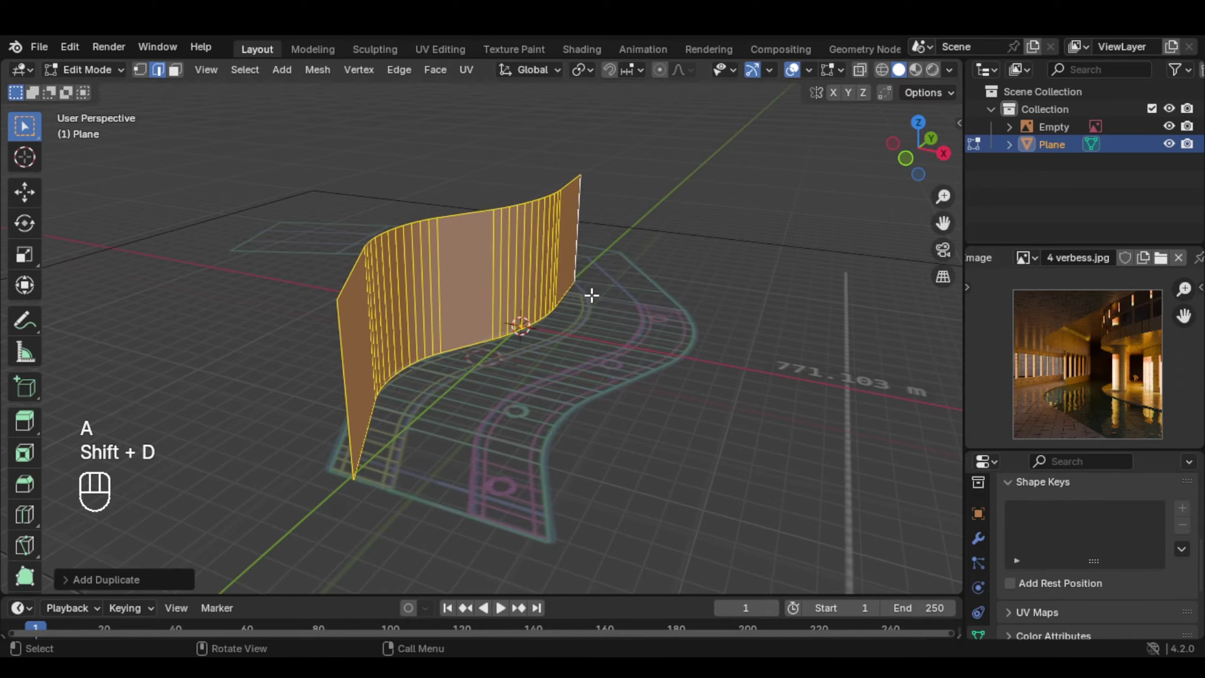
pyautogui.press('g')
pyautogui.press('x')
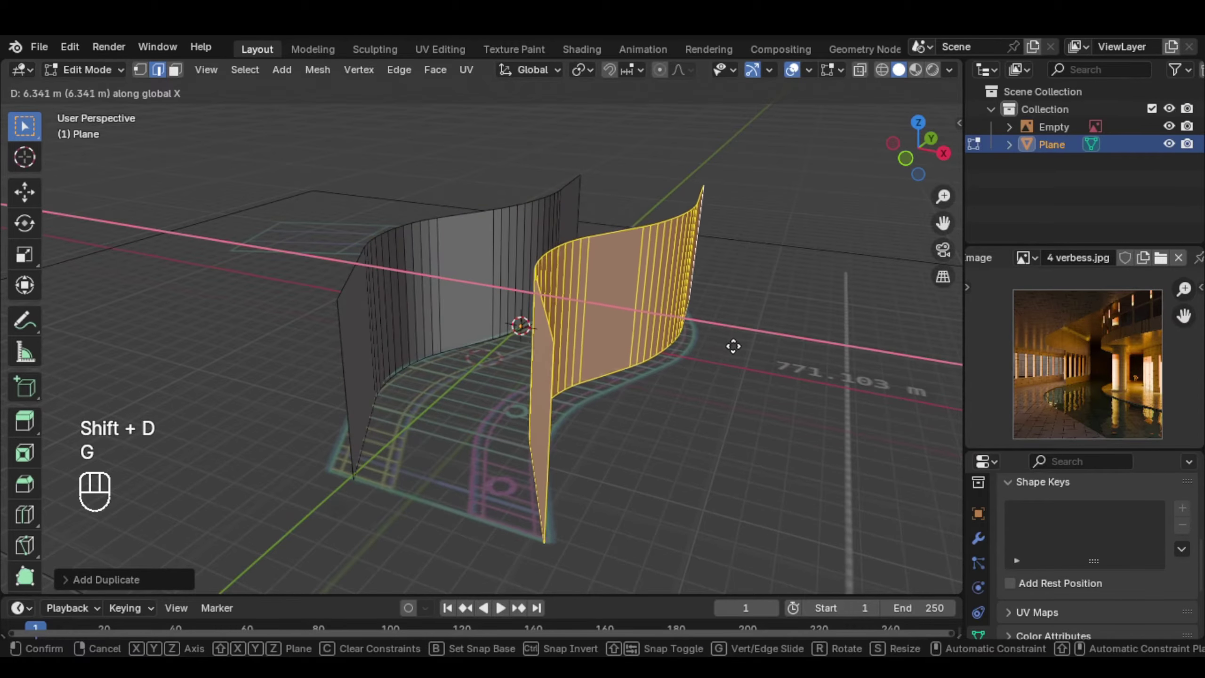
pyautogui.click(739, 350)
# Undo the last three actions and extrude the original curved wall's bottom edge about 2 m along X as a floor strip
pyautogui.moveTo(740, 350); pyautogui.dragTo(469, 300, button='middle')
pyautogui.hotkey('ctrl', 'z')
pyautogui.hotkey('ctrl', 'z')
pyautogui.hotkey('ctrl', 'z')
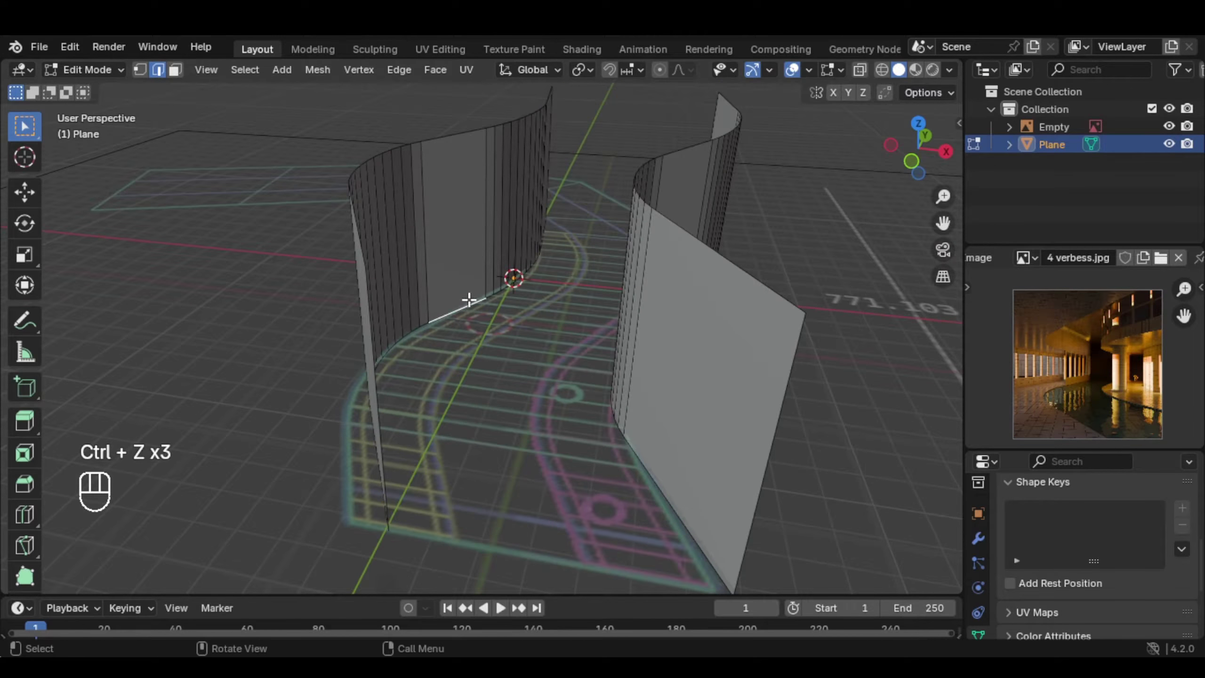
pyautogui.press('e')
pyautogui.press('x')
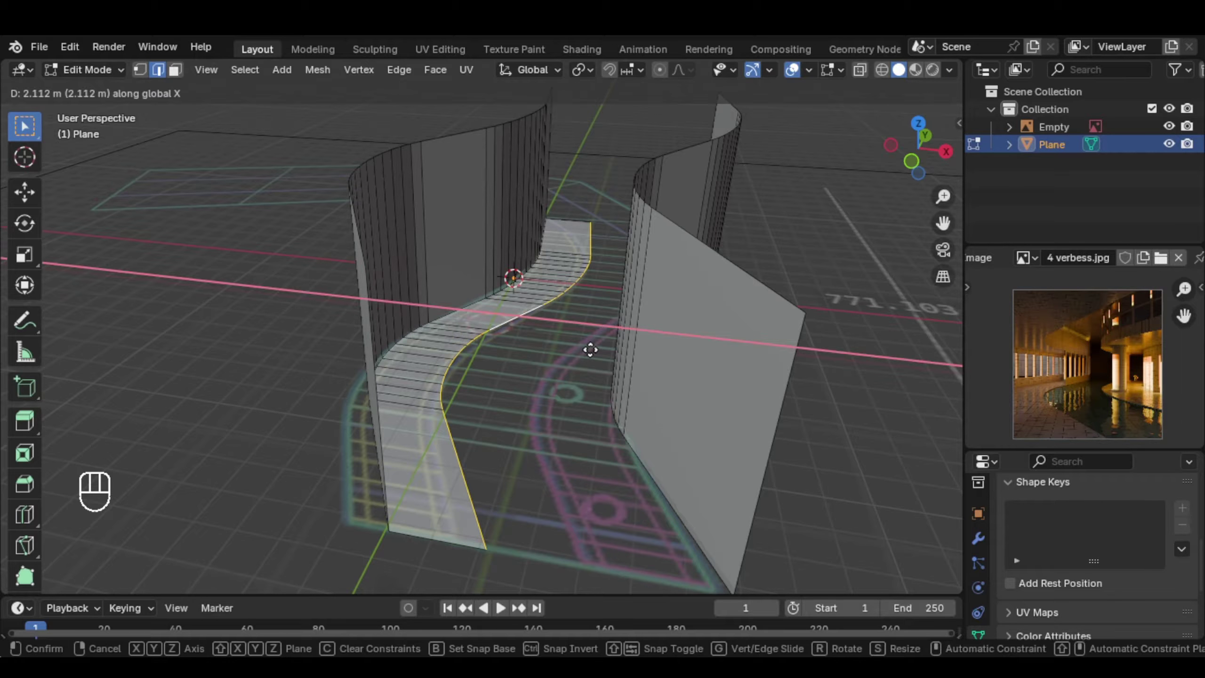
pyautogui.click(554, 471)
# Extrude the copied wall's bottom edge about 2.2 m along negative X to form the opposite floor strip
pyautogui.moveTo(554, 471); pyautogui.dragTo(659, 452, button='middle')
pyautogui.press('e')
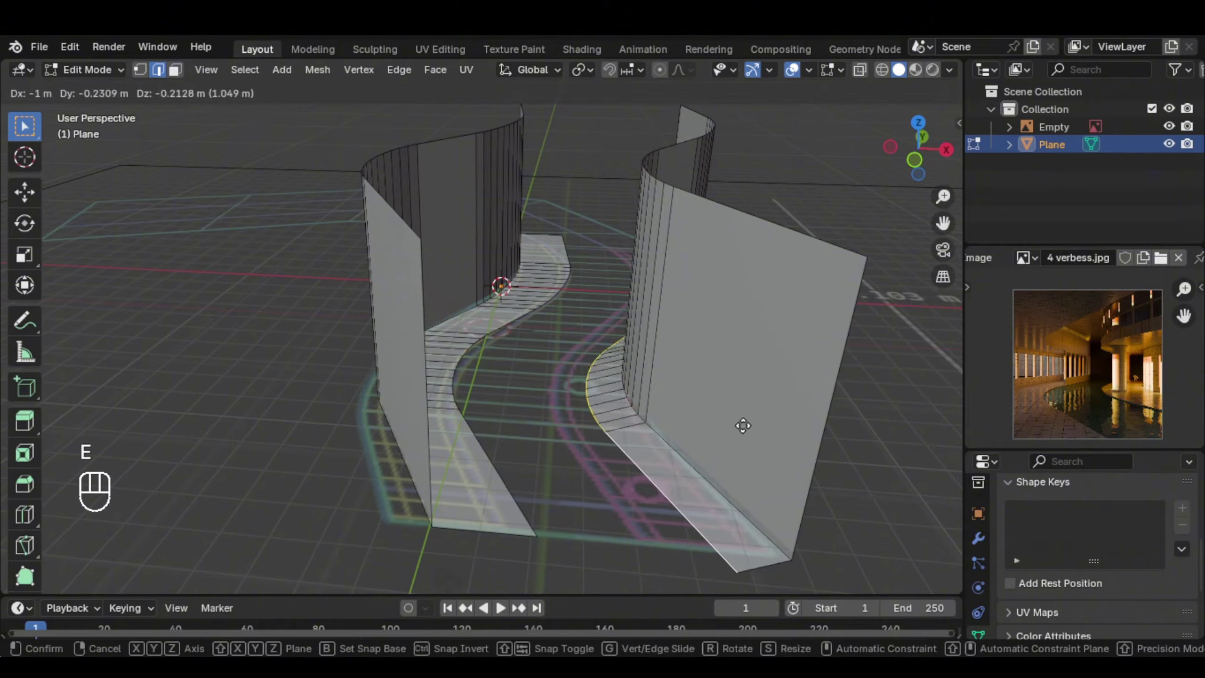
pyautogui.press('x')
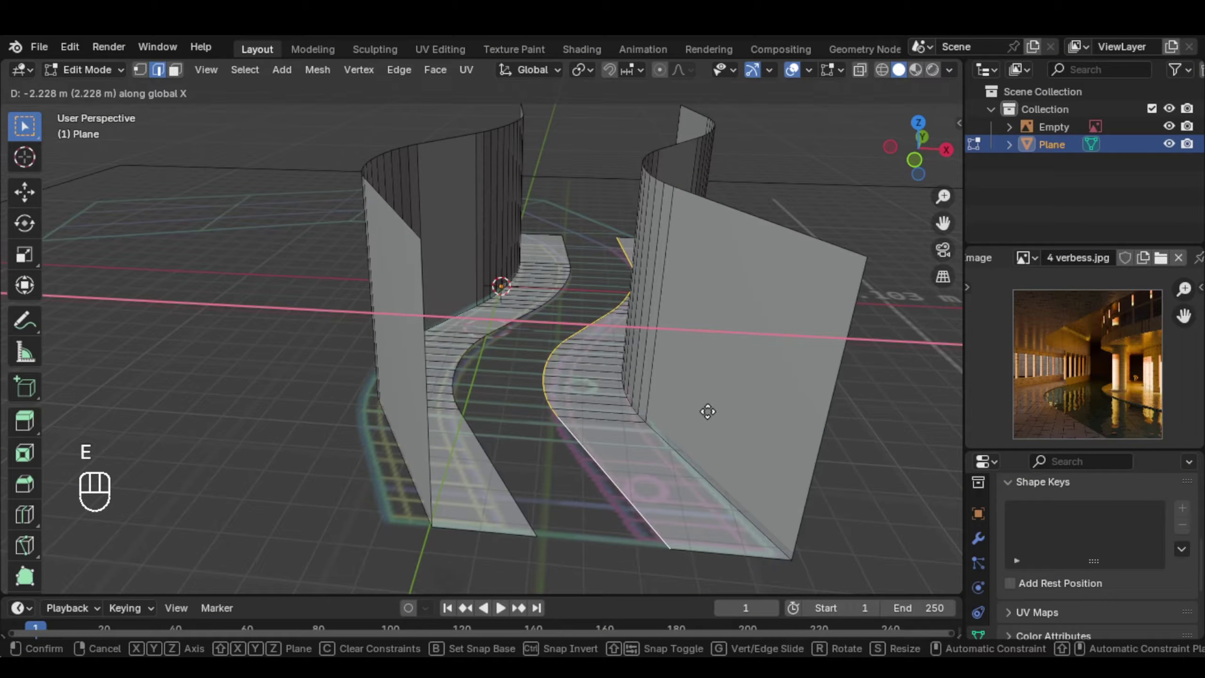
pyautogui.click(709, 411)
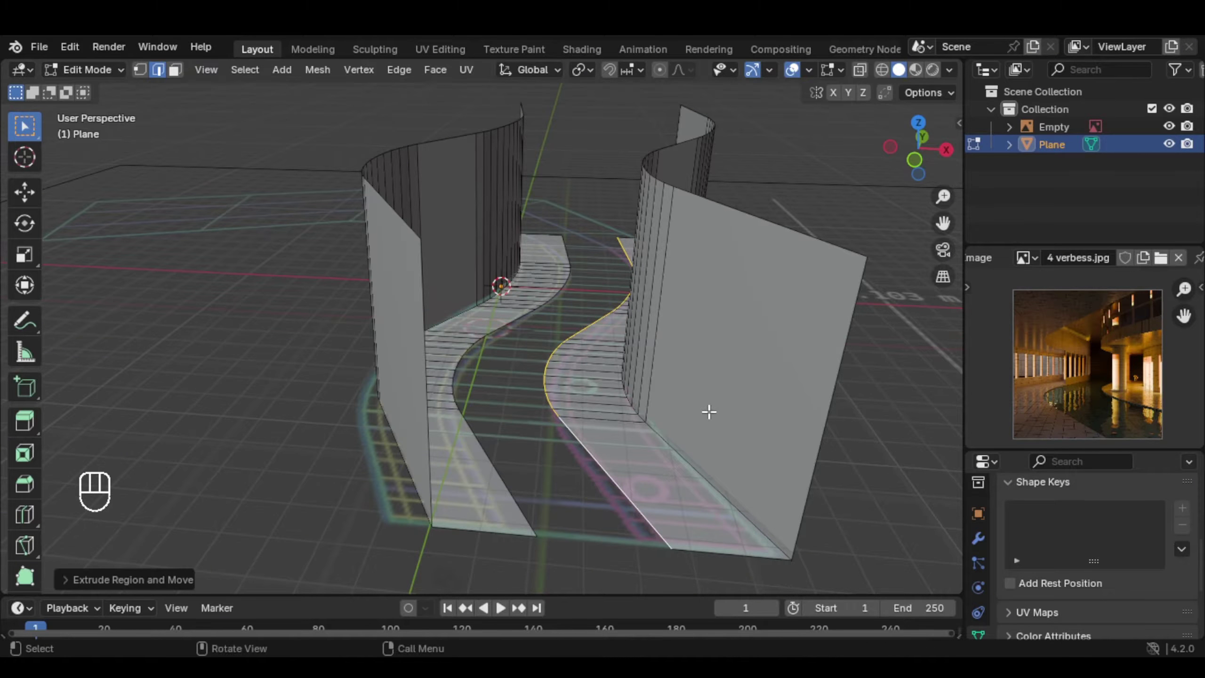
# Extrude the inner edges of both floor strips about 1 m down along Z to form the pool's side walls
pyautogui.moveTo(709, 411); pyautogui.dragTo(590, 433, button='middle')
pyautogui.press('e')
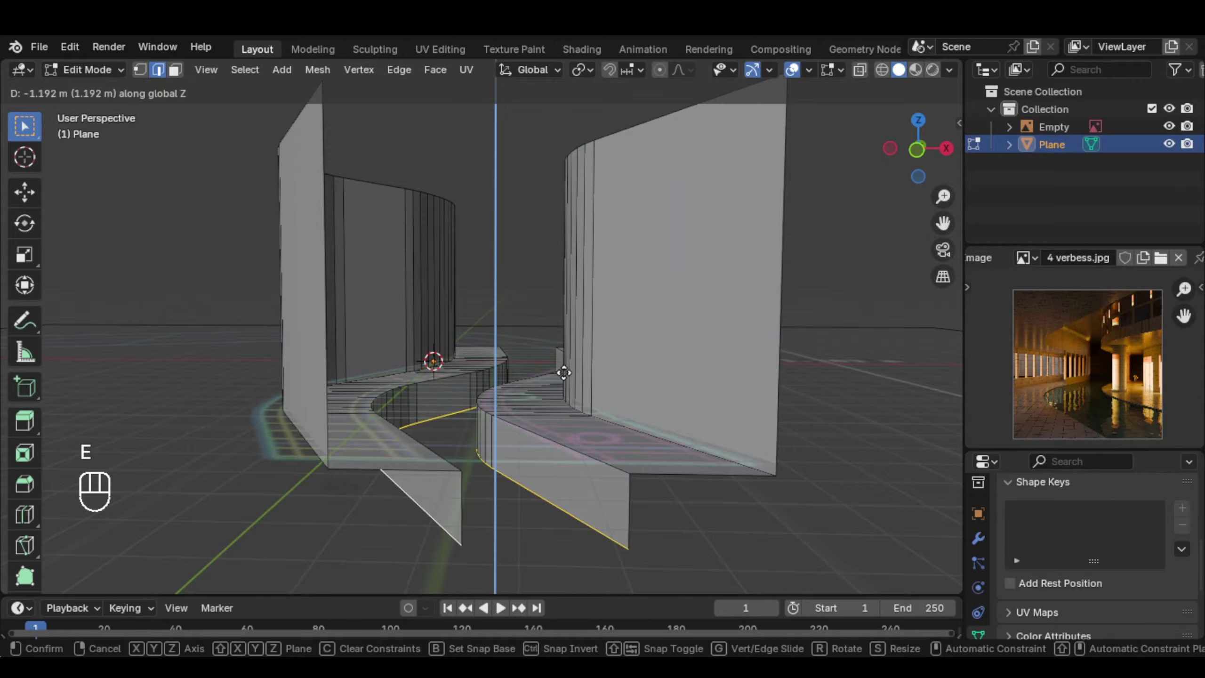
pyautogui.click(559, 358)
# Fill the pool bottom with successive faces between the lowered side walls, from the near end past the first bend
pyautogui.moveTo(560, 358); pyautogui.dragTo(522, 468, button='middle')
pyautogui.click(393, 414)
pyautogui.press('f')
pyautogui.click(431, 374)
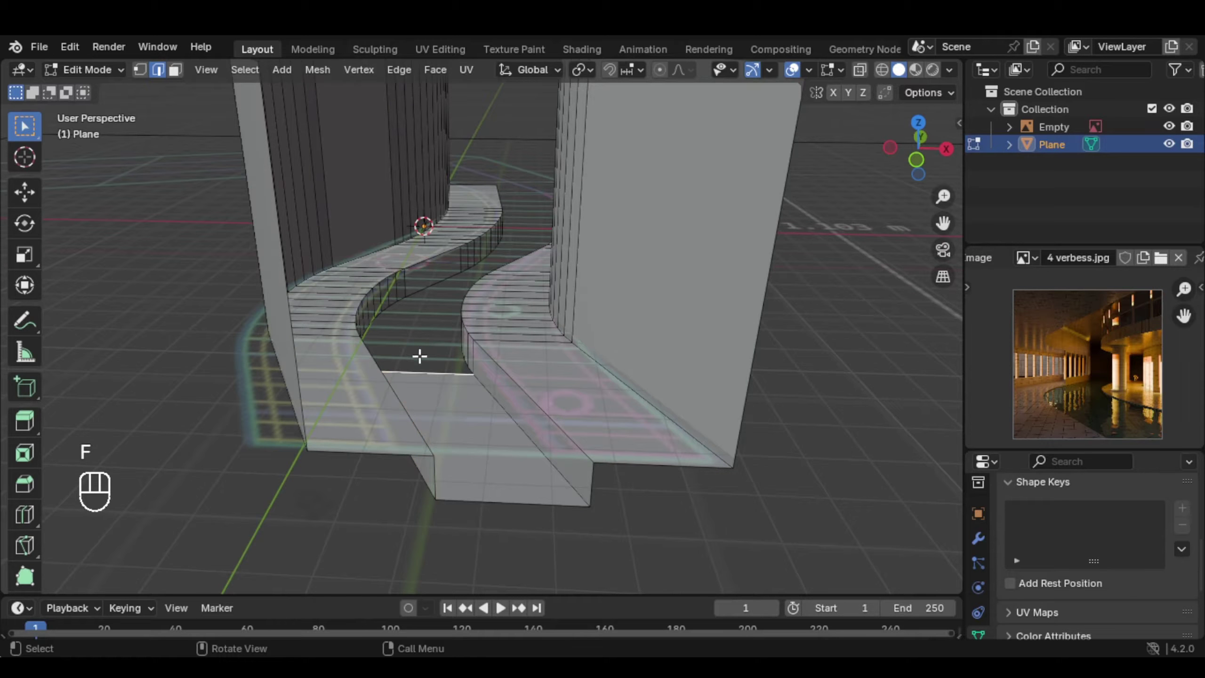
pyautogui.keyDown('shift'); pyautogui.moveTo(420, 355); pyautogui.dragTo(462, 463, button='middle'); pyautogui.keyUp('shift')
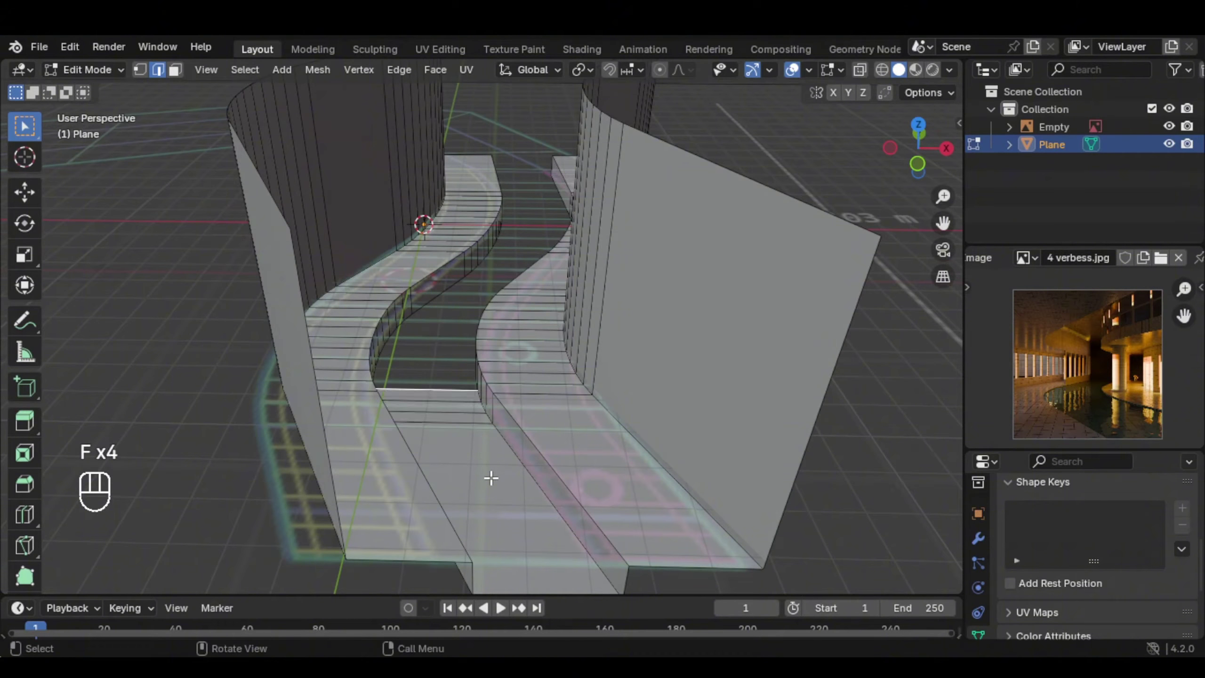
pyautogui.press('f')
pyautogui.press('f')
pyautogui.press('f')
pyautogui.press('f')
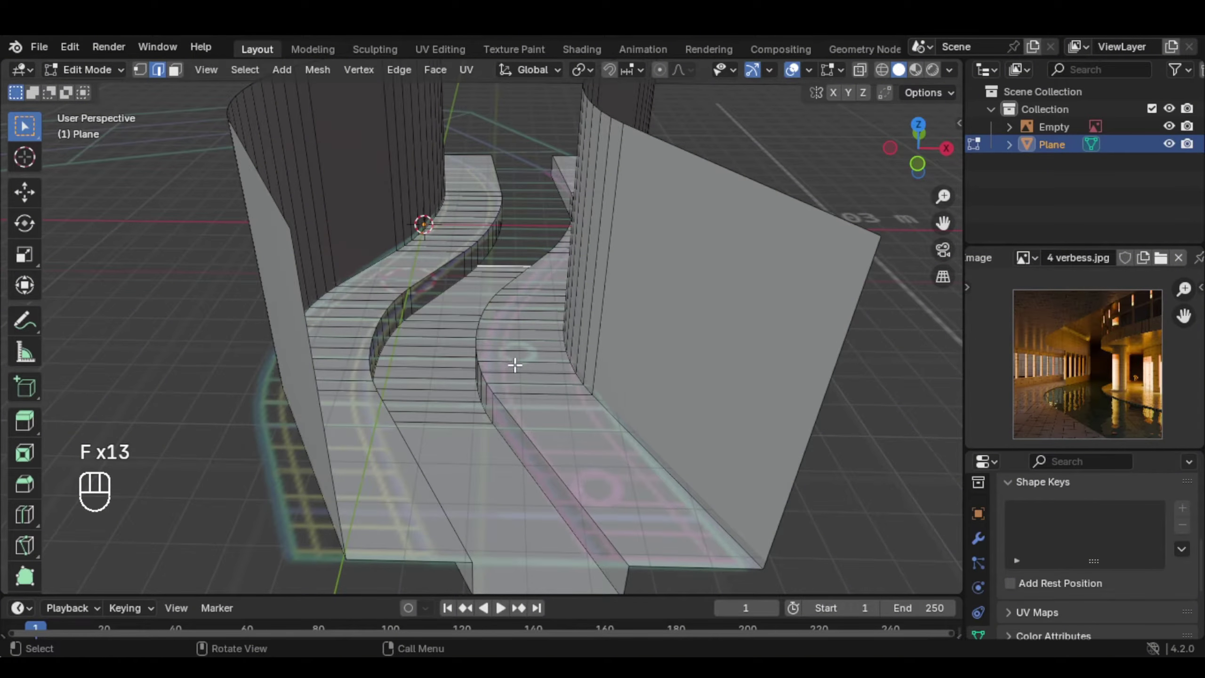
pyautogui.press('f')
# Fill the rest of the pool bottom, close its far end with a vertical face, and undo the surplus fill
pyautogui.moveTo(525, 273); pyautogui.dragTo(517, 221, button='middle')
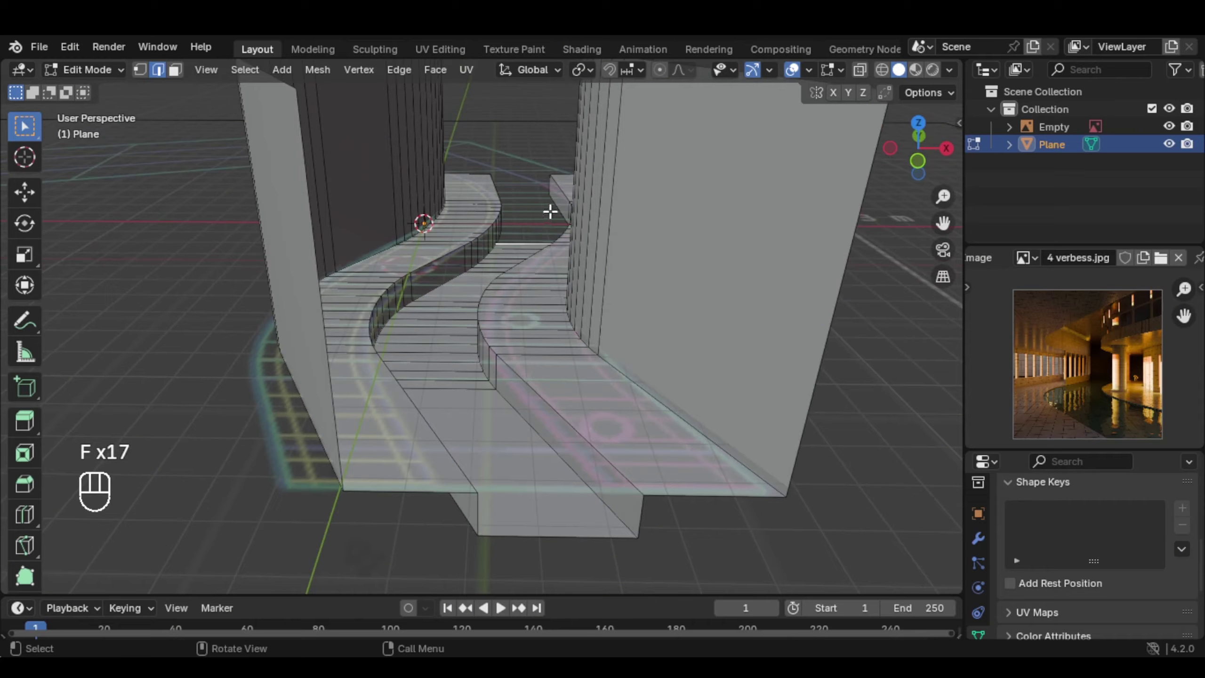
pyautogui.press('f')
pyautogui.press('f')
pyautogui.moveTo(534, 164); pyautogui.dragTo(439, 350, button='middle')
pyautogui.scroll(5, 525, 397)
pyautogui.moveTo(524, 397); pyautogui.dragTo(494, 392, button='middle')
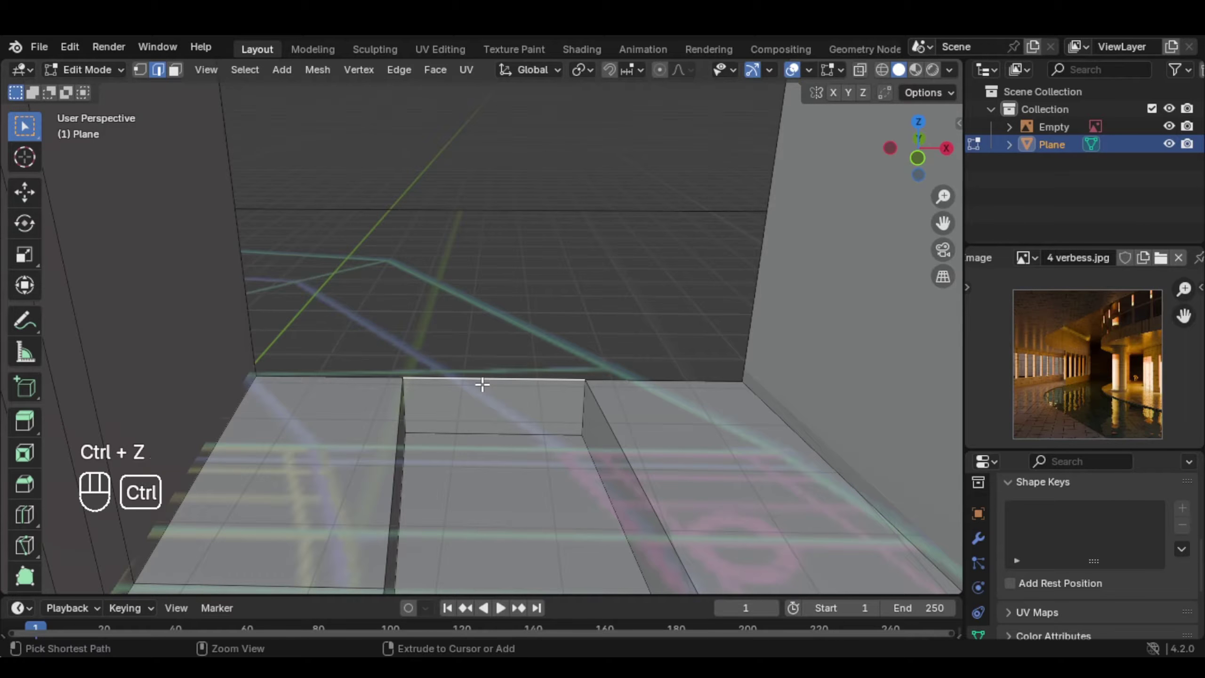
pyautogui.hotkey('ctrl', 'z')
# Duplicate both floor strips beside the pool and raise the copies straight up to roughly mid-height of the walls
pyautogui.moveTo(396, 368); pyautogui.dragTo(522, 342, button='middle')
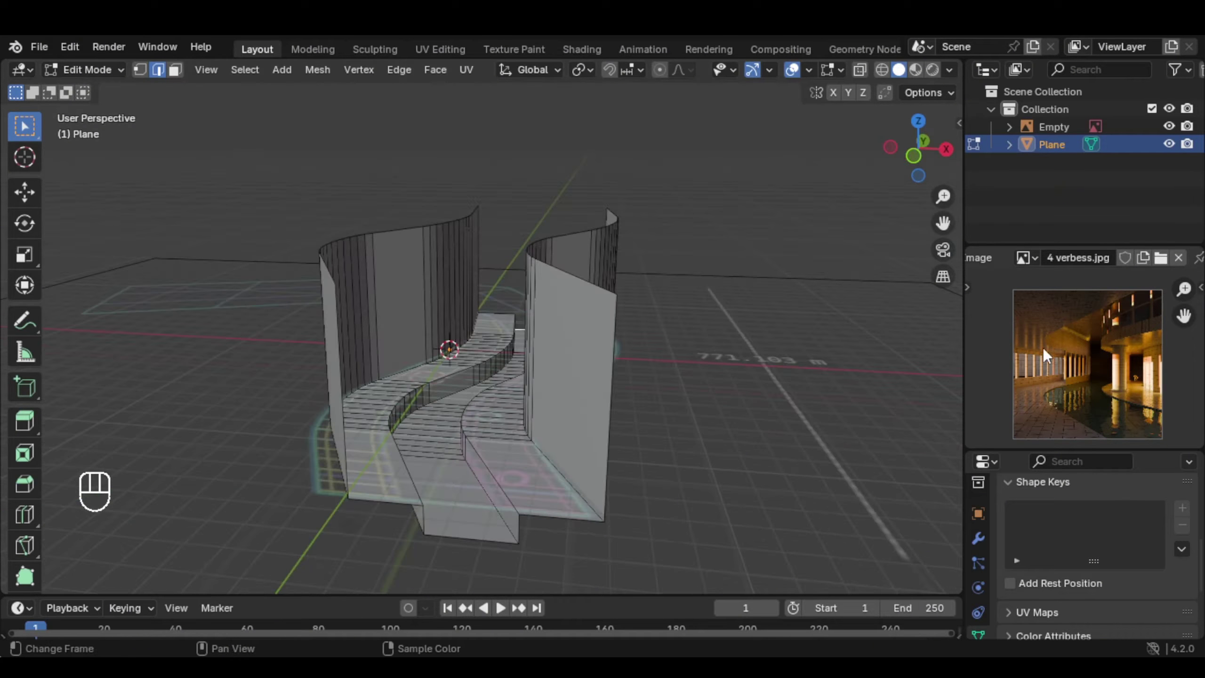
pyautogui.scroll(2, 1061, 313)
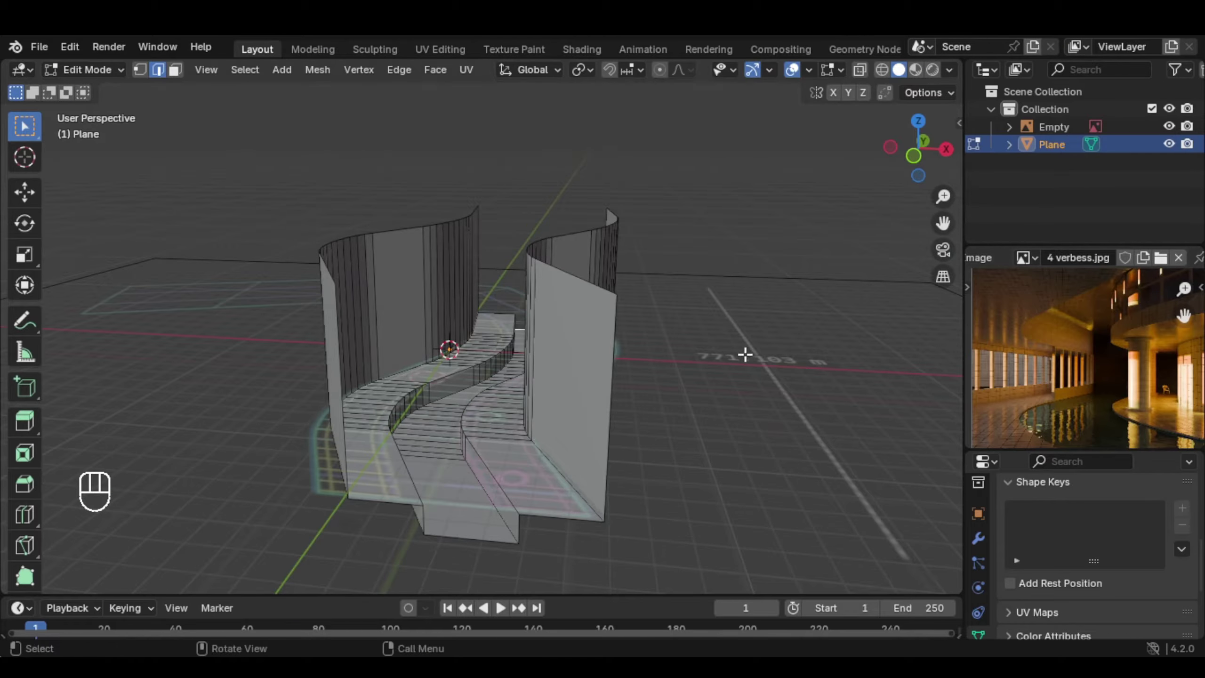
pyautogui.moveTo(742, 352); pyautogui.dragTo(439, 393, button='middle')
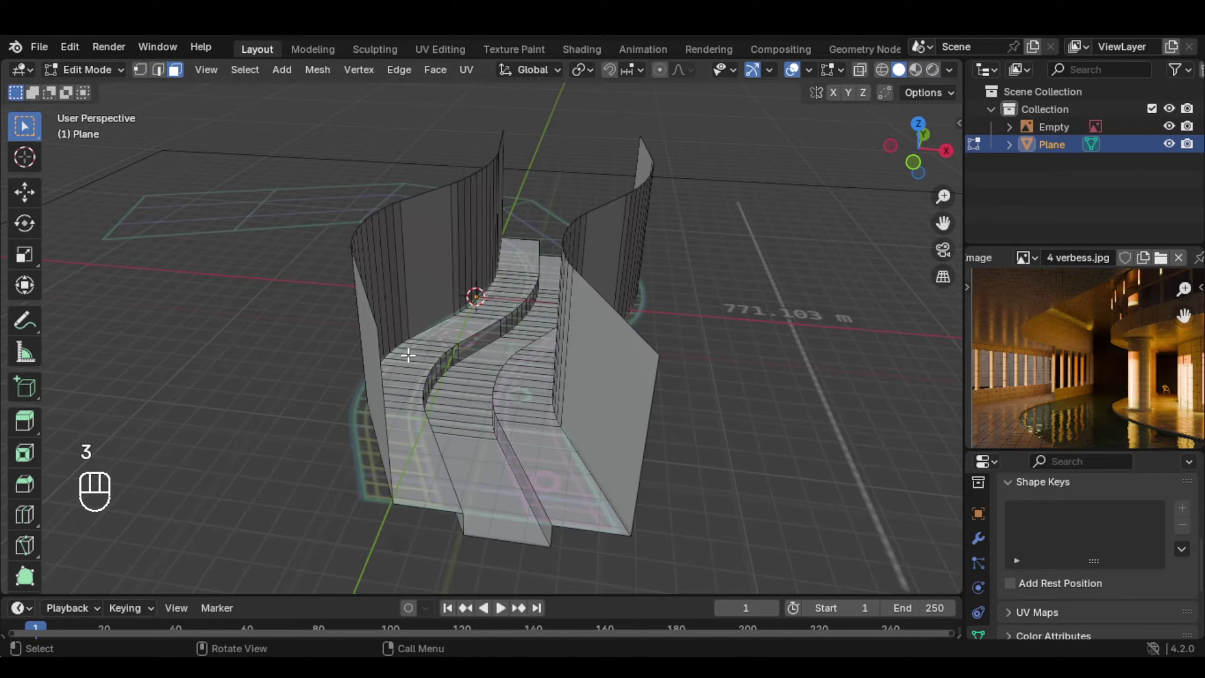
pyautogui.keyDown('shift'); pyautogui.moveTo(409, 353); pyautogui.dragTo(395, 394, button='middle'); pyautogui.keyUp('shift')
pyautogui.keyDown('alt'); pyautogui.click(367, 396); pyautogui.keyUp('alt')
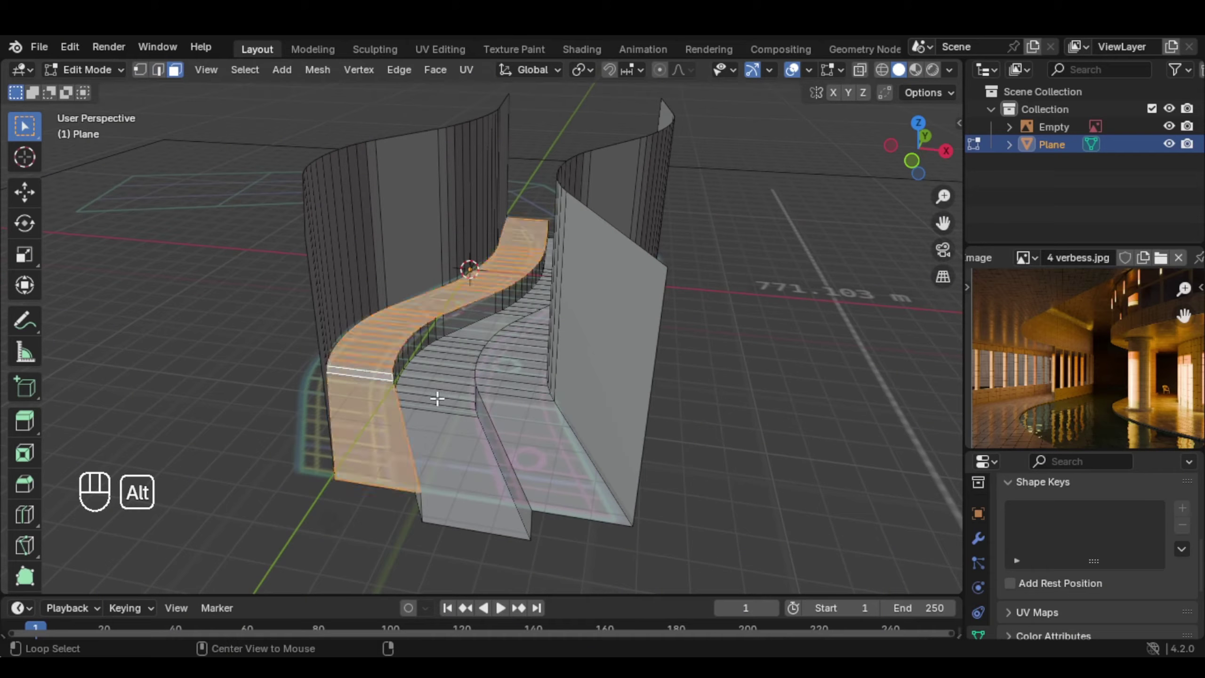
pyautogui.keyDown('alt'); pyautogui.keyDown('shift'); pyautogui.click(515, 393); pyautogui.keyUp('shift'); pyautogui.keyUp('alt')
pyautogui.moveTo(515, 393); pyautogui.dragTo(595, 487, button='middle')
pyautogui.hotkey('shift', 'd')
pyautogui.rightClick(545, 403)
pyautogui.press('g')
pyautogui.click(545, 279)
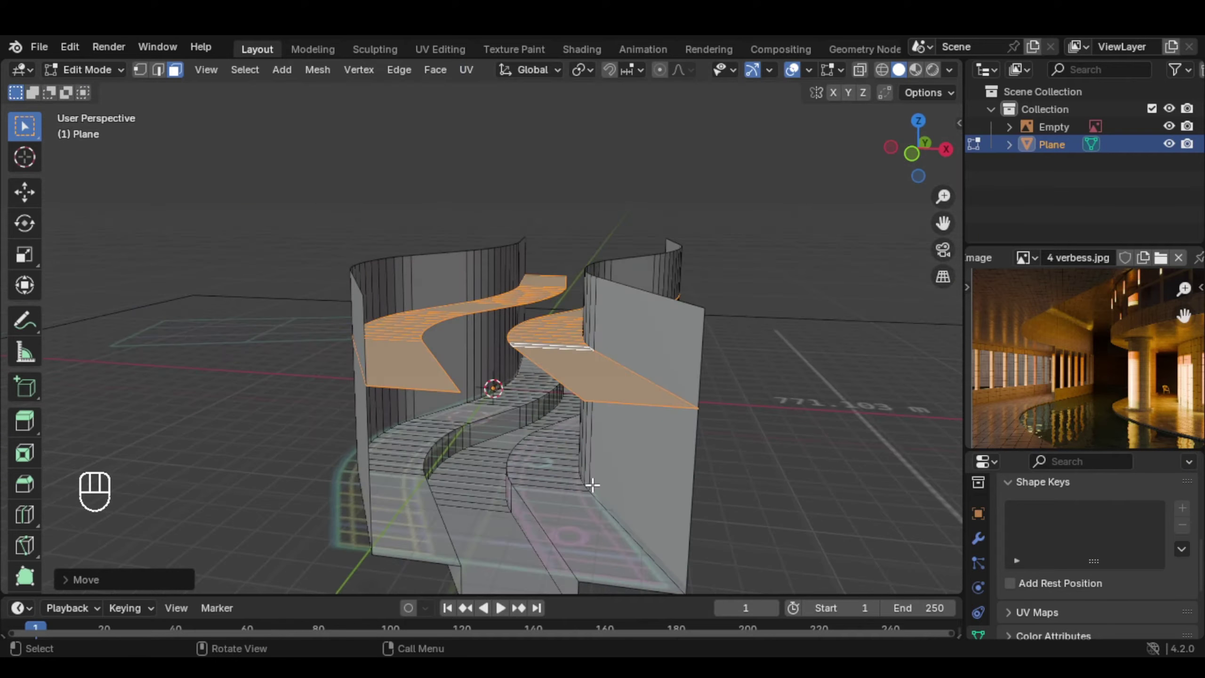
# Extrude the raised strips about 1.77 m up along Z to the wall tops, and delete their top faces
pyautogui.press('e')
pyautogui.press('z')
pyautogui.press('z')
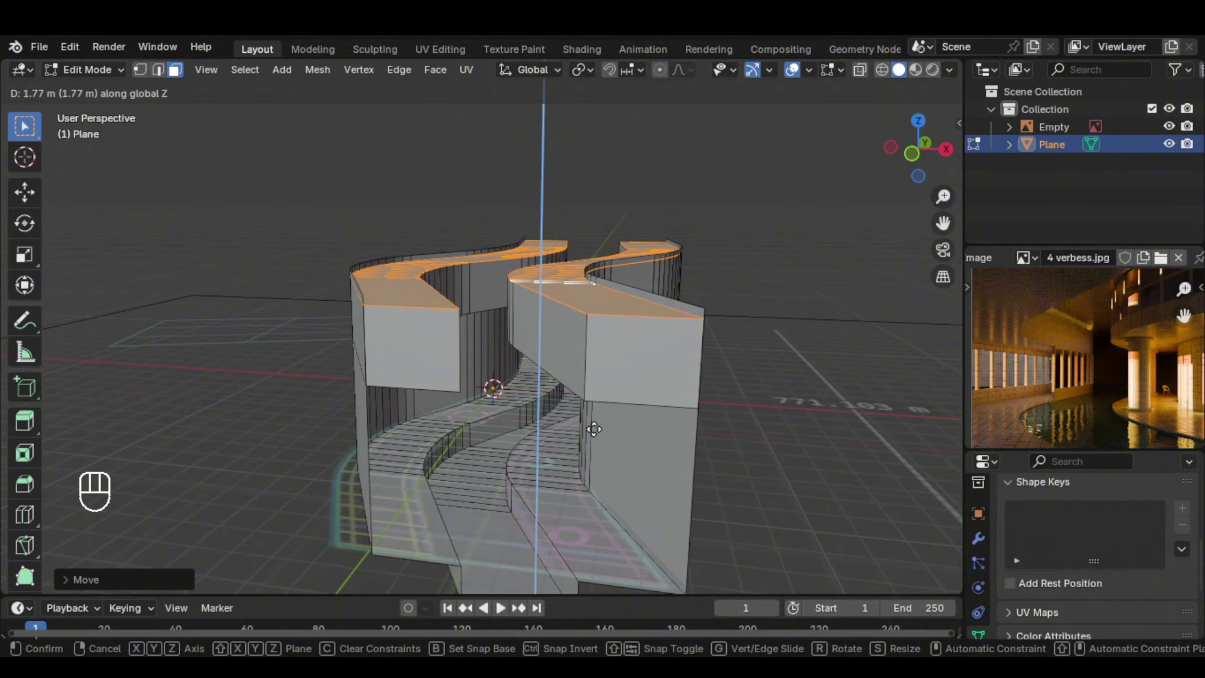
pyautogui.click(594, 429)
pyautogui.moveTo(593, 429); pyautogui.dragTo(569, 336, button='middle')
pyautogui.press('x')
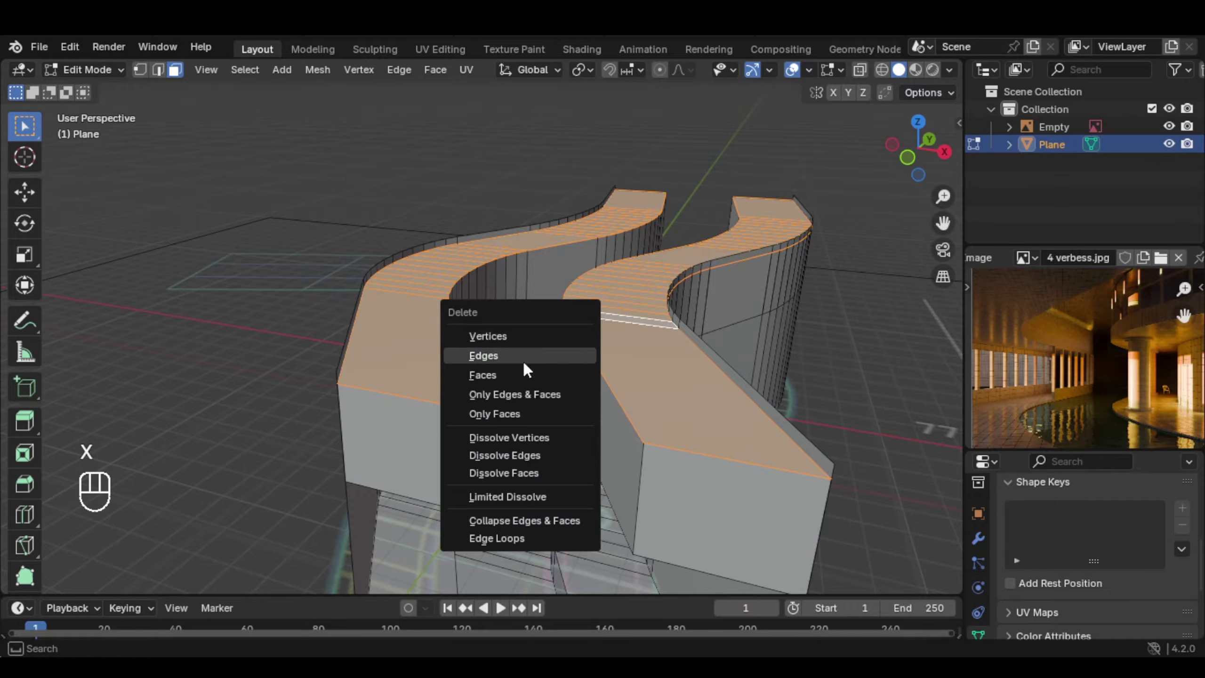
pyautogui.click(511, 374)
# Add two horizontal loop cuts around the copied wall's upper volume and spread them apart along Z by a factor of about 1.8
pyautogui.moveTo(511, 374); pyautogui.dragTo(553, 379, button='middle')
pyautogui.hotkey('ctrl', 'r')
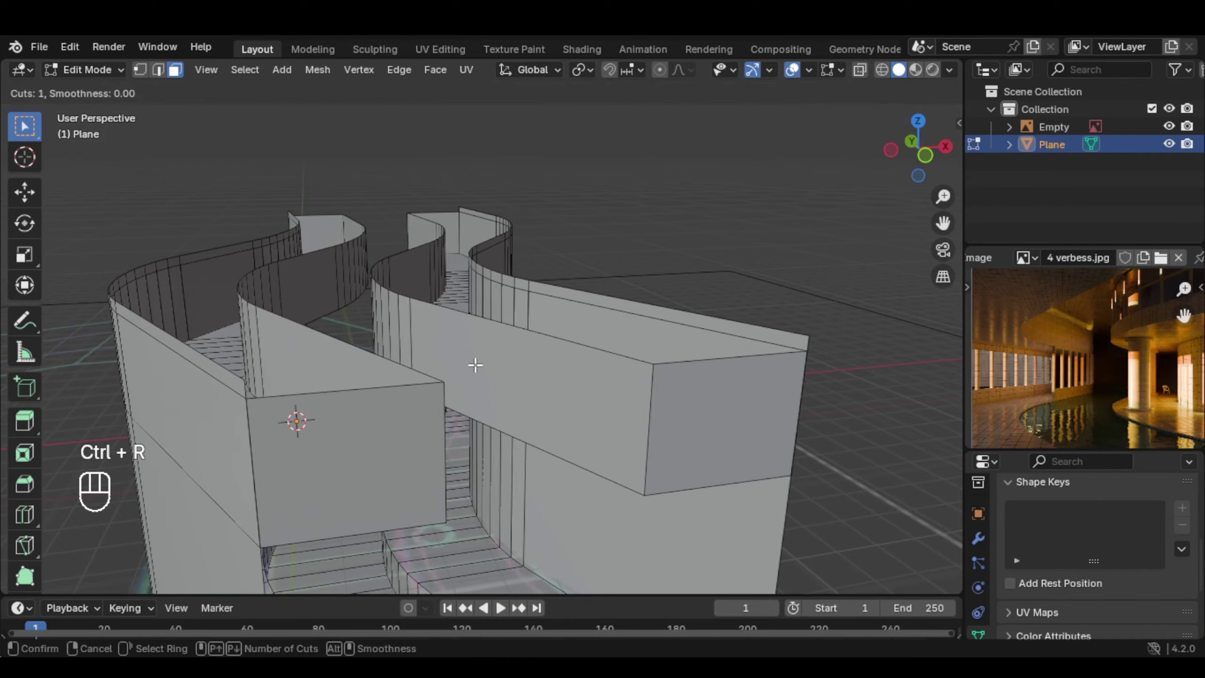
pyautogui.scroll(1, 412, 337)
pyautogui.click(413, 337)
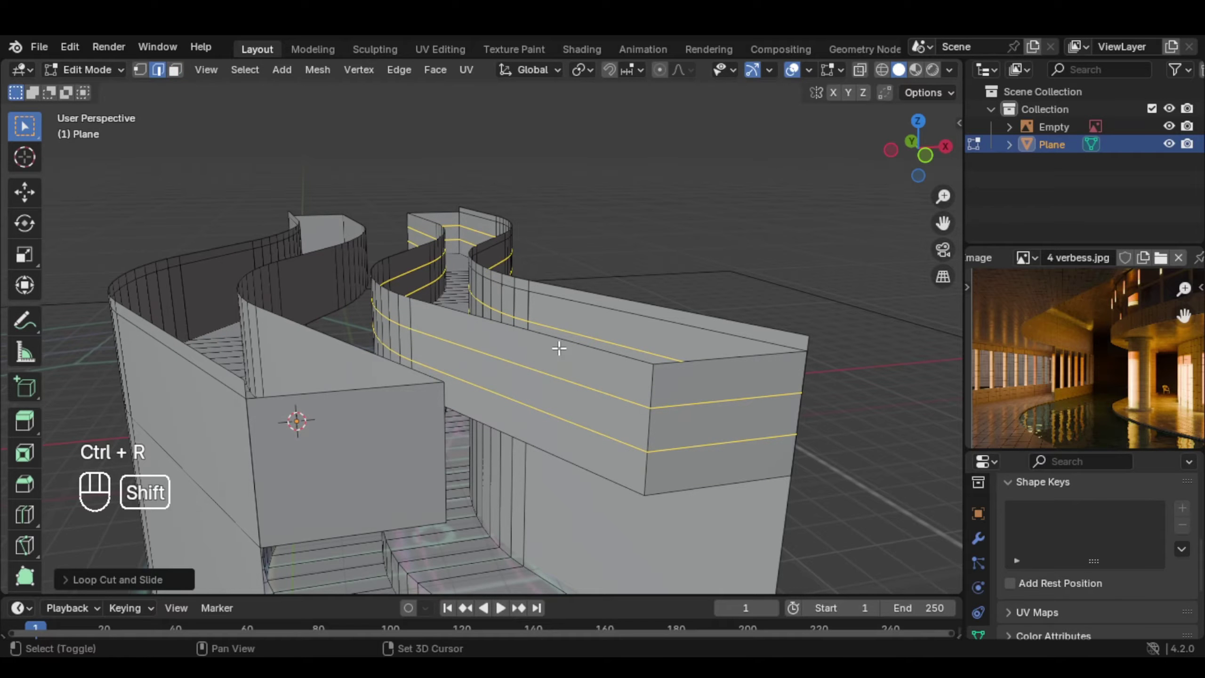
pyautogui.moveTo(554, 345); pyautogui.dragTo(581, 303, button='middle')
pyautogui.press('s')
pyautogui.press('z')
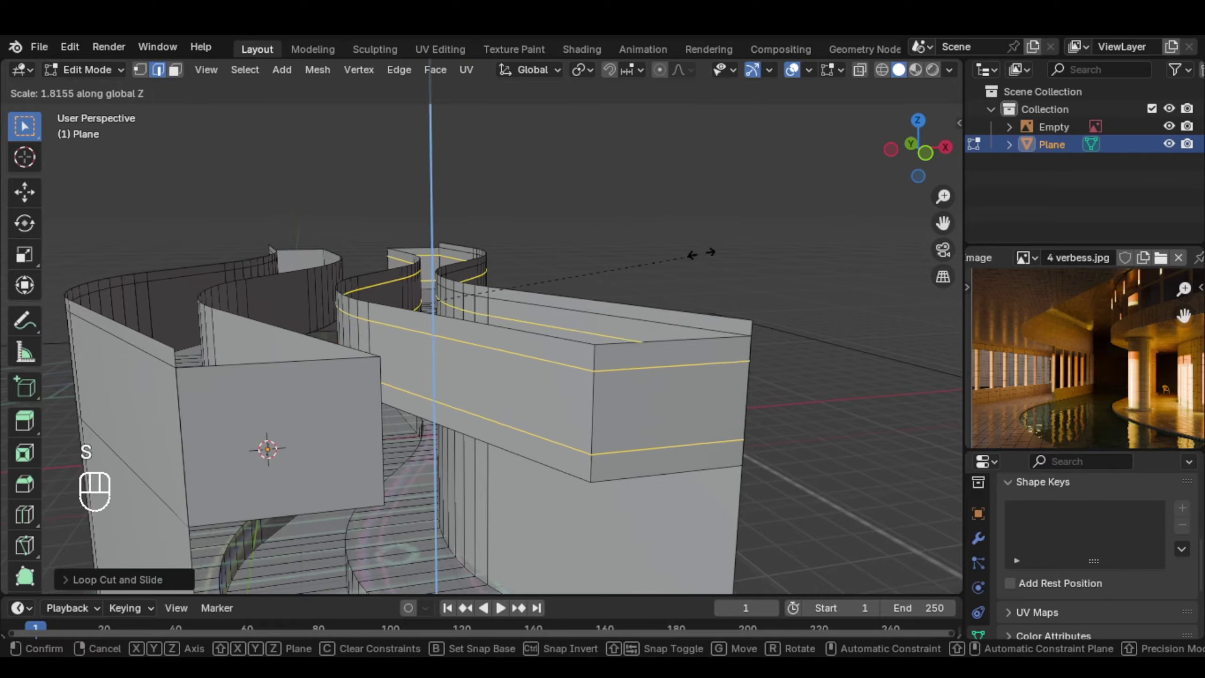
pyautogui.click(690, 248)
# Add 12 evenly spaced vertical loop cuts to the near straight section of the same upper volume
pyautogui.moveTo(615, 303); pyautogui.dragTo(540, 413, button='middle')
pyautogui.hotkey('ctrl', 'r')
pyautogui.scroll(6, 424, 384)
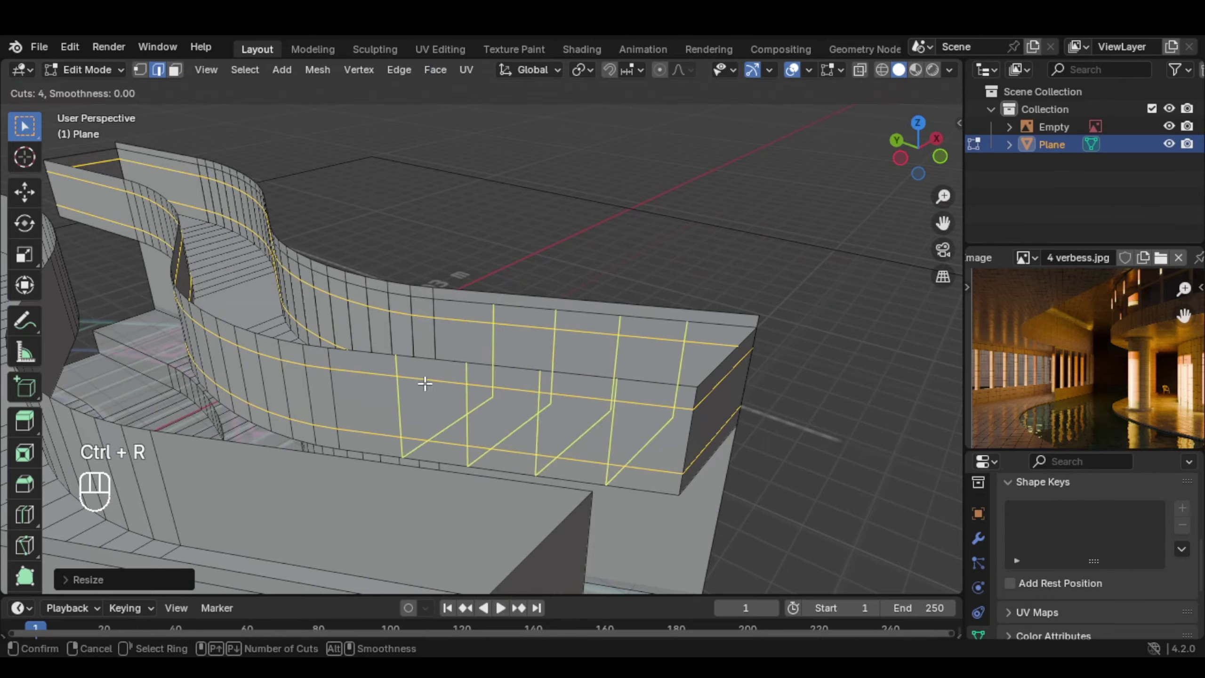
pyautogui.scroll(4, 424, 384)
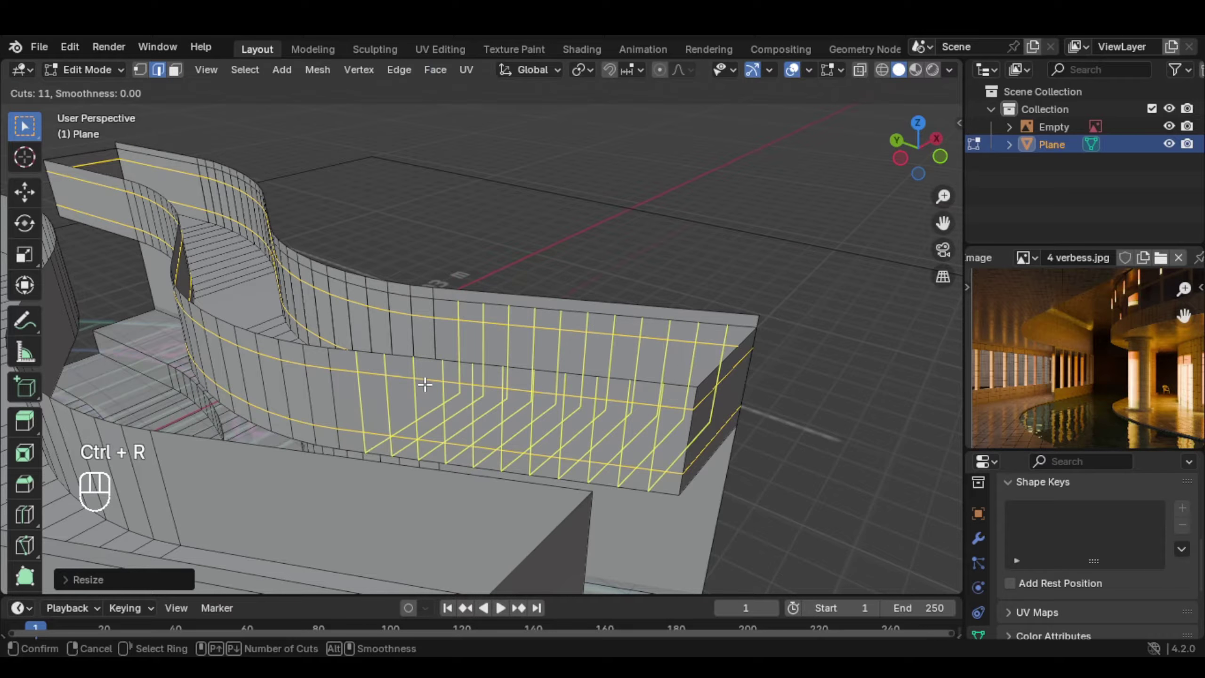
pyautogui.scroll(1, 424, 384)
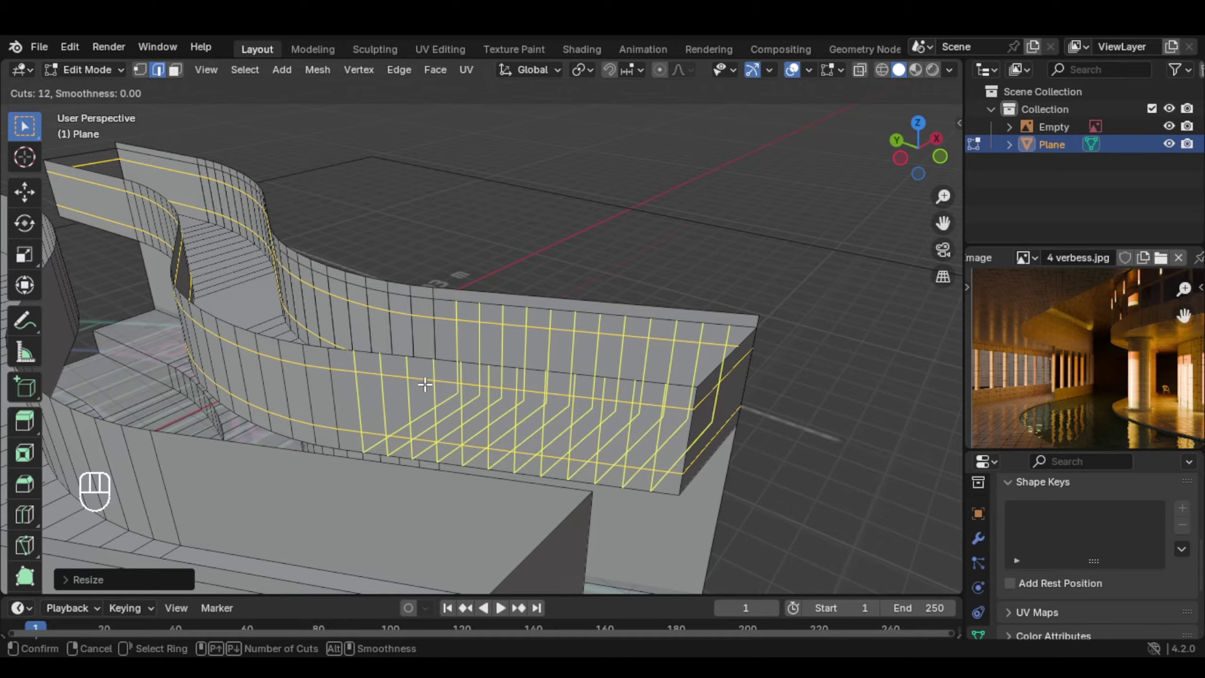
pyautogui.click(424, 384)
pyautogui.rightClick(425, 385)
# Add three centred vertical loop cuts to the short straight section between the upper volume's two bends
pyautogui.moveTo(306, 269); pyautogui.dragTo(280, 342, button='middle')
pyautogui.scroll(-3, 280, 342)
pyautogui.keyDown('shift'); pyautogui.moveTo(459, 374); pyautogui.dragTo(404, 366, button='middle'); pyautogui.keyUp('shift')
pyautogui.keyDown('shift'); pyautogui.moveTo(404, 366); pyautogui.dragTo(452, 377, button='middle'); pyautogui.keyUp('shift')
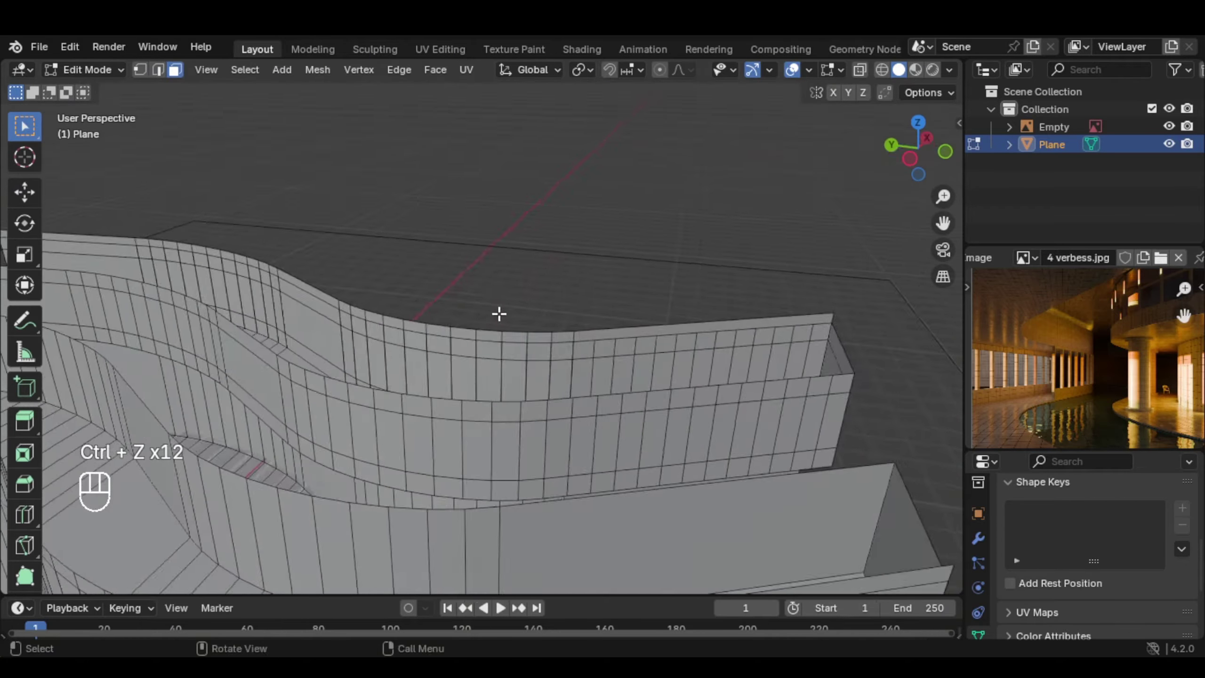
pyautogui.moveTo(499, 314); pyautogui.dragTo(614, 388, button='middle')
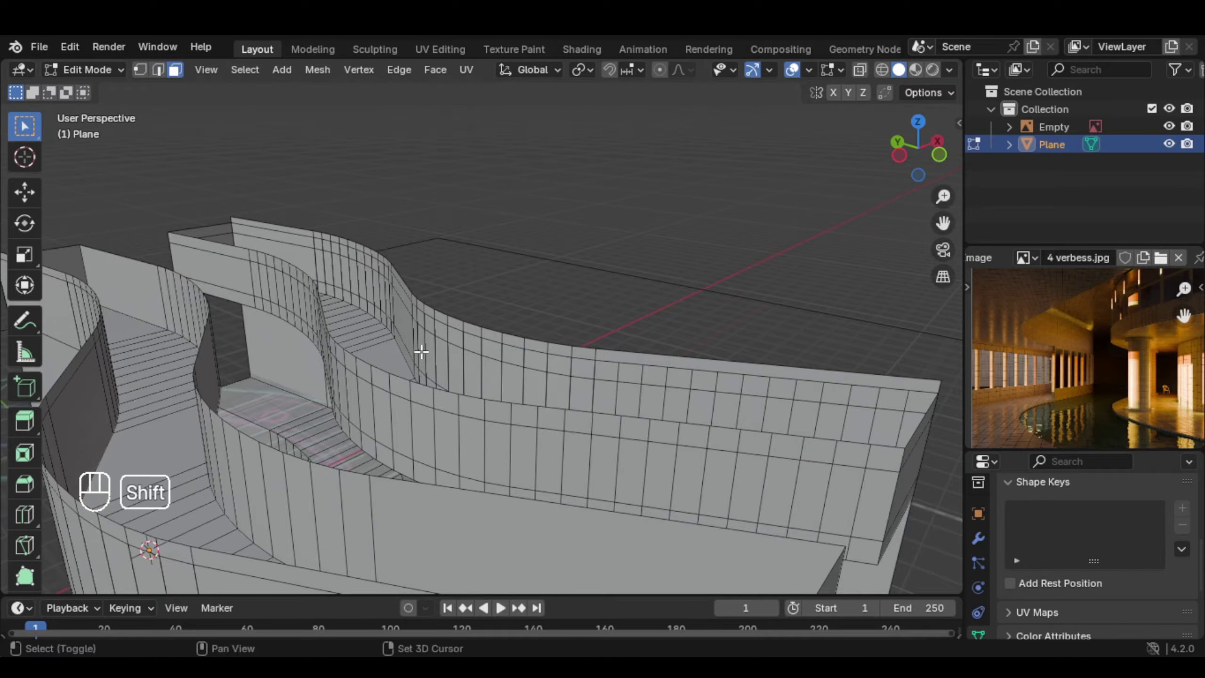
pyautogui.moveTo(421, 351); pyautogui.dragTo(598, 398, button='middle')
pyautogui.hotkey('ctrl', 'r')
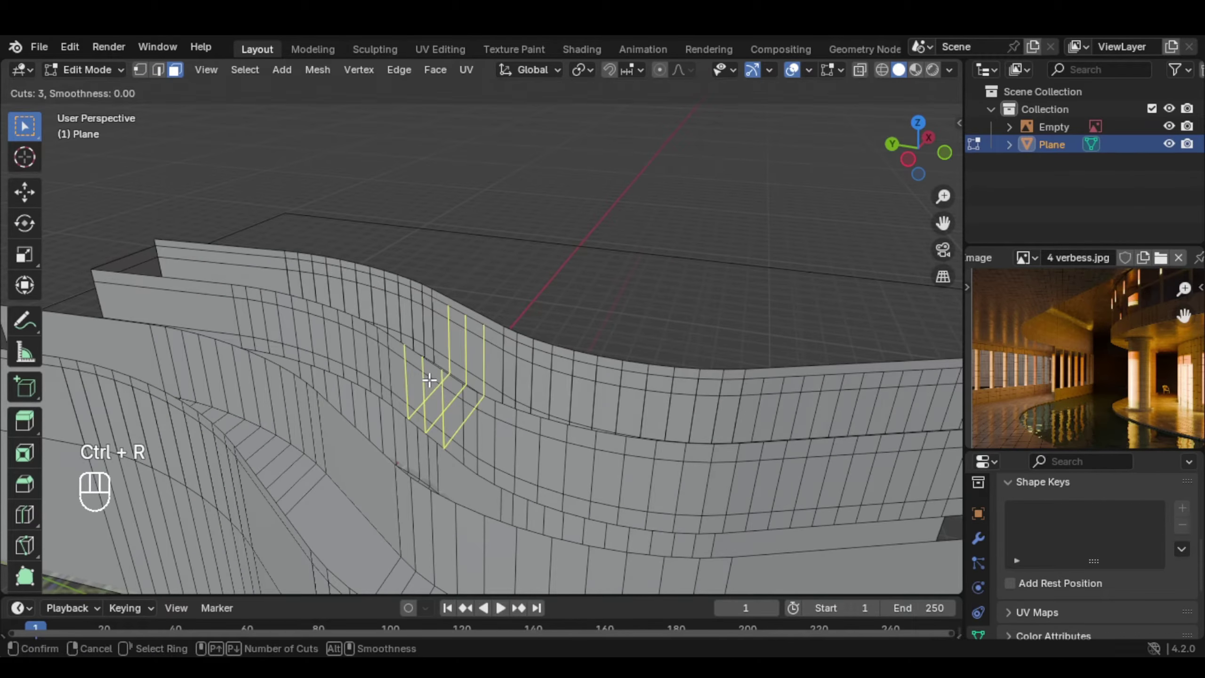
pyautogui.click(429, 380)
pyautogui.rightClick(429, 380)
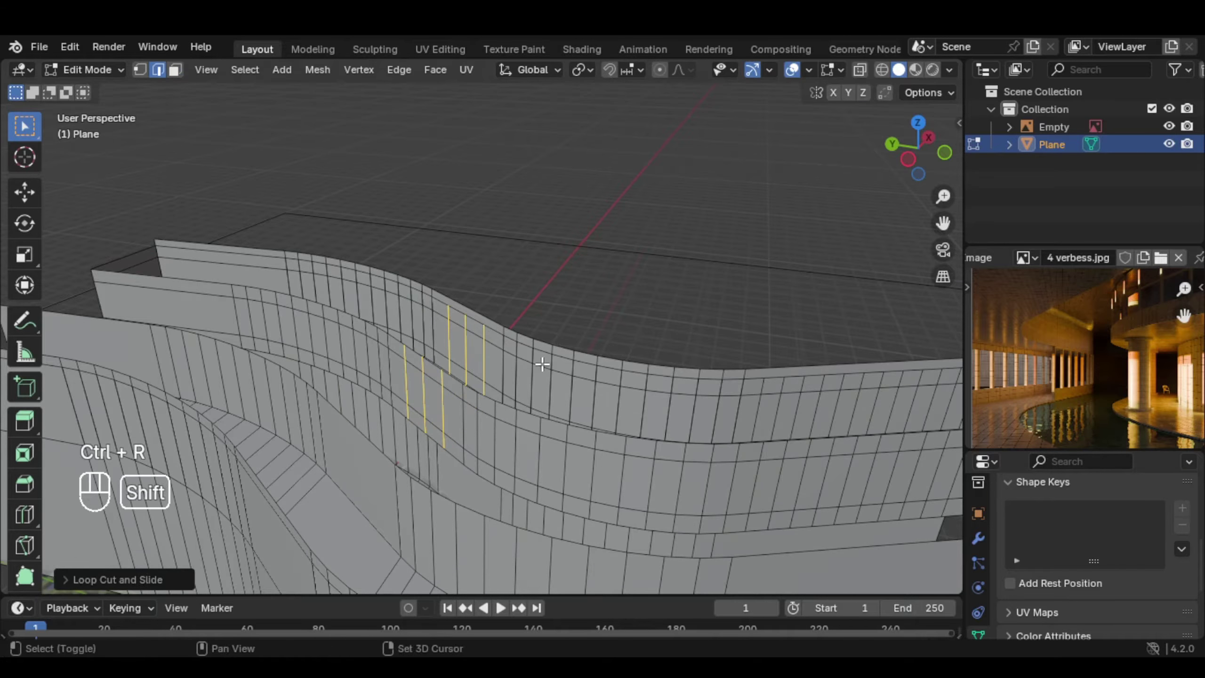
# Circle-select the middle band of faces along the upper volume's pool-facing side, from the near end to the far end
pyautogui.keyDown('shift'); pyautogui.moveTo(543, 364); pyautogui.dragTo(373, 311, button='middle'); pyautogui.keyUp('shift')
pyautogui.press('3')
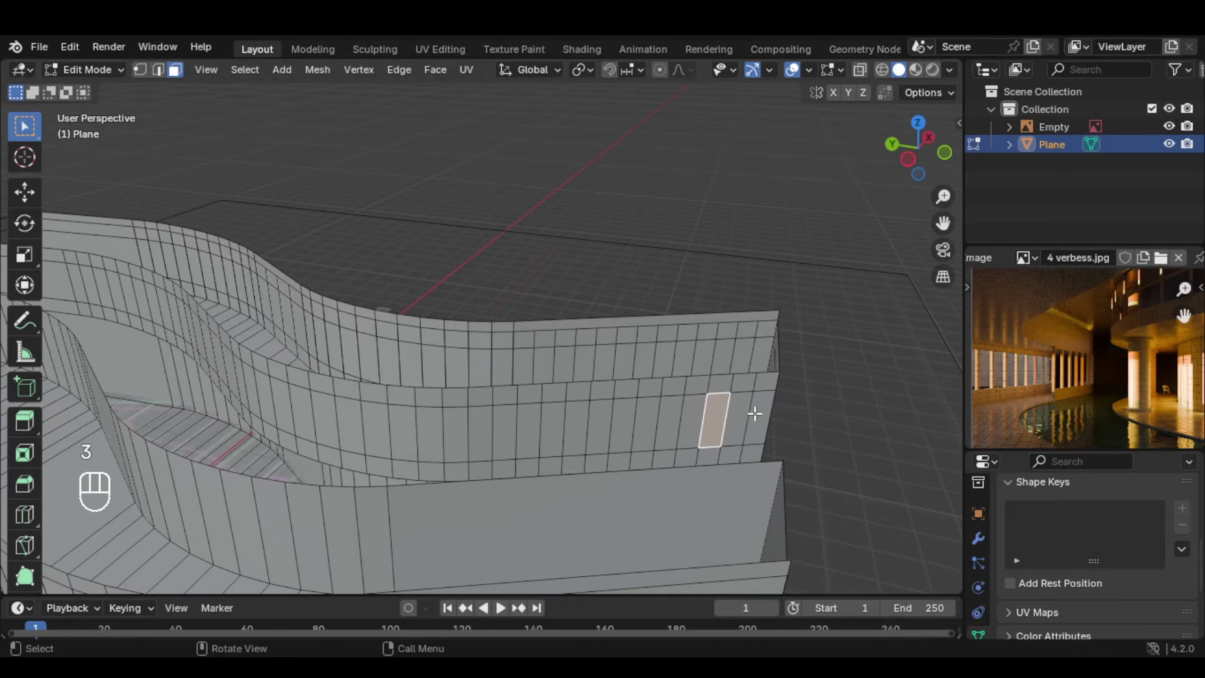
pyautogui.press('c')
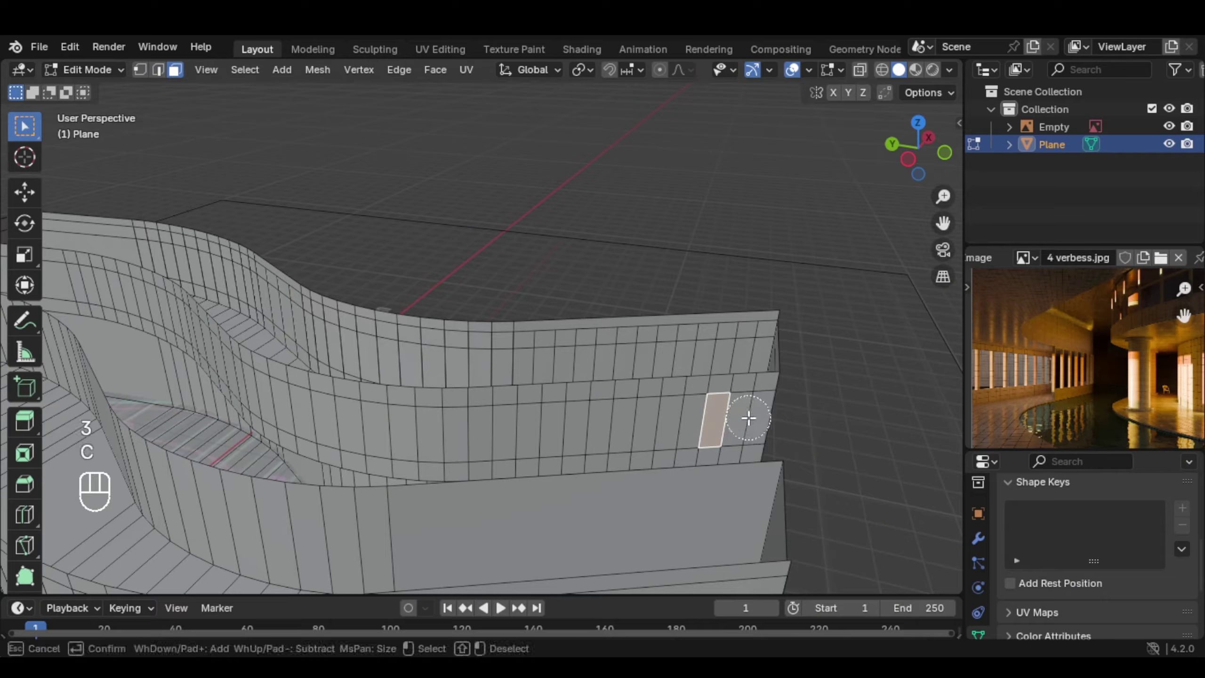
pyautogui.moveTo(748, 417)
pyautogui.mouseDown()
pyautogui.moveTo(439, 409)
pyautogui.moveTo(275, 390)
pyautogui.mouseUp()
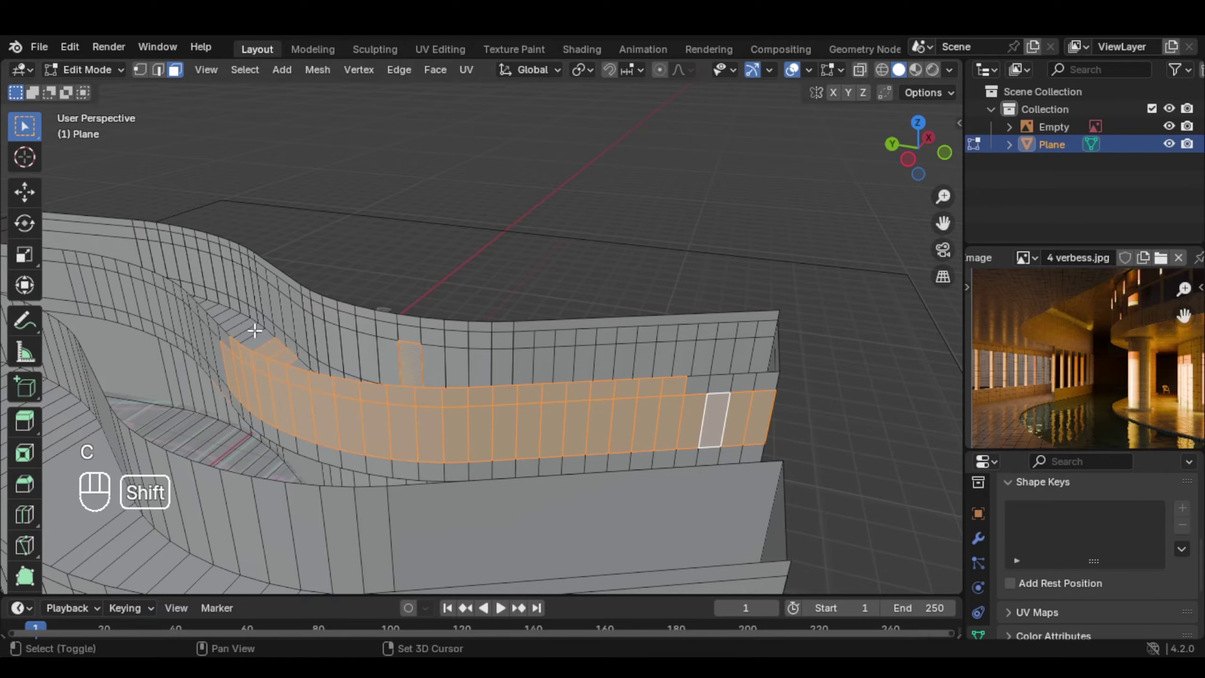
pyautogui.keyDown('shift'); pyautogui.moveTo(275, 389); pyautogui.dragTo(549, 347, button='middle'); pyautogui.keyUp('shift')
pyautogui.press('c')
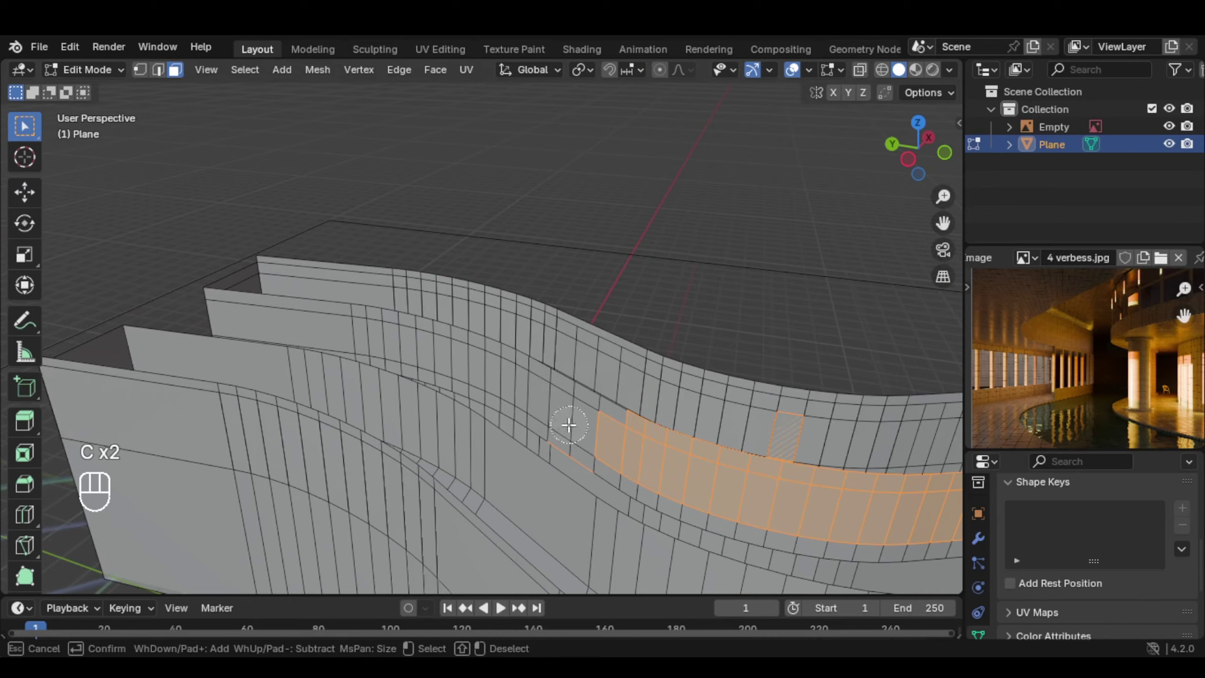
pyautogui.moveTo(579, 425); pyautogui.dragTo(337, 336)
pyautogui.rightClick(527, 368)
# Deselect the stray faces on the back wall and above the band, keeping only the middle band of faces selected
pyautogui.press('c')
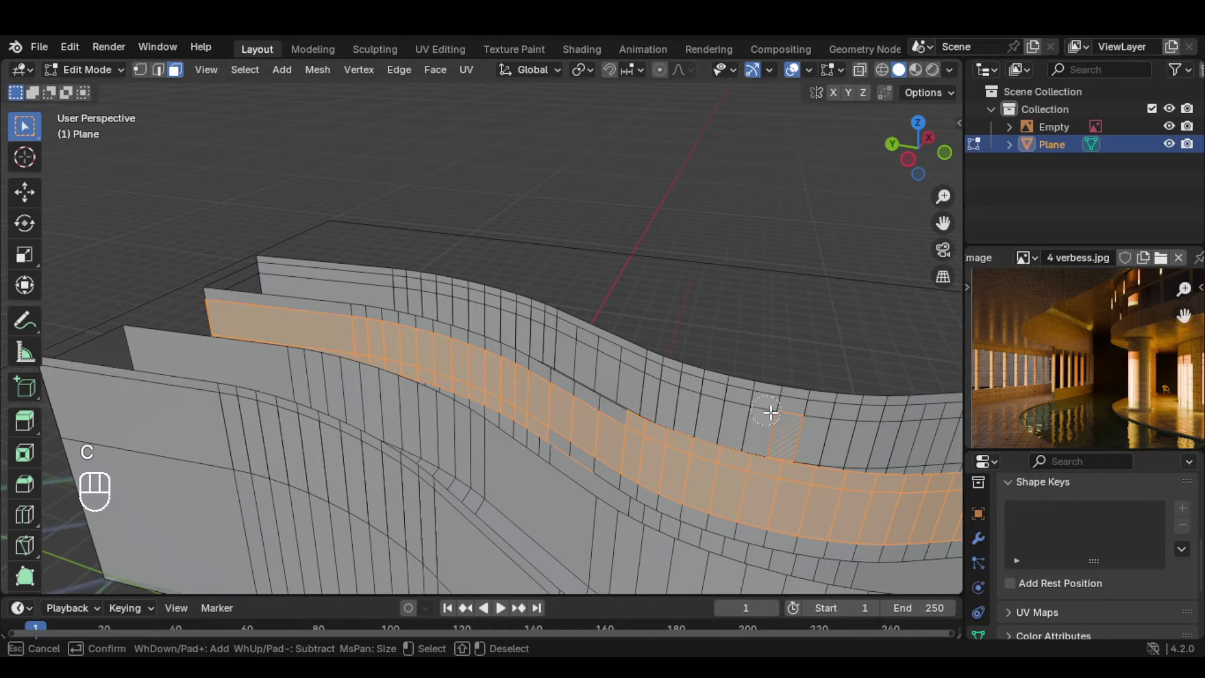
pyautogui.middleClick(778, 420)
pyautogui.rightClick(778, 420)
pyautogui.moveTo(754, 421); pyautogui.dragTo(469, 347, button='middle')
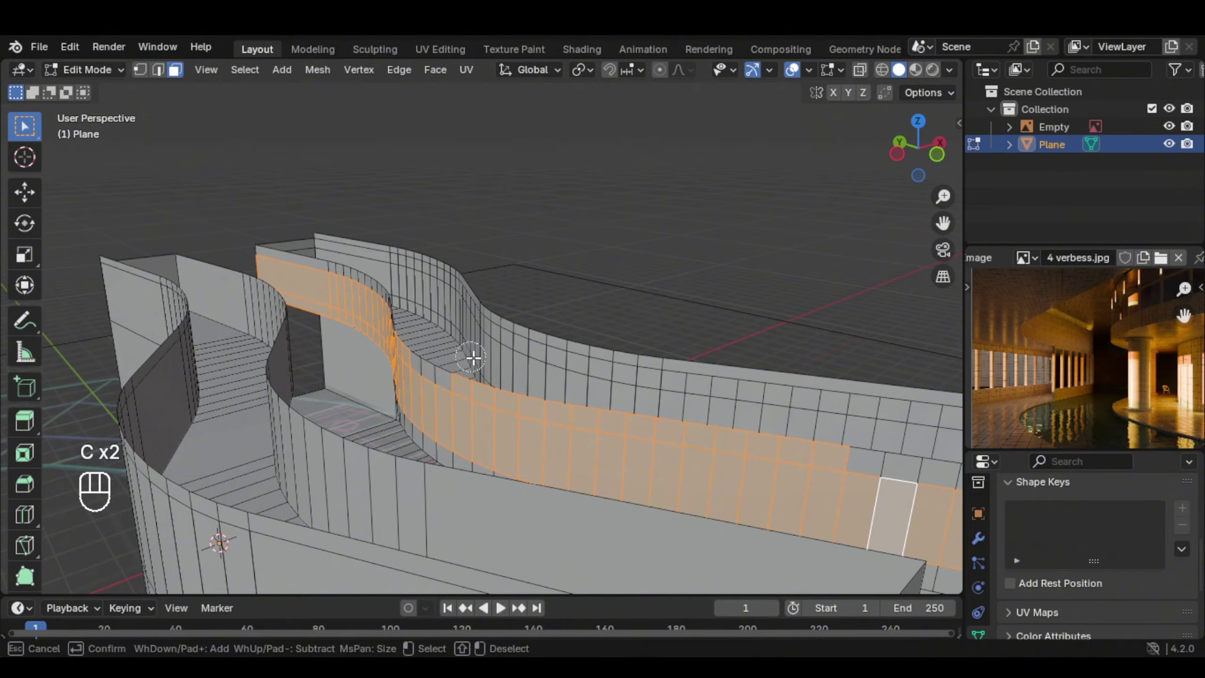
pyautogui.moveTo(472, 357); pyautogui.dragTo(485, 376, button='middle')
pyautogui.moveTo(730, 428); pyautogui.dragTo(835, 452, button='middle')
pyautogui.rightClick(835, 451)
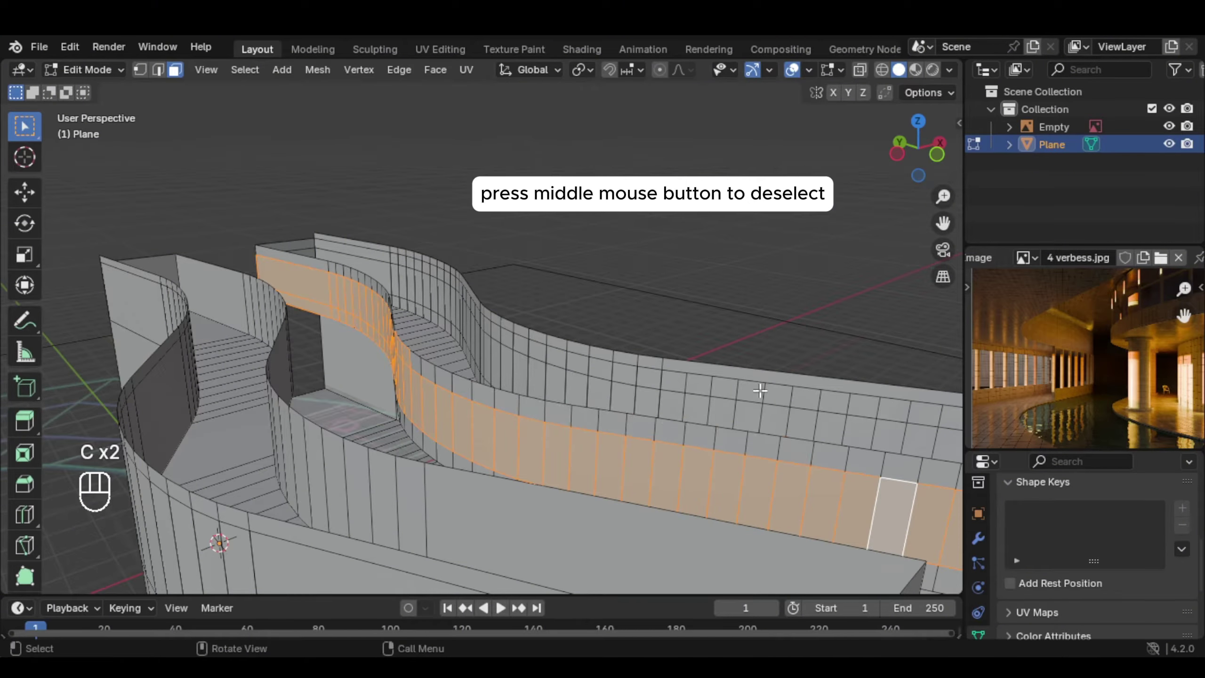
# Delete only the faces of the selected band and select all vertical edges similar to one in the resulting opening
pyautogui.press('x')
pyautogui.click(532, 361)
pyautogui.moveTo(569, 380)
pyautogui.mouseDown(button='middle')
pyautogui.moveTo(624, 431)
pyautogui.moveTo(579, 365)
pyautogui.mouseUp(button='middle')
pyautogui.keyDown('shift'); pyautogui.moveTo(579, 365); pyautogui.dragTo(613, 377, button='middle'); pyautogui.keyUp('shift')
pyautogui.scroll(1, 554, 364)
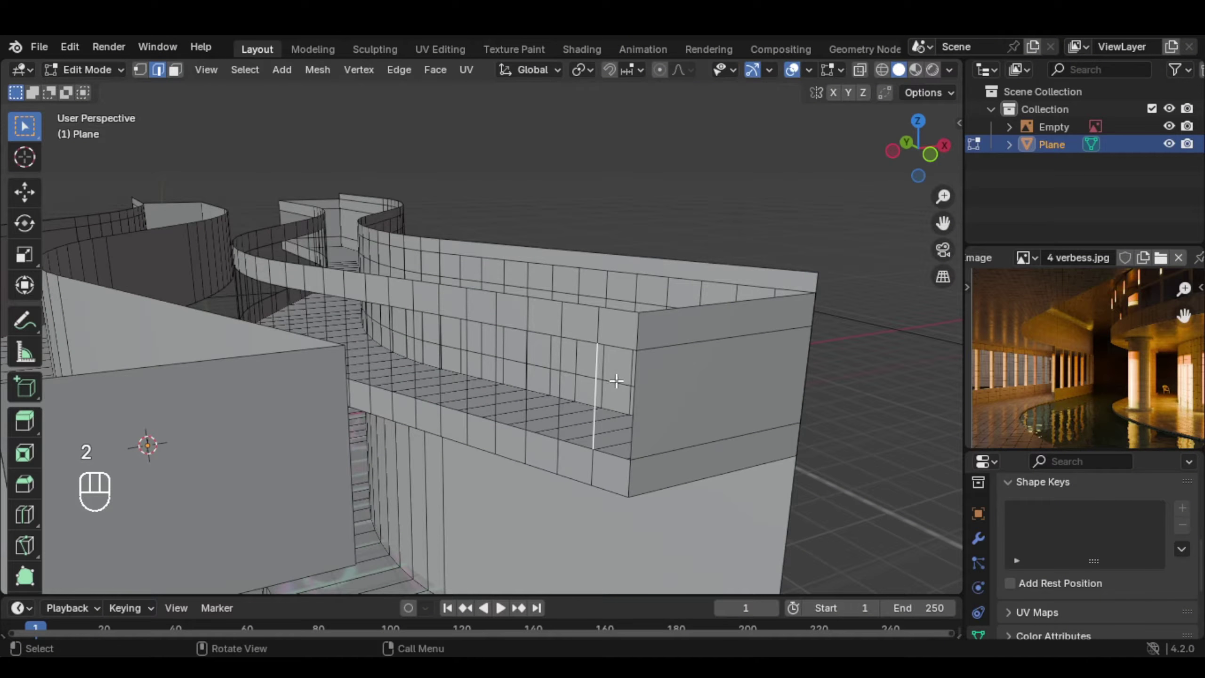
pyautogui.hotkey('shift', 'g')
pyautogui.click(588, 386)
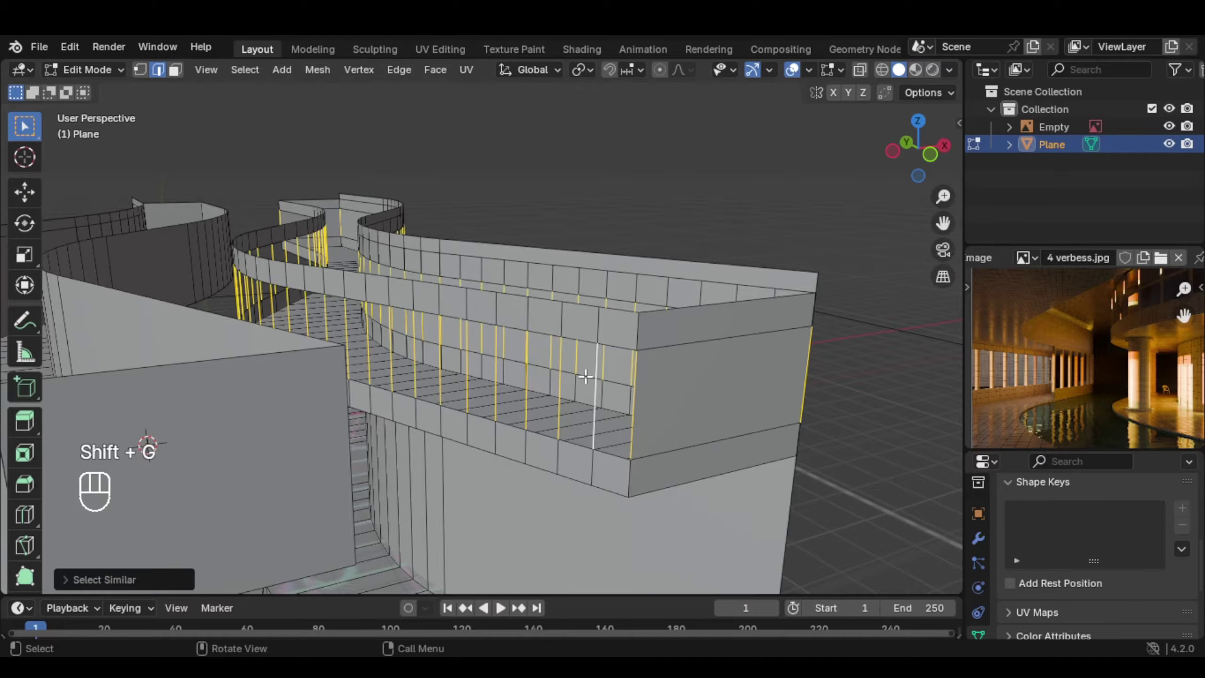
# Deselect the stray edges on the back wall and at the far end, keeping the vertical edges along the opening
pyautogui.keyDown('shift'); pyautogui.moveTo(612, 328); pyautogui.dragTo(619, 334, button='middle'); pyautogui.keyUp('shift')
pyautogui.moveTo(619, 286); pyautogui.dragTo(712, 385, button='middle')
pyautogui.moveTo(712, 385)
pyautogui.mouseDown(button='middle')
pyautogui.moveTo(776, 422)
pyautogui.moveTo(438, 326)
pyautogui.moveTo(371, 349)
pyautogui.moveTo(594, 394)
pyautogui.mouseUp(button='middle')
pyautogui.press('c')
pyautogui.rightClick(395, 294)
pyautogui.keyDown('shift'); pyautogui.moveTo(396, 293); pyautogui.dragTo(586, 441, button='middle'); pyautogui.keyUp('shift')
pyautogui.press('c')
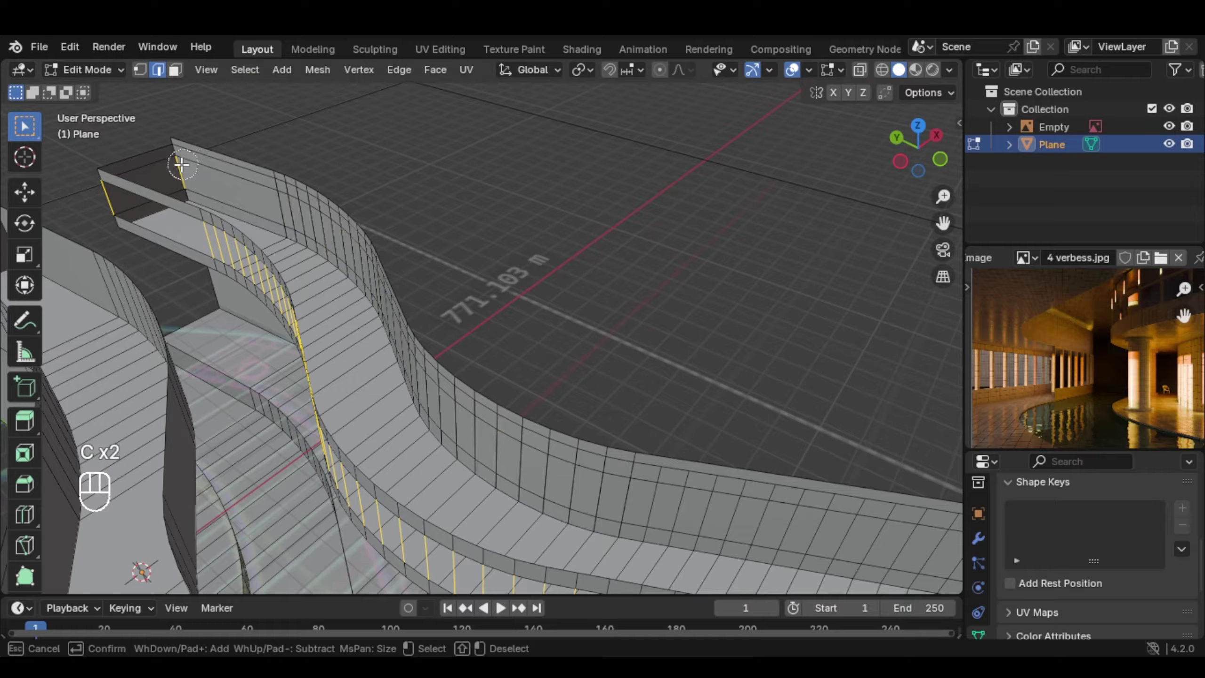
pyautogui.keyDown('shift'); pyautogui.moveTo(85, 202); pyautogui.dragTo(574, 287, button='middle'); pyautogui.keyUp('shift')
pyautogui.rightClick(778, 337)
pyautogui.press('c')
pyautogui.middleClick(574, 299)
pyautogui.rightClick(592, 307)
# Separate the selected vertical edges of the opening into their own object
pyautogui.scroll(-4, 632, 325)
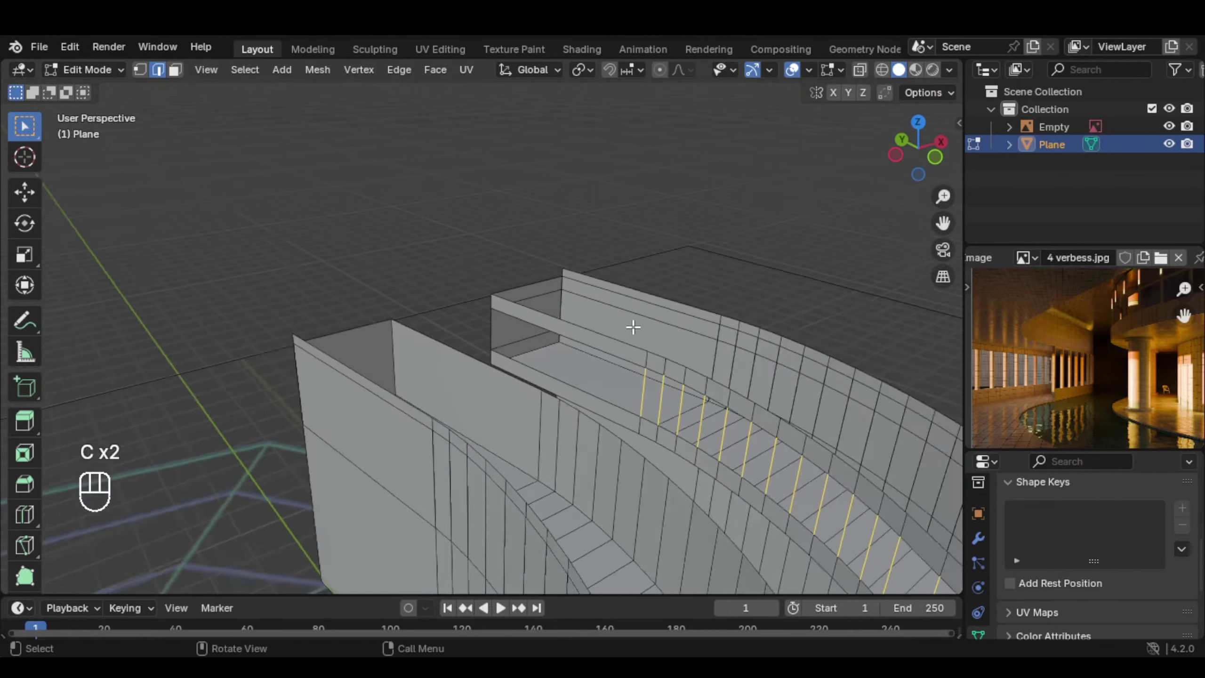
pyautogui.keyDown('shift'); pyautogui.moveTo(731, 403); pyautogui.dragTo(599, 364, button='middle'); pyautogui.keyUp('shift')
pyautogui.scroll(-4, 629, 308)
pyautogui.scroll(6, 600, 364)
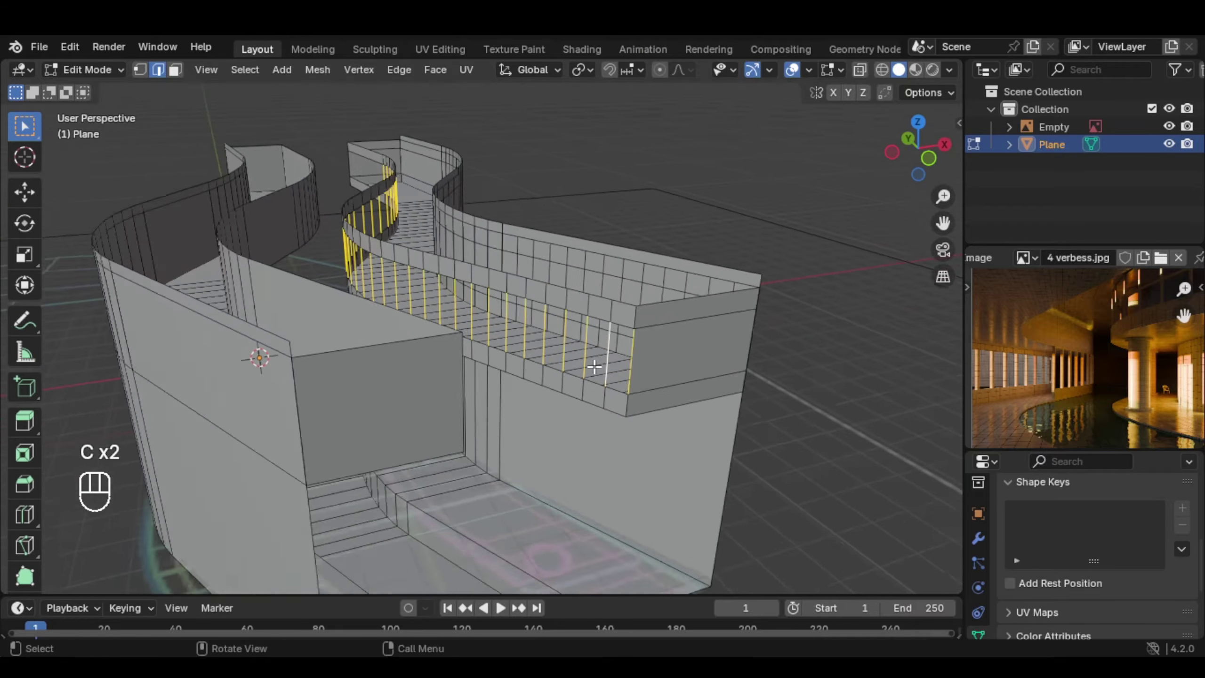
pyautogui.press('p')
pyautogui.click(601, 348)
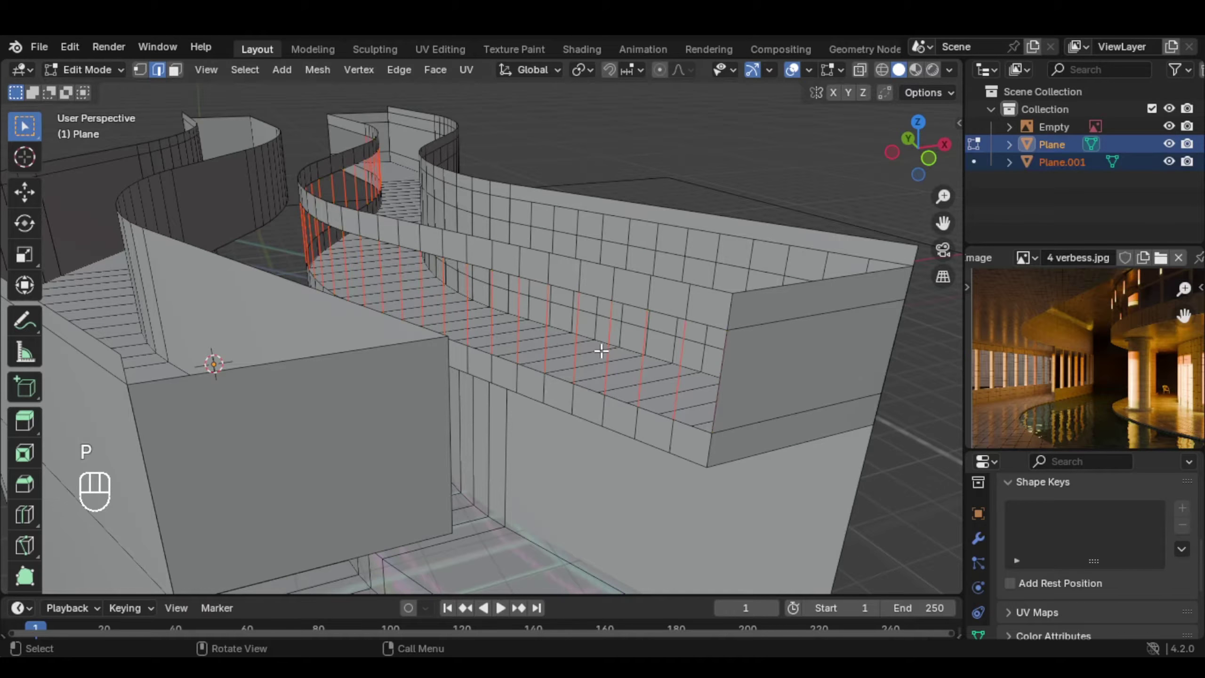
# Select the separated vertical edges as an object and convert it from a mesh to a curve
pyautogui.press('Tab')
pyautogui.click(680, 366)
pyautogui.keyDown('shift'); pyautogui.moveTo(680, 366); pyautogui.dragTo(567, 365, button='middle'); pyautogui.keyUp('shift')
pyautogui.moveTo(567, 364); pyautogui.dragTo(541, 349, button='middle')
pyautogui.scroll(3, 559, 335)
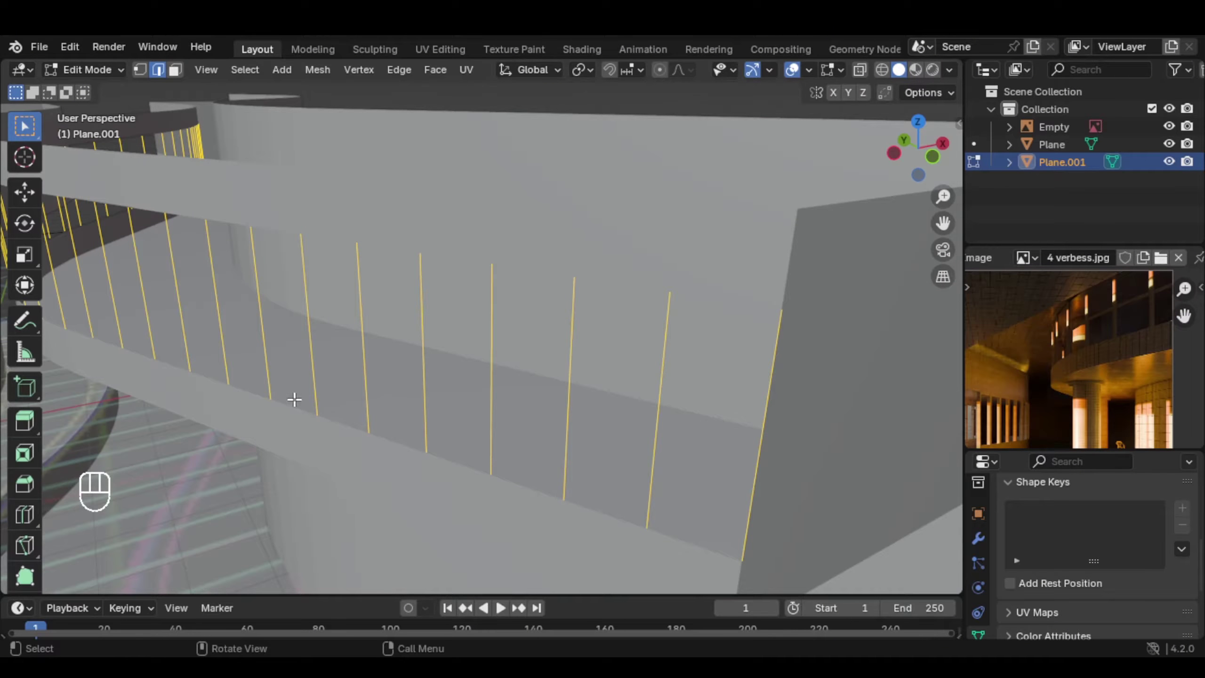
pyautogui.press('Tab')
pyautogui.moveTo(419, 363); pyautogui.dragTo(410, 358, button='middle')
pyautogui.rightClick(410, 358)
pyautogui.moveTo(407, 342)
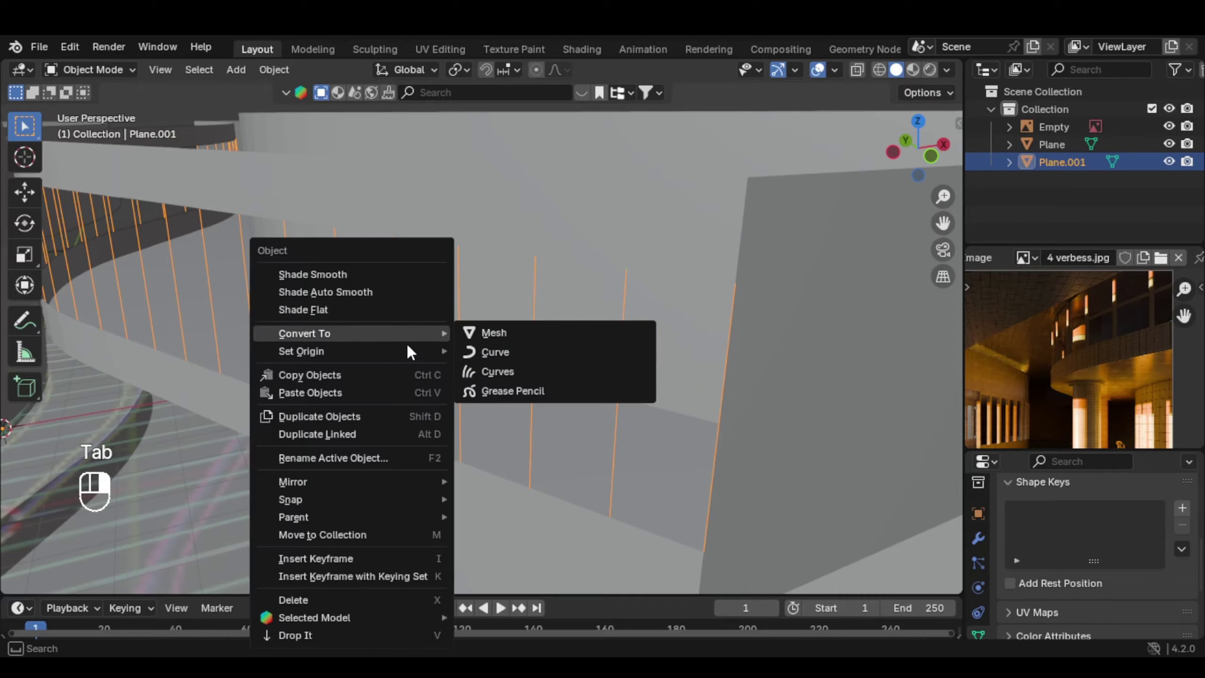
pyautogui.click(495, 352)
# Give the vertical curves a round bevel with a depth of 0.01 m and check the resulting bars up close
pyautogui.moveTo(538, 363); pyautogui.dragTo(664, 380, button='middle')
pyautogui.scroll(-5, 1136, 553)
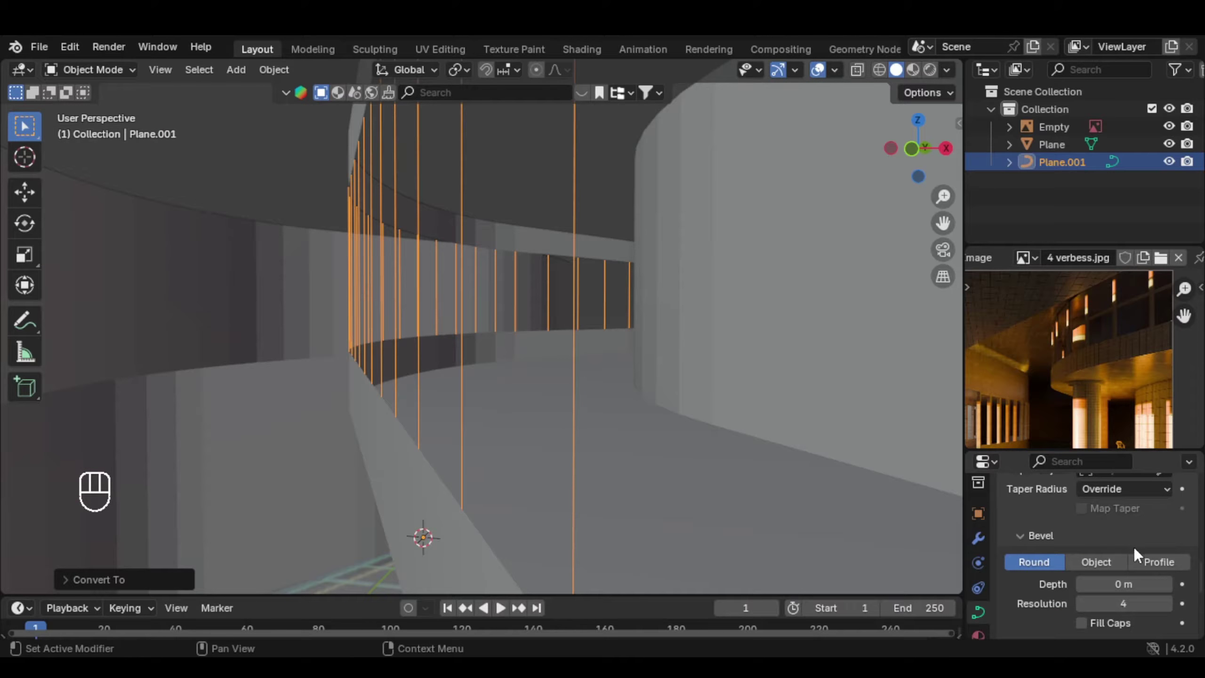
pyautogui.scroll(-2, 1134, 548)
pyautogui.click(1167, 549)
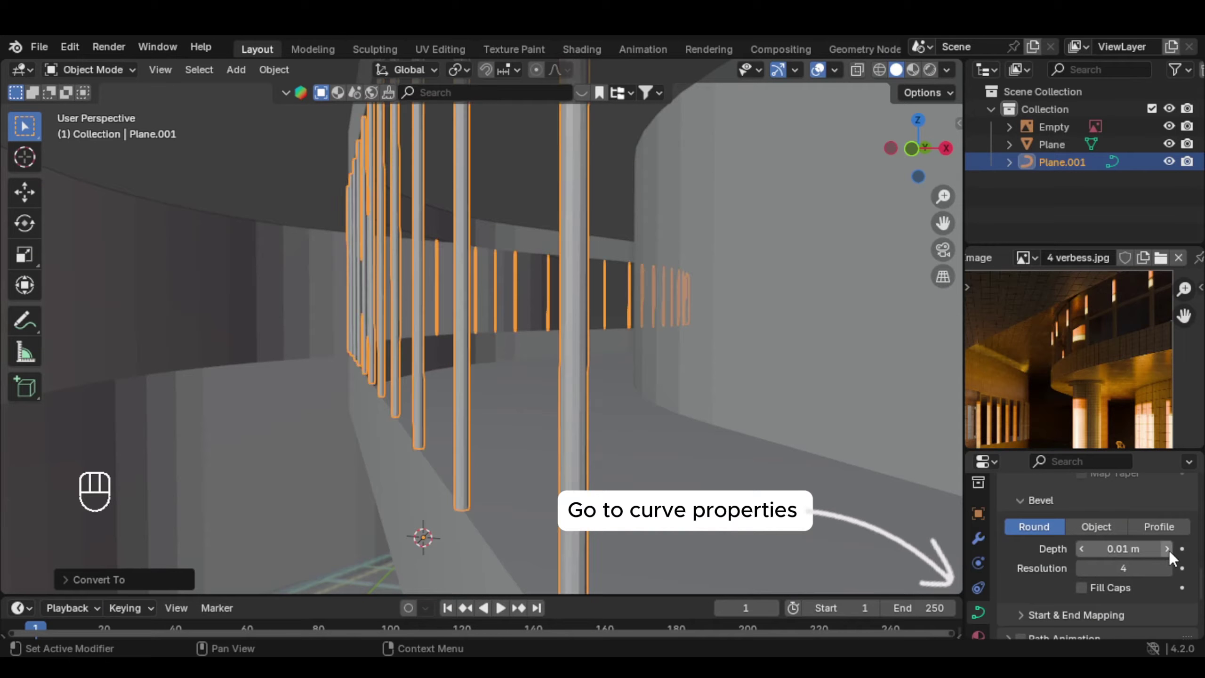
pyautogui.moveTo(531, 412); pyautogui.dragTo(605, 387, button='middle')
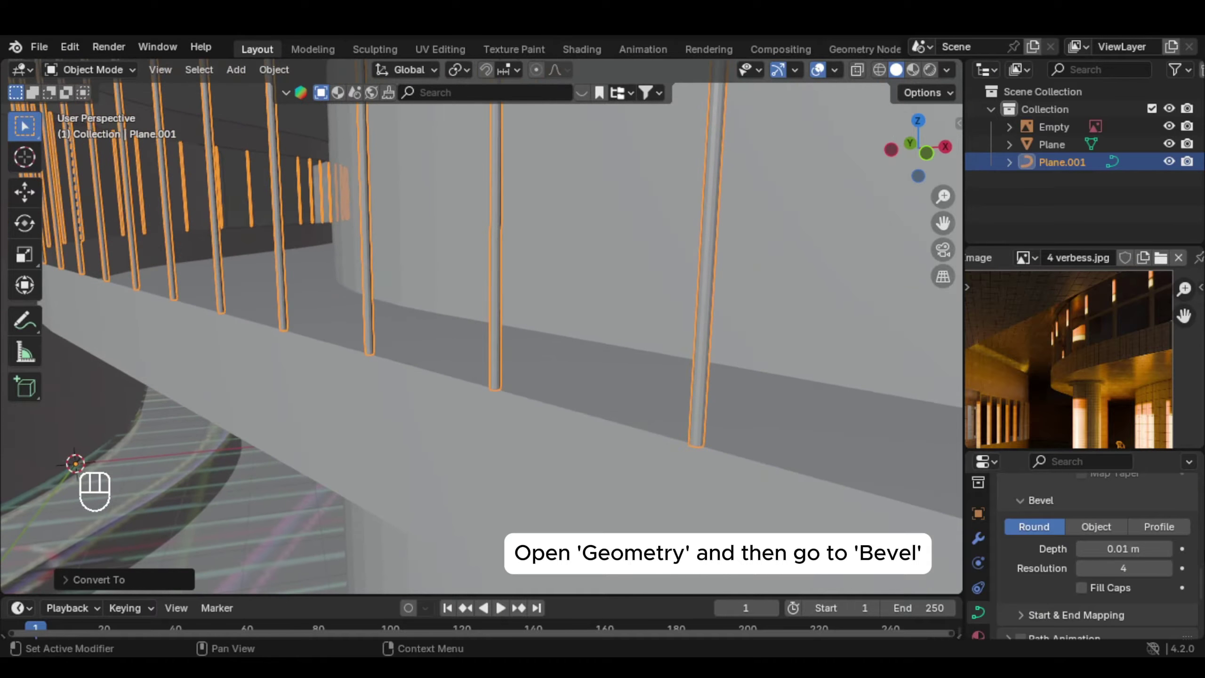
pyautogui.scroll(4, 1156, 527)
pyautogui.scroll(-4, 1142, 527)
pyautogui.moveTo(555, 328); pyautogui.dragTo(520, 395, button='middle')
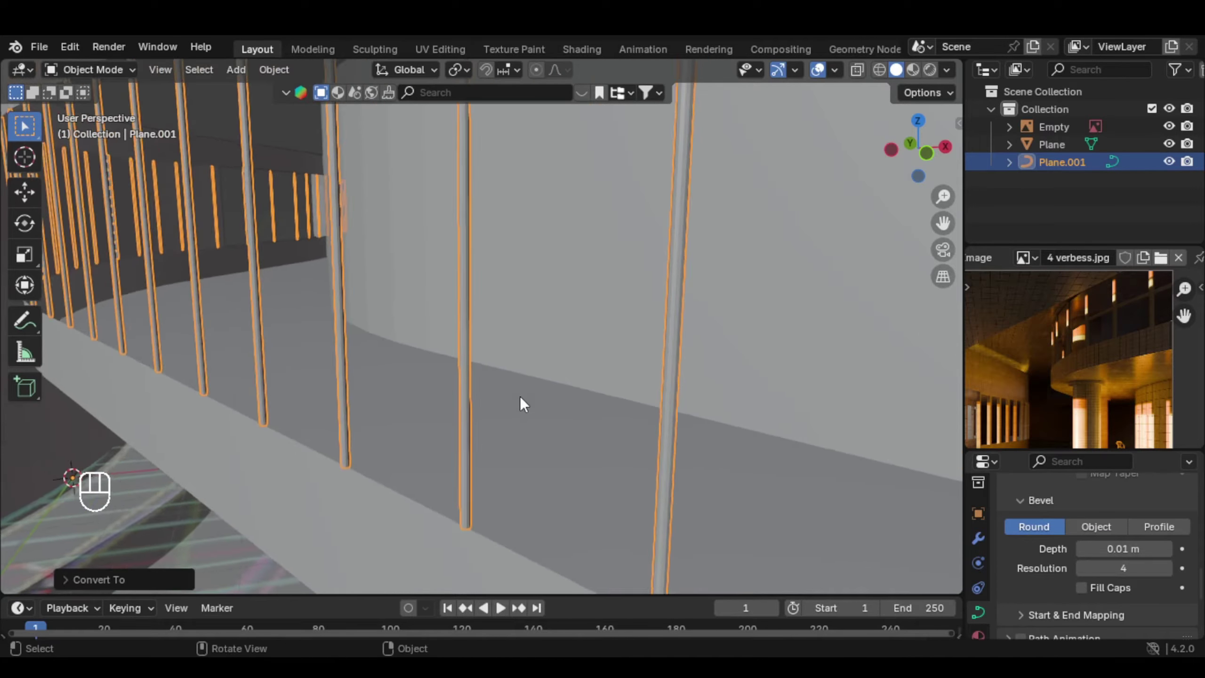
# Select all faces linked to the near end face of the upper volume and separate them into a new object
pyautogui.scroll(-5, 519, 395)
pyautogui.keyDown('shift'); pyautogui.moveTo(596, 377); pyautogui.dragTo(540, 333, button='middle'); pyautogui.keyUp('shift')
pyautogui.click(529, 192)
pyautogui.press('Tab')
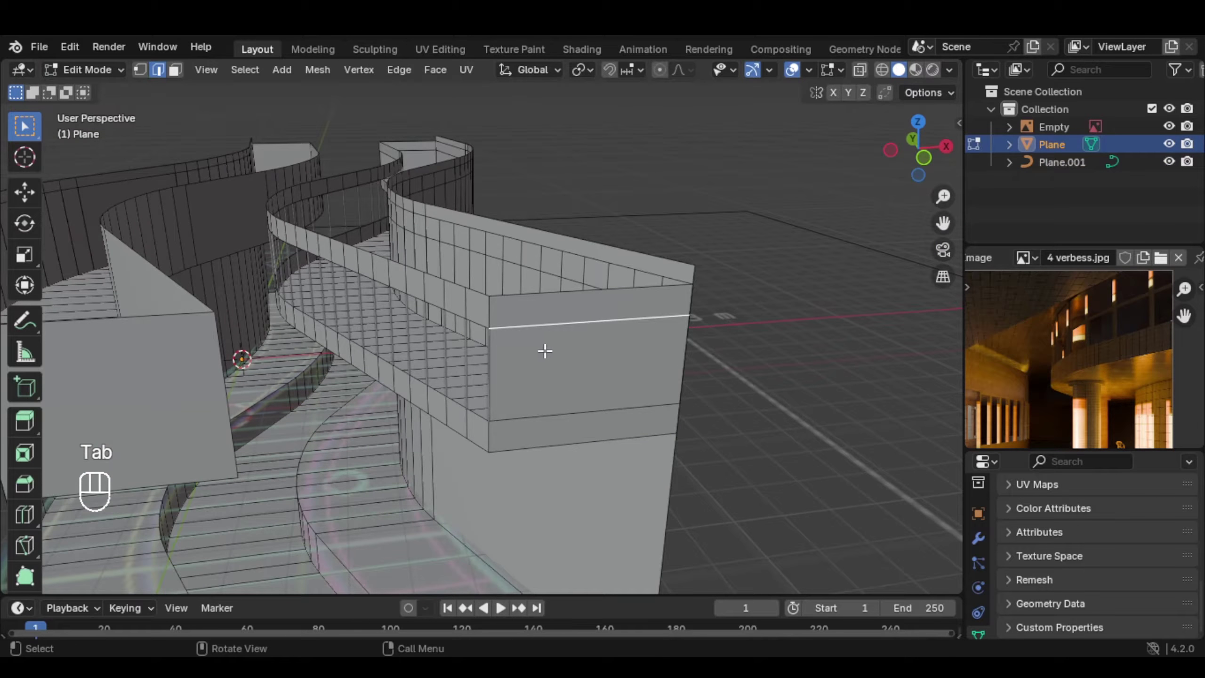
pyautogui.press('3')
pyautogui.click(529, 362)
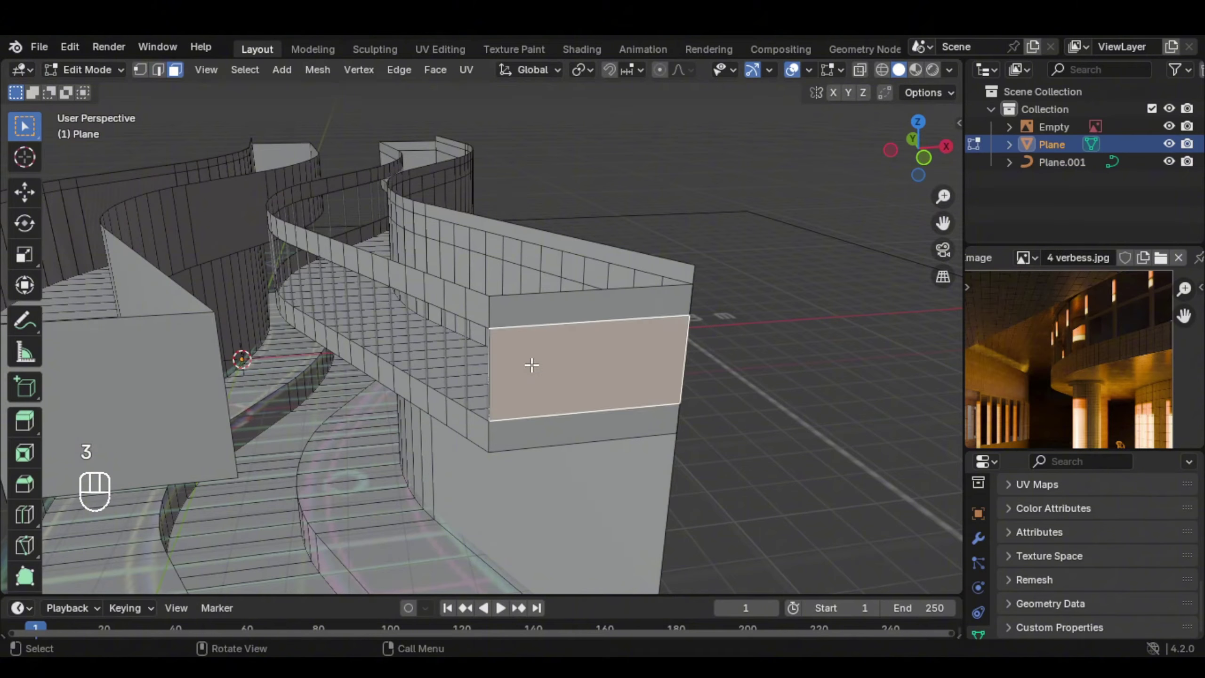
pyautogui.press('l')
pyautogui.moveTo(467, 231); pyautogui.dragTo(495, 304, button='middle')
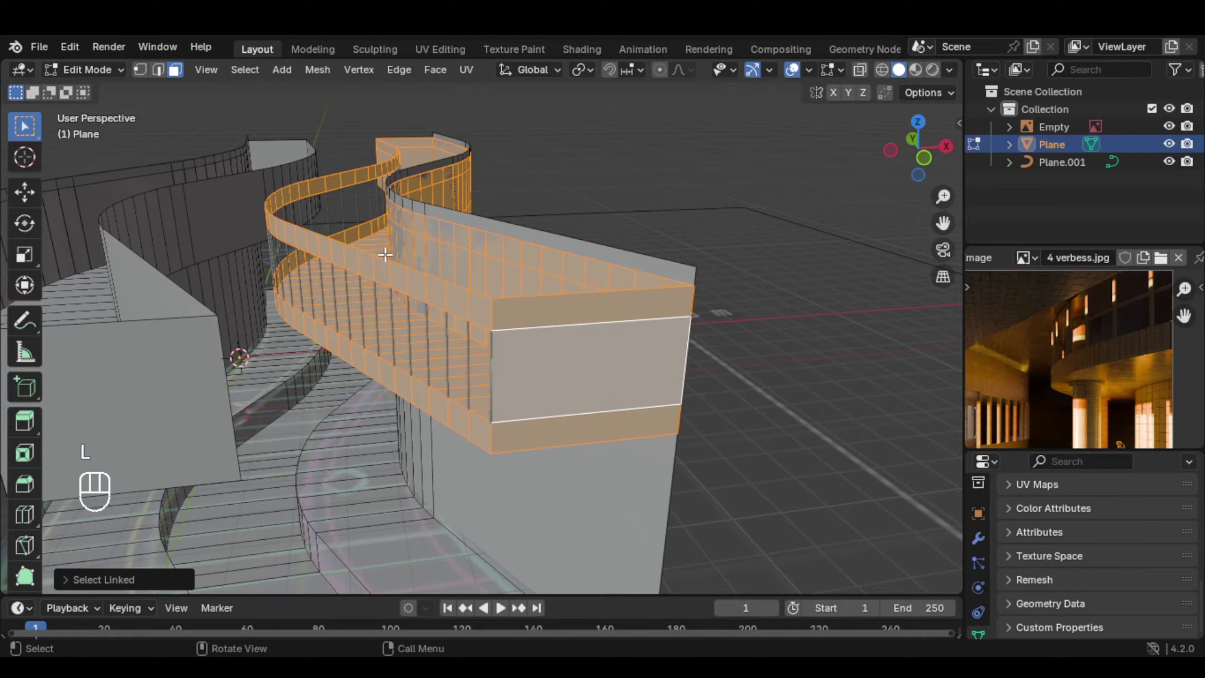
pyautogui.moveTo(385, 255); pyautogui.dragTo(463, 317, button='middle')
pyautogui.press('p')
pyautogui.click(538, 287)
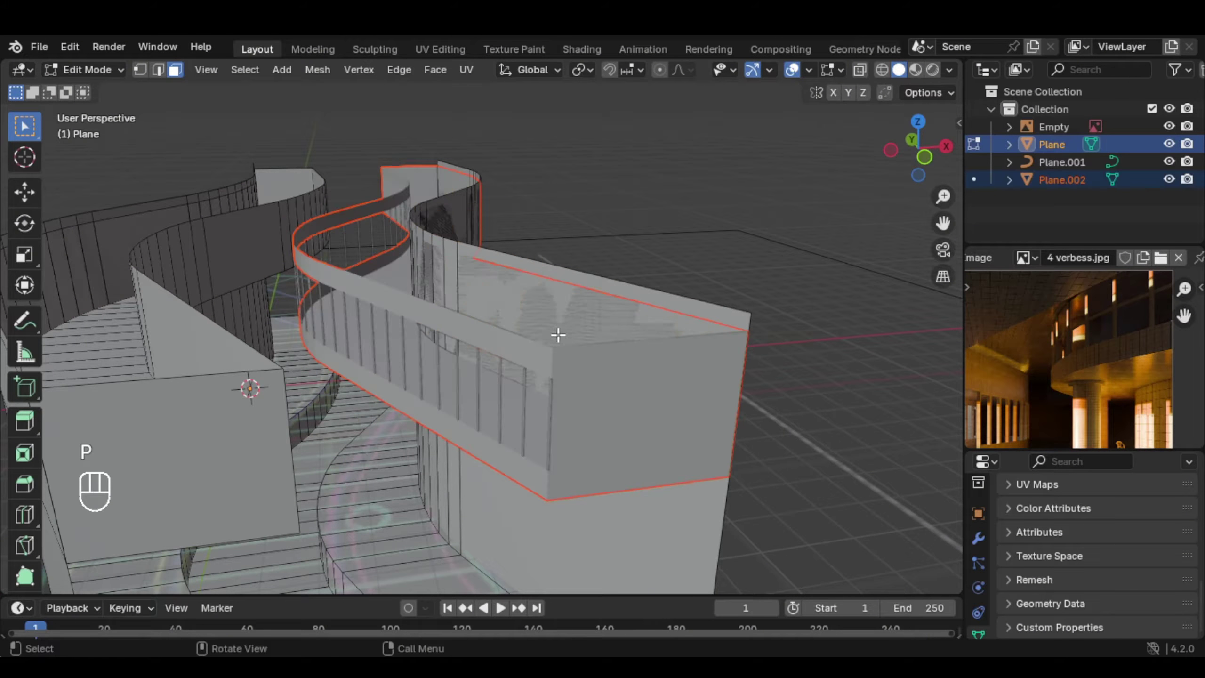
# Extrude all faces of the separated upper volume along their normals by about 0.1 m to thicken its walls
pyautogui.press('Tab')
pyautogui.click(599, 363)
pyautogui.moveTo(593, 383); pyautogui.dragTo(570, 369, button='middle')
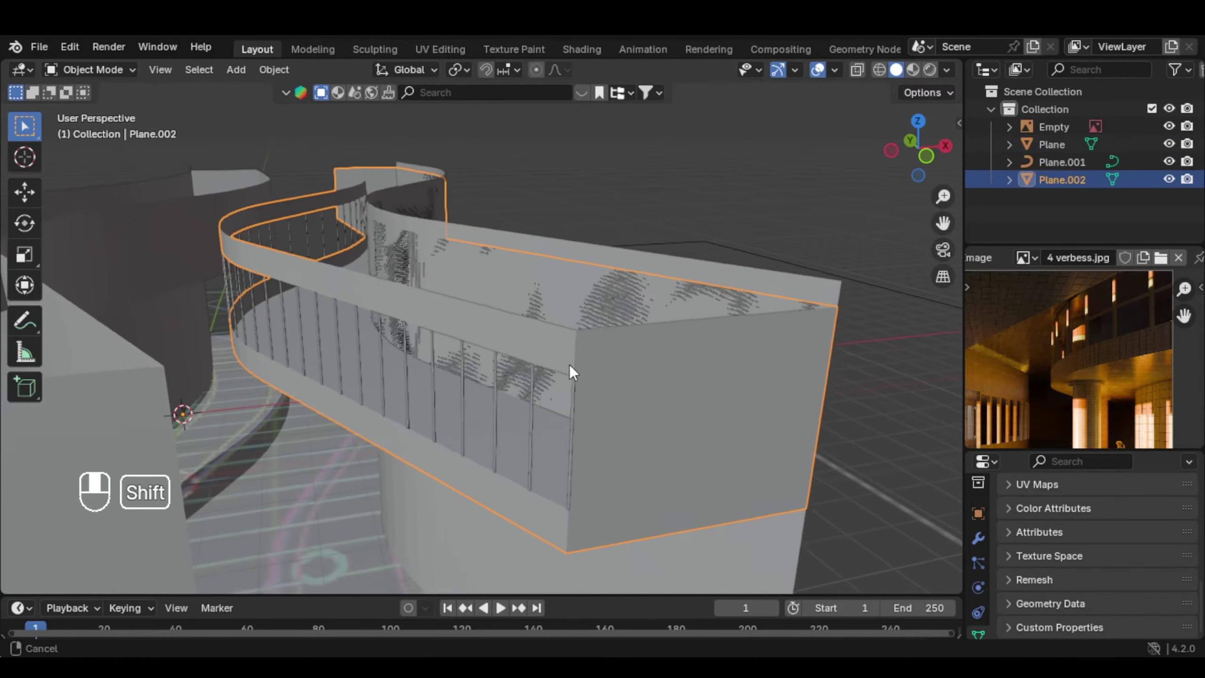
pyautogui.scroll(3, 571, 369)
pyautogui.moveTo(575, 301); pyautogui.dragTo(592, 311, button='middle')
pyautogui.press('Tab')
pyautogui.press('a')
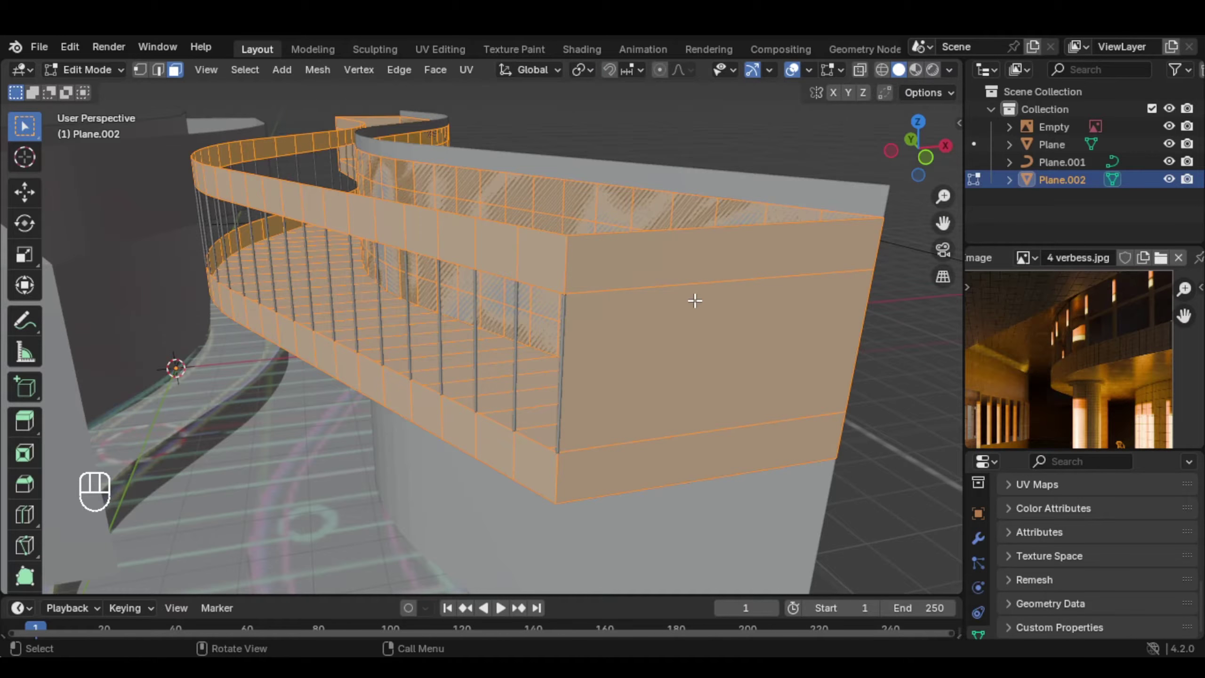
pyautogui.hotkey('alt', 'e')
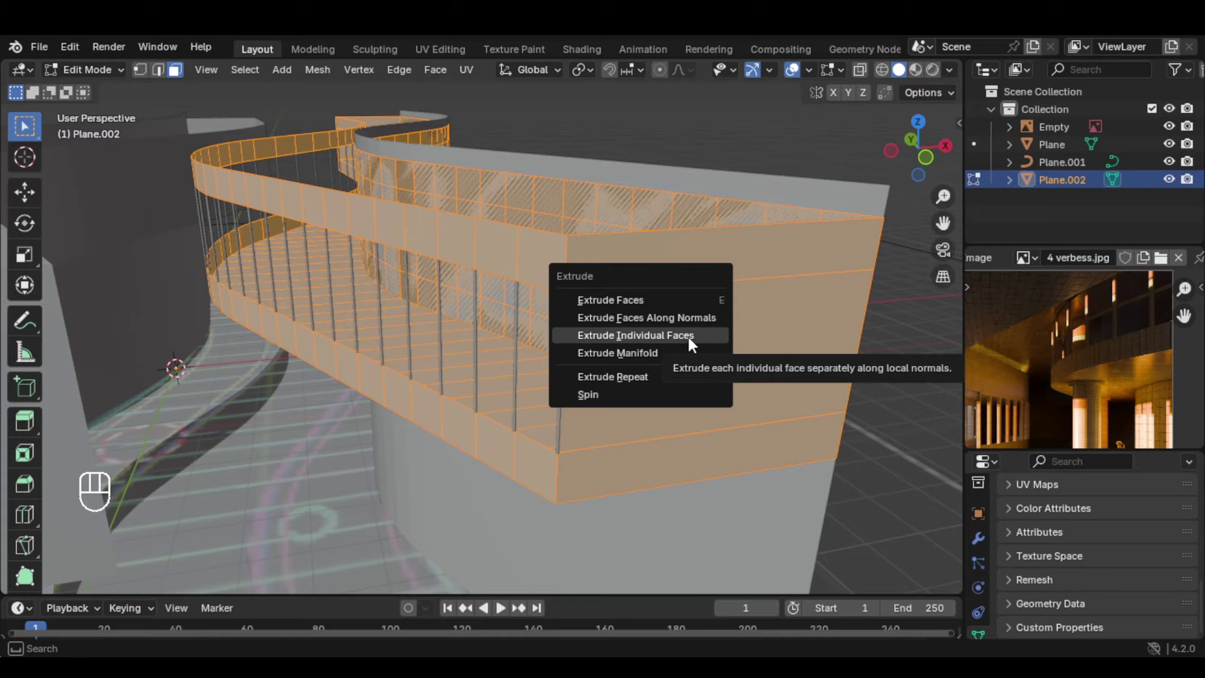
pyautogui.click(679, 319)
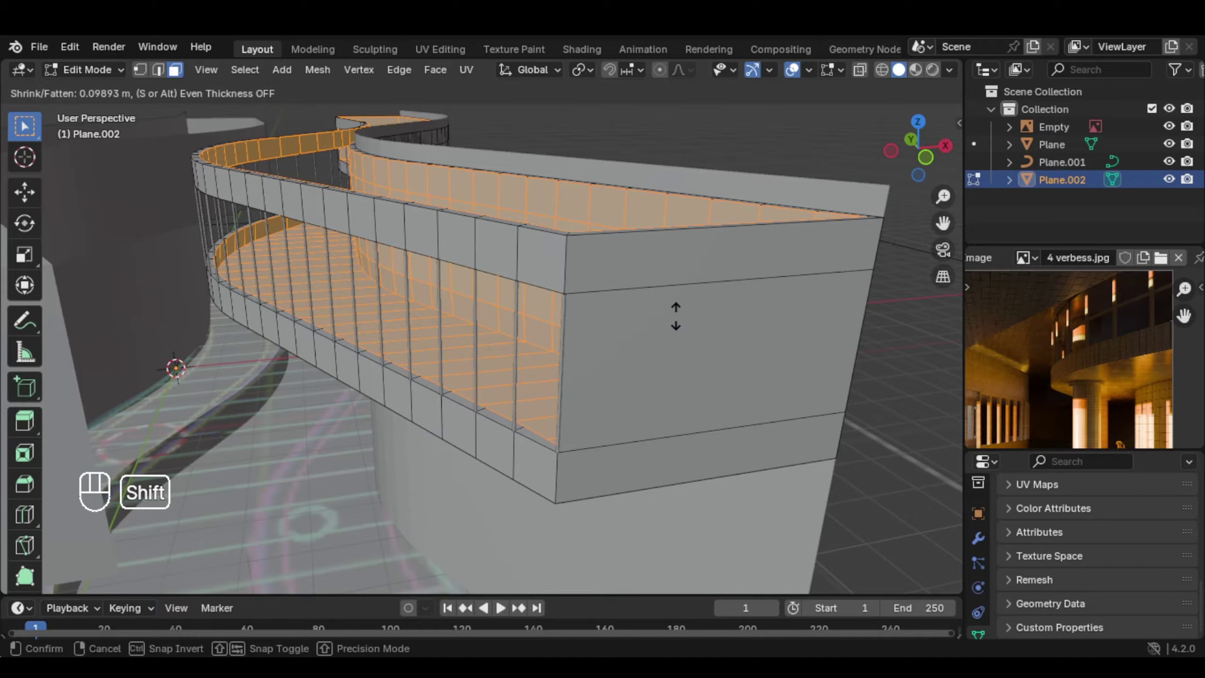
pyautogui.click(674, 319)
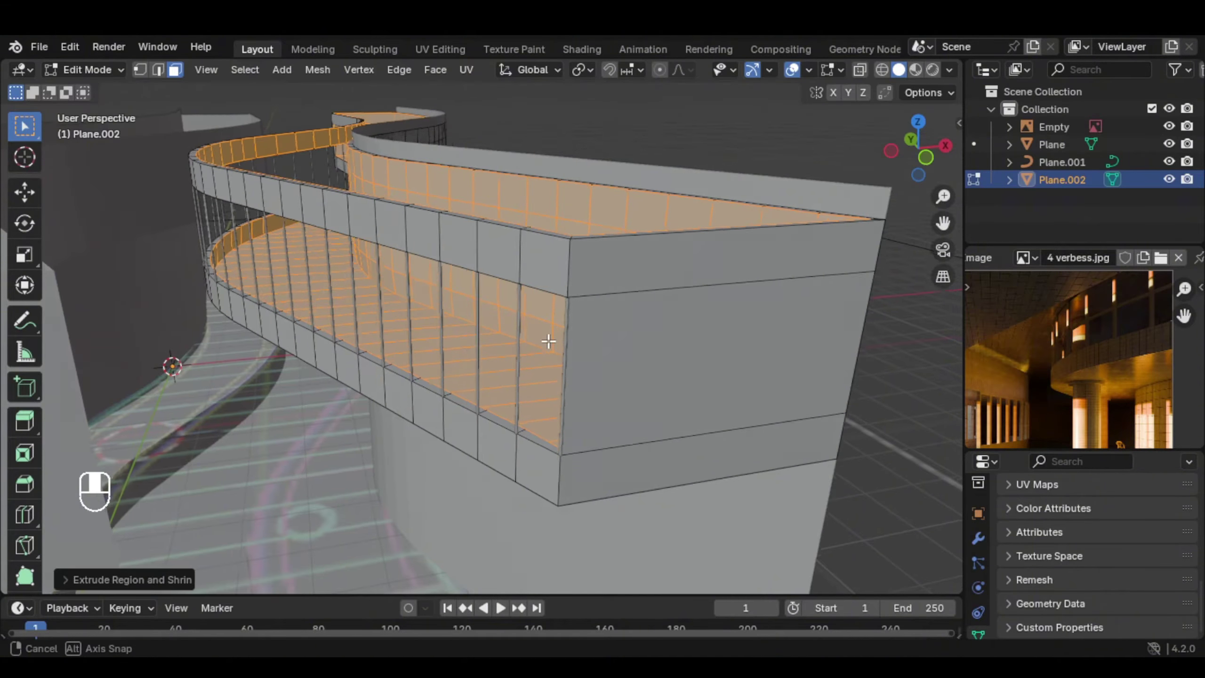
# Leave mesh editing and enable Cavity in the viewport shading options
pyautogui.moveTo(538, 342); pyautogui.dragTo(565, 336, button='middle')
pyautogui.press('Tab')
pyautogui.click(946, 71)
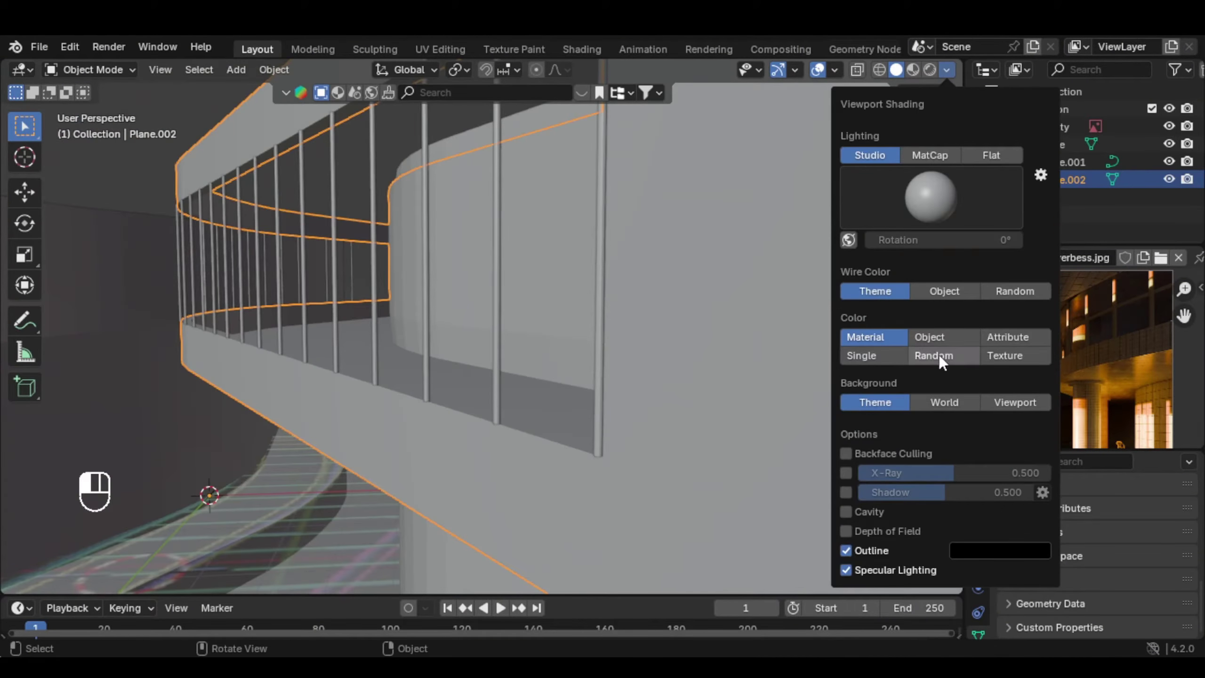
# Select the vertical bars in the opening and shade them smooth
pyautogui.moveTo(405, 334)
pyautogui.mouseDown(button='middle')
pyautogui.moveTo(417, 406)
pyautogui.moveTo(511, 285)
pyautogui.moveTo(497, 307)
pyautogui.moveTo(506, 296)
pyautogui.moveTo(562, 393)
pyautogui.moveTo(460, 316)
pyautogui.mouseUp(button='middle')
pyautogui.click(462, 318)
pyautogui.rightClick(471, 236)
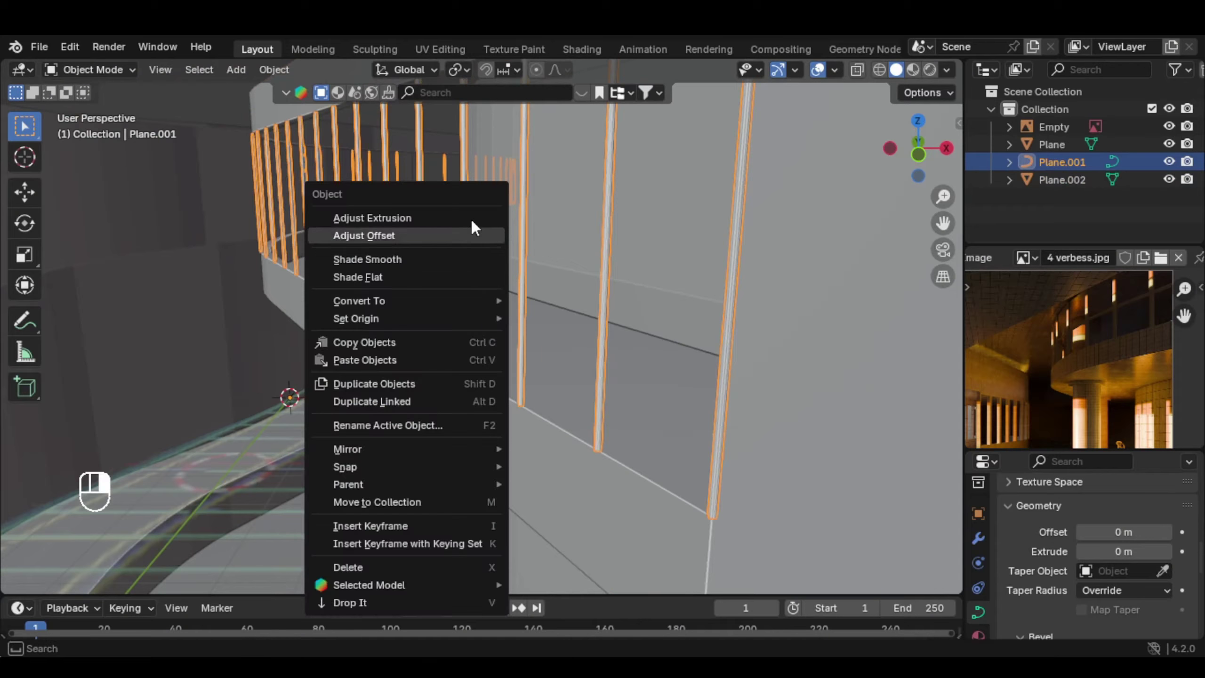
pyautogui.click(434, 258)
pyautogui.moveTo(434, 258); pyautogui.dragTo(557, 374, button='middle')
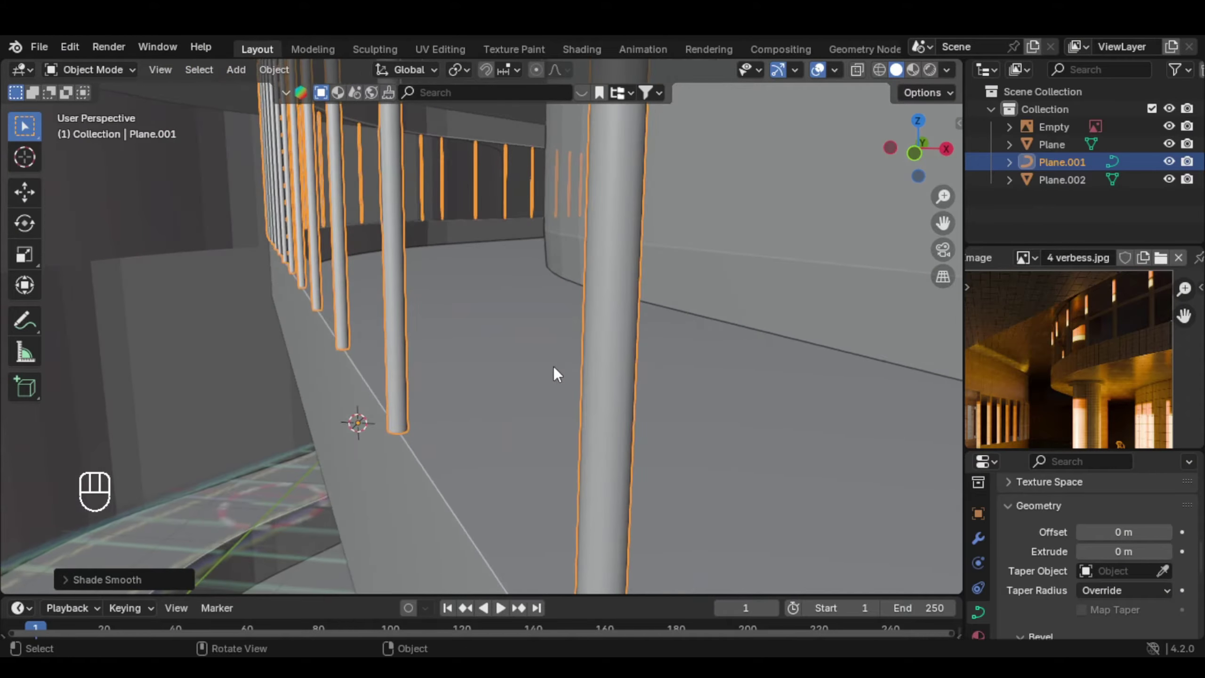
# Scale all control points of the bars down slightly so the bars sit within the thickness of the parapet
pyautogui.press('Tab')
pyautogui.press('s')
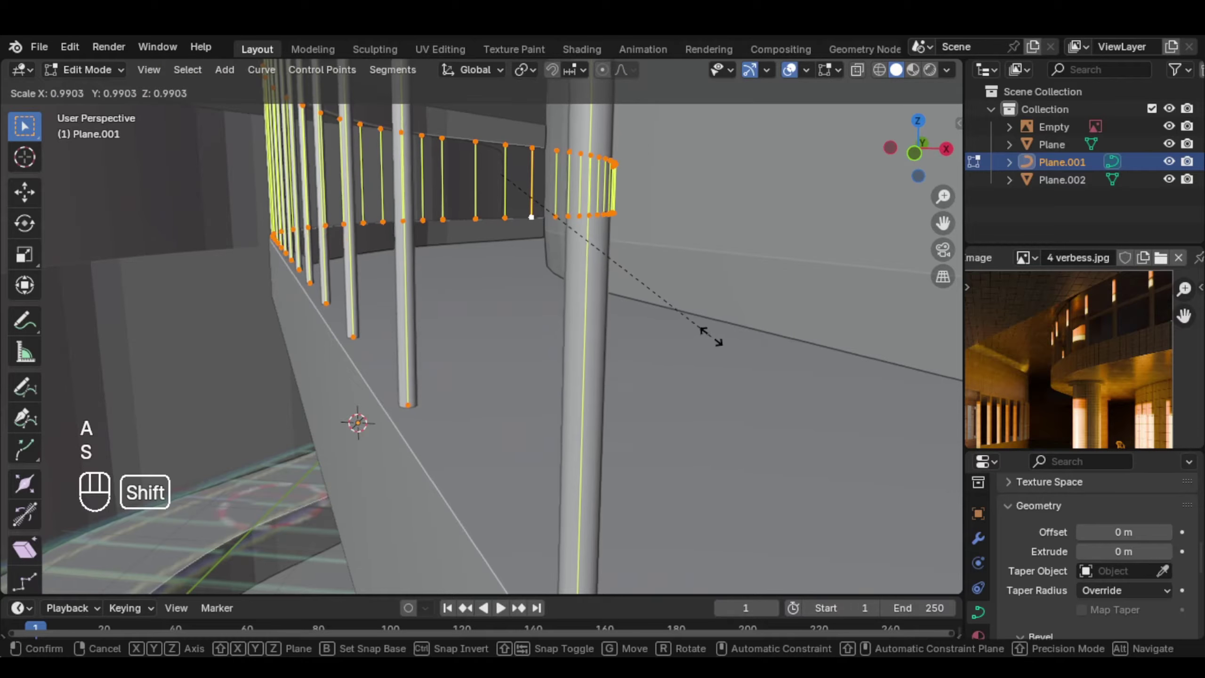
pyautogui.click(737, 324)
pyautogui.moveTo(601, 335); pyautogui.dragTo(645, 345, button='middle')
pyautogui.press('Tab')
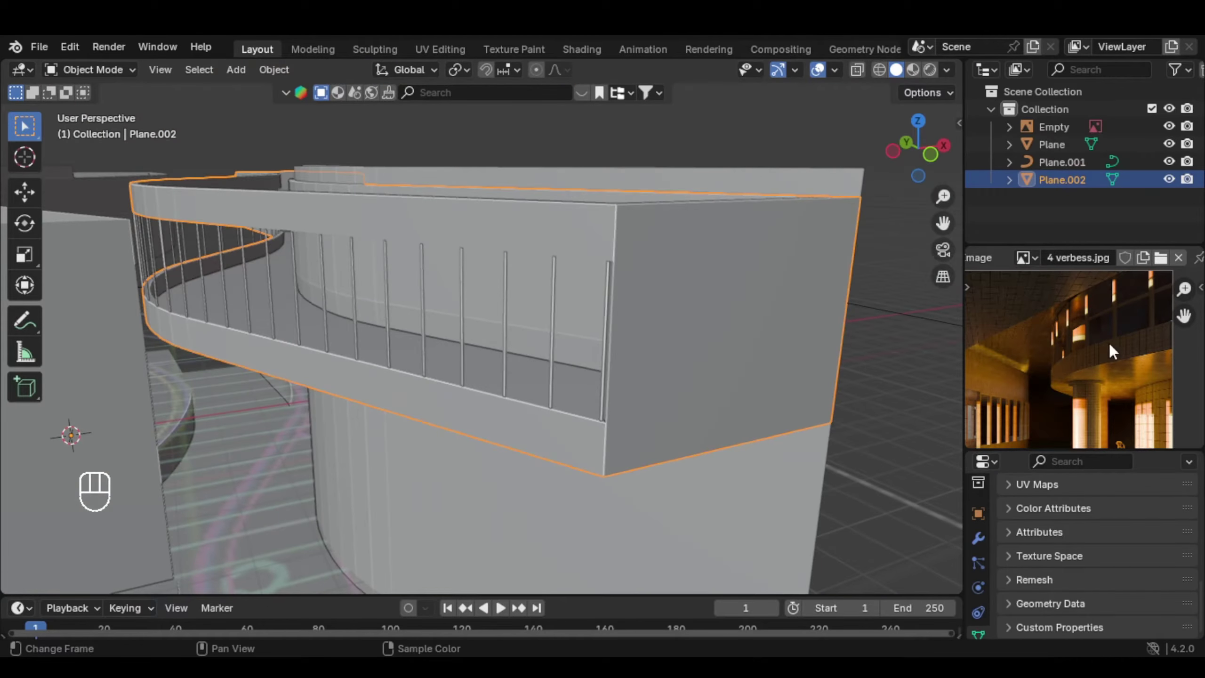
# Check the window frames in the reference photo and add one loop cut along the thickness of the opening's rim
pyautogui.scroll(4, 1105, 325)
pyautogui.moveTo(1056, 321); pyautogui.dragTo(1083, 319, button='middle')
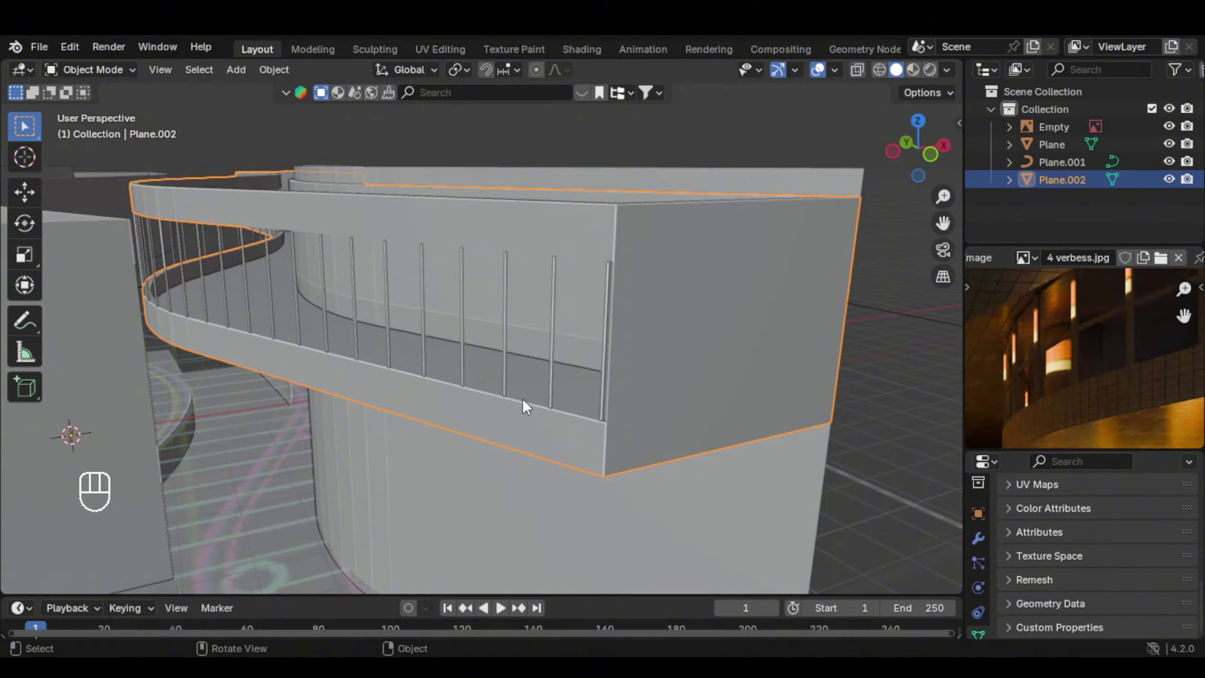
pyautogui.press('Tab')
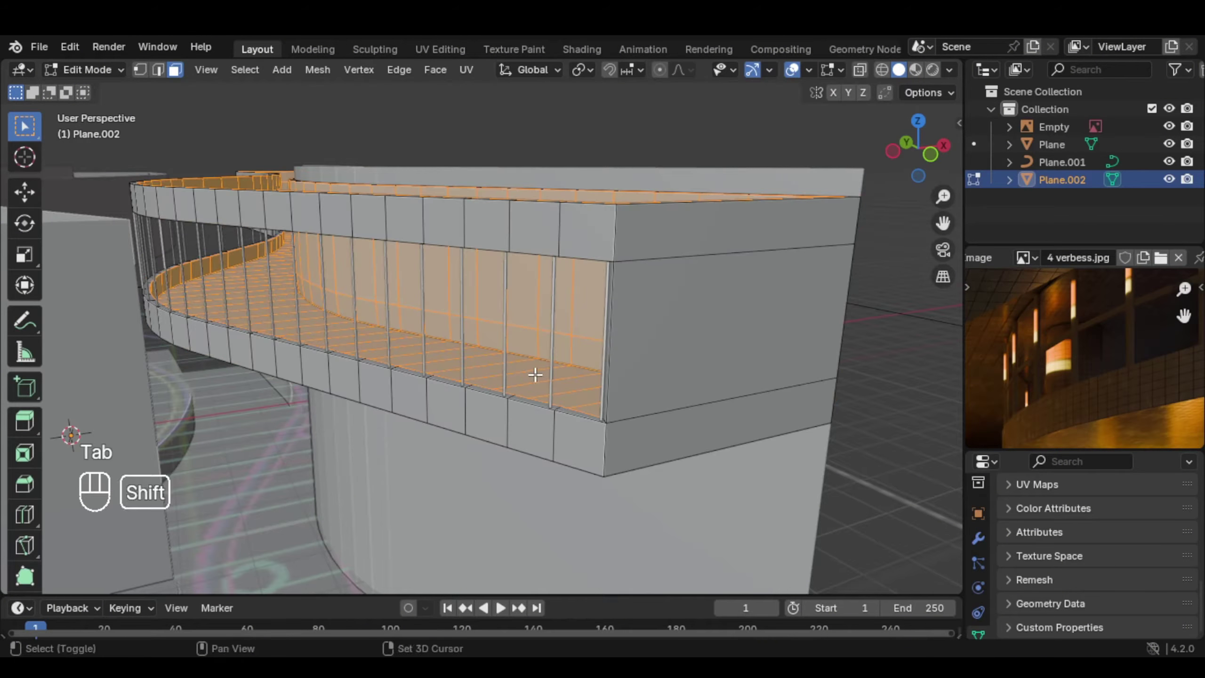
pyautogui.scroll(5, 557, 404)
pyautogui.moveTo(551, 377); pyautogui.dragTo(409, 385, button='middle')
pyautogui.hotkey('ctrl', 'r')
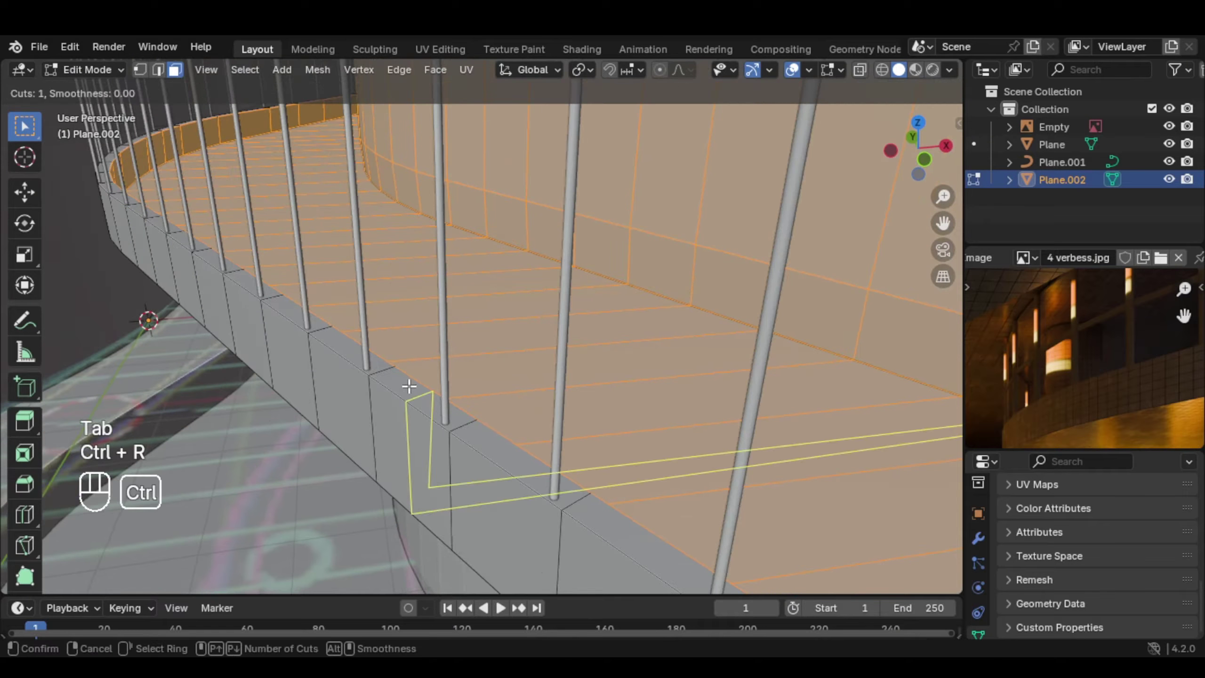
pyautogui.click(580, 495)
pyautogui.scroll(-3, 576, 495)
pyautogui.moveTo(576, 495); pyautogui.dragTo(535, 341, button='middle')
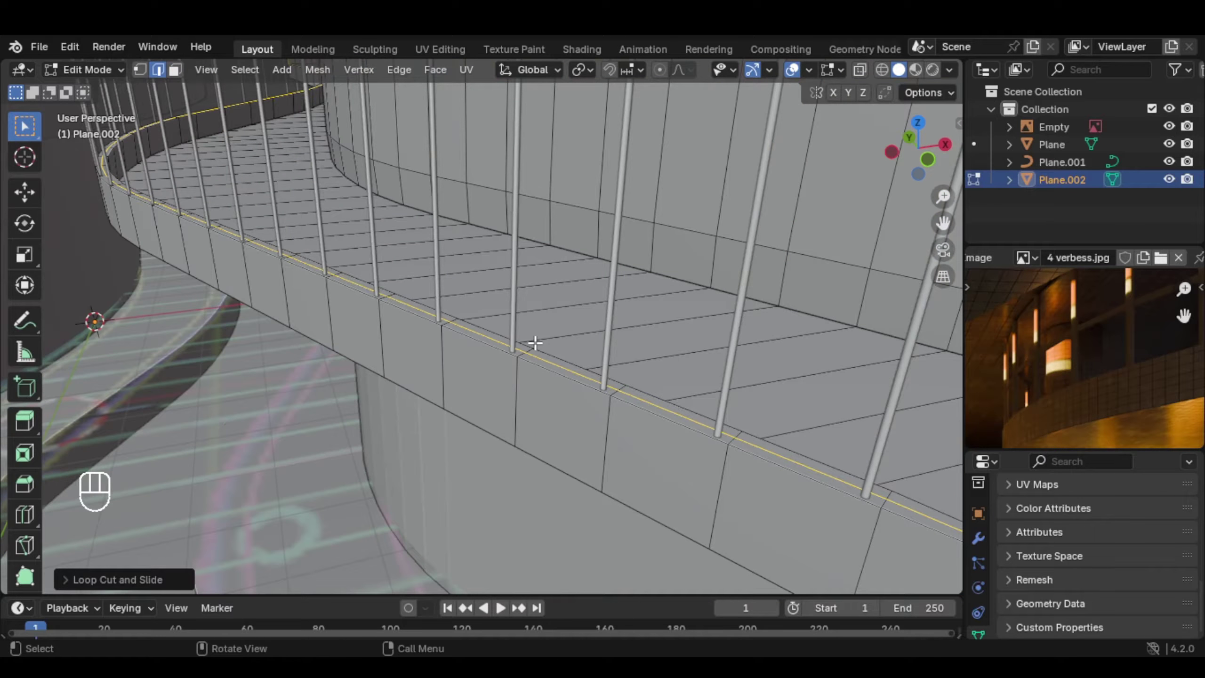
# Separate the new rim edge loop into its own object and open that object for editing
pyautogui.press('p')
pyautogui.click(535, 342)
pyautogui.press('Tab')
pyautogui.click(1035, 198)
pyautogui.keyDown('shift'); pyautogui.moveTo(671, 300); pyautogui.dragTo(542, 402, button='middle'); pyautogui.keyUp('shift')
pyautogui.press('Tab')
pyautogui.scroll(-3, 589, 352)
# Delete the vertices of the separated rim loop except along its bottom run, leaving only the lower line of the opening
pyautogui.press('a')
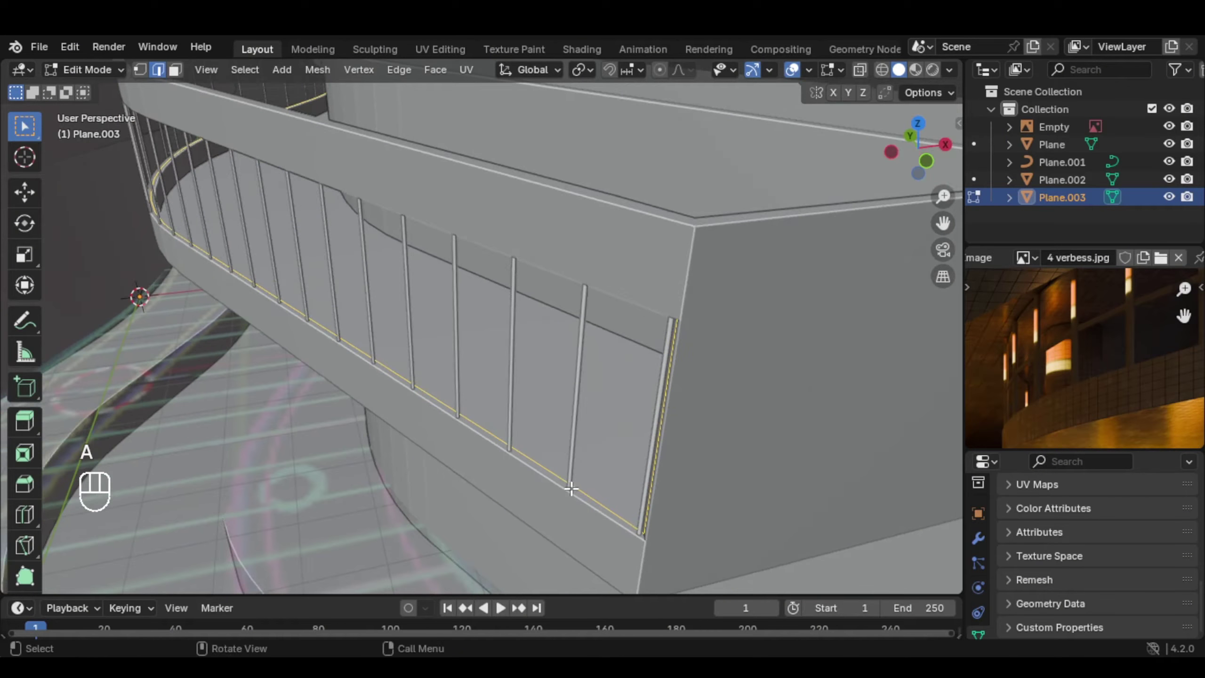
pyautogui.press('c')
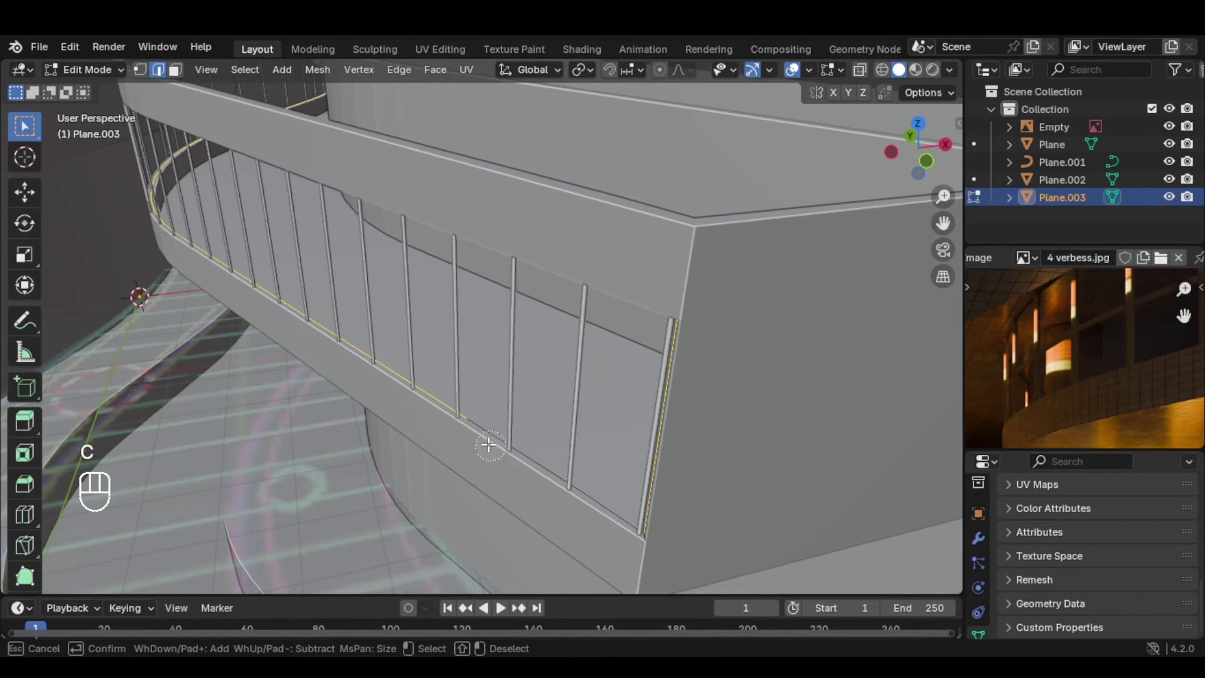
pyautogui.press('Escape')
pyautogui.keyDown('shift'); pyautogui.moveTo(202, 216); pyautogui.dragTo(409, 335, button='middle'); pyautogui.keyUp('shift')
pyautogui.press('c')
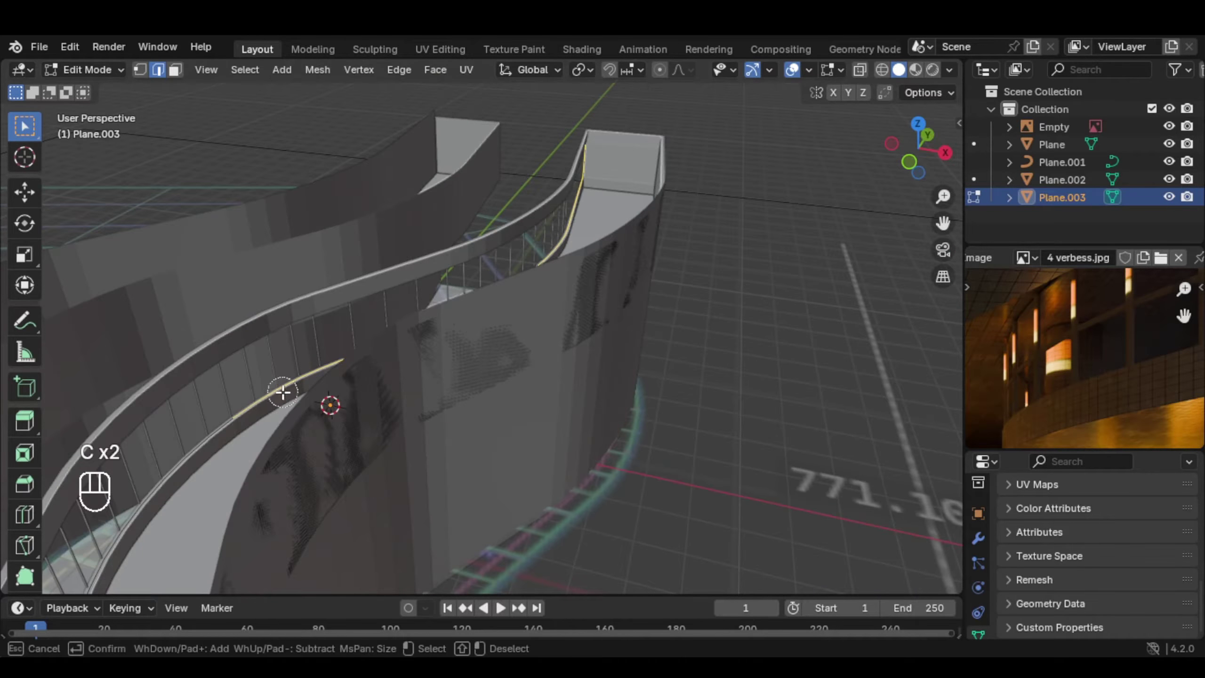
pyautogui.moveTo(283, 393); pyautogui.dragTo(248, 404, button='middle')
pyautogui.rightClick(249, 403)
pyautogui.moveTo(330, 345); pyautogui.dragTo(473, 422, button='middle')
pyautogui.press('c')
pyautogui.moveTo(352, 406)
pyautogui.mouseDown(button='middle')
pyautogui.moveTo(484, 262)
pyautogui.moveTo(486, 333)
pyautogui.moveTo(459, 334)
pyautogui.moveTo(533, 264)
pyautogui.moveTo(439, 349)
pyautogui.moveTo(476, 356)
pyautogui.mouseUp(button='middle')
pyautogui.rightClick(484, 261)
pyautogui.press('c')
pyautogui.rightClick(533, 264)
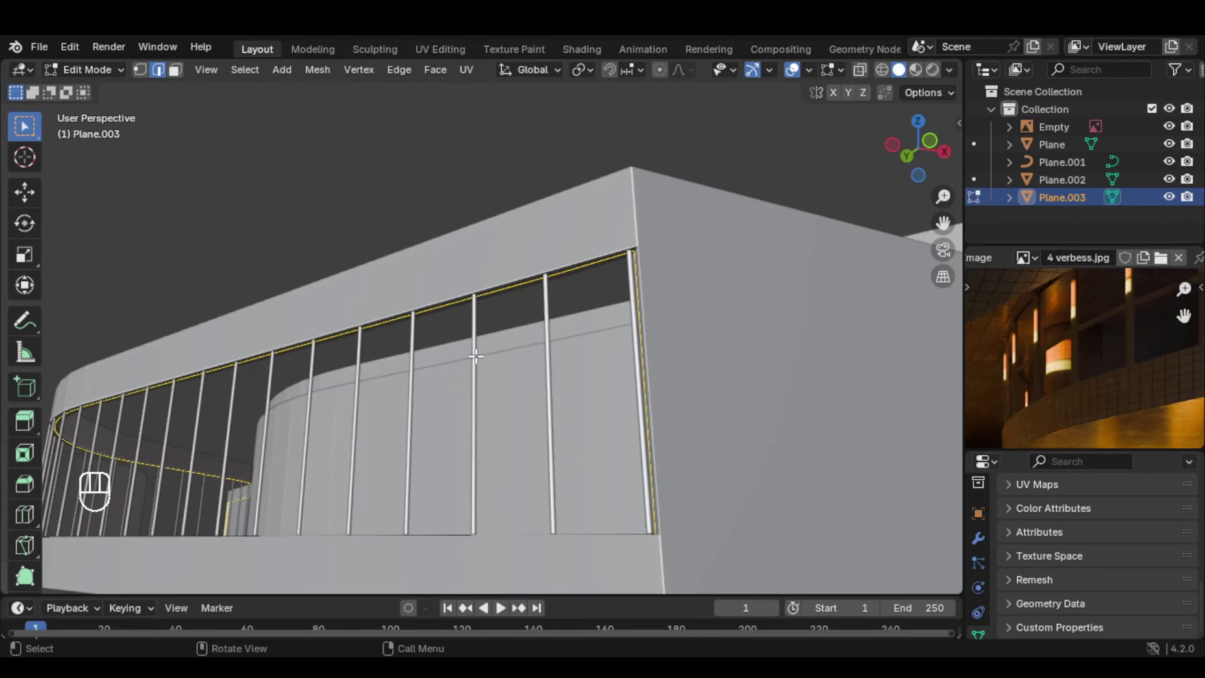
pyautogui.press('x')
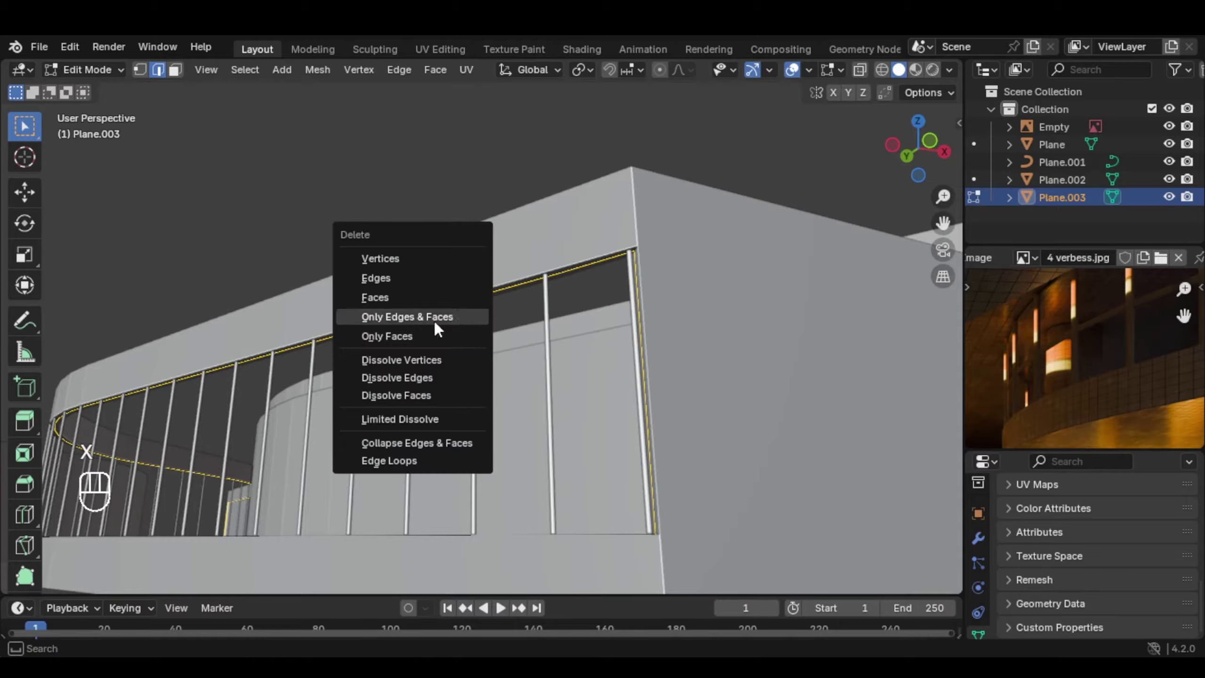
pyautogui.click(420, 256)
pyautogui.moveTo(530, 319); pyautogui.dragTo(551, 392, button='middle')
pyautogui.press('Tab')
# Move the whole remaining edge line up along Z to rail height across the vertical bars
pyautogui.press('Tab')
pyautogui.press('a')
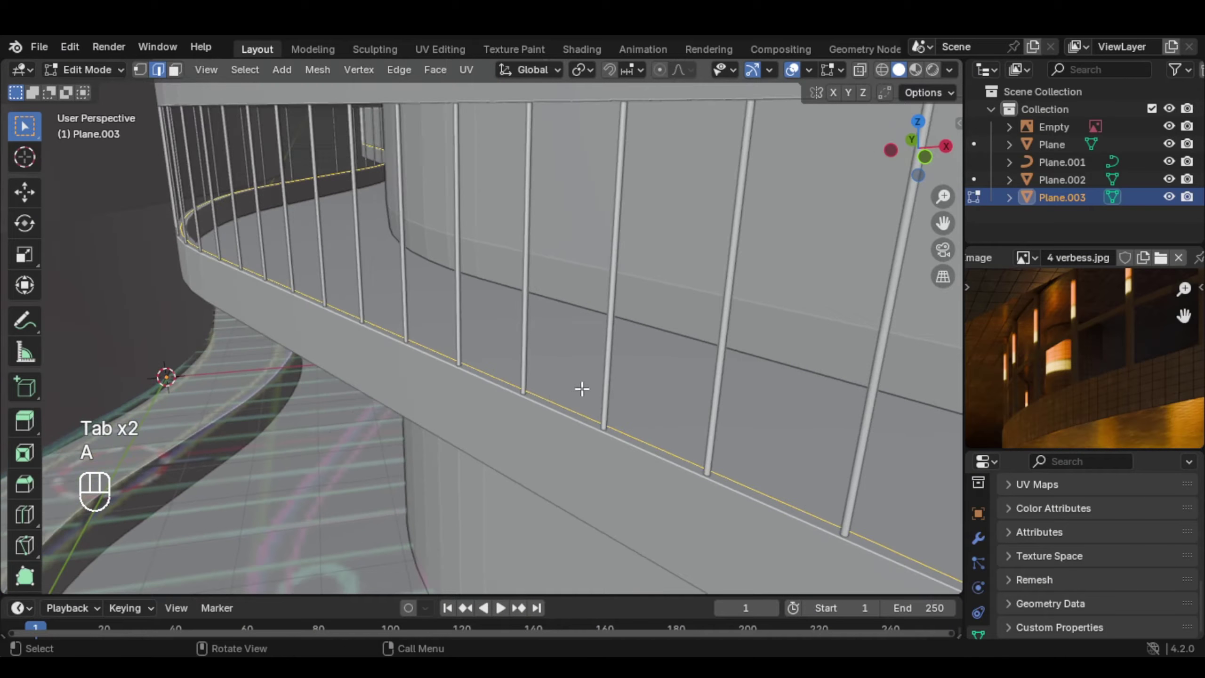
pyautogui.press('g')
pyautogui.press('z')
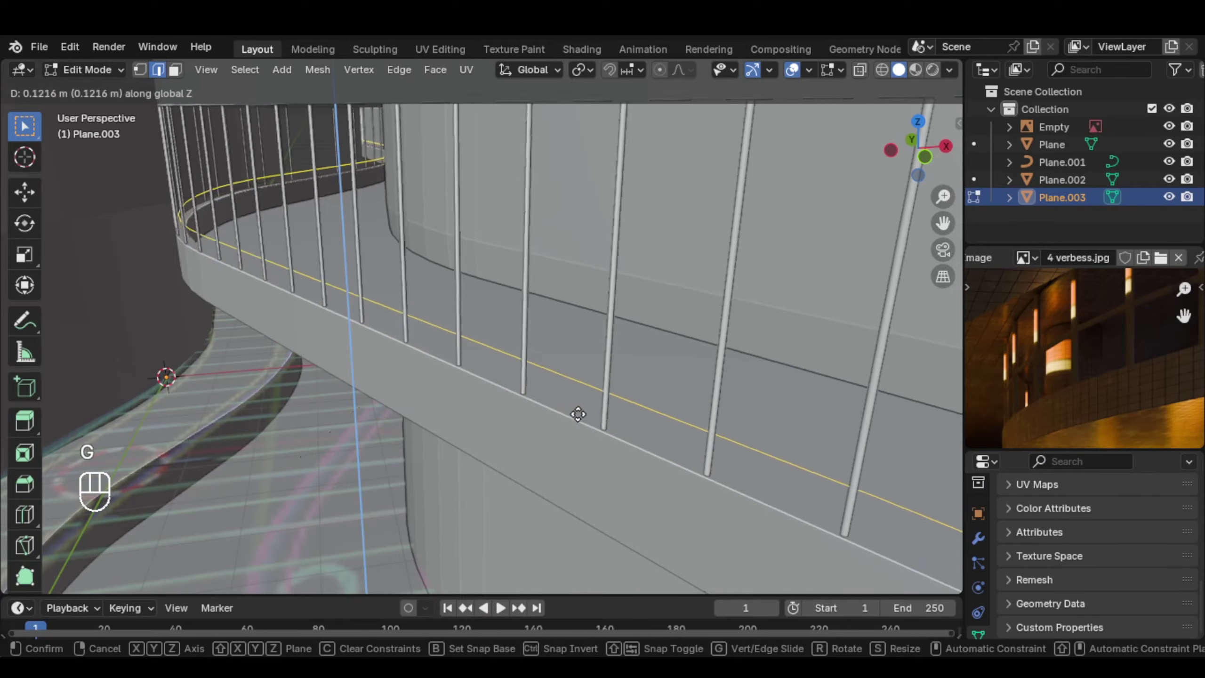
pyautogui.click(577, 393)
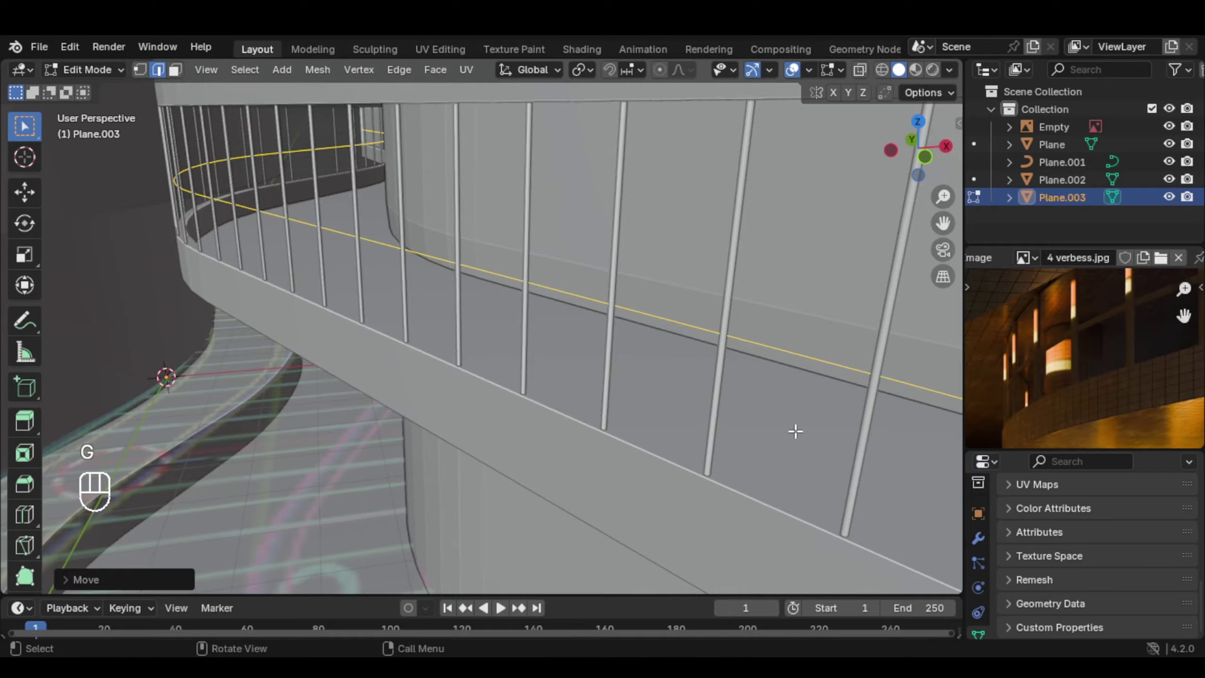
# Convert the raised edge line to a curve and give it a round bevel with a depth of 0.03 m
pyautogui.press('Tab')
pyautogui.scroll(-3, 982, 555)
pyautogui.rightClick(687, 309)
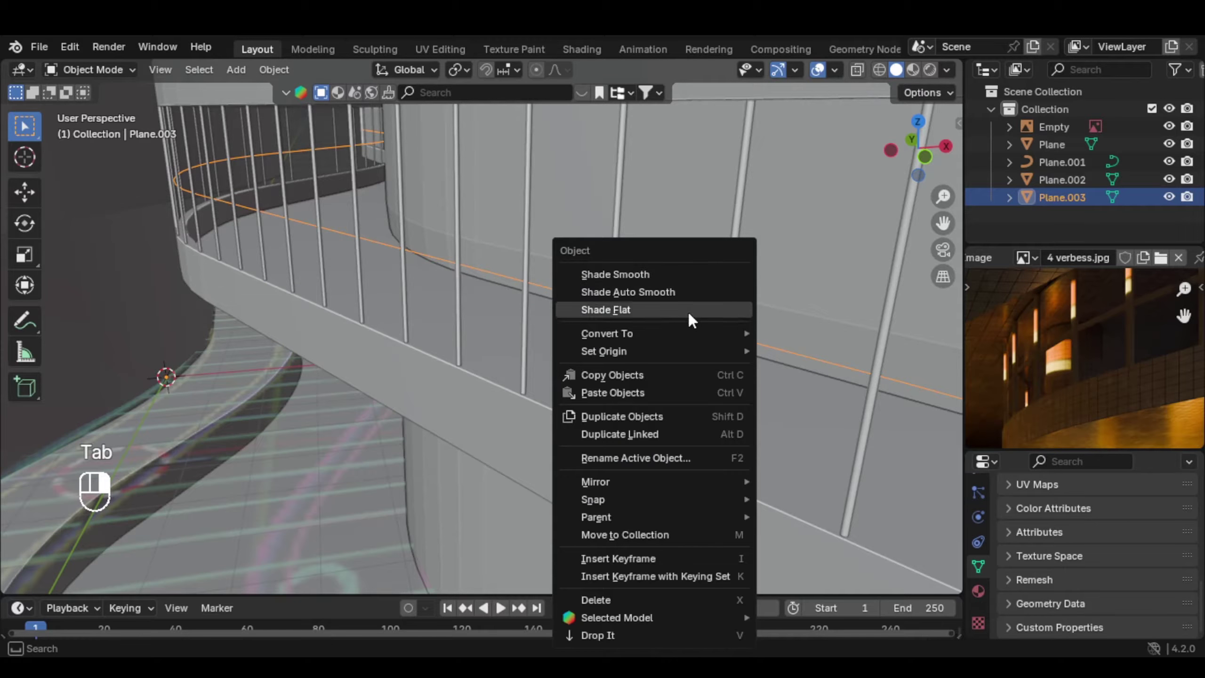
pyautogui.moveTo(674, 338)
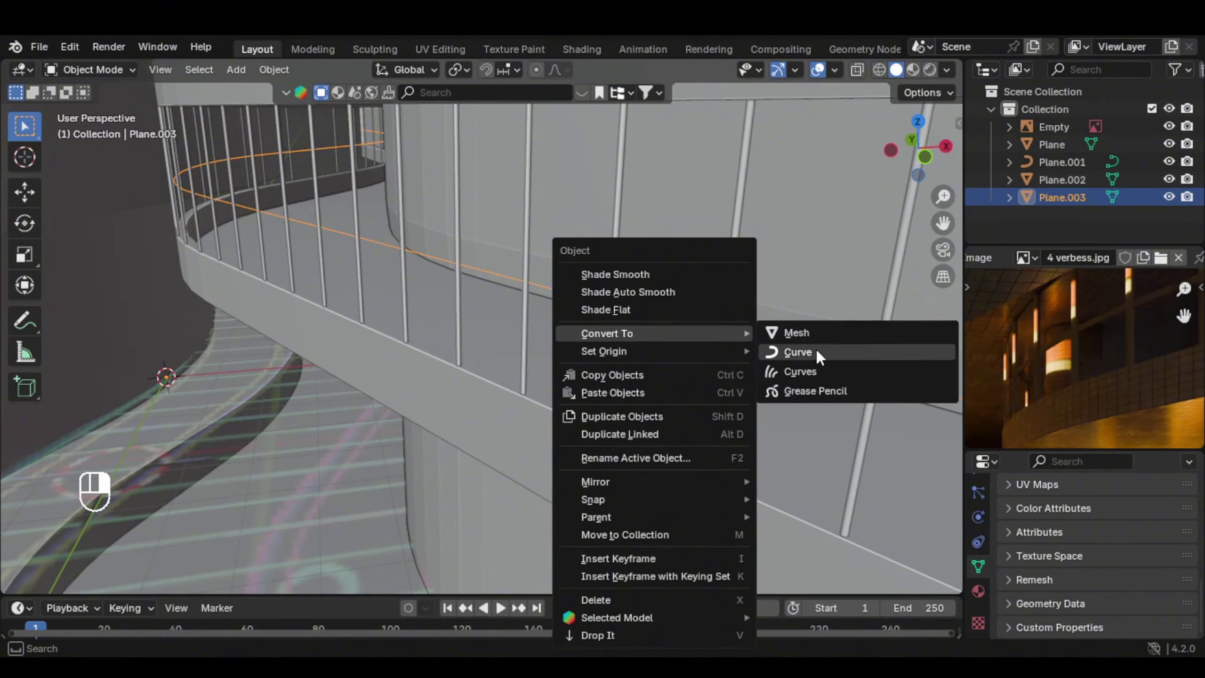
pyautogui.click(816, 351)
pyautogui.scroll(-3, 1085, 562)
pyautogui.scroll(3, 1087, 565)
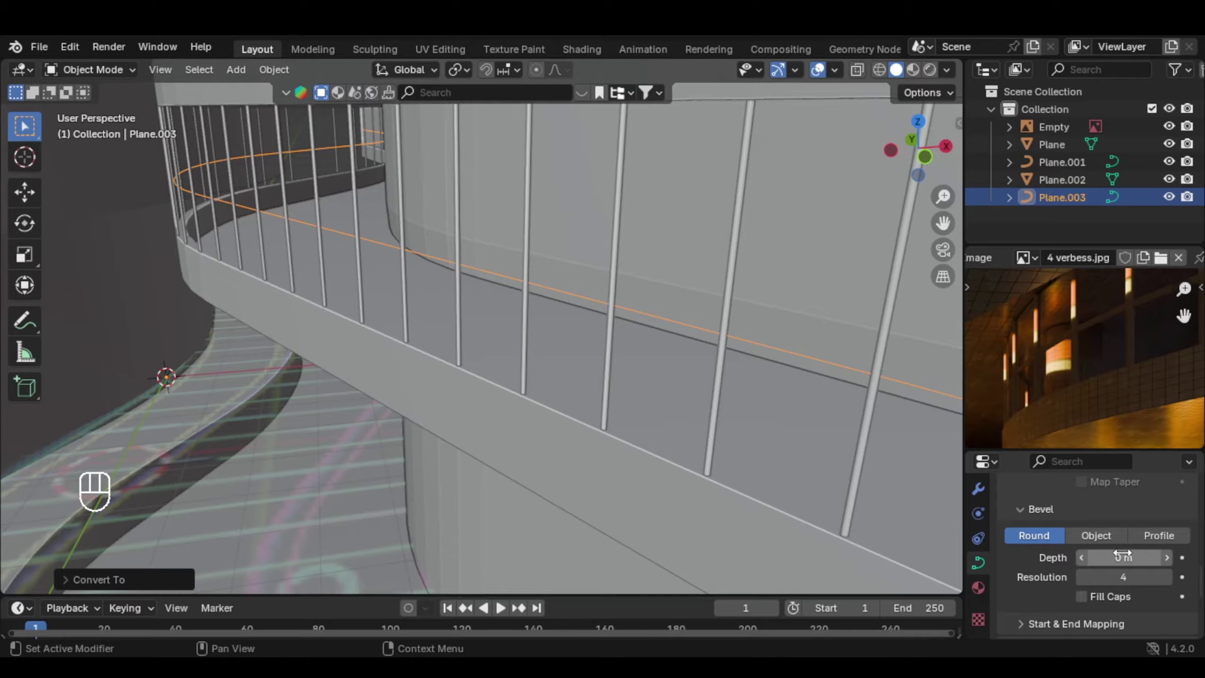
pyautogui.click(1168, 556)
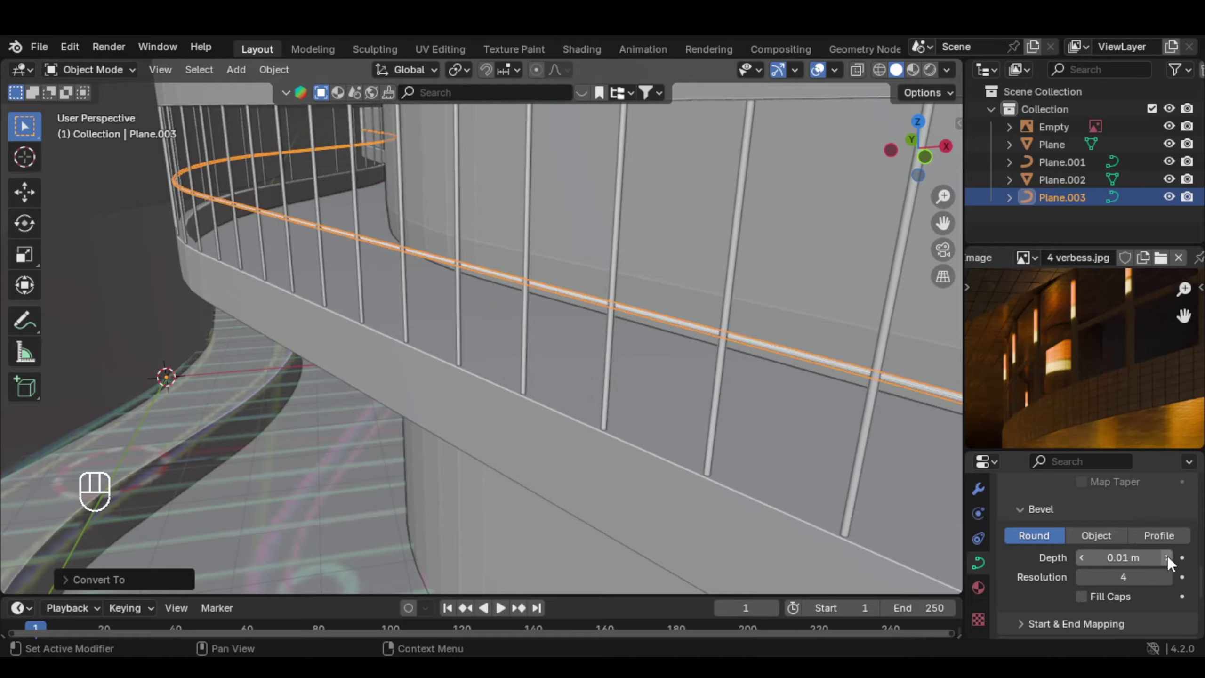
pyautogui.click(1168, 556)
pyautogui.click(1168, 556)
# Shade the horizontal rail smooth and apply Shade Auto Smooth to the upper volume and the main hall structure
pyautogui.rightClick(602, 254)
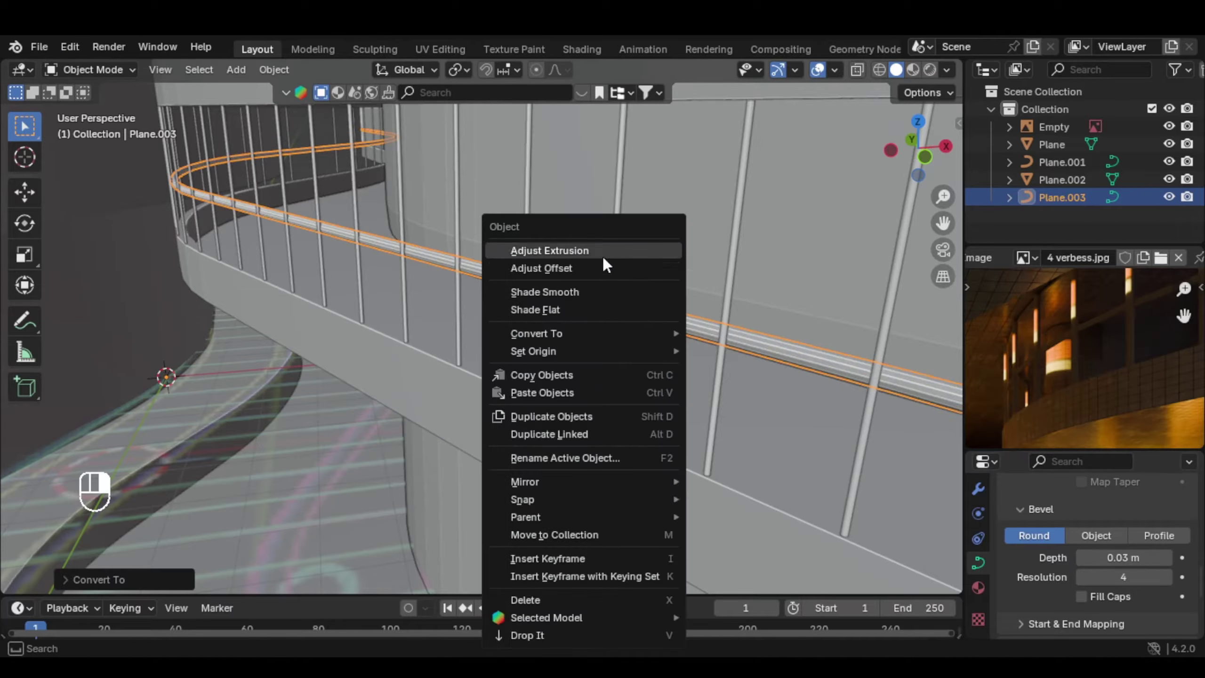
pyautogui.click(577, 293)
pyautogui.moveTo(643, 278); pyautogui.dragTo(882, 515, button='middle')
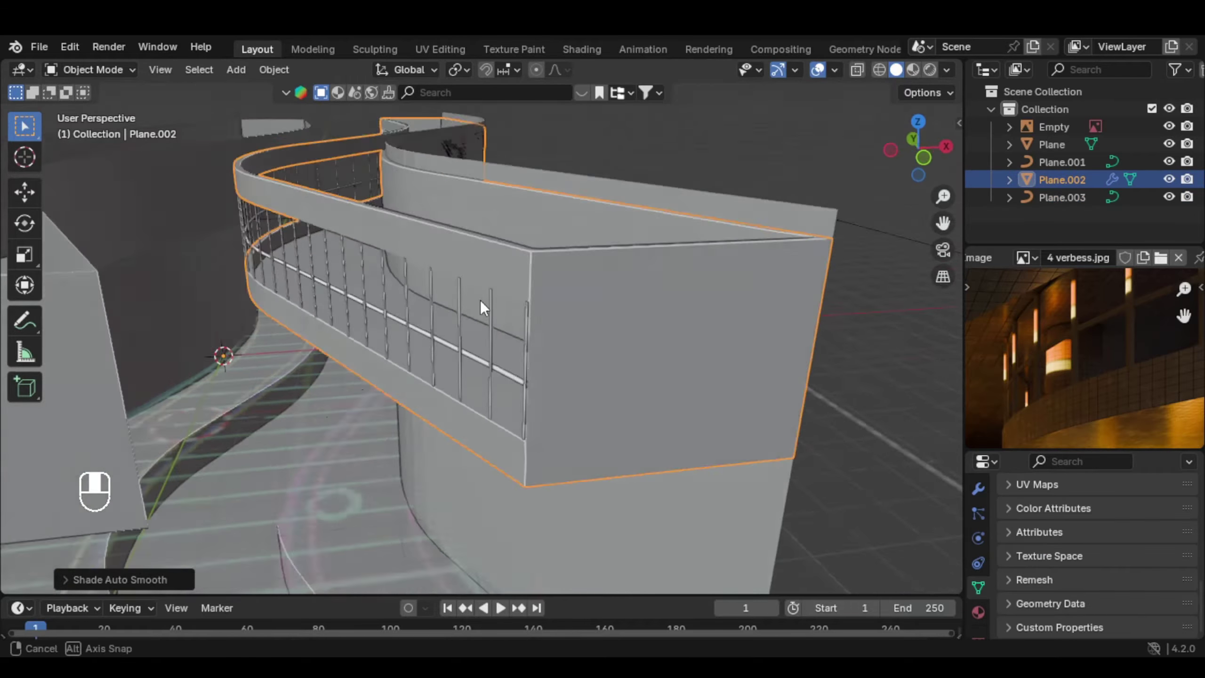
pyautogui.keyDown('shift'); pyautogui.moveTo(480, 300); pyautogui.dragTo(525, 365, button='middle'); pyautogui.keyUp('shift')
pyautogui.click(626, 331)
pyautogui.rightClick(625, 331)
pyautogui.click(602, 292)
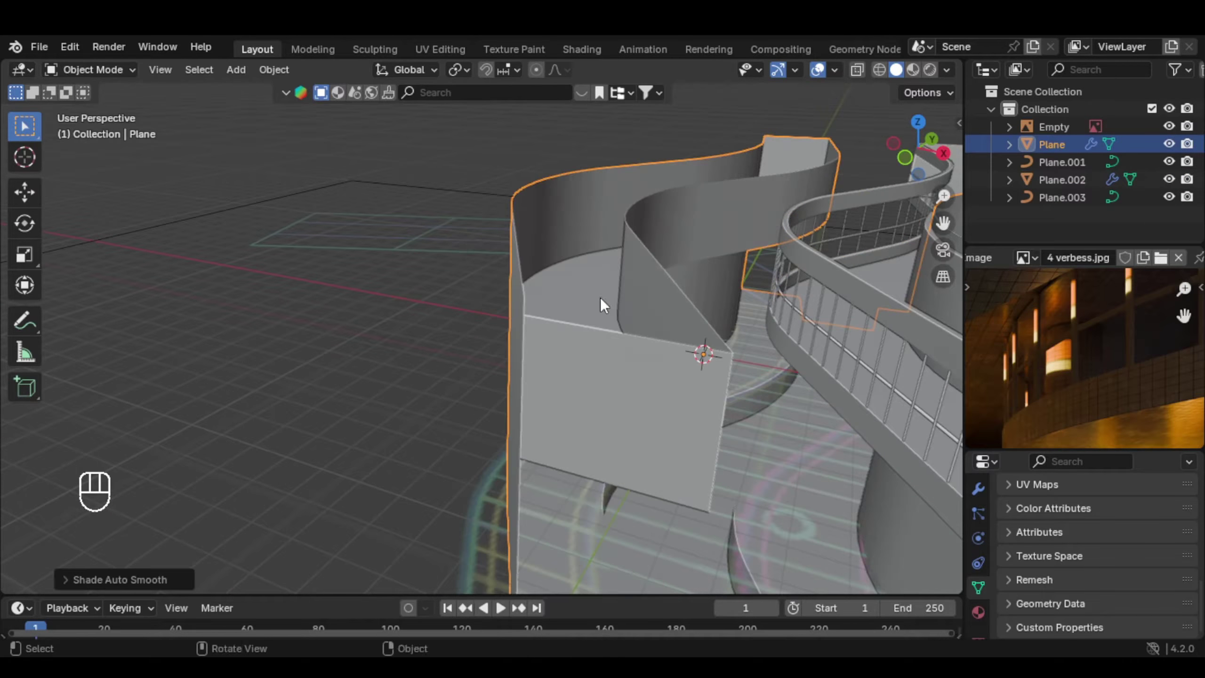
# Check the slatted wall in the reference photo and separate the far curved stretch of the walkway's poolside edge into its own object
pyautogui.moveTo(600, 303); pyautogui.dragTo(522, 360, button='middle')
pyautogui.moveTo(1043, 361); pyautogui.dragTo(1131, 333, button='middle')
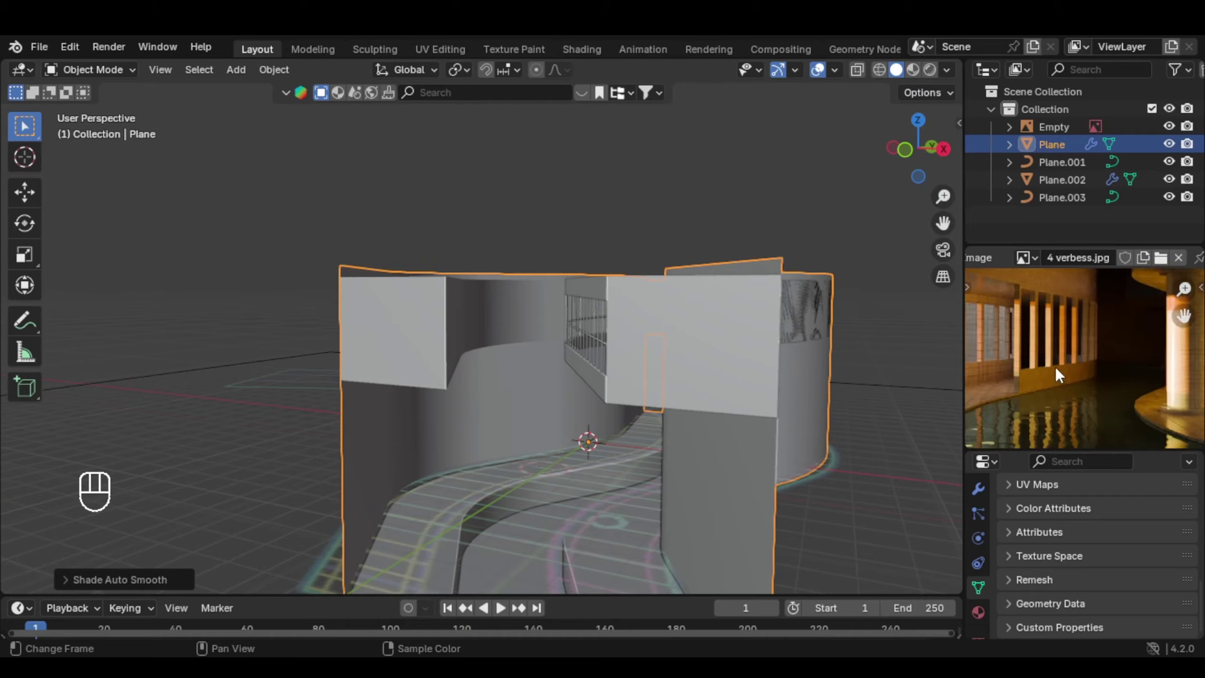
pyautogui.moveTo(916, 435); pyautogui.dragTo(675, 422, button='middle')
pyautogui.scroll(5, 672, 444)
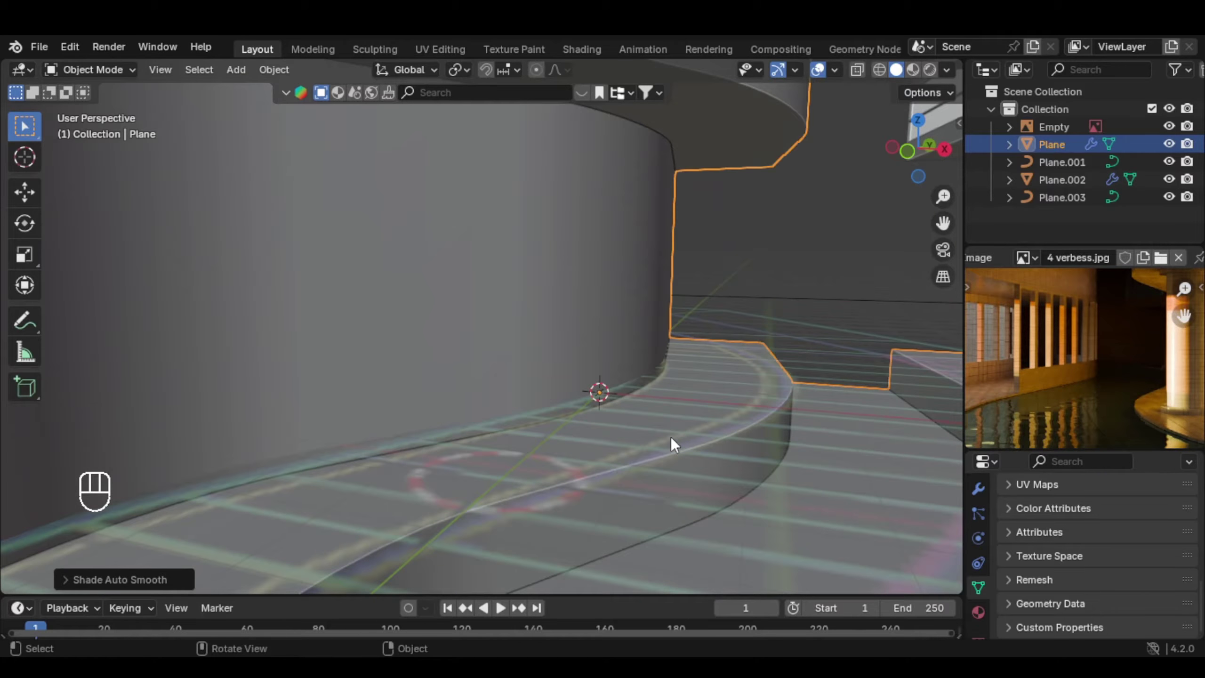
pyautogui.click(622, 326)
pyautogui.click(766, 375)
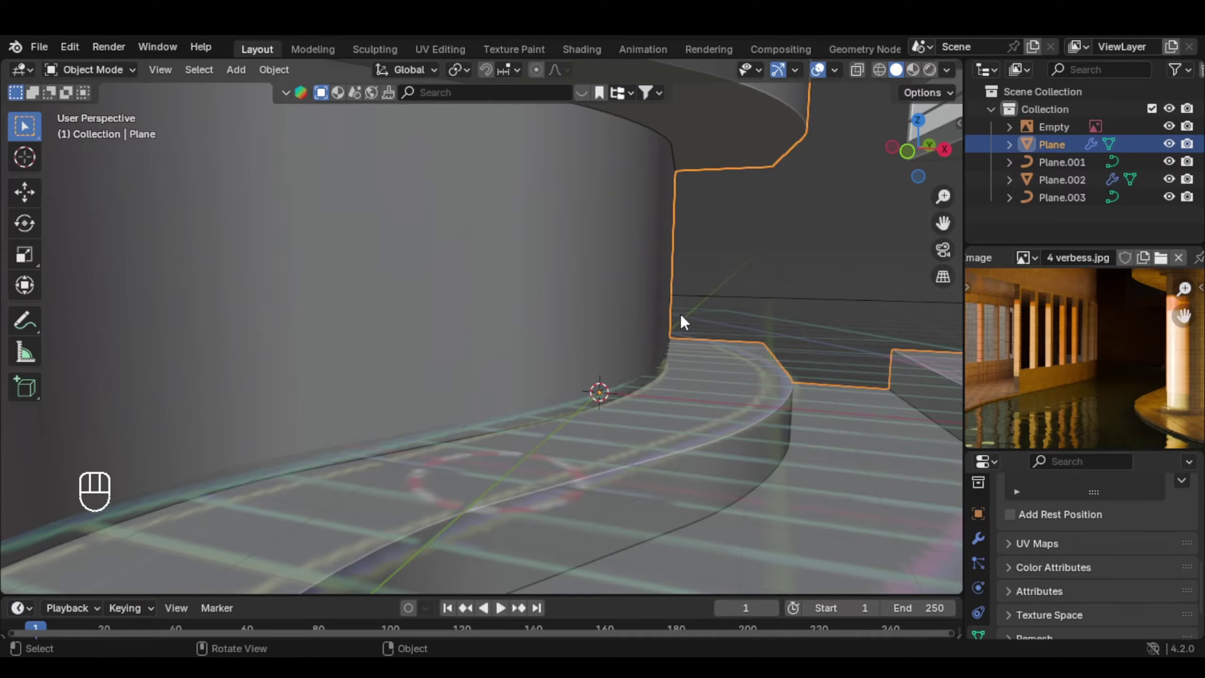
pyautogui.press('Tab')
pyautogui.moveTo(659, 363); pyautogui.dragTo(616, 460, button='middle')
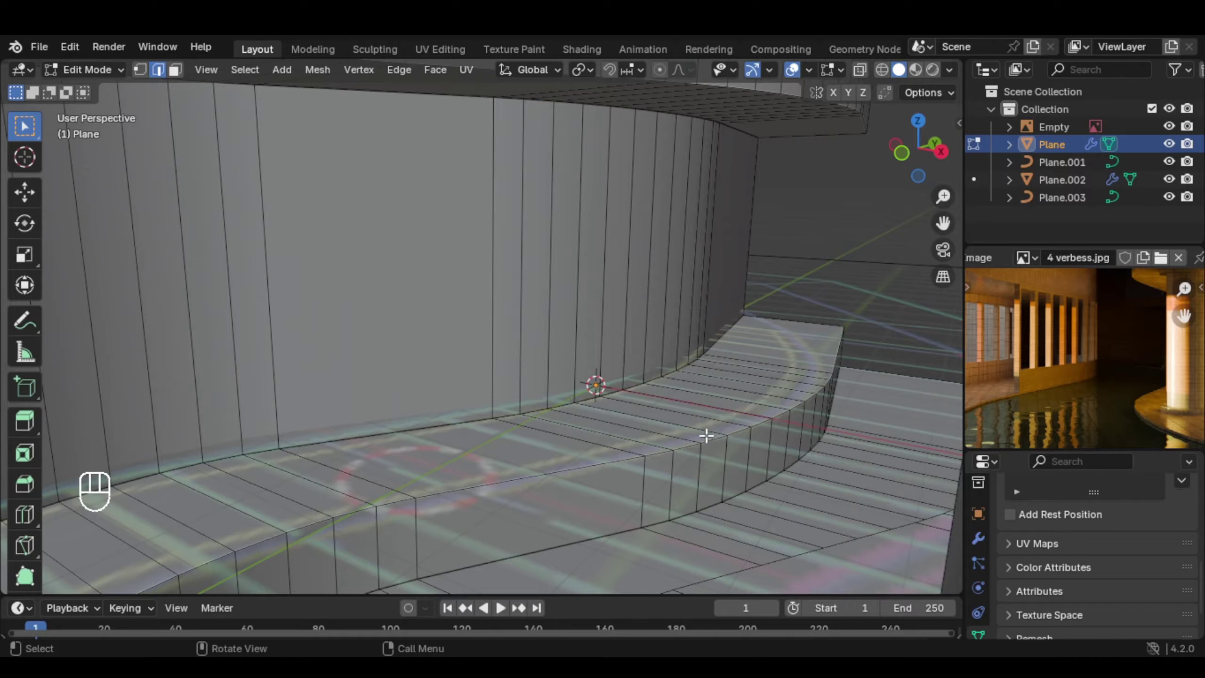
pyautogui.moveTo(706, 436)
pyautogui.mouseDown(button='middle')
pyautogui.moveTo(692, 412)
pyautogui.moveTo(697, 428)
pyautogui.mouseUp(button='middle')
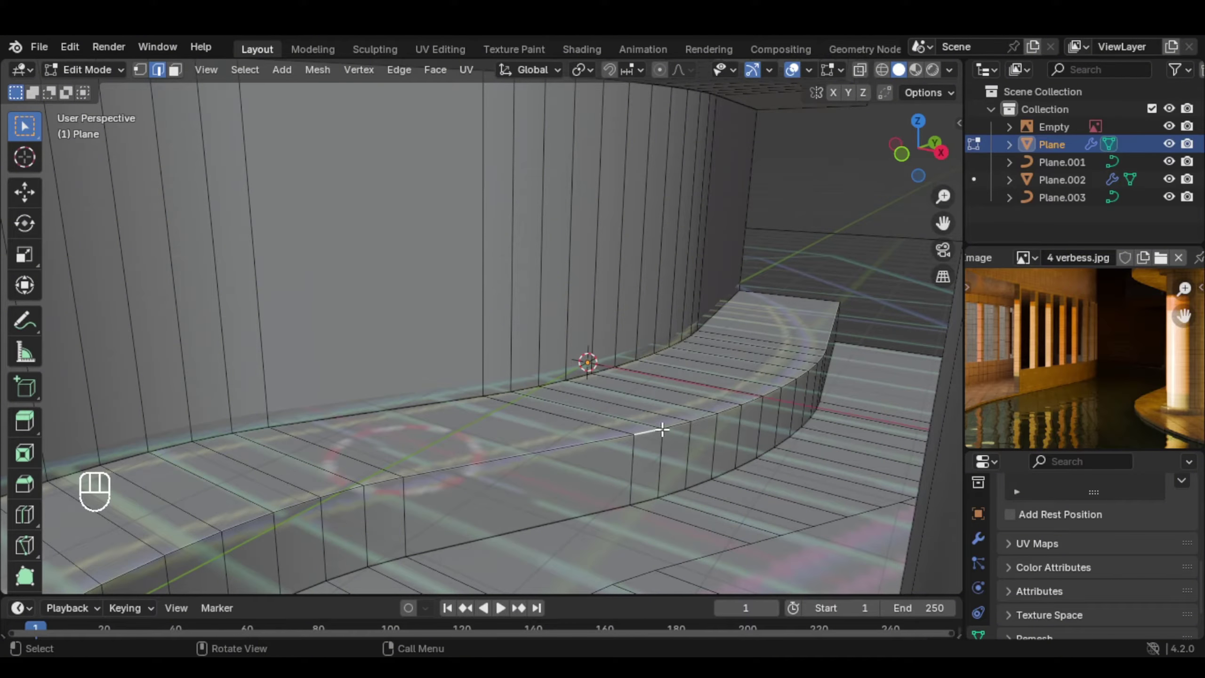
pyautogui.moveTo(631, 426); pyautogui.dragTo(762, 445, button='middle')
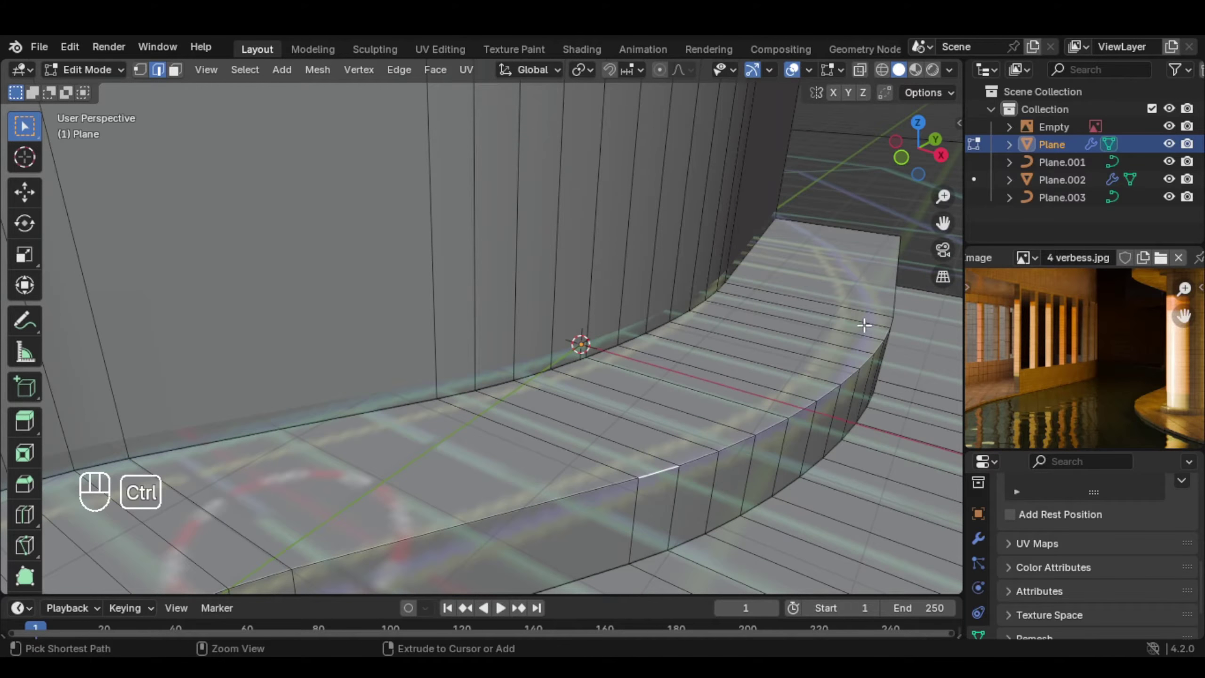
pyautogui.keyDown('ctrl'); pyautogui.keyDown('shift'); pyautogui.click(890, 313); pyautogui.keyUp('shift'); pyautogui.keyUp('ctrl')
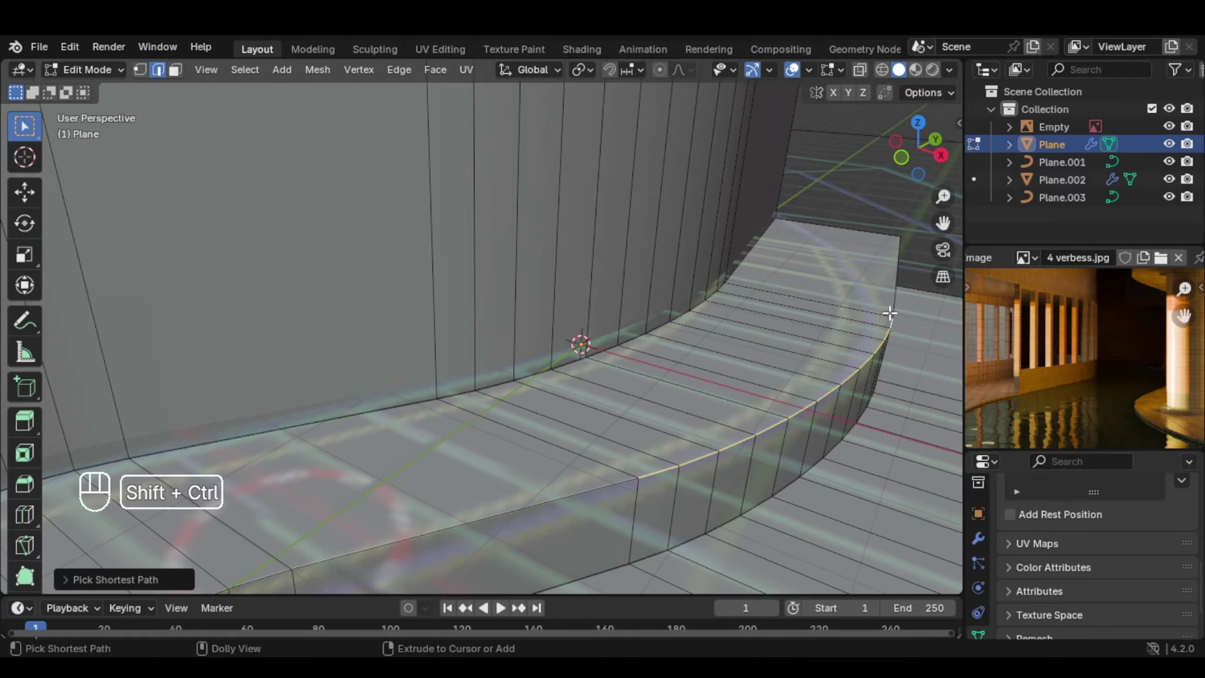
pyautogui.moveTo(888, 309); pyautogui.dragTo(553, 361, button='middle')
pyautogui.press('p')
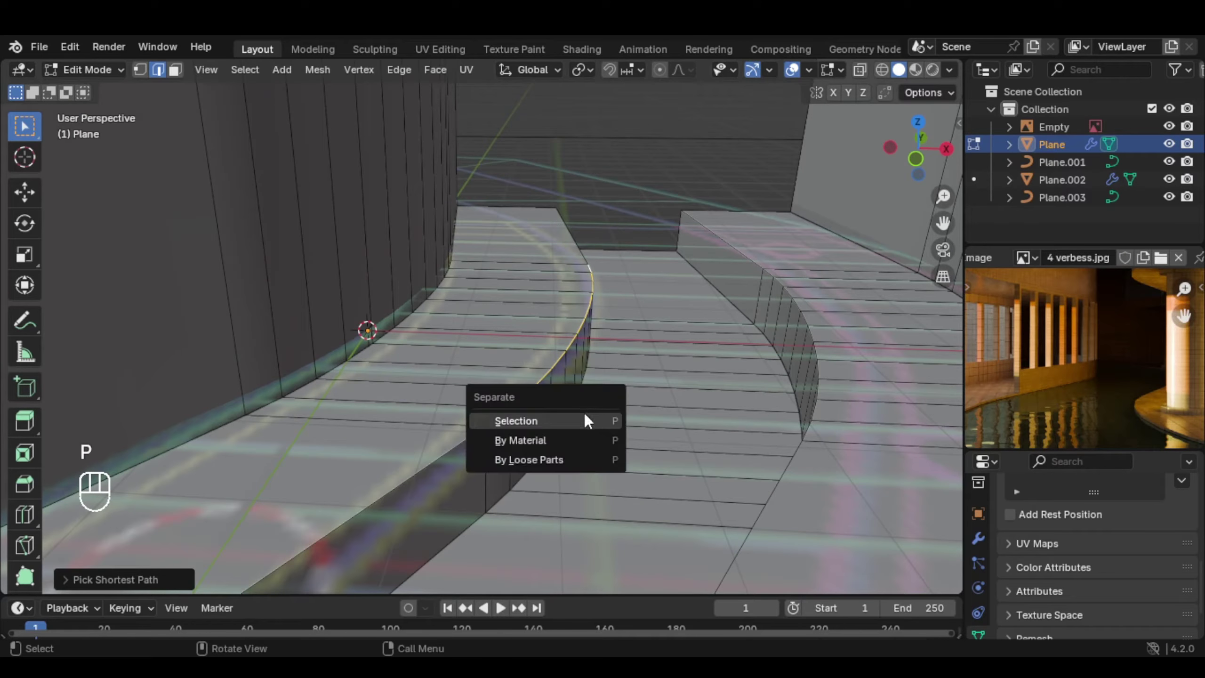
pyautogui.click(552, 423)
# Open the separated walkway edge for editing and extrude it upward into a curved wall strip
pyautogui.press('Tab')
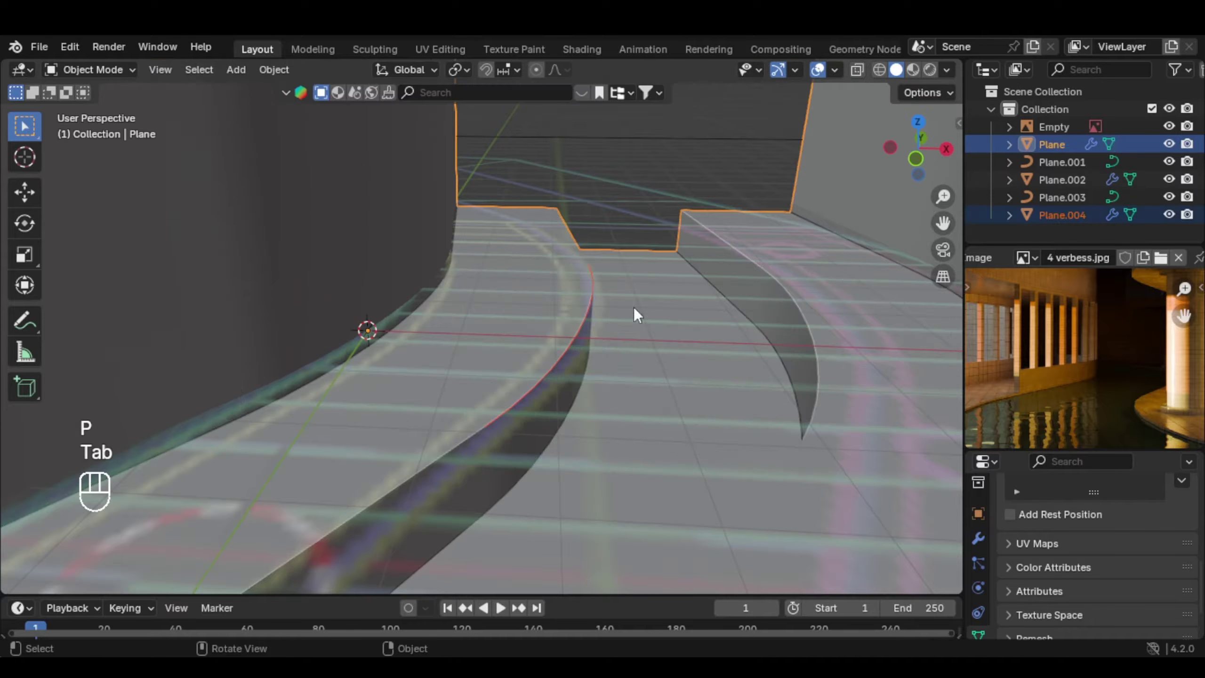
pyautogui.click(1060, 215)
pyautogui.press('Tab')
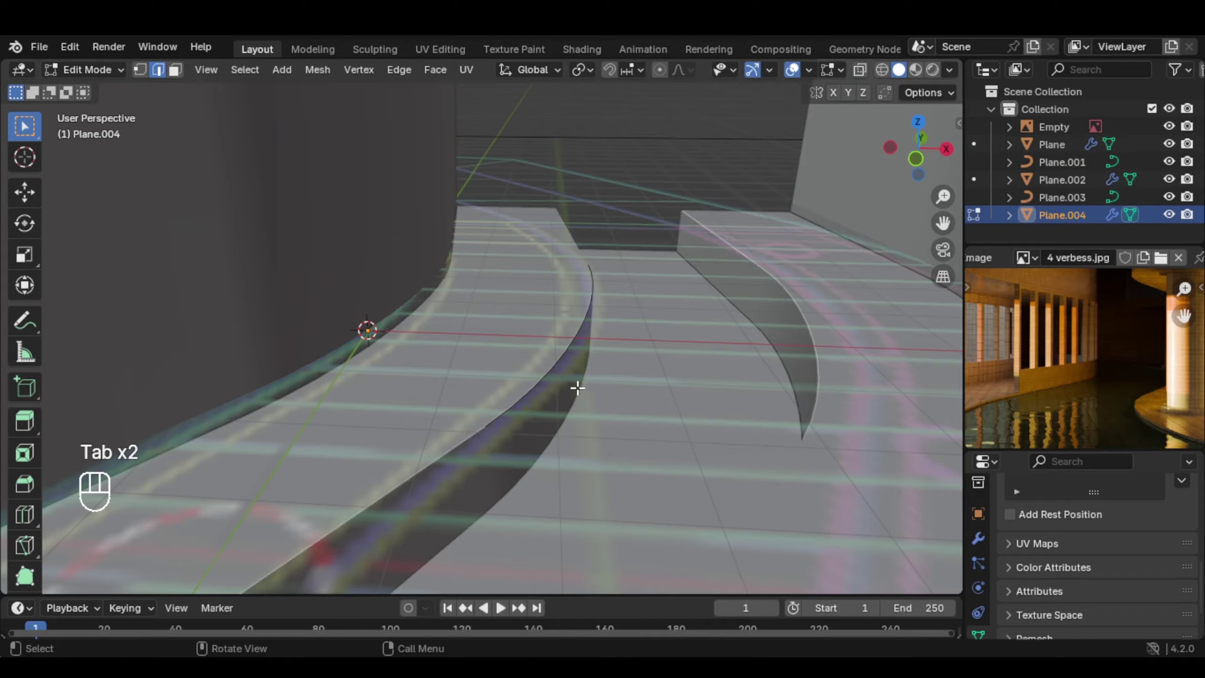
pyautogui.press('a')
pyautogui.press('e')
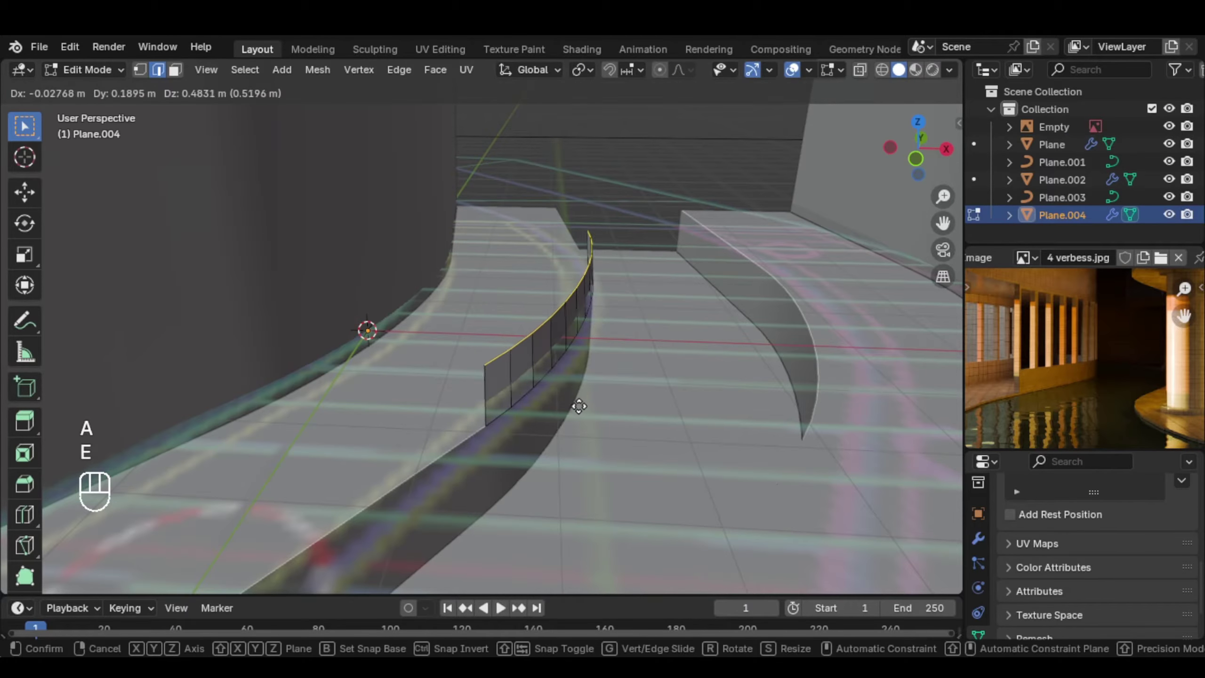
pyautogui.click(575, 244)
# Raise the top edge of the curved wall strip about 1.73 m along Z to meet the overhanging upper volume
pyautogui.keyDown('shift'); pyautogui.moveTo(574, 245); pyautogui.dragTo(579, 350, button='middle'); pyautogui.keyUp('shift')
pyautogui.keyDown('shift'); pyautogui.moveTo(579, 350); pyautogui.dragTo(625, 360, button='middle'); pyautogui.keyUp('shift')
pyautogui.scroll(-2, 591, 342)
pyautogui.scroll(-2, 591, 343)
pyautogui.scroll(2, 598, 331)
pyautogui.scroll(1, 624, 361)
pyautogui.press('g')
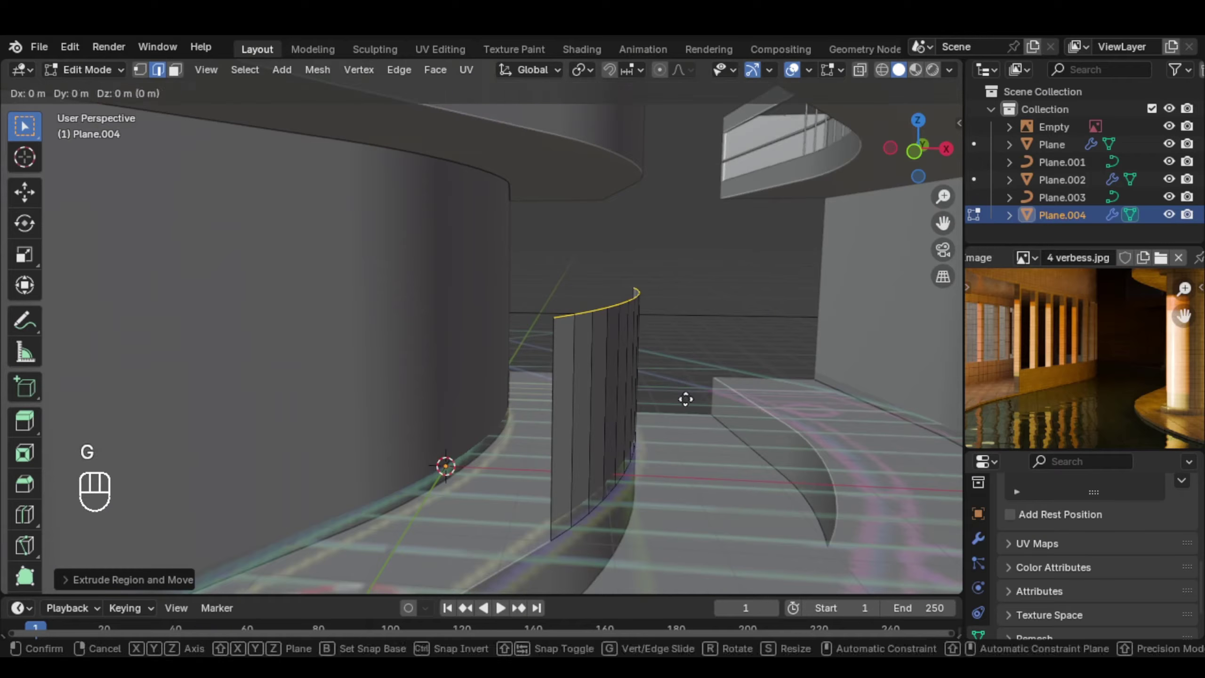
pyautogui.press('z')
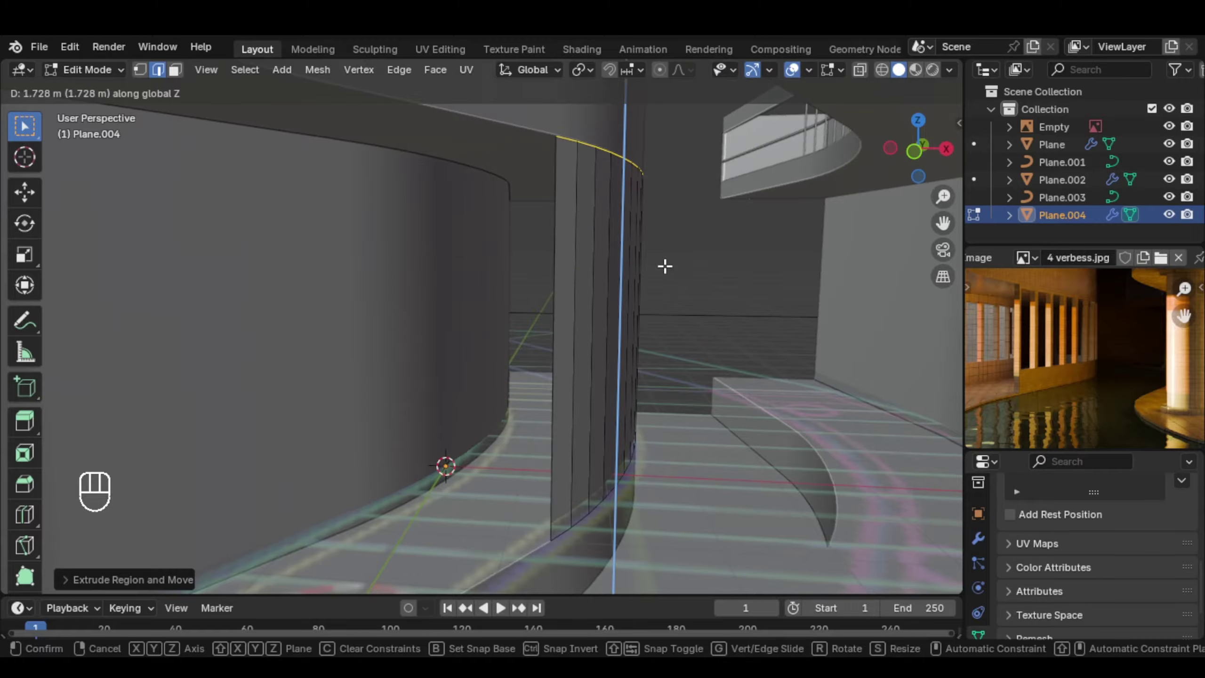
pyautogui.click(666, 264)
# Select the overhang's lower edge segment directly above the wall strip and snap the 3D cursor to it
pyautogui.scroll(2, 624, 339)
pyautogui.keyDown('shift'); pyautogui.moveTo(562, 350); pyautogui.dragTo(627, 250, button='middle'); pyautogui.keyUp('shift')
pyautogui.moveTo(595, 312); pyautogui.dragTo(593, 299, button='middle')
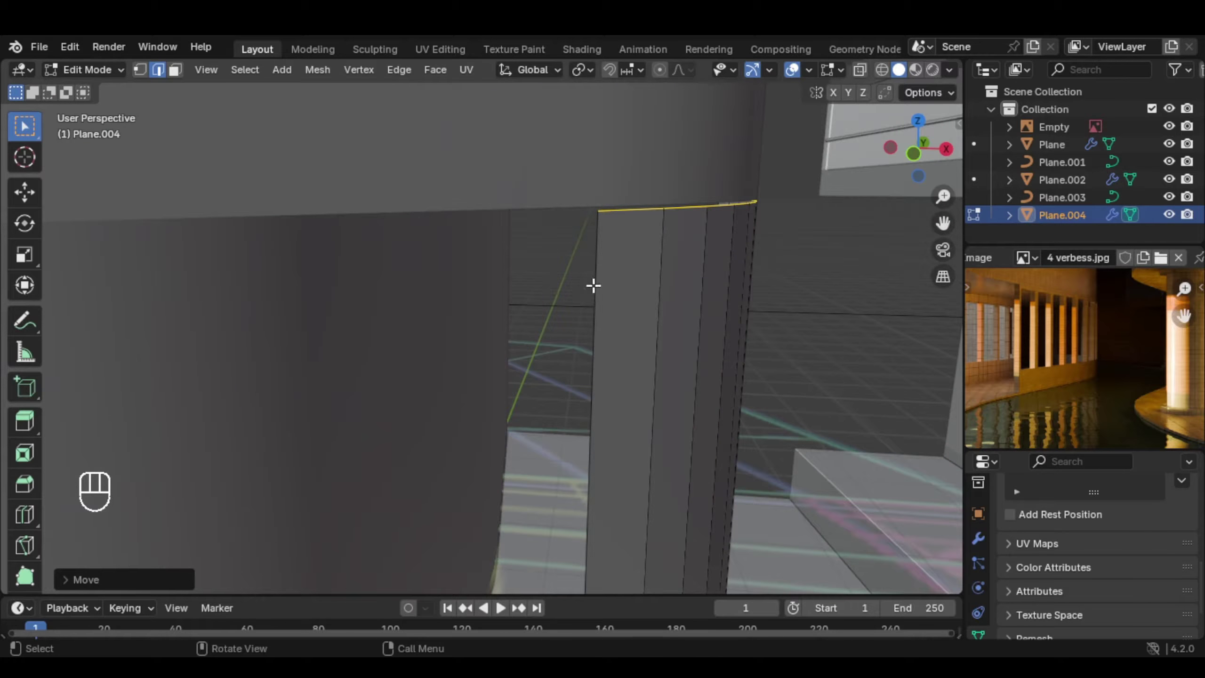
pyautogui.press('Tab')
pyautogui.click(601, 168)
pyautogui.moveTo(601, 168); pyautogui.dragTo(619, 159, button='middle')
pyautogui.press('Tab')
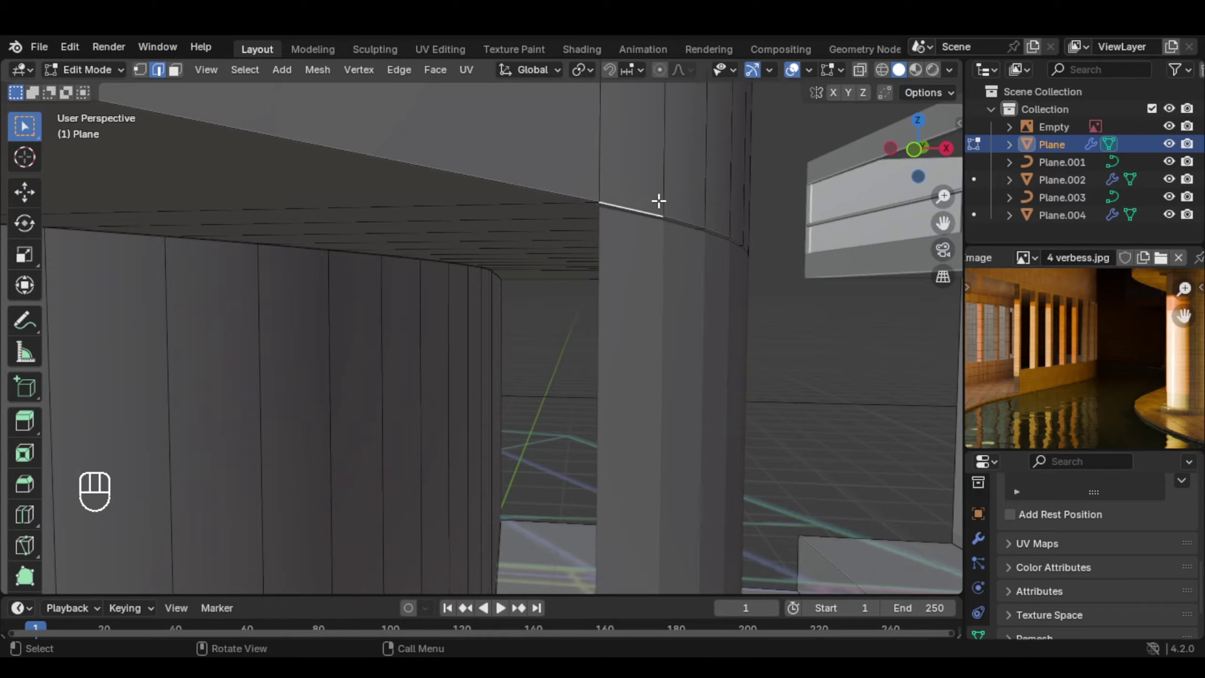
pyautogui.press('shift')
pyautogui.hotkey('shift', 's')
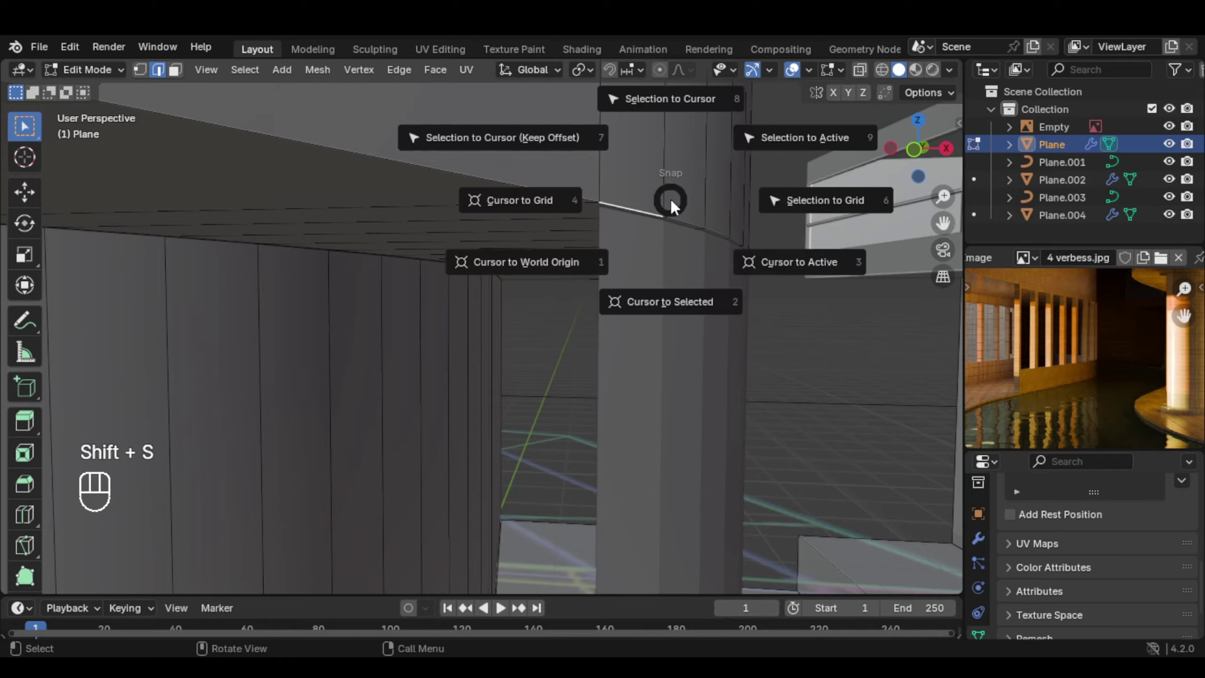
pyautogui.click(671, 205)
pyautogui.moveTo(673, 190); pyautogui.dragTo(667, 227, button='middle')
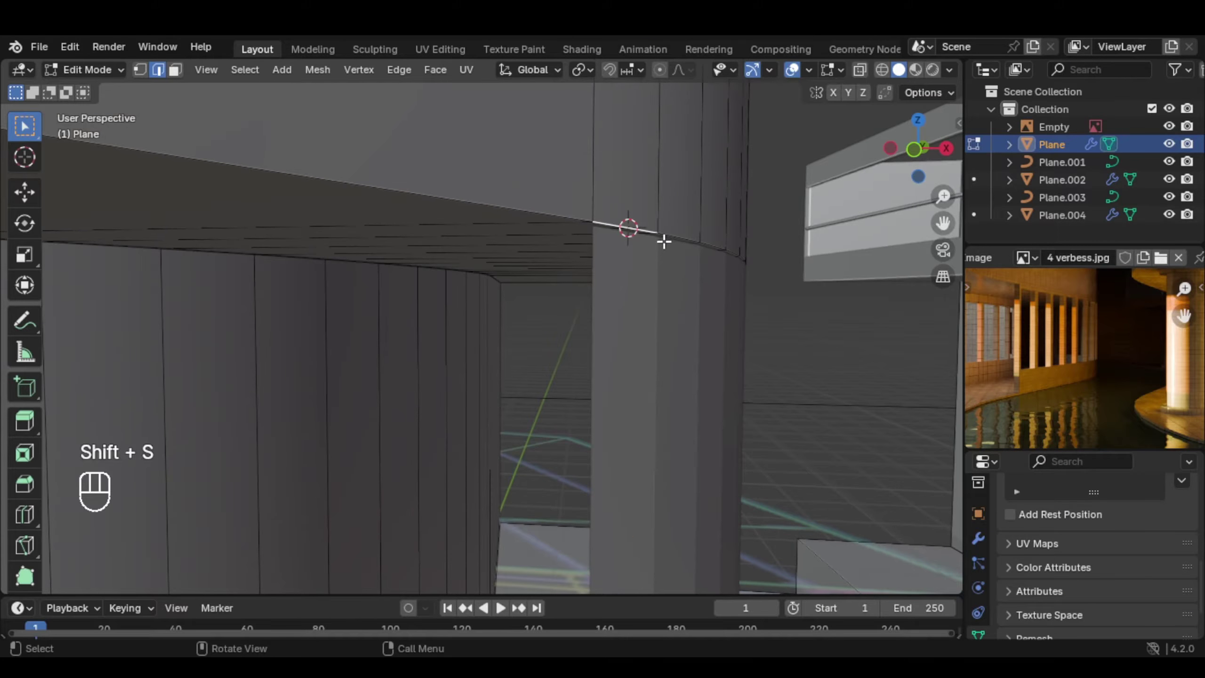
# Leave mesh editing of the upper volume and set the transform pivot point to the 3D Cursor
pyautogui.press('Tab')
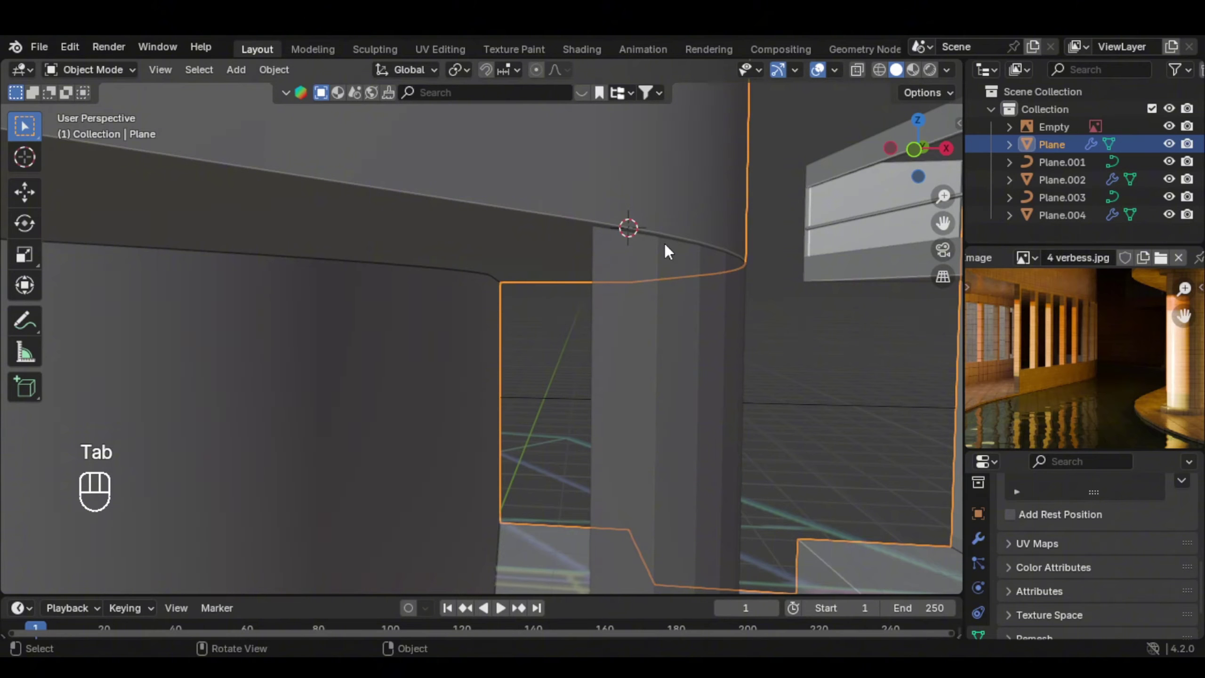
pyautogui.press('.')
pyautogui.click(632, 139)
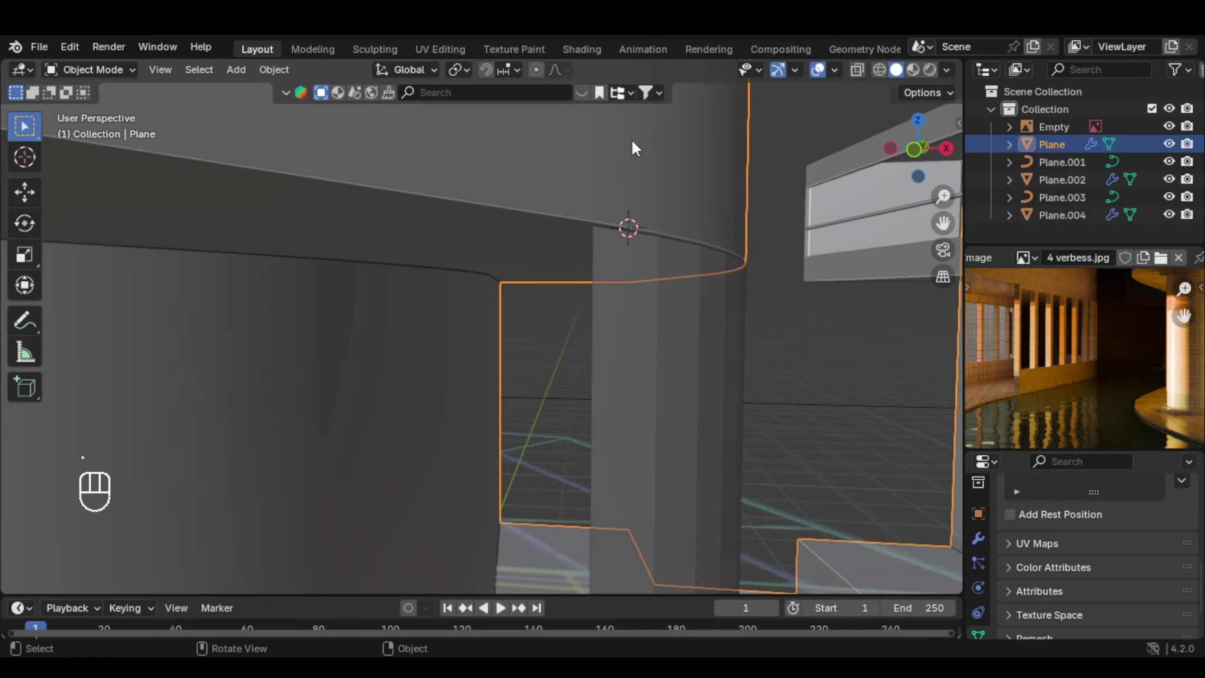
pyautogui.click(466, 67)
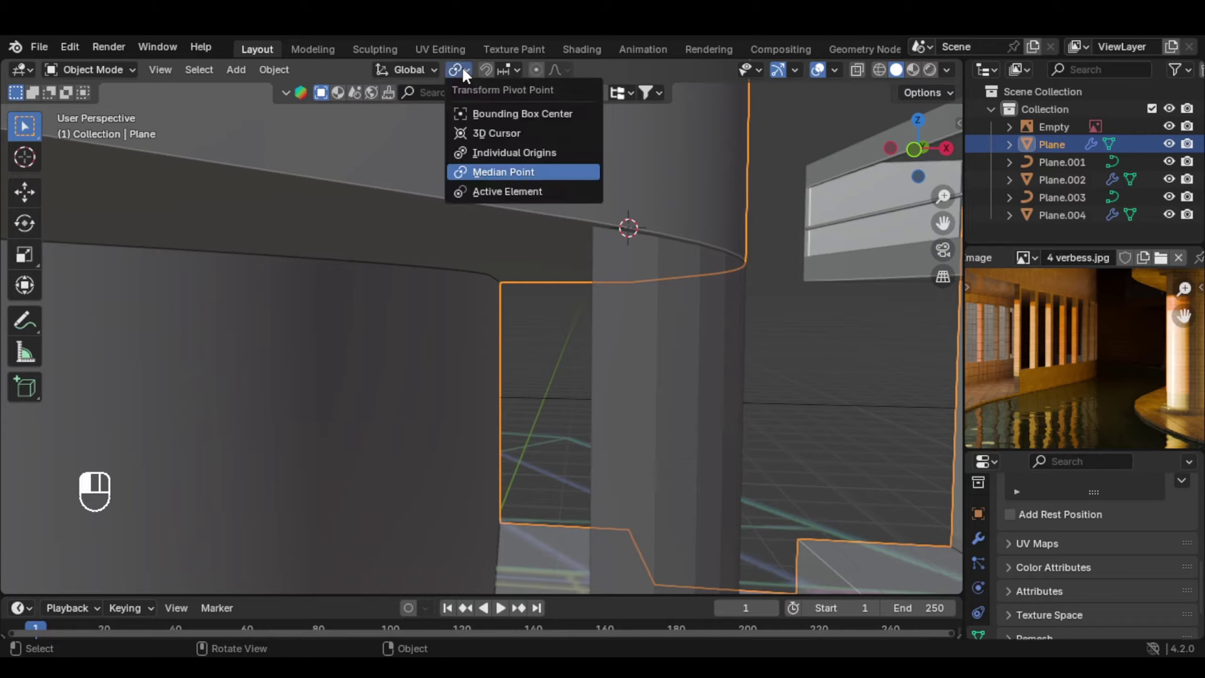
pyautogui.click(512, 132)
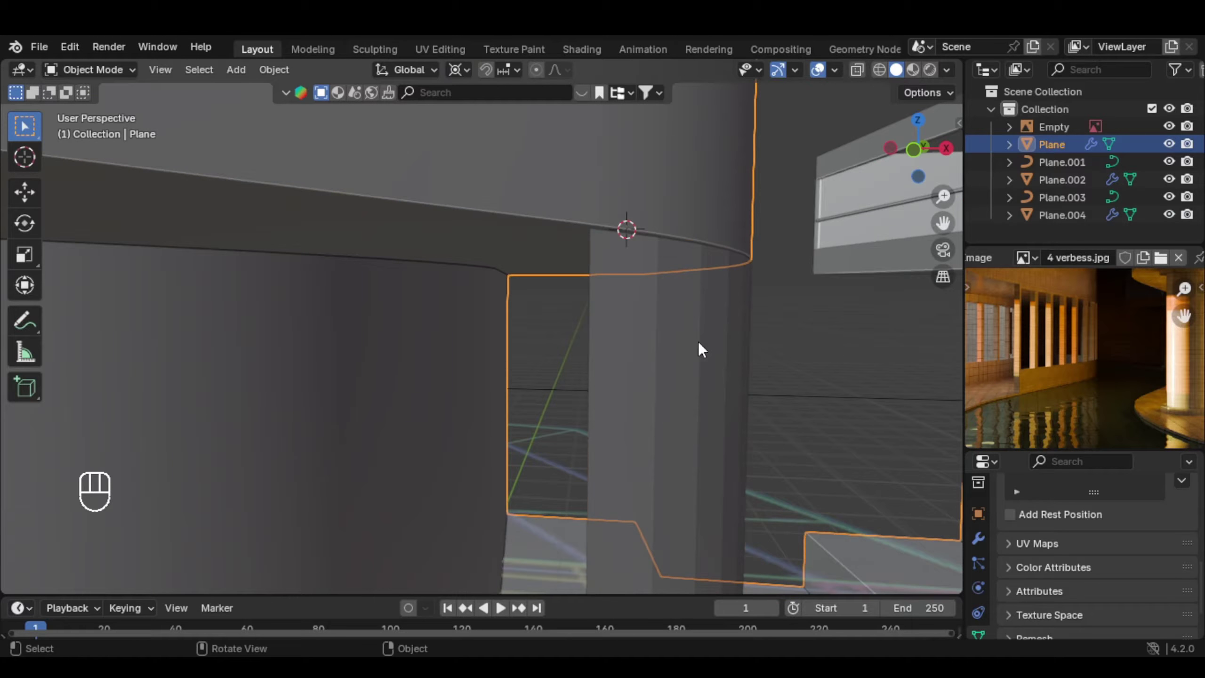
# Open the curved wall strip for editing and scale its top edge to 0 along Z to flatten it at the 3D cursor's height
pyautogui.click(657, 319)
pyautogui.press('Tab')
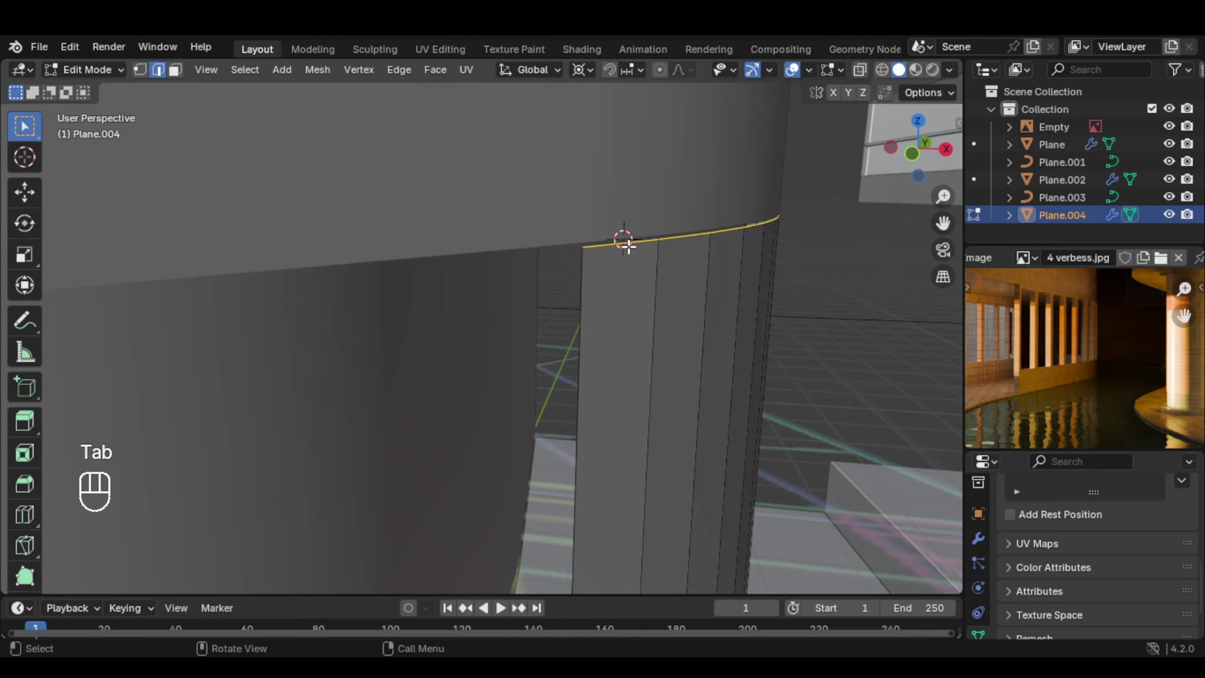
pyautogui.write('s')
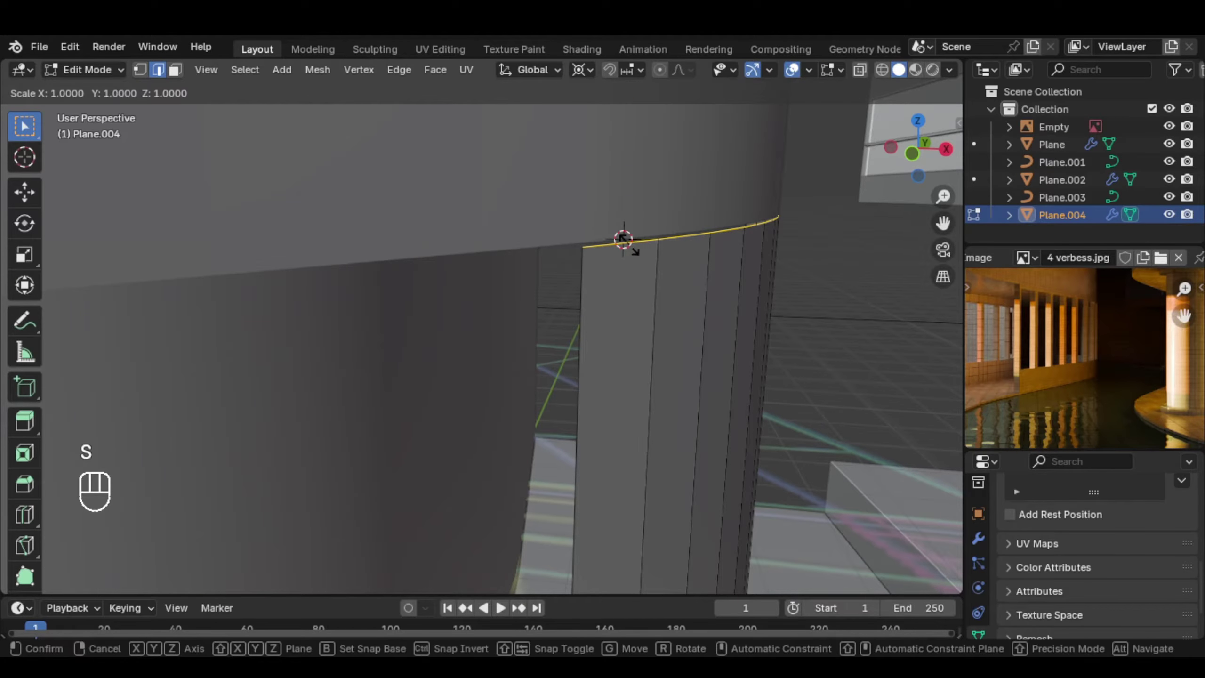
pyautogui.write('z')
pyautogui.write('0')
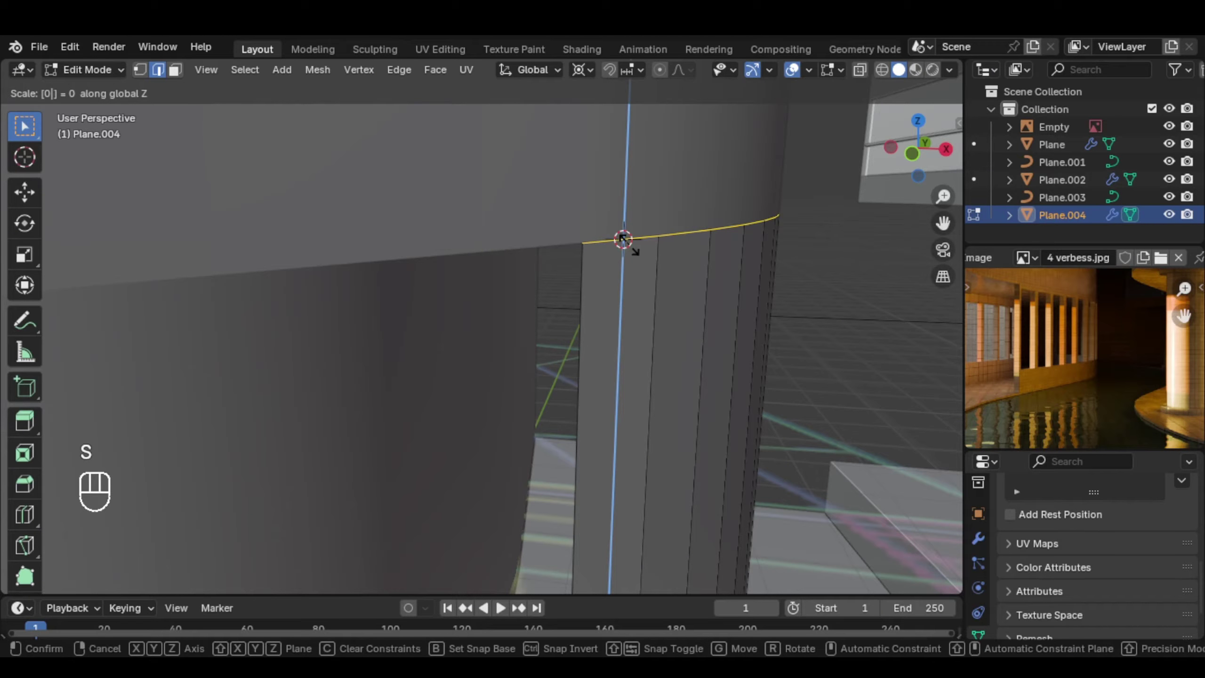
pyautogui.press('Return')
pyautogui.moveTo(627, 243); pyautogui.dragTo(617, 294, button='middle')
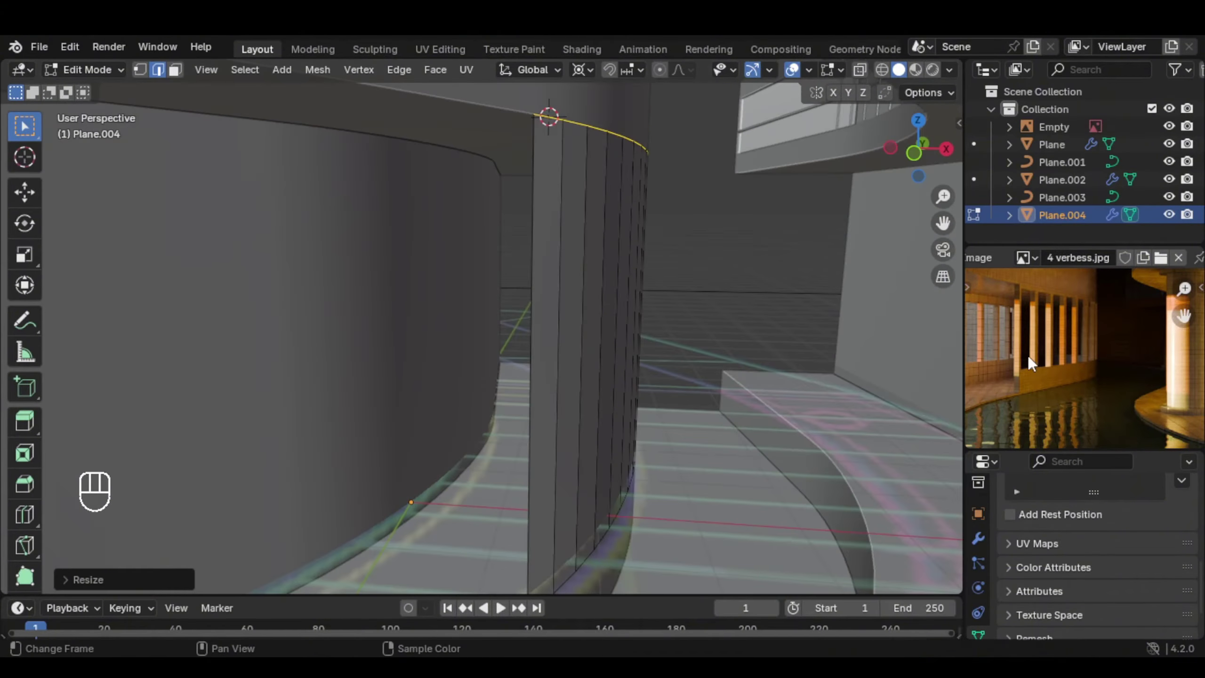
# Isolate the curved wall strip in Local View and open it for mesh editing
pyautogui.press('Tab')
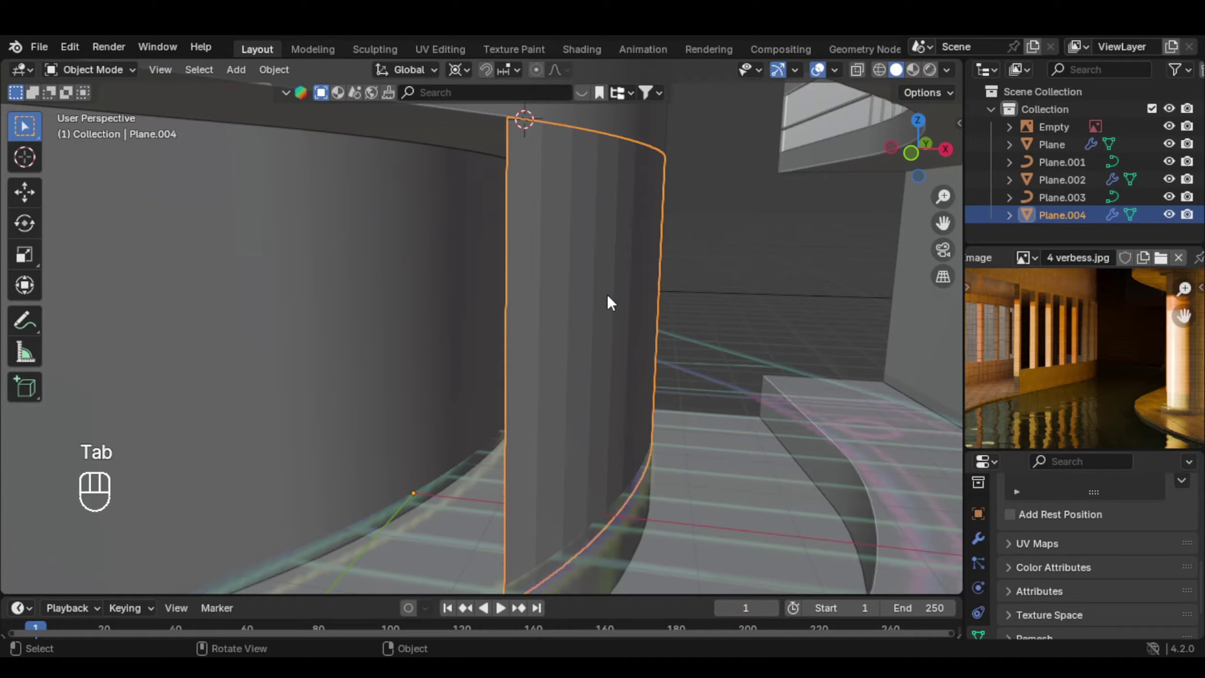
pyautogui.press('KP_Divide')
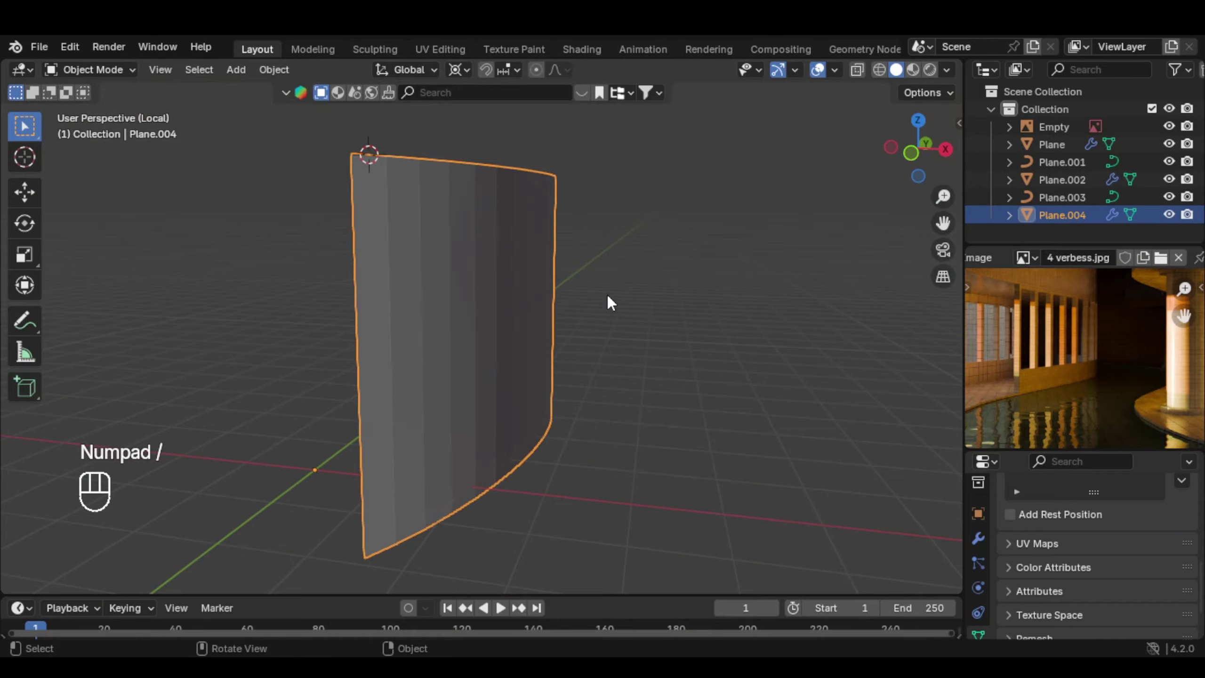
pyautogui.click(160, 70)
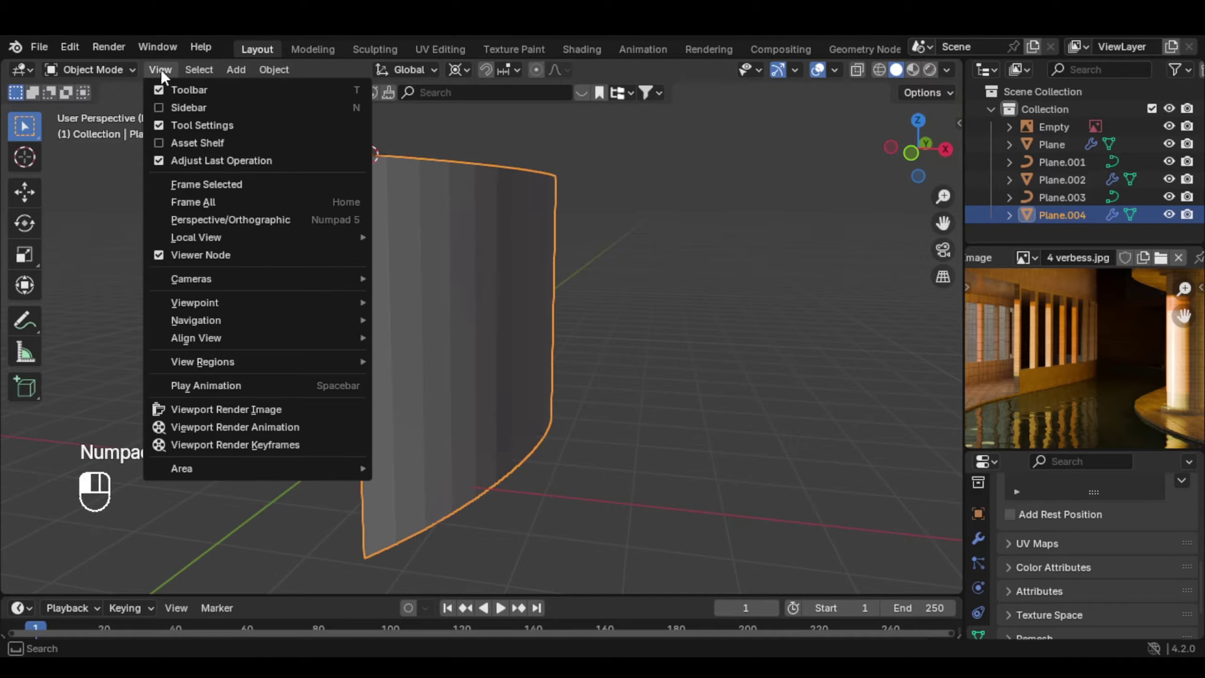
pyautogui.moveTo(272, 238)
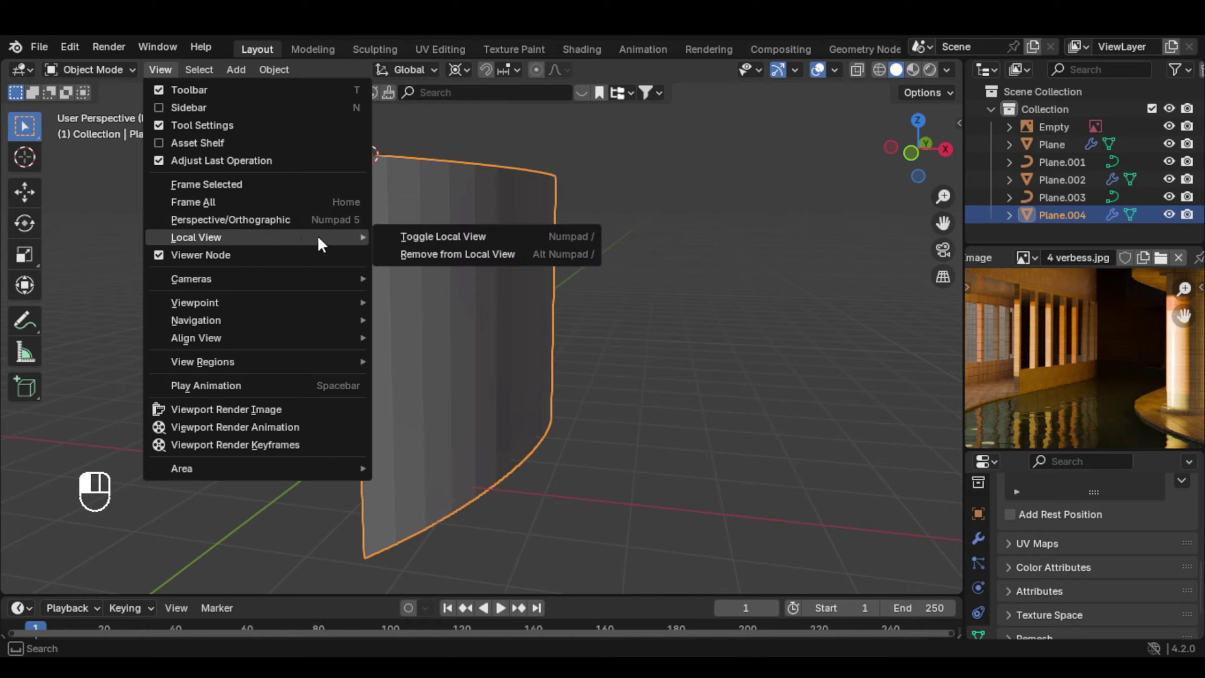
pyautogui.click(479, 236)
pyautogui.press('Tab')
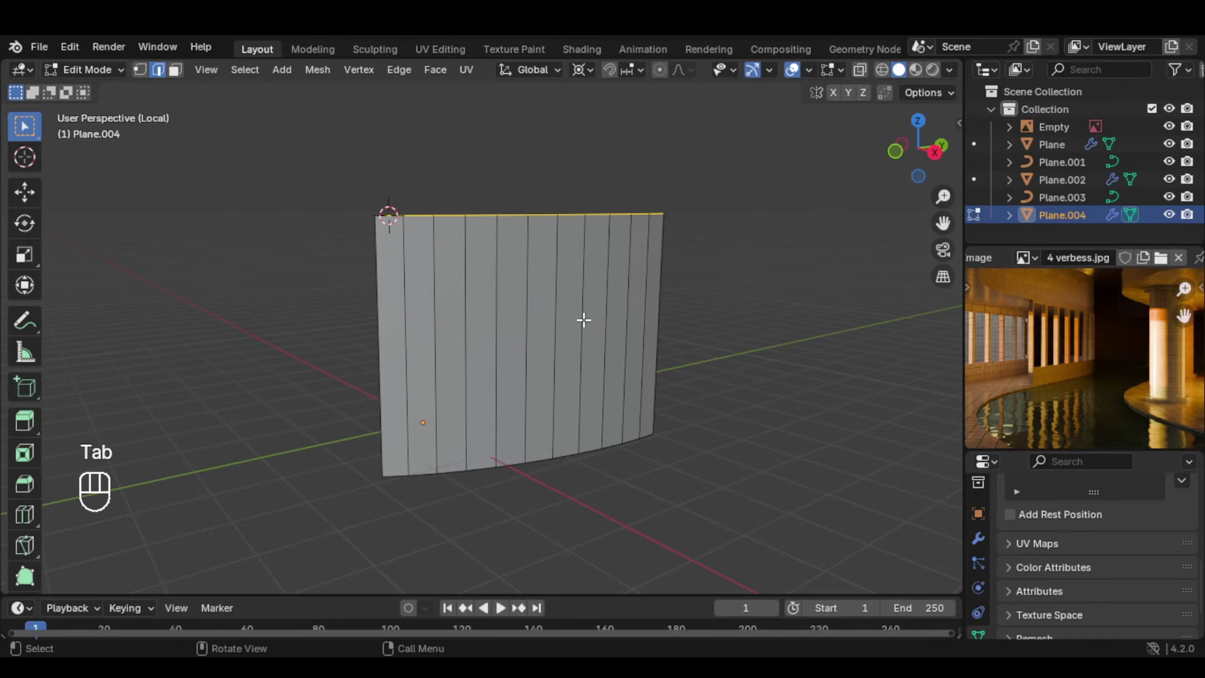
pyautogui.hotkey('ctrl', 'r')
pyautogui.scroll(1, 556, 312)
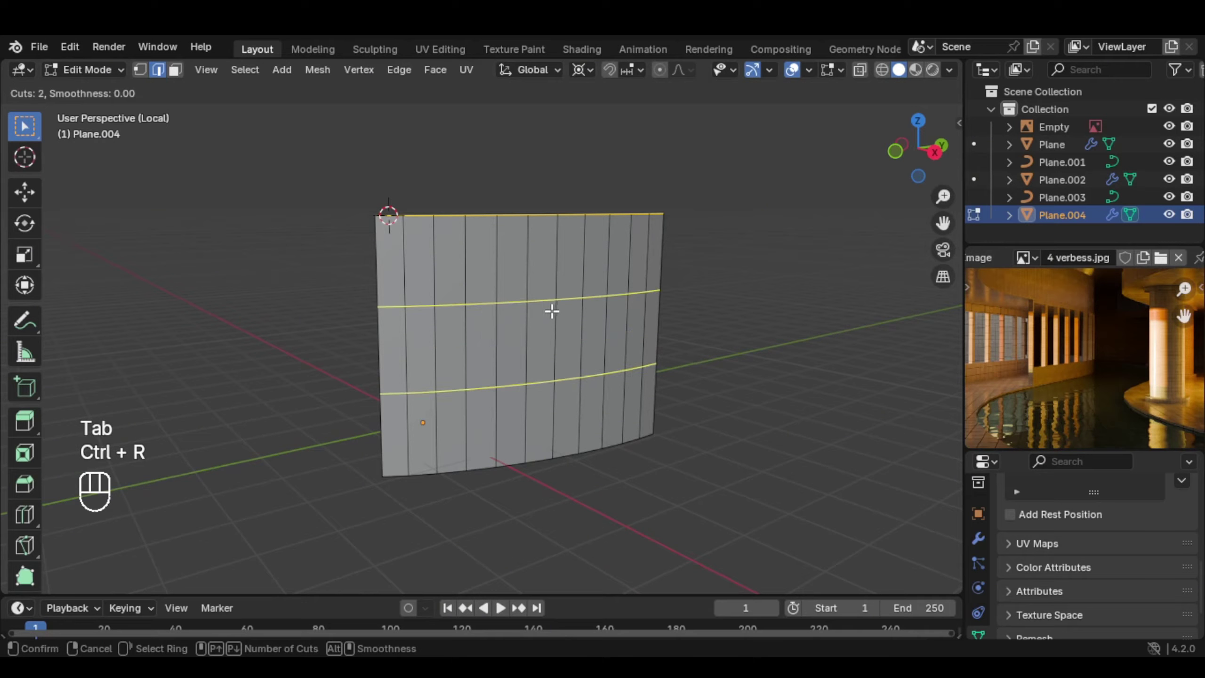
pyautogui.rightClick(553, 310)
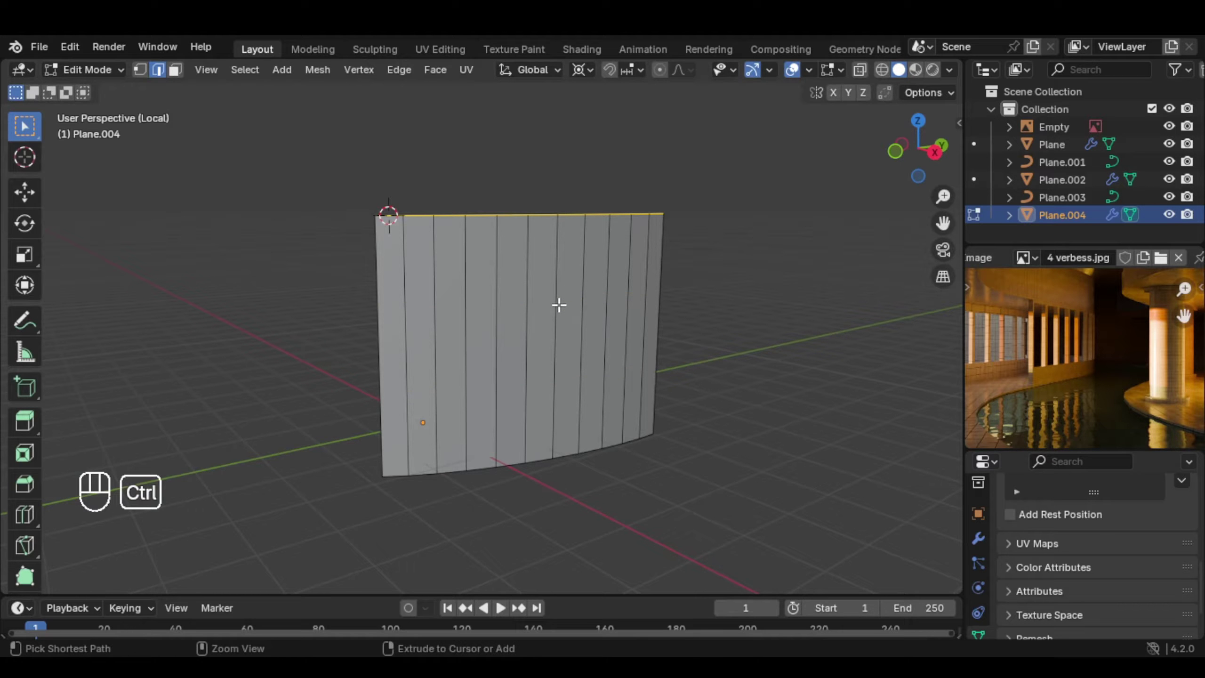
# Add two evenly spaced horizontal loop cuts across the curved wall strip
pyautogui.hotkey('ctrl', 'r')
pyautogui.scroll(2, 557, 306)
pyautogui.scroll(-1, 559, 303)
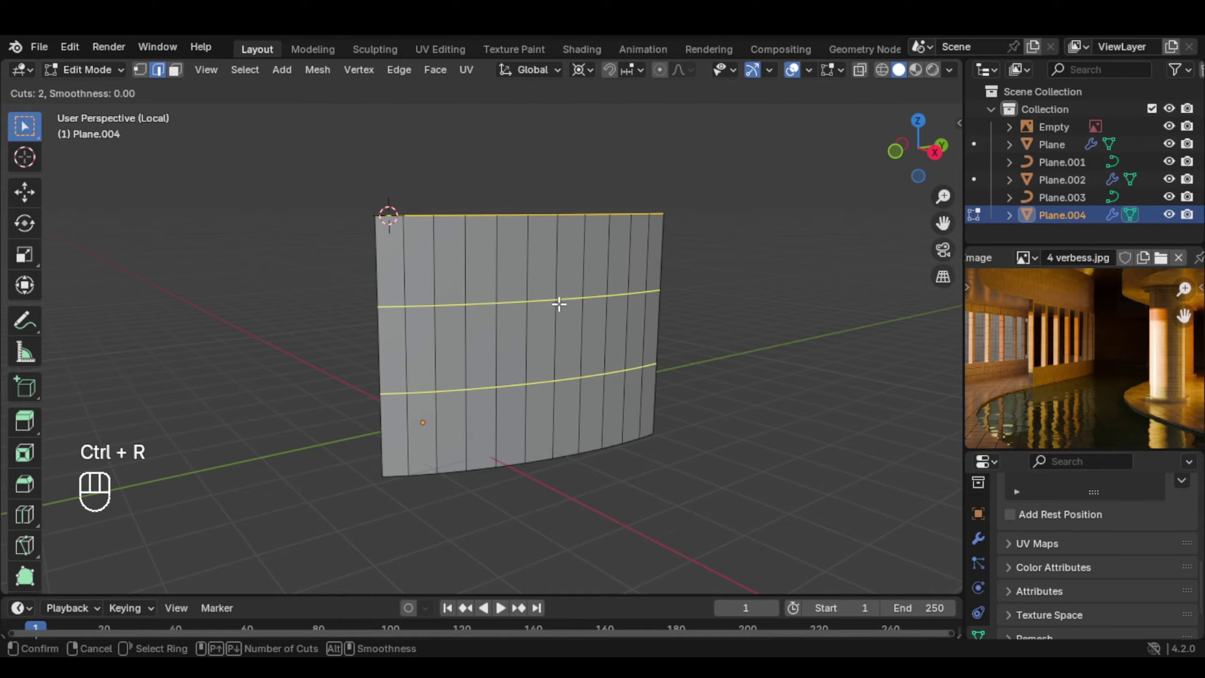
pyautogui.click(559, 304)
pyautogui.rightClick(567, 300)
pyautogui.press('s')
pyautogui.press('z')
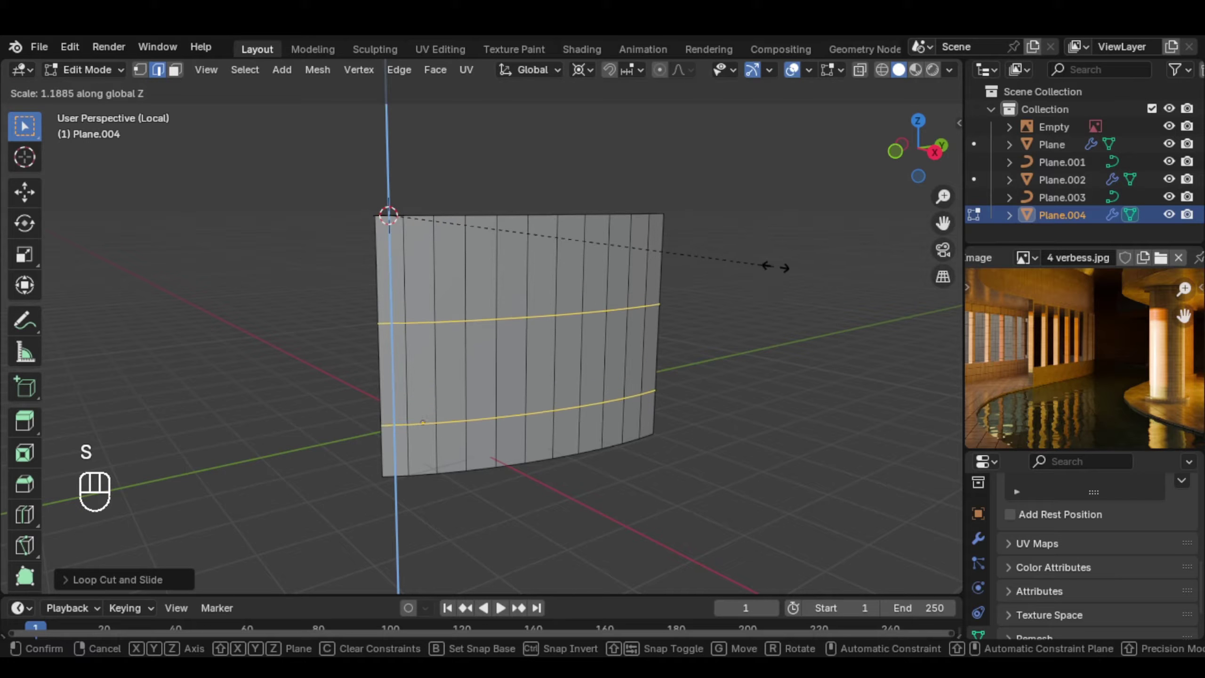
pyautogui.rightClick(753, 254)
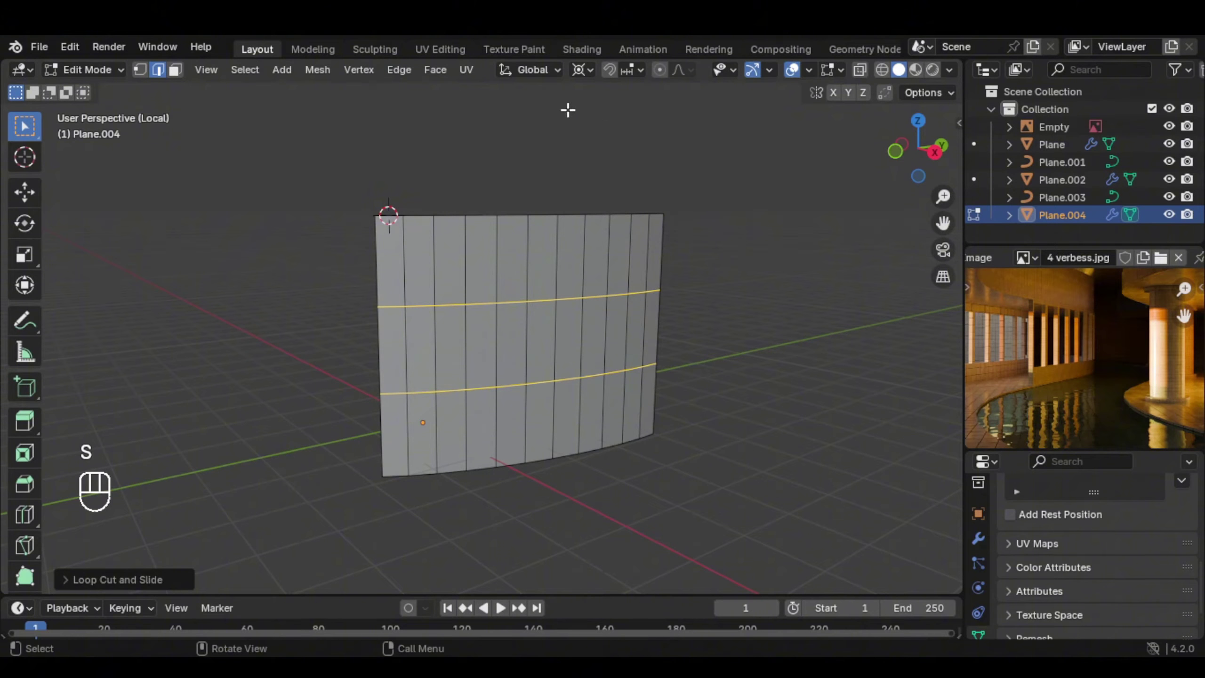
# Open the transform pivot point options for the two selected loops
pyautogui.click(580, 70)
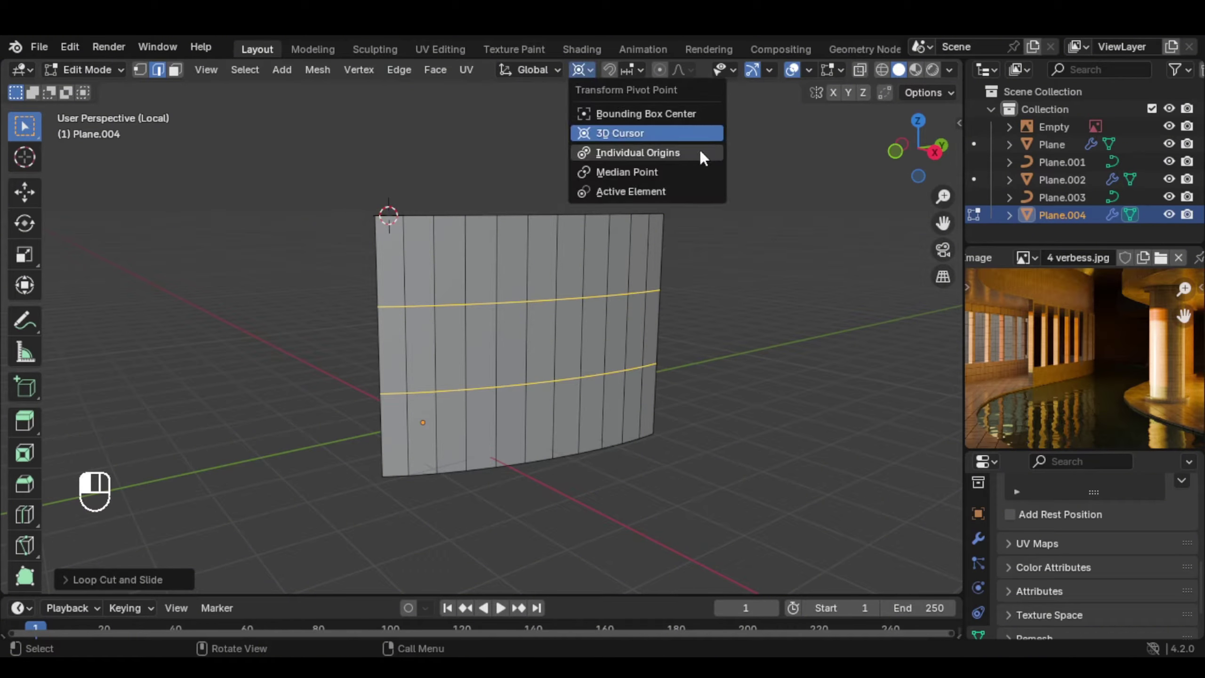
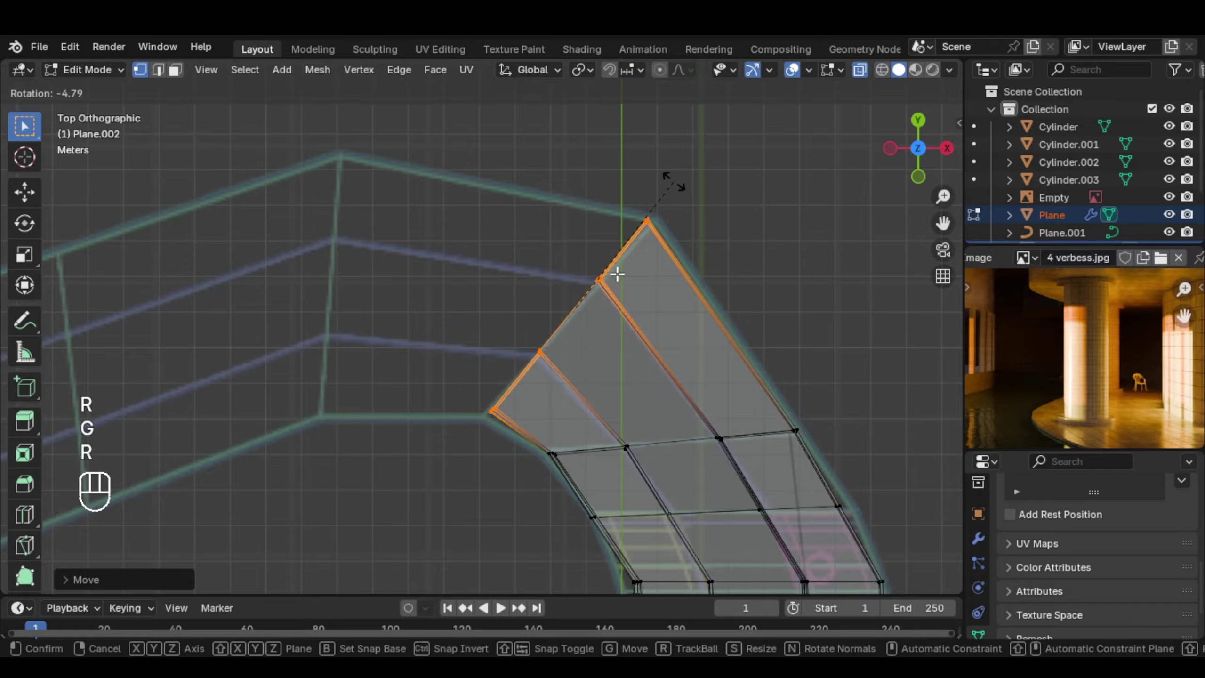
# Finish rotating the hall's end section onto the plan's bend line and extrude a new section toward the next cross line
pyautogui.click(618, 274)
pyautogui.scroll(-2, 790, 318)
pyautogui.keyDown('shift'); pyautogui.moveTo(683, 326); pyautogui.dragTo(810, 349, button='middle'); pyautogui.keyUp('shift')
pyautogui.press('e')
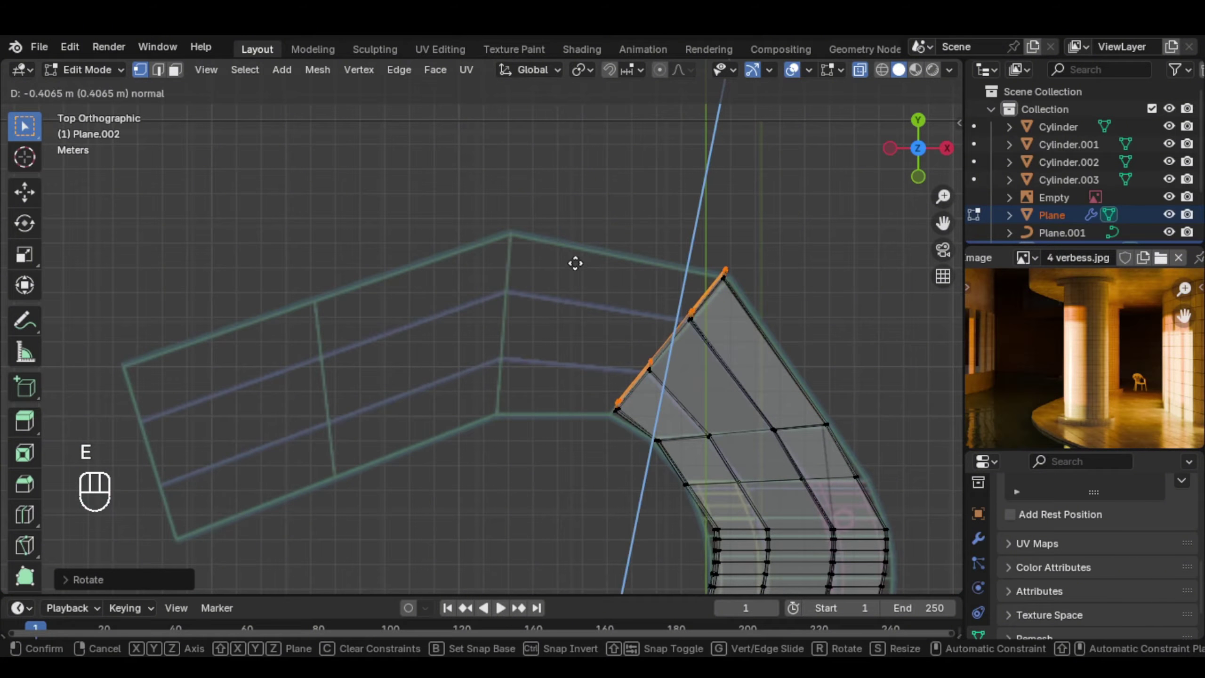
pyautogui.rightClick(787, 312)
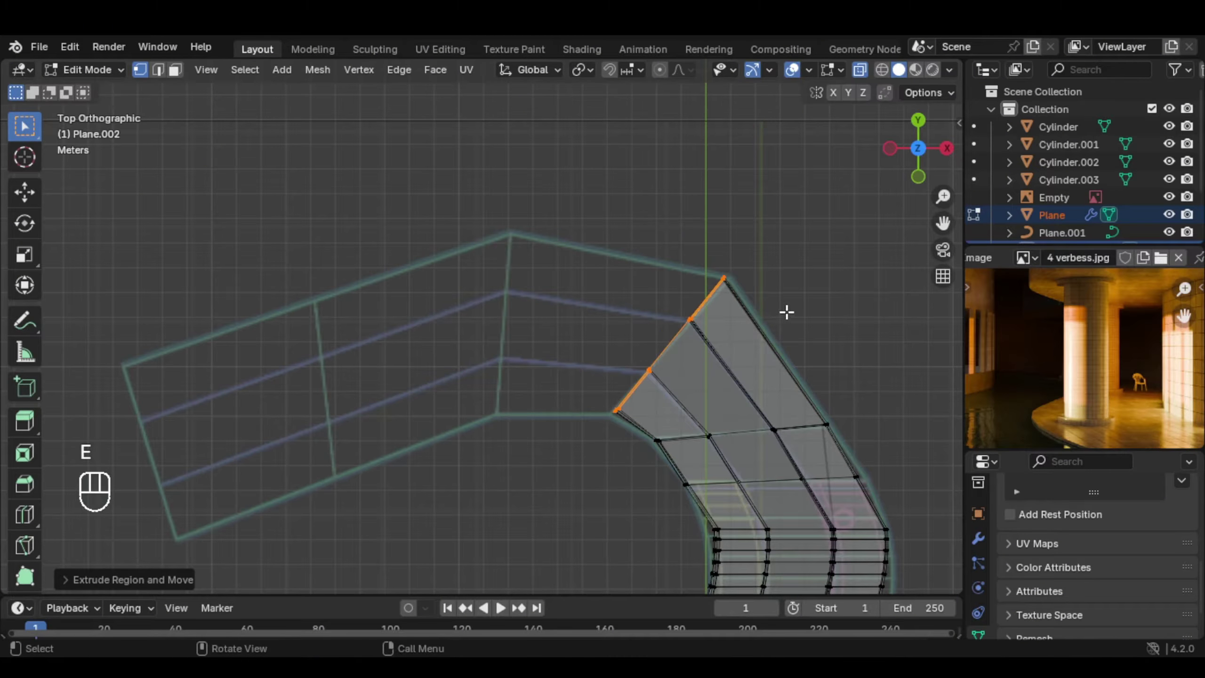
pyautogui.press('g')
pyautogui.click(659, 294)
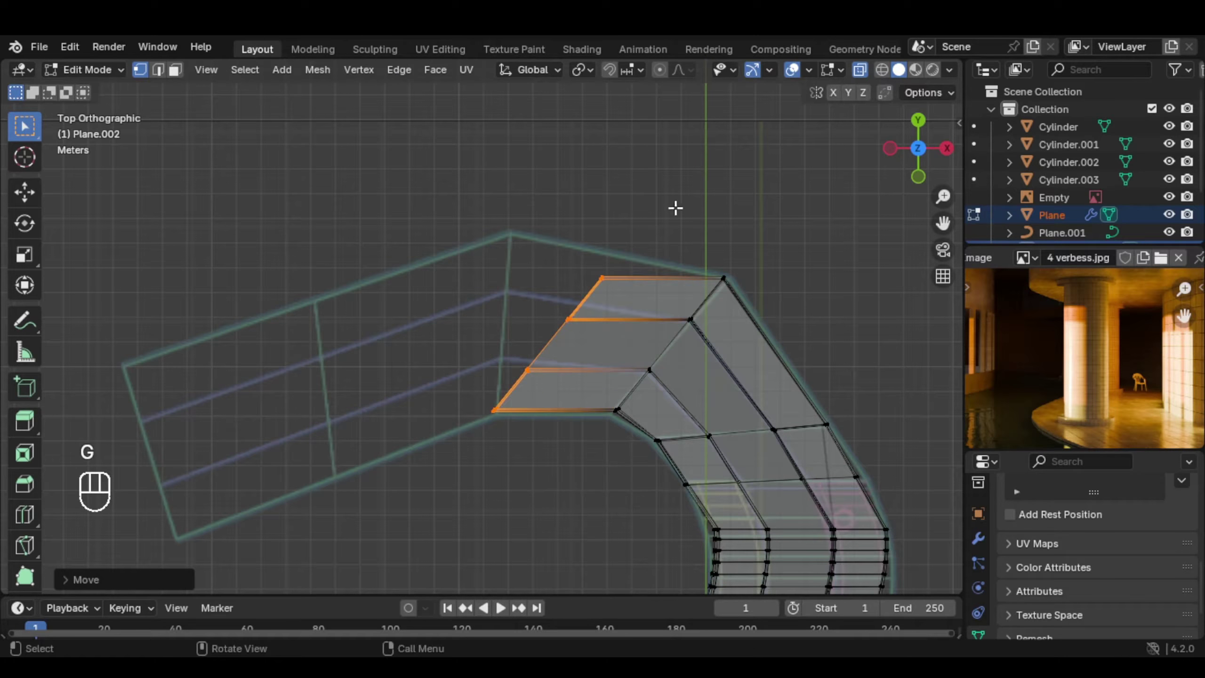
# Rotate and move the end of the new section onto the ground plan's cross line at the outer peak
pyautogui.press('r')
pyautogui.click(617, 185)
pyautogui.press('g')
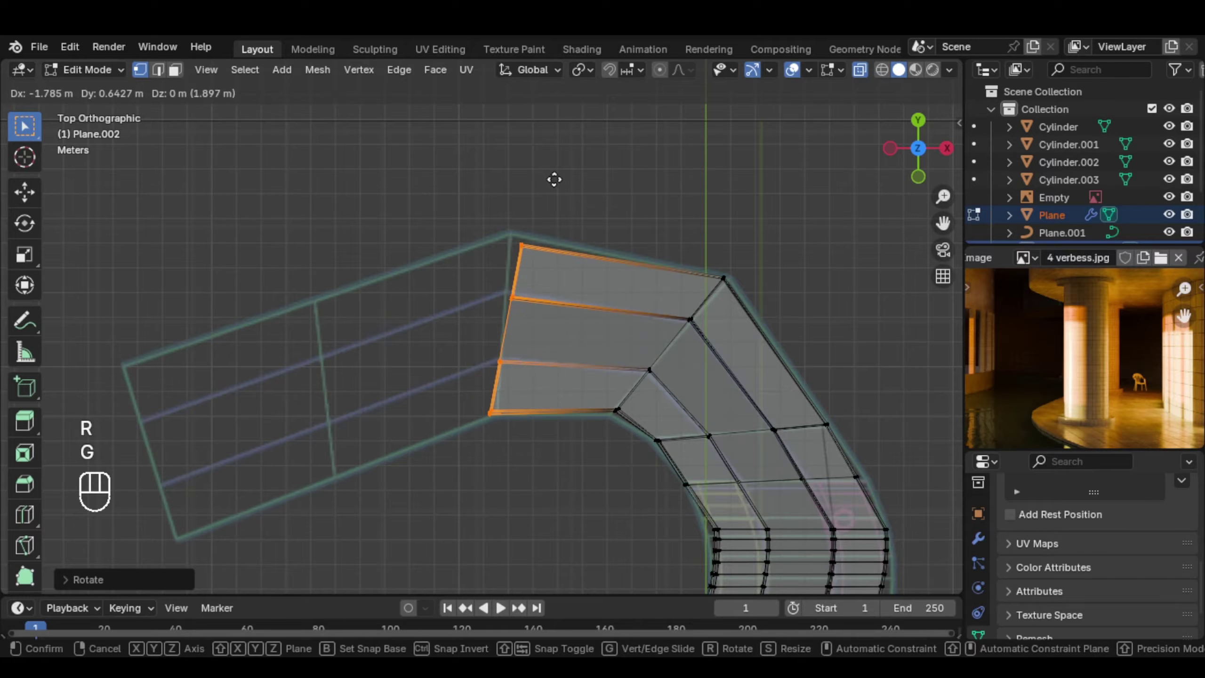
pyautogui.click(561, 177)
pyautogui.press('r')
pyautogui.click(635, 197)
pyautogui.press('g')
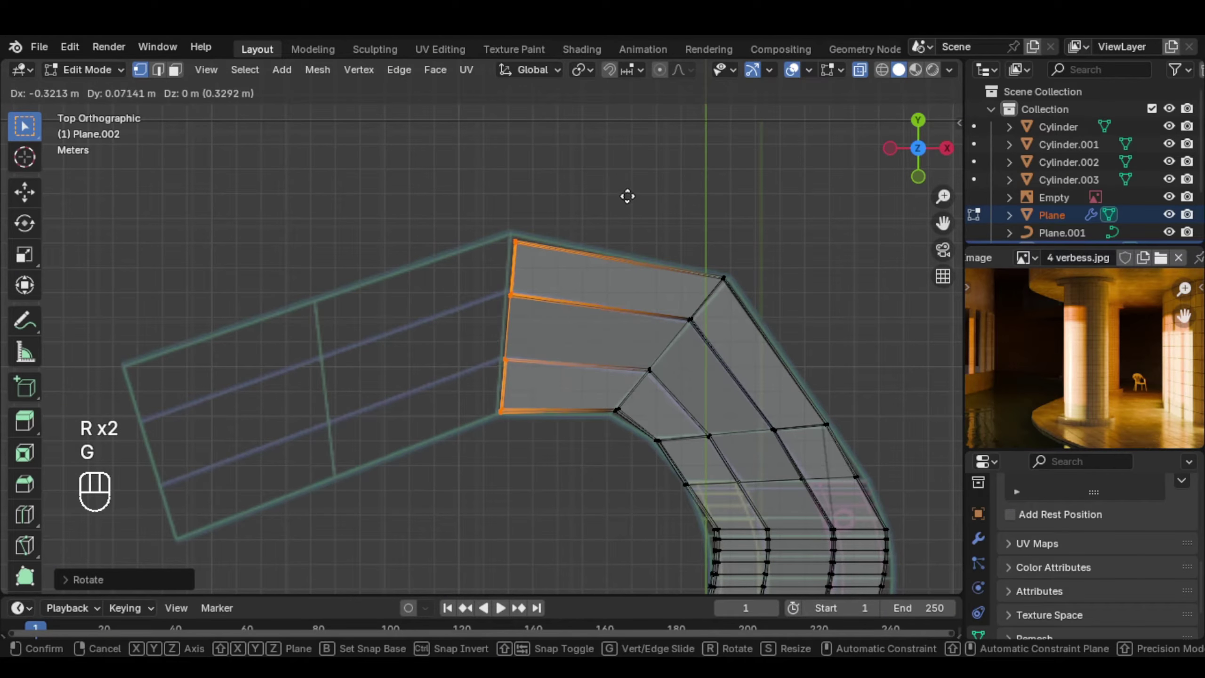
pyautogui.click(643, 196)
# Extrude another section from the peak along the plan's straight arm and rotate and move its end onto the mid-arm cross line
pyautogui.press('e')
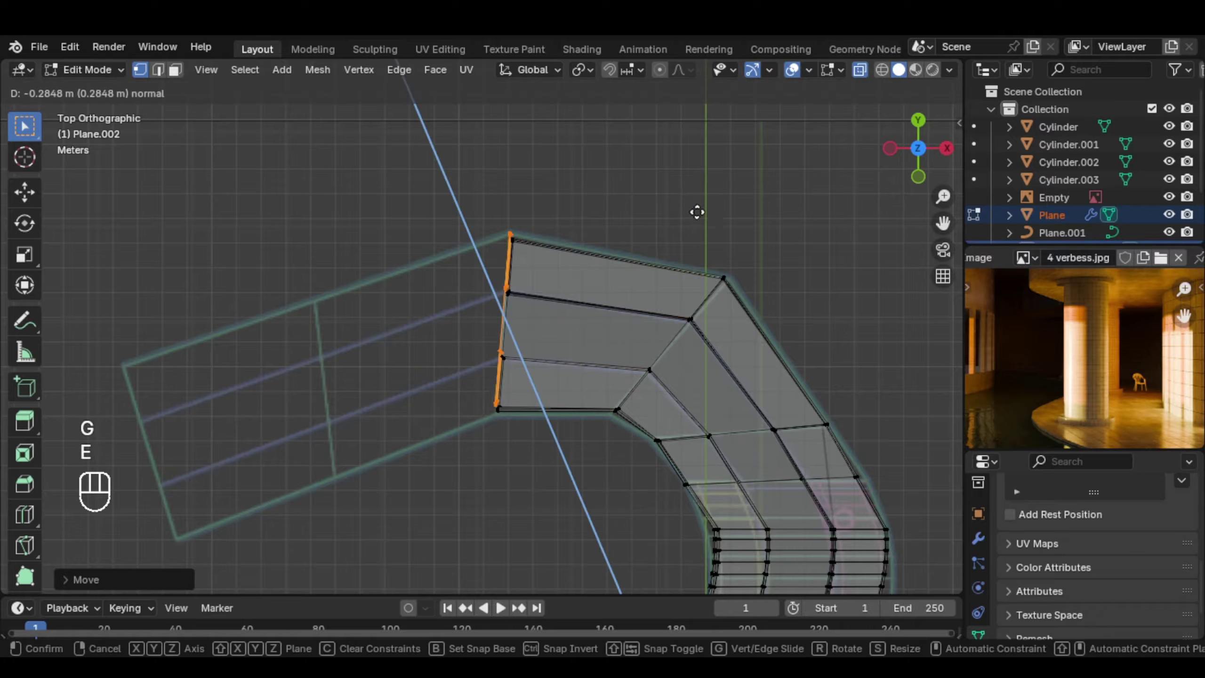
pyautogui.click(692, 208)
pyautogui.press('g')
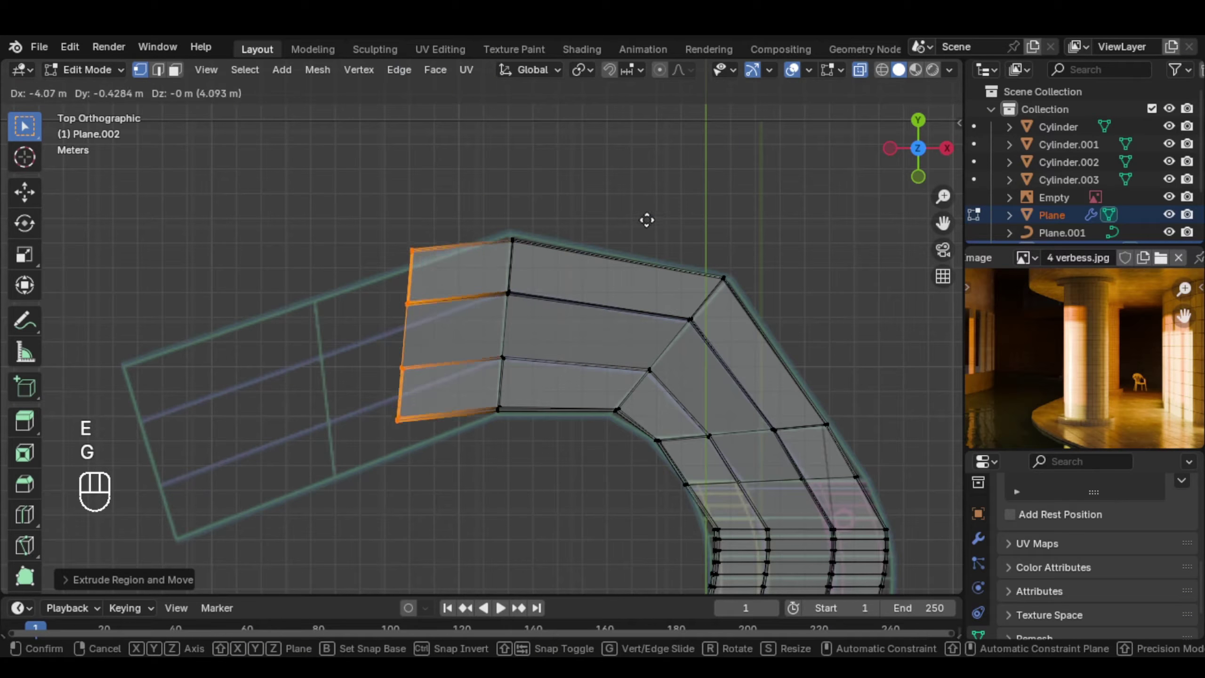
pyautogui.click(593, 251)
pyautogui.press('r')
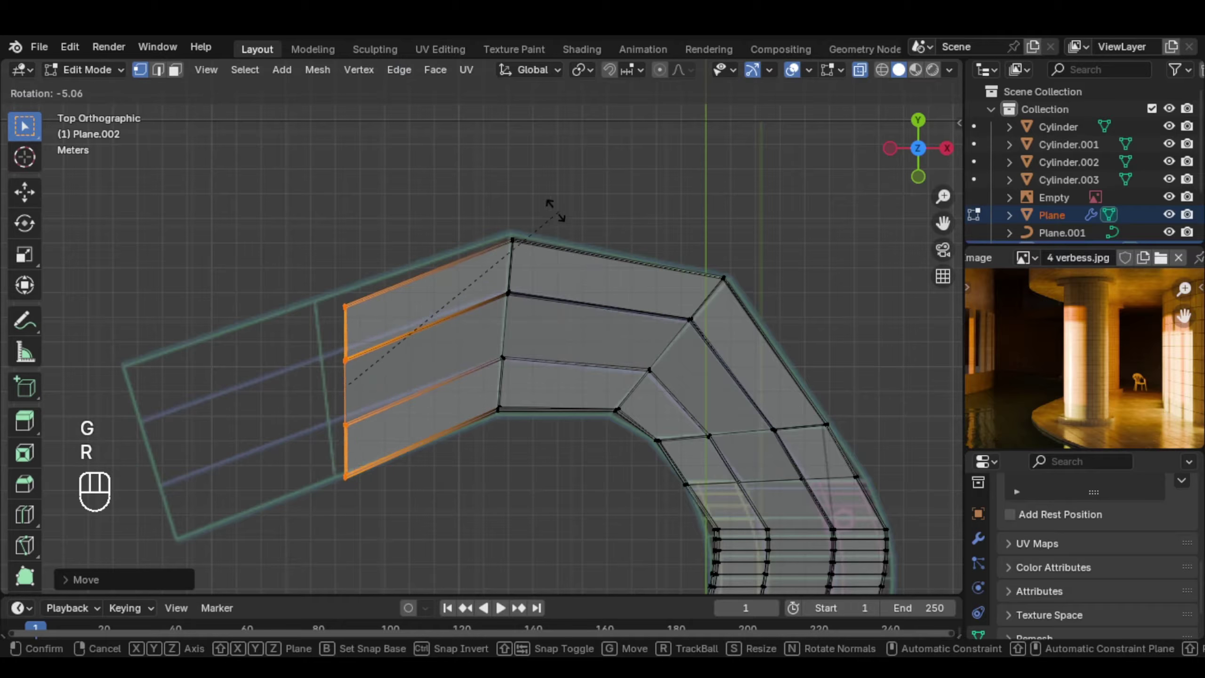
pyautogui.click(468, 215)
pyautogui.press('g')
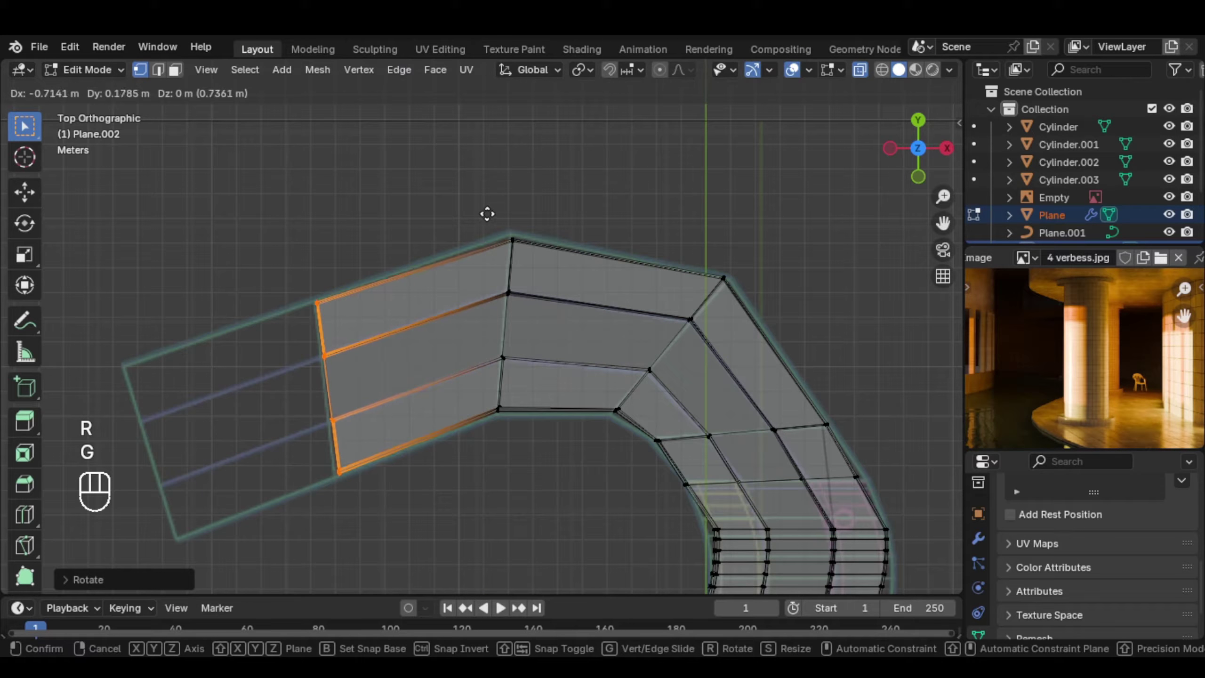
pyautogui.click(486, 214)
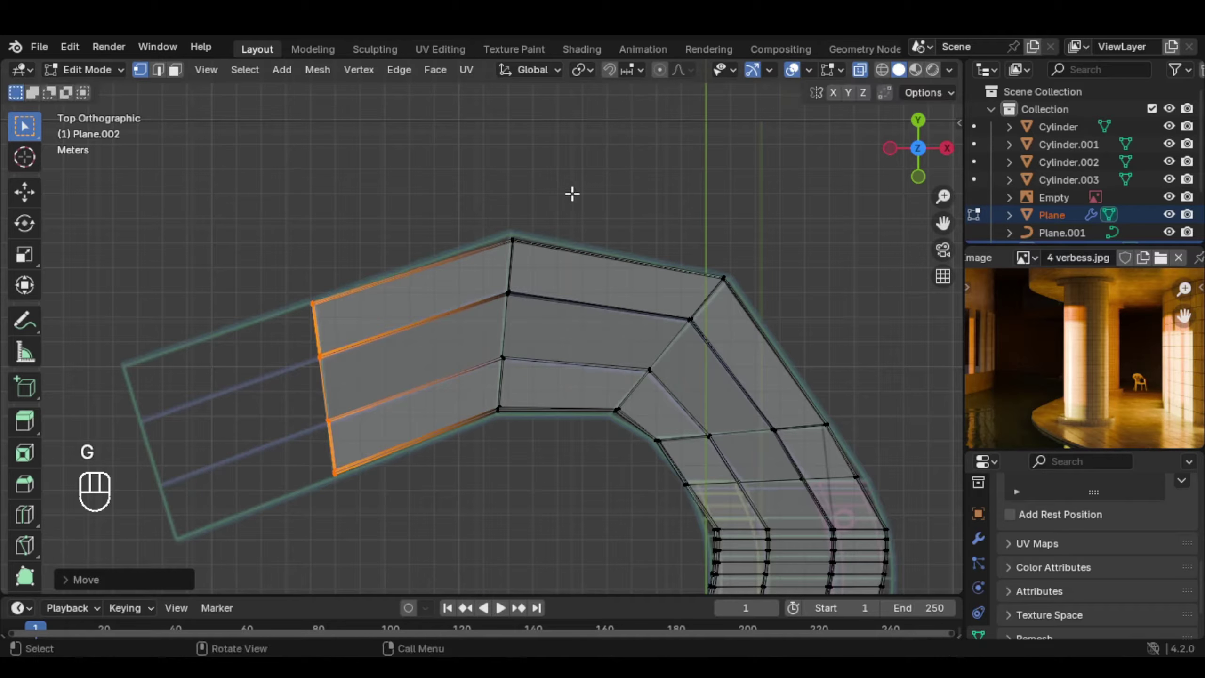
# Extrude the last section to the far end of the plan's arm, rotating and moving its end edges onto the outline
pyautogui.press('e')
pyautogui.rightClick(534, 268)
pyautogui.press('g')
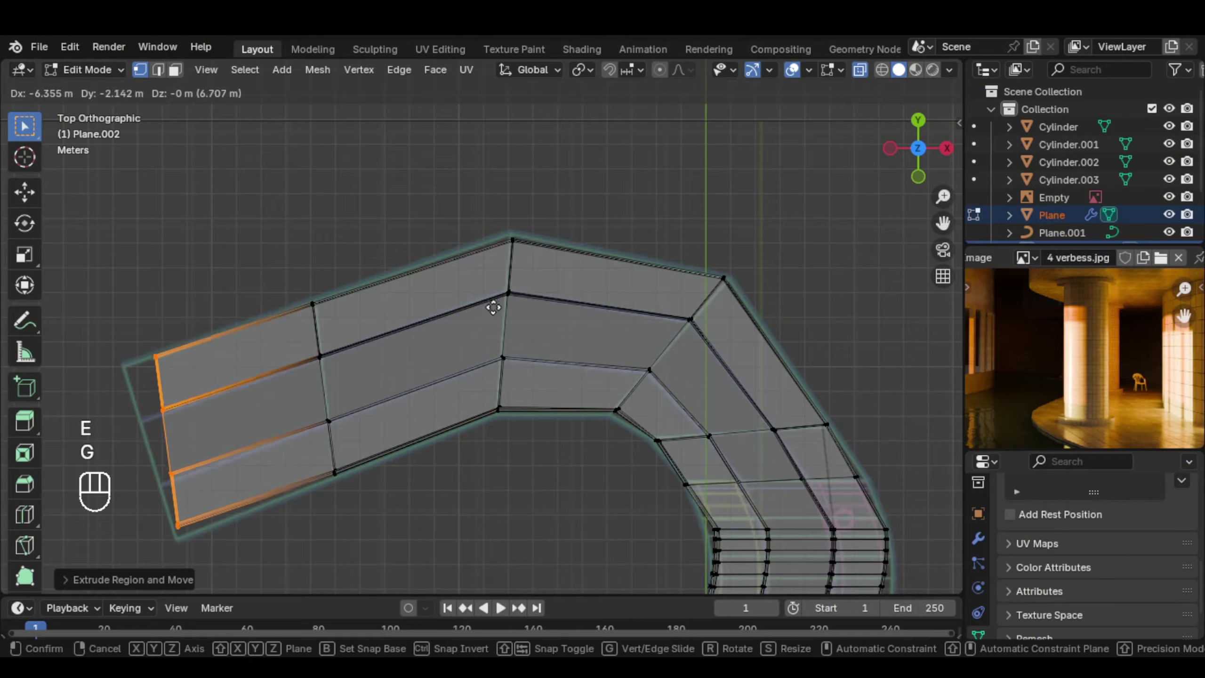
pyautogui.click(492, 314)
pyautogui.press('r')
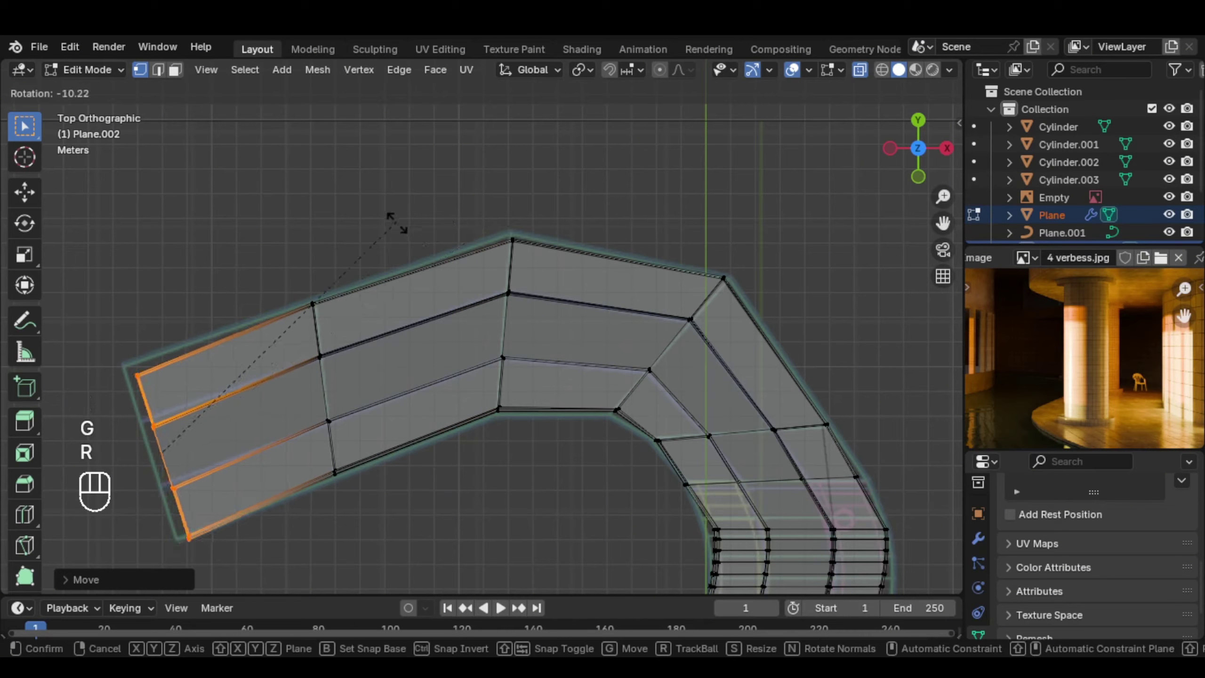
pyautogui.click(394, 220)
pyautogui.press('g')
pyautogui.click(619, 324)
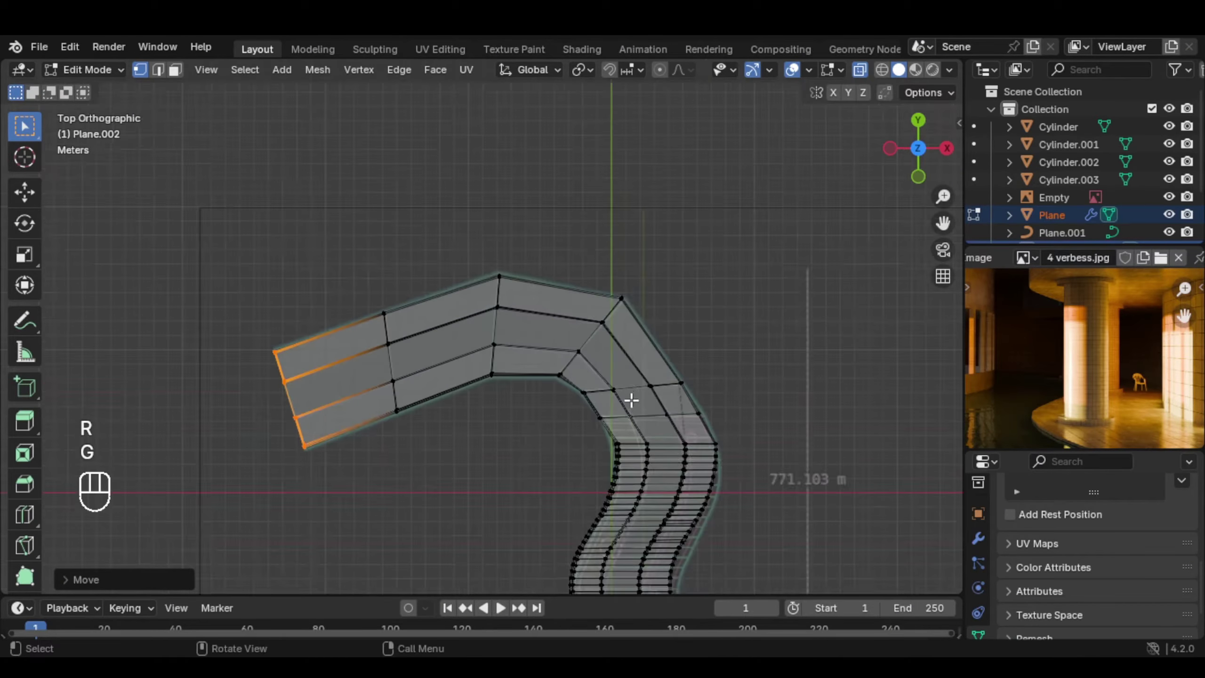
# Check the extended hall in perspective, leave mesh editing, select the ground plan image and save the file
pyautogui.moveTo(630, 399); pyautogui.dragTo(514, 372, button='middle')
pyautogui.press('KP_7')
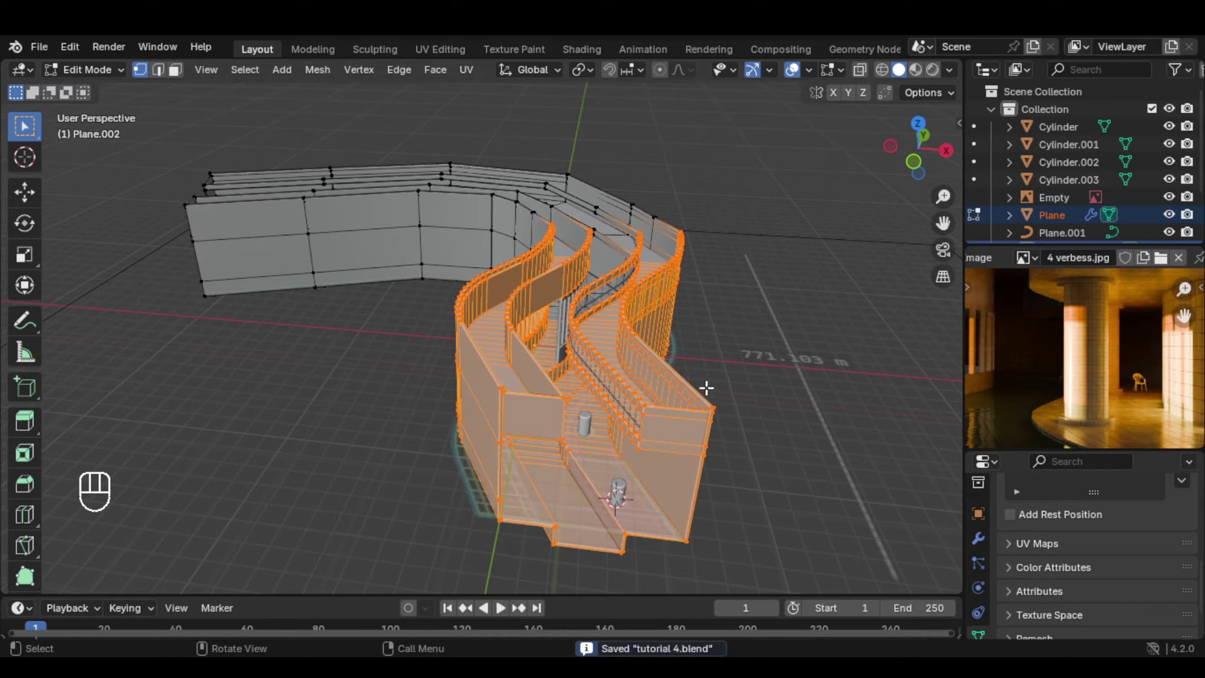
pyautogui.moveTo(705, 388)
pyautogui.mouseDown(button='middle')
pyautogui.moveTo(626, 374)
pyautogui.moveTo(707, 411)
pyautogui.mouseUp(button='middle')
pyautogui.moveTo(694, 370); pyautogui.dragTo(582, 422, button='middle')
pyautogui.press('Tab')
pyautogui.click(751, 385)
pyautogui.hotkey('ctrl', 's')
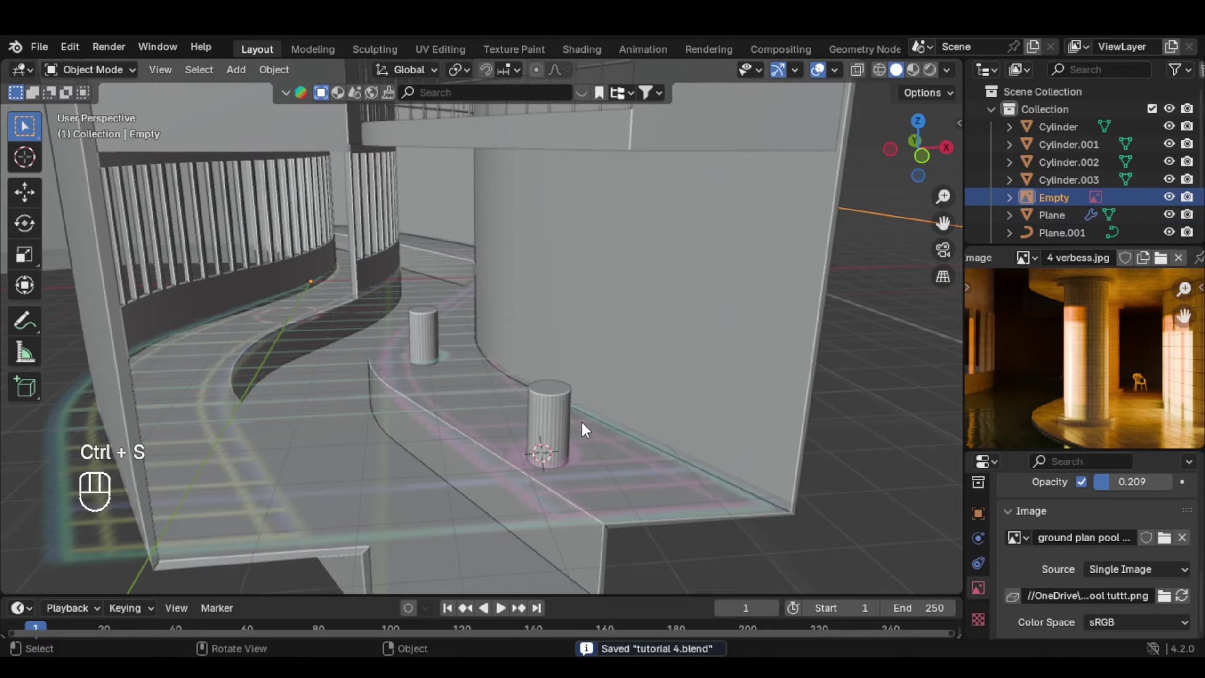
# Select the two front pillars together and move them along the vertical axis
pyautogui.click(562, 420)
pyautogui.keyDown('shift'); pyautogui.click(428, 327); pyautogui.keyUp('shift')
pyautogui.moveTo(427, 326); pyautogui.dragTo(611, 412, button='middle')
pyautogui.press('g')
pyautogui.press('z')
pyautogui.click(644, 394)
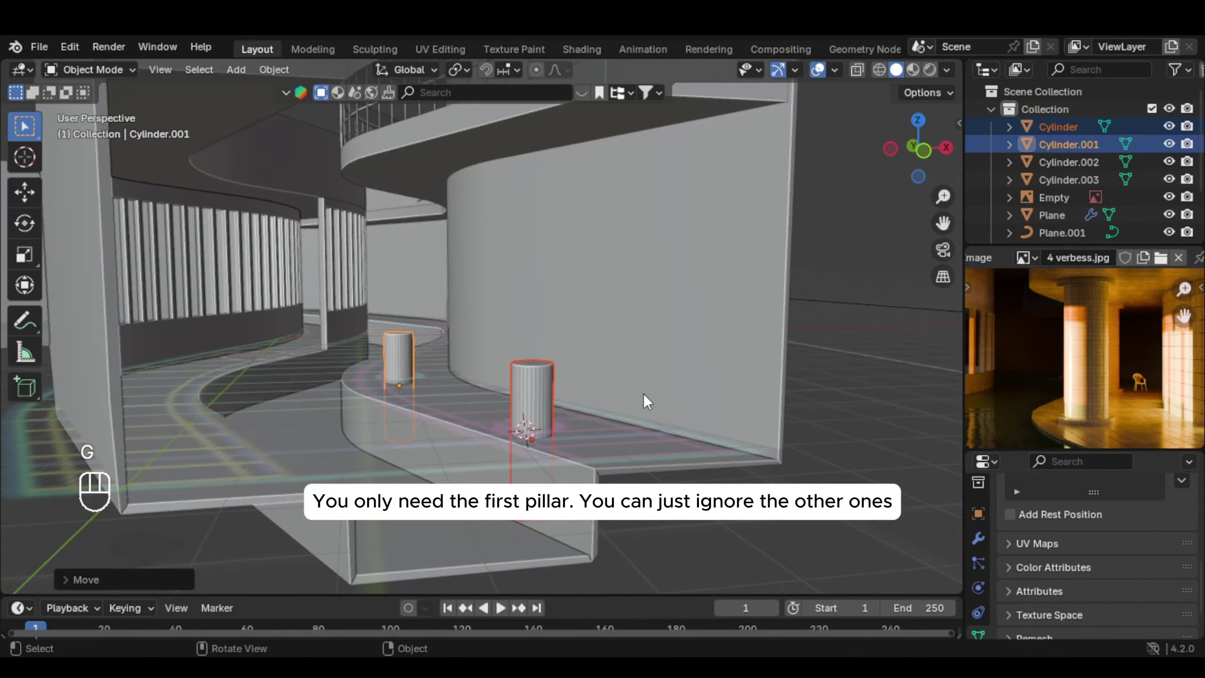
# Add two edge loops around the front pillar and spread them vertically towards its two ends
pyautogui.press('Tab')
pyautogui.scroll(-3, 508, 447)
pyautogui.keyDown('shift'); pyautogui.moveTo(501, 375); pyautogui.dragTo(492, 457, button='middle'); pyautogui.keyUp('shift')
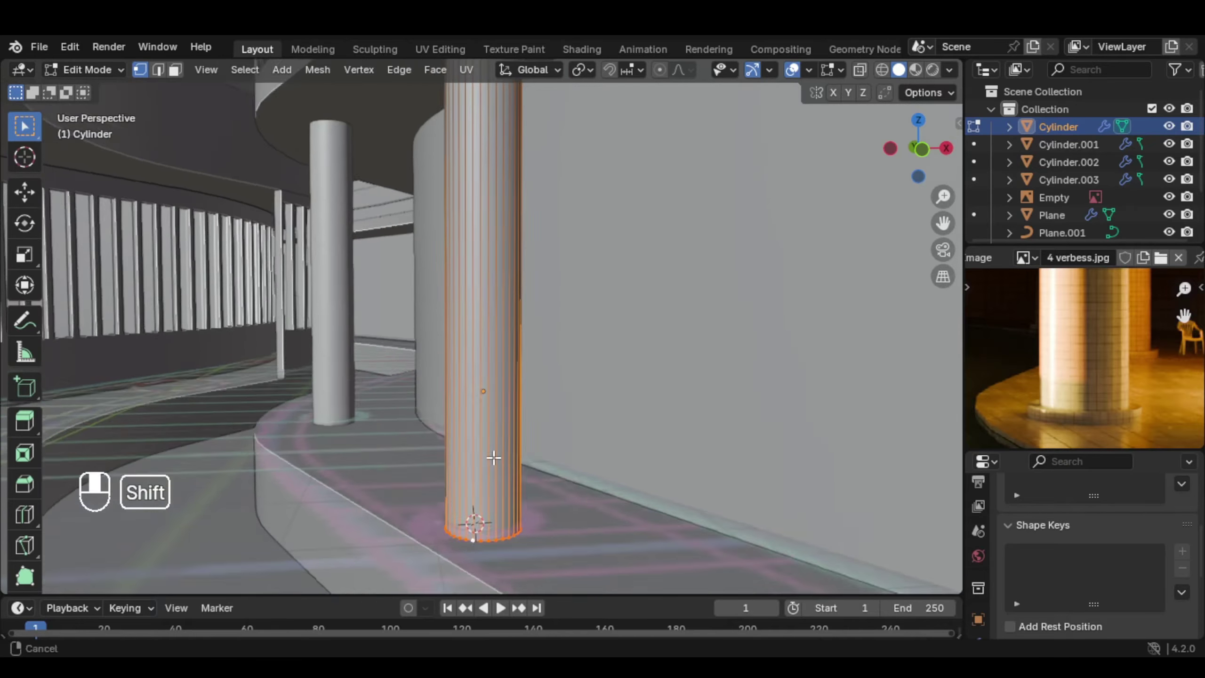
pyautogui.scroll(-2, 488, 446)
pyautogui.hotkey('ctrl', 'r')
pyautogui.click(488, 335)
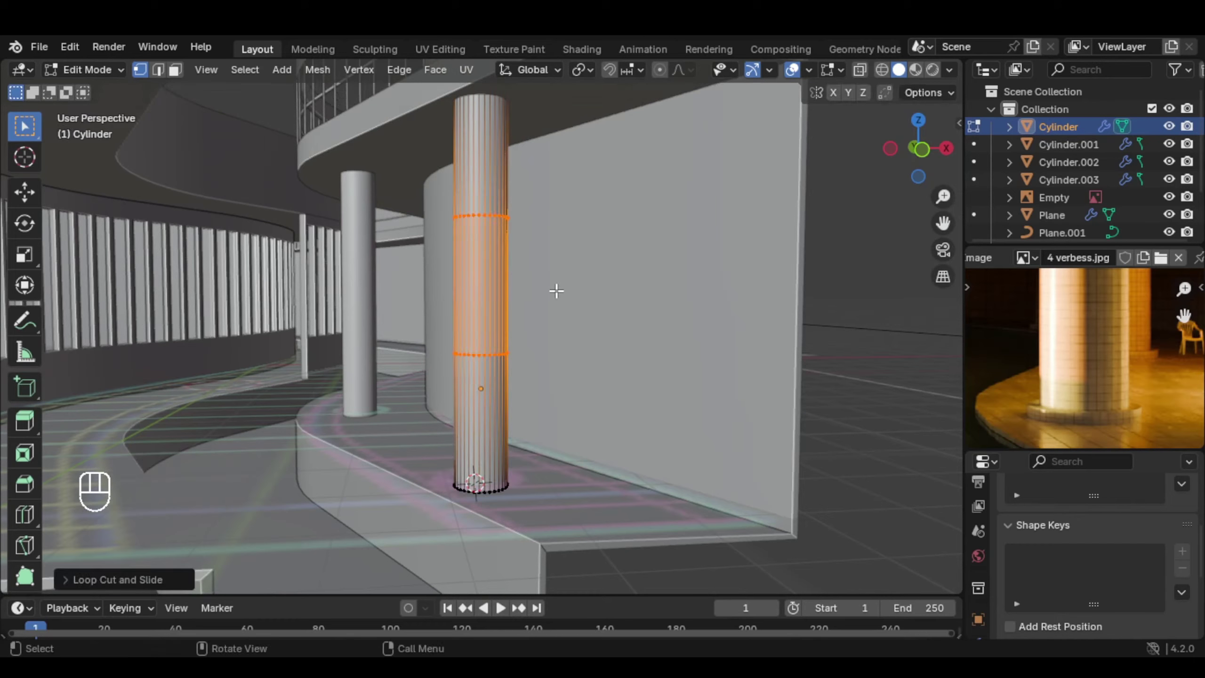
pyautogui.press('s')
pyautogui.press('z')
pyautogui.click(636, 283)
# Move the pillar's lower edge loop down about 0.2 m so it sits just above the base
pyautogui.scroll(5, 474, 456)
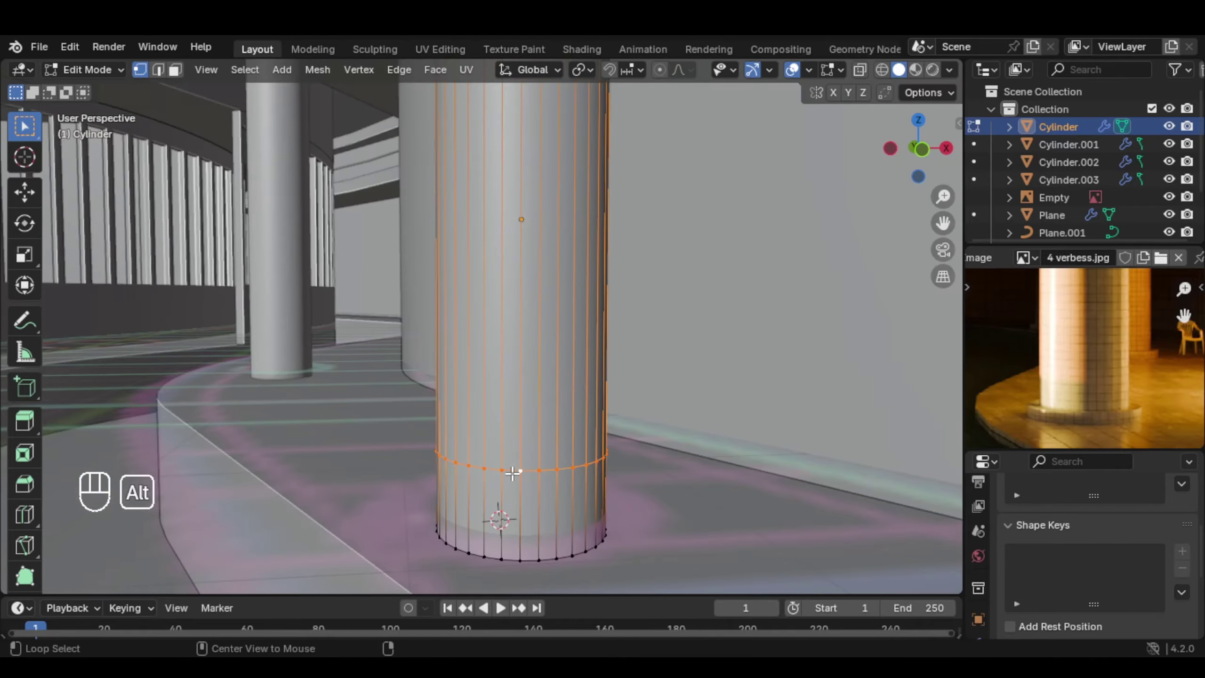
pyautogui.press('alt')
pyautogui.press('g')
pyautogui.press('z')
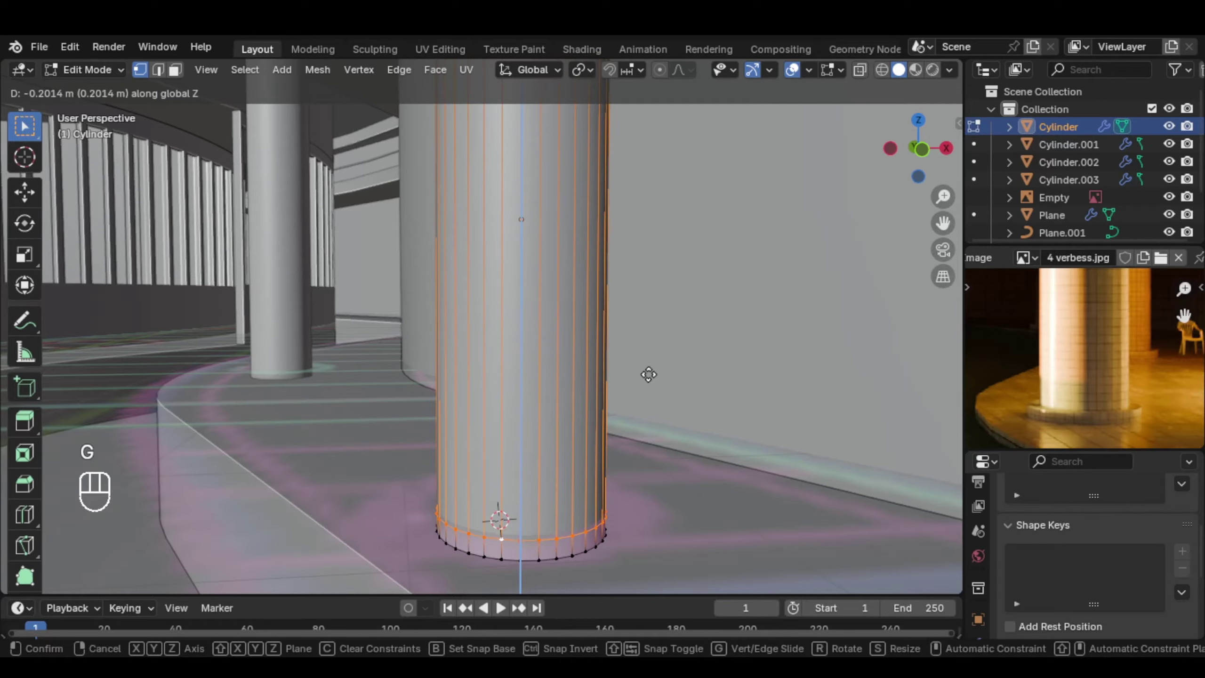
pyautogui.click(649, 376)
# Undo the last few edits made to the pillar mesh
pyautogui.moveTo(648, 375); pyautogui.dragTo(487, 311, button='middle')
pyautogui.hotkey('ctrl', 'z')
pyautogui.hotkey('ctrl', 'z')
pyautogui.hotkey('ctrl', 'z')
pyautogui.hotkey('ctrl', 'z')
pyautogui.hotkey('ctrl', 'z')
# Extrude the narrow face ring at the pillar's base and scale it outward horizontally by about 1.21, keeping its height
pyautogui.keyDown('shift'); pyautogui.moveTo(471, 252); pyautogui.dragTo(486, 383, button='middle'); pyautogui.keyUp('shift')
pyautogui.keyDown('alt'); pyautogui.click(490, 404); pyautogui.keyUp('alt')
pyautogui.scroll(3, 517, 417)
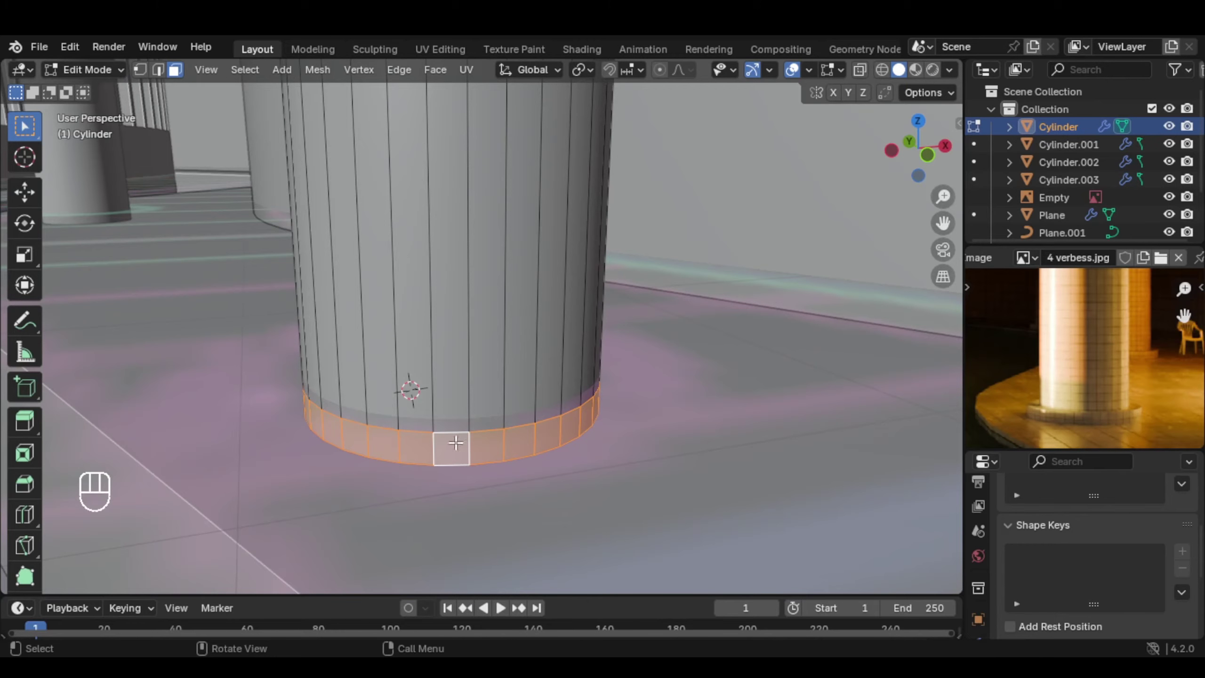
pyautogui.keyDown('alt'); pyautogui.click(462, 453); pyautogui.keyUp('alt')
pyautogui.press('e')
pyautogui.rightClick(589, 409)
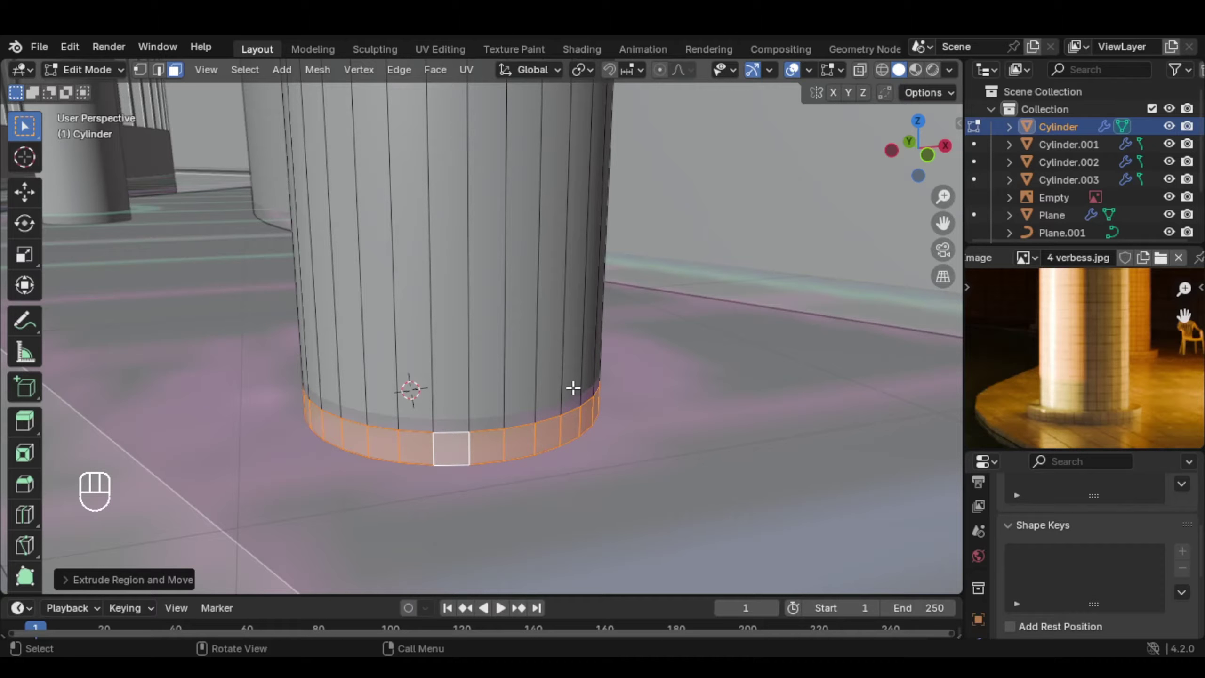
pyautogui.press('s')
pyautogui.hotkey('shift', 'z')
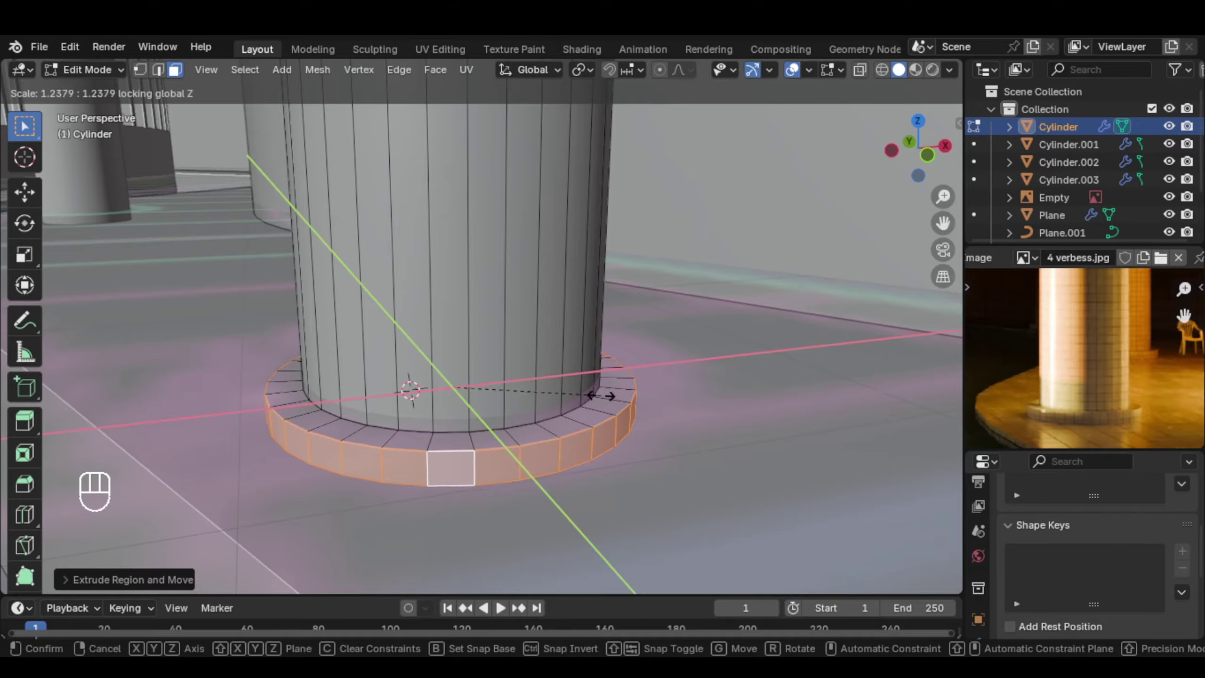
pyautogui.press('ctrl')
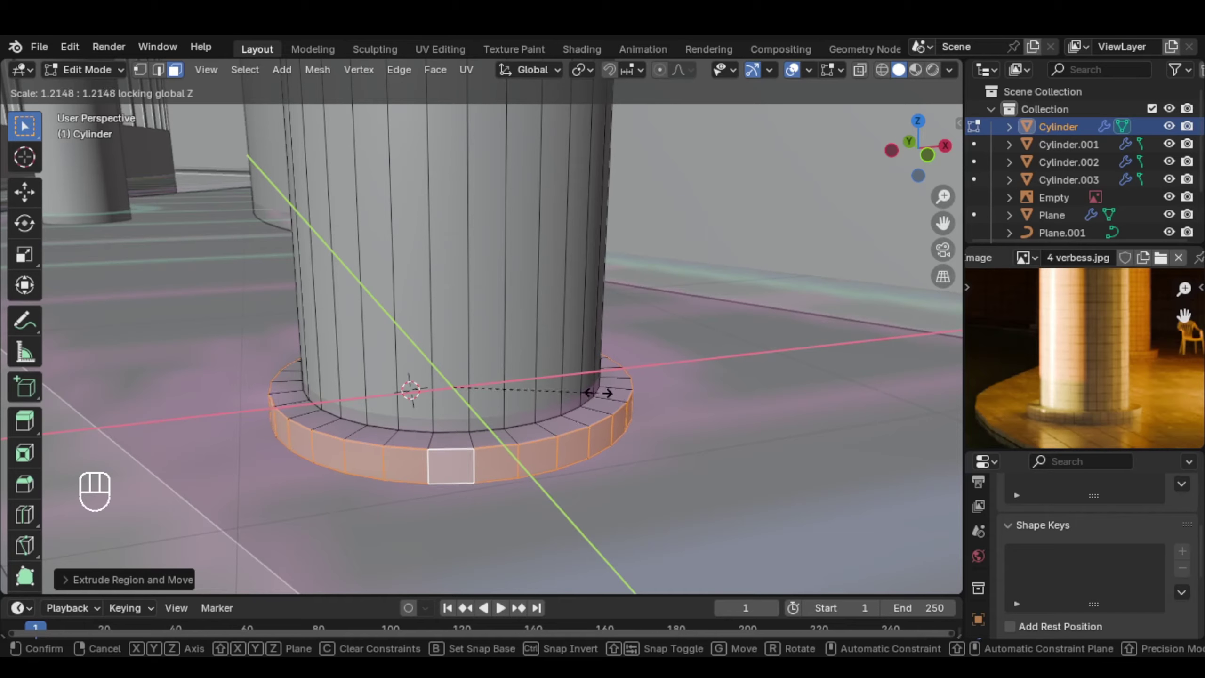
pyautogui.click(597, 394)
# Extrude the narrow face ring at the pillar's upper end, scale it outward horizontally, and leave mesh editing
pyautogui.moveTo(598, 395); pyautogui.dragTo(590, 218, button='middle')
pyautogui.press('Tab')
pyautogui.press('Tab')
pyautogui.keyDown('alt'); pyautogui.click(590, 218); pyautogui.keyUp('alt')
pyautogui.press('e')
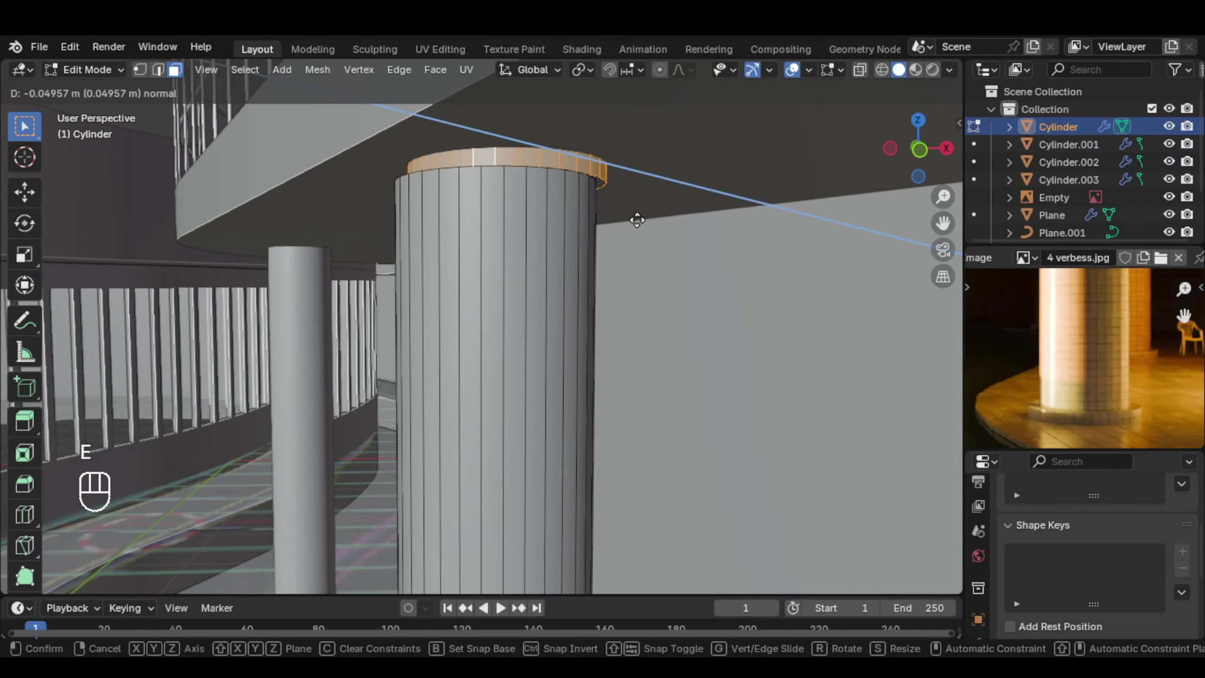
pyautogui.rightClick(624, 210)
pyautogui.press('s')
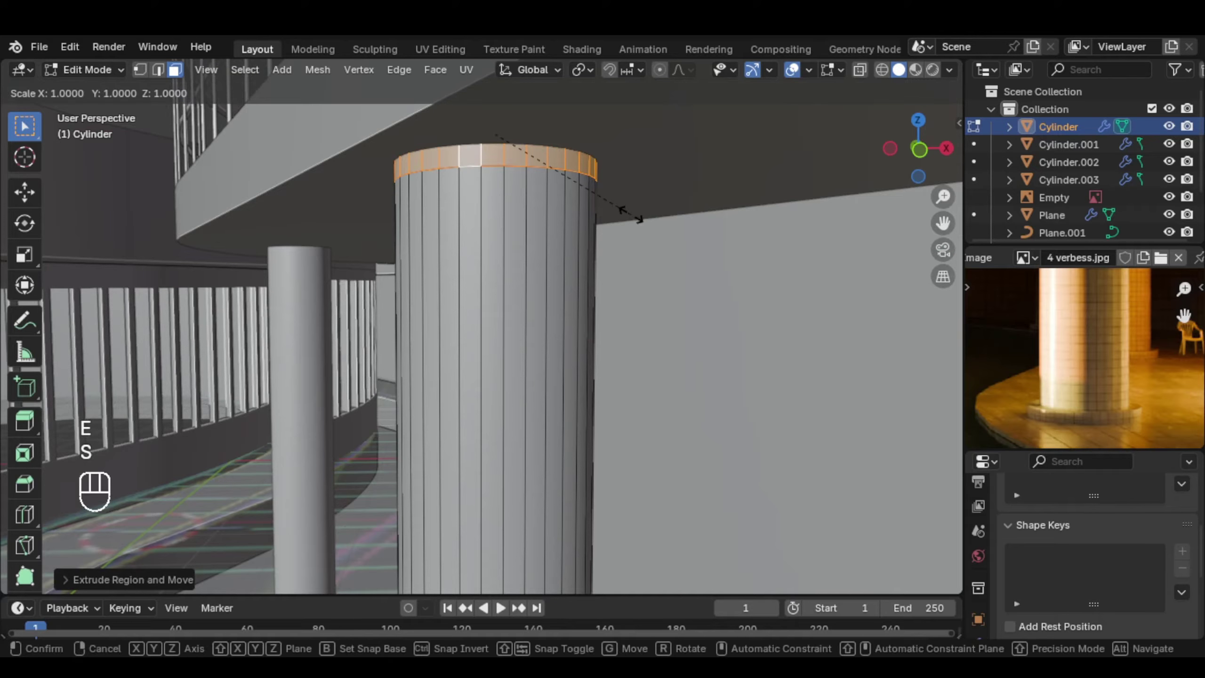
pyautogui.hotkey('shift', 'z')
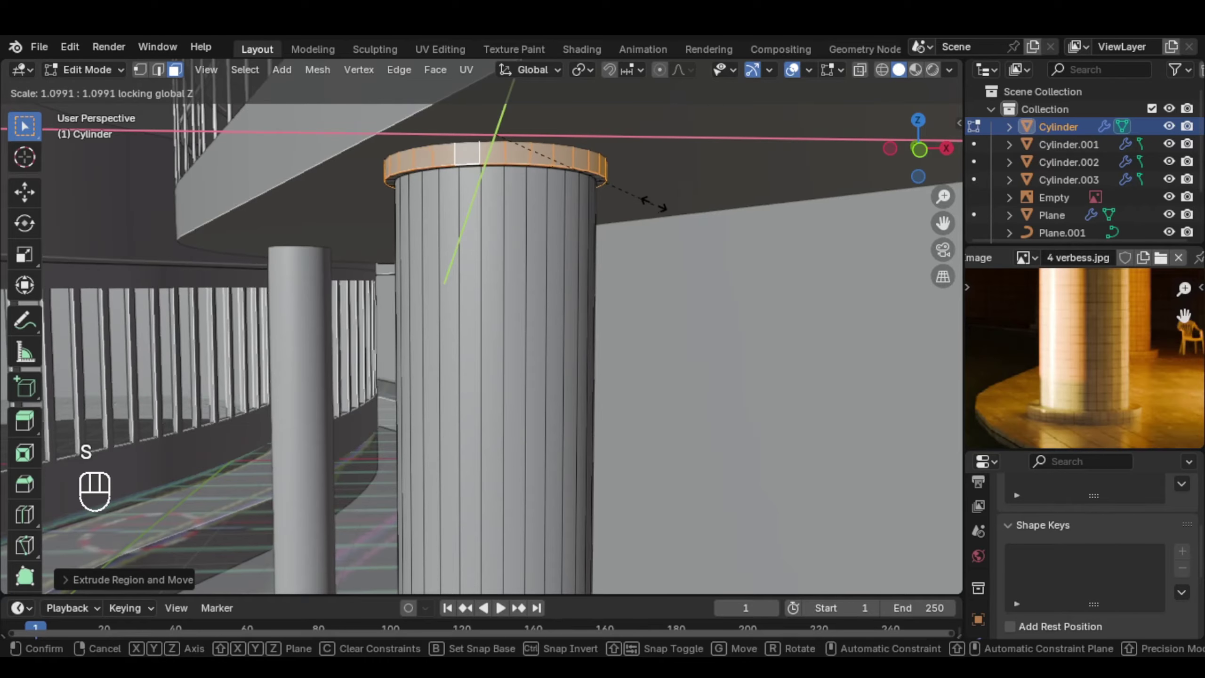
pyautogui.click(679, 198)
pyautogui.keyDown('shift'); pyautogui.moveTo(626, 166); pyautogui.dragTo(629, 284, button='middle'); pyautogui.keyUp('shift')
pyautogui.press('Tab')
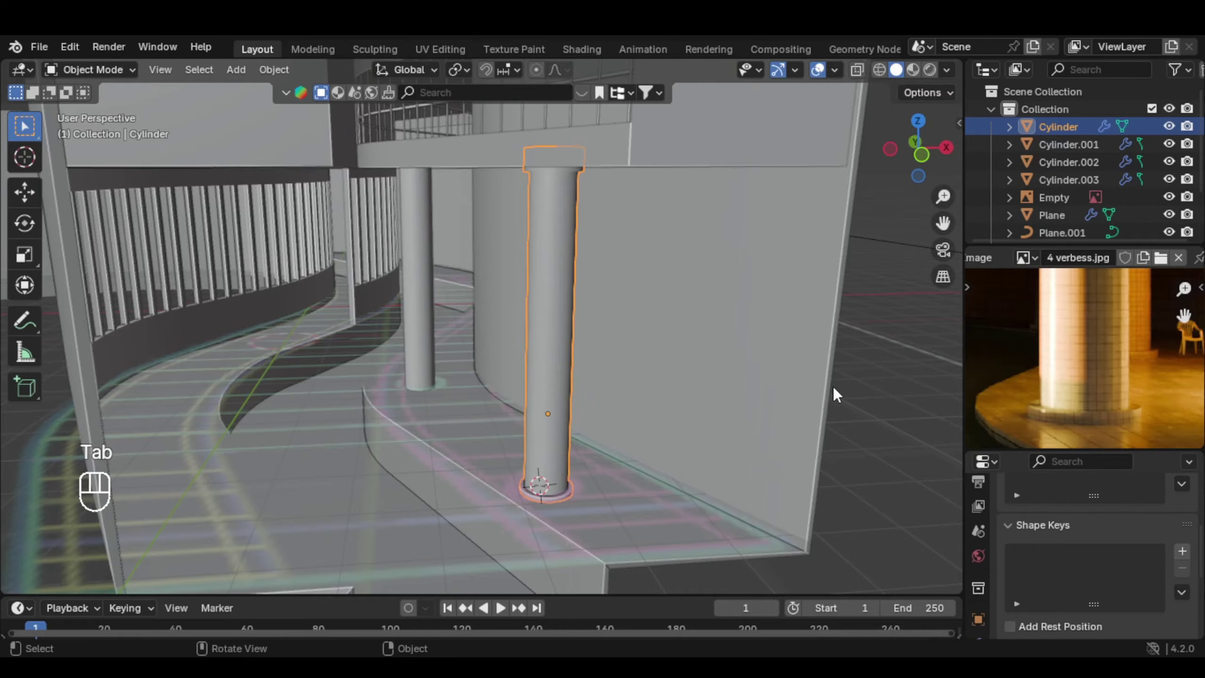
# Turn on see-through display and delete the three plain pillars, keeping only the detailed one
pyautogui.moveTo(833, 387); pyautogui.dragTo(626, 351, button='middle')
pyautogui.hotkey('alt', 'z')
pyautogui.press('x')
pyautogui.click(518, 445)
pyautogui.keyDown('shift'); pyautogui.moveTo(518, 445); pyautogui.dragTo(577, 419, button='middle'); pyautogui.keyUp('shift')
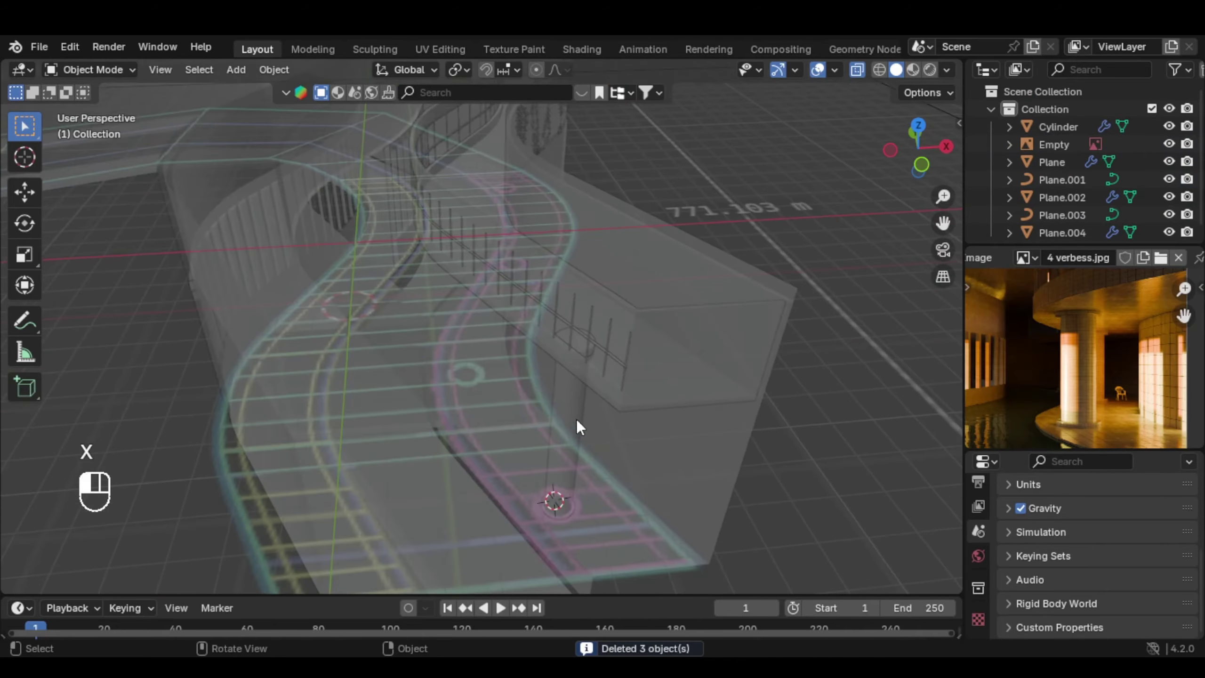
# Duplicate the detailed pillar in top view and place the copy on the ground plan's next pillar circle
pyautogui.click(586, 356)
pyautogui.press('KP_7')
pyautogui.scroll(-2, 586, 356)
pyautogui.keyDown('shift'); pyautogui.moveTo(605, 333); pyautogui.dragTo(569, 503, button='middle'); pyautogui.keyUp('shift')
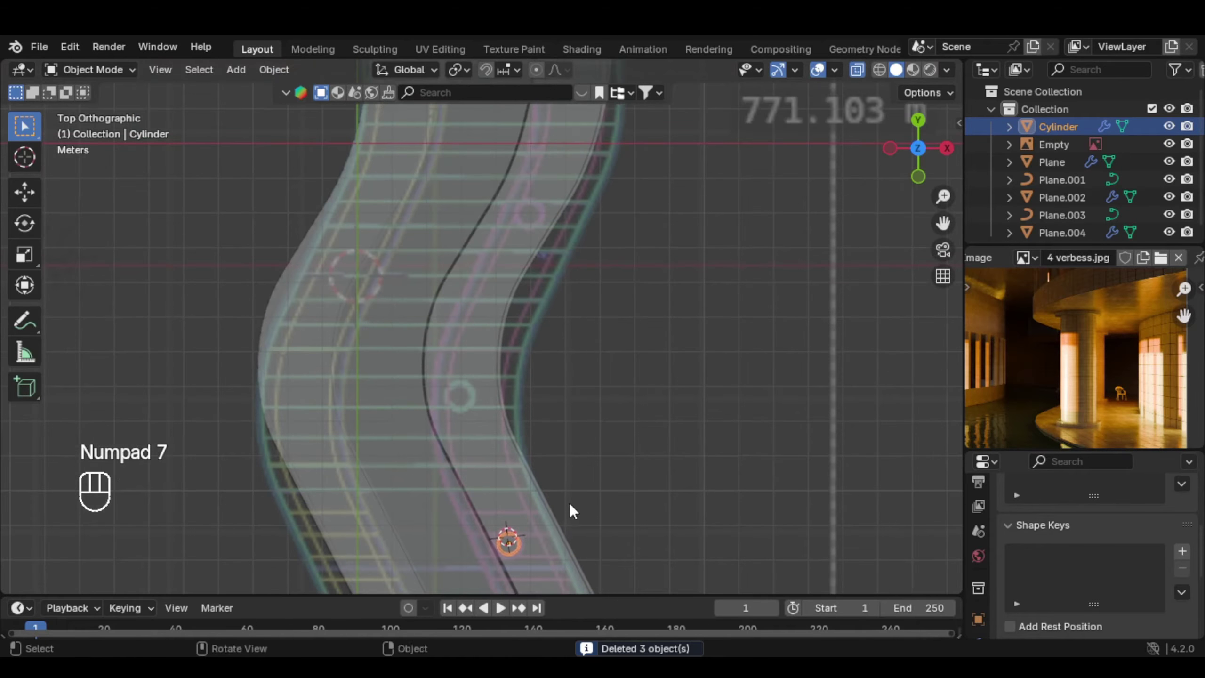
pyautogui.hotkey('shift', 'd')
pyautogui.click(532, 280)
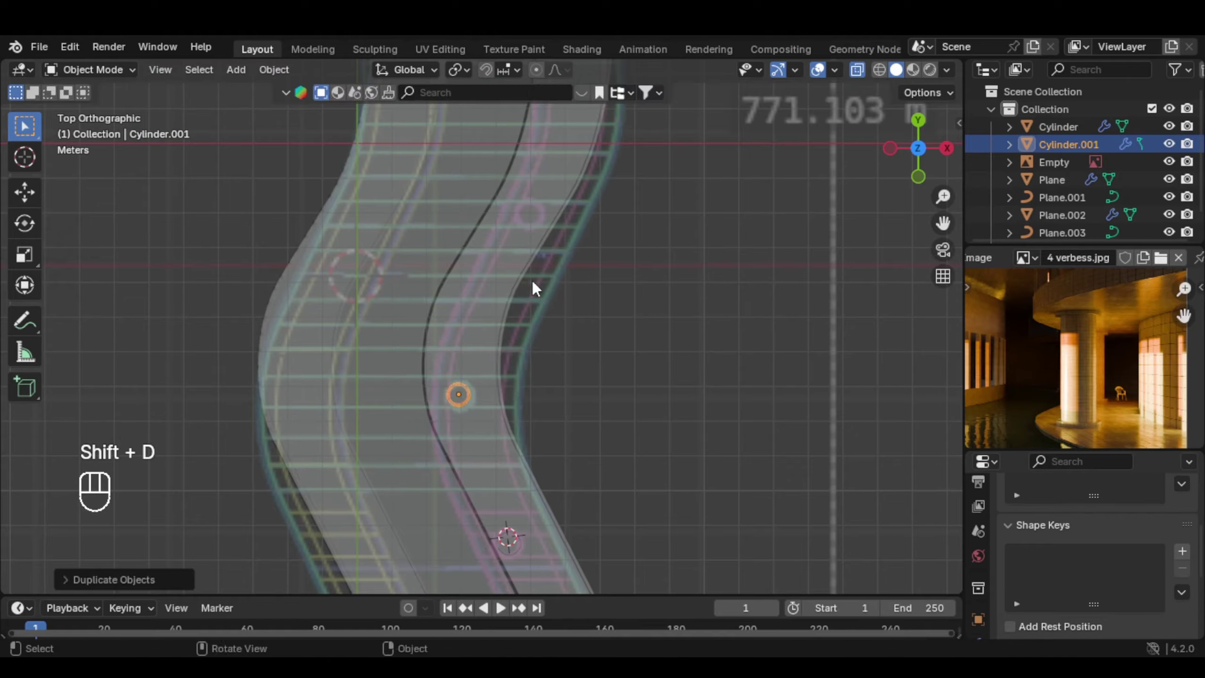
# Duplicate the pillar twice more along the walkway, placing the copies at the plan's following two pillar circles
pyautogui.keyDown('shift'); pyautogui.moveTo(532, 281); pyautogui.dragTo(504, 489, button='middle'); pyautogui.keyUp('shift')
pyautogui.hotkey('shift', 'd')
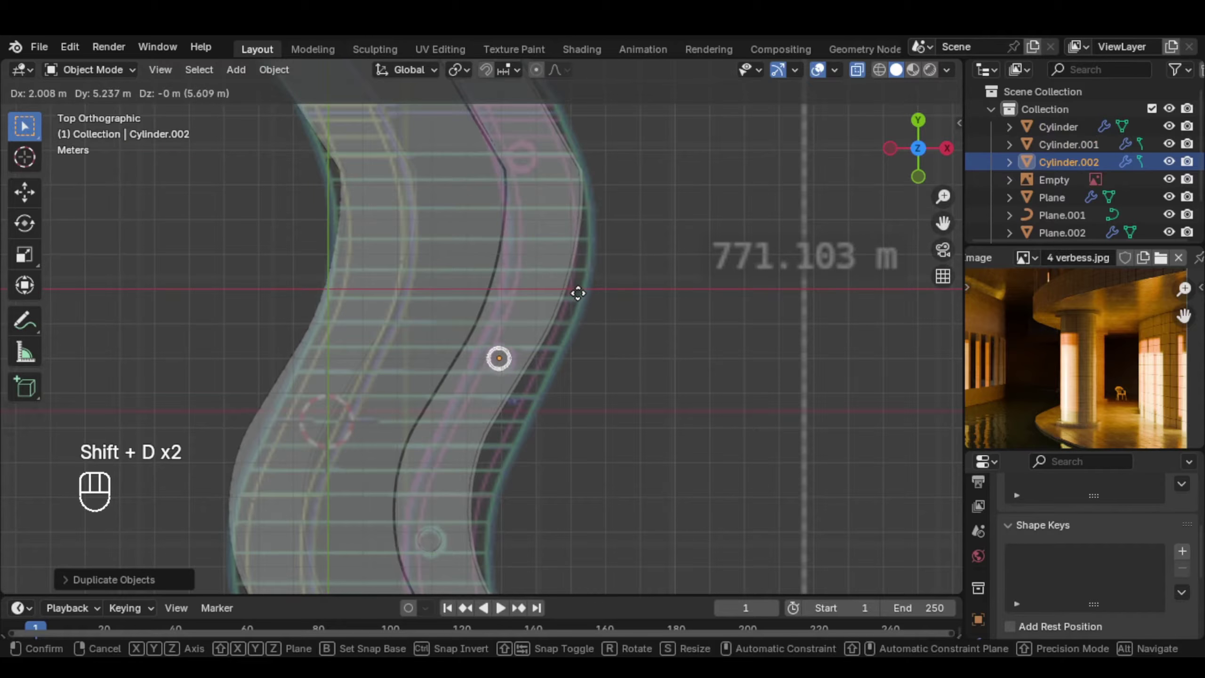
pyautogui.click(578, 293)
pyautogui.keyDown('shift'); pyautogui.moveTo(546, 391); pyautogui.dragTo(523, 490, button='middle'); pyautogui.keyUp('shift')
pyautogui.hotkey('shift', 'd')
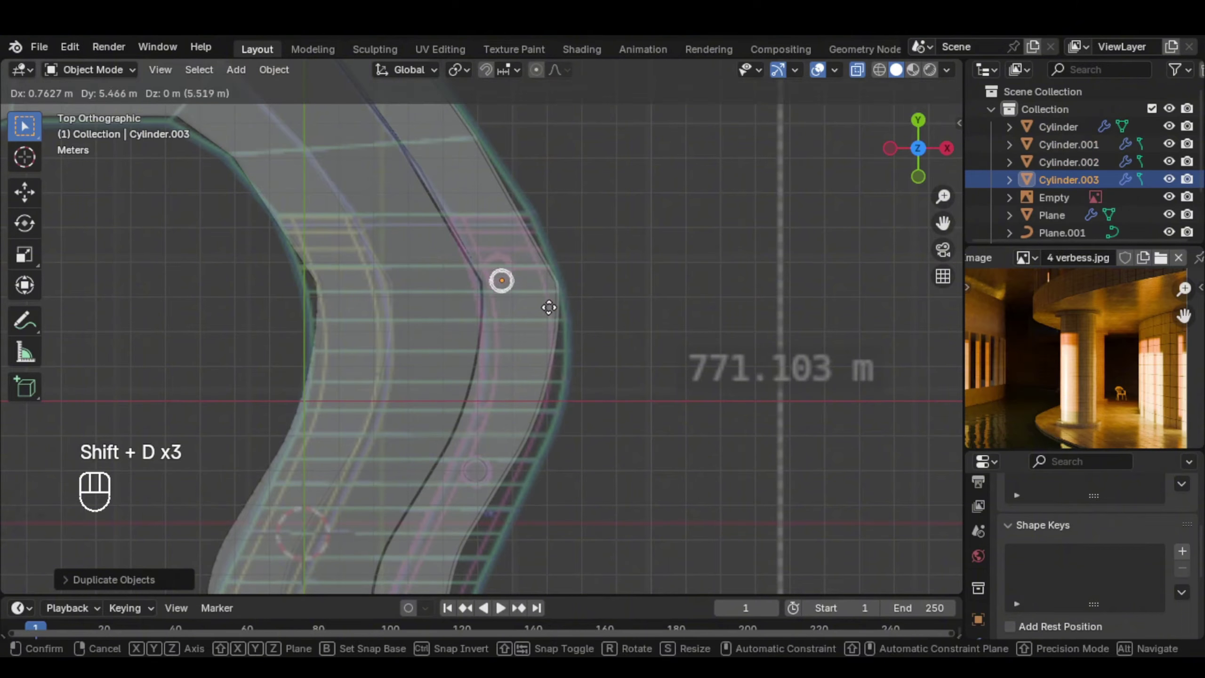
pyautogui.click(543, 295)
# Select the front edge of the pool floor in the hall mesh and snap the 3D cursor to it
pyautogui.scroll(-3, 508, 306)
pyautogui.moveTo(508, 306); pyautogui.dragTo(511, 444, button='middle')
pyautogui.moveTo(1082, 372); pyautogui.dragTo(1009, 350, button='middle')
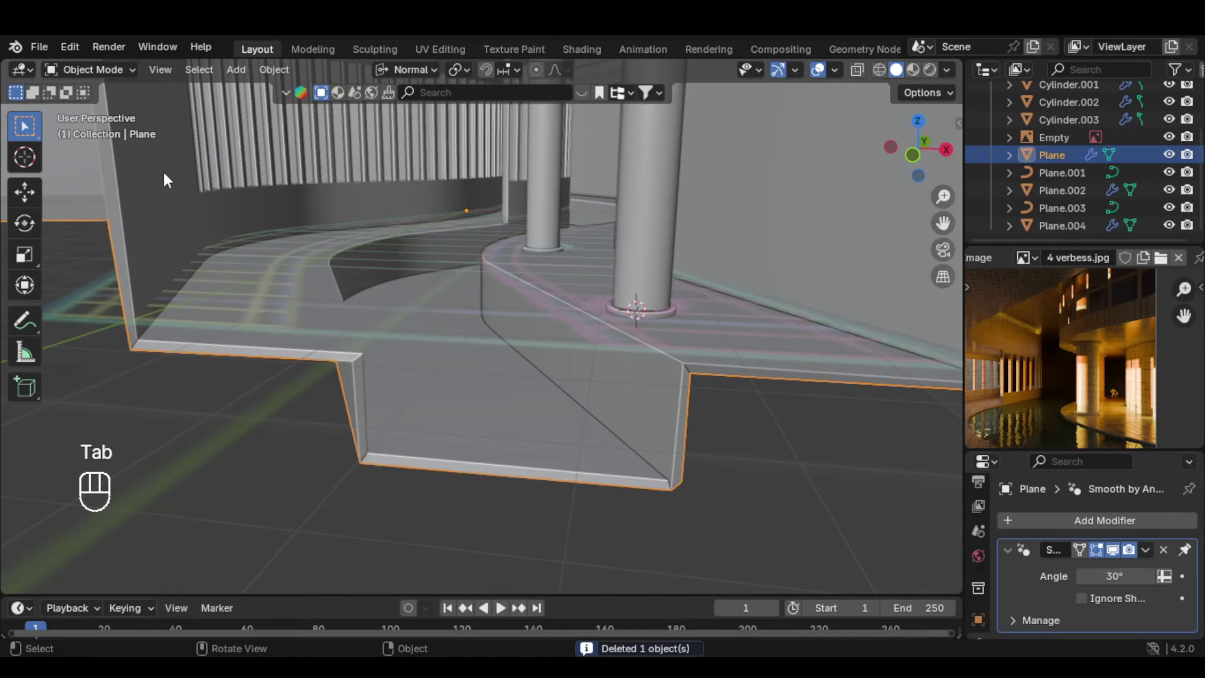
pyautogui.press('Tab')
pyautogui.moveTo(411, 375); pyautogui.dragTo(322, 363, button='middle')
pyautogui.click(325, 375)
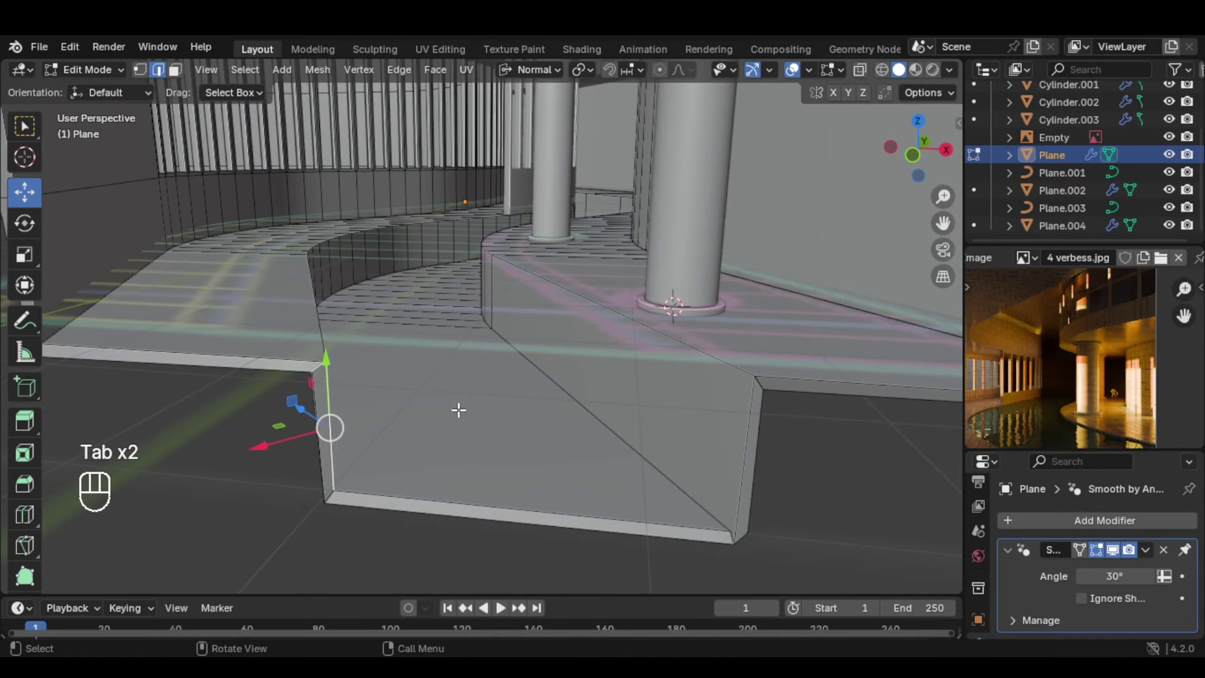
pyautogui.click(485, 496)
pyautogui.hotkey('shift', 's')
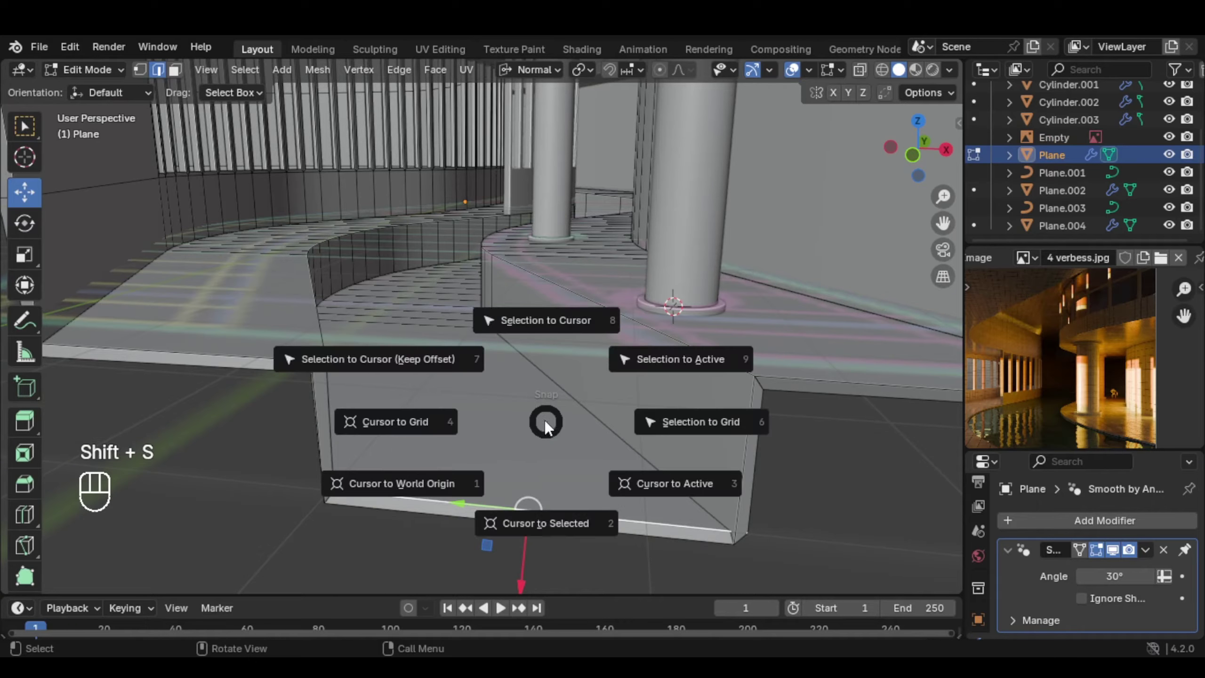
pyautogui.click(527, 524)
# Leave mesh editing, add a plane at the 3D cursor and raise it vertically into the pool basin
pyautogui.press('Tab')
pyautogui.hotkey('shift', 'a')
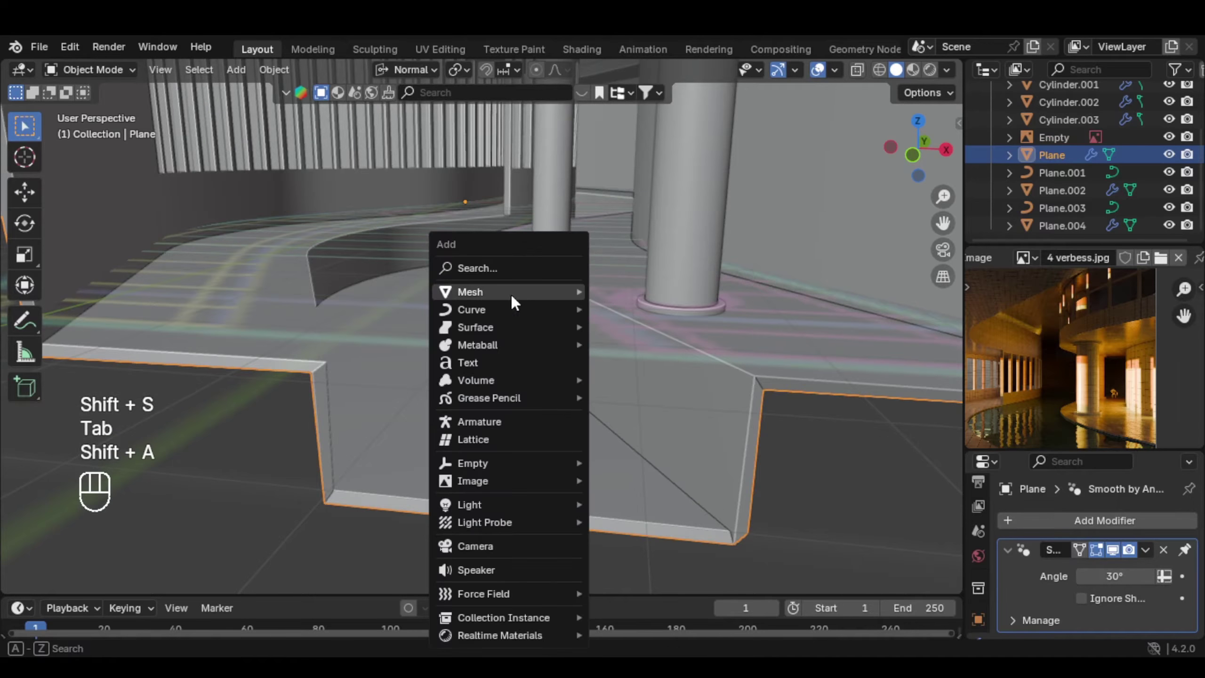
pyautogui.moveTo(515, 292)
pyautogui.click(622, 290)
pyautogui.press('g')
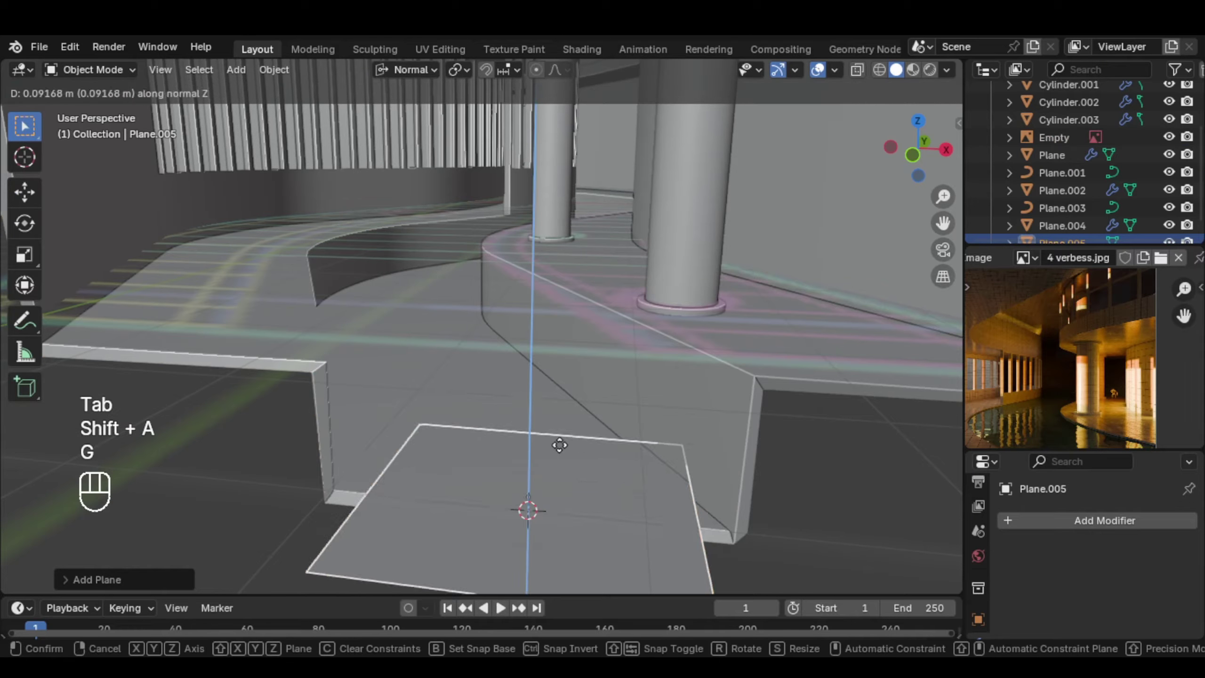
pyautogui.click(563, 350)
# Rotate the new plane in top view to match the pool's slanted direction and move it between the pool walls
pyautogui.press('KP_7')
pyautogui.scroll(-2, 563, 351)
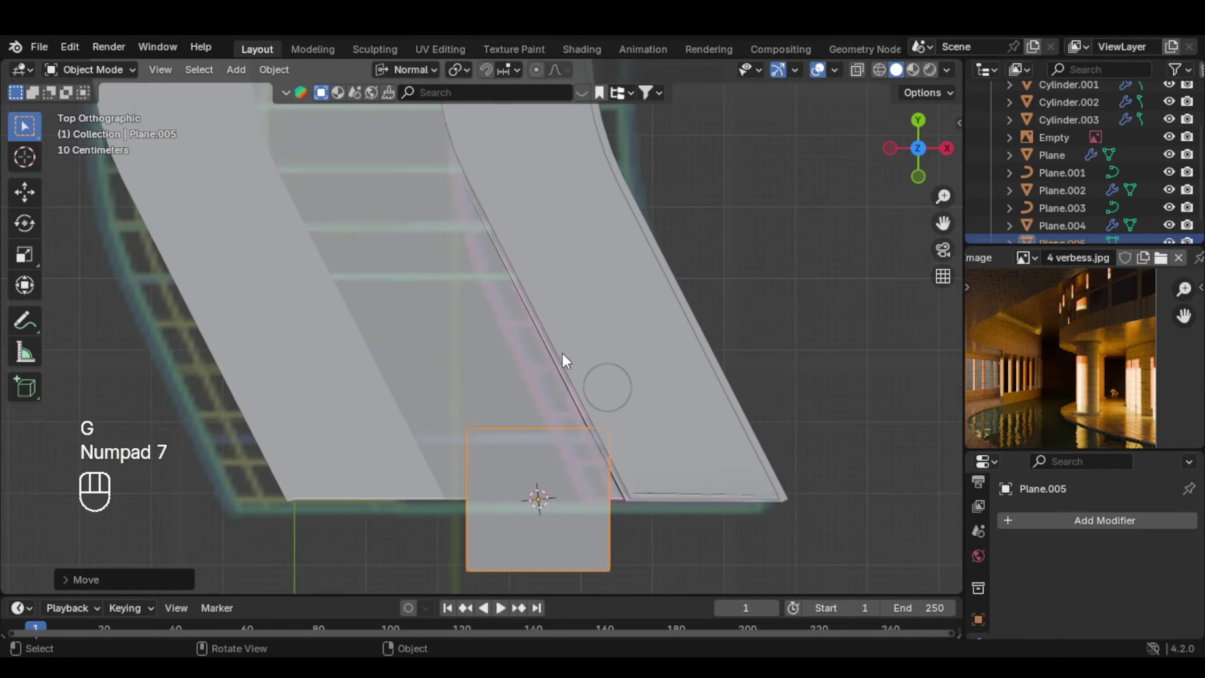
pyautogui.keyDown('shift'); pyautogui.scroll(-3, 562, 353); pyautogui.keyUp('shift')
pyautogui.press('r')
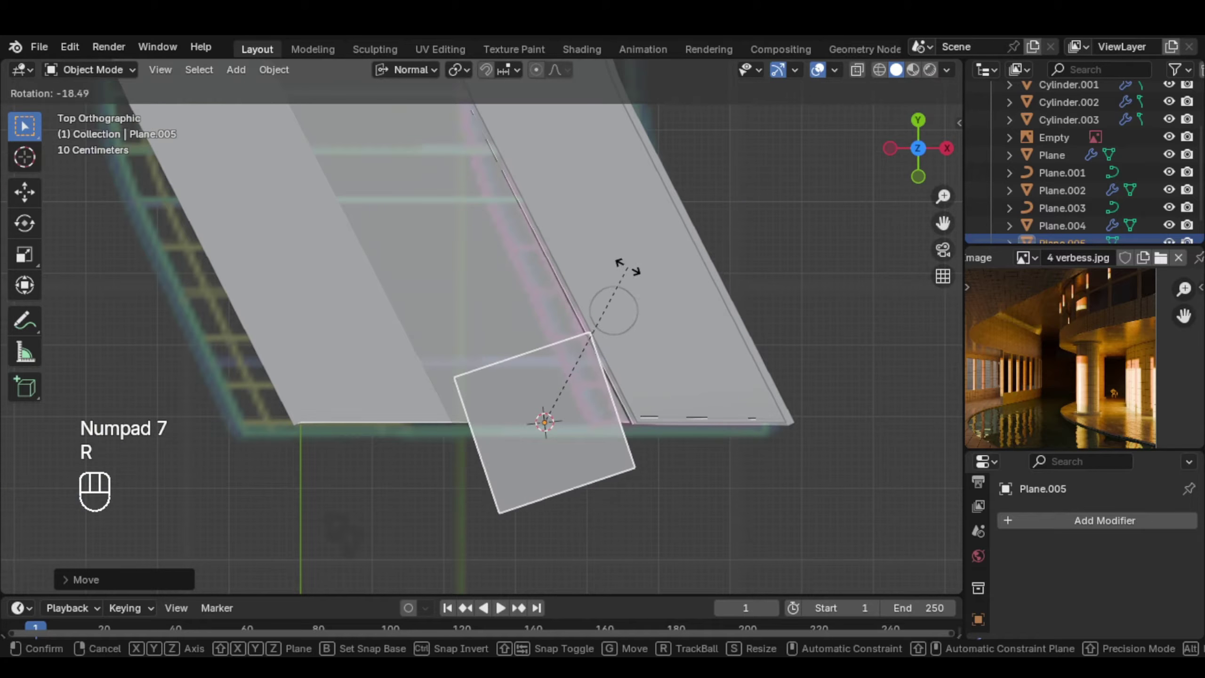
pyautogui.click(597, 275)
pyautogui.press('g')
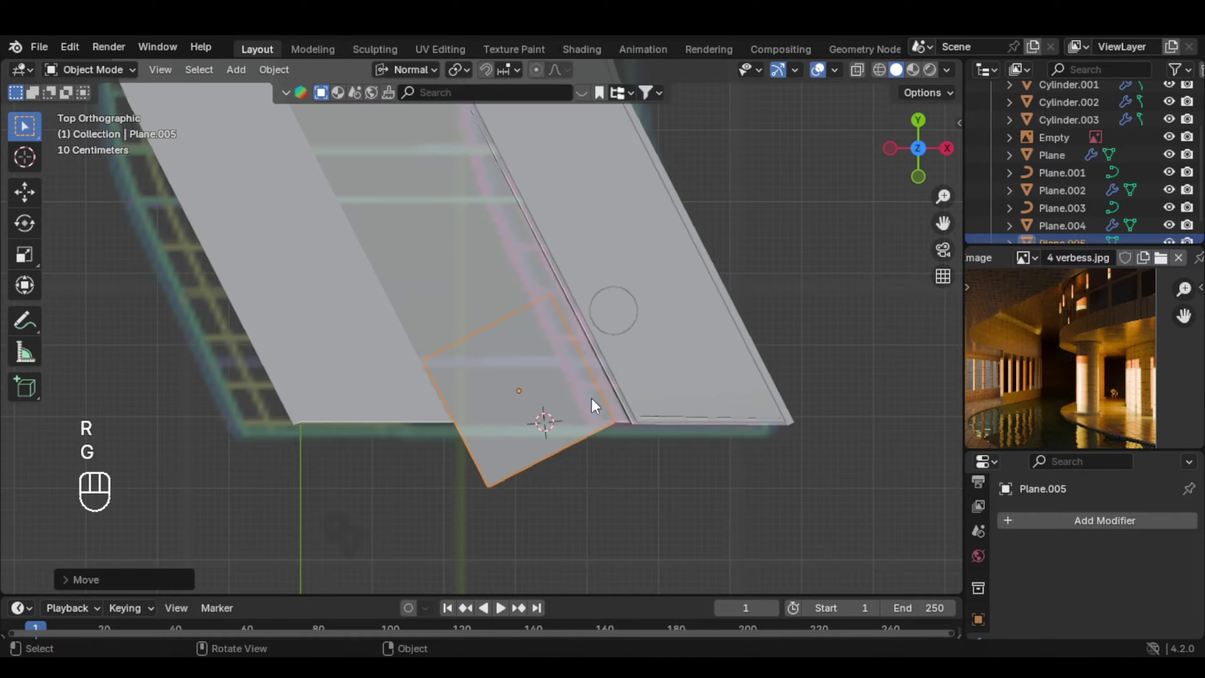
pyautogui.click(591, 397)
# Scale up the plane to span the pool's width and reposition it at the front end
pyautogui.press('s')
pyautogui.press('s')
pyautogui.click(662, 386)
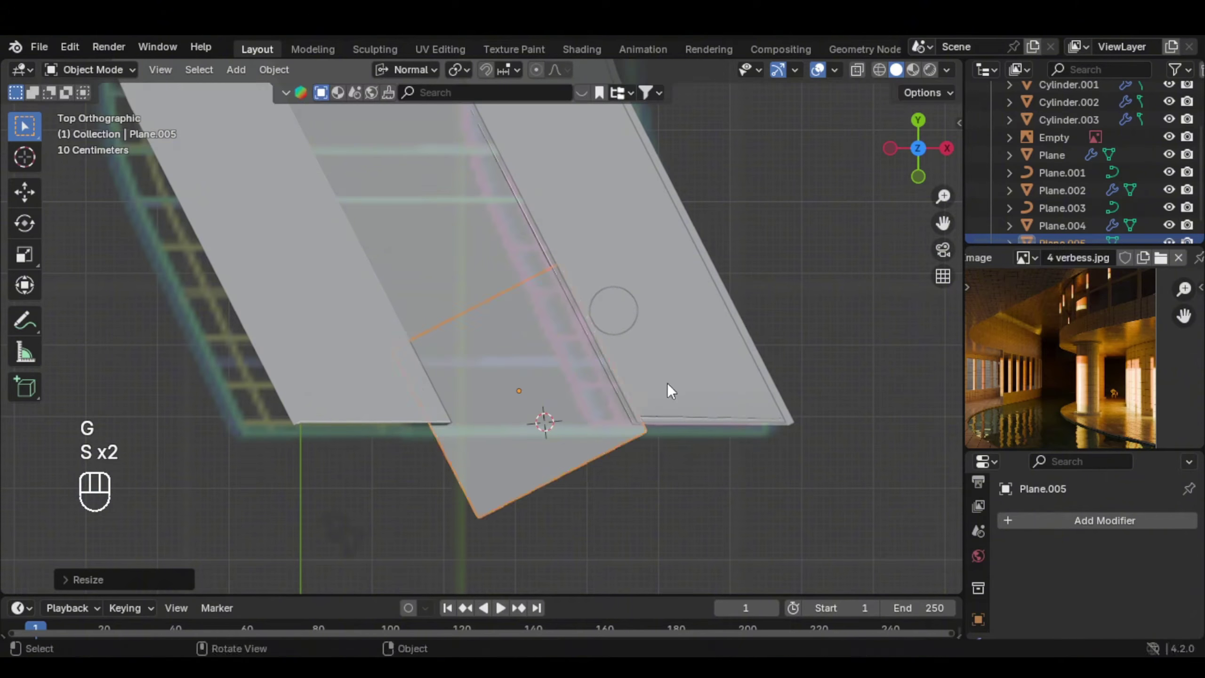
pyautogui.press('g')
pyautogui.click(661, 374)
pyautogui.scroll(-4, 661, 379)
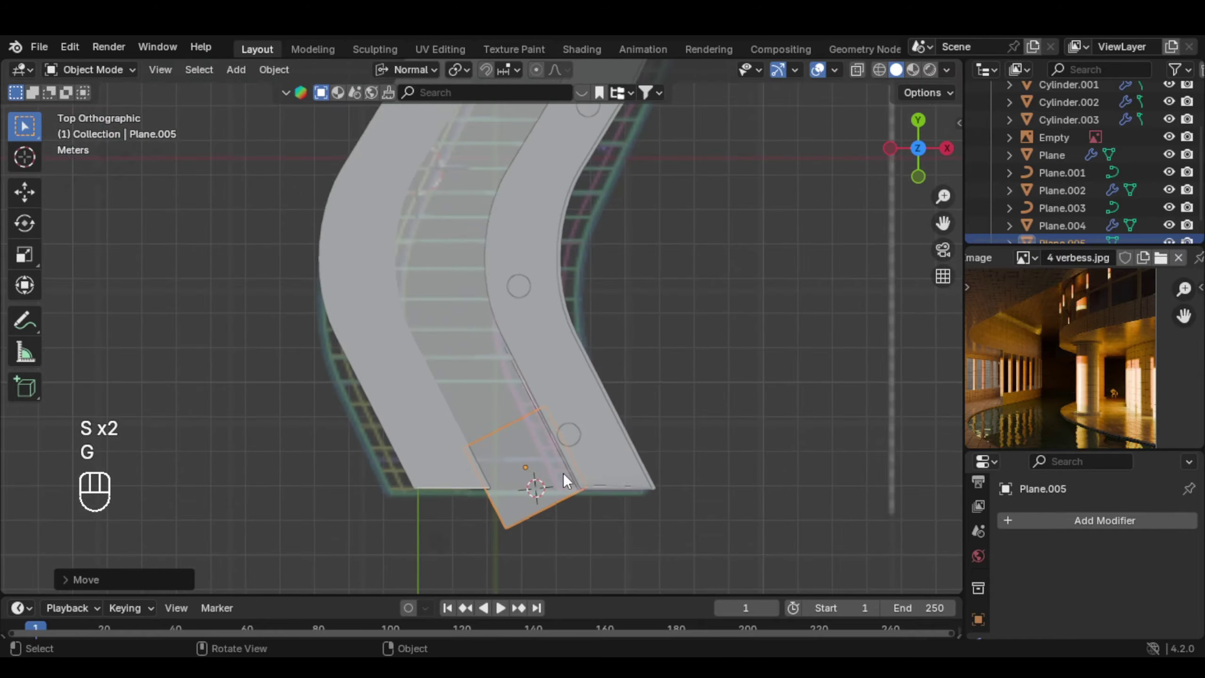
pyautogui.scroll(5, 509, 462)
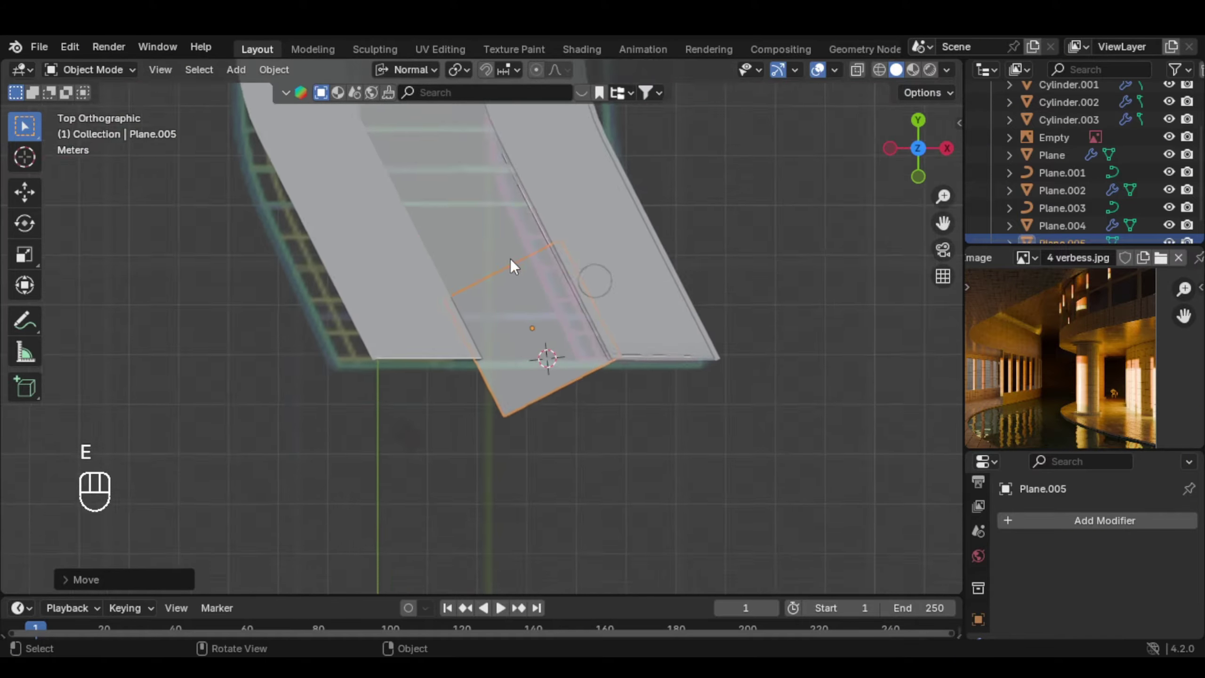
# Edit the plane's mesh and scale all of it slightly larger so it overlaps the pool walls
pyautogui.press('Tab')
pyautogui.scroll(2, 522, 340)
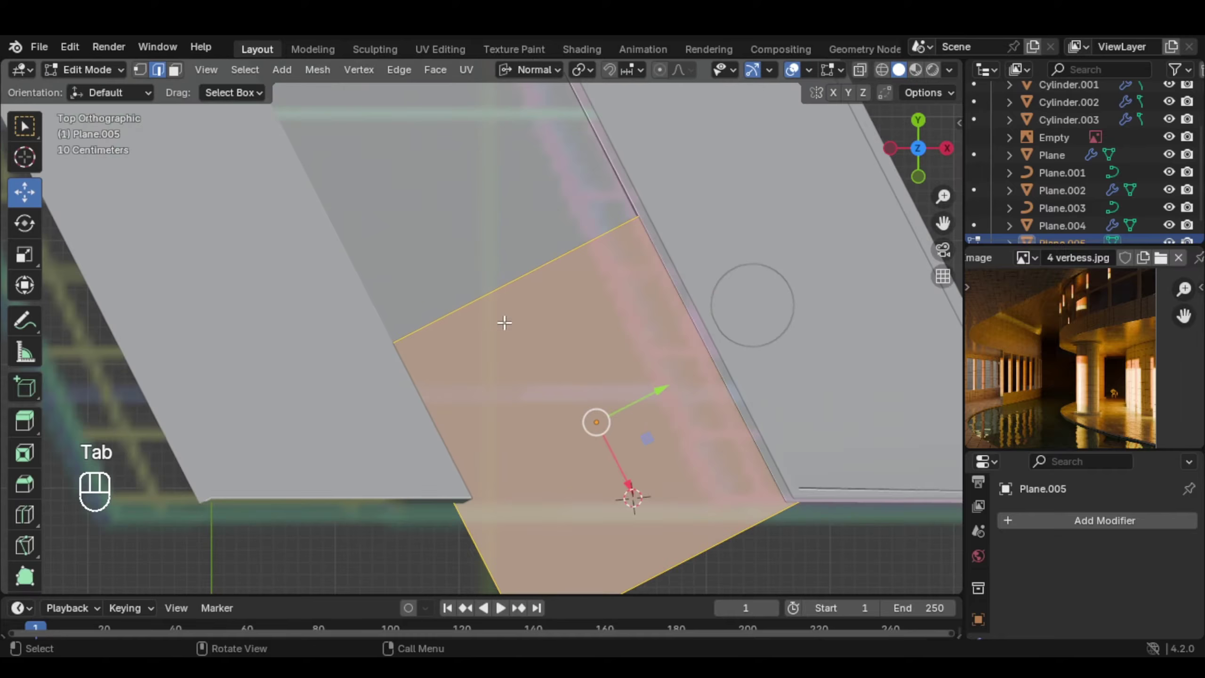
pyautogui.scroll(-3, 500, 287)
pyautogui.click(502, 298)
pyautogui.press('a')
pyautogui.press('s')
pyautogui.press('KP_7')
pyautogui.scroll(3, 493, 295)
# Extrude the plane's far edge along the pool's straight part in two sections, using see-through display
pyautogui.click(457, 236)
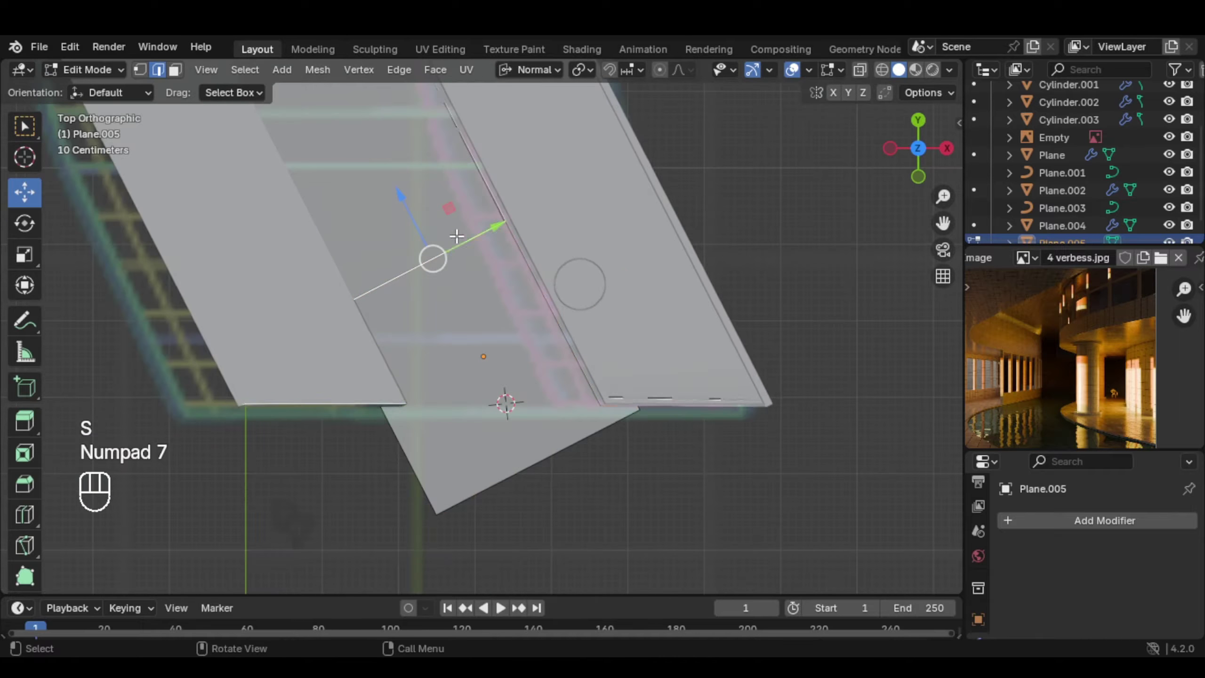
pyautogui.scroll(-3, 452, 251)
pyautogui.hotkey('alt', 'z')
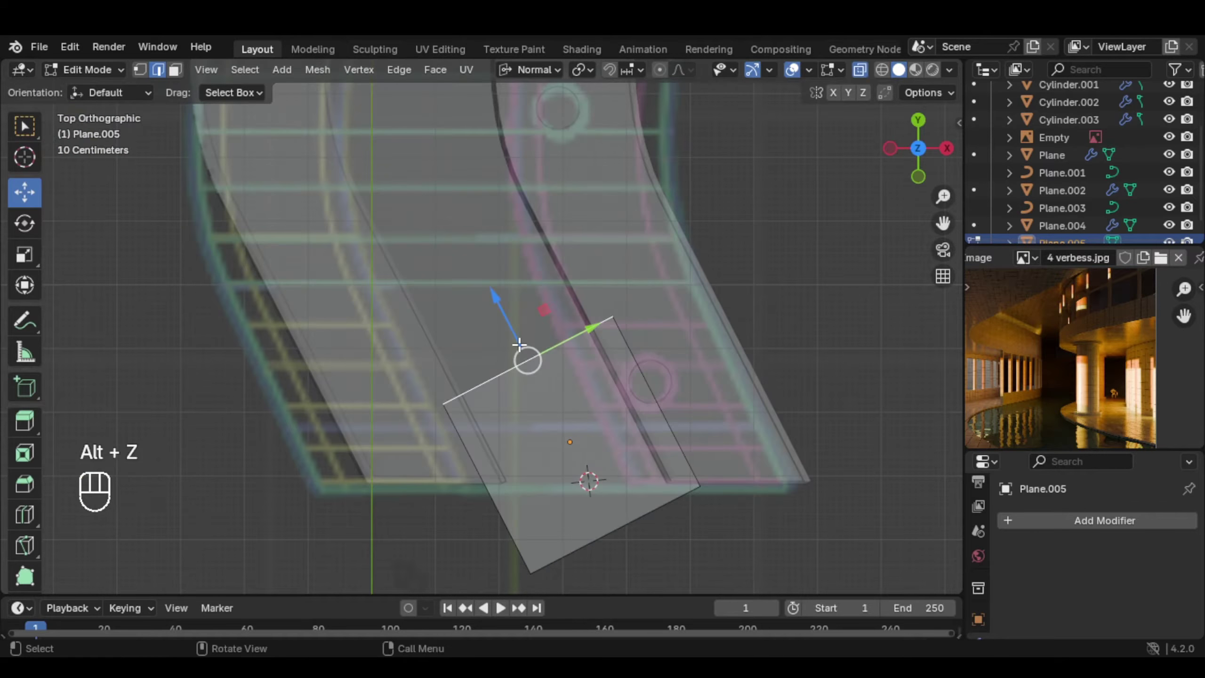
pyautogui.keyDown('shift'); pyautogui.moveTo(507, 296); pyautogui.dragTo(541, 436, button='middle'); pyautogui.keyUp('shift')
pyautogui.press('e')
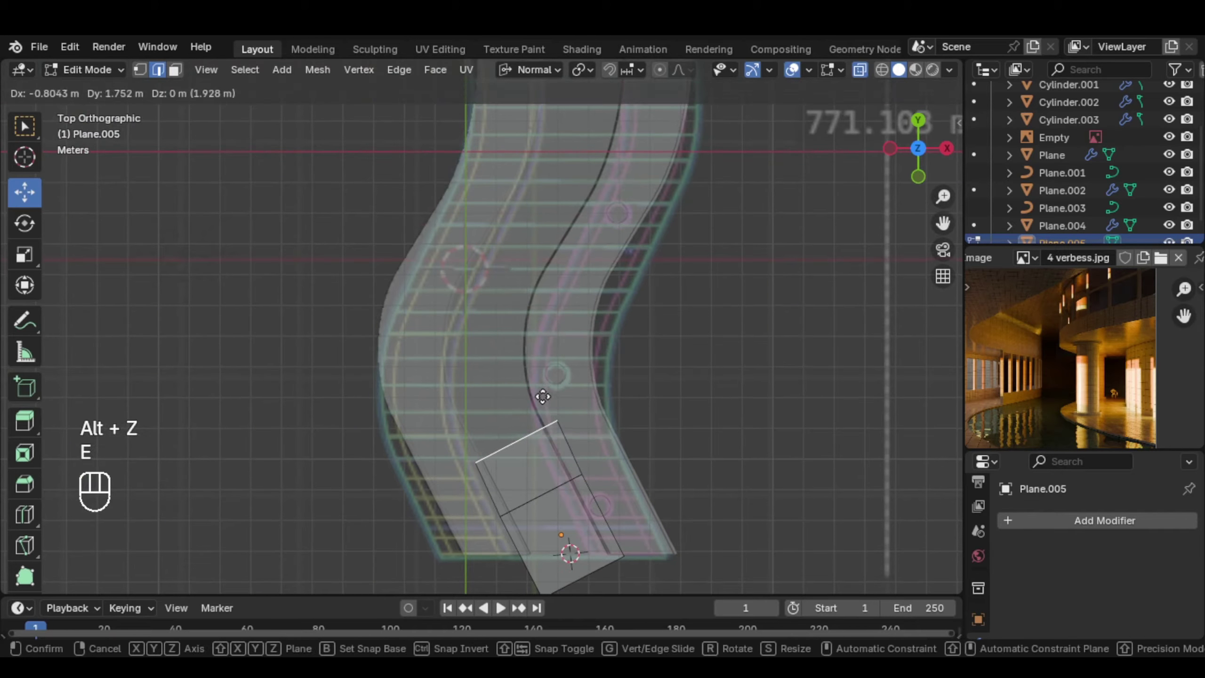
pyautogui.click(537, 393)
pyautogui.press('e')
pyautogui.click(511, 331)
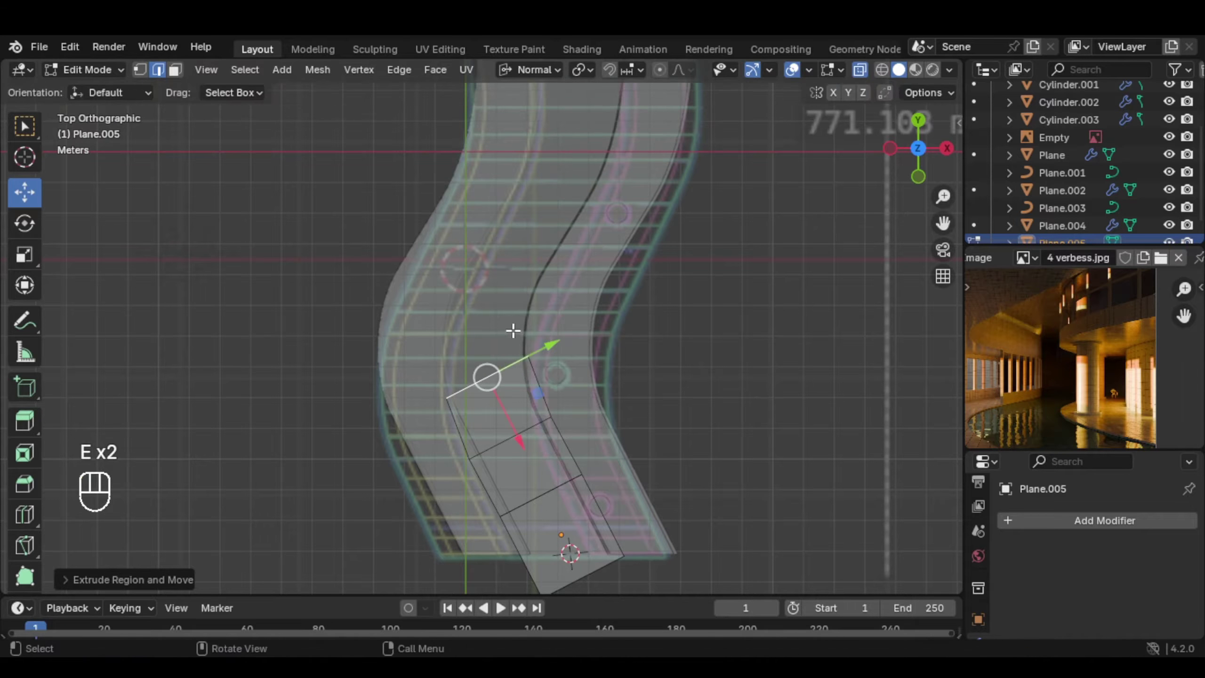
# Extrude the water plane's leading edge around the pool's first bend in two sections, rotating and moving it to follow the curve
pyautogui.press('e')
pyautogui.click(535, 237)
pyautogui.press('r')
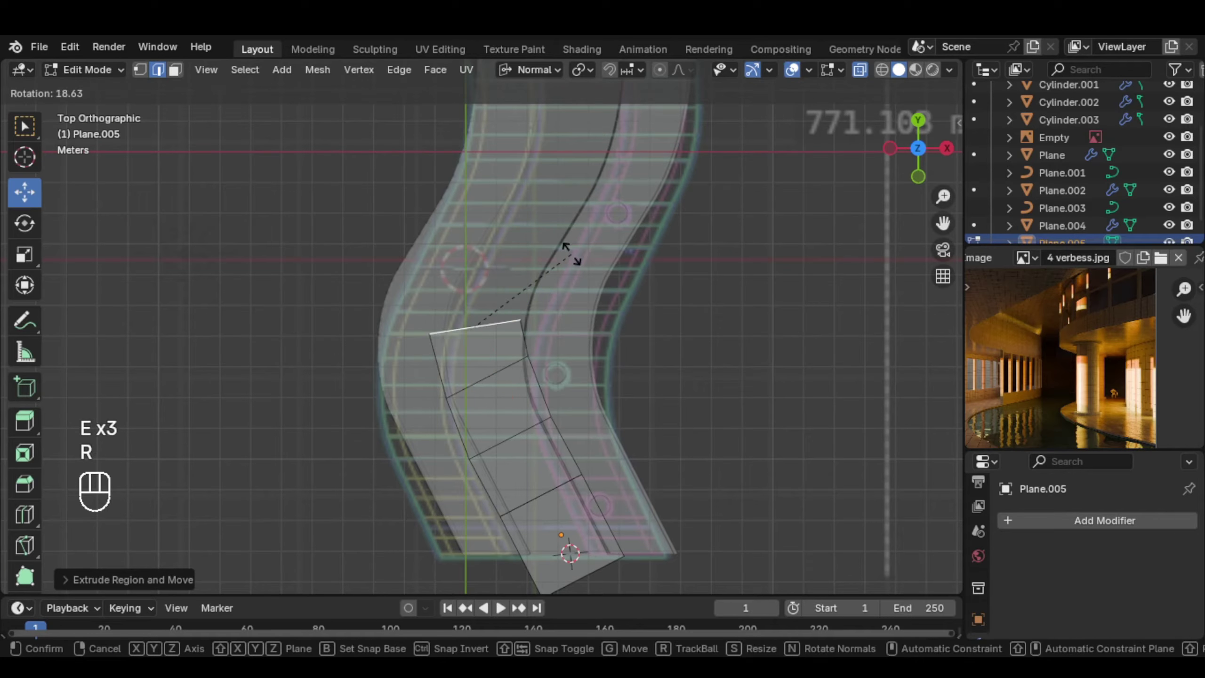
pyautogui.click(569, 250)
pyautogui.press('g')
pyautogui.click(580, 285)
pyautogui.press('g')
pyautogui.click(586, 304)
pyautogui.press('e')
pyautogui.click(608, 210)
# Rotate and reposition the leading edge, and extrude it in three more sections along the pool's S-curve
pyautogui.keyDown('shift'); pyautogui.moveTo(608, 210); pyautogui.dragTo(584, 301, button='middle'); pyautogui.keyUp('shift')
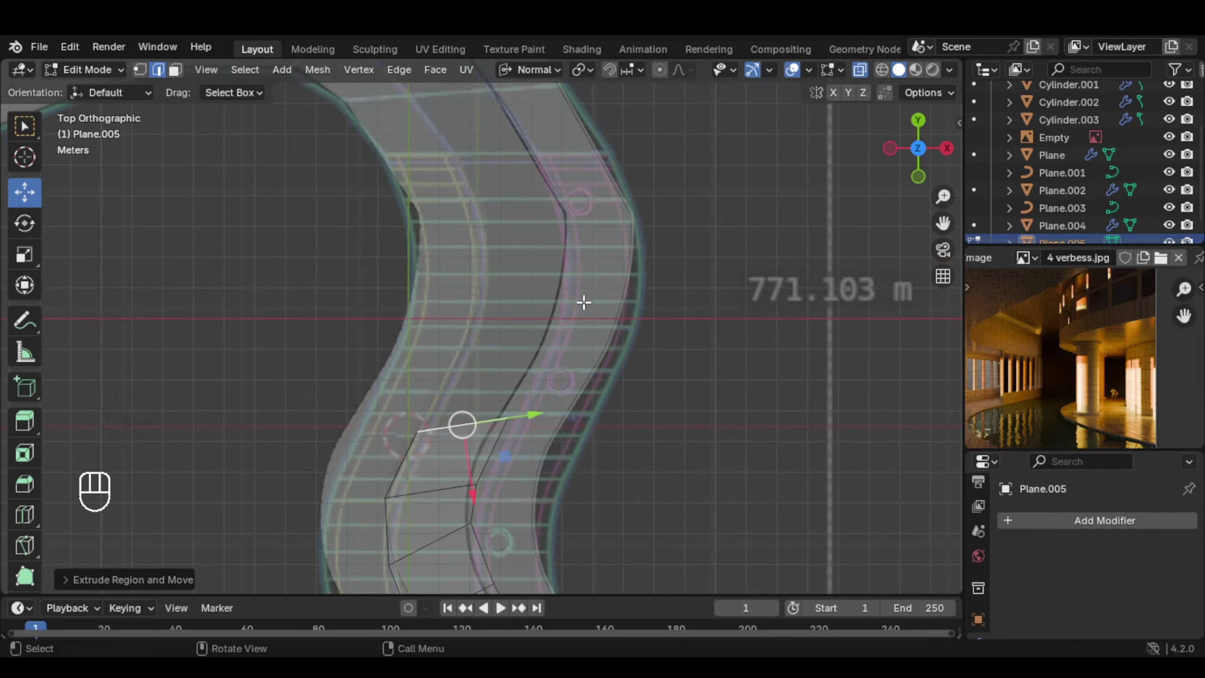
pyautogui.press('r')
pyautogui.click(612, 285)
pyautogui.press('g')
pyautogui.click(589, 347)
pyautogui.press('e')
pyautogui.click(610, 308)
pyautogui.press('e')
pyautogui.click(623, 236)
pyautogui.press('e')
pyautogui.click(616, 165)
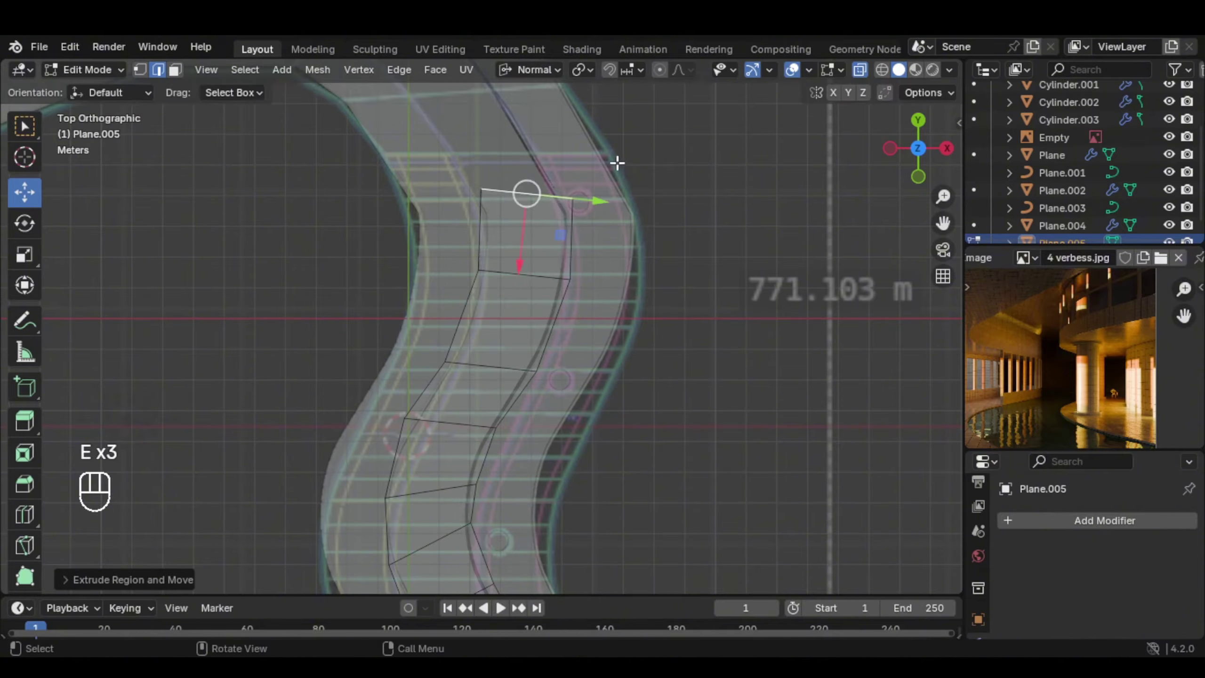
# Turn the leading edge into the upper bend and extrude another section, rotated to stay perpendicular to the pool
pyautogui.press('KP_7')
pyautogui.keyDown('shift'); pyautogui.moveTo(619, 133); pyautogui.dragTo(694, 332, button='middle'); pyautogui.keyUp('shift')
pyautogui.press('r')
pyautogui.click(646, 322)
pyautogui.press('g')
pyautogui.click(657, 336)
pyautogui.press('e')
pyautogui.click(613, 266)
pyautogui.press('r')
pyautogui.click(595, 250)
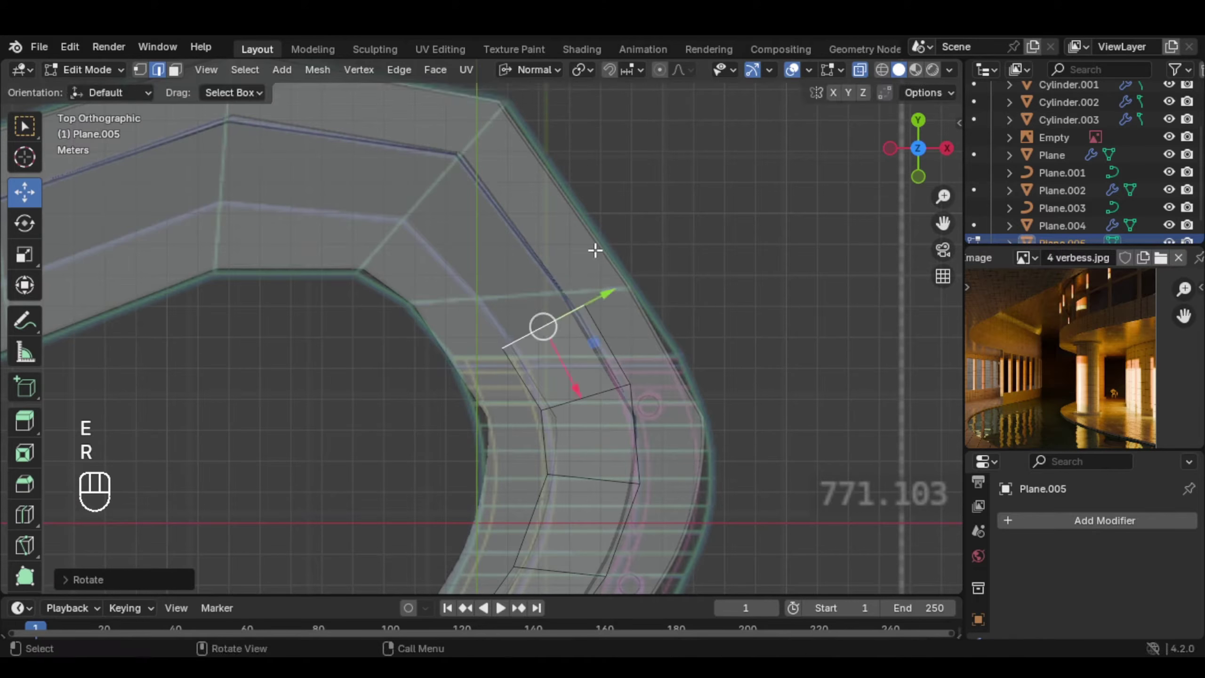
# Extrude the water plane around the upper corner in two sections, scaling and rotating the edge to span the pool
pyautogui.press('e')
pyautogui.click(553, 192)
pyautogui.press('e')
pyautogui.click(703, 285)
pyautogui.press('s')
pyautogui.click(717, 274)
pyautogui.press('r')
pyautogui.click(610, 251)
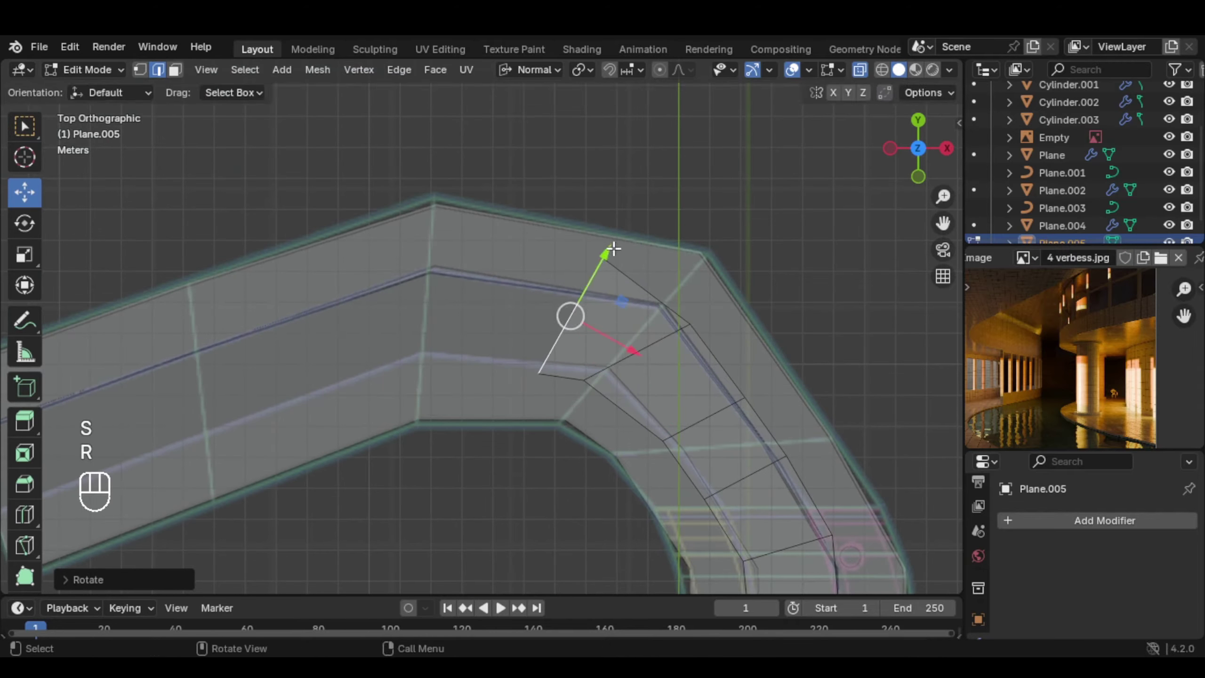
# Extrude the water plane along the remaining straight arm to the pool's far end, and rotate and move its last edge onto the slanted end
pyautogui.press('e')
pyautogui.click(570, 272)
pyautogui.click(360, 387)
pyautogui.press('r')
pyautogui.click(282, 341)
pyautogui.press('g')
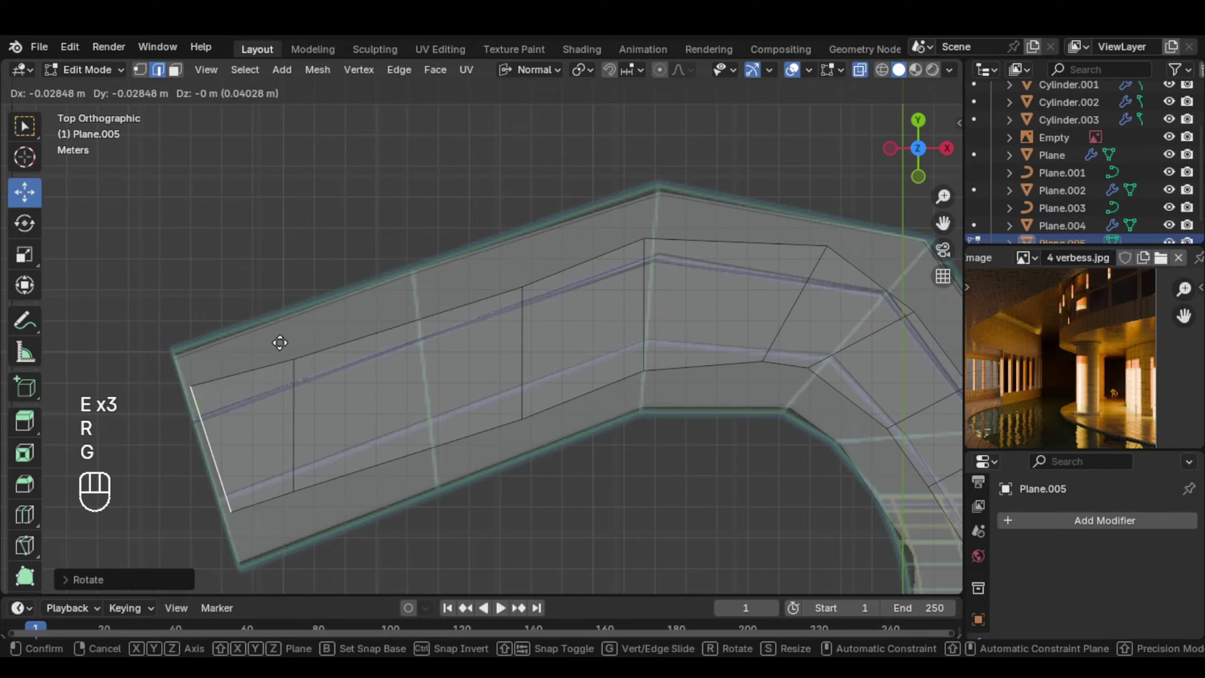
pyautogui.click(277, 347)
# Turn off see-through display and rotate the water plane's front edge about 25° around its normal Z to align with the pool's front opening
pyautogui.scroll(-3, 713, 417)
pyautogui.keyDown('shift'); pyautogui.moveTo(713, 417); pyautogui.dragTo(618, 282, button='middle'); pyautogui.keyUp('shift')
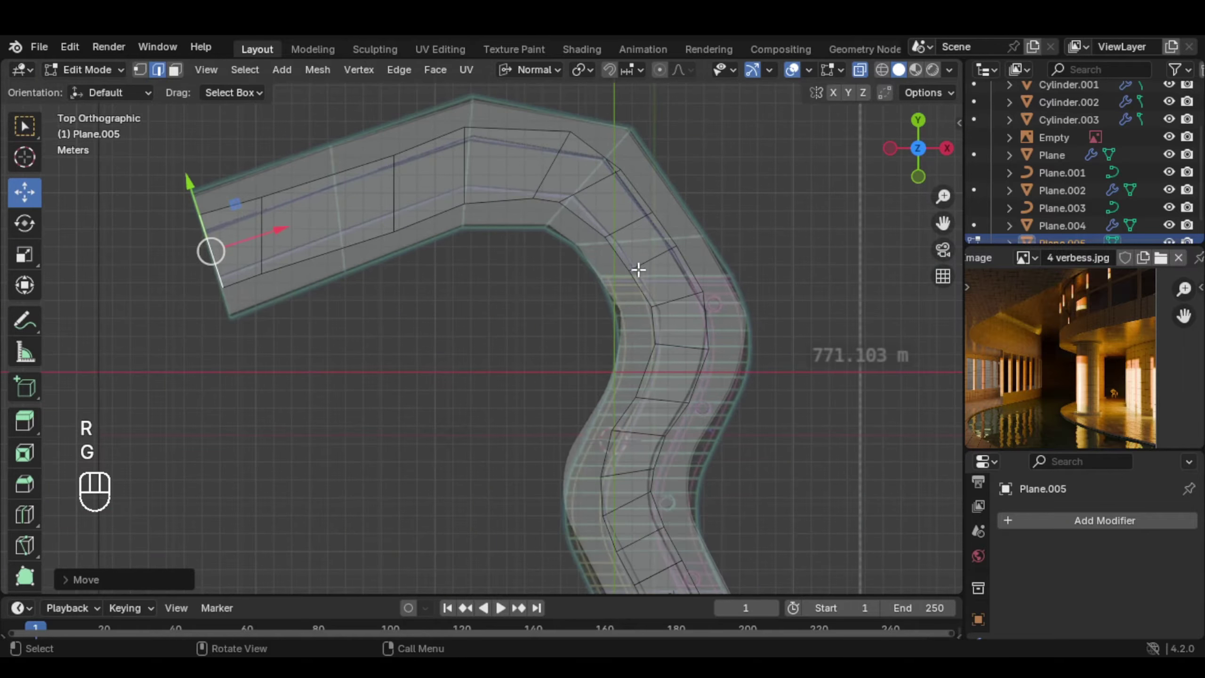
pyautogui.moveTo(637, 346); pyautogui.dragTo(567, 273, button='middle')
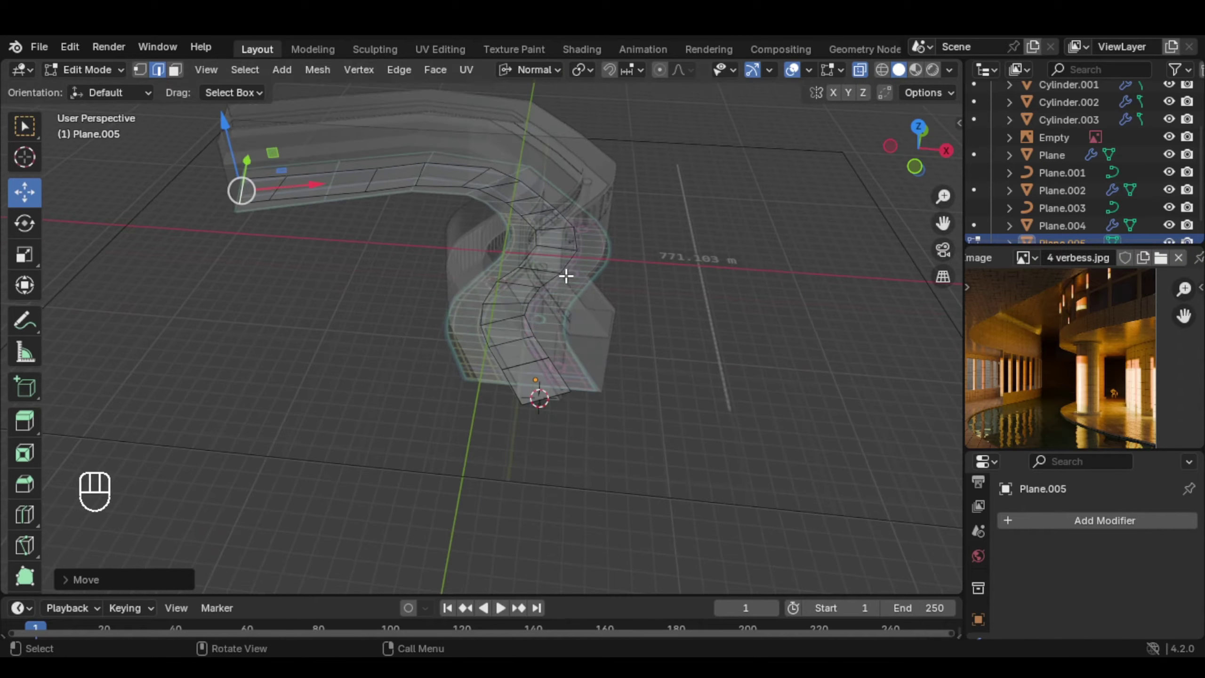
pyautogui.hotkey('alt', 'z')
pyautogui.keyDown('shift'); pyautogui.moveTo(618, 377); pyautogui.dragTo(555, 271, button='middle'); pyautogui.keyUp('shift')
pyautogui.scroll(6, 614, 357)
pyautogui.moveTo(596, 442)
pyautogui.mouseDown(button='middle')
pyautogui.moveTo(600, 386)
pyautogui.moveTo(615, 433)
pyautogui.mouseUp(button='middle')
pyautogui.scroll(2, 602, 373)
pyautogui.click(599, 386)
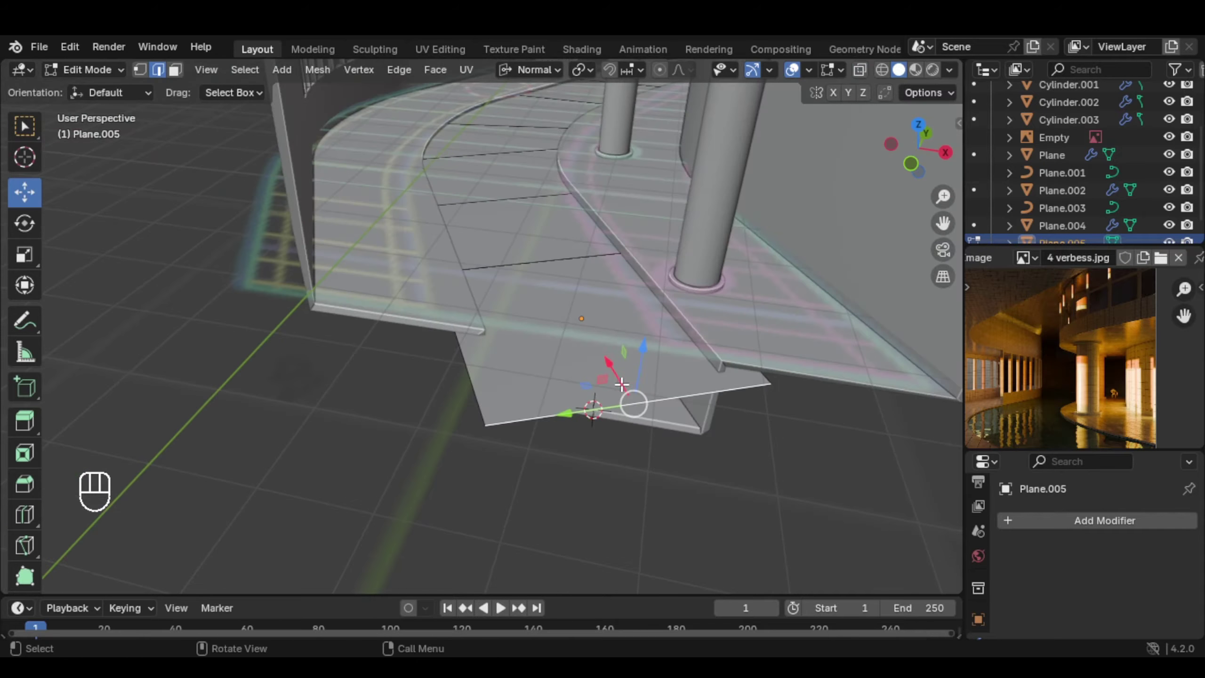
pyautogui.press('r')
pyautogui.press('r')
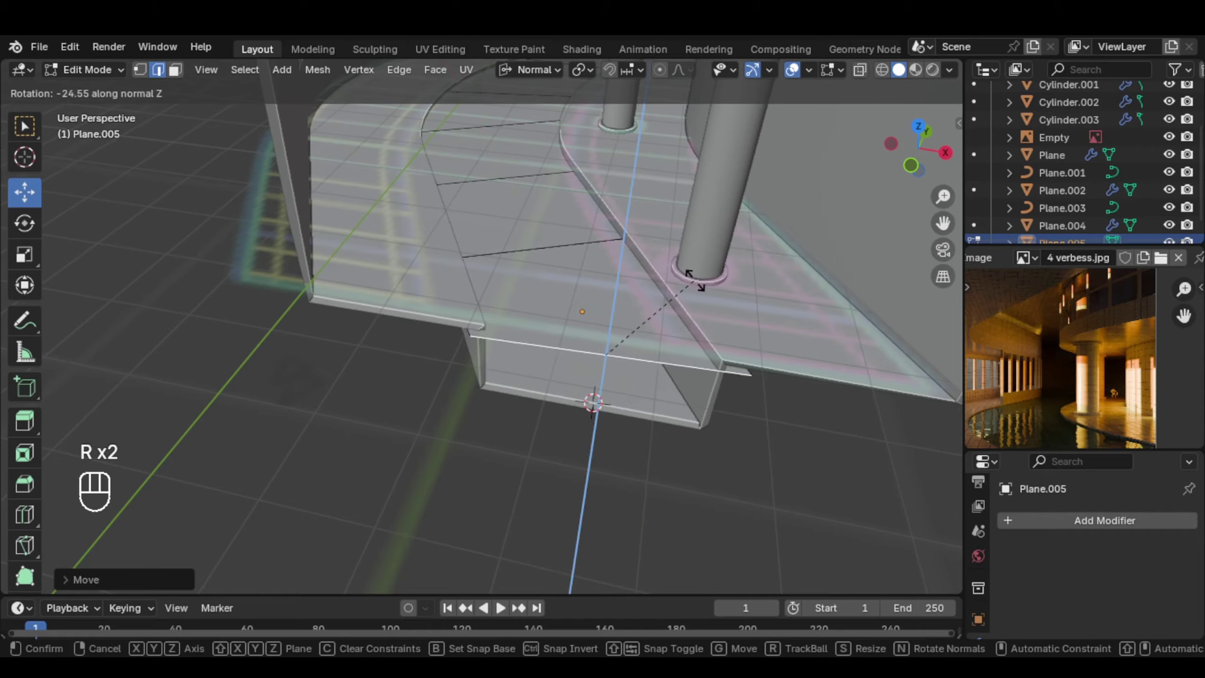
pyautogui.click(694, 284)
pyautogui.scroll(3, 697, 308)
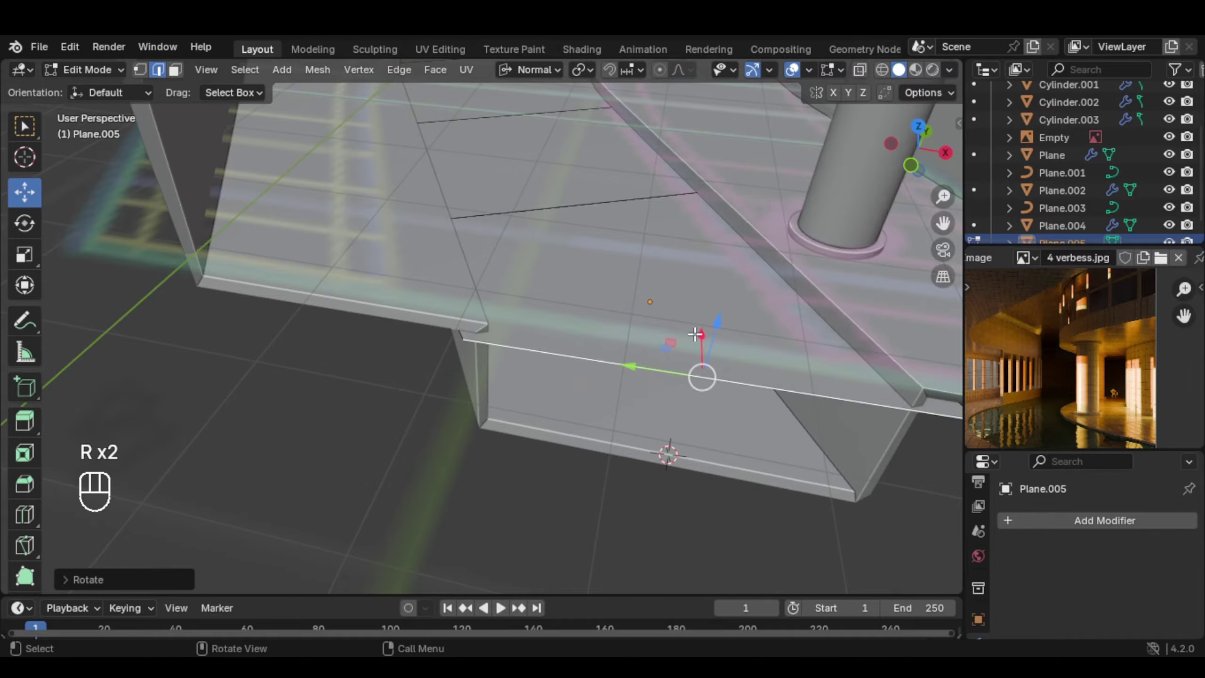
pyautogui.press('g')
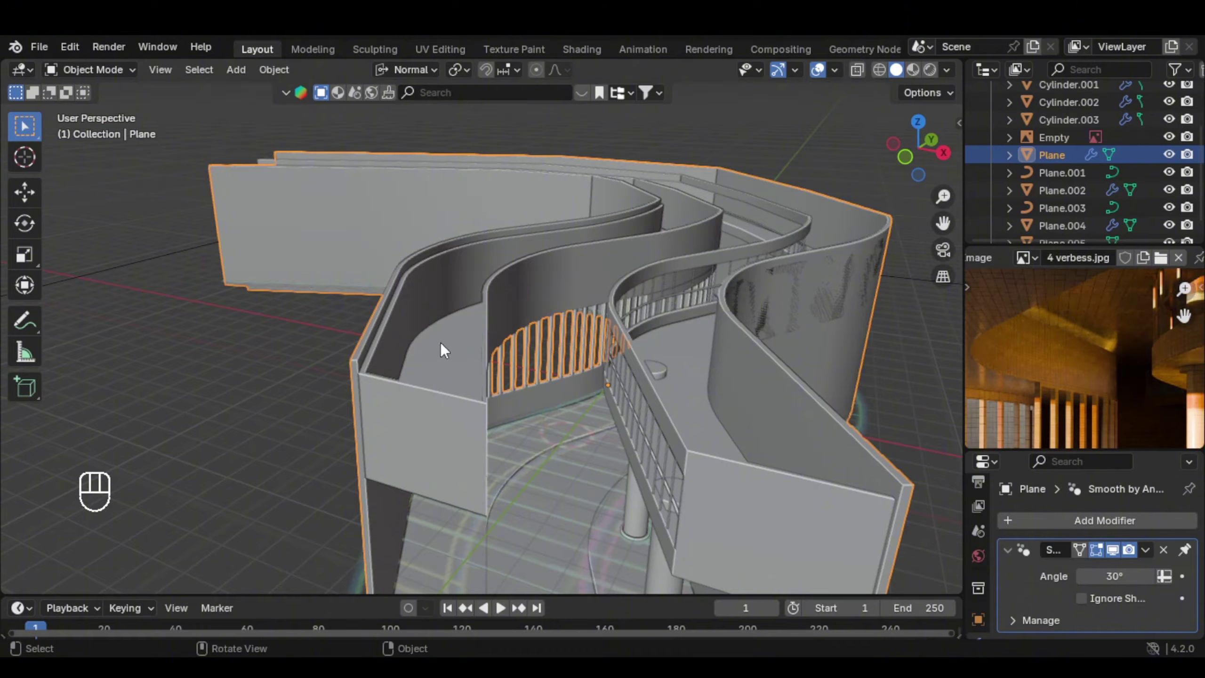
# Edit the main building mesh and delete a run of faces along the upper gallery's outer wall
pyautogui.moveTo(441, 343); pyautogui.dragTo(458, 304, button='middle')
pyautogui.click(473, 316)
pyautogui.press('Tab')
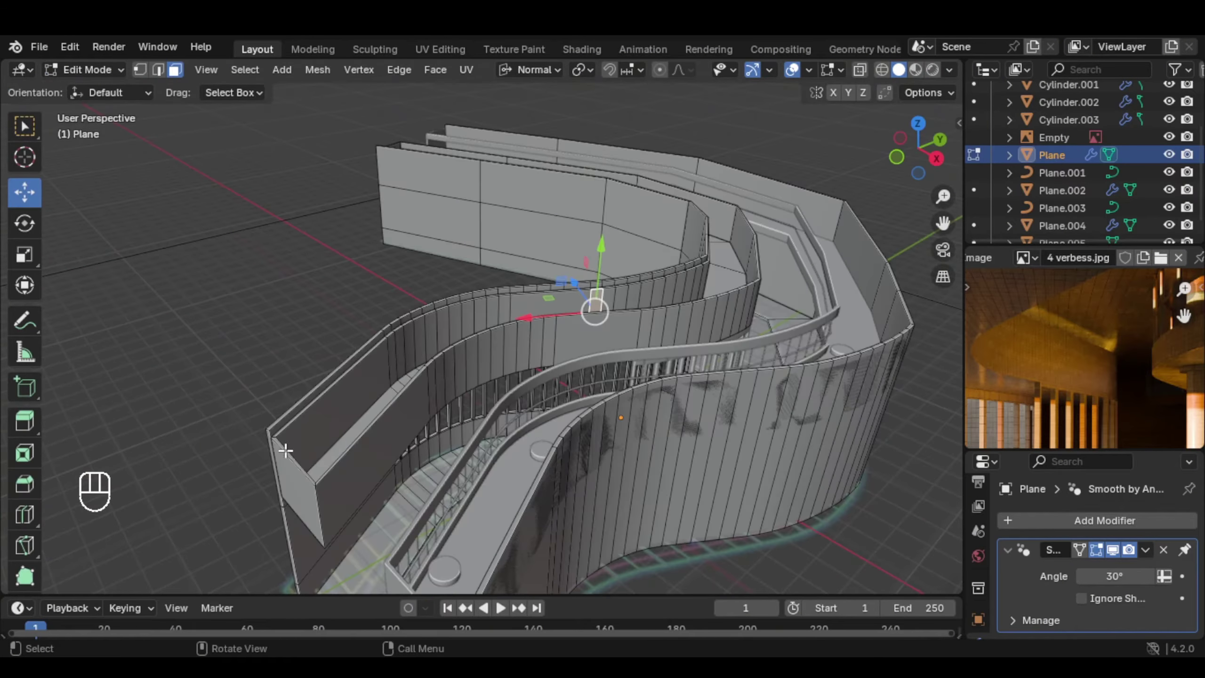
pyautogui.click(335, 430)
pyautogui.moveTo(528, 197); pyautogui.dragTo(459, 315, button='middle')
pyautogui.scroll(3, 476, 380)
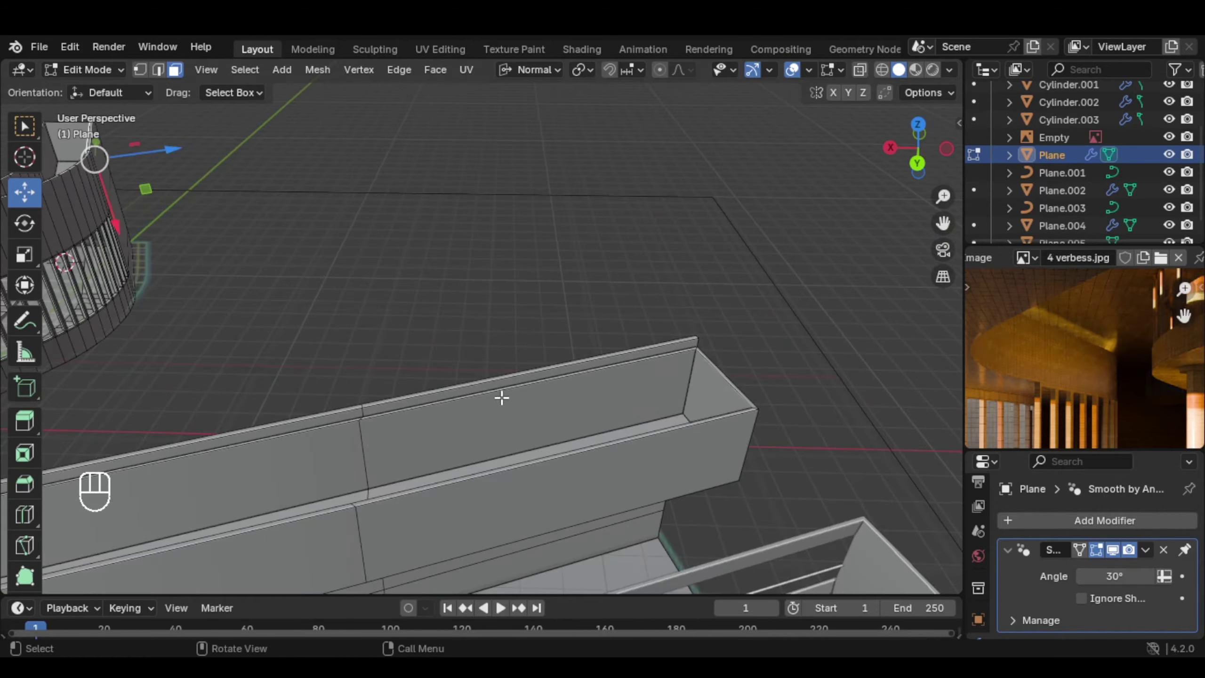
pyautogui.keyDown('ctrl'); pyautogui.keyDown('shift'); pyautogui.click(526, 410); pyautogui.keyUp('shift'); pyautogui.keyUp('ctrl')
pyautogui.moveTo(470, 363); pyautogui.dragTo(619, 362, button='middle')
pyautogui.press('x')
pyautogui.click(486, 304)
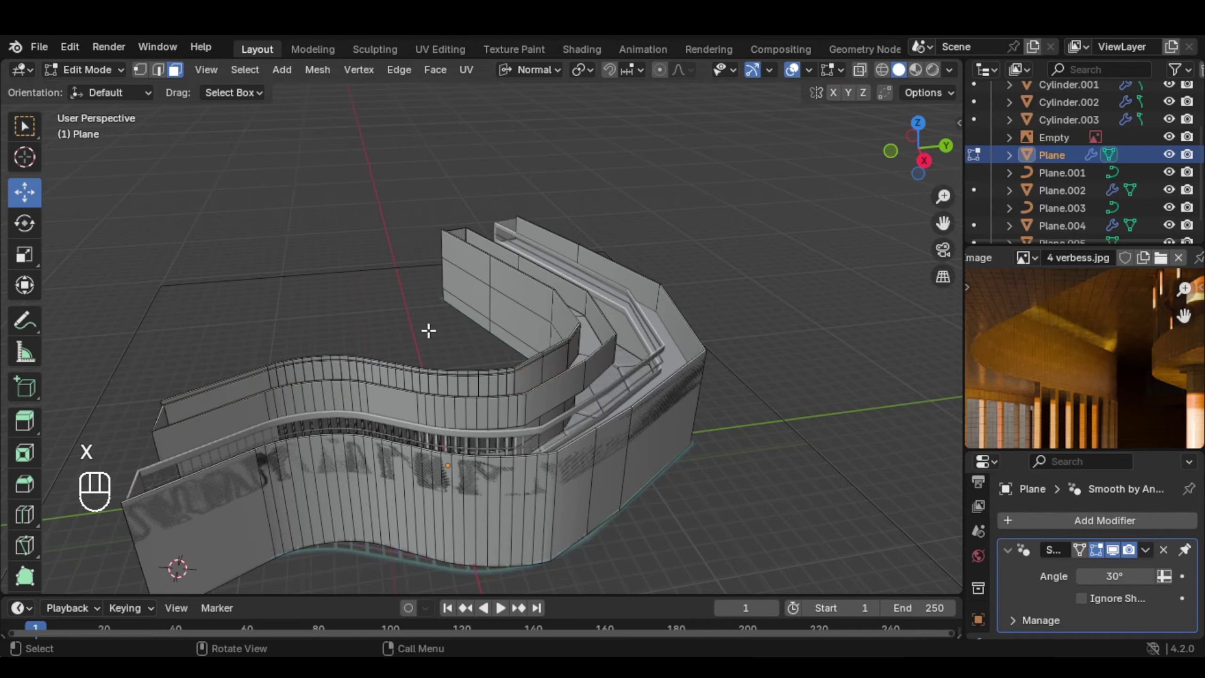
# Add a lengthwise edge loop to the gallery's outer wall and slide it up close to the top rim
pyautogui.scroll(4, 428, 331)
pyautogui.keyDown('shift'); pyautogui.moveTo(462, 347); pyautogui.dragTo(523, 318, button='middle'); pyautogui.keyUp('shift')
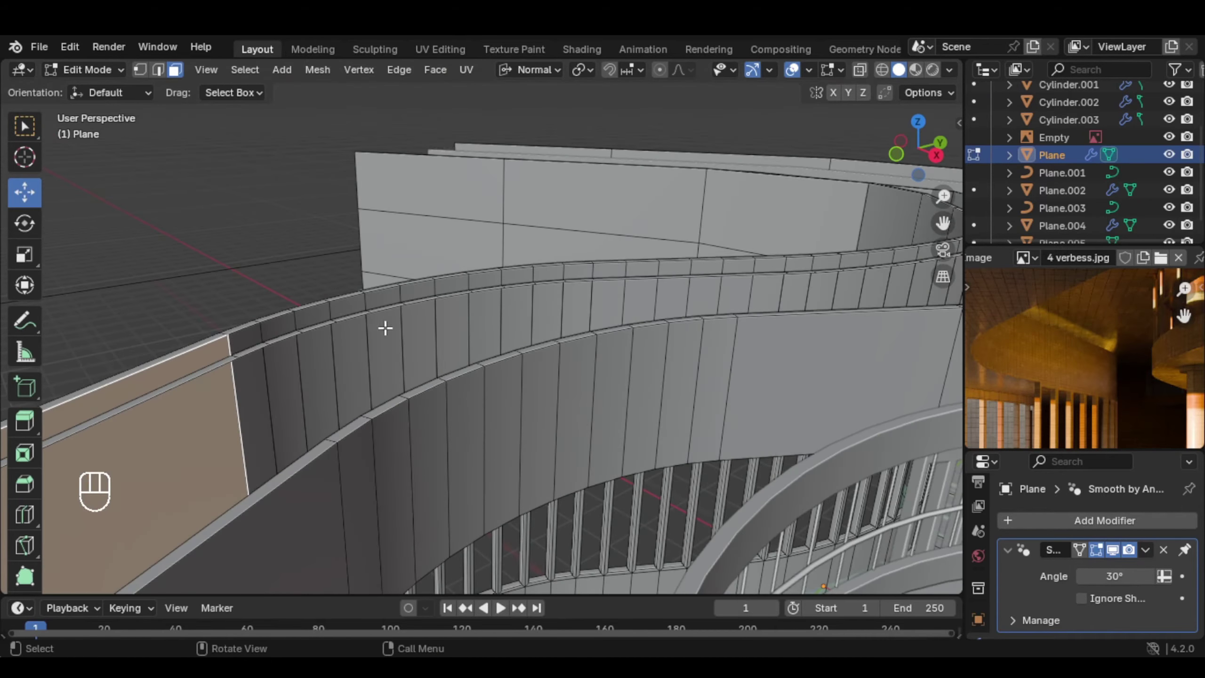
pyautogui.click(284, 380)
pyautogui.hotkey('ctrl', 'r')
pyautogui.click(288, 413)
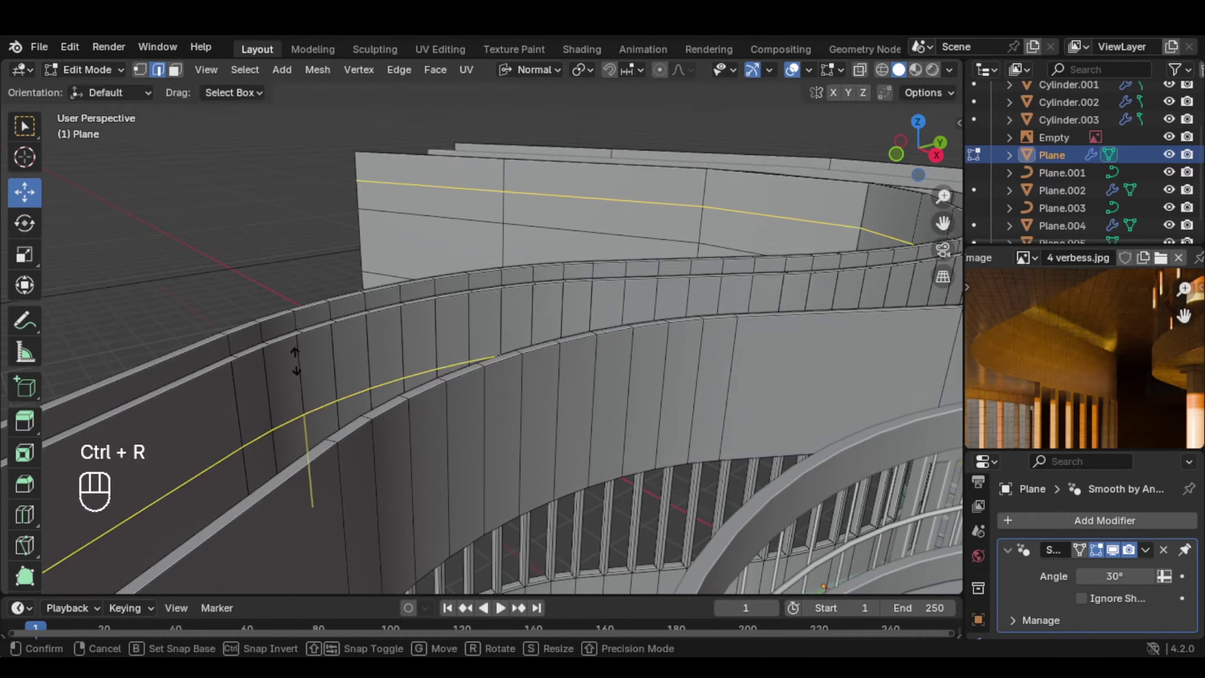
pyautogui.click(299, 298)
pyautogui.moveTo(298, 299); pyautogui.dragTo(339, 331, button='middle')
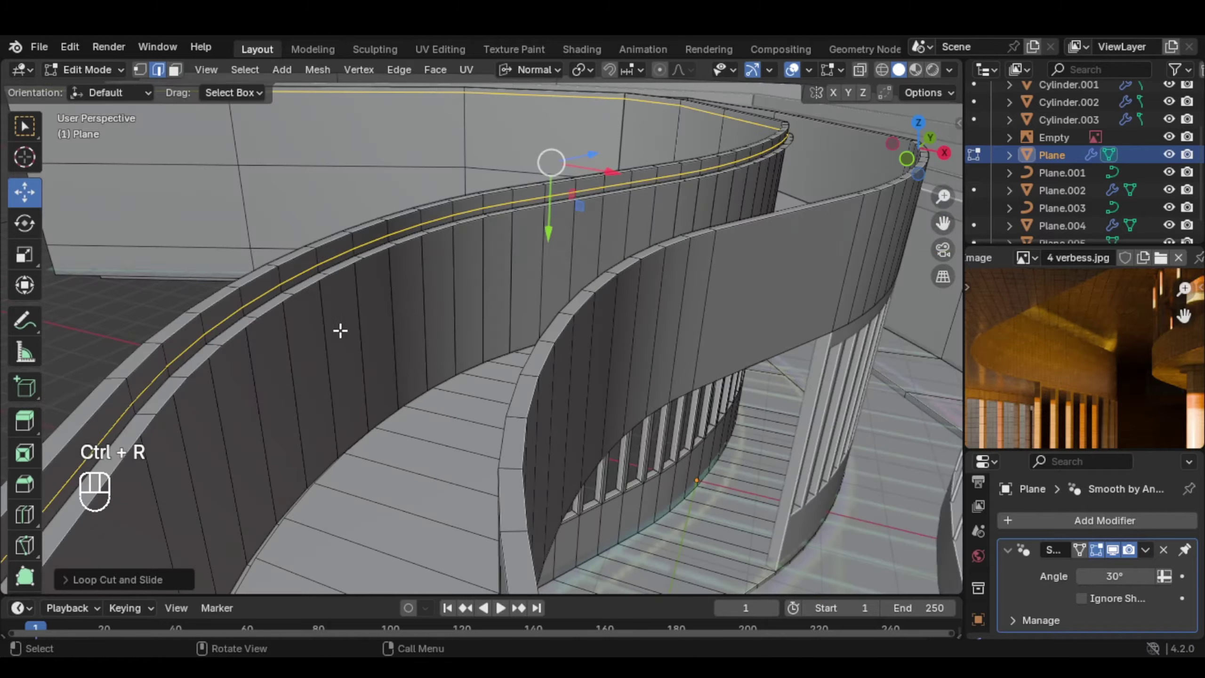
# Delete the inner faces running along the gallery's outer wall and undo the last two changes
pyautogui.click(227, 329)
pyautogui.keyDown('alt'); pyautogui.click(221, 341); pyautogui.keyUp('alt')
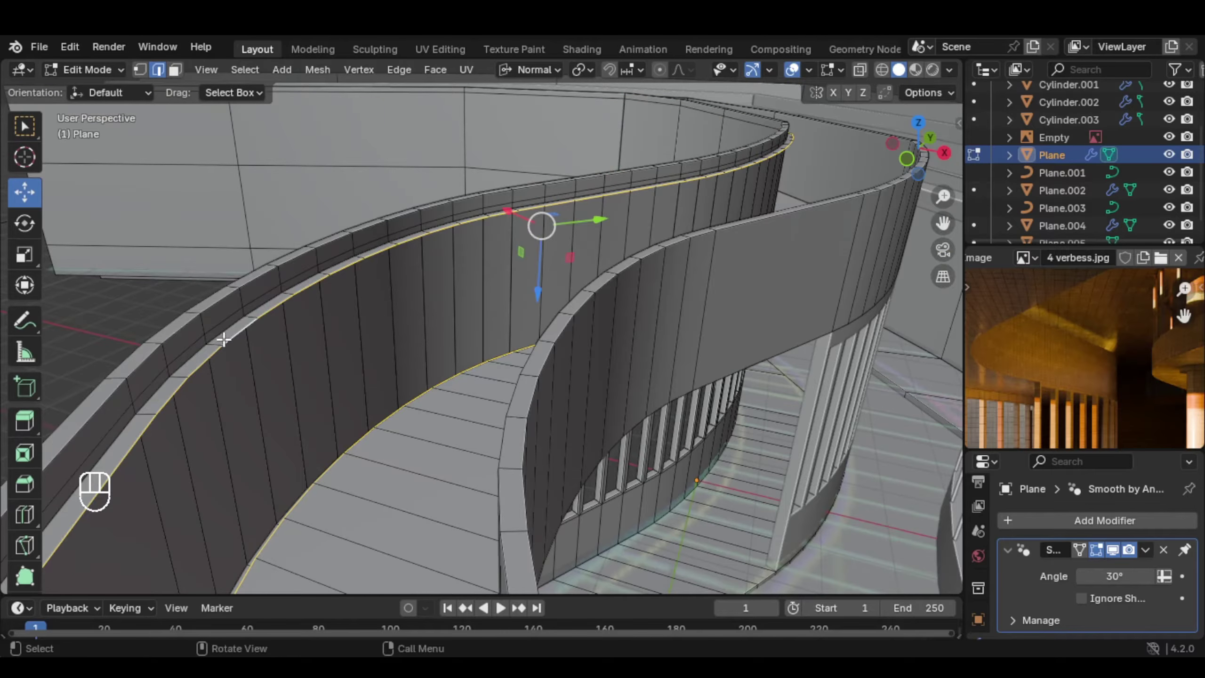
pyautogui.moveTo(252, 337); pyautogui.dragTo(412, 286, button='middle')
pyautogui.scroll(-3, 221, 349)
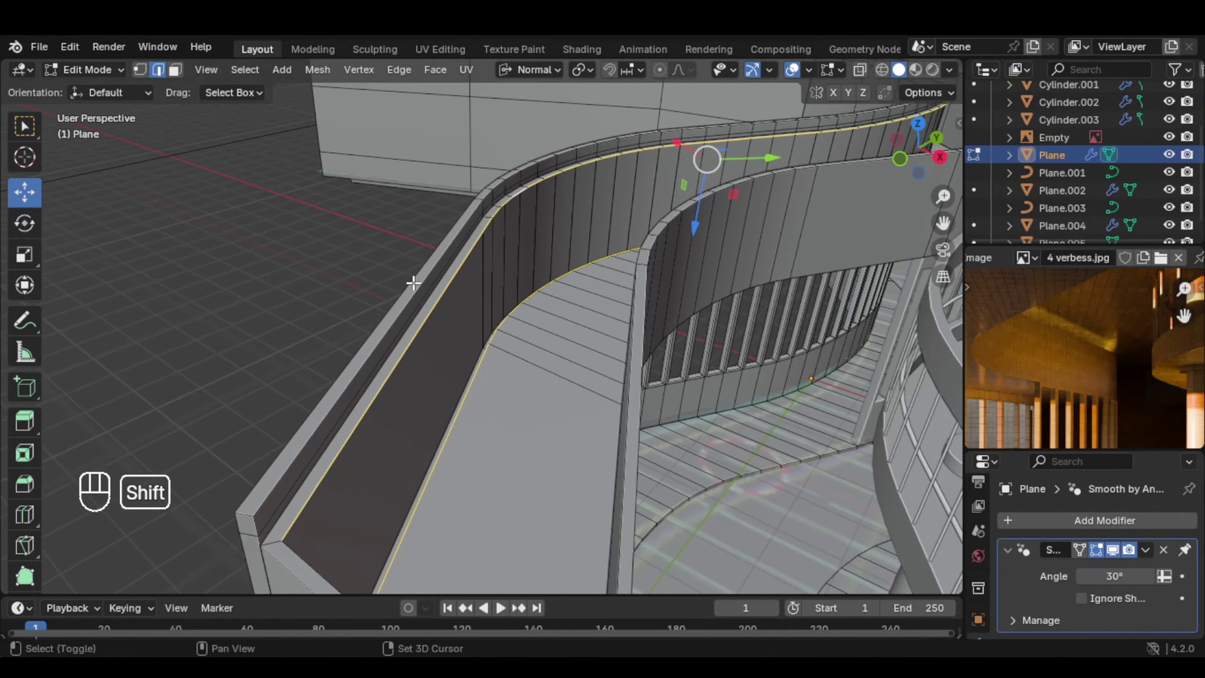
pyautogui.scroll(3, 384, 388)
pyautogui.click(320, 481)
pyautogui.press('3')
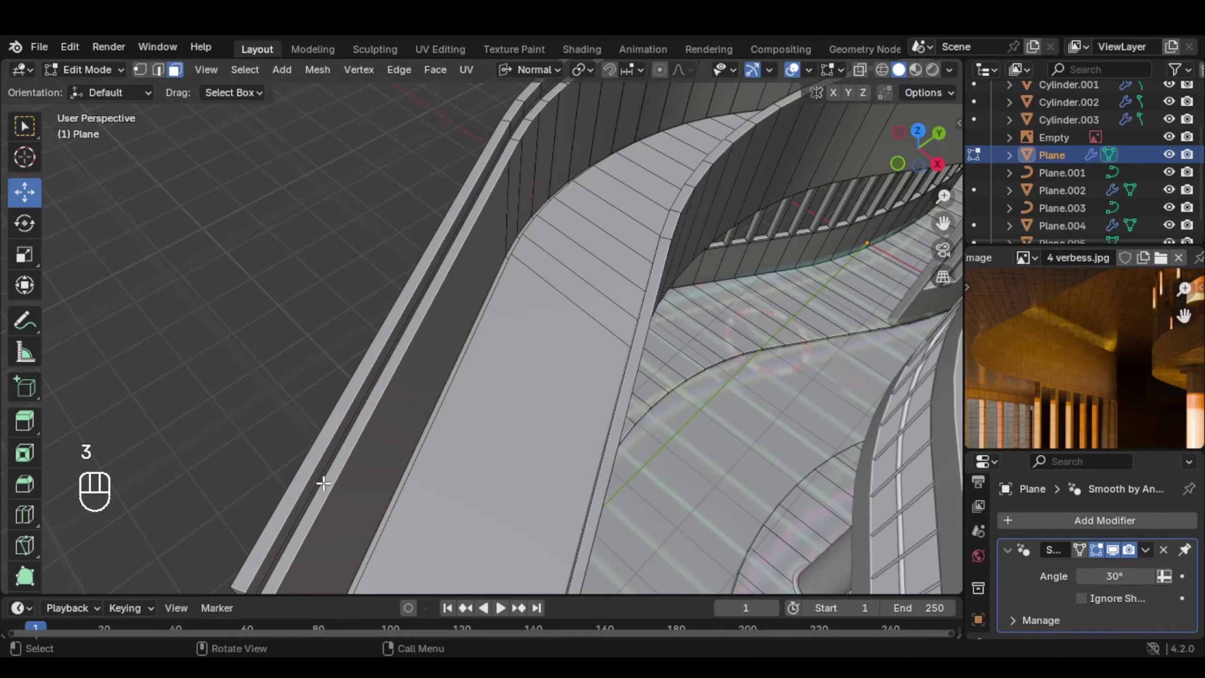
pyautogui.scroll(-2, 387, 402)
pyautogui.click(386, 401)
pyautogui.click(395, 416)
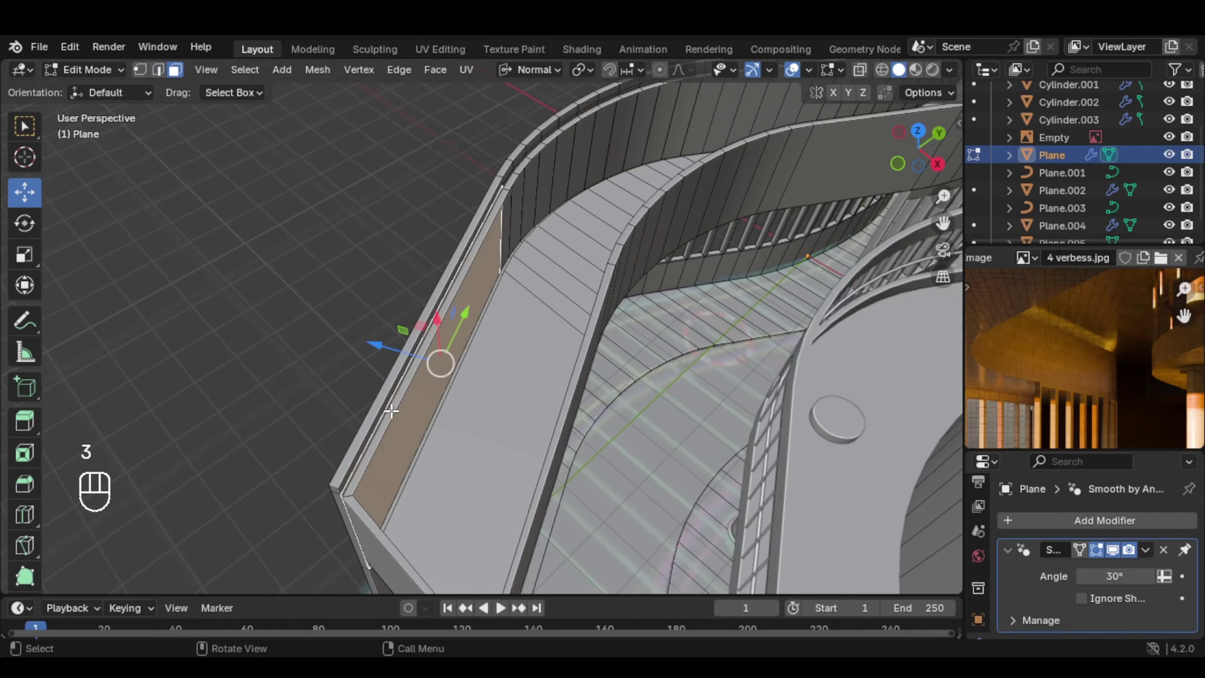
pyautogui.click(392, 409)
pyautogui.keyDown('shift'); pyautogui.moveTo(511, 162); pyautogui.dragTo(430, 376, button='middle'); pyautogui.keyUp('shift')
pyautogui.keyDown('shift'); pyautogui.moveTo(726, 189); pyautogui.dragTo(564, 381, button='middle'); pyautogui.keyUp('shift')
pyautogui.moveTo(532, 240); pyautogui.dragTo(297, 241, button='middle')
pyautogui.keyDown('shift'); pyautogui.moveTo(541, 138); pyautogui.dragTo(546, 286, button='middle'); pyautogui.keyUp('shift')
pyautogui.scroll(5, 517, 225)
pyautogui.press('x')
pyautogui.click(478, 262)
pyautogui.hotkey('ctrl', 'z')
pyautogui.hotkey('ctrl', 'z')
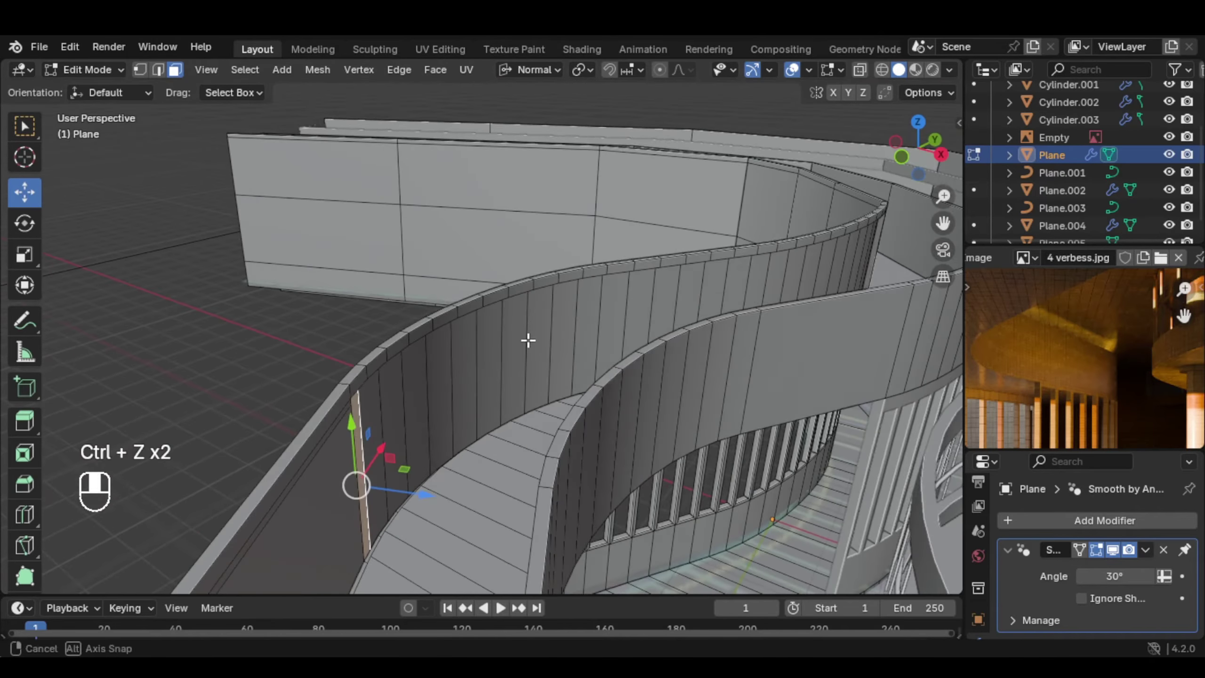
# Add another lengthwise edge loop to the gallery's outer wall and slide it down close to the gallery floor
pyautogui.hotkey('ctrl', 'r')
pyautogui.click(492, 339)
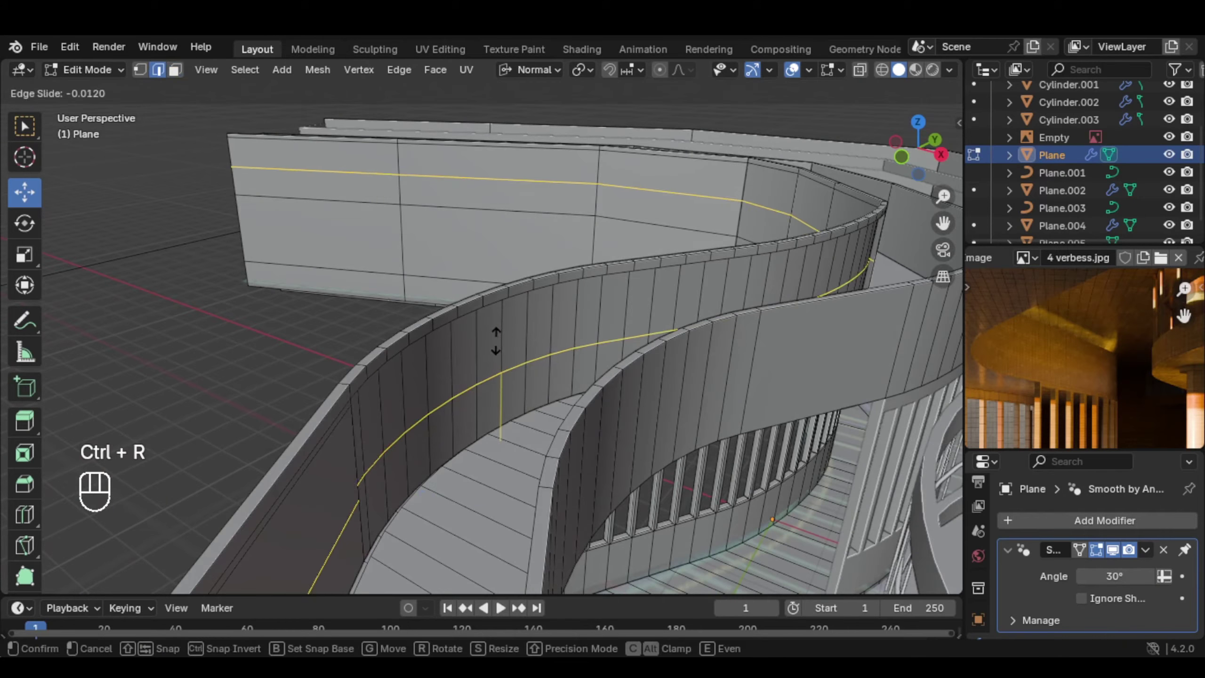
pyautogui.click(505, 390)
pyautogui.moveTo(505, 390); pyautogui.dragTo(469, 383, button='middle')
# Delete the continuous run of faces between the two edge loops along the wall's curve to open a long window
pyautogui.click(294, 424)
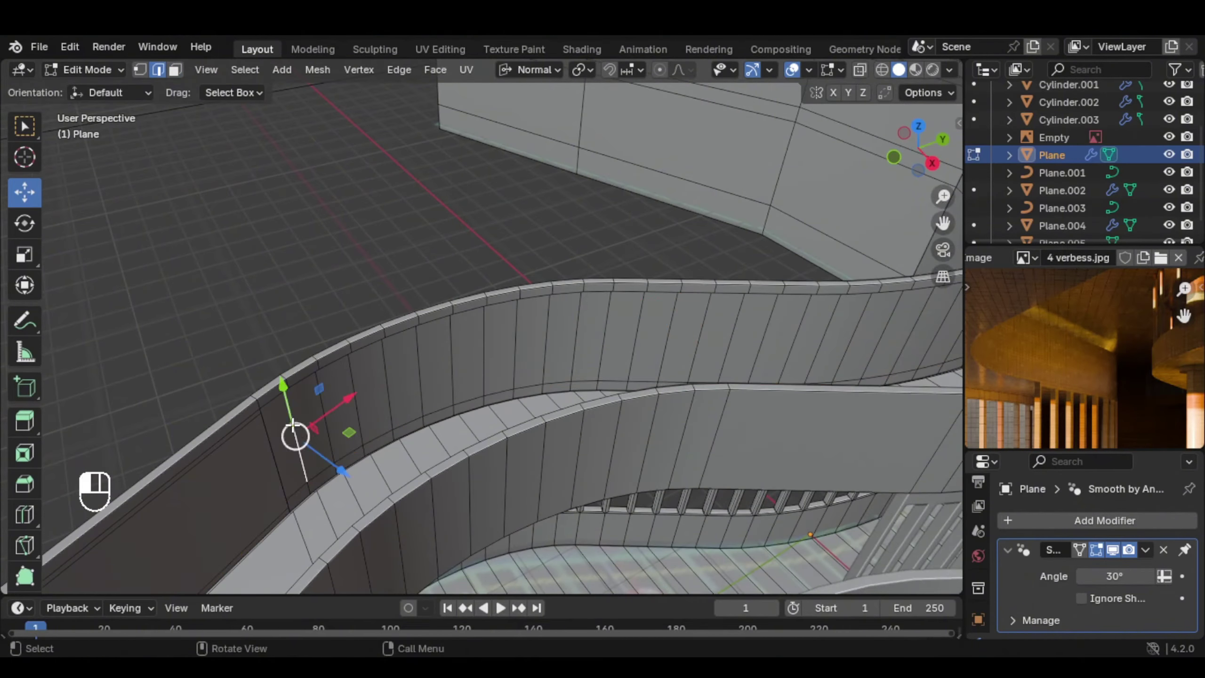
pyautogui.moveTo(295, 424); pyautogui.dragTo(427, 333, button='middle')
pyautogui.press('3')
pyautogui.click(95, 297)
pyautogui.keyDown('ctrl'); pyautogui.click(589, 291); pyautogui.keyUp('ctrl')
pyautogui.press('x')
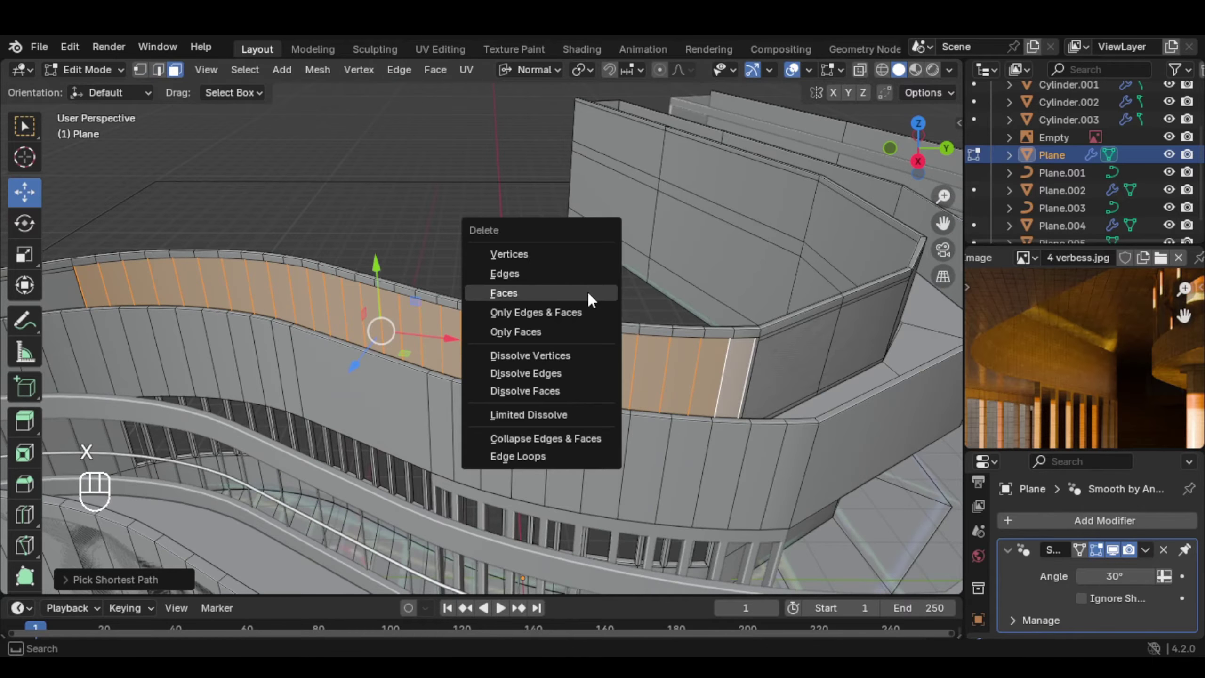
pyautogui.click(587, 292)
# Select the gallery parapet's faces above the slatted openings and separate them into their own object
pyautogui.moveTo(638, 317); pyautogui.dragTo(412, 312, button='middle')
pyautogui.press('Tab')
pyautogui.press('Tab')
pyautogui.click(371, 331)
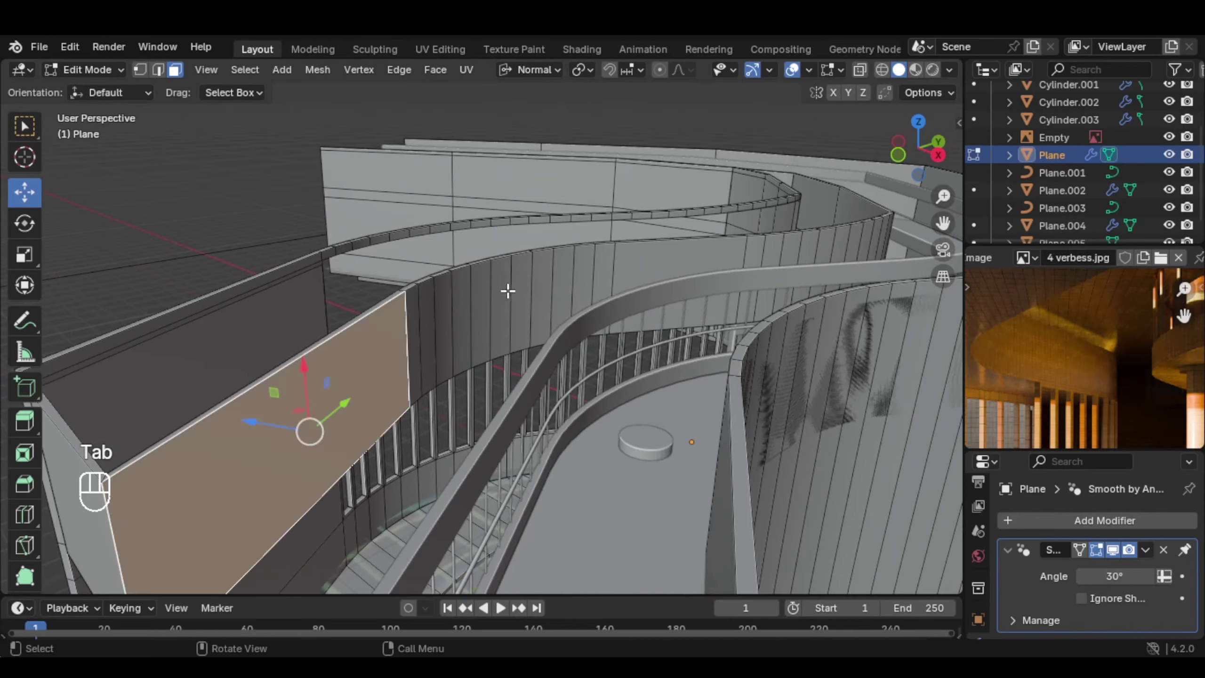
pyautogui.keyDown('alt'); pyautogui.click(532, 286); pyautogui.keyUp('alt')
pyautogui.press('p')
pyautogui.click(532, 286)
# Edit the separated parapet, set the transform orientation to Global, and lower its top rim along Z
pyautogui.press('Tab')
pyautogui.click(524, 286)
pyautogui.press('Tab')
pyautogui.moveTo(524, 286); pyautogui.dragTo(427, 308, button='middle')
pyautogui.keyDown('alt'); pyautogui.click(438, 296); pyautogui.keyUp('alt')
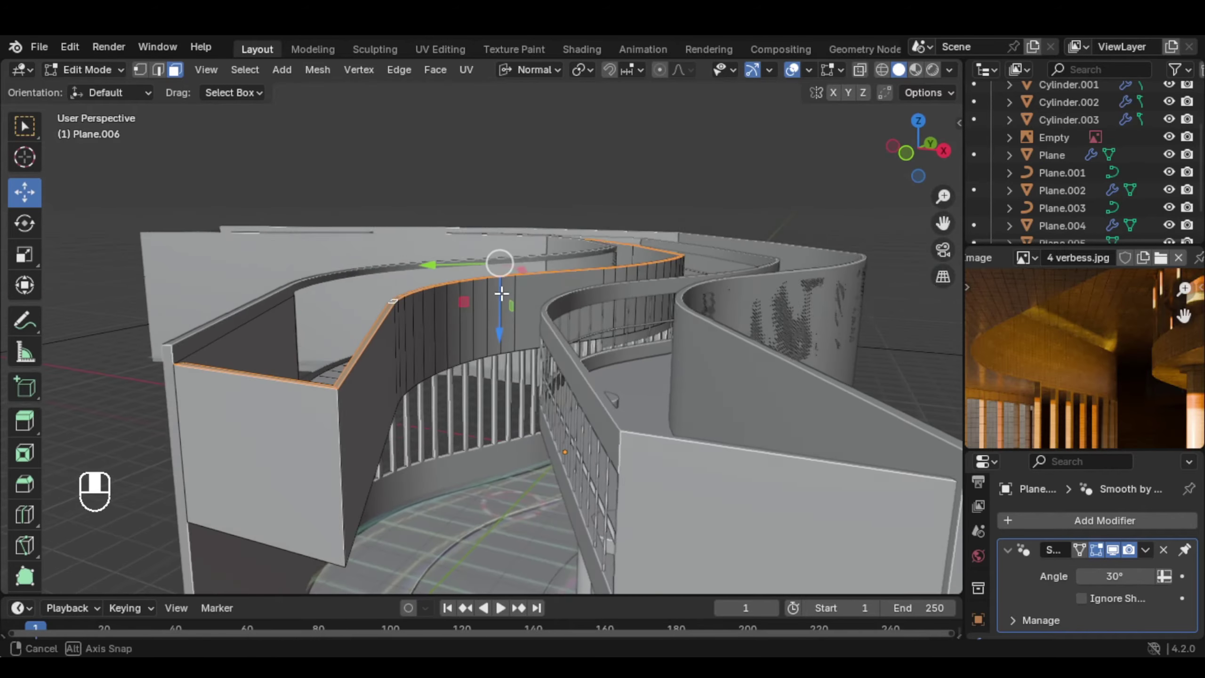
pyautogui.click(537, 69)
pyautogui.click(494, 124)
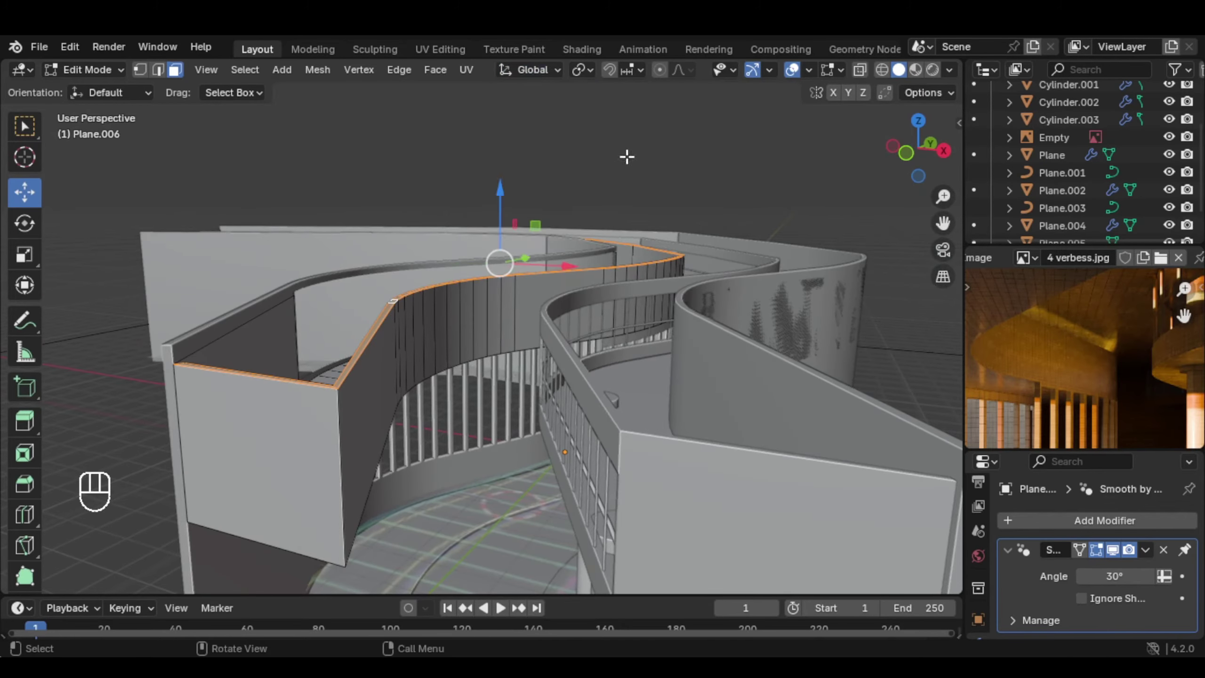
pyautogui.press('g')
pyautogui.press('z')
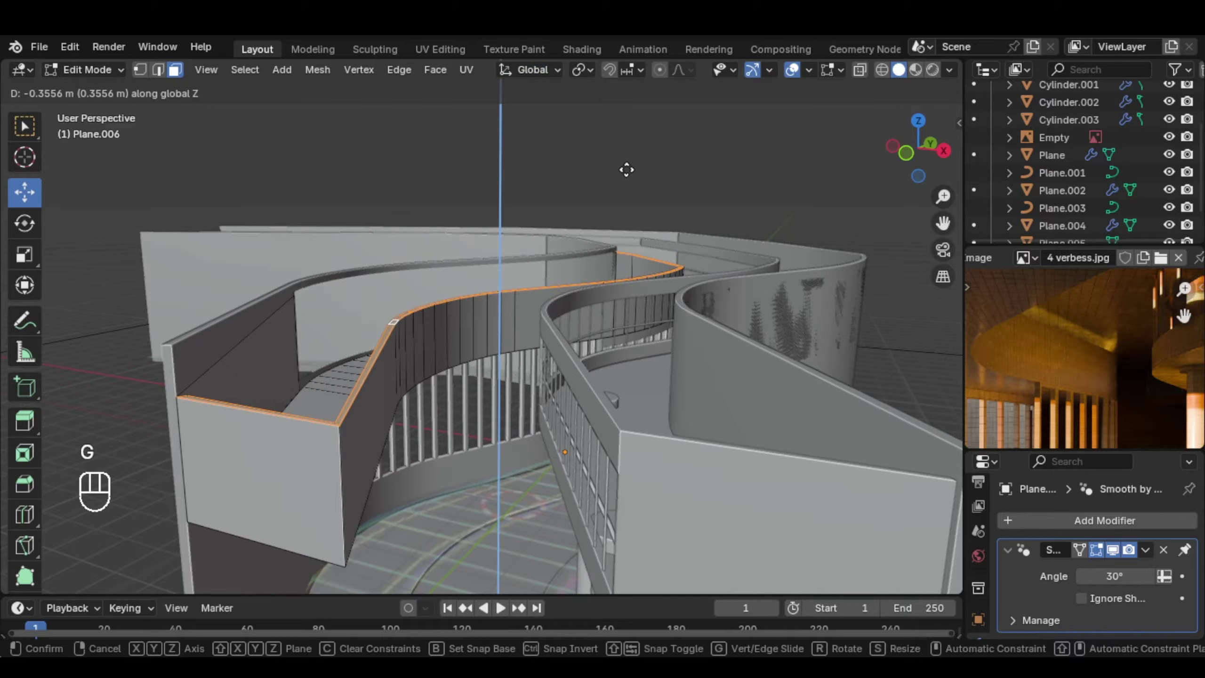
pyautogui.click(626, 164)
pyautogui.moveTo(626, 163); pyautogui.dragTo(611, 187, button='middle')
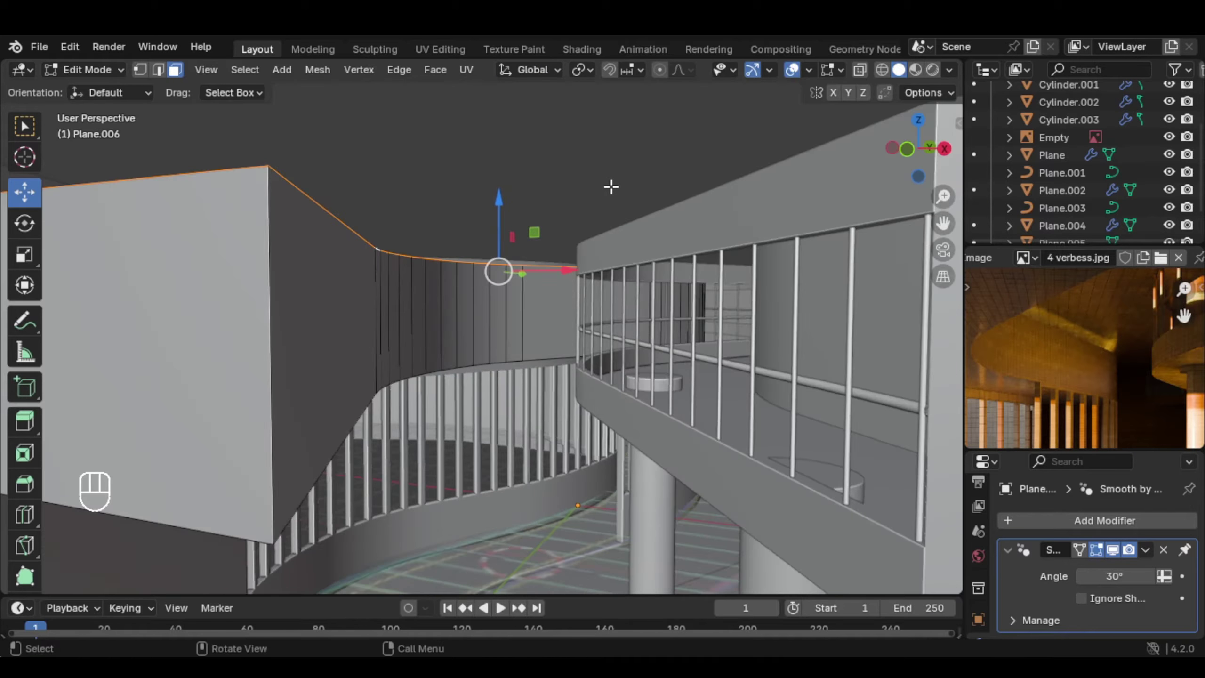
pyautogui.press('g')
pyautogui.press('z')
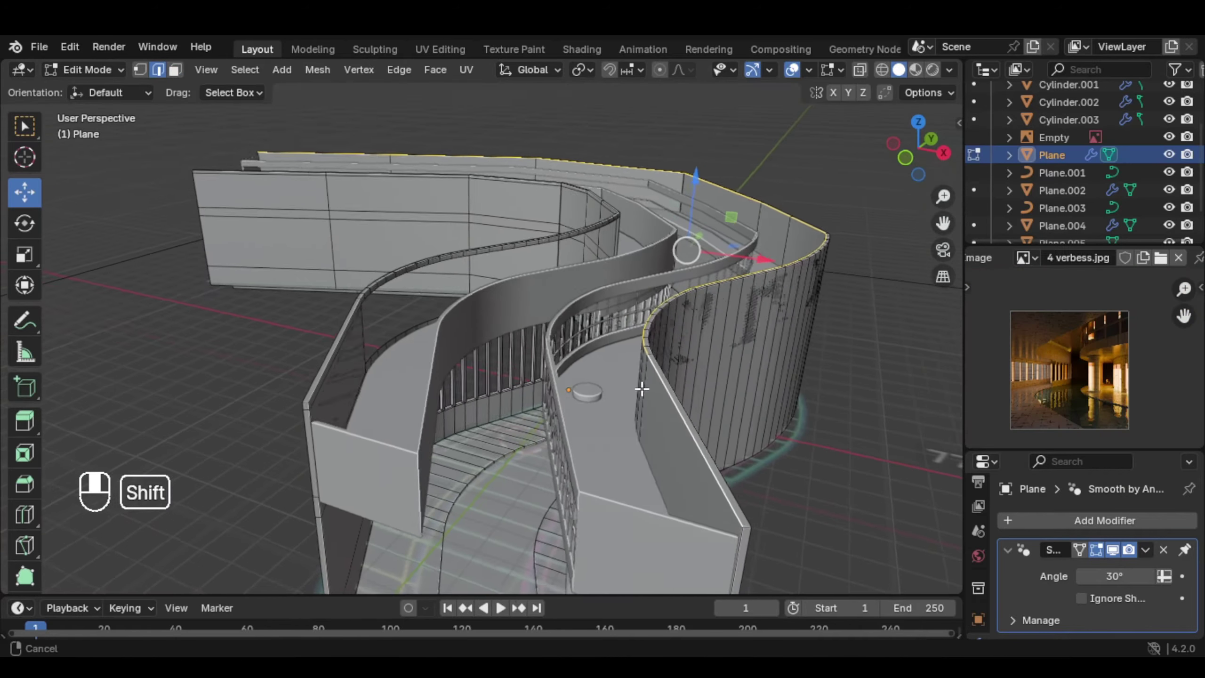
# Select the top edges of both outer walls in the main building mesh and fill between them with a ceiling face
pyautogui.moveTo(642, 390)
pyautogui.keyDown('shift'); pyautogui.mouseDown(button='middle')
pyautogui.moveTo(632, 395)
pyautogui.moveTo(662, 406)
pyautogui.moveTo(647, 398)
pyautogui.mouseUp(button='middle'); pyautogui.keyUp('shift')
pyautogui.press('Tab')
pyautogui.press('Tab')
pyautogui.click(646, 398)
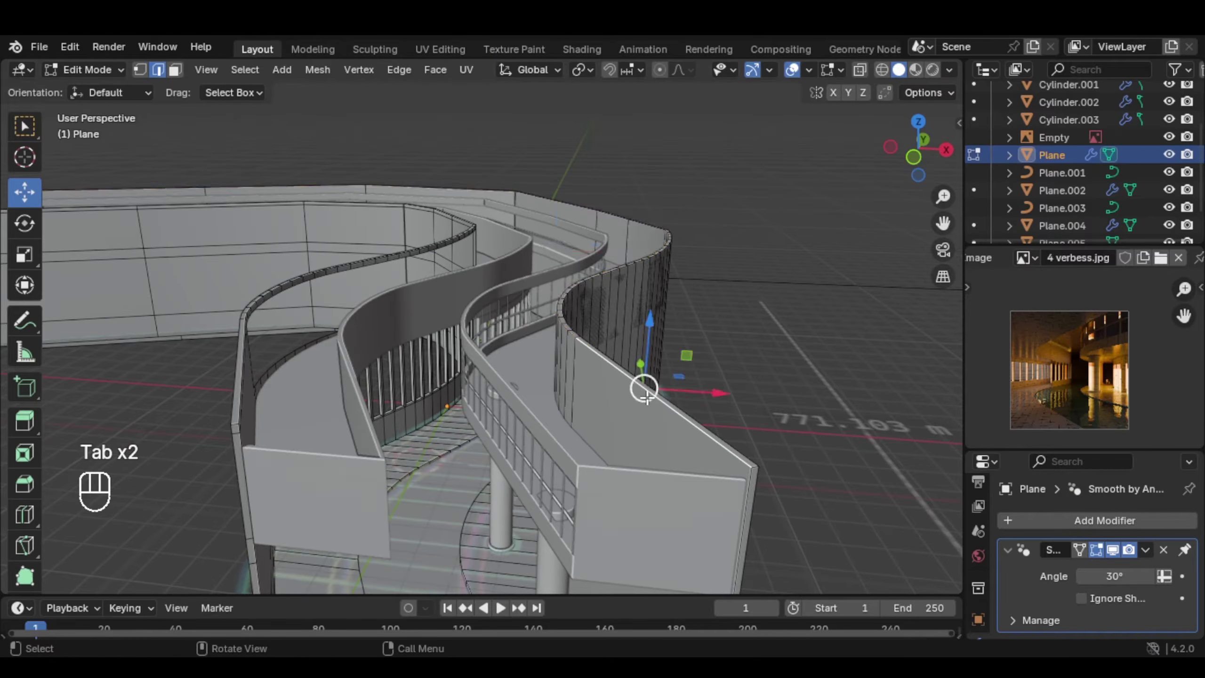
pyautogui.keyDown('alt'); pyautogui.click(667, 413); pyautogui.keyUp('alt')
pyautogui.moveTo(667, 413); pyautogui.dragTo(502, 358, button='middle')
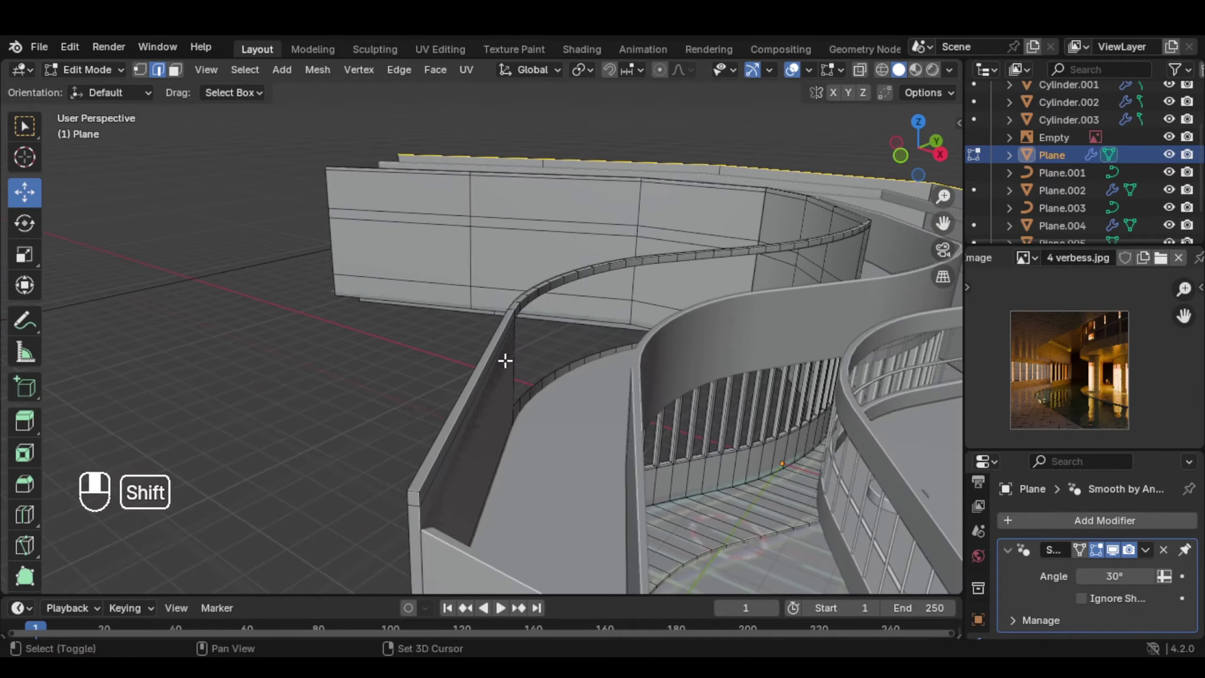
pyautogui.keyDown('alt'); pyautogui.keyDown('shift'); pyautogui.click(432, 444); pyautogui.keyUp('shift'); pyautogui.keyUp('alt')
pyautogui.moveTo(446, 439); pyautogui.dragTo(572, 394, button='middle')
pyautogui.press('f')
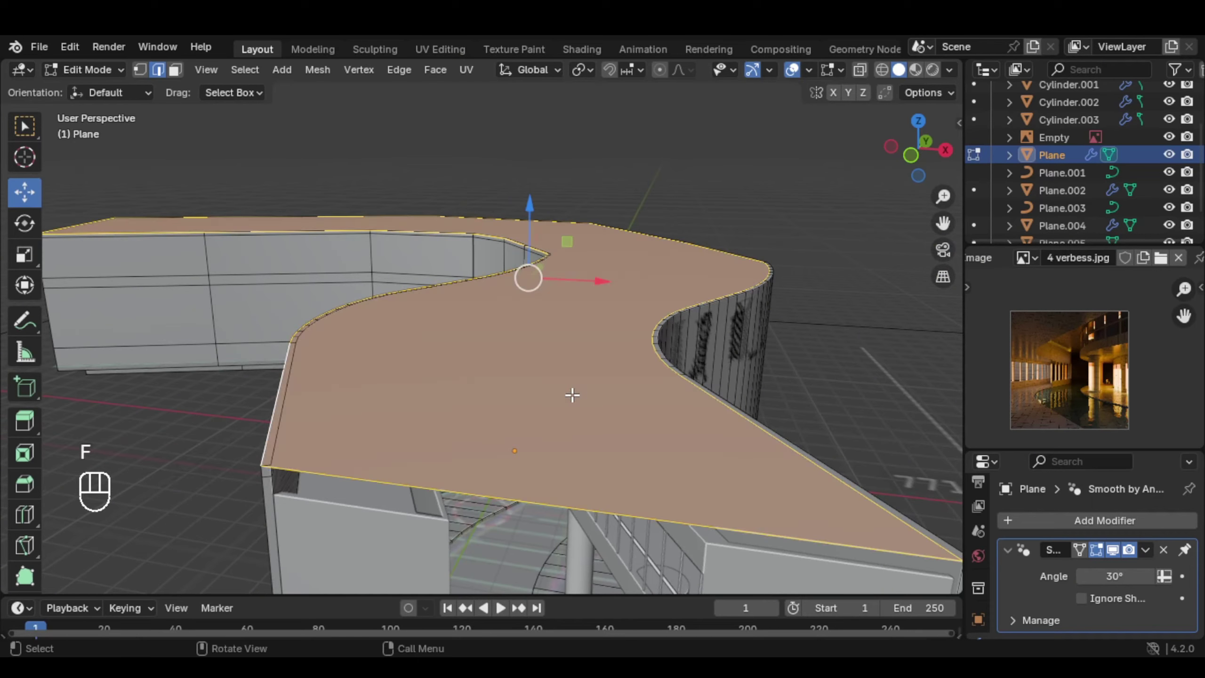
# Separate the ceiling face from the building mesh into its own object and rename it Ceiling
pyautogui.press('p')
pyautogui.click(614, 383)
pyautogui.press('Tab')
pyautogui.click(554, 344)
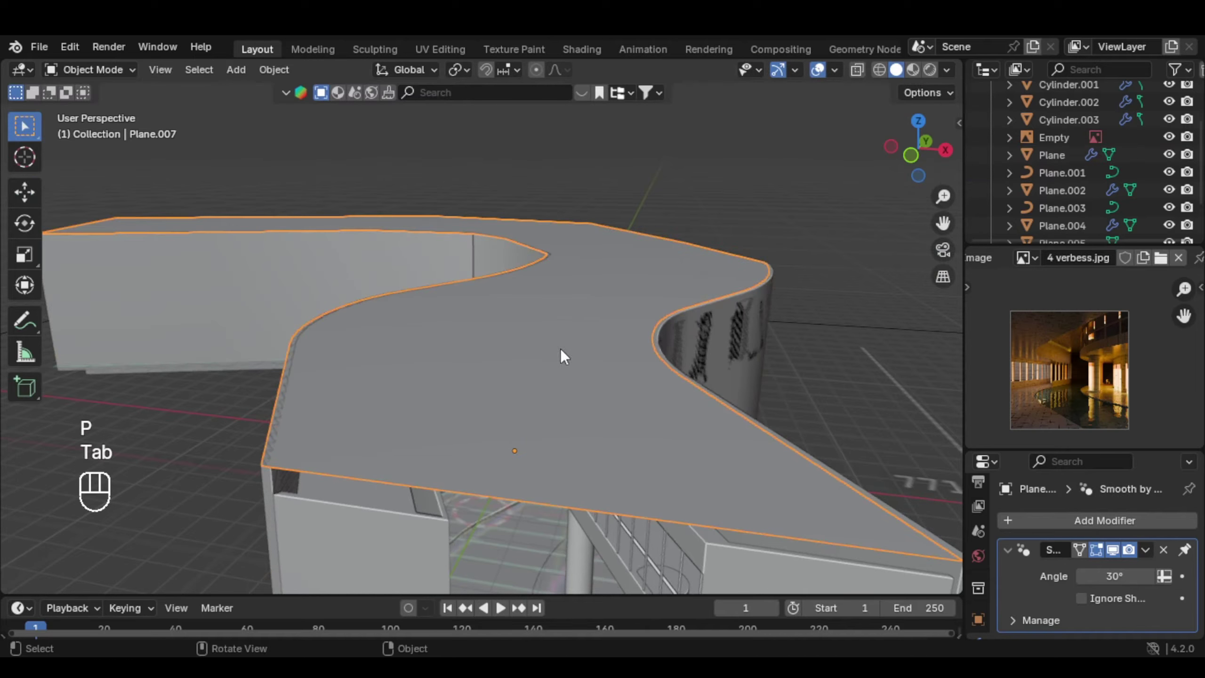
pyautogui.press('g')
pyautogui.rightClick(579, 318)
pyautogui.press('F2')
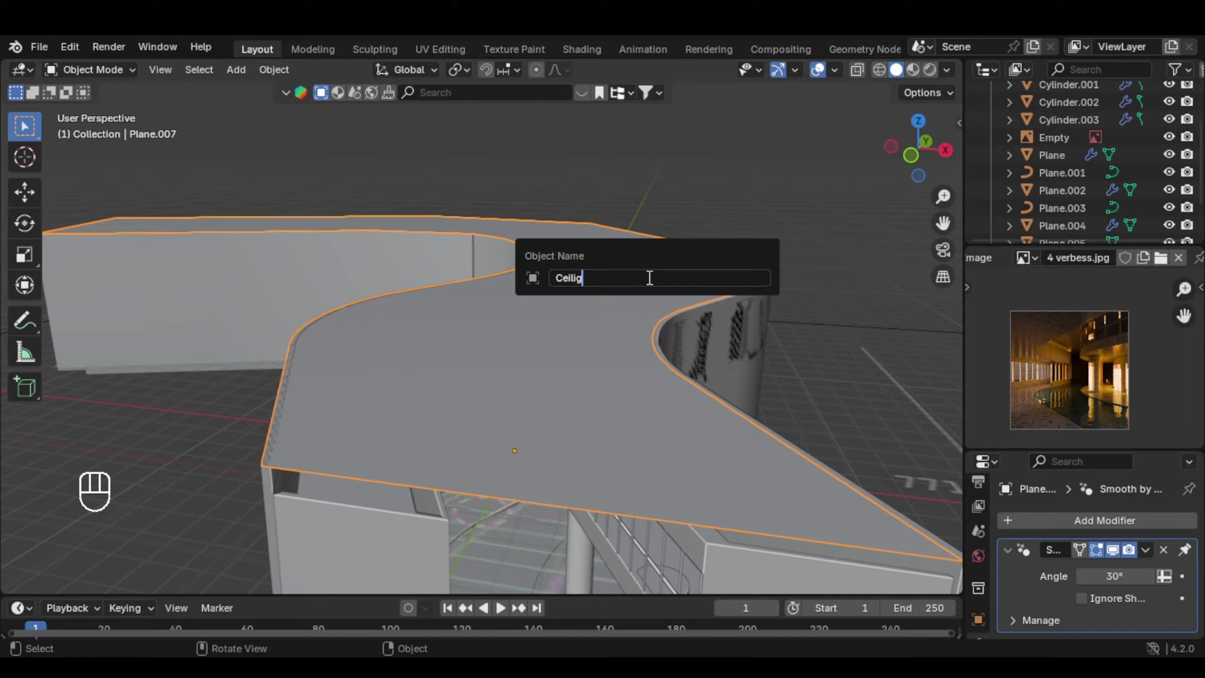
pyautogui.write('Ceiling')
pyautogui.press('Return')
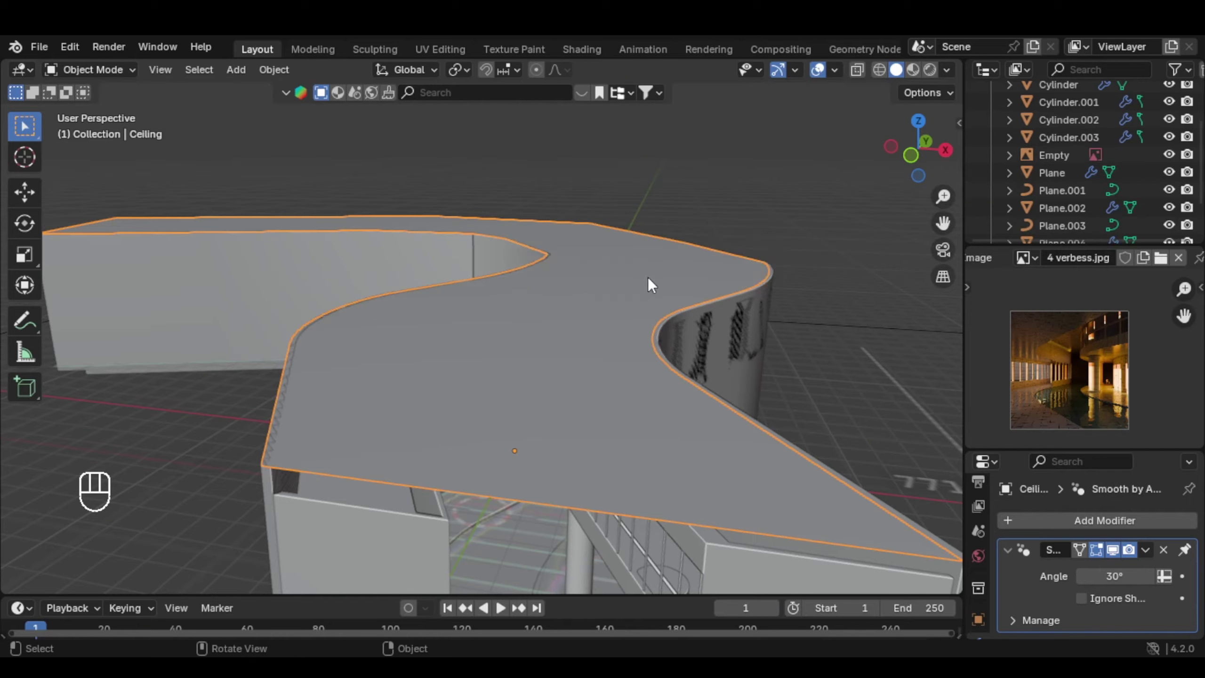
# Switch to the Shading workspace, show the viewport in material preview and hide the Empty reference image
pyautogui.moveTo(648, 277); pyautogui.dragTo(626, 376, button='middle')
pyautogui.scroll(3, 625, 375)
pyautogui.moveTo(625, 596); pyautogui.dragTo(619, 470)
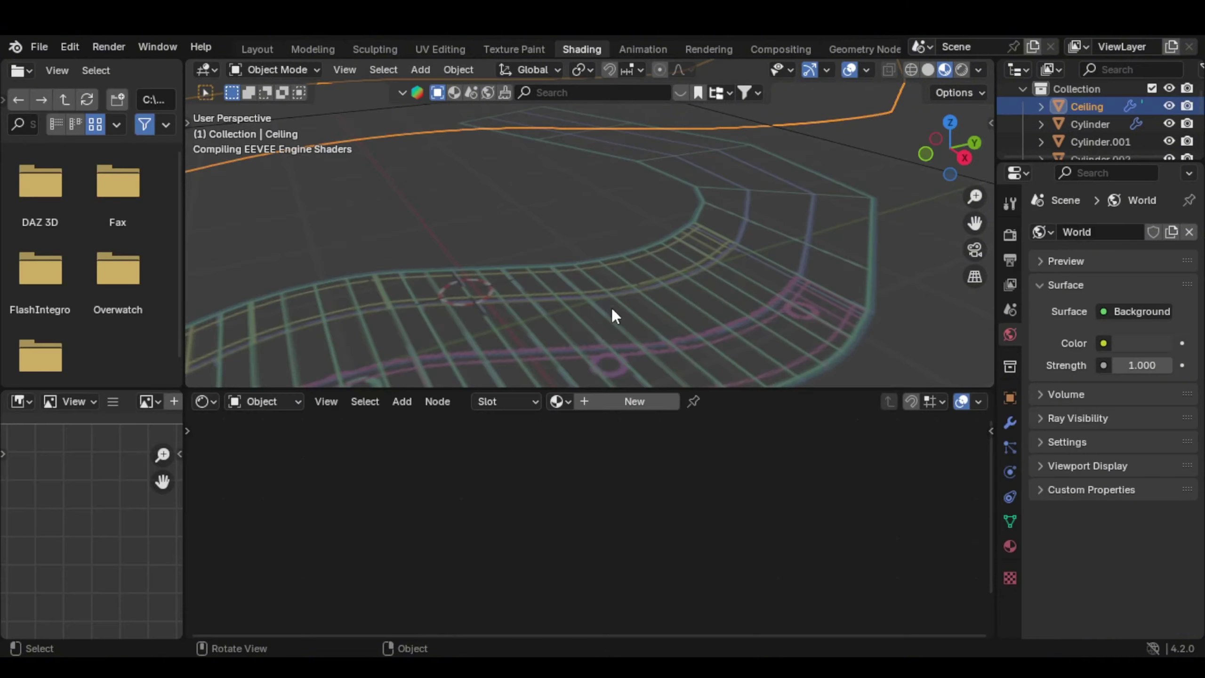
pyautogui.moveTo(614, 315)
pyautogui.mouseDown(button='middle')
pyautogui.moveTo(602, 256)
pyautogui.moveTo(625, 223)
pyautogui.moveTo(667, 212)
pyautogui.mouseUp(button='middle')
pyautogui.click(928, 70)
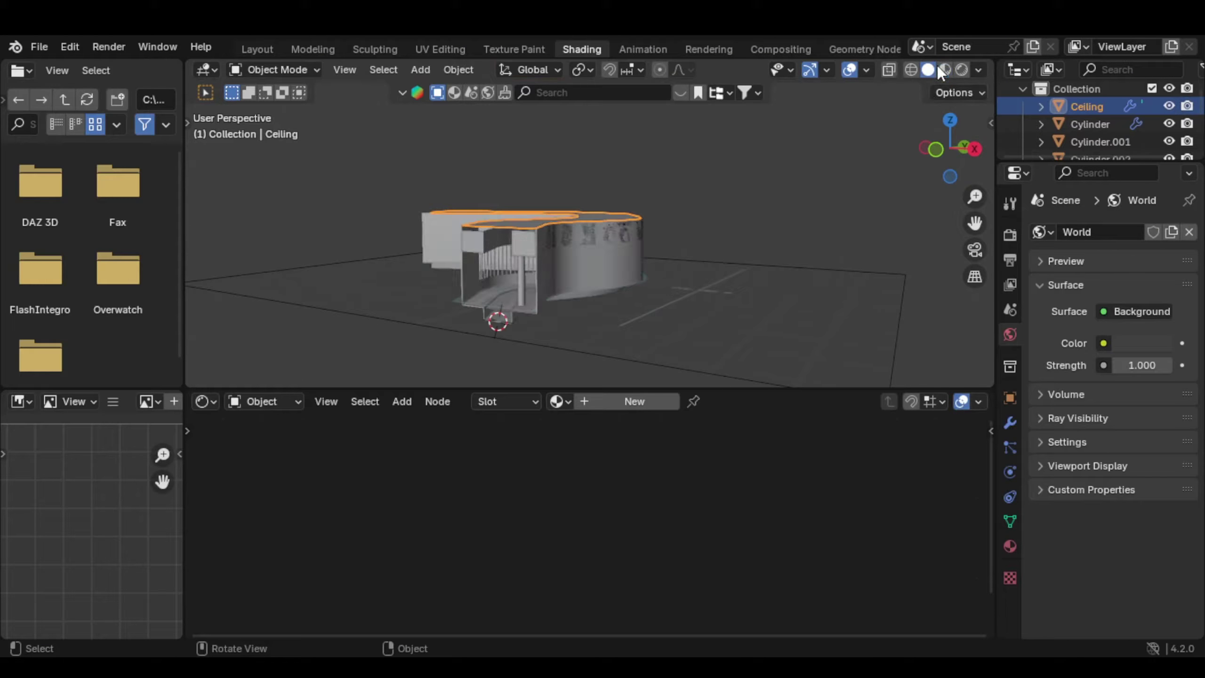
pyautogui.click(945, 69)
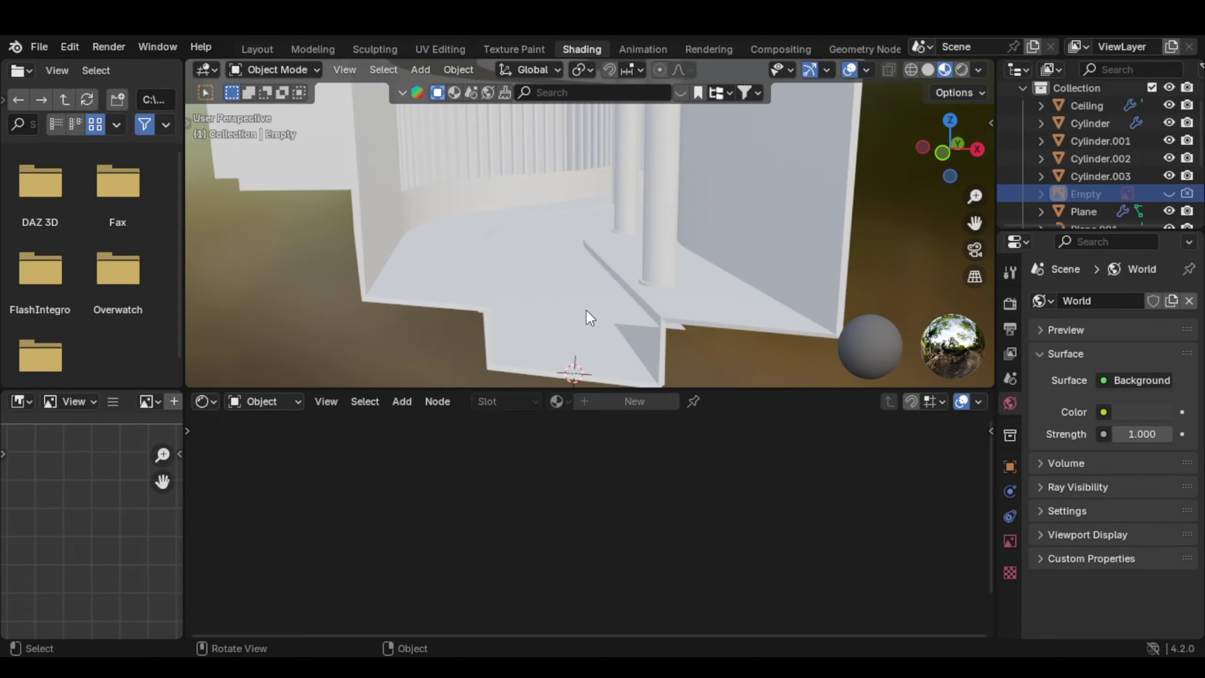
# Give the curved water surface a new material and delete its Principled BSDF node
pyautogui.click(587, 310)
pyautogui.keyDown('shift'); pyautogui.moveTo(588, 310); pyautogui.dragTo(633, 379, button='middle'); pyautogui.keyUp('shift')
pyautogui.click(637, 400)
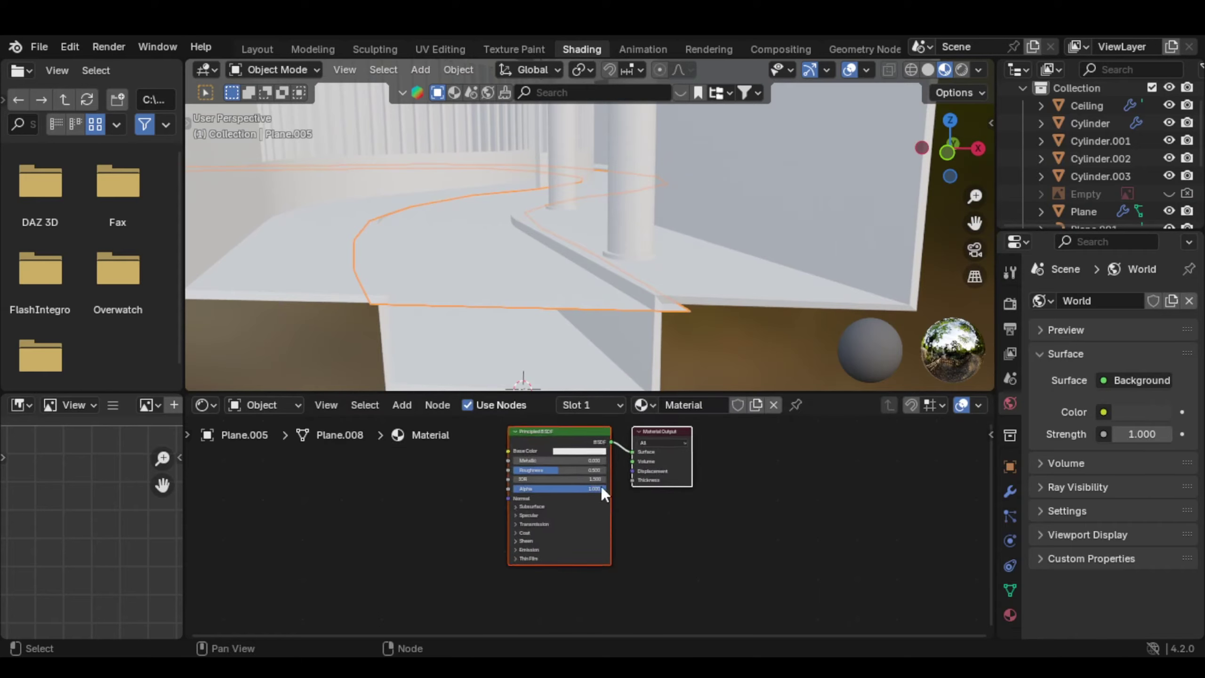
pyautogui.moveTo(575, 447); pyautogui.dragTo(603, 465, button='middle')
pyautogui.press('x')
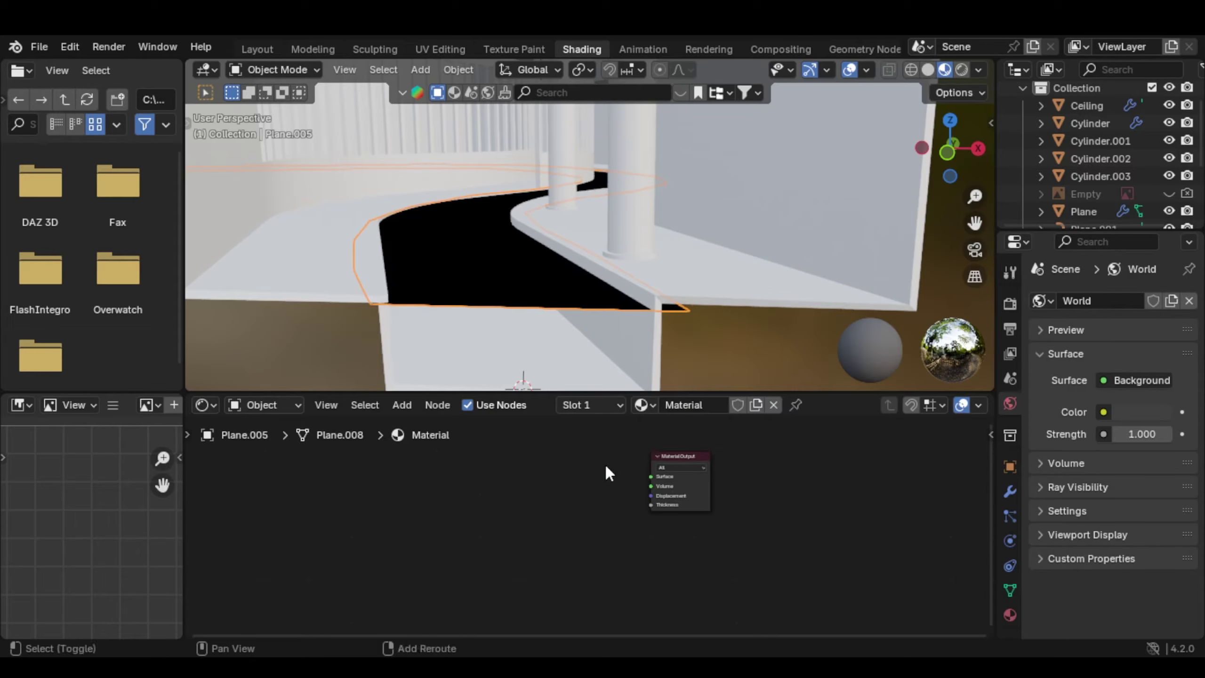
# Add a Glass BSDF to the water material and connect it to the Material Output's Surface
pyautogui.hotkey('shift', 'a')
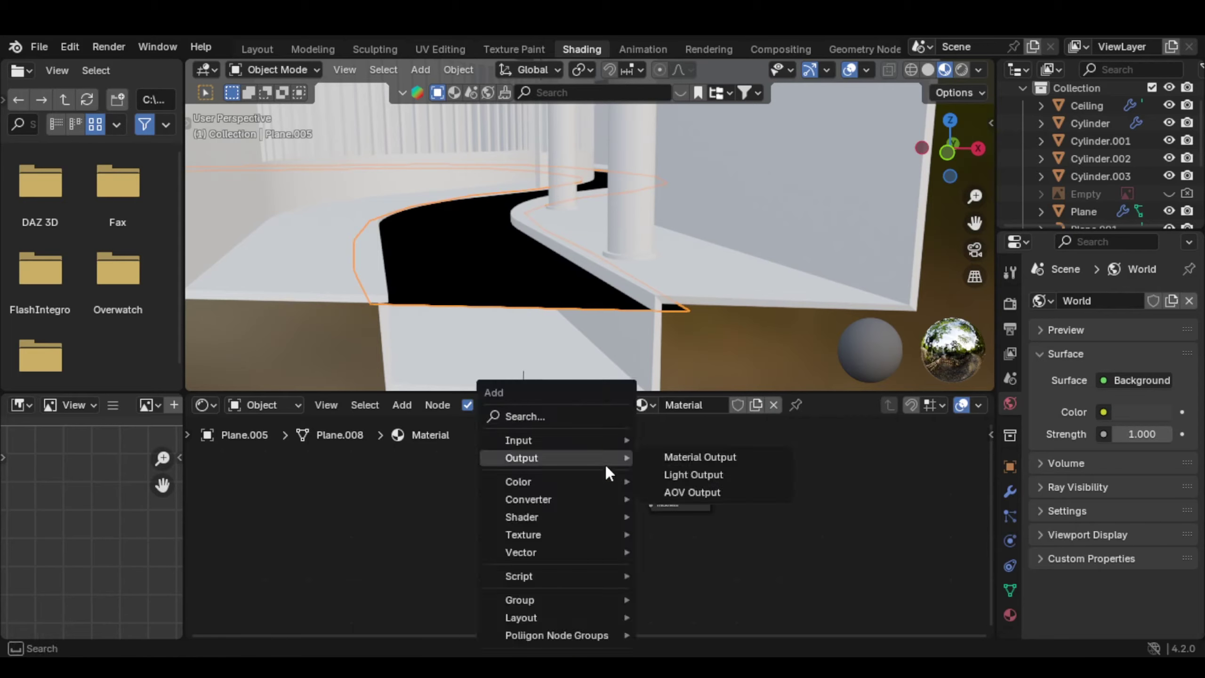
pyautogui.write('gla')
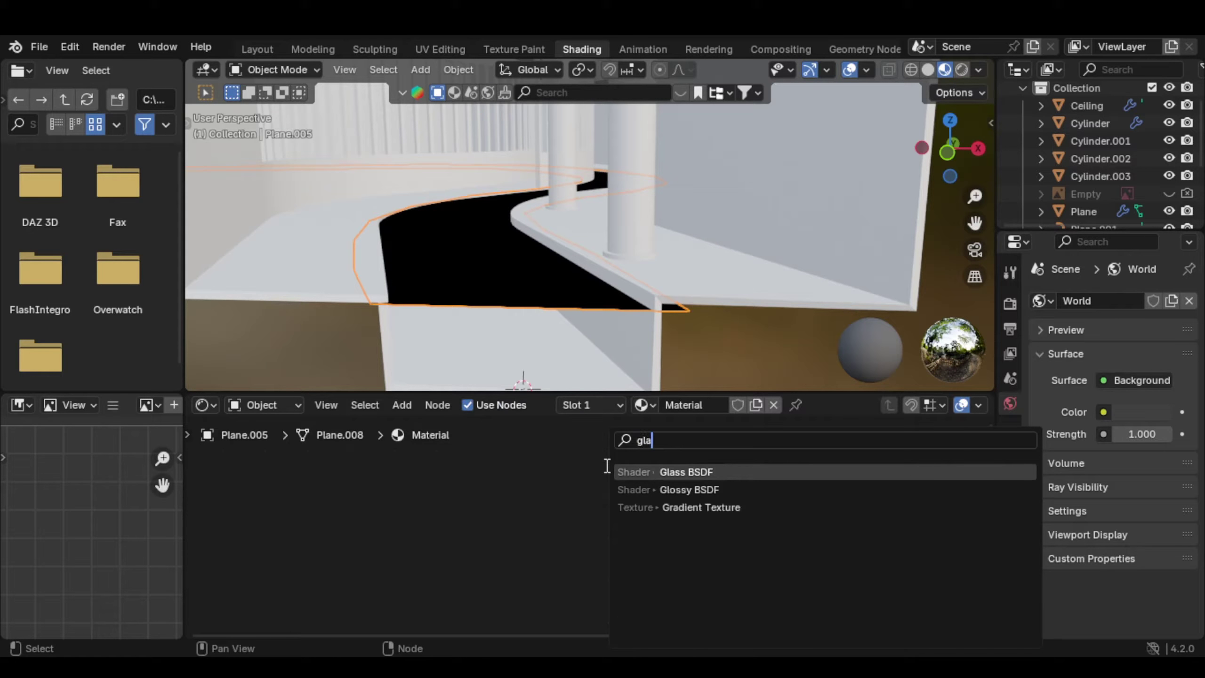
pyautogui.press('Return')
pyautogui.click(559, 450)
pyautogui.scroll(3, 559, 450)
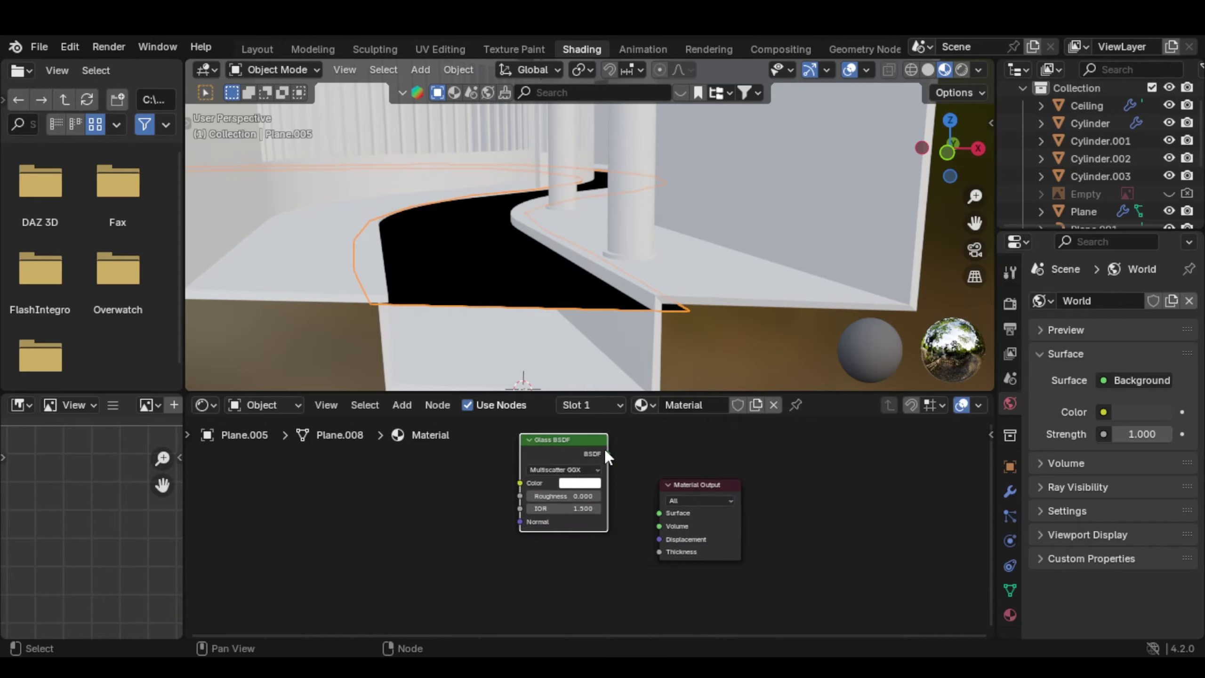
pyautogui.moveTo(608, 454); pyautogui.dragTo(660, 512)
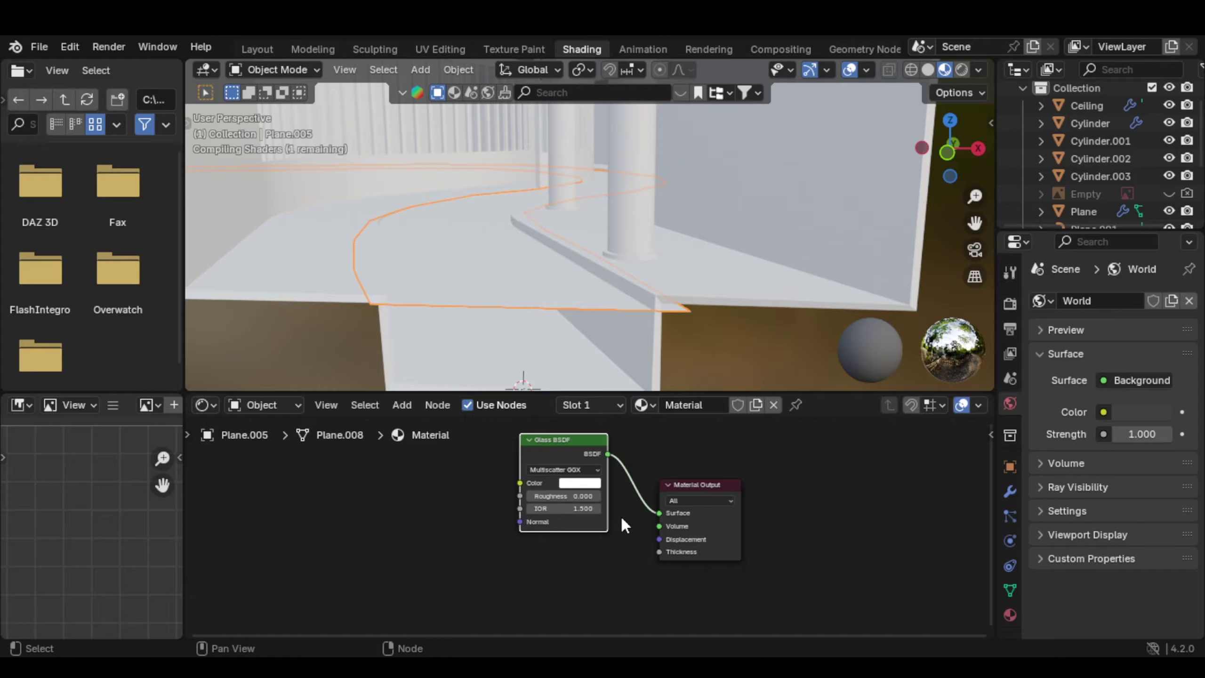
# Add a Transparent BSDF below the Glass BSDF and connect it to the Material Output's Volume
pyautogui.hotkey('shift', 'a')
pyautogui.write('trans')
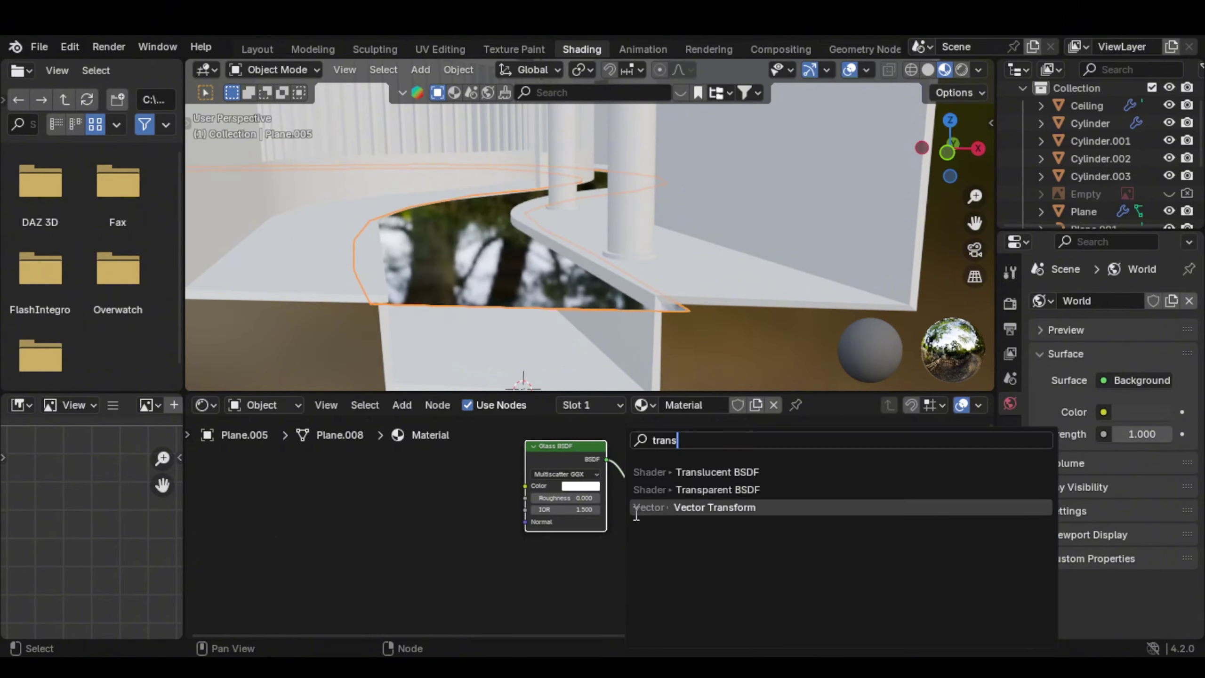
pyautogui.click(714, 489)
pyautogui.click(593, 565)
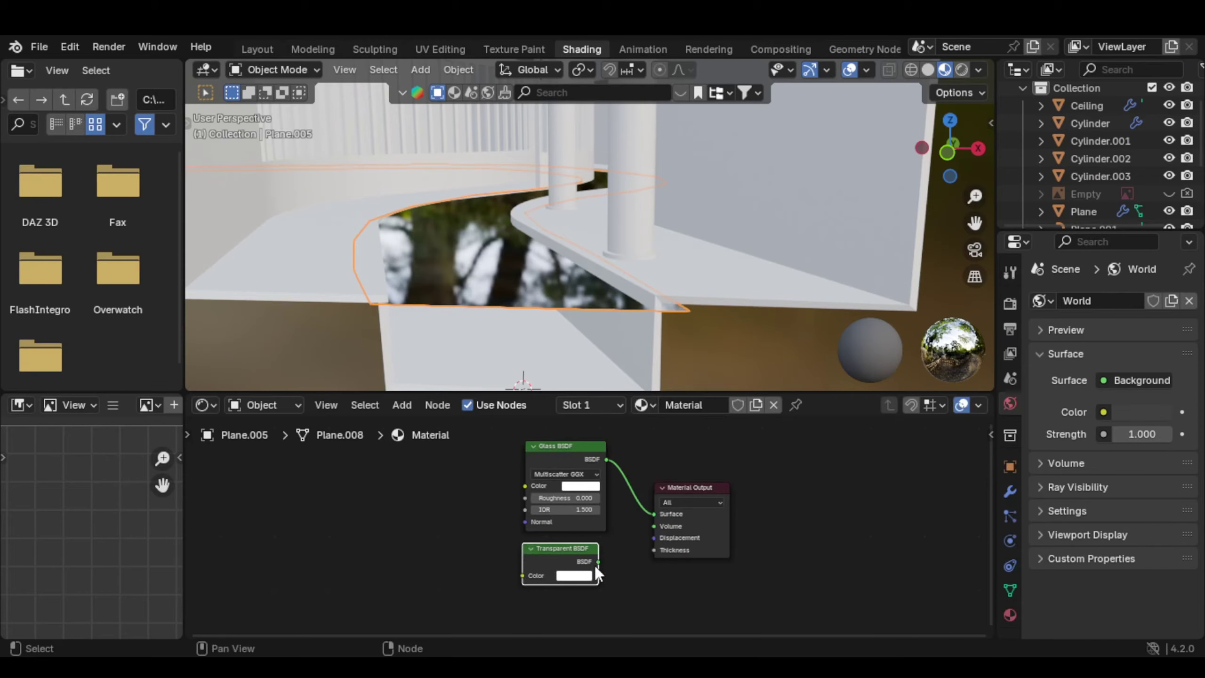
pyautogui.moveTo(597, 562); pyautogui.dragTo(647, 531)
# Add a Noise Texture node and a Bump node to the water material, placed before the Glass BSDF
pyautogui.hotkey('shift', 'a')
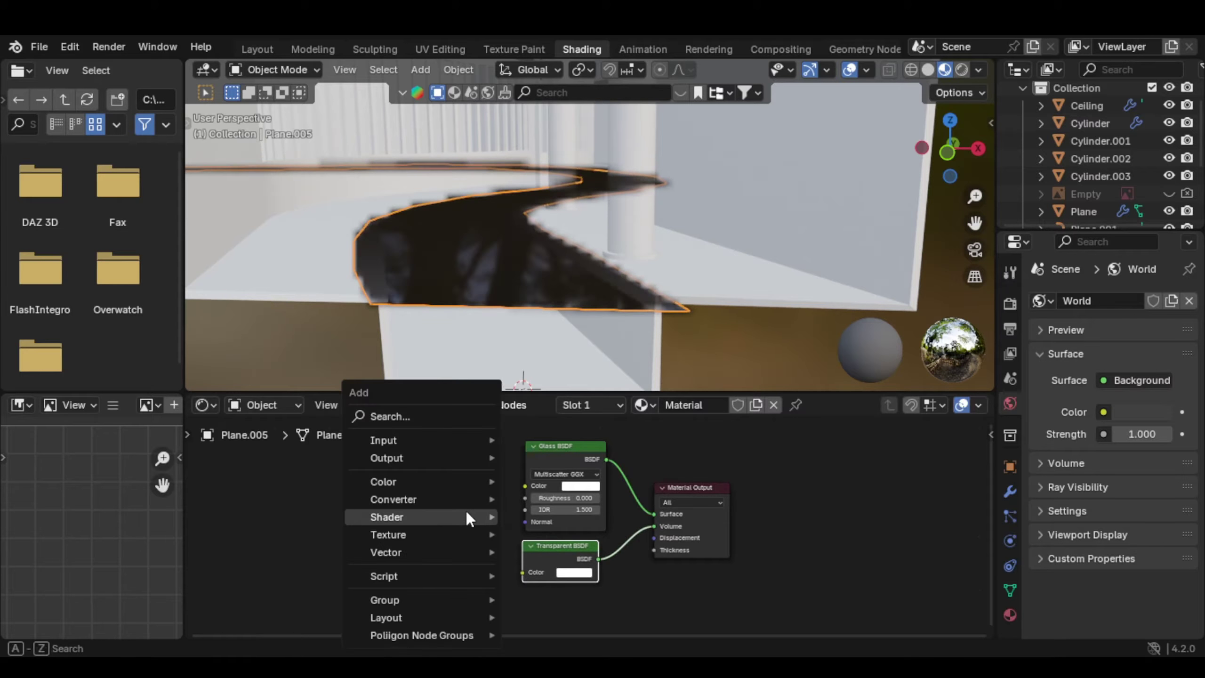
pyautogui.moveTo(466, 511)
pyautogui.write('noi')
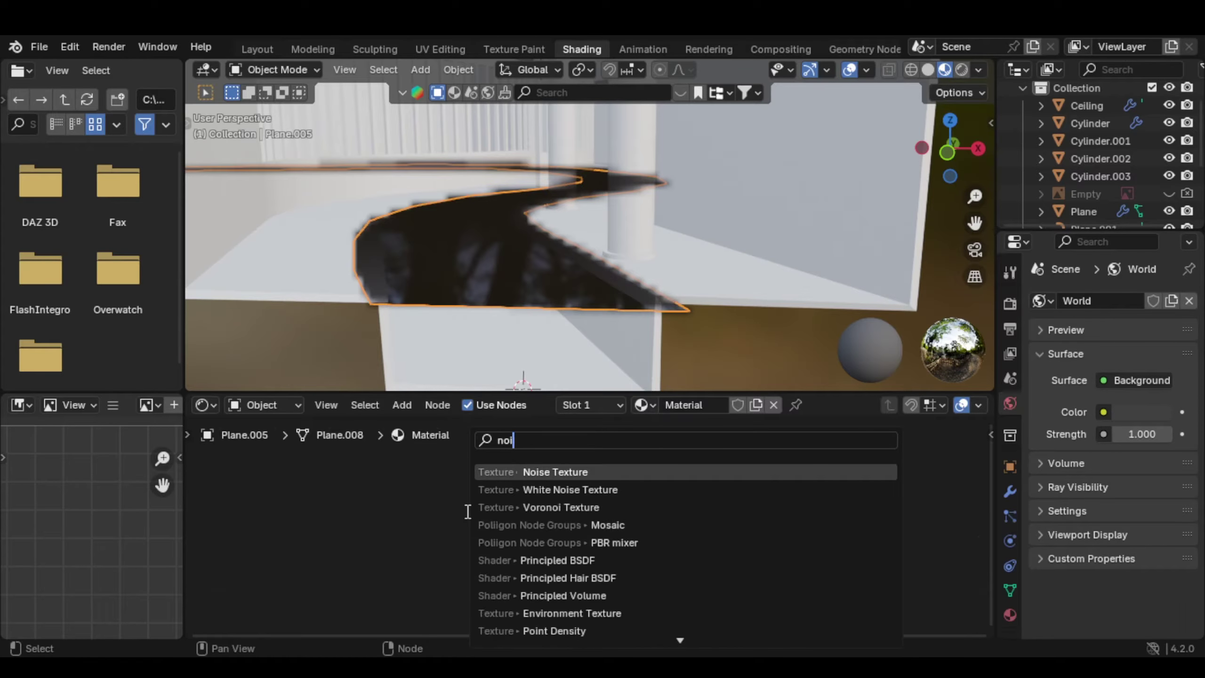
pyautogui.press('Return')
pyautogui.click(299, 481)
pyautogui.hotkey('shift', 'a')
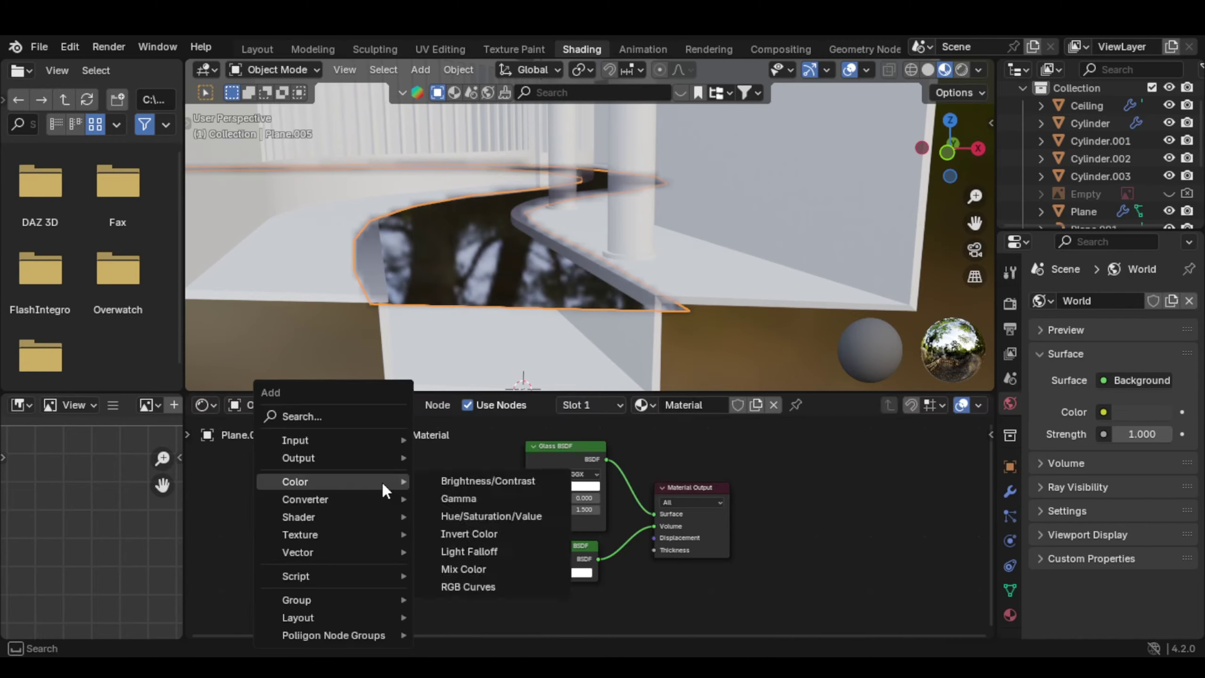
pyautogui.write('bu')
pyautogui.press('Return')
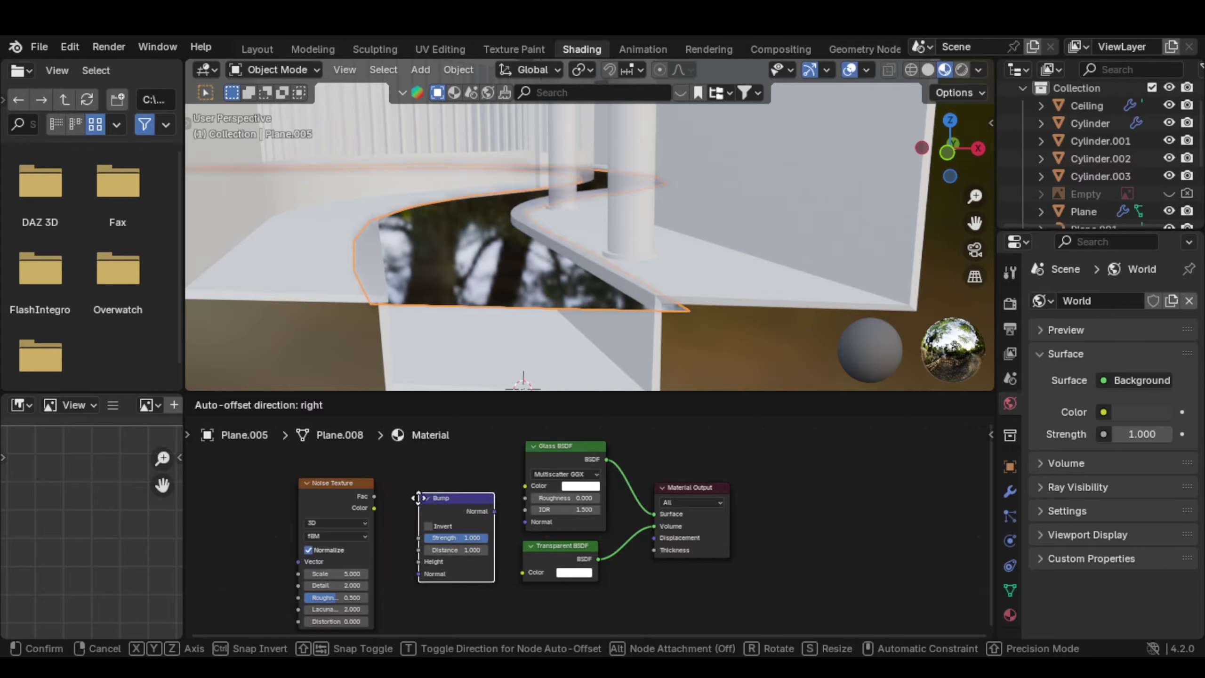
pyautogui.click(387, 503)
# Connect the Noise Texture's Color to the Bump's Height and the Bump's Normal to the Glass BSDF's Normal
pyautogui.moveTo(342, 482); pyautogui.dragTo(326, 452)
pyautogui.moveTo(476, 537); pyautogui.dragTo(513, 522)
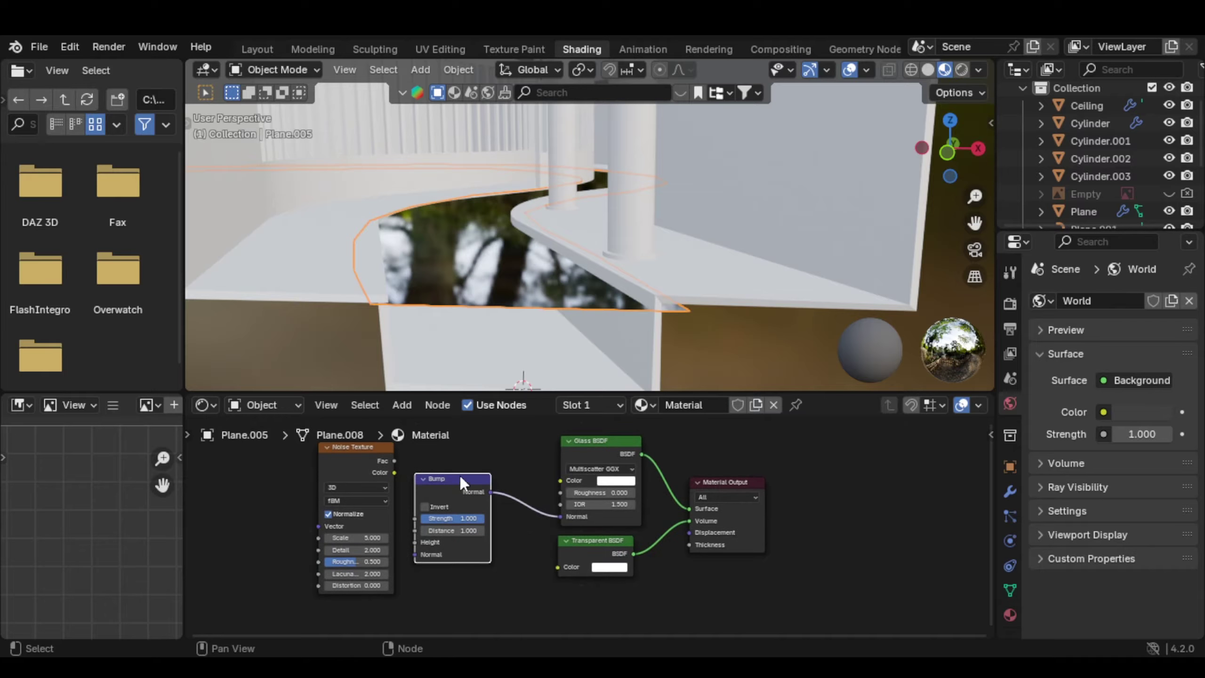
pyautogui.moveTo(459, 476); pyautogui.dragTo(478, 473)
pyautogui.click(397, 462)
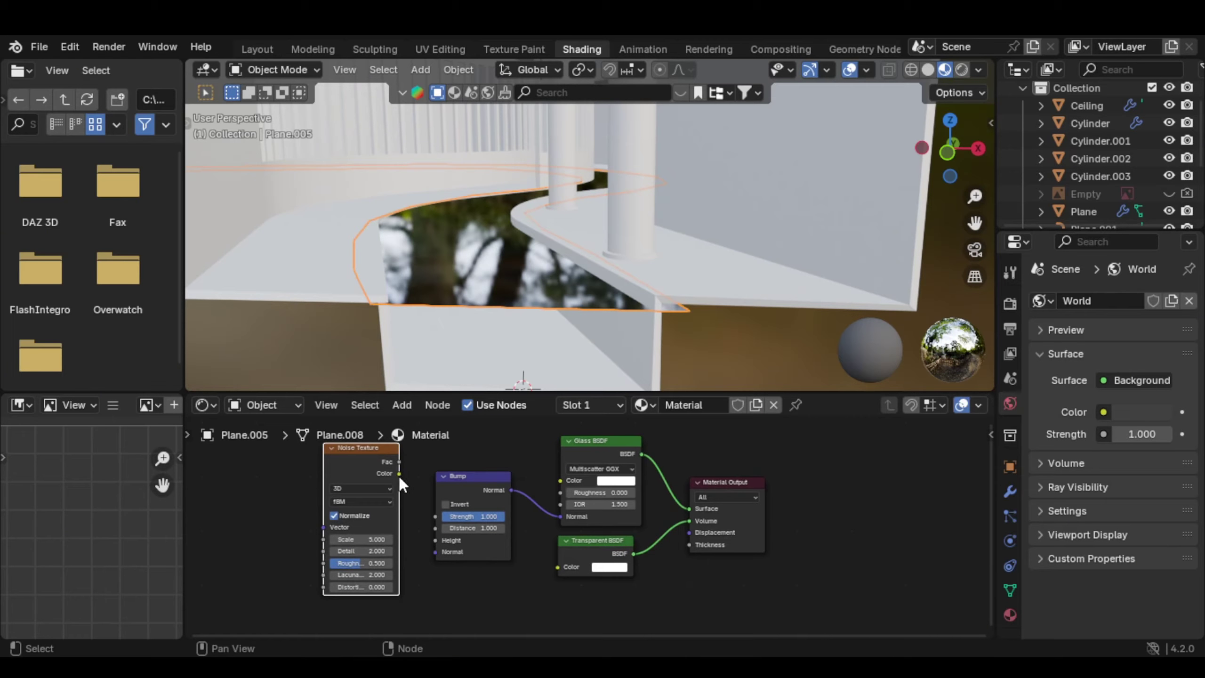
pyautogui.moveTo(399, 473); pyautogui.dragTo(433, 544)
pyautogui.scroll(5, 539, 249)
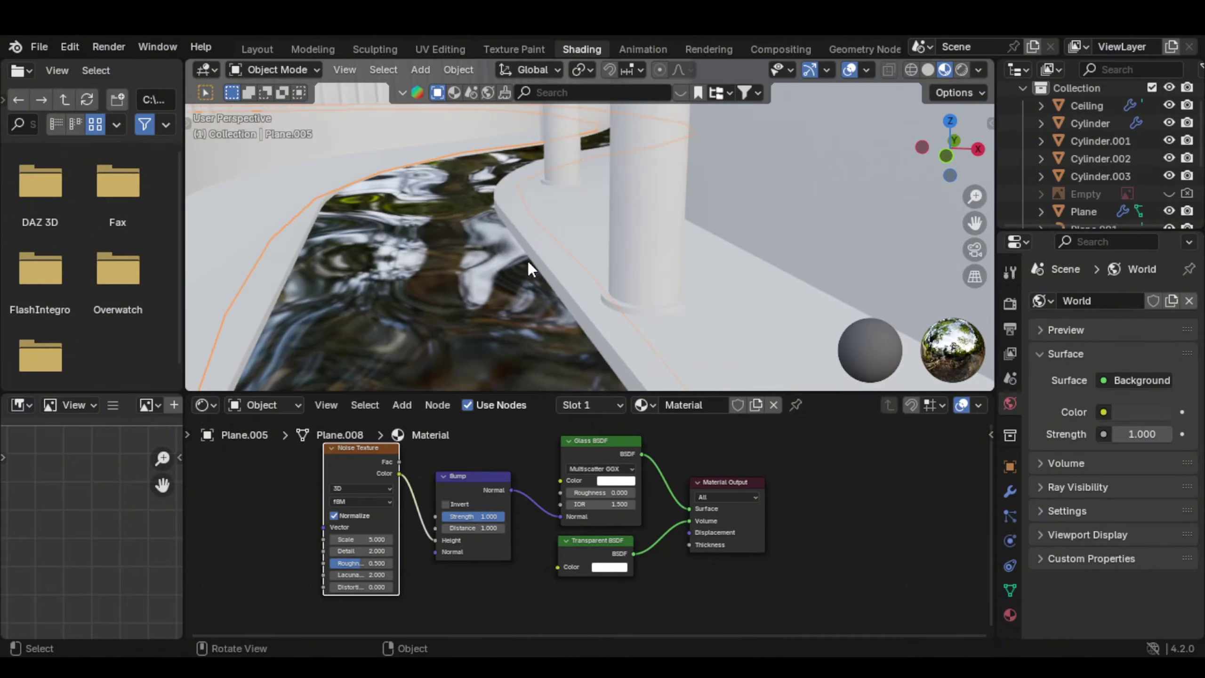
# Apply the water surface's object transforms, including its scale, so the noise ripples follow its real proportions
pyautogui.scroll(-5, 527, 261)
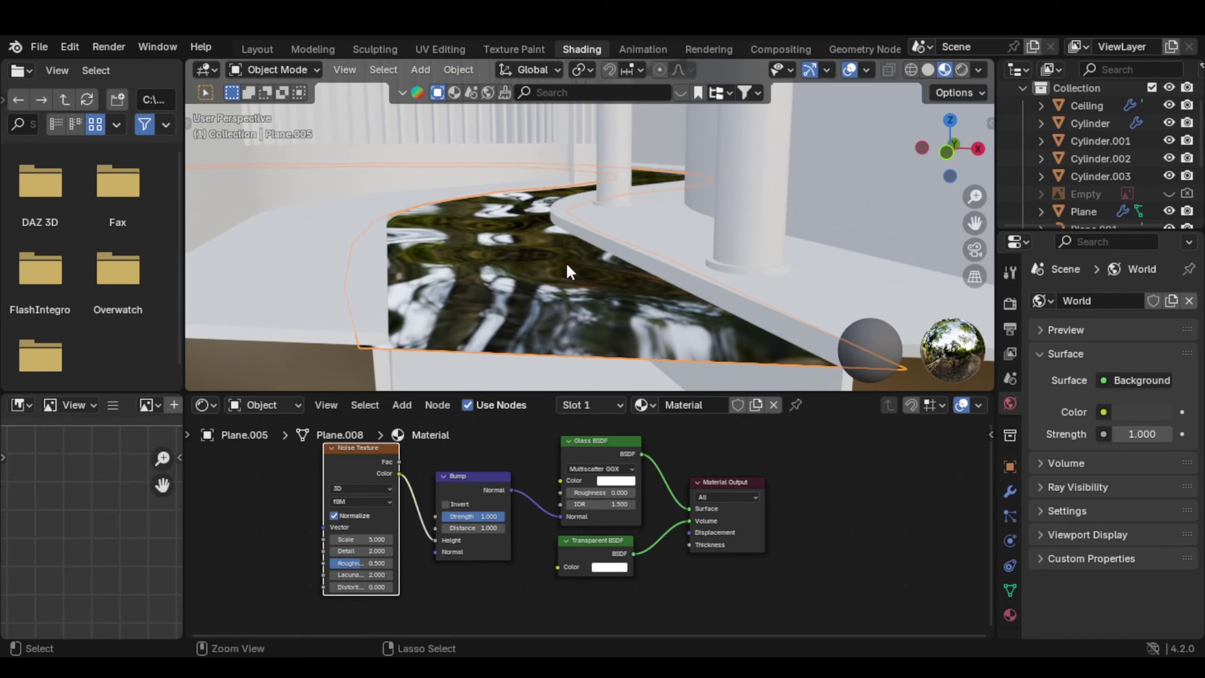
pyautogui.hotkey('ctrl', 'a')
pyautogui.click(489, 295)
pyautogui.hotkey('ctrl', 'a')
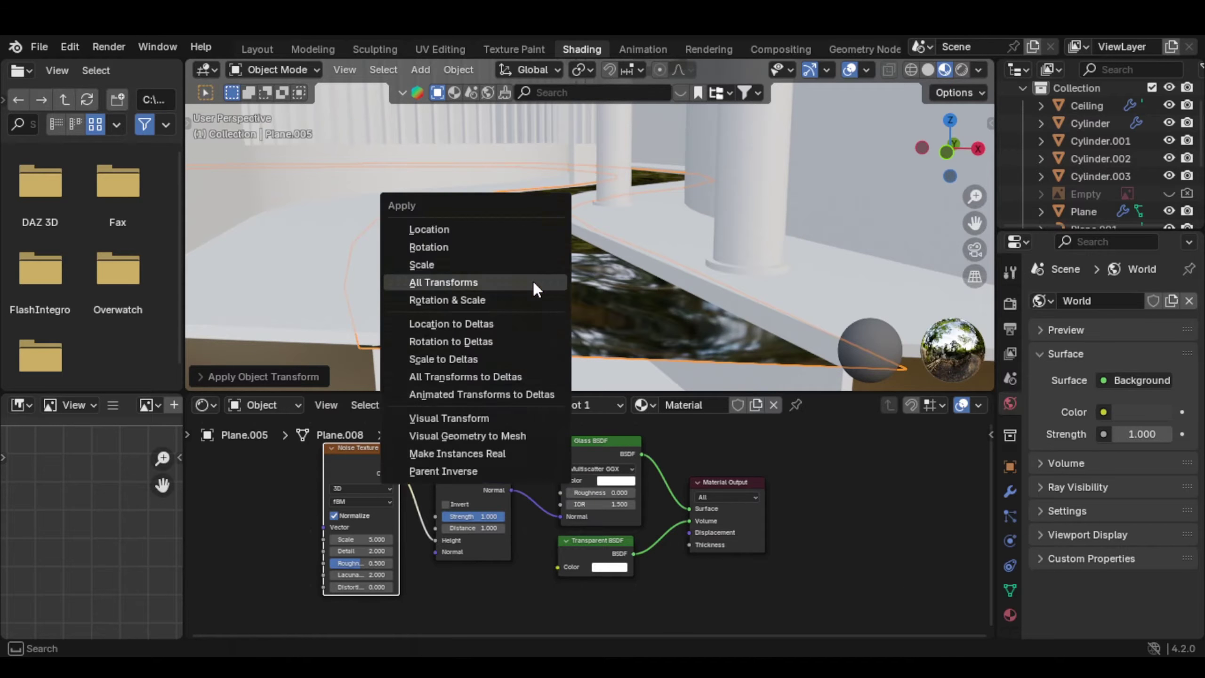
pyautogui.click(499, 265)
pyautogui.moveTo(571, 273)
pyautogui.mouseDown(button='middle')
pyautogui.moveTo(559, 228)
pyautogui.moveTo(557, 256)
pyautogui.mouseUp(button='middle')
# Set the Glass BSDF's IOR to 1.333 and tint its color a very pale blue
pyautogui.press('Home')
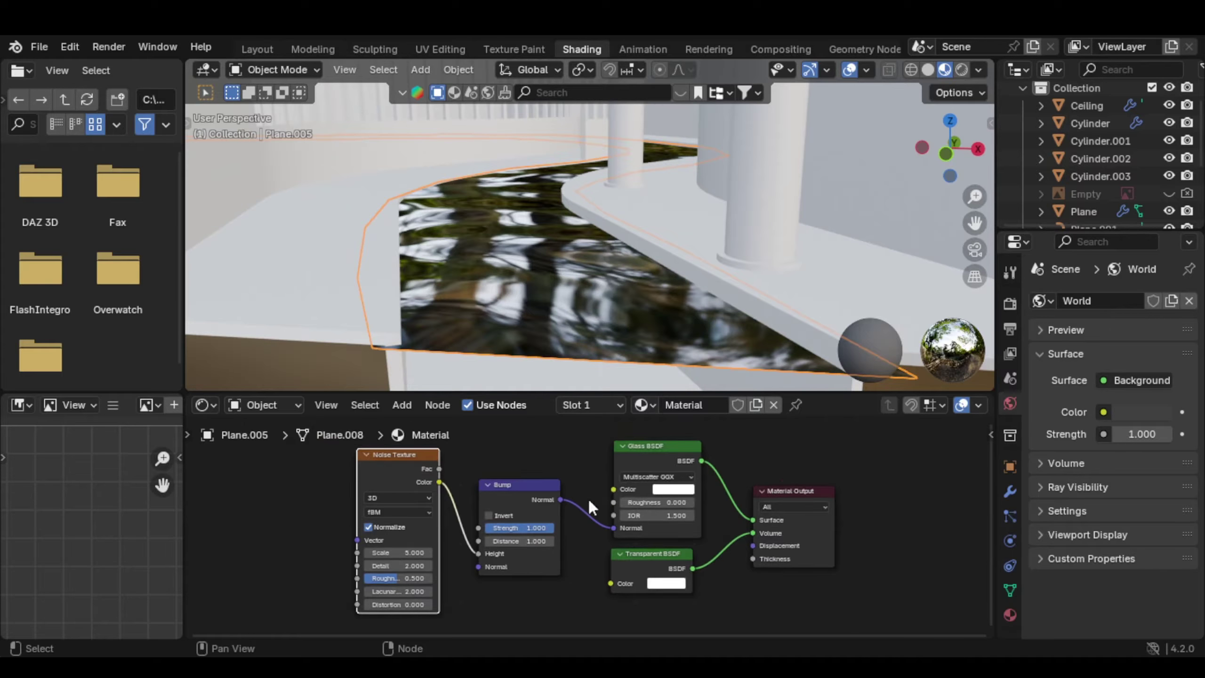
pyautogui.scroll(2, 588, 497)
pyautogui.moveTo(602, 516); pyautogui.dragTo(559, 537, button='middle')
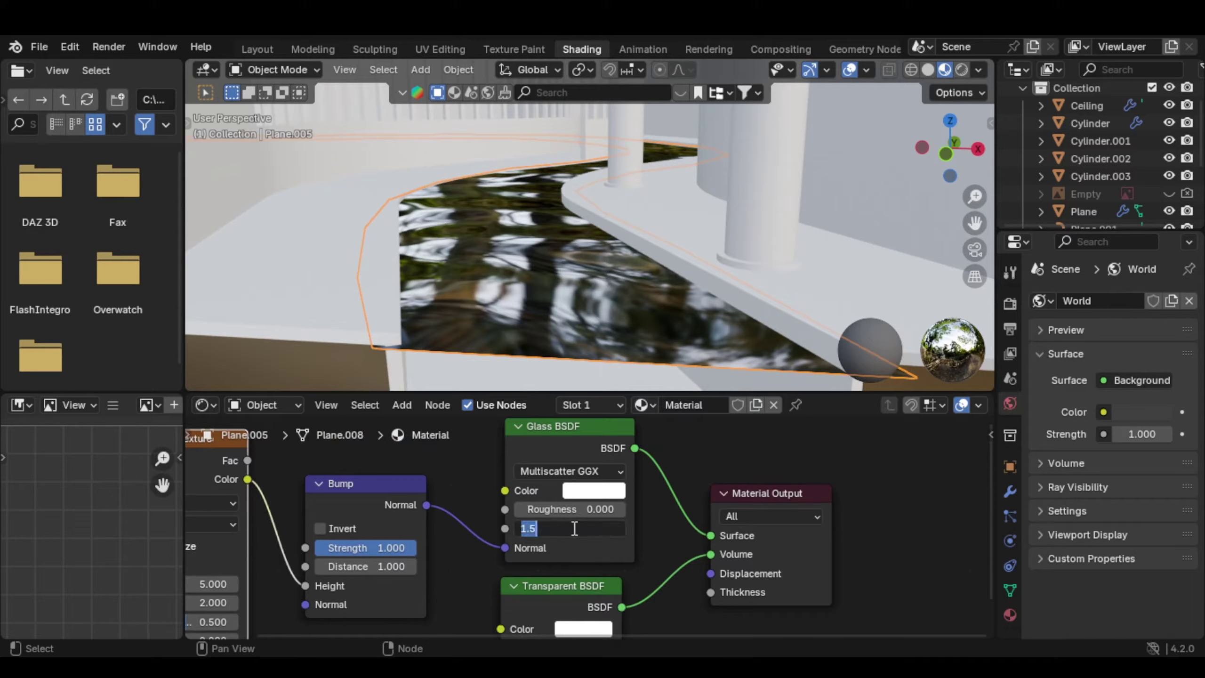
pyautogui.press('Return')
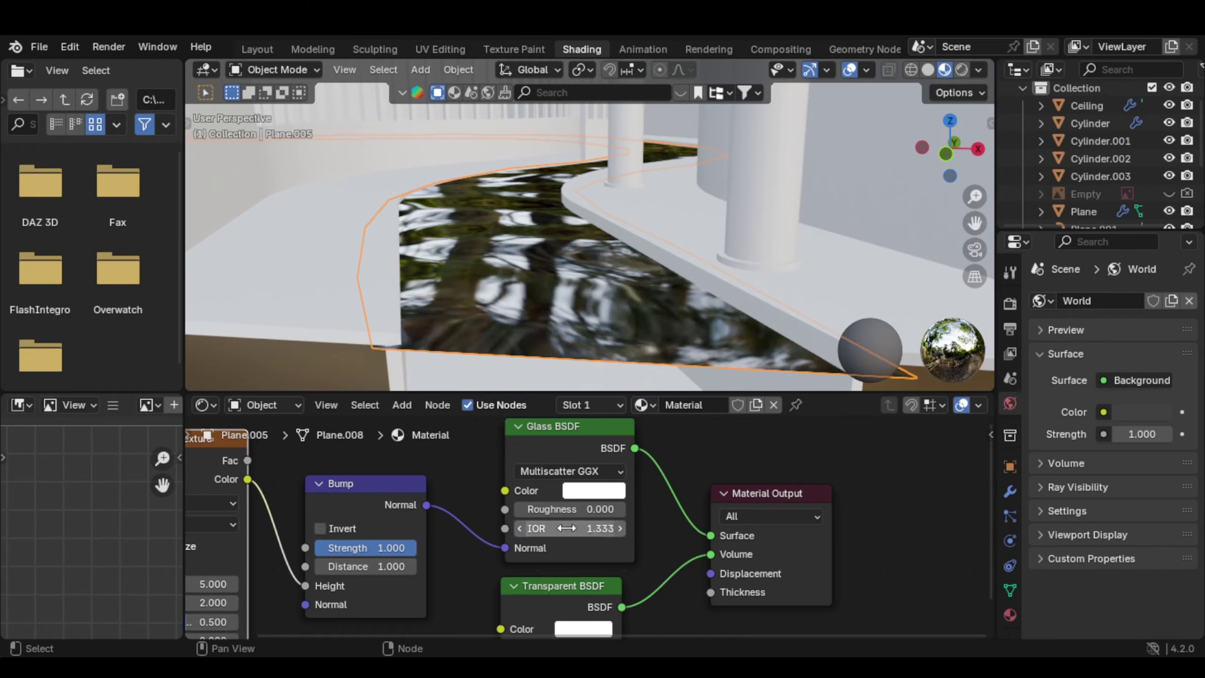
pyautogui.scroll(-1, 669, 548)
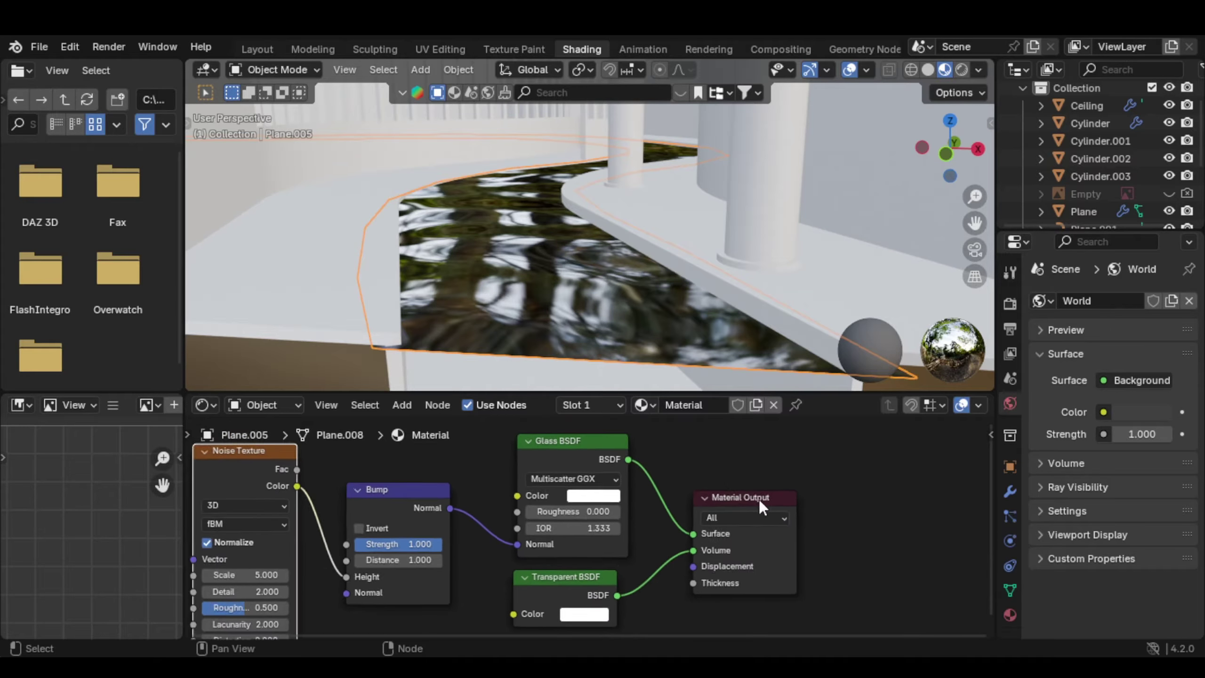
pyautogui.click(600, 501)
pyautogui.moveTo(641, 323); pyautogui.dragTo(640, 336)
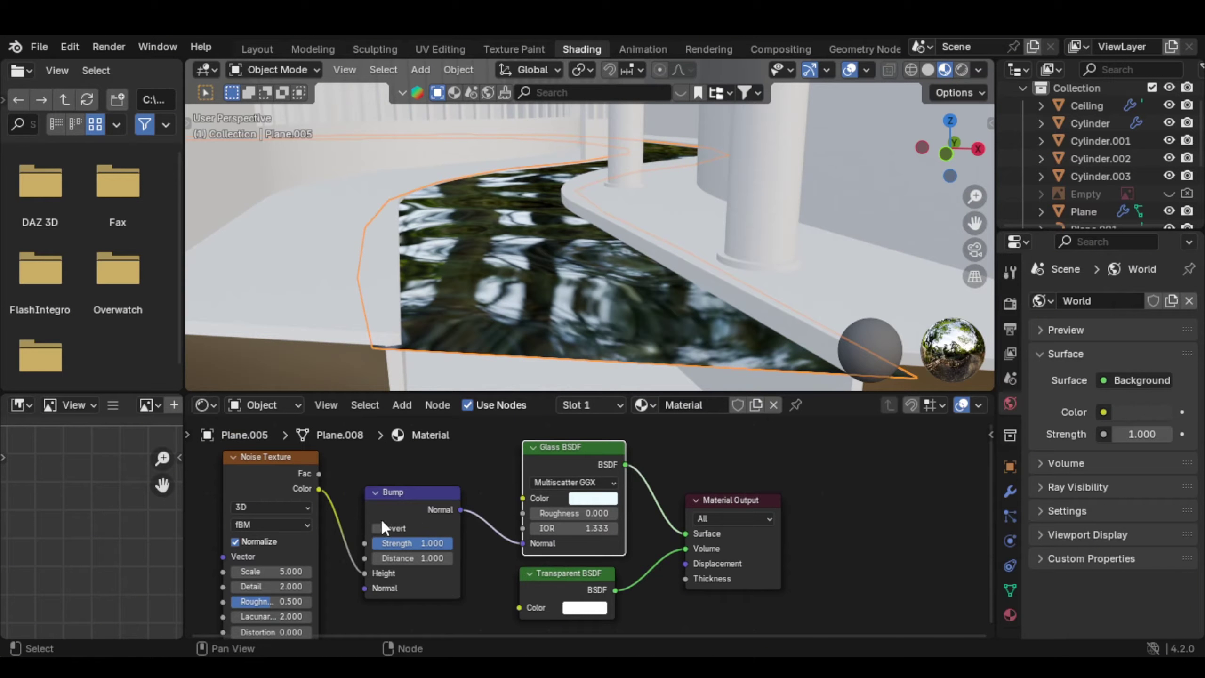
# Set the Noise Texture's scale to 29.8 and the Bump strength to 0.325 for finer, softer ripples
pyautogui.moveTo(383, 527); pyautogui.dragTo(451, 522, button='middle')
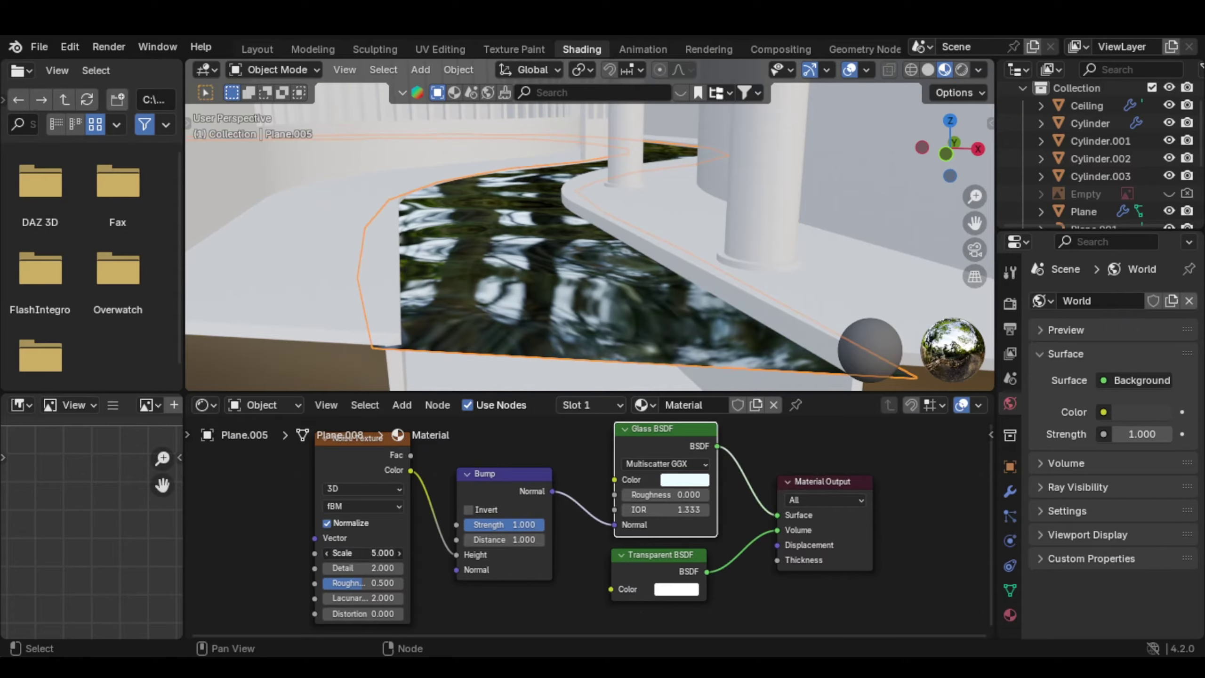
pyautogui.moveTo(365, 553); pyautogui.dragTo(442, 552)
pyautogui.moveTo(442, 553); pyautogui.dragTo(500, 535)
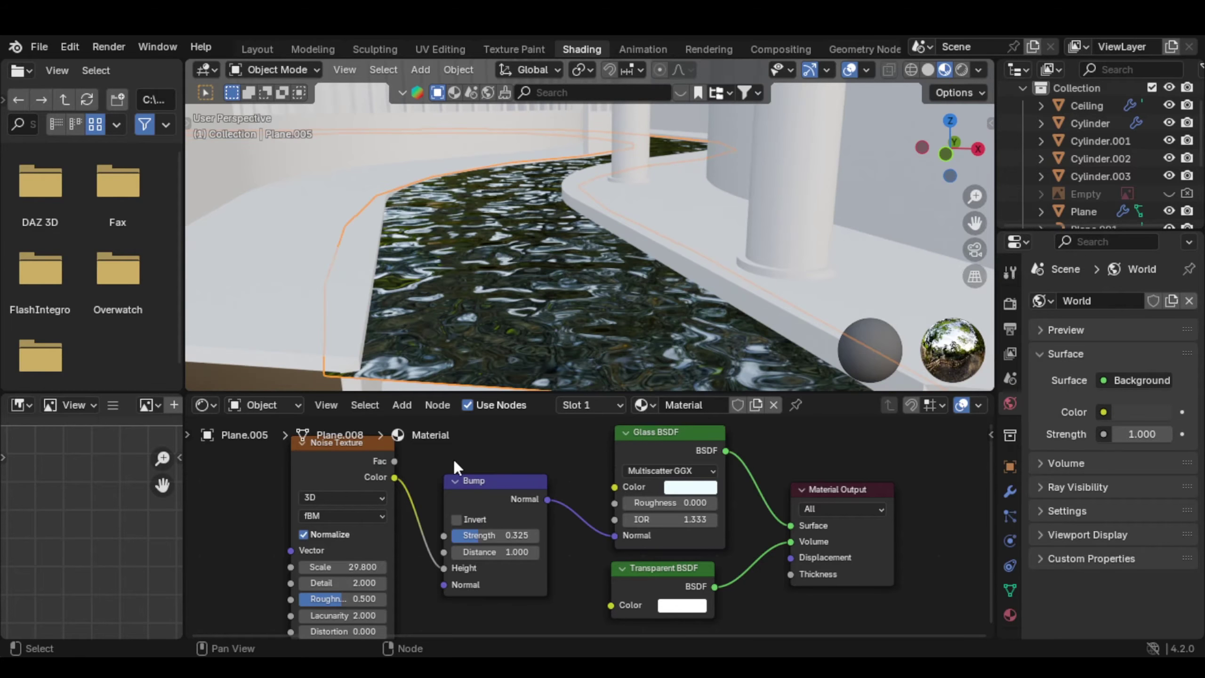
pyautogui.moveTo(537, 331); pyautogui.dragTo(552, 289, button='middle')
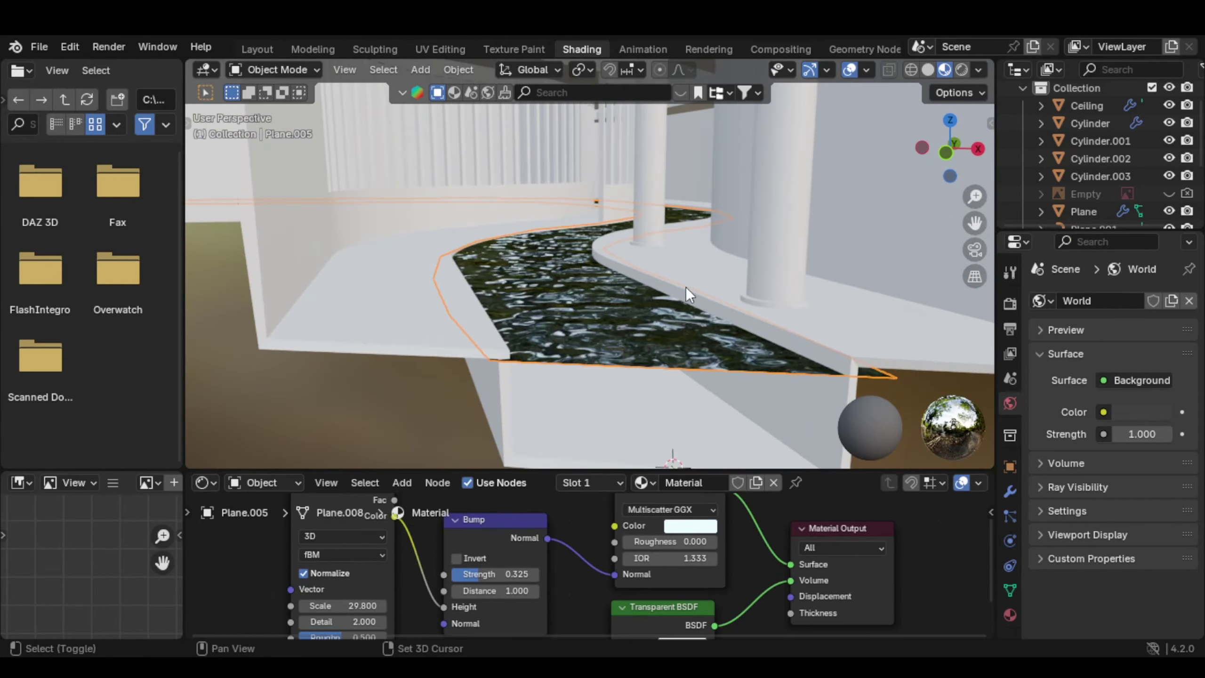
# Select the main building mesh, create a new material for it and enlarge the node editor area
pyautogui.moveTo(686, 286); pyautogui.dragTo(578, 321, button='middle')
pyautogui.click(444, 298)
pyautogui.moveTo(443, 298); pyautogui.dragTo(529, 325, button='middle')
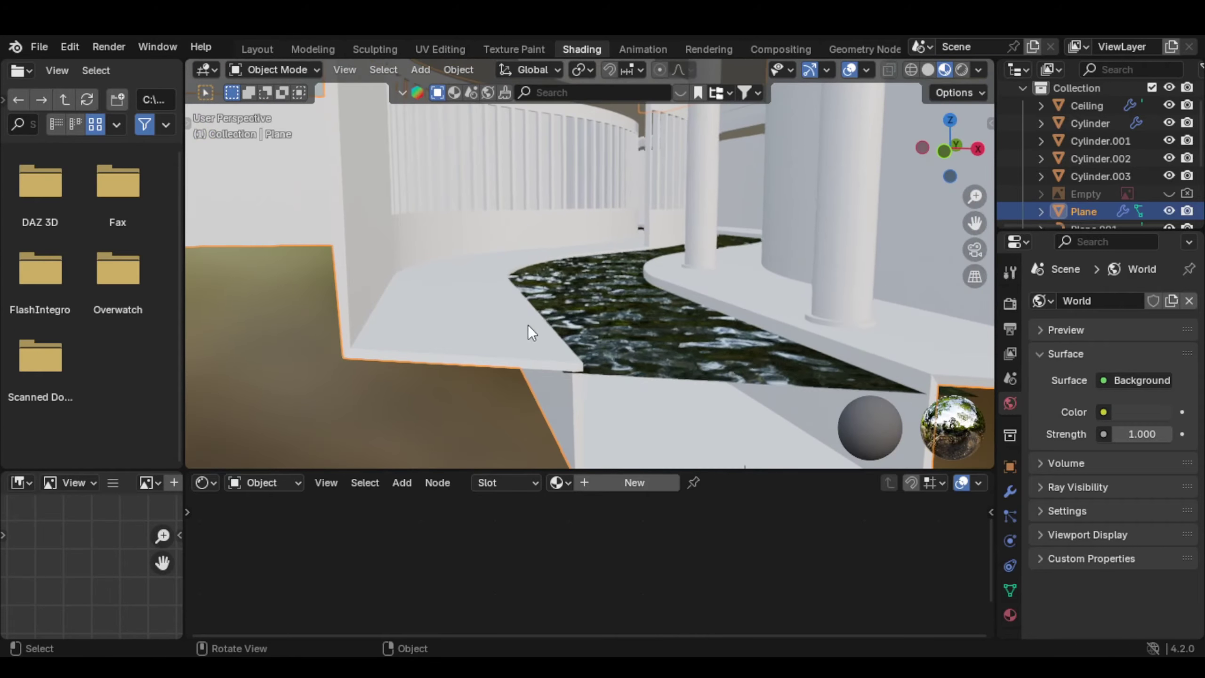
pyautogui.click(627, 484)
pyautogui.moveTo(620, 469); pyautogui.dragTo(619, 363)
pyautogui.moveTo(630, 483); pyautogui.dragTo(622, 464, button='middle')
pyautogui.click(622, 465)
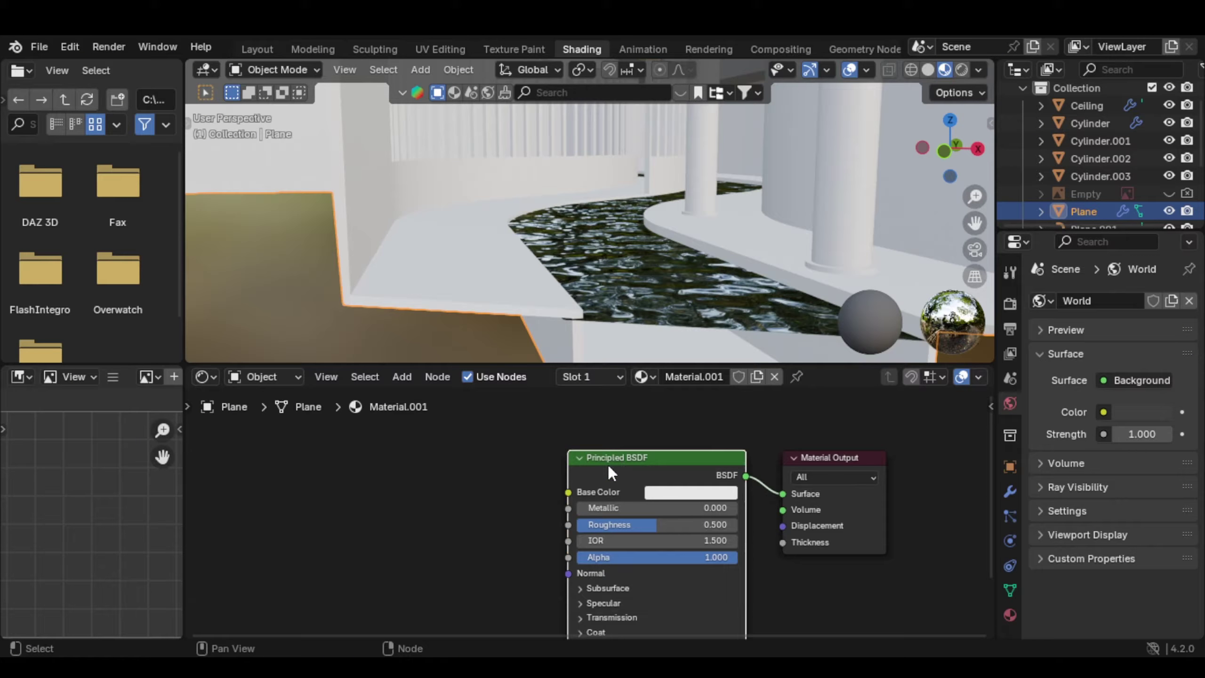
pyautogui.scroll(-1, 607, 465)
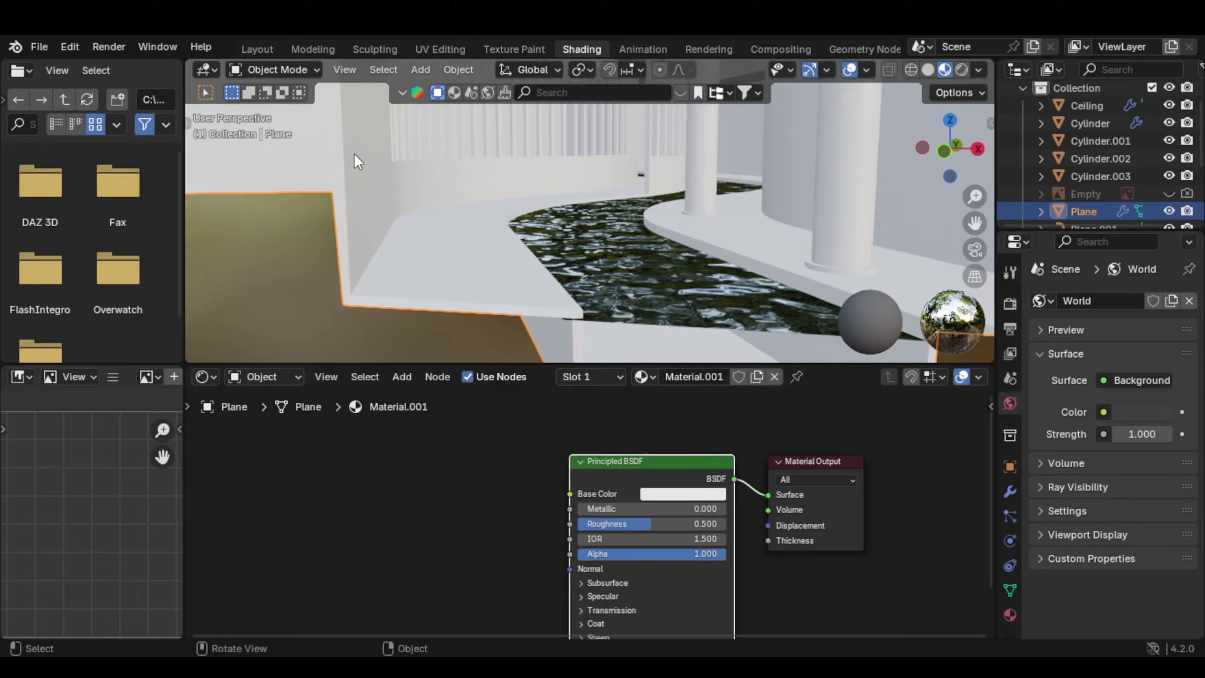
# Load the Tiles107_2K texture set into the plane's Material.001, connecting base color, roughness and displacement with mapping nodes
pyautogui.click(62, 46)
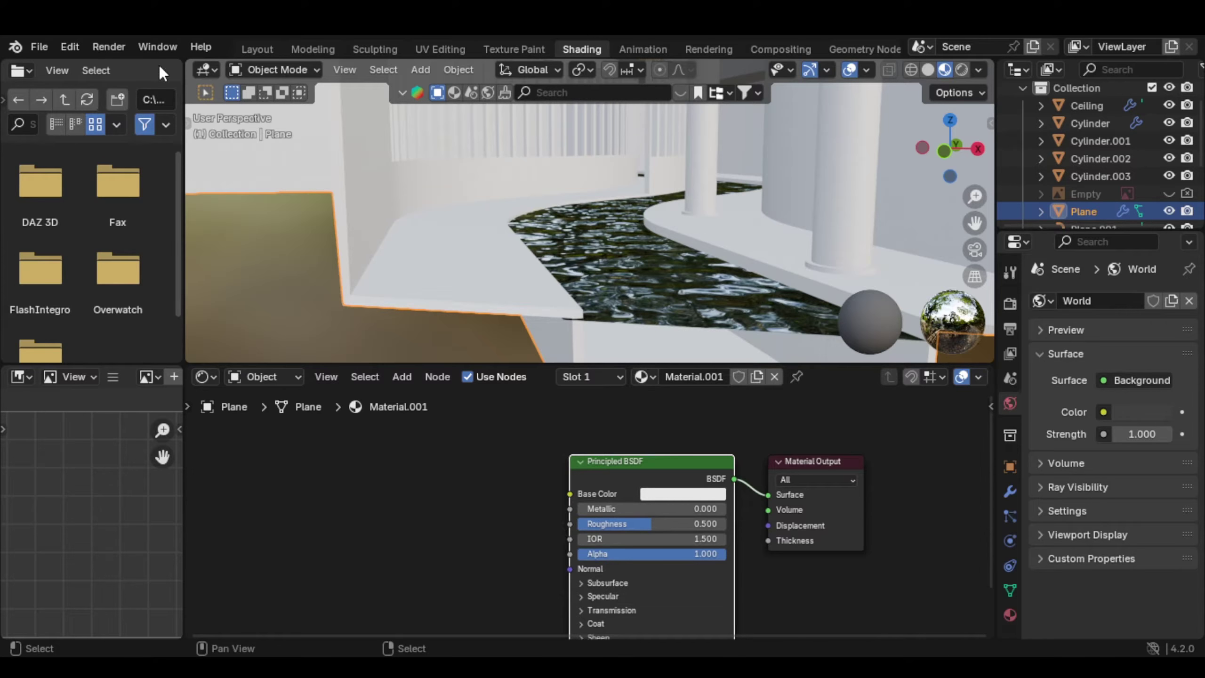
pyautogui.hotkey('ctrl', 's')
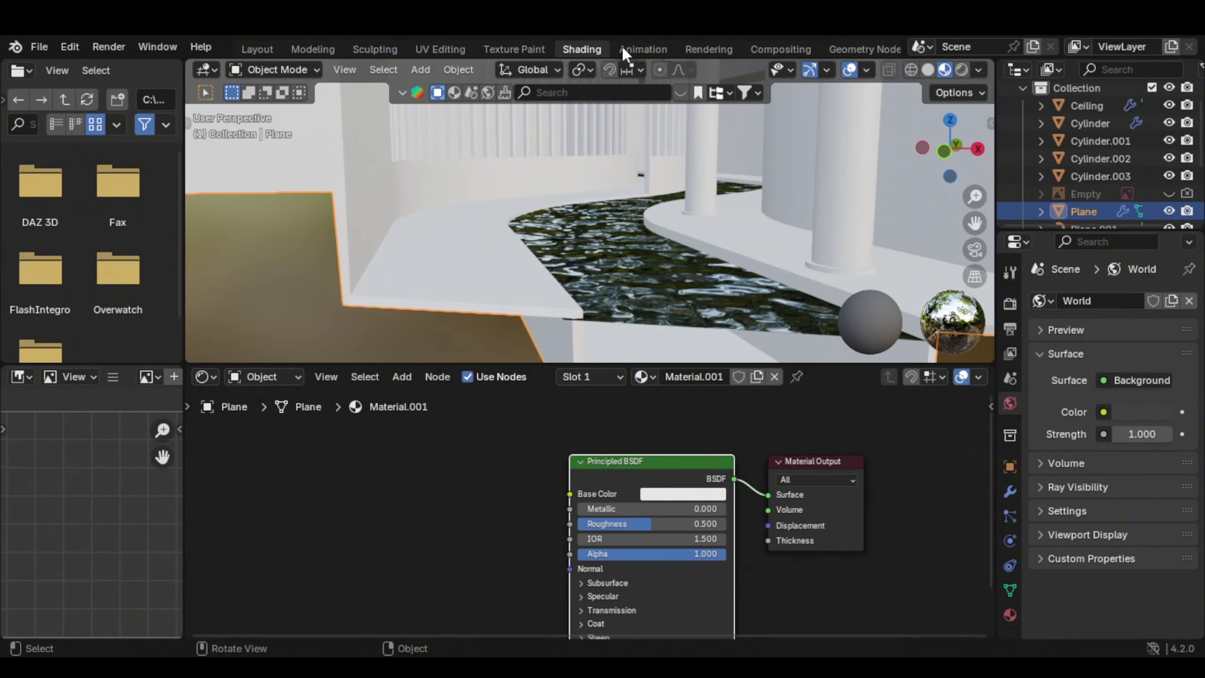
pyautogui.keyDown('ctrl'); pyautogui.scroll(-2, 612, 470); pyautogui.keyUp('ctrl')
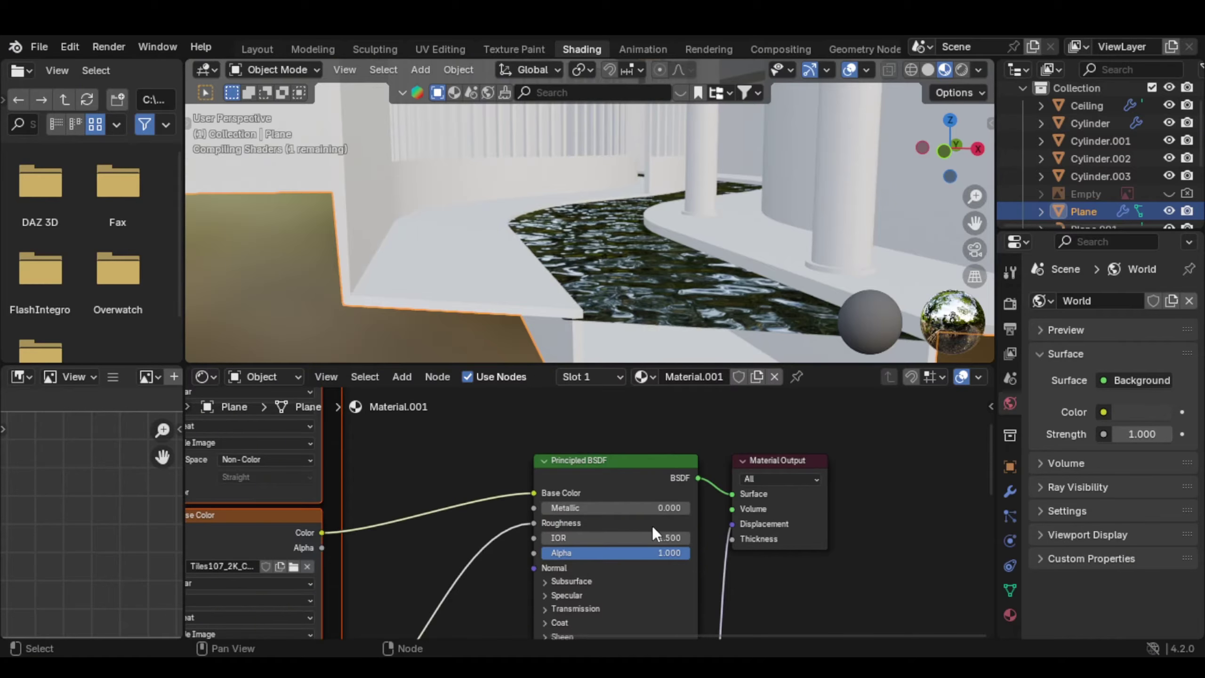
# Set the Displacement node's scale to 0.01 in the tile material
pyautogui.scroll(-5, 618, 505)
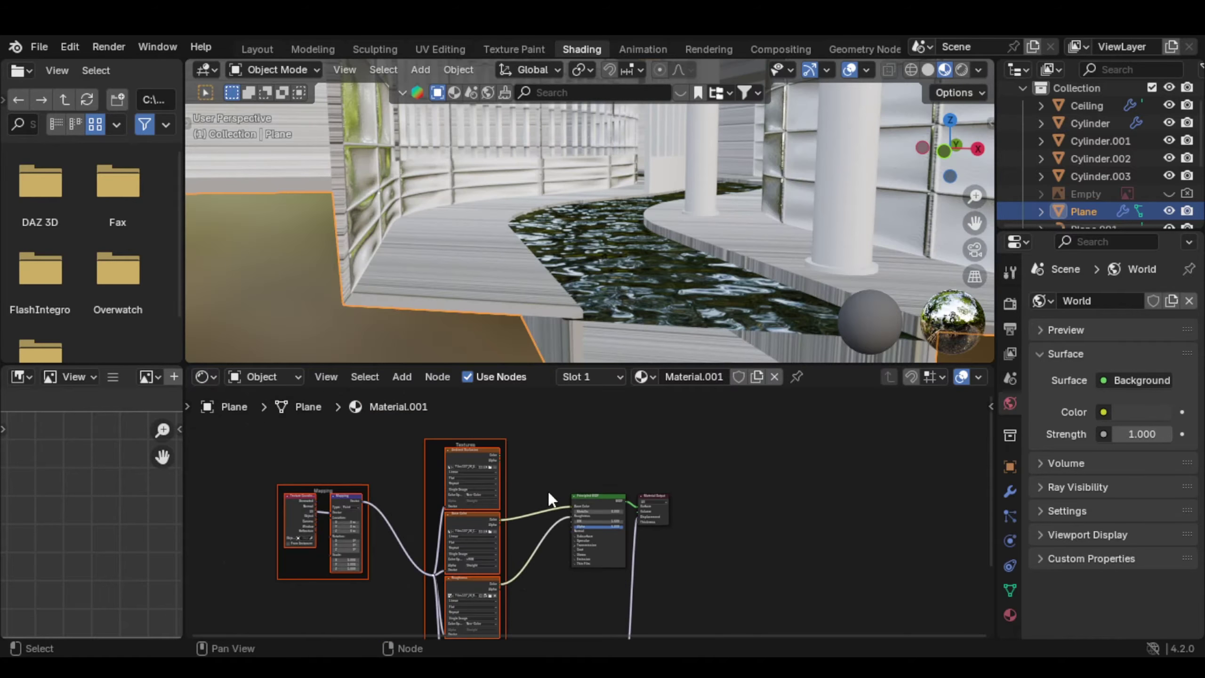
pyautogui.moveTo(548, 504); pyautogui.dragTo(631, 491, button='middle')
pyautogui.scroll(2, 570, 485)
pyautogui.scroll(1, 642, 539)
pyautogui.moveTo(705, 626); pyautogui.dragTo(667, 490, button='middle')
pyautogui.scroll(6, 643, 538)
pyautogui.scroll(8, 667, 491)
pyautogui.moveTo(646, 558); pyautogui.dragTo(688, 521, button='middle')
pyautogui.scroll(2, 715, 529)
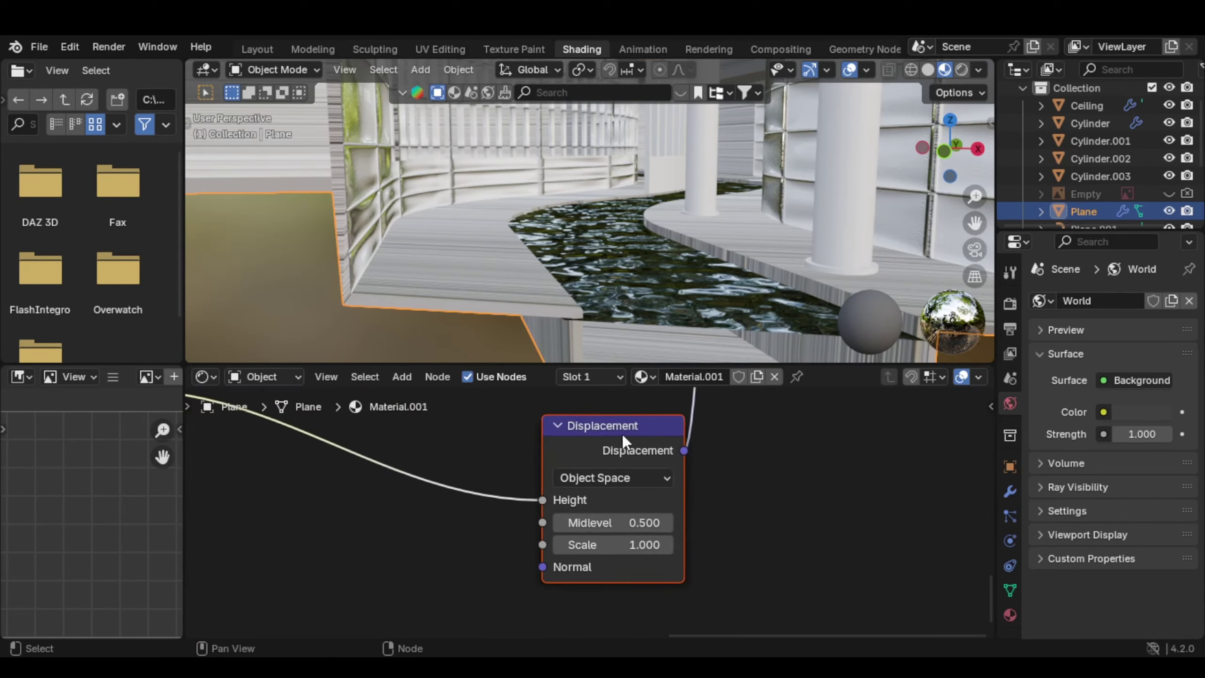
pyautogui.click(631, 546)
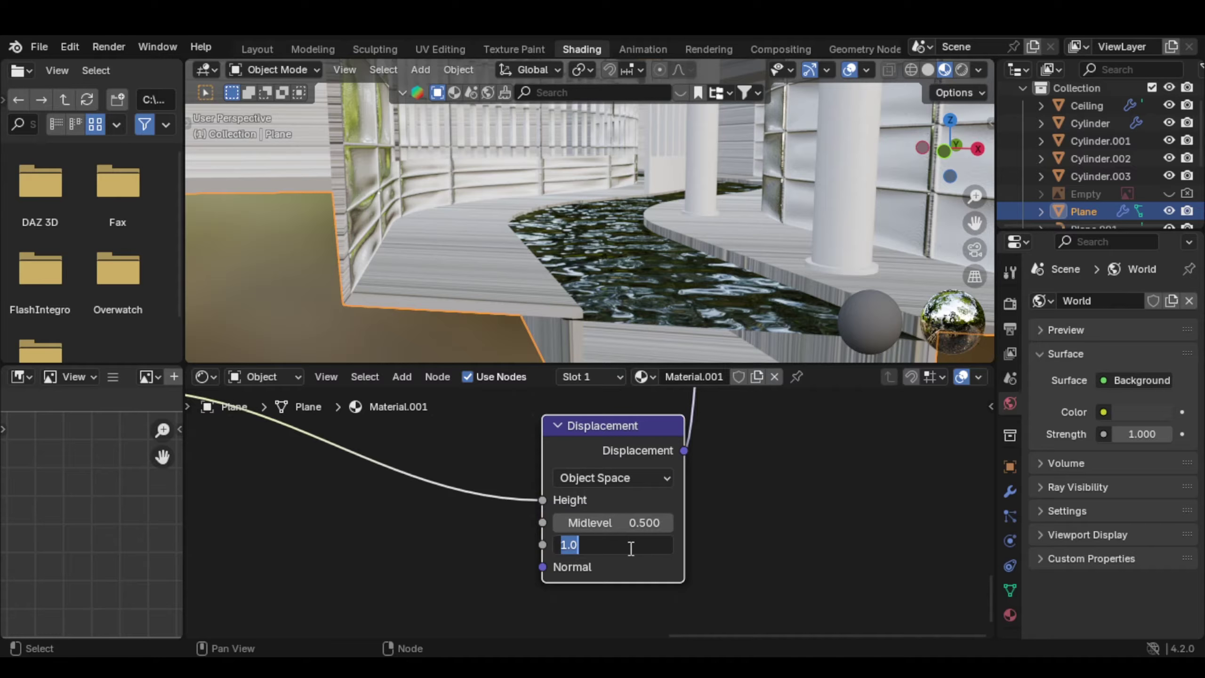
pyautogui.write('0.01')
pyautogui.press('Return')
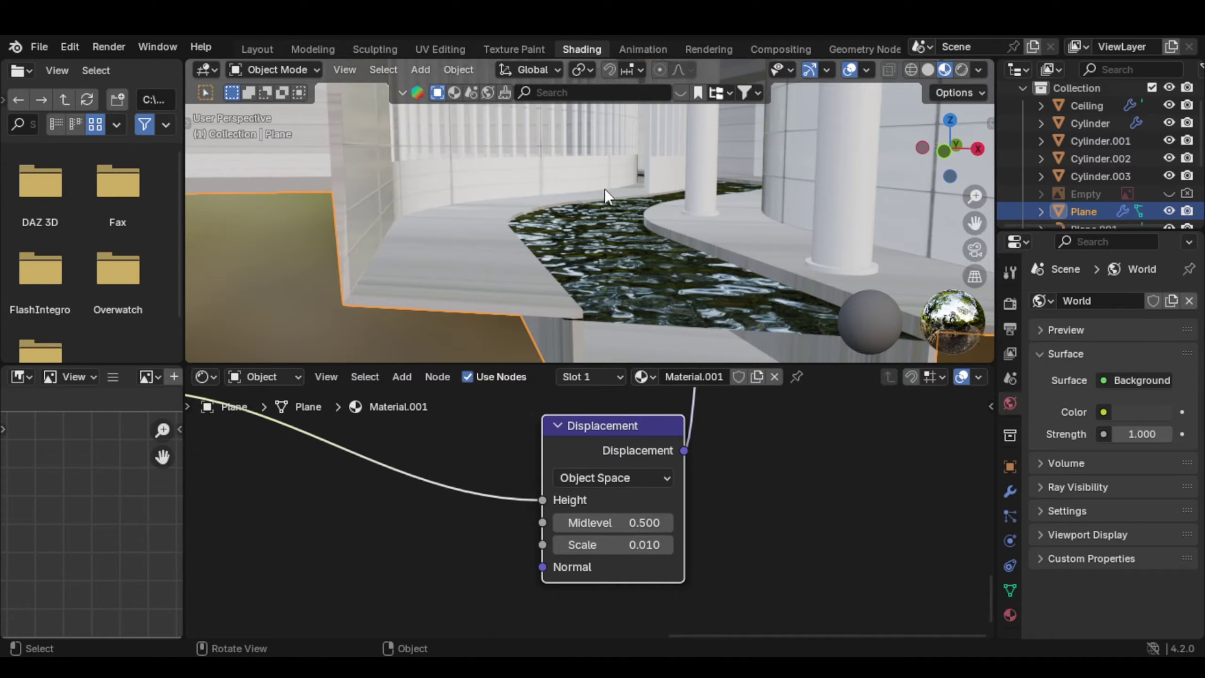
# Apply the plane's object transform and map its entire mesh with a Cube Projection UV unwrap
pyautogui.hotkey('ctrl', 'a')
pyautogui.click(571, 250)
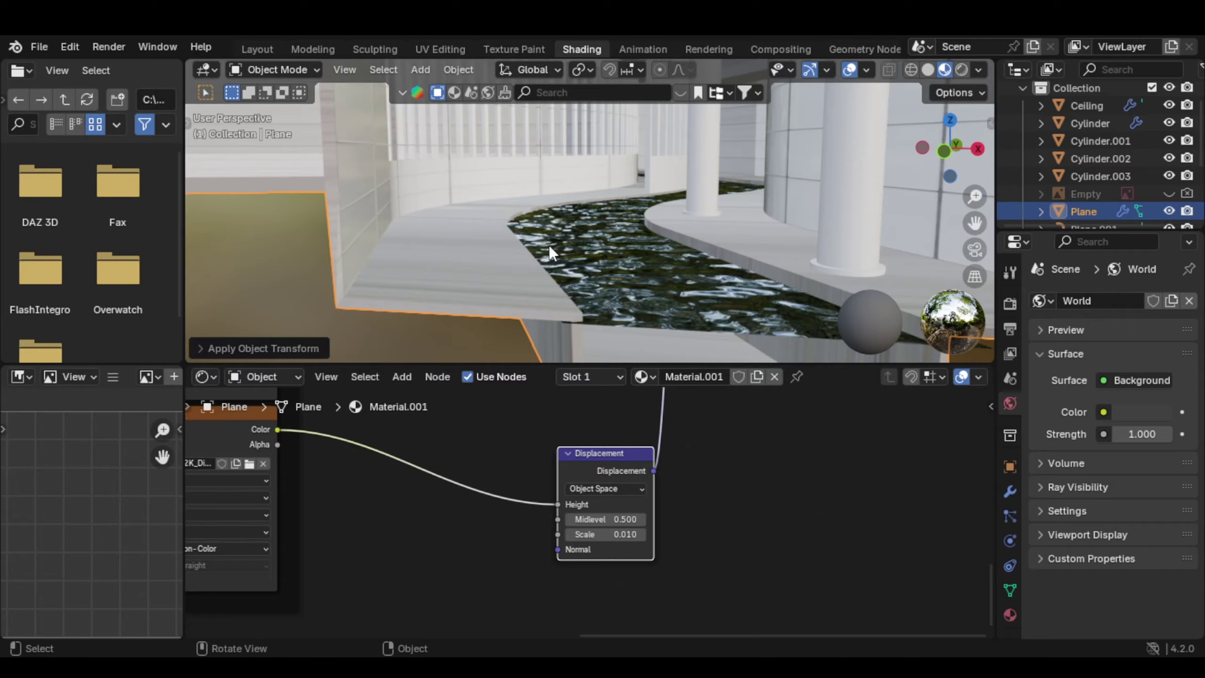
pyautogui.press('Tab')
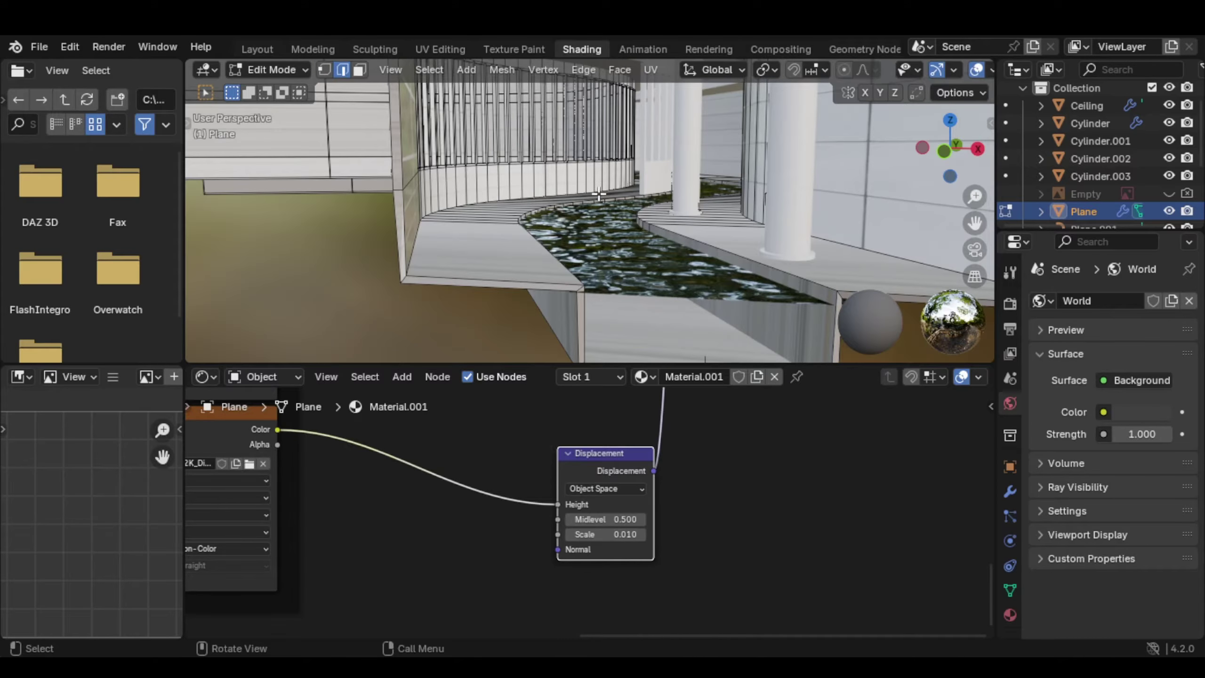
pyautogui.press('a')
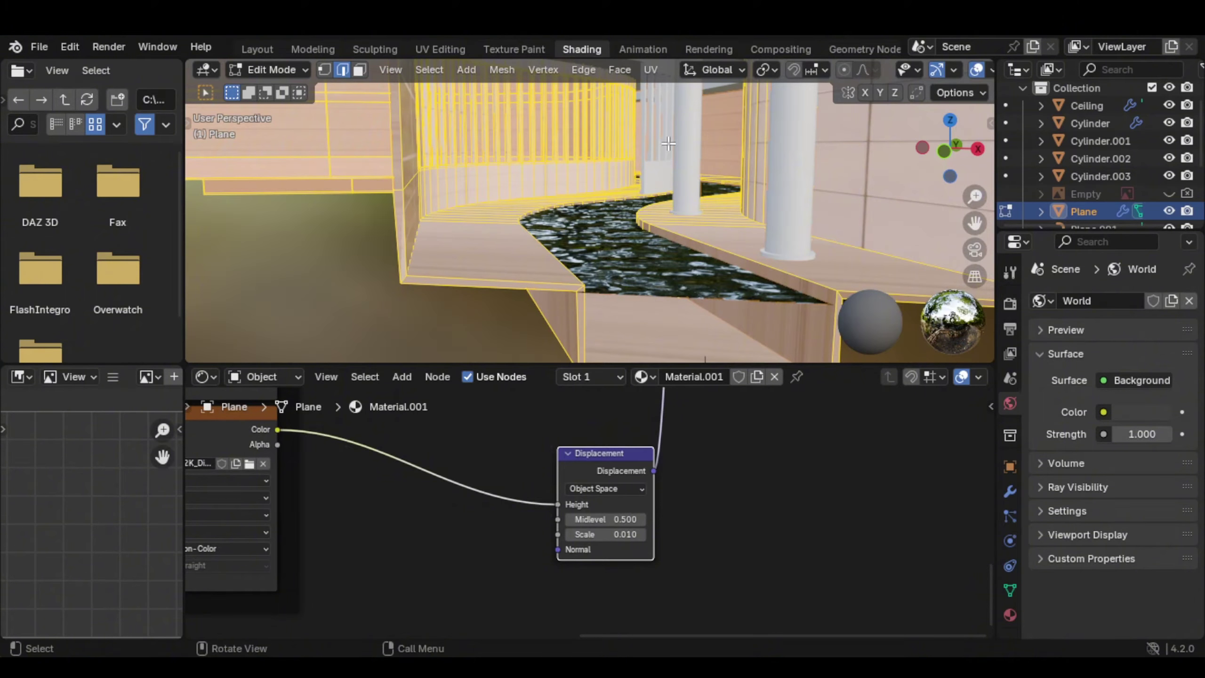
pyautogui.press('u')
pyautogui.click(659, 142)
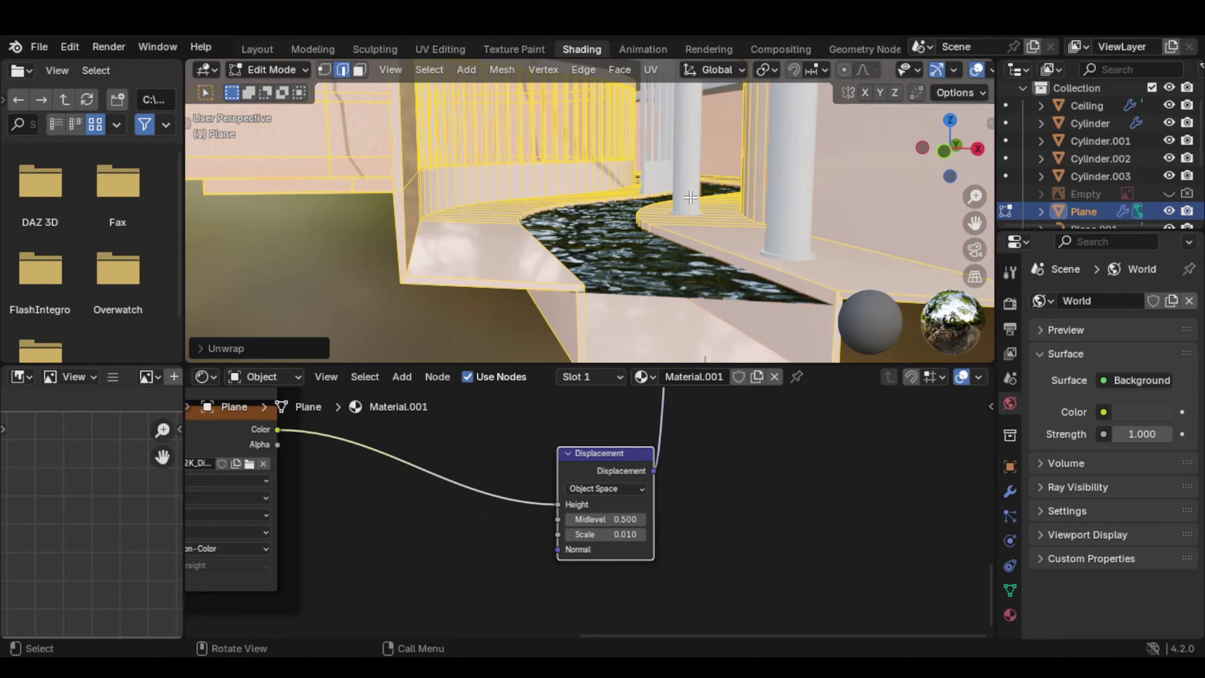
pyautogui.press('u')
pyautogui.click(612, 283)
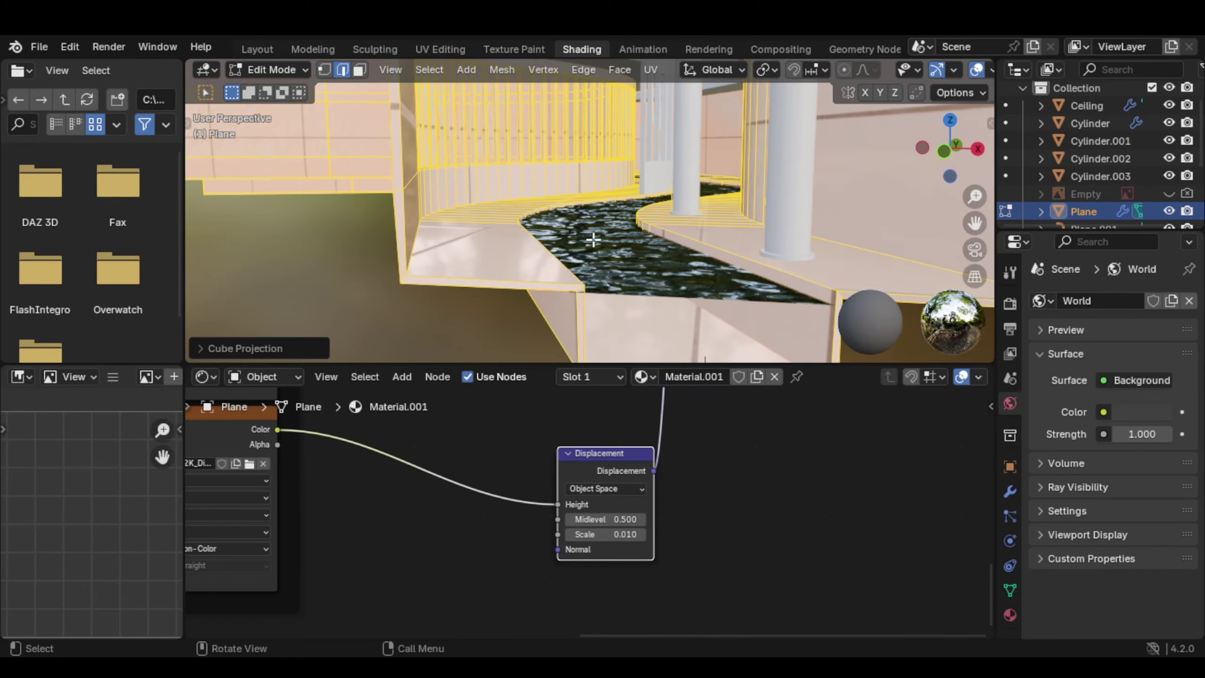
pyautogui.press('Tab')
# Set the Mapping node's scale to 50 on X, Y and Z
pyautogui.scroll(5, 592, 275)
pyautogui.moveTo(272, 521); pyautogui.dragTo(494, 510, button='middle')
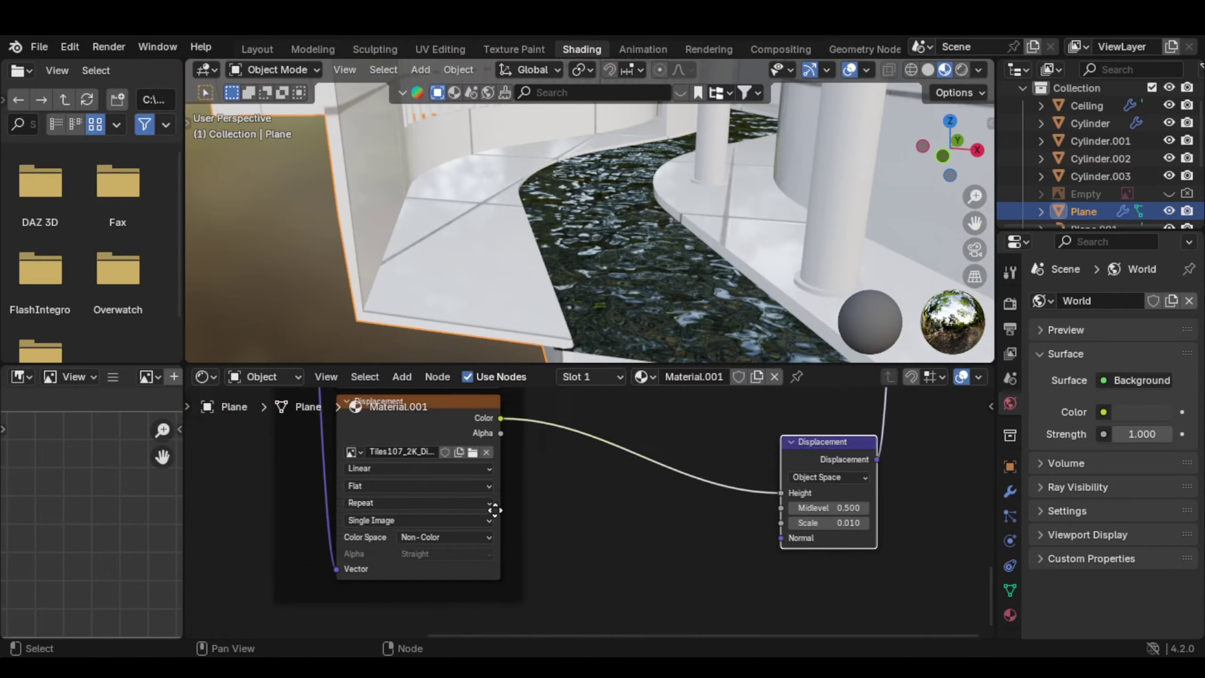
pyautogui.keyDown('ctrl'); pyautogui.hscroll(-15, 495, 510); pyautogui.keyUp('ctrl')
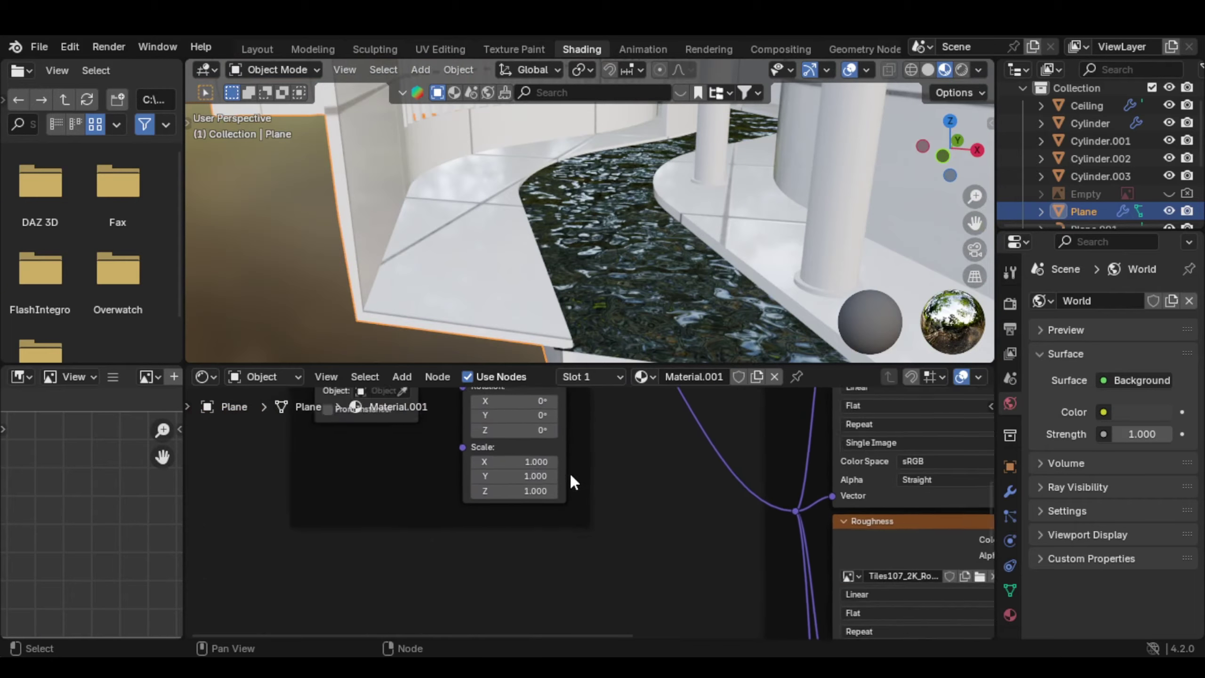
pyautogui.scroll(1, 569, 472)
pyautogui.moveTo(512, 518); pyautogui.dragTo(513, 551)
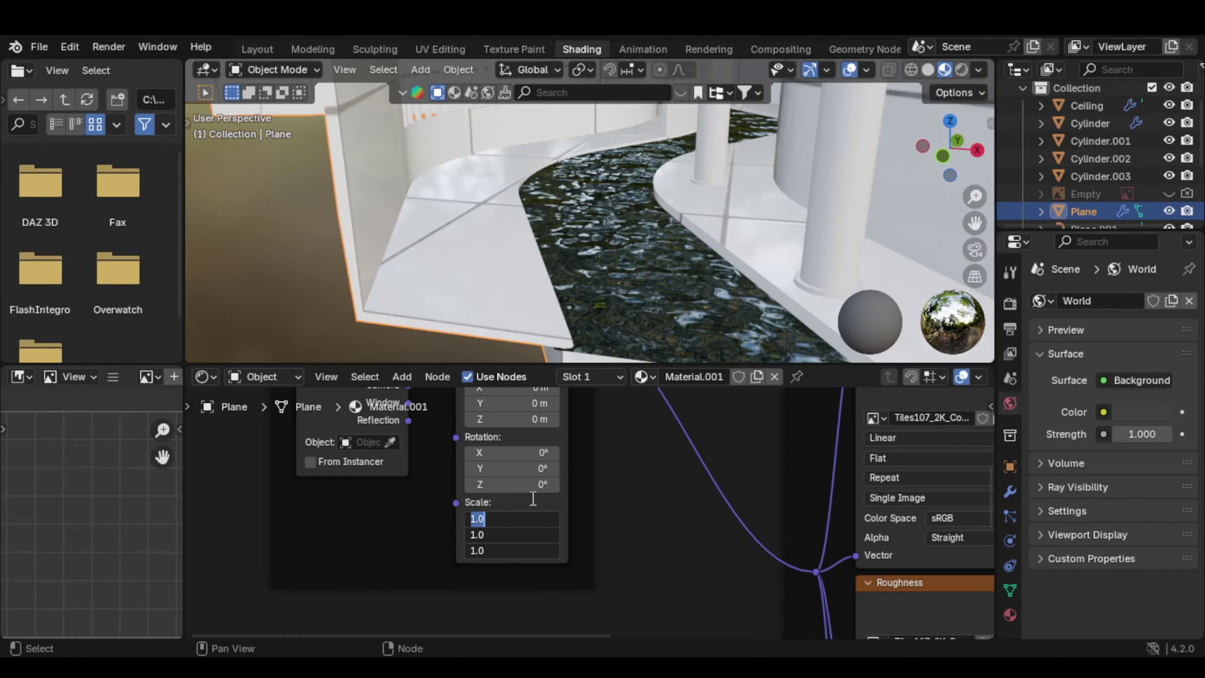
pyautogui.write('50')
pyautogui.press('Return')
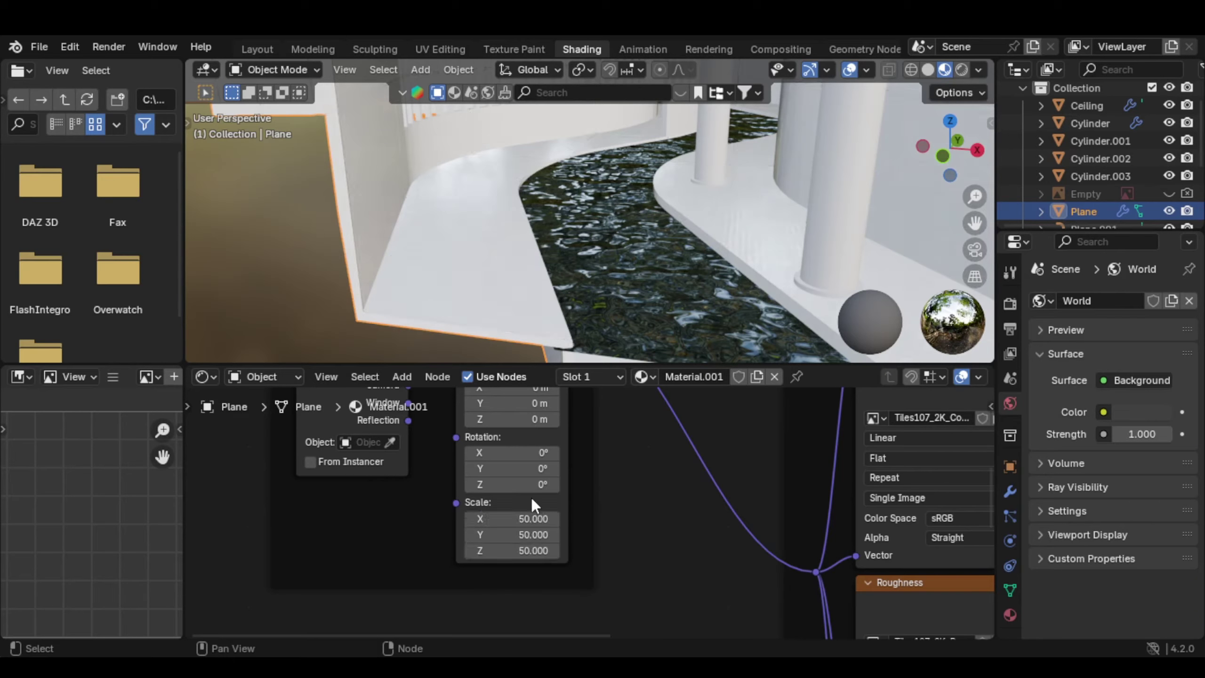
# Recalculate the normals of the plane's whole mesh and return to Object Mode
pyautogui.moveTo(689, 234); pyautogui.dragTo(601, 239, button='middle')
pyautogui.scroll(1, 531, 491)
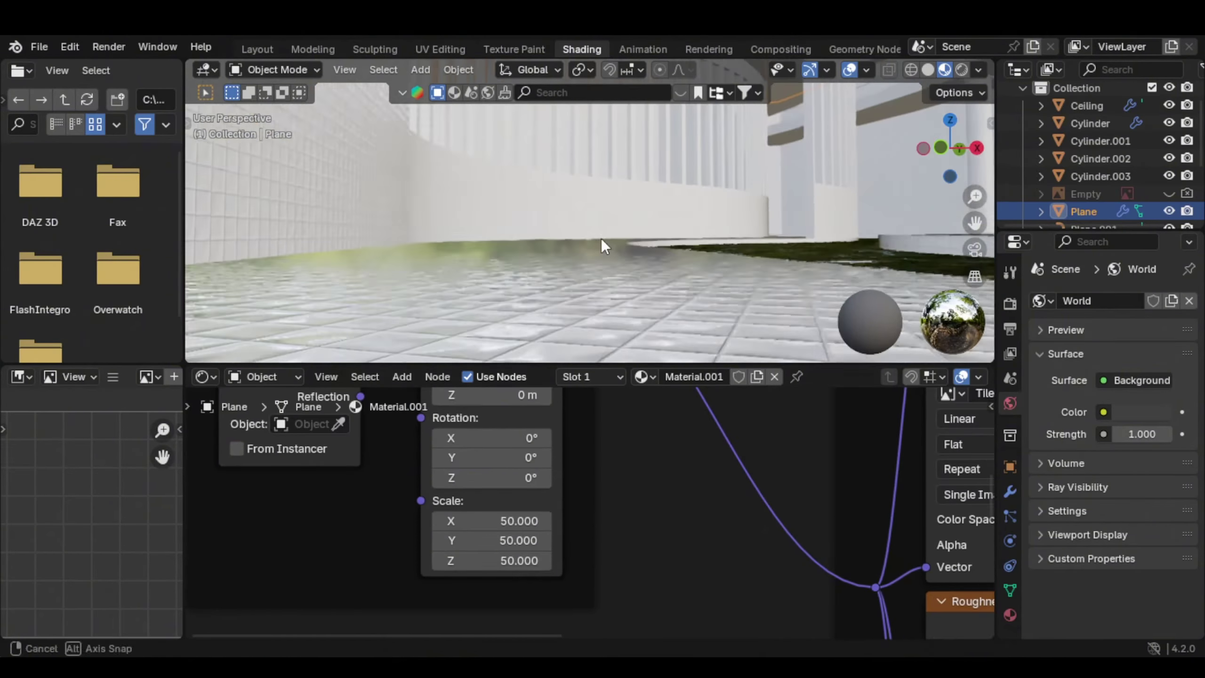
pyautogui.press('Tab')
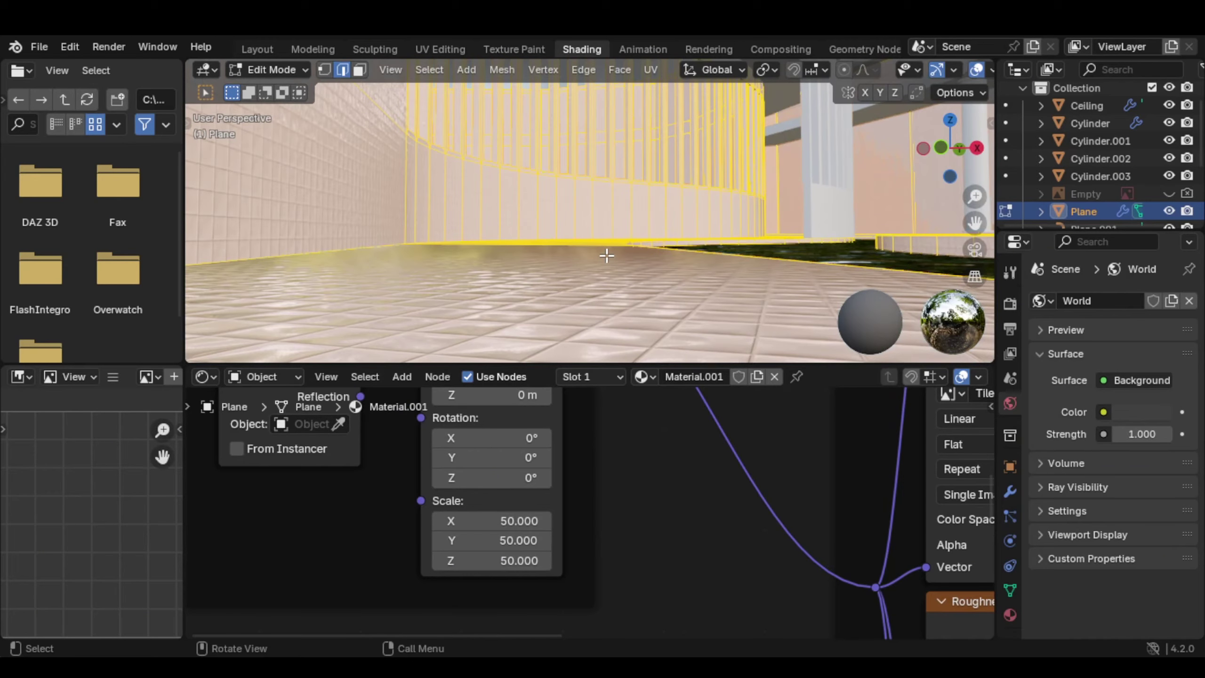
pyautogui.hotkey('shift', 'n')
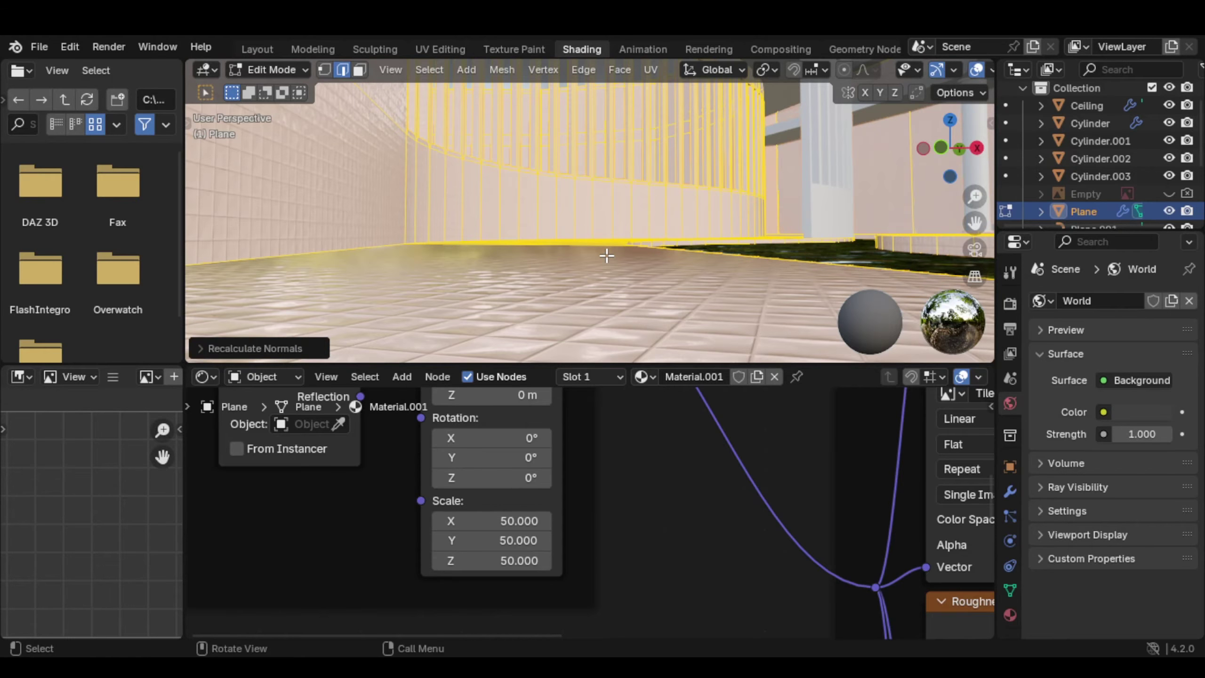
pyautogui.moveTo(606, 256); pyautogui.dragTo(493, 242, button='middle')
pyautogui.press('Tab')
# Insert a Color Ramp node between the Base Color texture and the Principled BSDF's Base Color input
pyautogui.scroll(-3, 660, 262)
pyautogui.scroll(-3, 608, 487)
pyautogui.moveTo(892, 446); pyautogui.dragTo(659, 516, button='middle')
pyautogui.keyDown('shift'); pyautogui.moveTo(392, 233); pyautogui.dragTo(558, 238, button='middle'); pyautogui.keyUp('shift')
pyautogui.scroll(3, 553, 239)
pyautogui.moveTo(758, 497); pyautogui.dragTo(569, 536, button='middle')
pyautogui.scroll(-2, 570, 536)
pyautogui.moveTo(826, 475); pyautogui.dragTo(632, 521, button='middle')
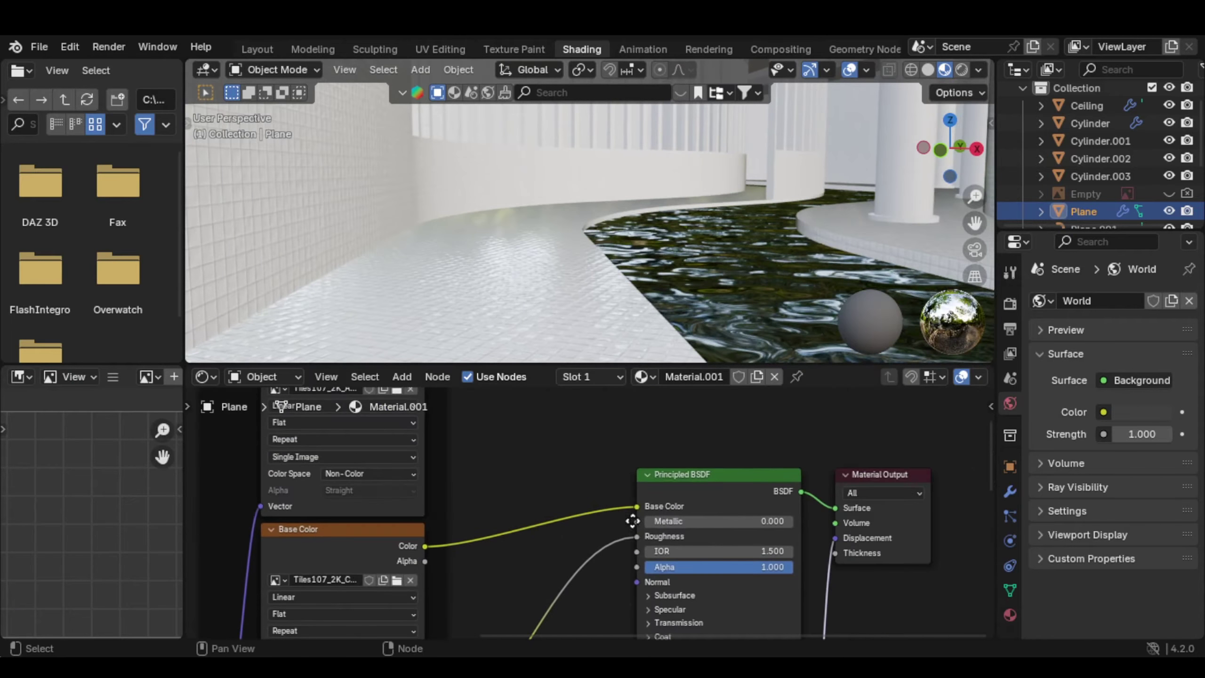
pyautogui.scroll(-1, 641, 518)
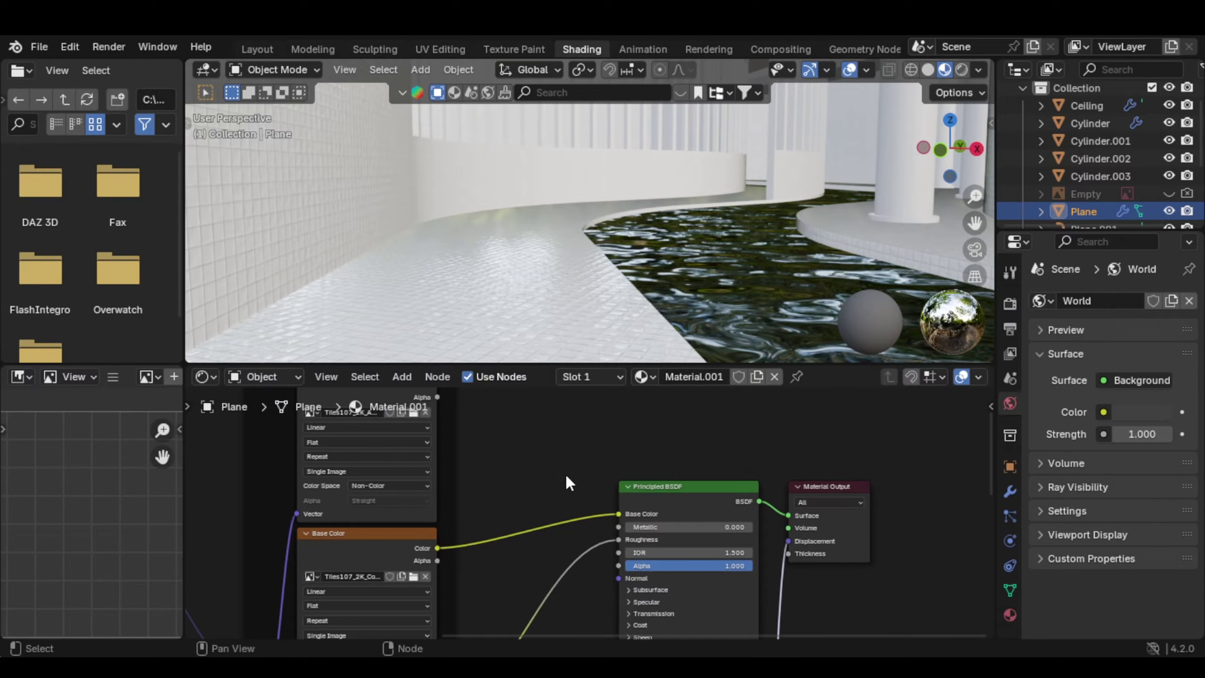
pyautogui.hotkey('shift', 'a')
pyautogui.write('color')
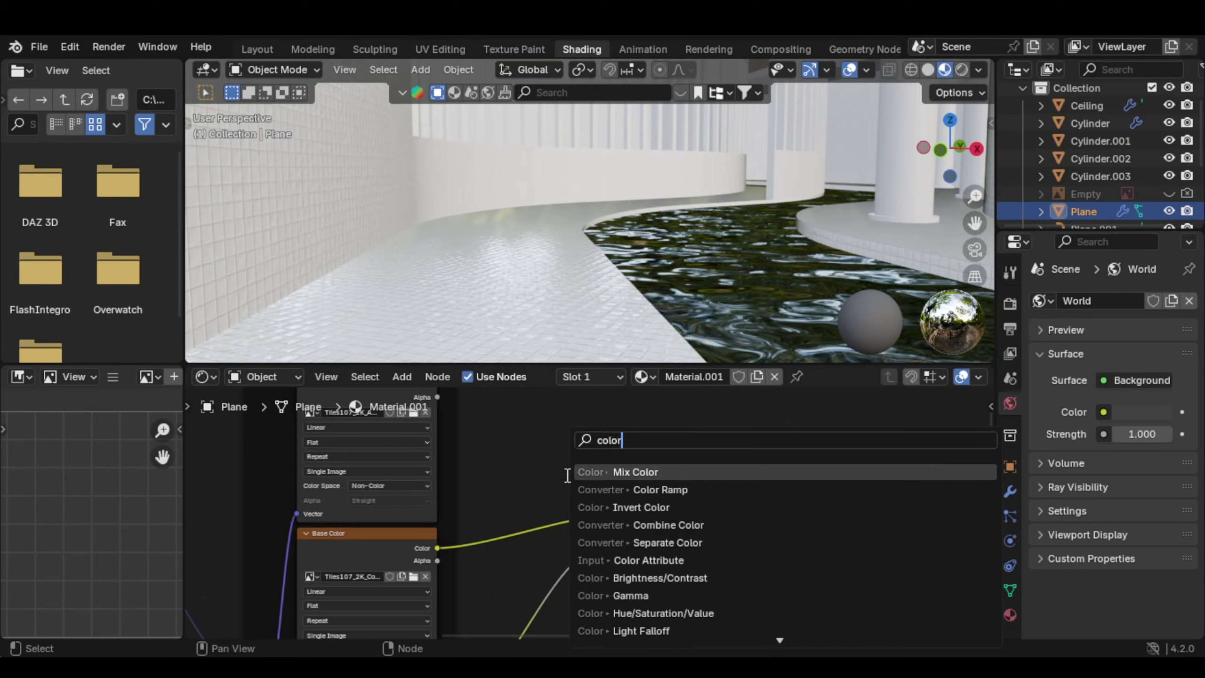
pyautogui.press('Down')
pyautogui.press('Return')
pyautogui.click(470, 437)
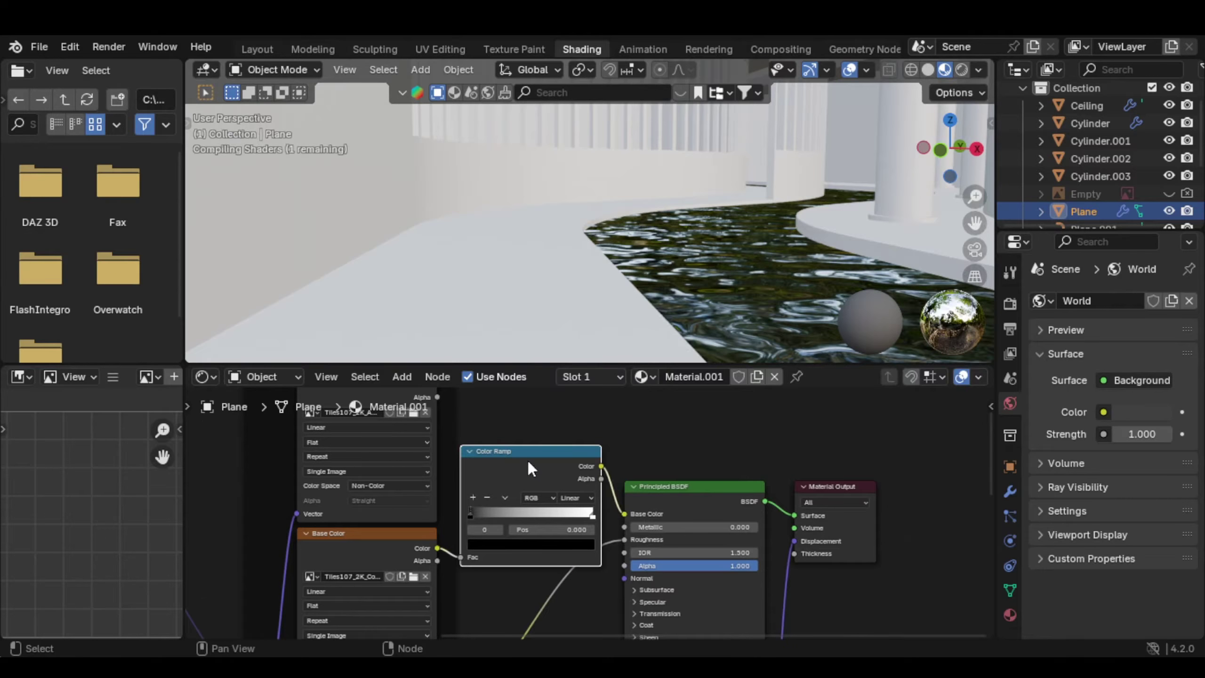
# Move the black stop of the base color Color Ramp to about position 0.423 to darken the tile joints
pyautogui.scroll(1, 530, 458)
pyautogui.moveTo(462, 494); pyautogui.dragTo(529, 497)
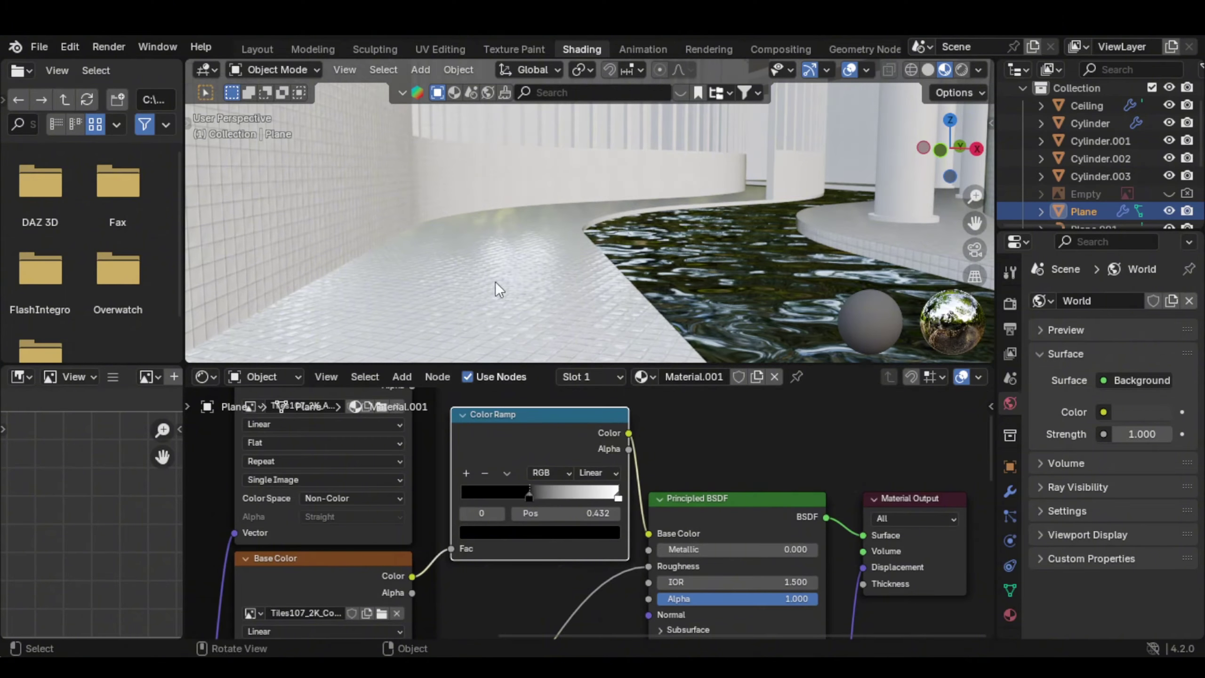
pyautogui.moveTo(495, 281); pyautogui.dragTo(568, 311, button='middle')
pyautogui.moveTo(505, 495)
pyautogui.mouseDown()
pyautogui.moveTo(448, 500)
pyautogui.moveTo(503, 499)
pyautogui.mouseUp()
pyautogui.moveTo(584, 266); pyautogui.dragTo(610, 234, button='middle')
pyautogui.scroll(-10, 610, 234)
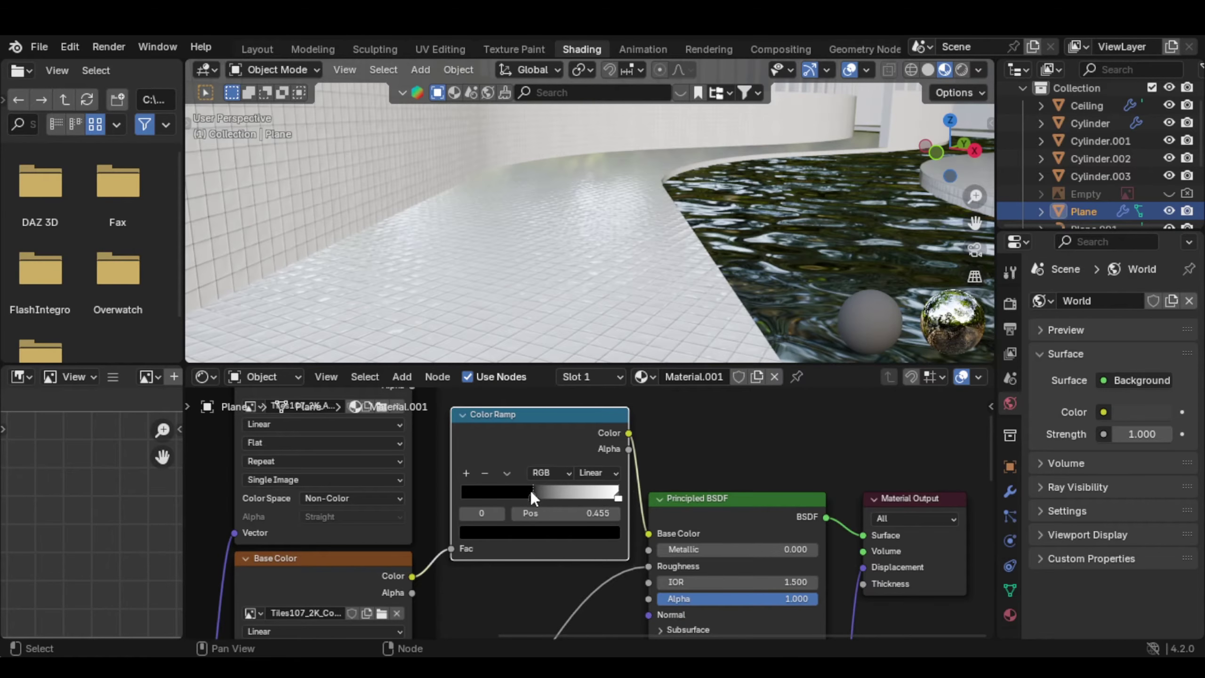
pyautogui.moveTo(565, 365); pyautogui.dragTo(590, 309, button='middle')
pyautogui.scroll(-3, 587, 479)
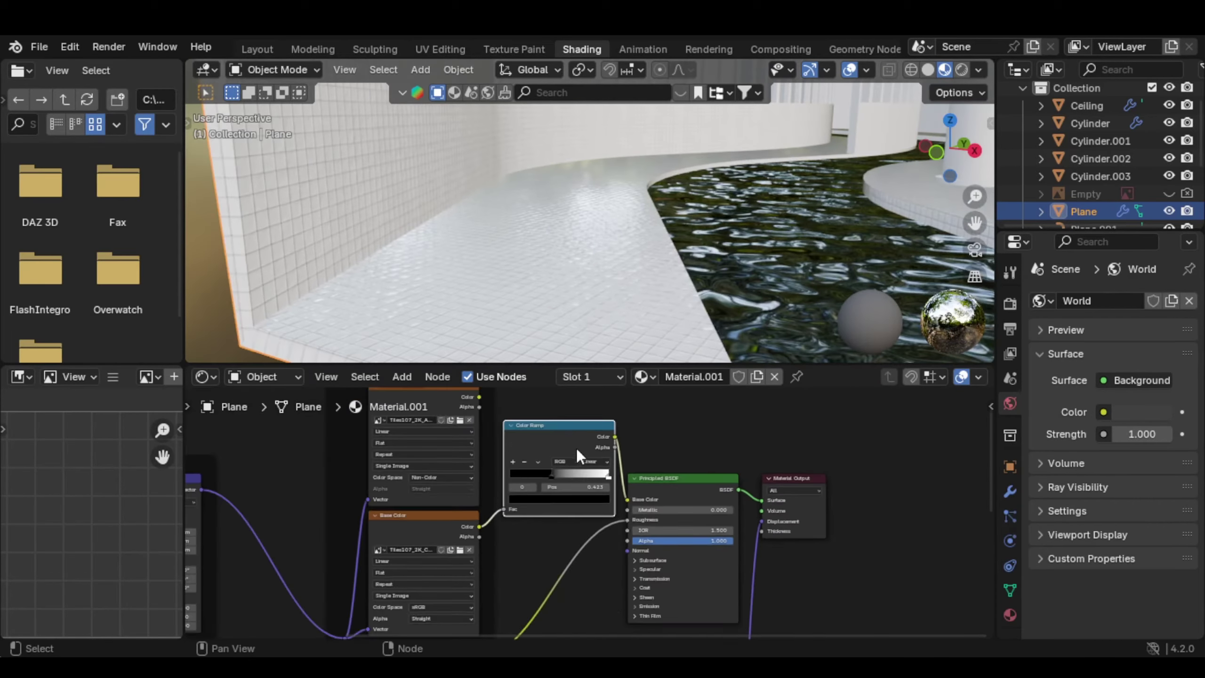
# Duplicate the Color Ramp node and insert the copy into the link feeding the Principled BSDF's Roughness
pyautogui.moveTo(557, 448); pyautogui.dragTo(554, 425)
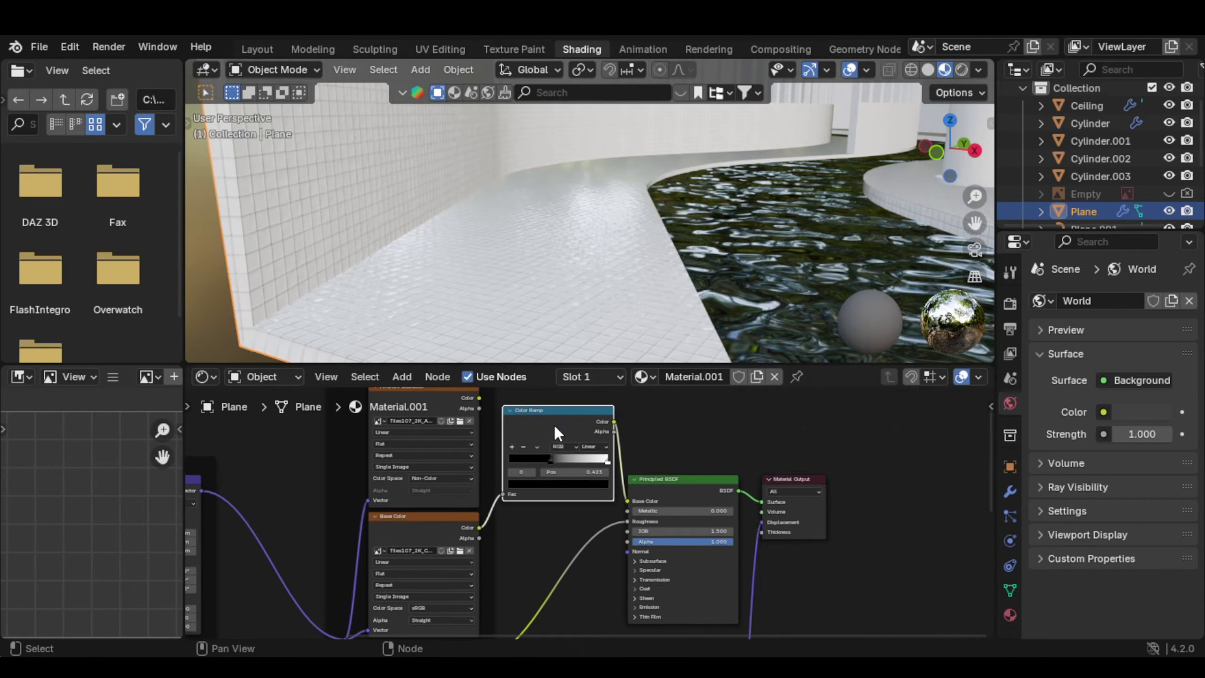
pyautogui.hotkey('shift', 'd')
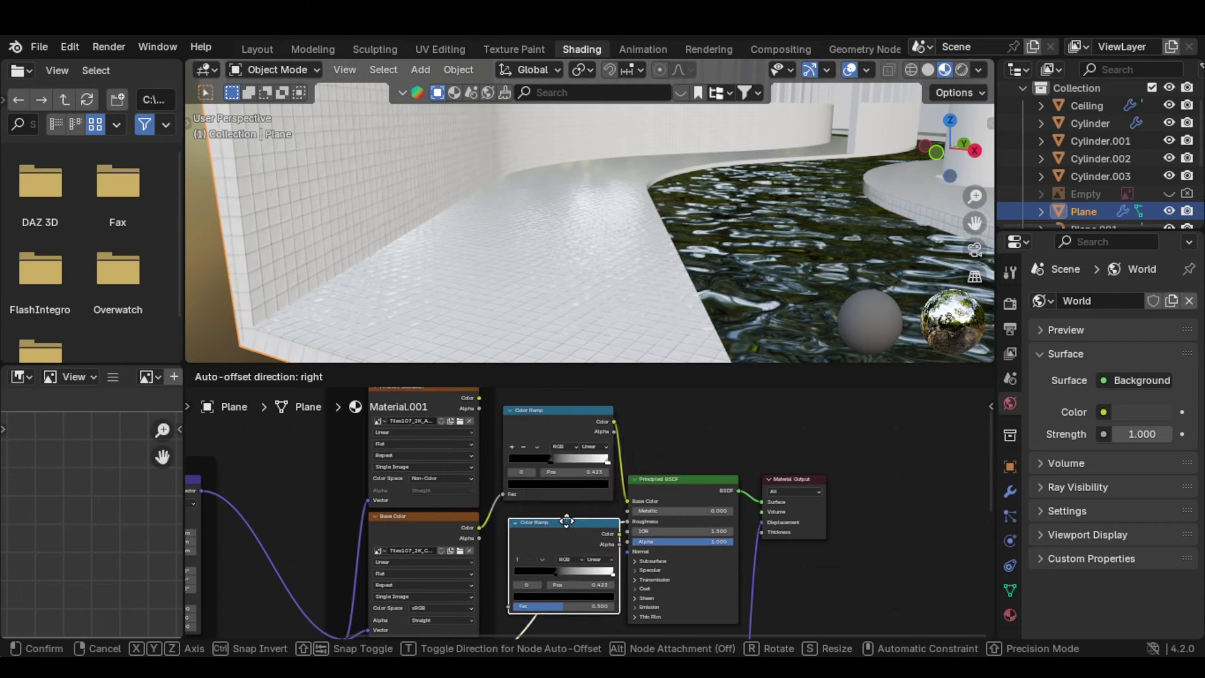
pyautogui.click(555, 522)
pyautogui.scroll(4, 603, 543)
pyautogui.scroll(-3, 602, 513)
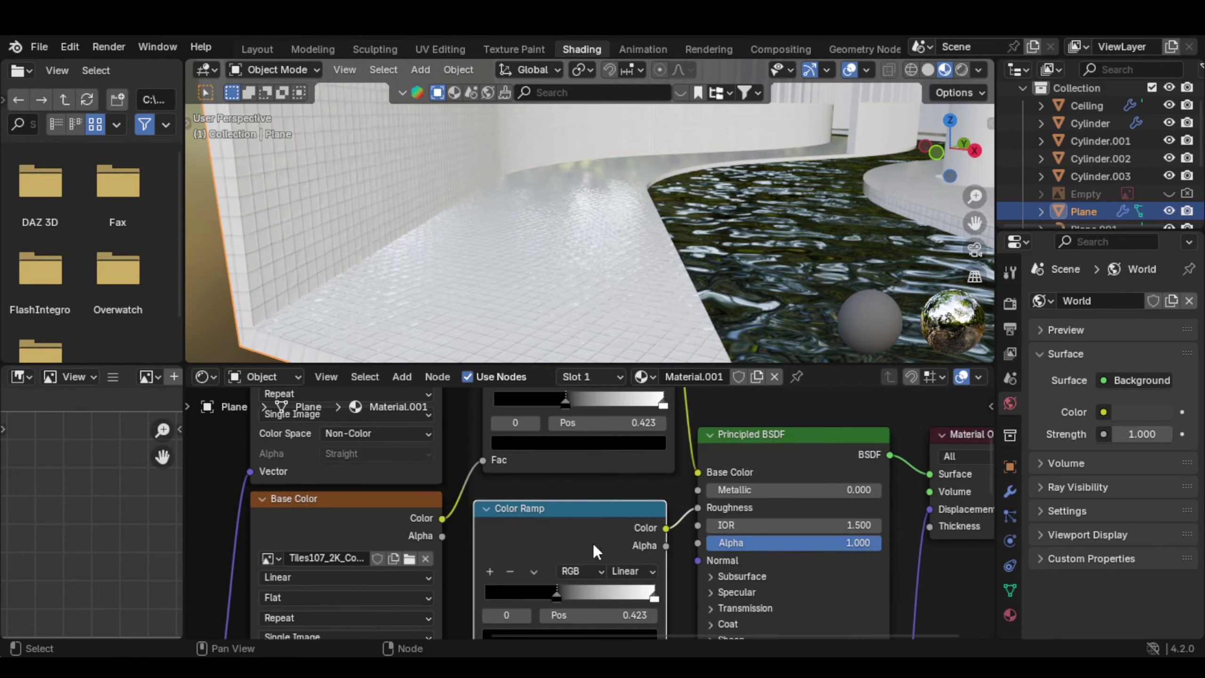
# On the roughness Color Ramp, move the black stop to position 0 and the white stop to about 0.132
pyautogui.keyDown('shift'); pyautogui.moveTo(594, 294); pyautogui.dragTo(619, 263, button='middle'); pyautogui.keyUp('shift')
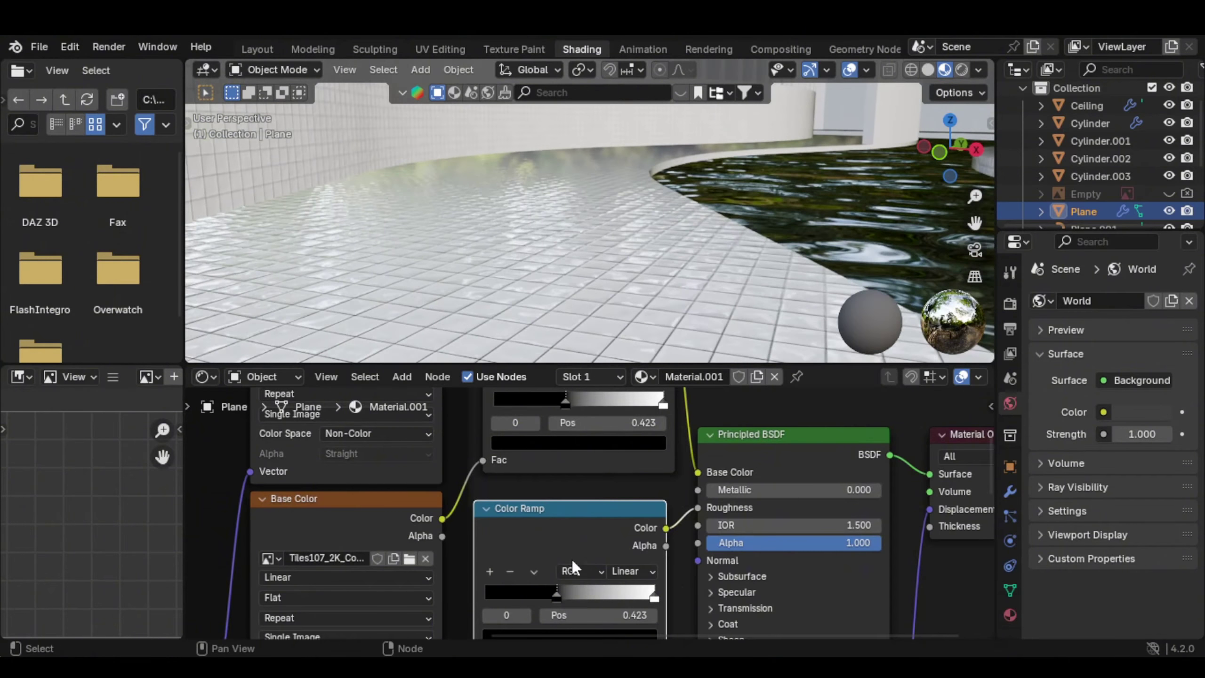
pyautogui.moveTo(573, 560); pyautogui.dragTo(482, 601)
pyautogui.moveTo(511, 515); pyautogui.dragTo(508, 501)
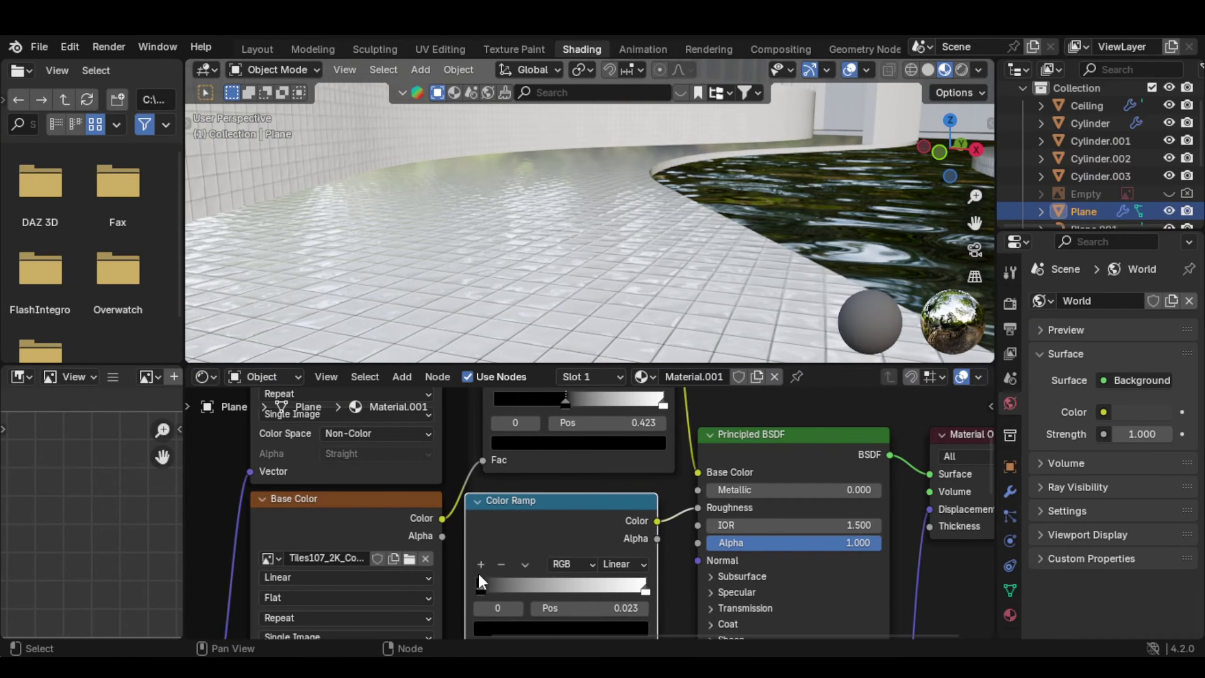
pyautogui.moveTo(479, 579); pyautogui.dragTo(473, 579)
pyautogui.moveTo(532, 552); pyautogui.dragTo(509, 557)
pyautogui.moveTo(508, 506); pyautogui.dragTo(549, 494)
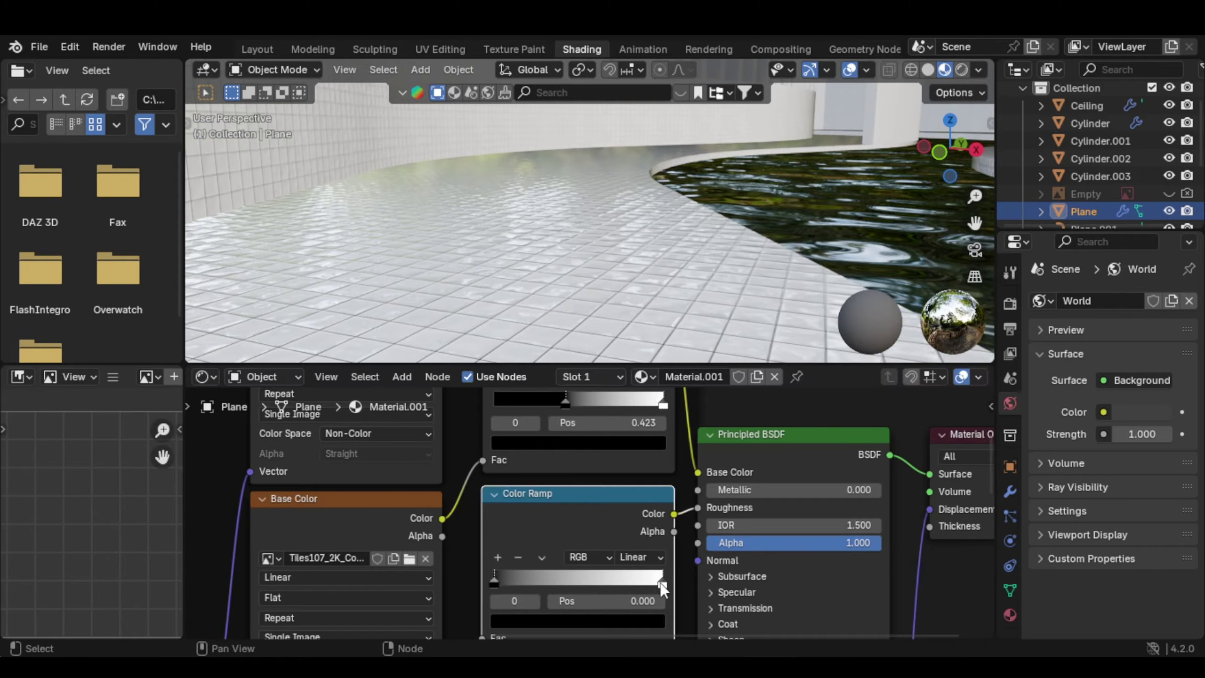
pyautogui.moveTo(662, 582); pyautogui.dragTo(523, 589)
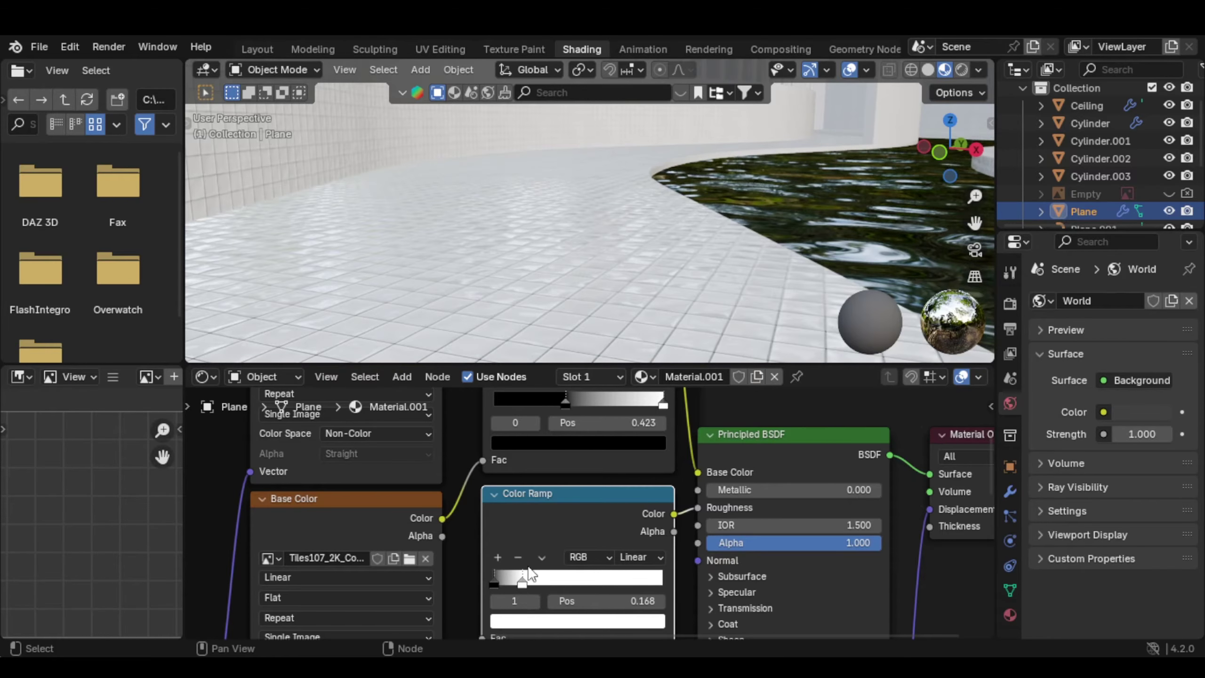
pyautogui.moveTo(589, 195); pyautogui.dragTo(569, 227, button='middle')
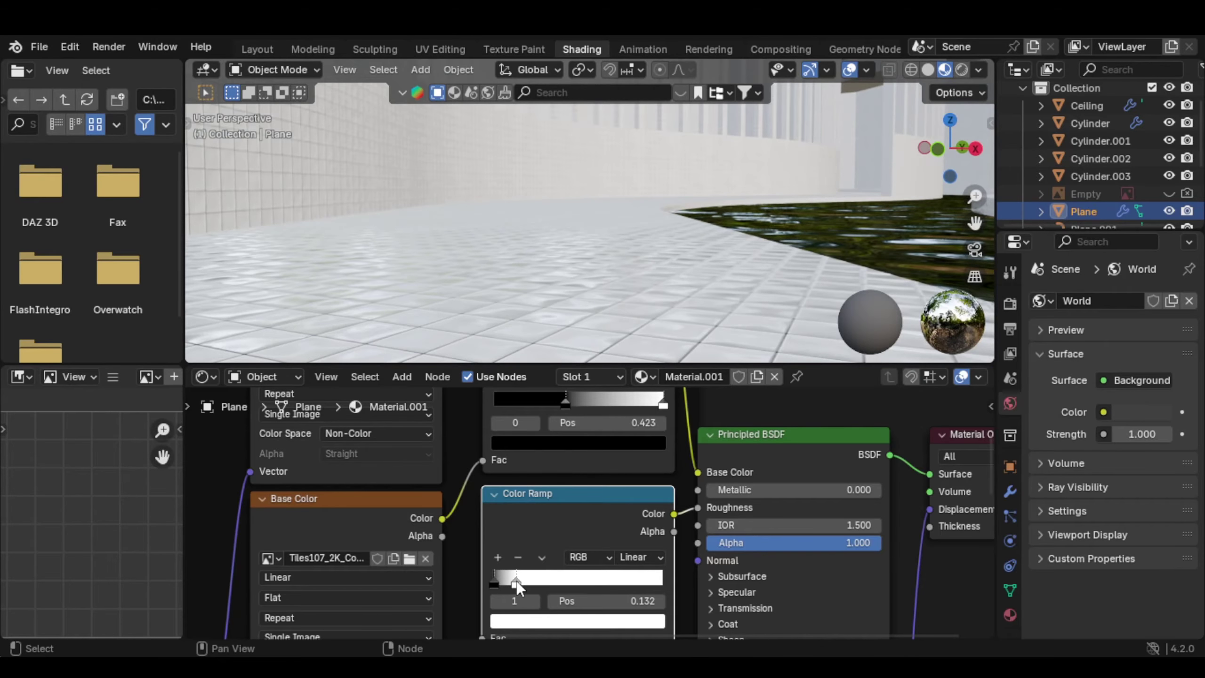
# Lower the World Opacity in the viewport shading settings to hide the HDRI behind the interior
pyautogui.moveTo(541, 333)
pyautogui.mouseDown(button='middle')
pyautogui.moveTo(539, 313)
pyautogui.moveTo(589, 228)
pyautogui.mouseUp(button='middle')
pyautogui.click(978, 69)
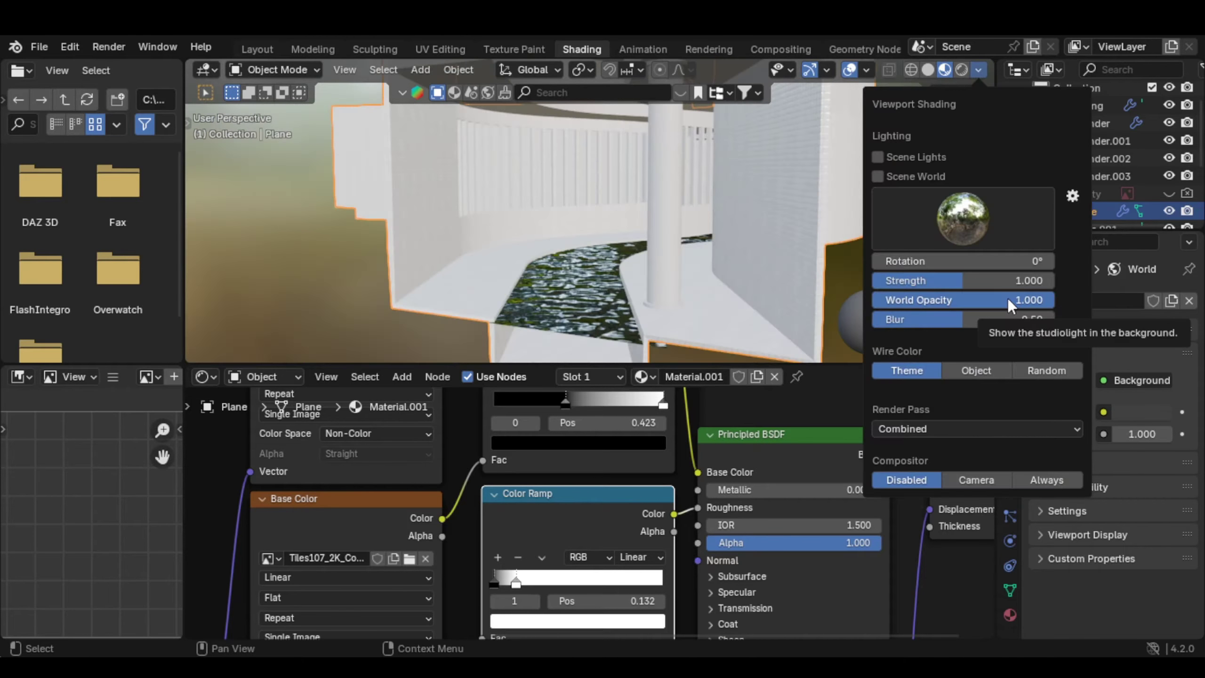
pyautogui.moveTo(1010, 301); pyautogui.dragTo(926, 300)
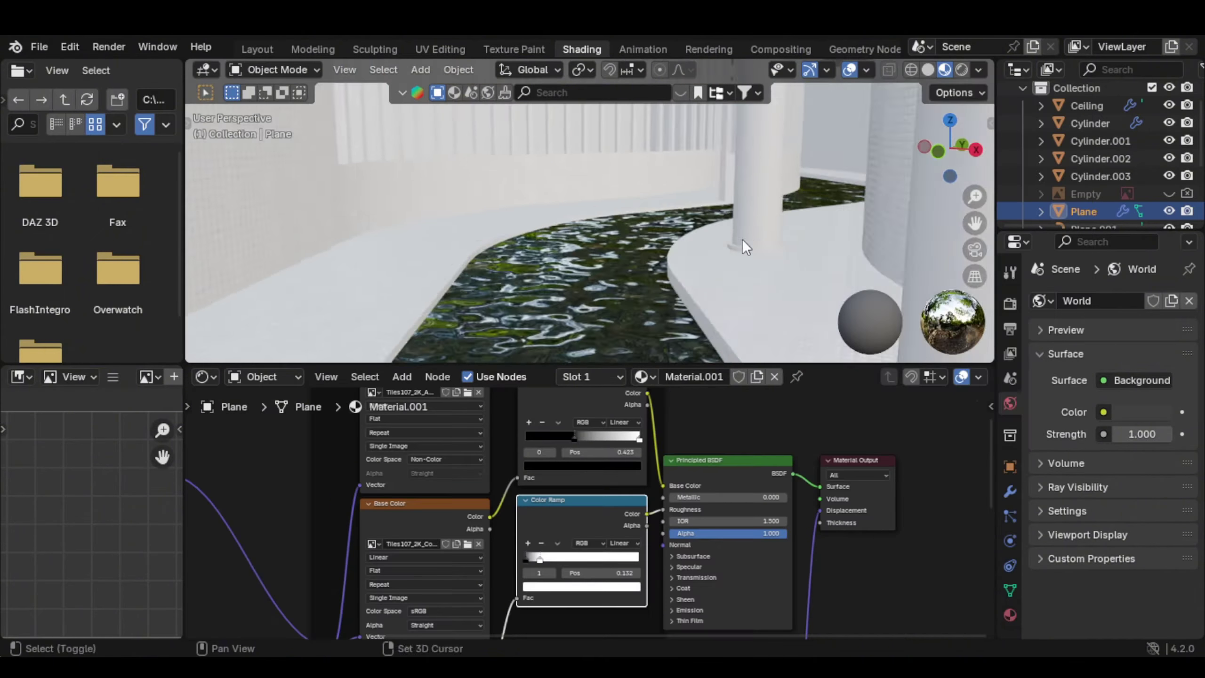
pyautogui.keyDown('shift'); pyautogui.moveTo(742, 239); pyautogui.dragTo(690, 230, button='middle'); pyautogui.keyUp('shift')
pyautogui.scroll(-3, 689, 231)
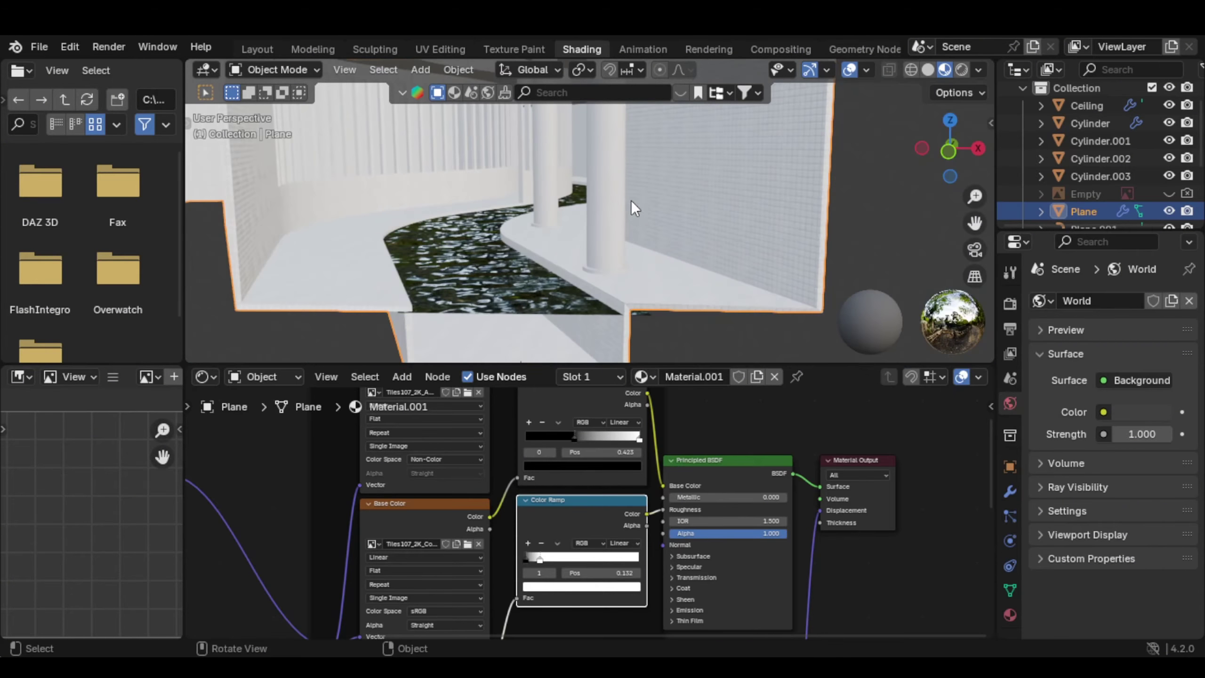
# Rename the floor and wall object's material from Material.001 to tiles
pyautogui.click(594, 178)
pyautogui.click(560, 376)
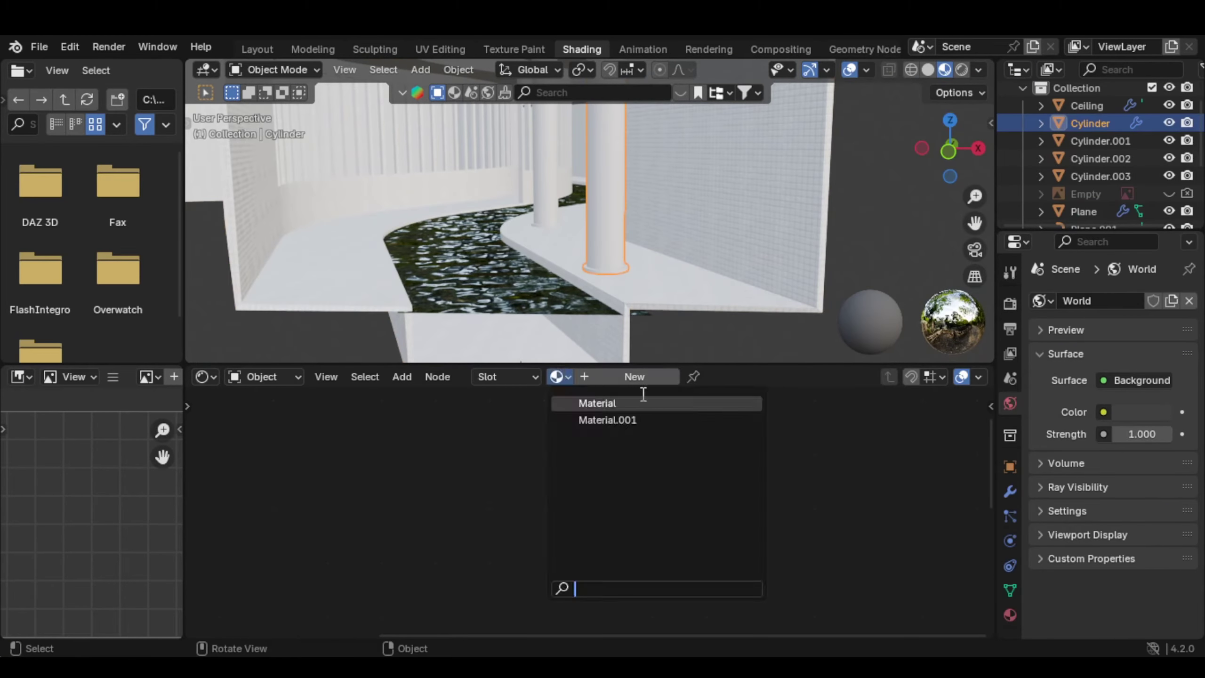
pyautogui.click(635, 274)
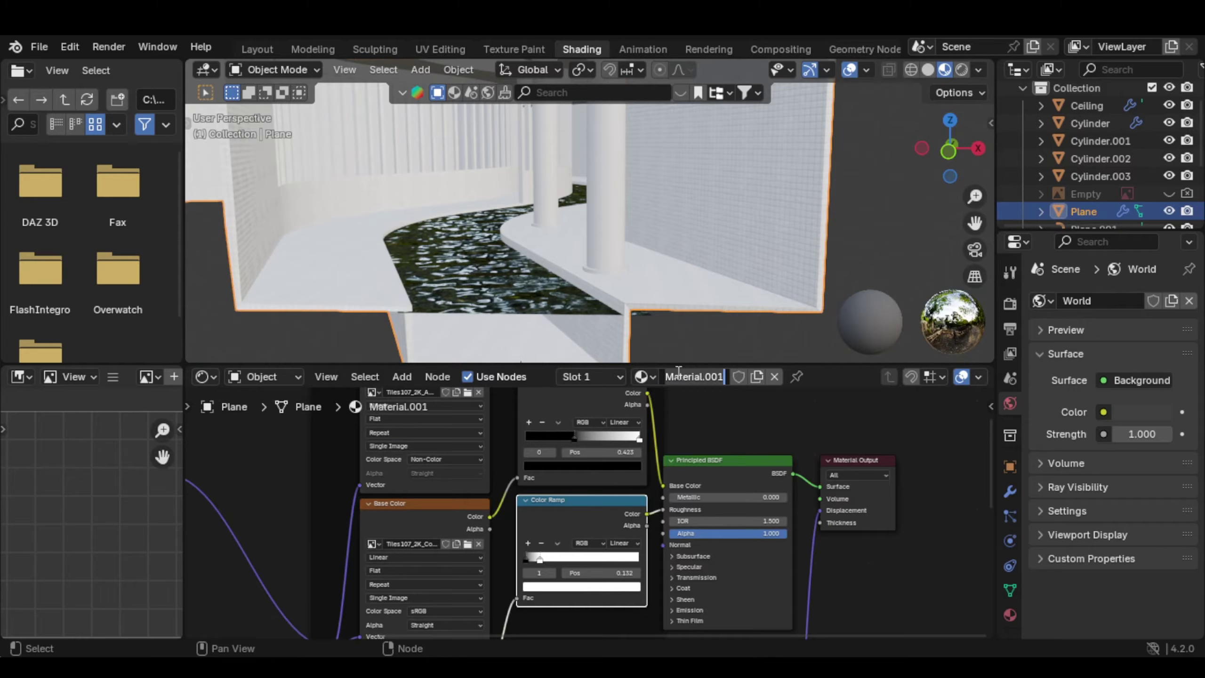
pyautogui.write('tiles')
pyautogui.press('Return')
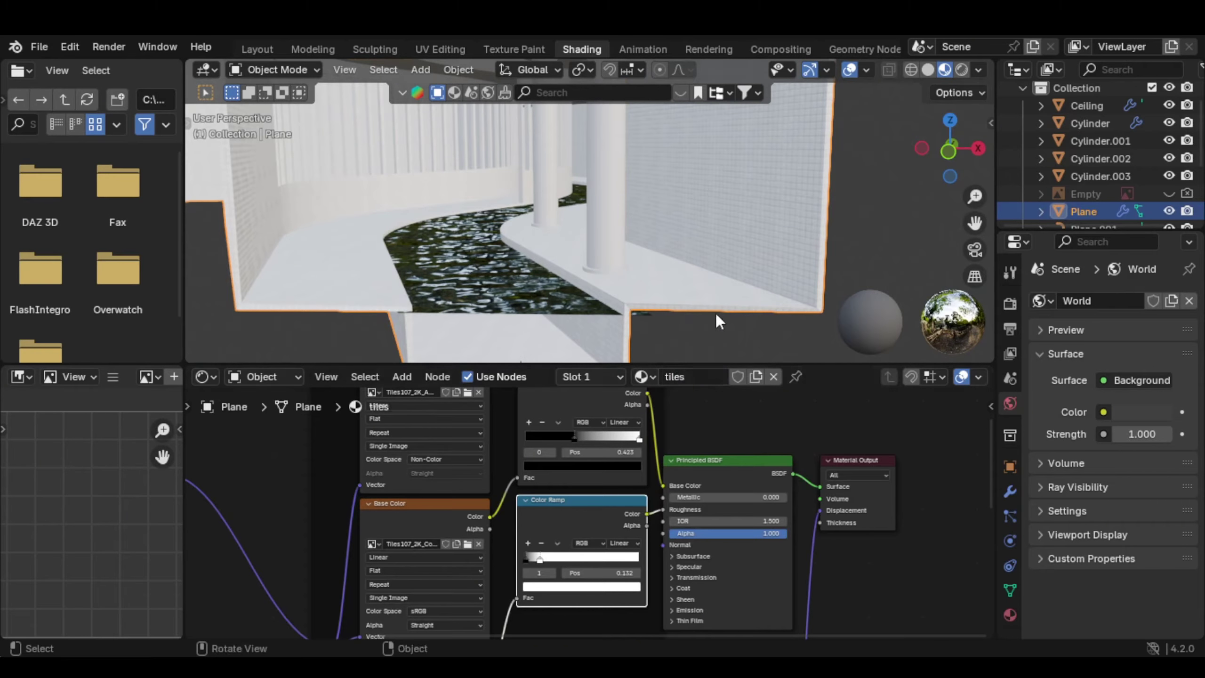
# Assign the existing tiles material to the front pillar, Cylinder
pyautogui.click(614, 219)
pyautogui.scroll(3, 634, 234)
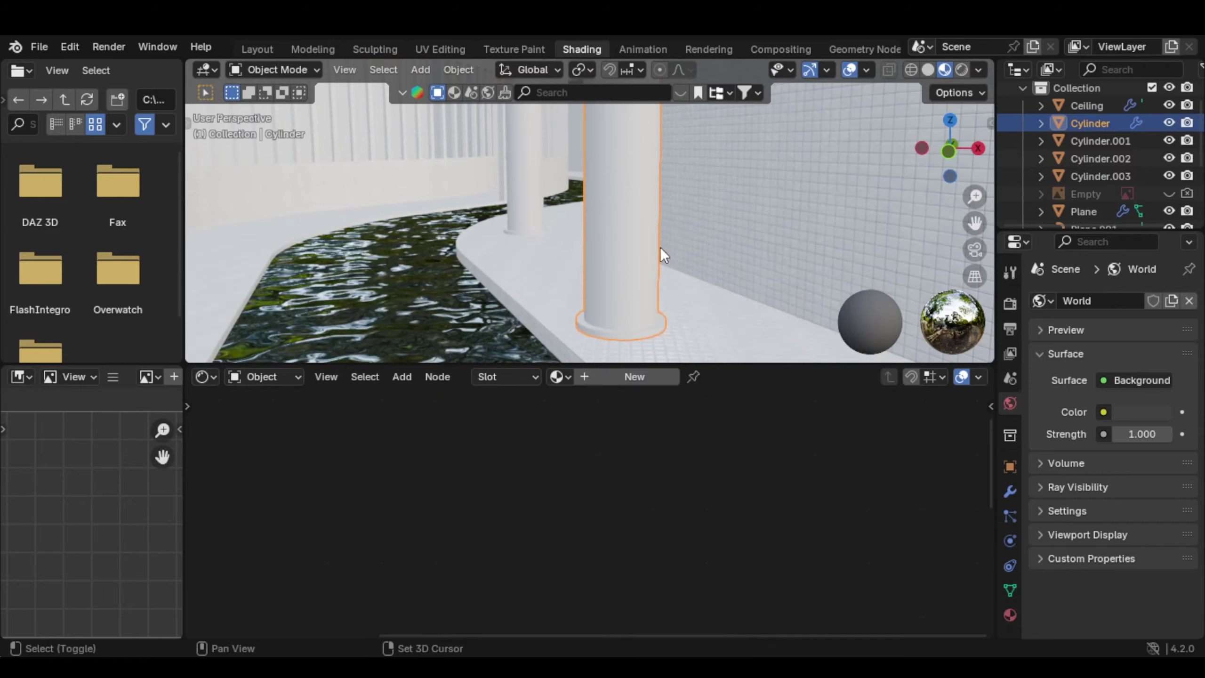
pyautogui.click(570, 380)
pyautogui.click(603, 420)
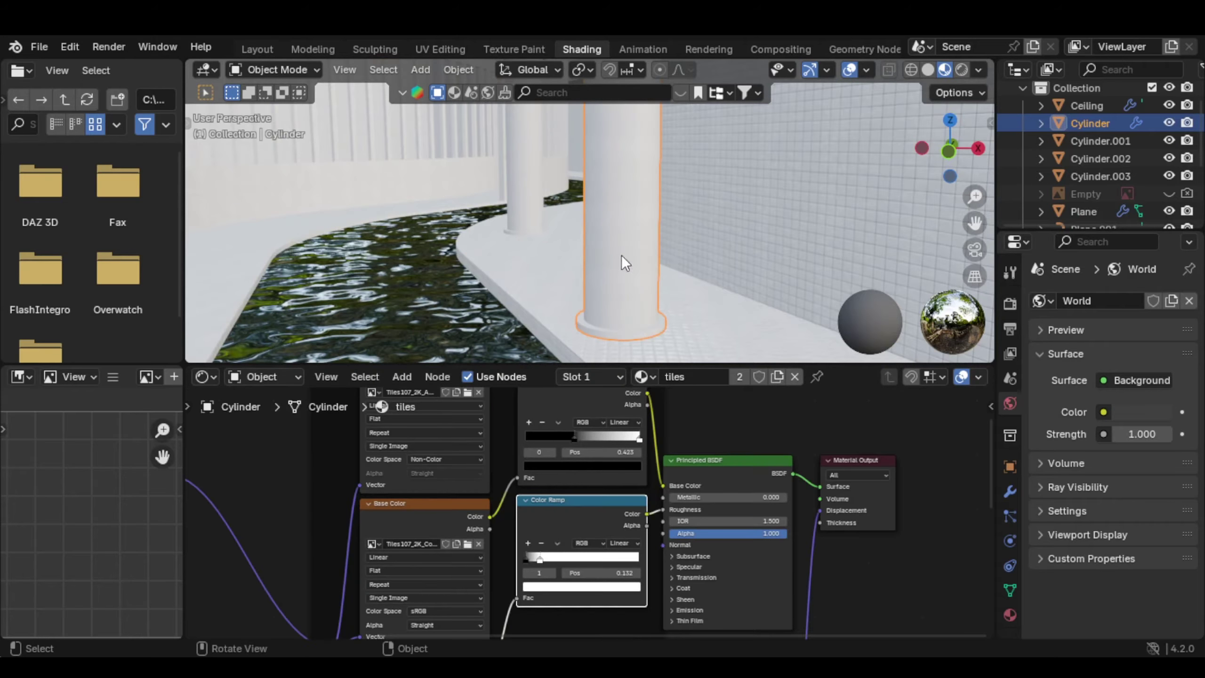
# Apply the object scale of the pillars one by one, starting with the front one
pyautogui.scroll(4, 626, 260)
pyautogui.hotkey('ctrl', 'a')
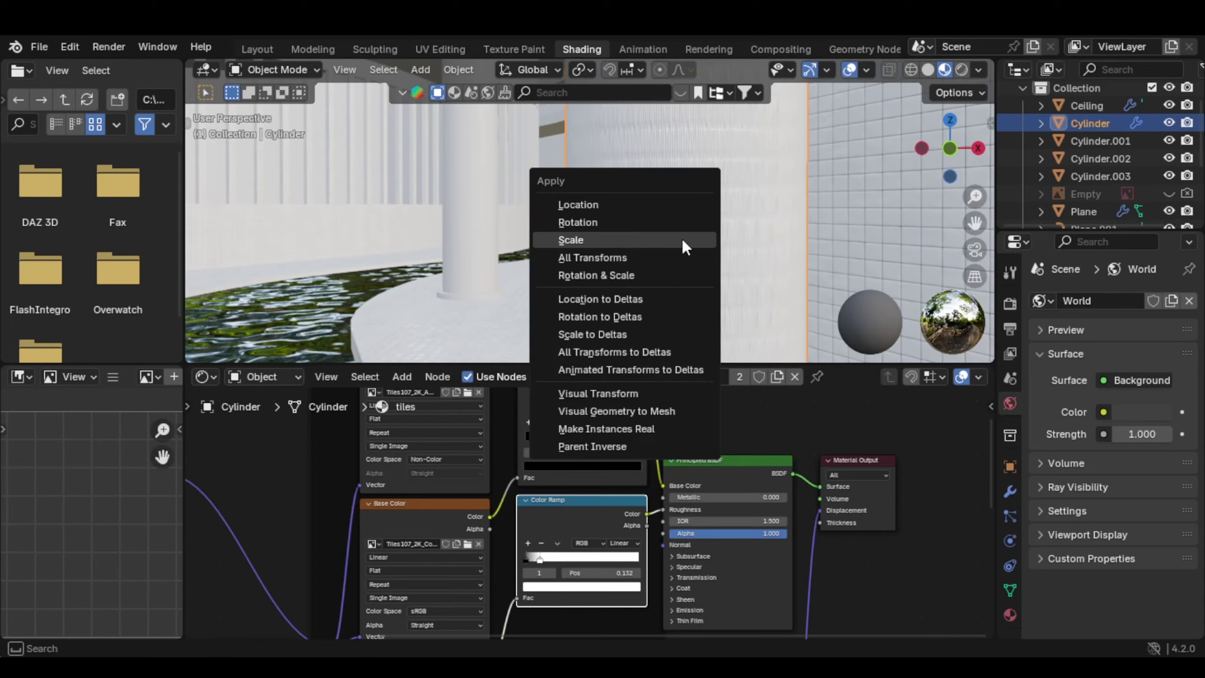
pyautogui.click(683, 240)
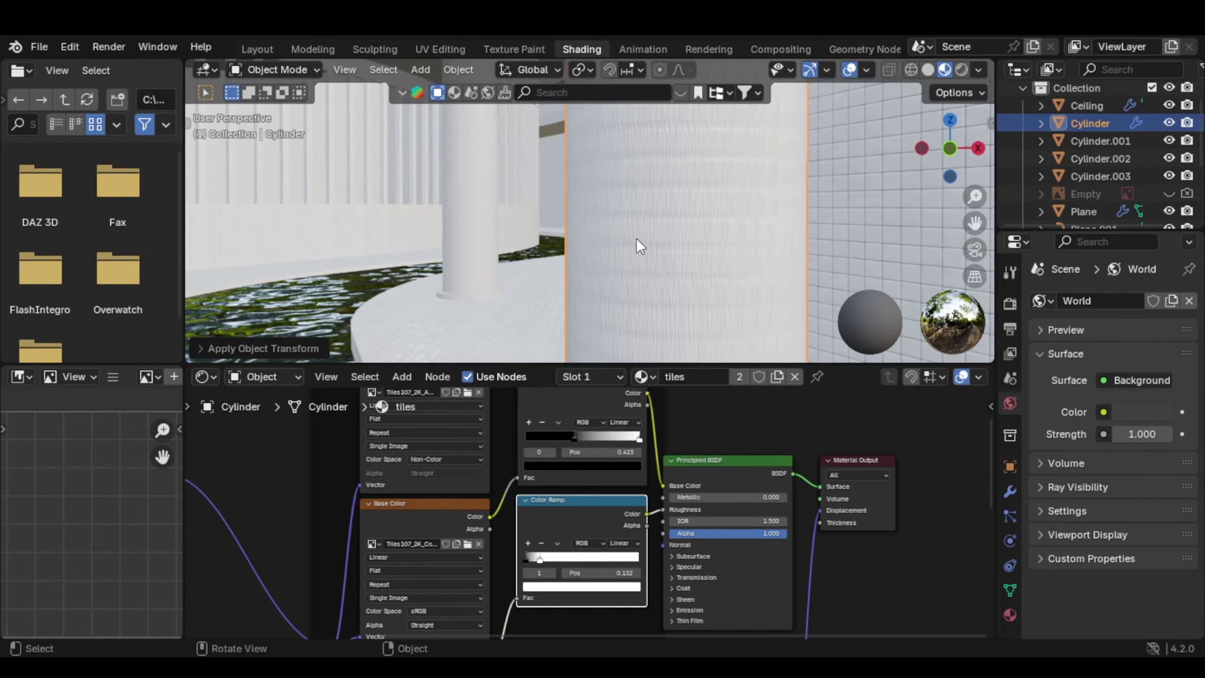
pyautogui.click(450, 228)
pyautogui.keyDown('shift'); pyautogui.moveTo(461, 224); pyautogui.dragTo(555, 202, button='middle'); pyautogui.keyUp('shift')
pyautogui.click(557, 198)
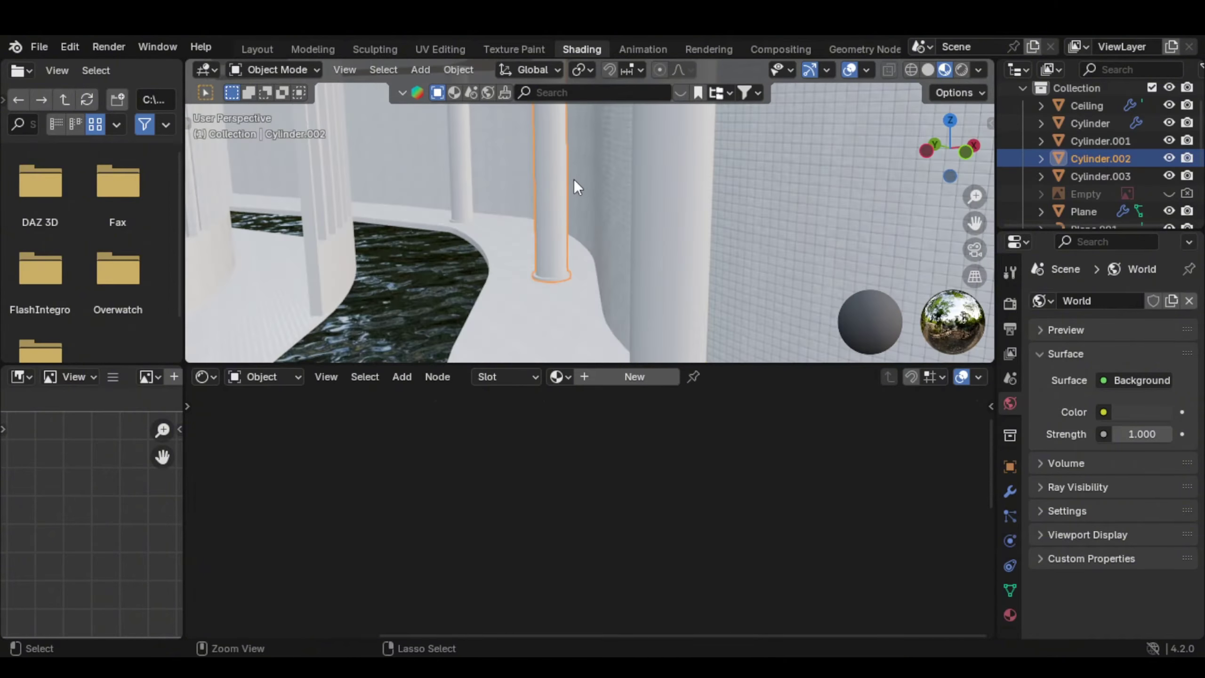
pyautogui.hotkey('ctrl', 'a')
pyautogui.click(571, 183)
pyautogui.hotkey('ctrl', 'a')
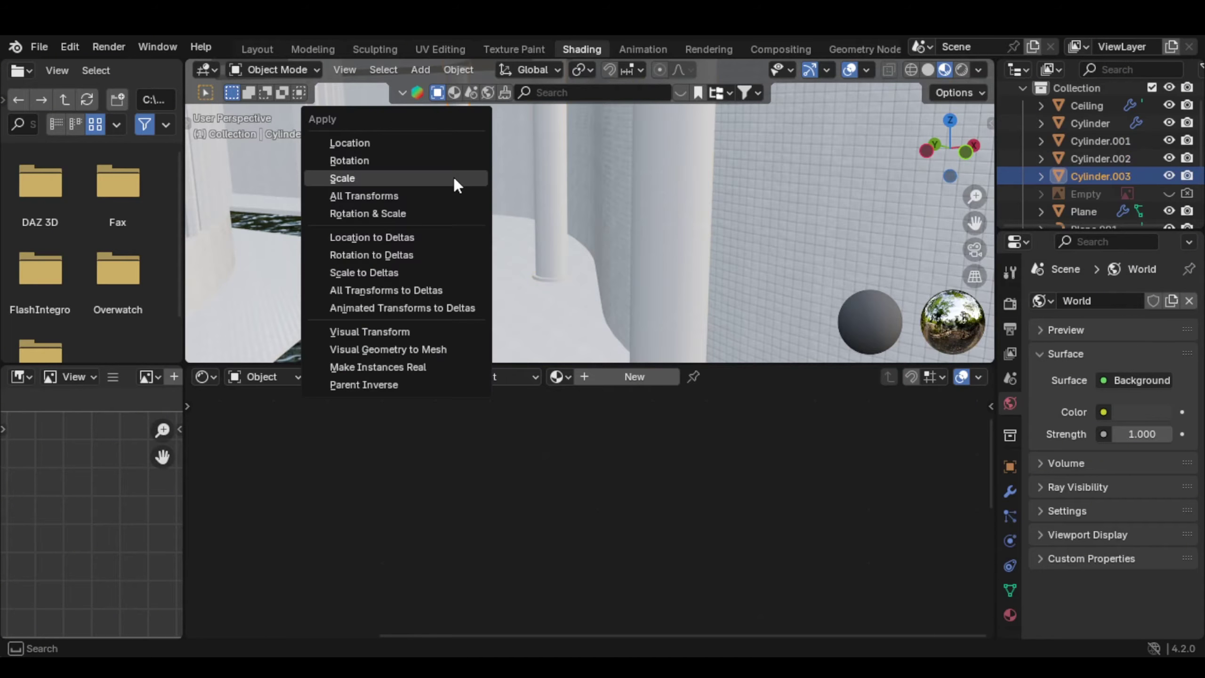
pyautogui.click(454, 176)
# Unwrap the front pillar's whole mesh, then remap its UVs with Cube Projection
pyautogui.scroll(3, 484, 193)
pyautogui.moveTo(483, 193); pyautogui.dragTo(481, 209, button='middle')
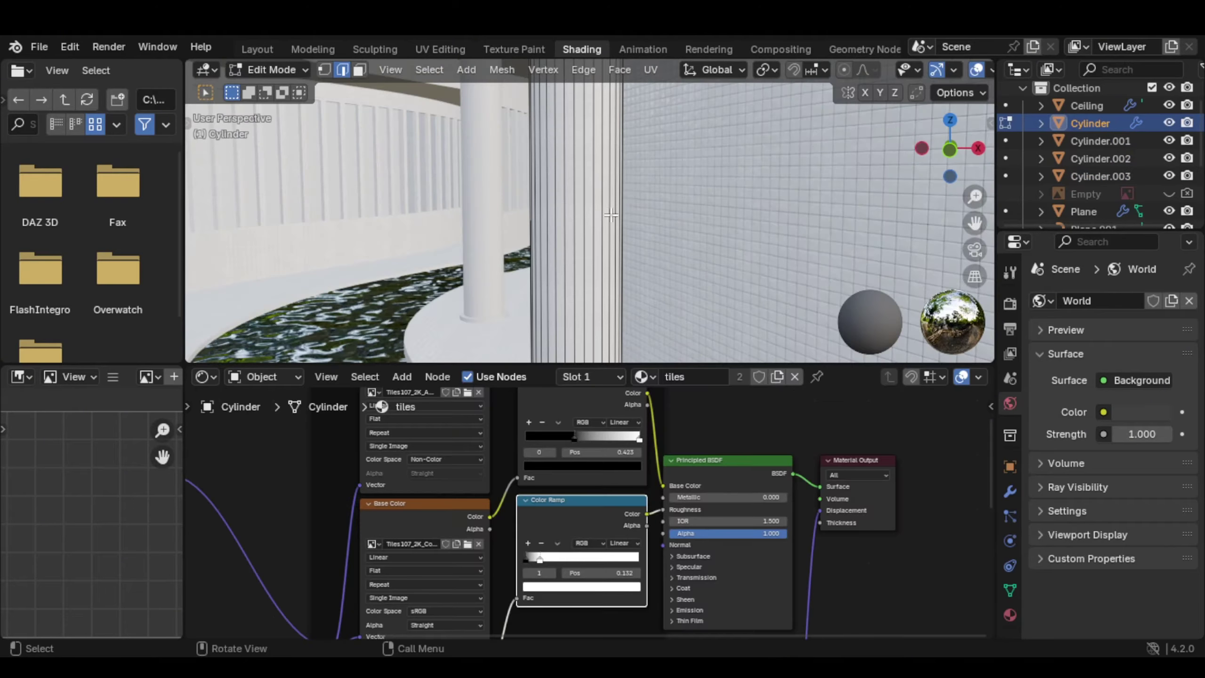
pyautogui.press('a')
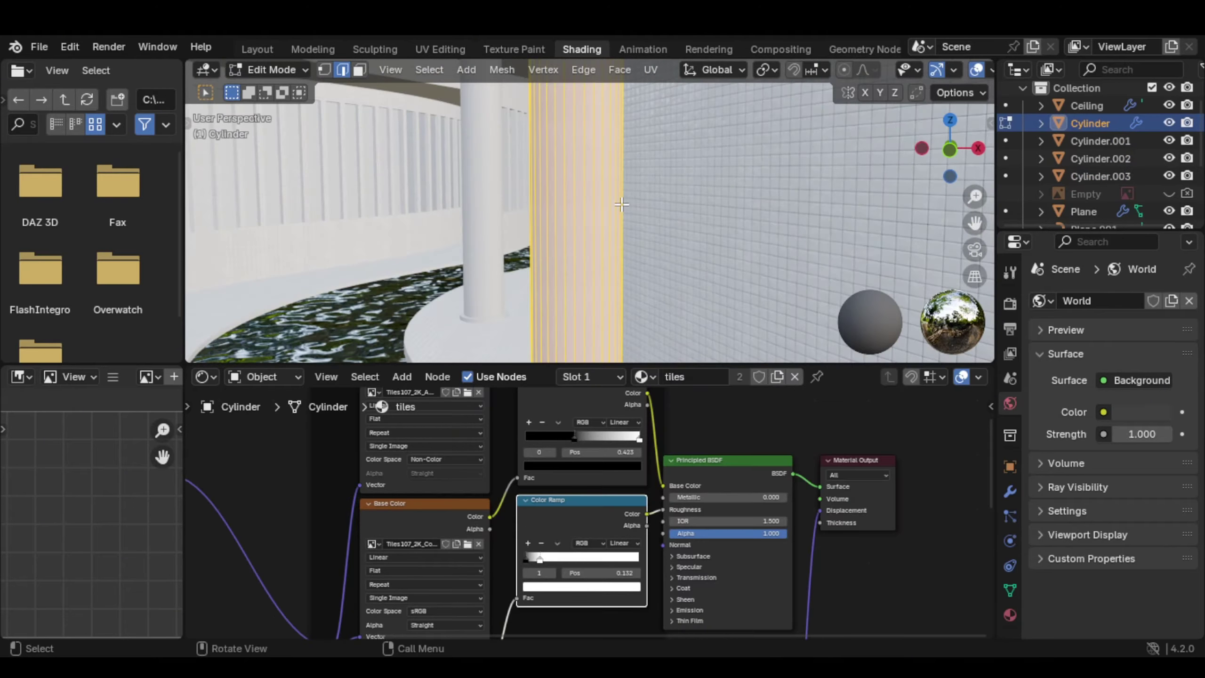
pyautogui.press('u')
pyautogui.click(576, 116)
pyautogui.press('u')
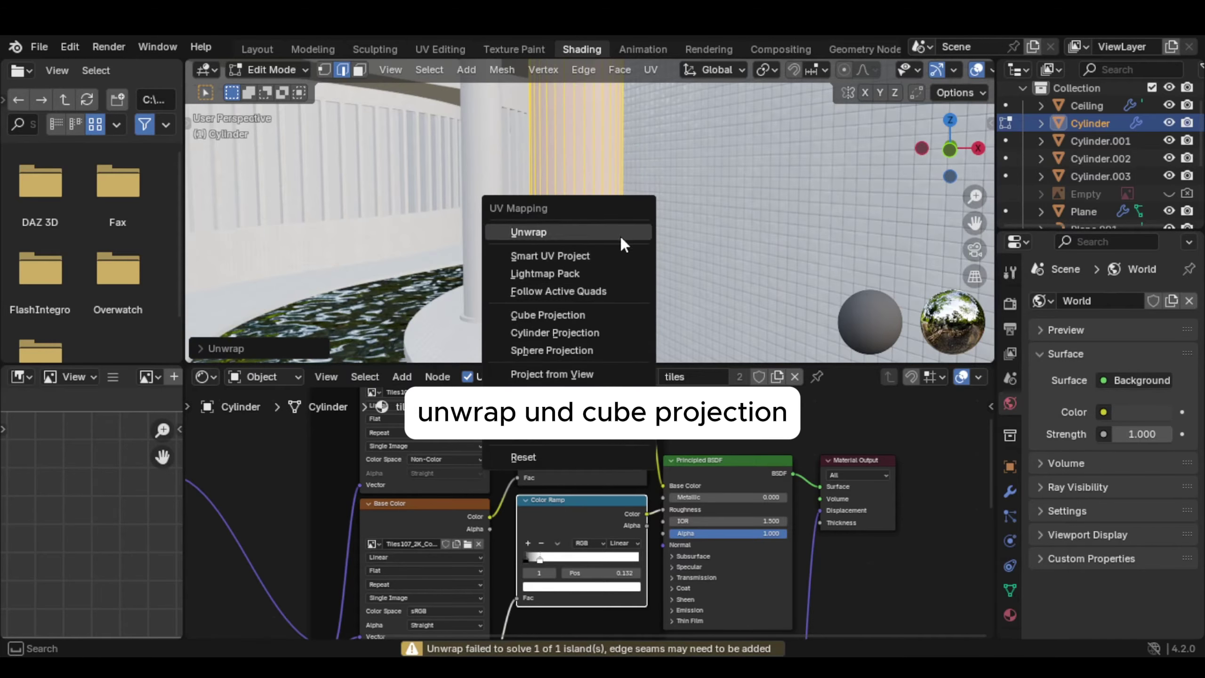
pyautogui.click(582, 315)
pyautogui.scroll(5, 593, 234)
pyautogui.press('Tab')
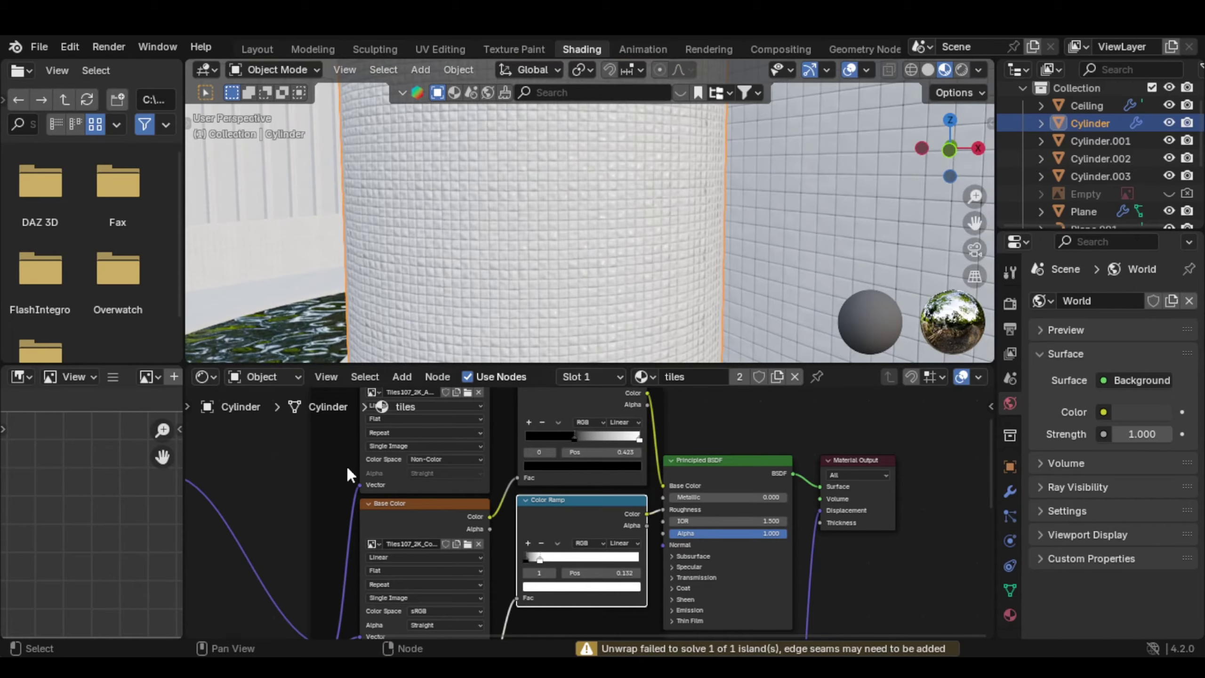
# Make a separate copy of the tiles material for the front pillar and name it tiles pillars
pyautogui.scroll(-3, 351, 472)
pyautogui.scroll(-1, 359, 489)
pyautogui.moveTo(359, 490); pyautogui.dragTo(487, 499, button='middle')
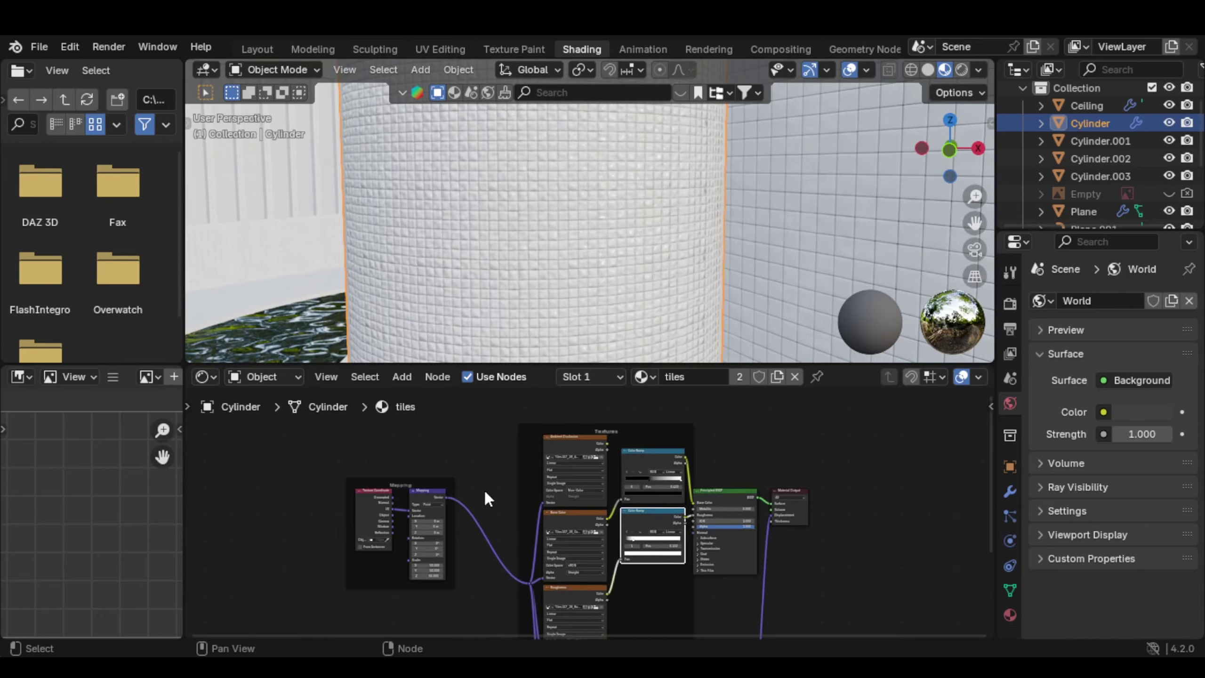
pyautogui.scroll(2, 603, 503)
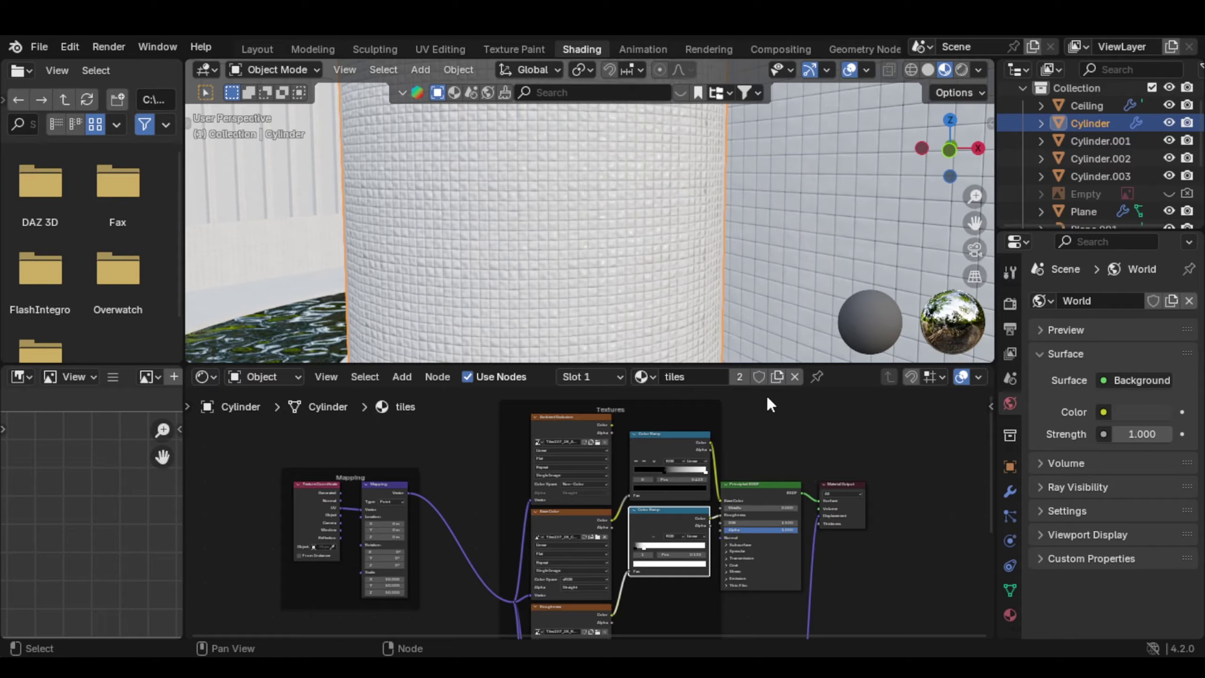
pyautogui.click(778, 376)
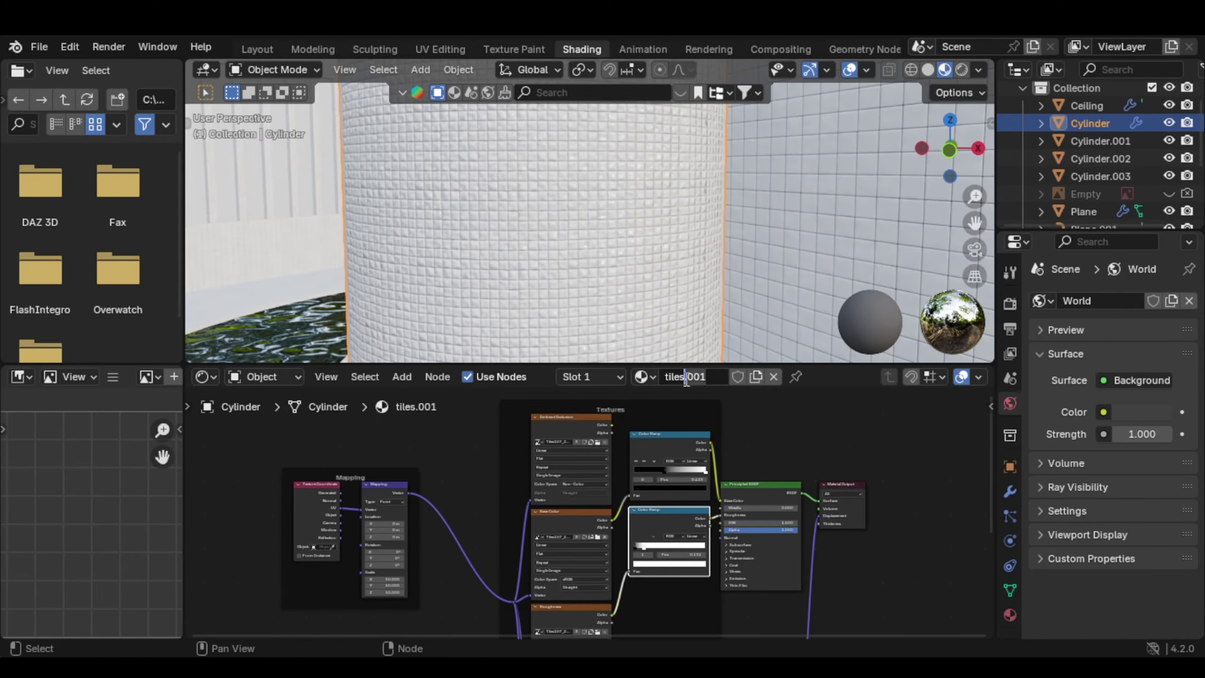
pyautogui.press('Delete')
pyautogui.press('Delete')
pyautogui.press('Delete')
pyautogui.press('Delete')
pyautogui.press('Return')
# Try Mapping scale values of 30 and 20 on all three axes of the tiles pillars material
pyautogui.scroll(5, 605, 552)
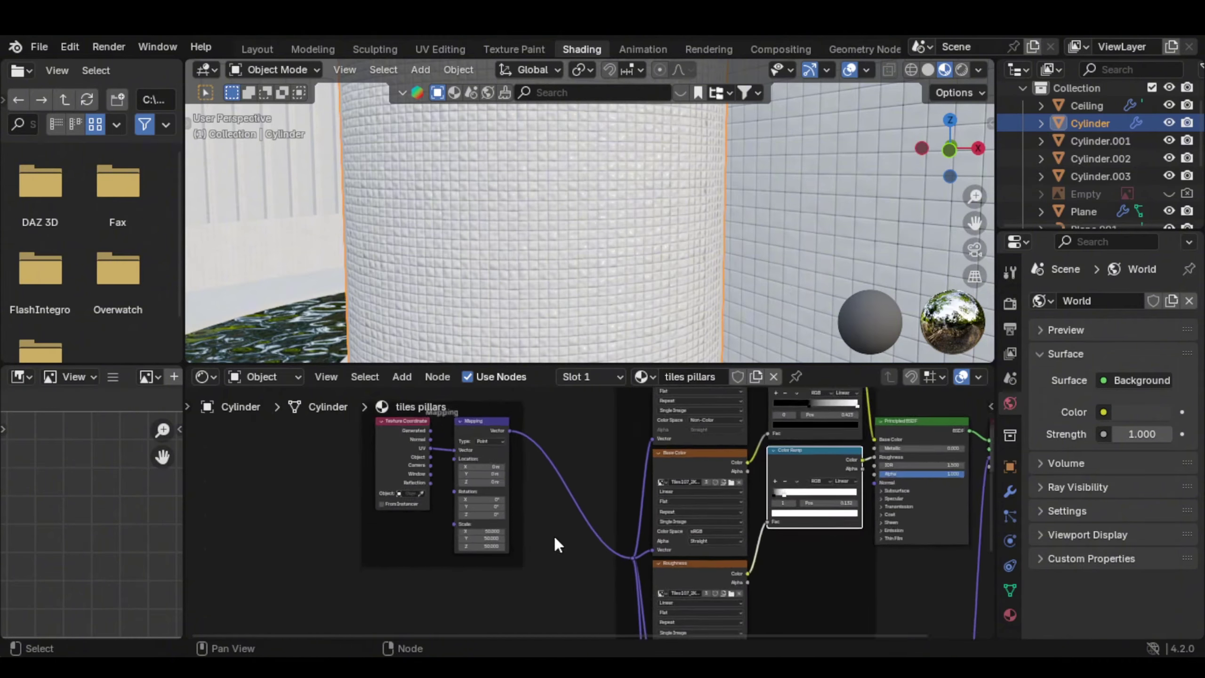
pyautogui.moveTo(418, 572); pyautogui.dragTo(417, 545)
pyautogui.write('30')
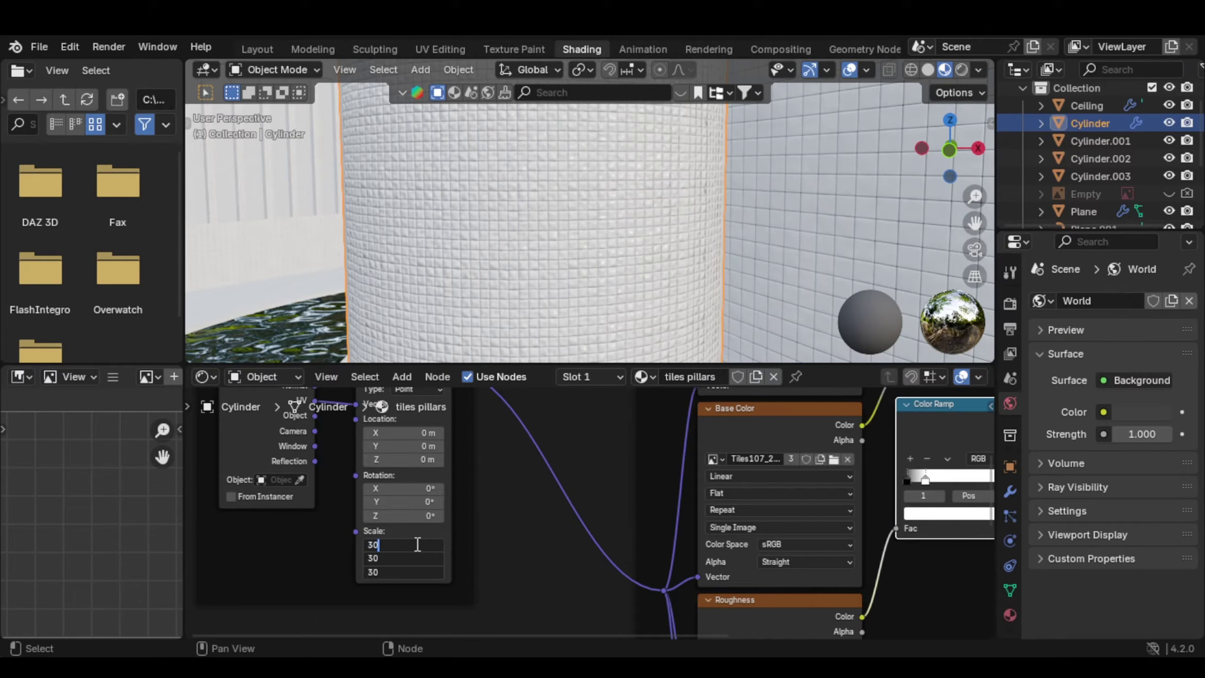
pyautogui.press('Return')
pyautogui.moveTo(409, 534); pyautogui.dragTo(421, 573)
pyautogui.write('20')
pyautogui.press('Return')
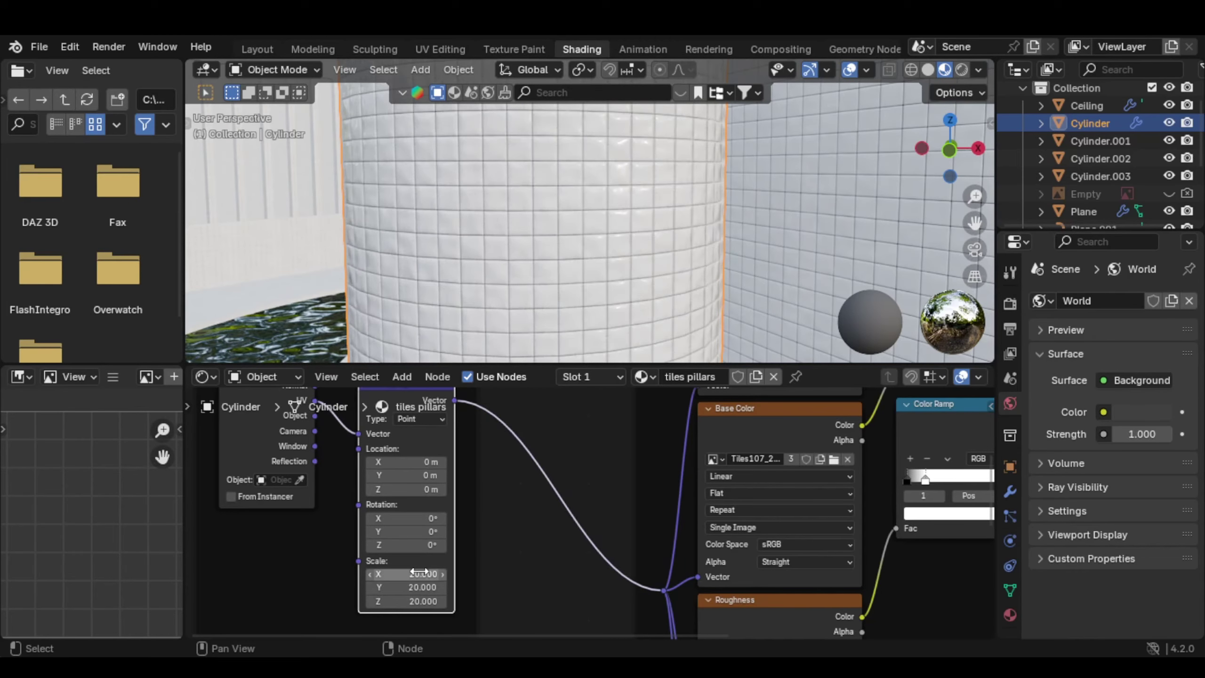
# Set the Mapping scale of the tiles pillars material to 10 on X, Y and Z
pyautogui.scroll(-3, 551, 539)
pyautogui.scroll(-4, 673, 204)
pyautogui.scroll(5, 674, 211)
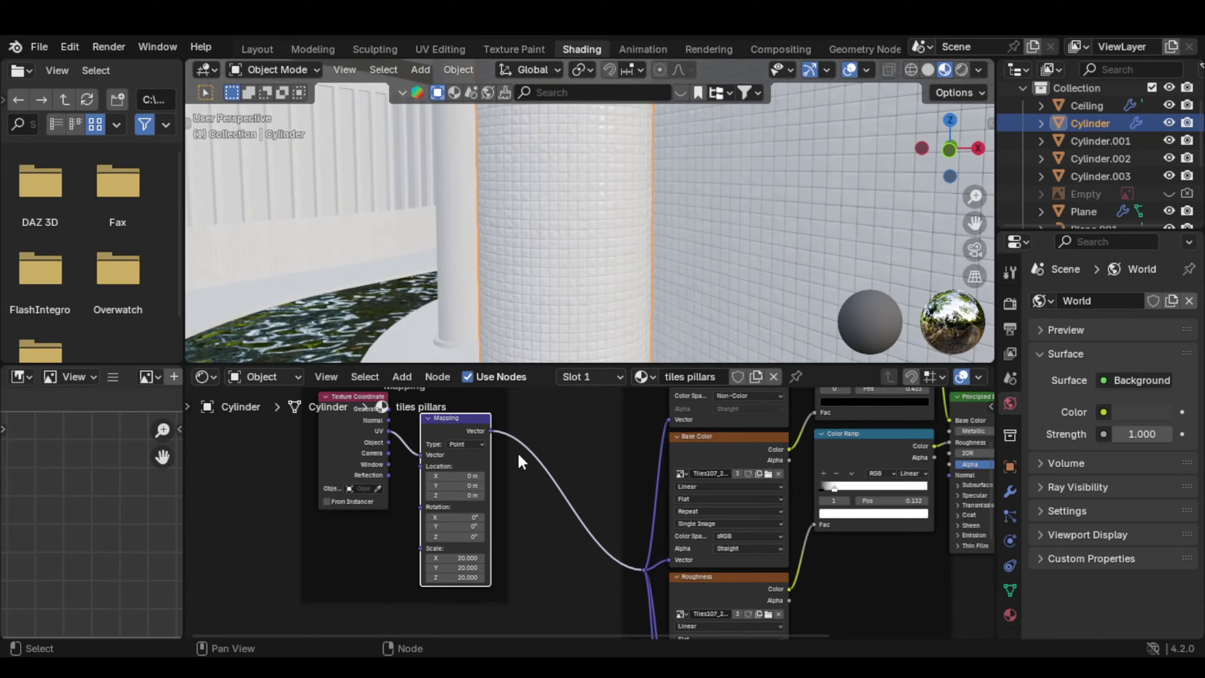
pyautogui.moveTo(463, 577); pyautogui.dragTo(460, 559)
pyautogui.write('10')
pyautogui.press('Return')
pyautogui.moveTo(569, 194); pyautogui.dragTo(634, 217, button='middle')
pyautogui.scroll(-5, 529, 204)
pyautogui.scroll(5, 617, 219)
pyautogui.scroll(1, 602, 226)
pyautogui.scroll(4, 604, 226)
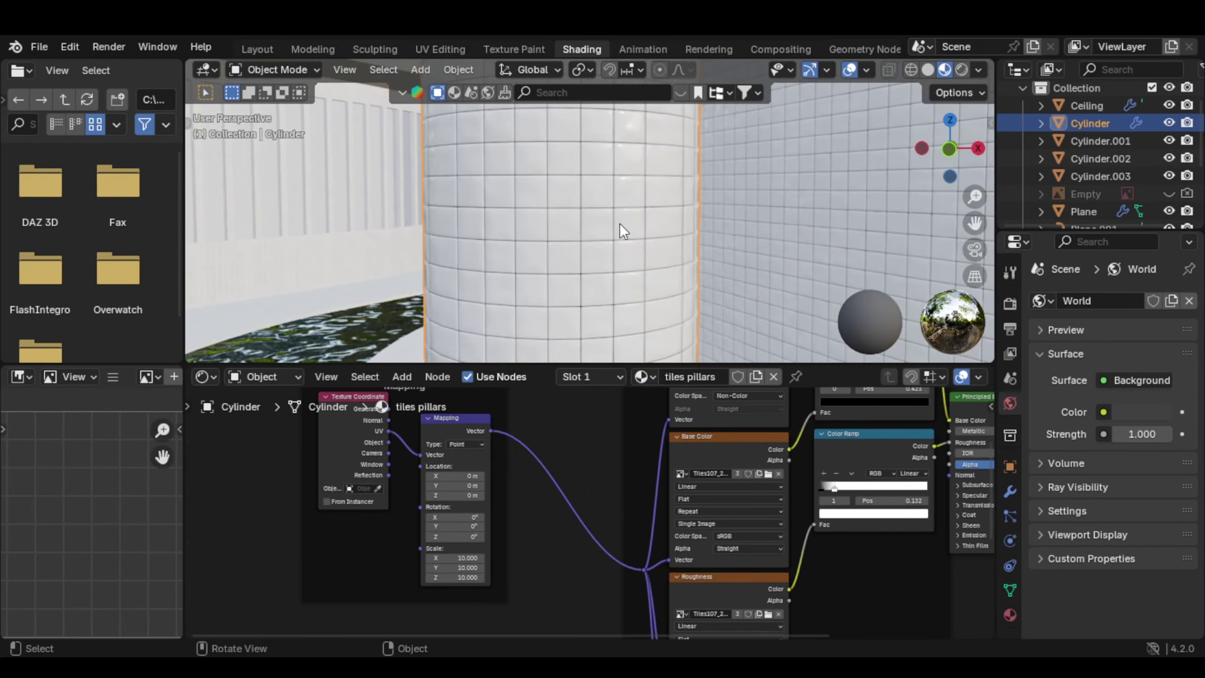
# Set the Displacement node's Scale to 0.001 in the tiles pillars material
pyautogui.moveTo(777, 479); pyautogui.dragTo(586, 422, button='middle')
pyautogui.scroll(4, 641, 542)
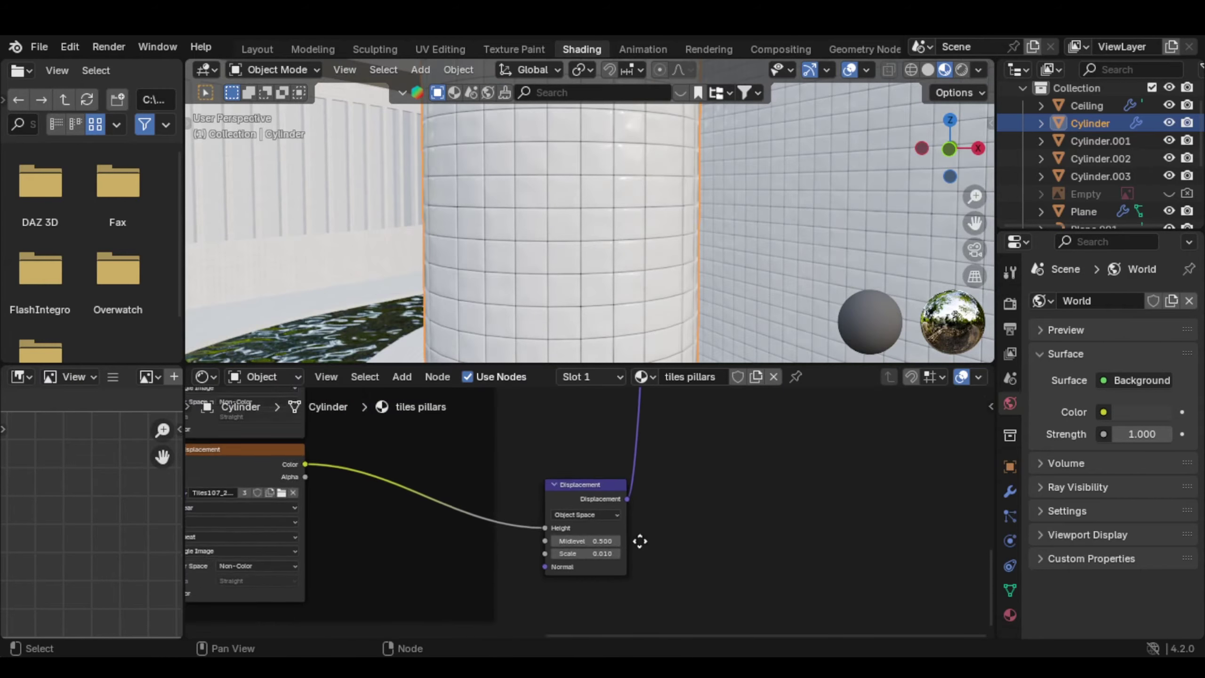
pyautogui.click(619, 551)
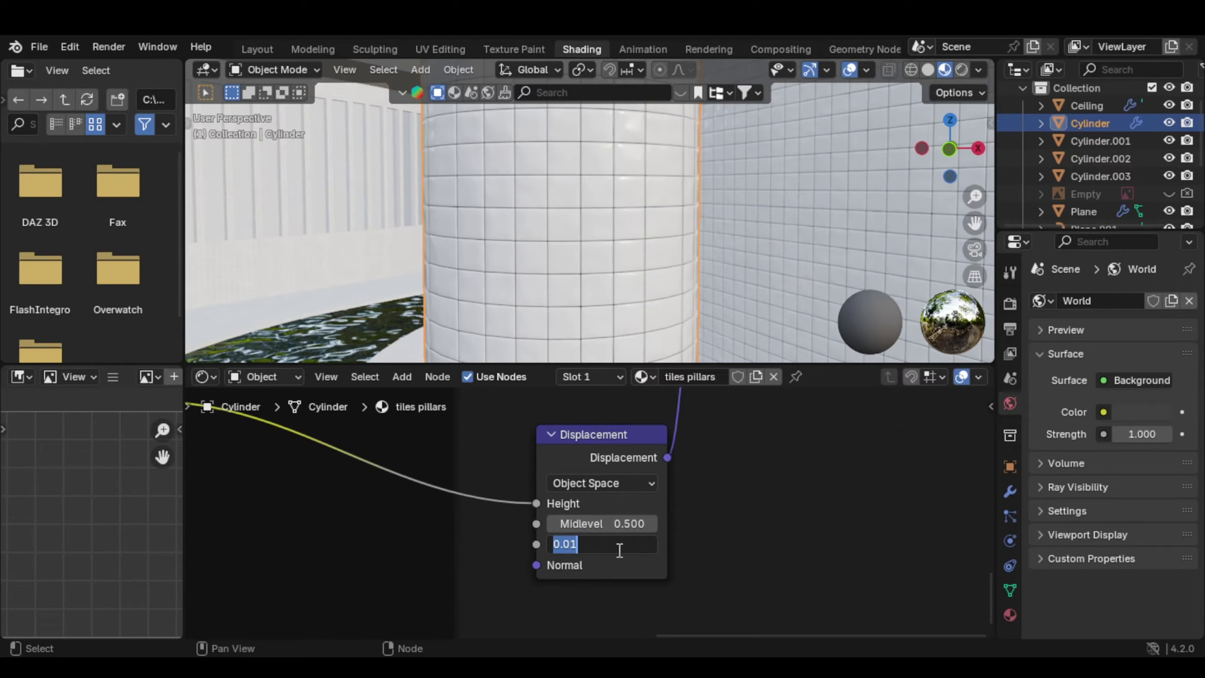
pyautogui.write('.')
pyautogui.press('Return')
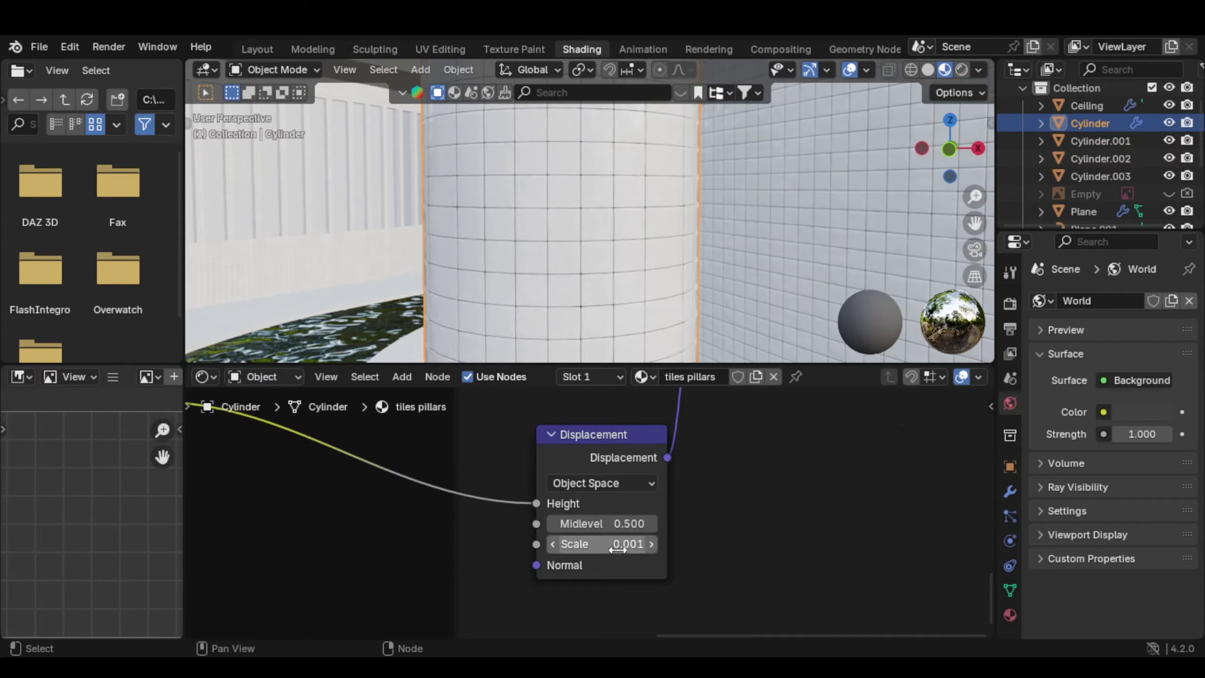
# Enter a new Displacement Scale in the tiles material of the floor and walls
pyautogui.click(784, 275)
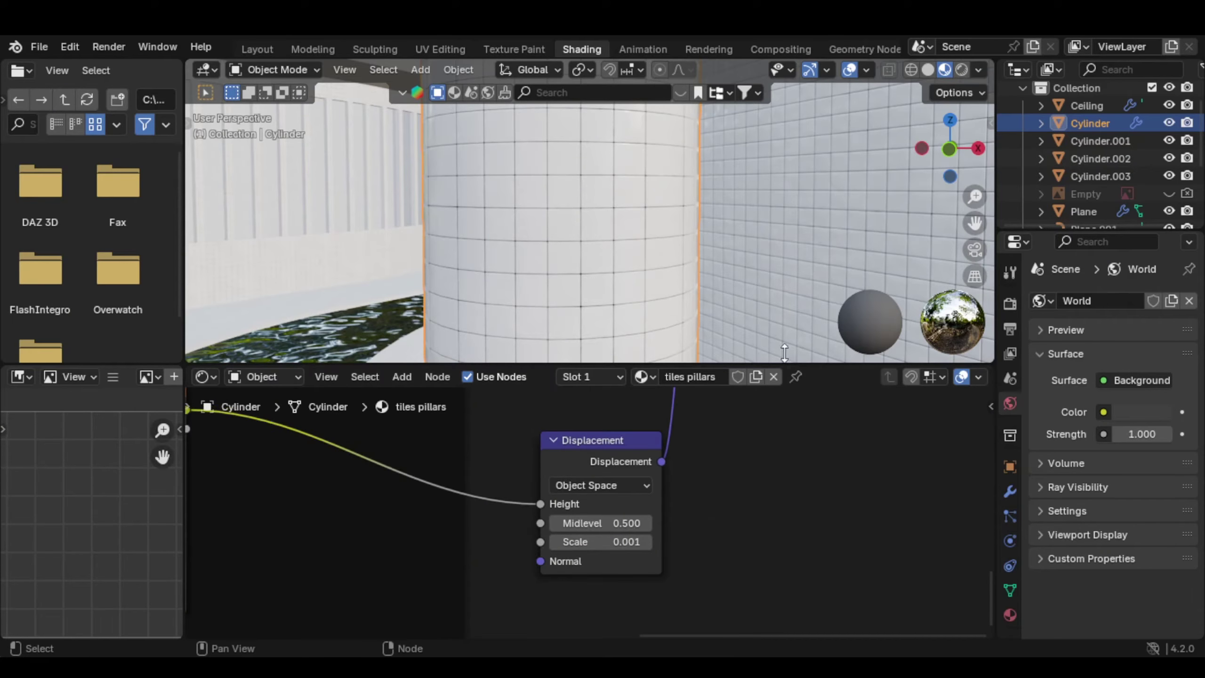
pyautogui.click(614, 542)
pyautogui.write('1')
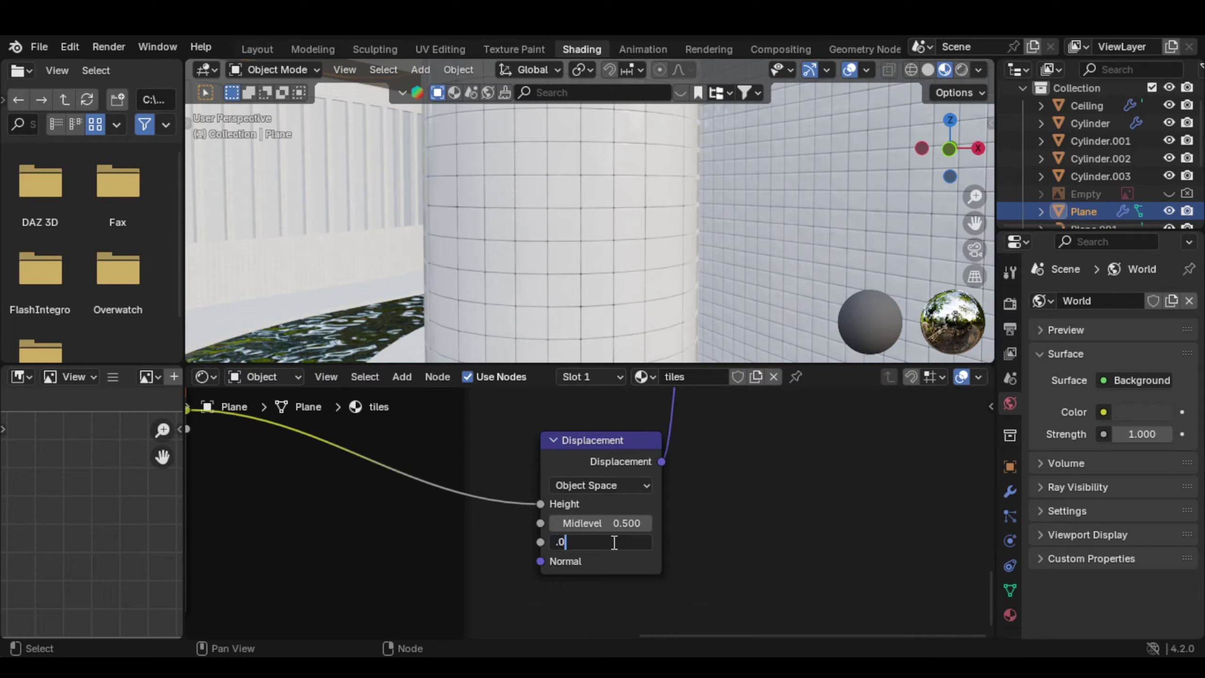
# Select all four pillars with the textured Cylinder active and link its material to the other three
pyautogui.moveTo(701, 205); pyautogui.dragTo(690, 245, button='middle')
pyautogui.click(683, 225)
pyautogui.keyDown('shift'); pyautogui.click(743, 202); pyautogui.keyUp('shift')
pyautogui.keyDown('shift'); pyautogui.click(716, 211); pyautogui.keyUp('shift')
pyautogui.scroll(-3, 726, 234)
pyautogui.keyDown('shift'); pyautogui.click(691, 239); pyautogui.keyUp('shift')
pyautogui.scroll(5, 589, 231)
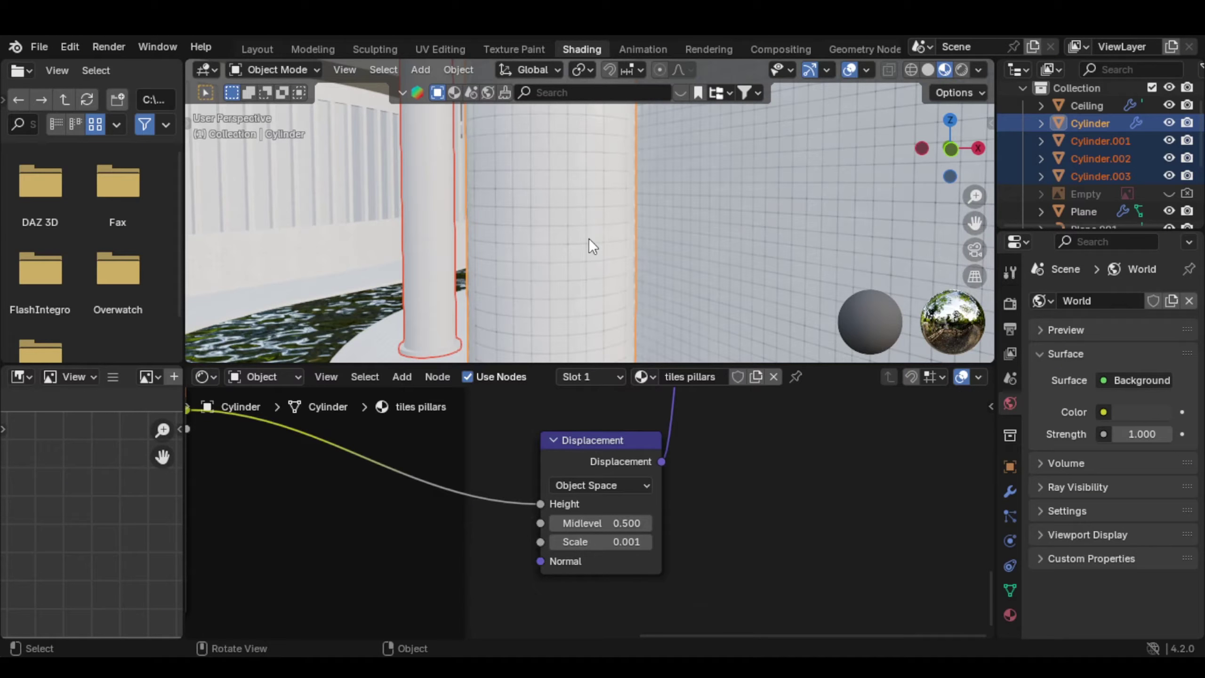
pyautogui.hotkey('ctrl', 'l')
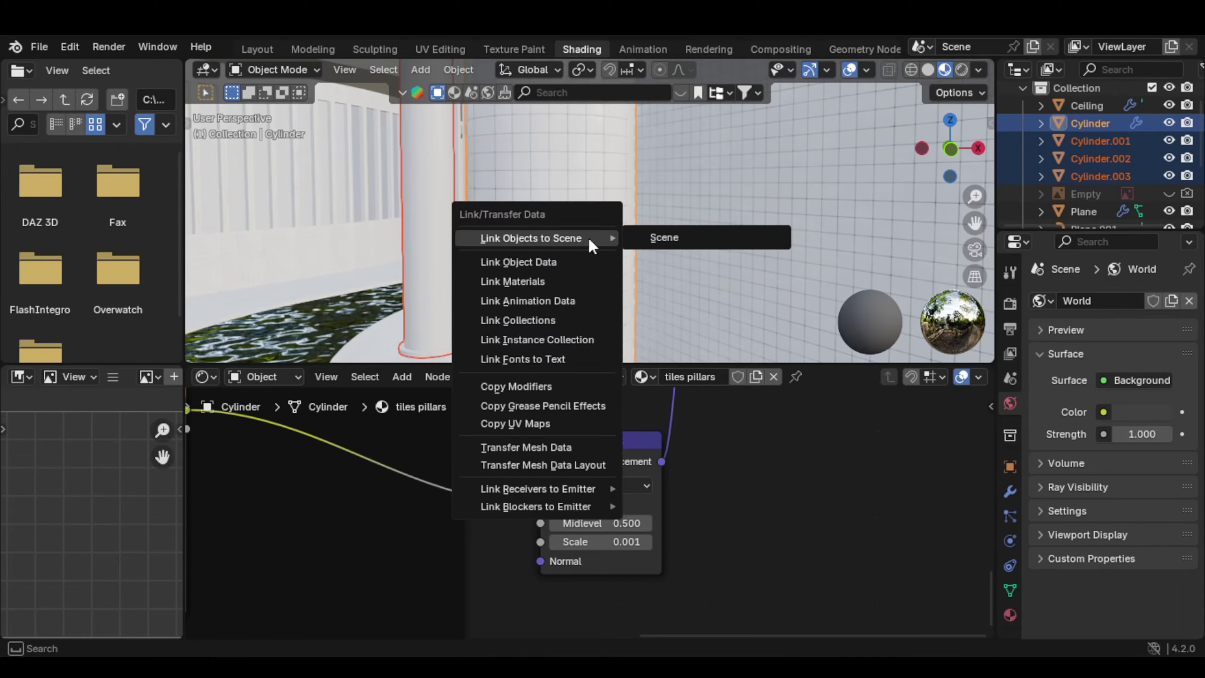
pyautogui.click(579, 281)
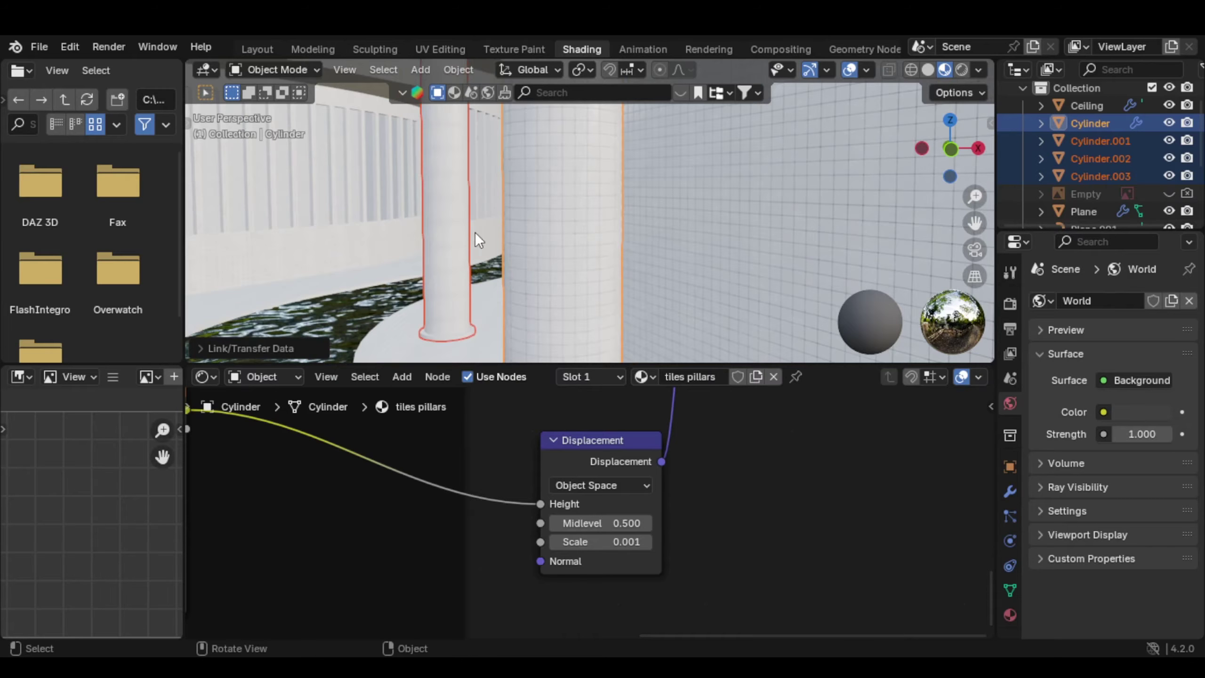
# Unwrap all of Cylinder.001, the pillar beside the textured one, and apply Cube Projection to its UVs
pyautogui.keyDown('shift'); pyautogui.moveTo(475, 232); pyautogui.dragTo(634, 250, button='middle'); pyautogui.keyUp('shift')
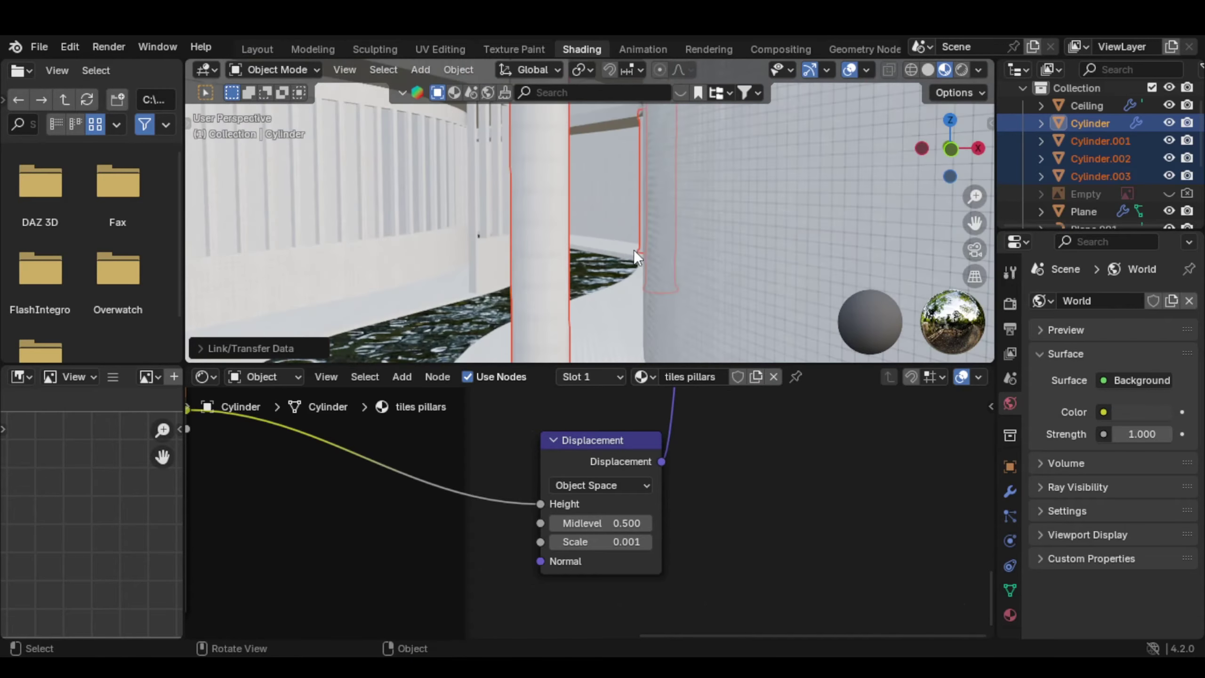
pyautogui.scroll(-4, 556, 231)
pyautogui.scroll(5, 557, 231)
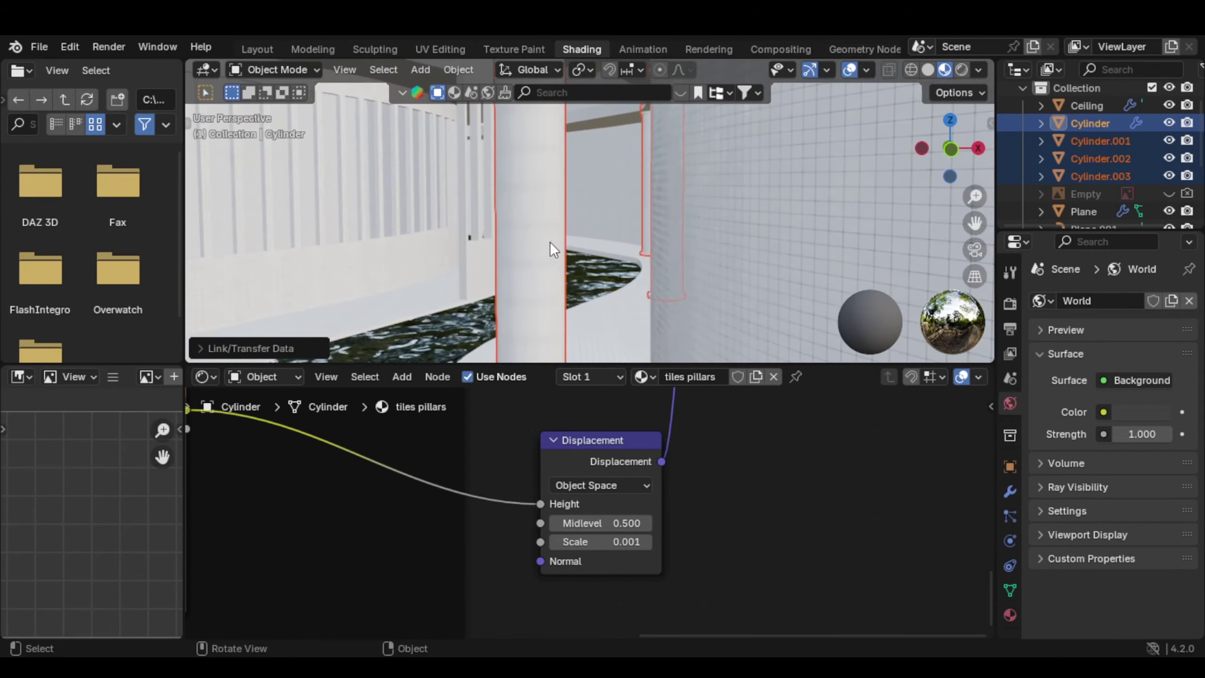
pyautogui.click(548, 240)
pyautogui.scroll(2, 547, 239)
pyautogui.moveTo(546, 239)
pyautogui.mouseDown(button='middle')
pyautogui.moveTo(578, 254)
pyautogui.moveTo(535, 236)
pyautogui.mouseUp(button='middle')
pyautogui.press('Tab')
pyautogui.press('a')
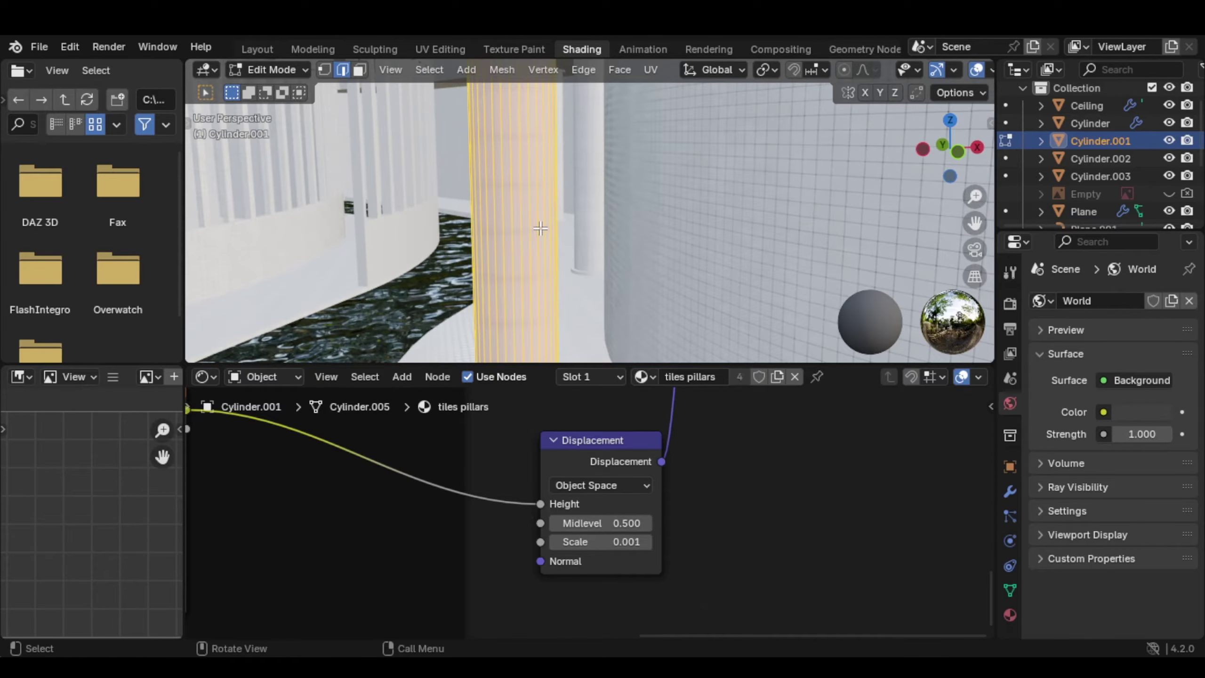
pyautogui.press('u')
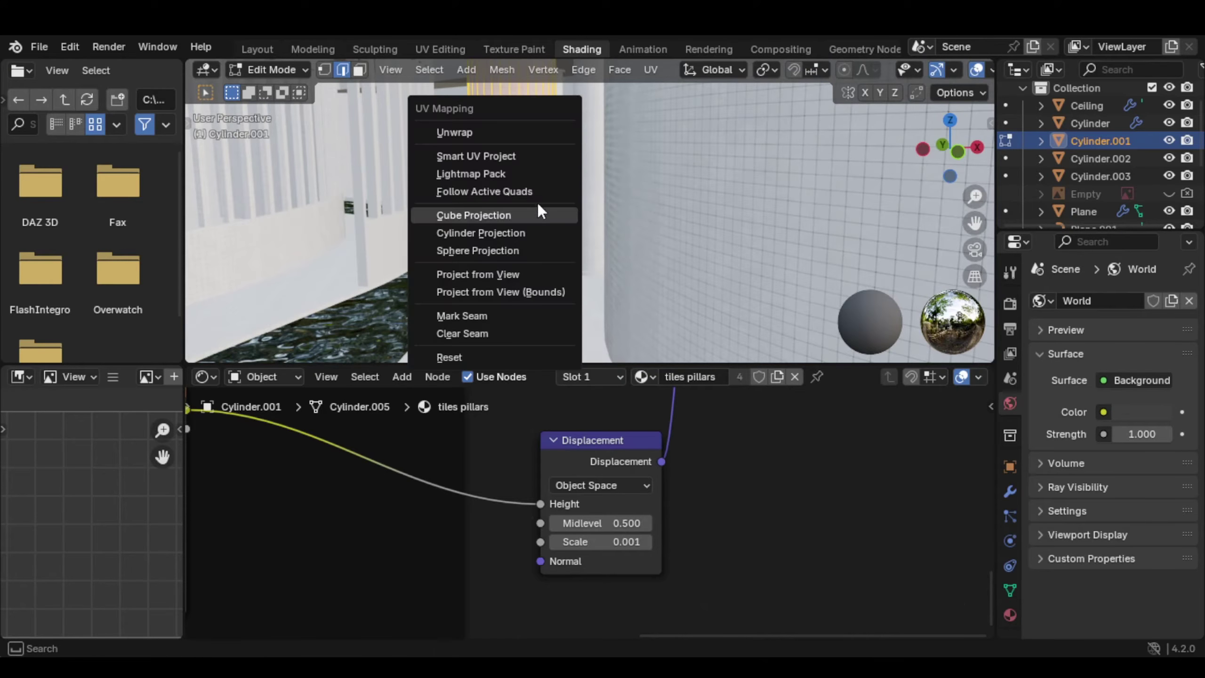
pyautogui.click(519, 134)
pyautogui.press('u')
pyautogui.click(489, 294)
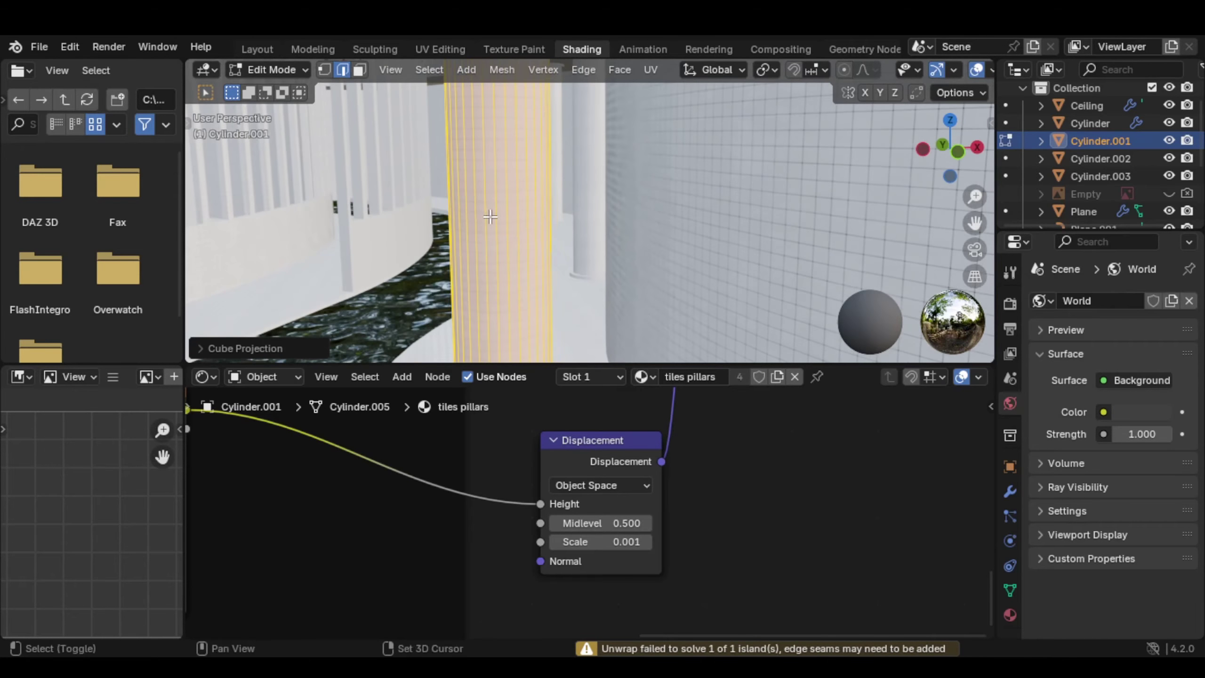
pyautogui.moveTo(490, 217); pyautogui.dragTo(560, 219, button='middle')
pyautogui.press('Tab')
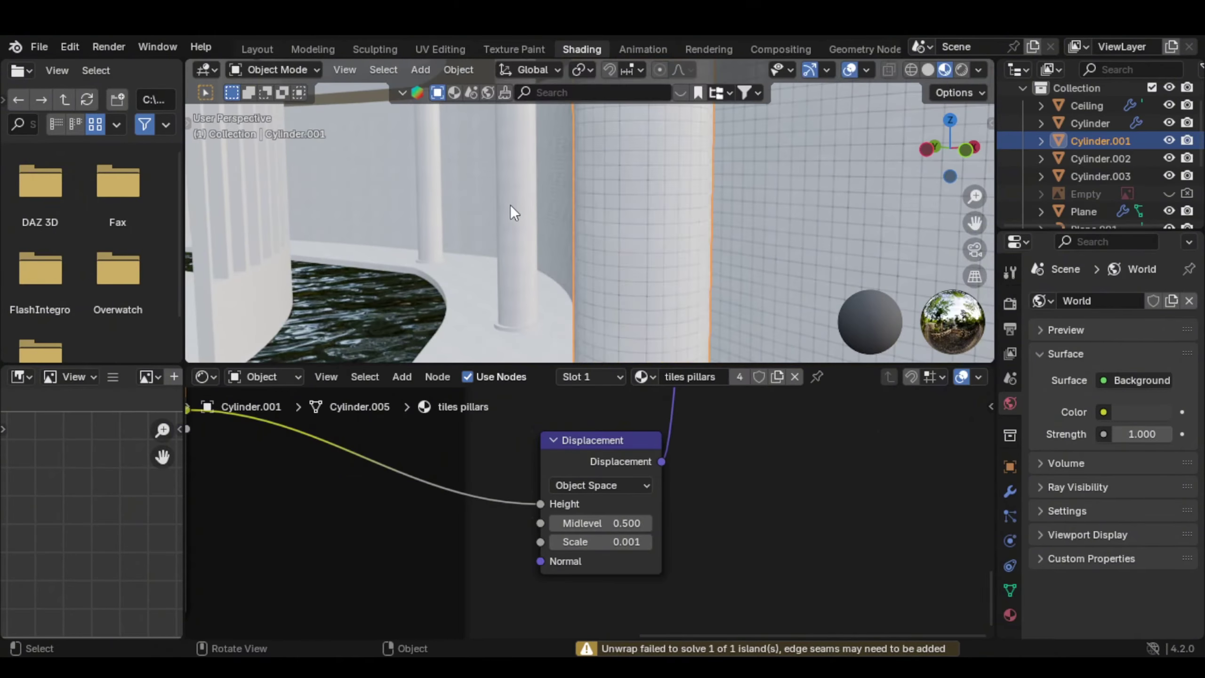
# Unwrap the whole mesh of the Cylinder.002 pillar and remap its UVs with Cube Projection
pyautogui.click(514, 214)
pyautogui.press('Tab')
pyautogui.press('a')
pyautogui.press('z')
pyautogui.press('u')
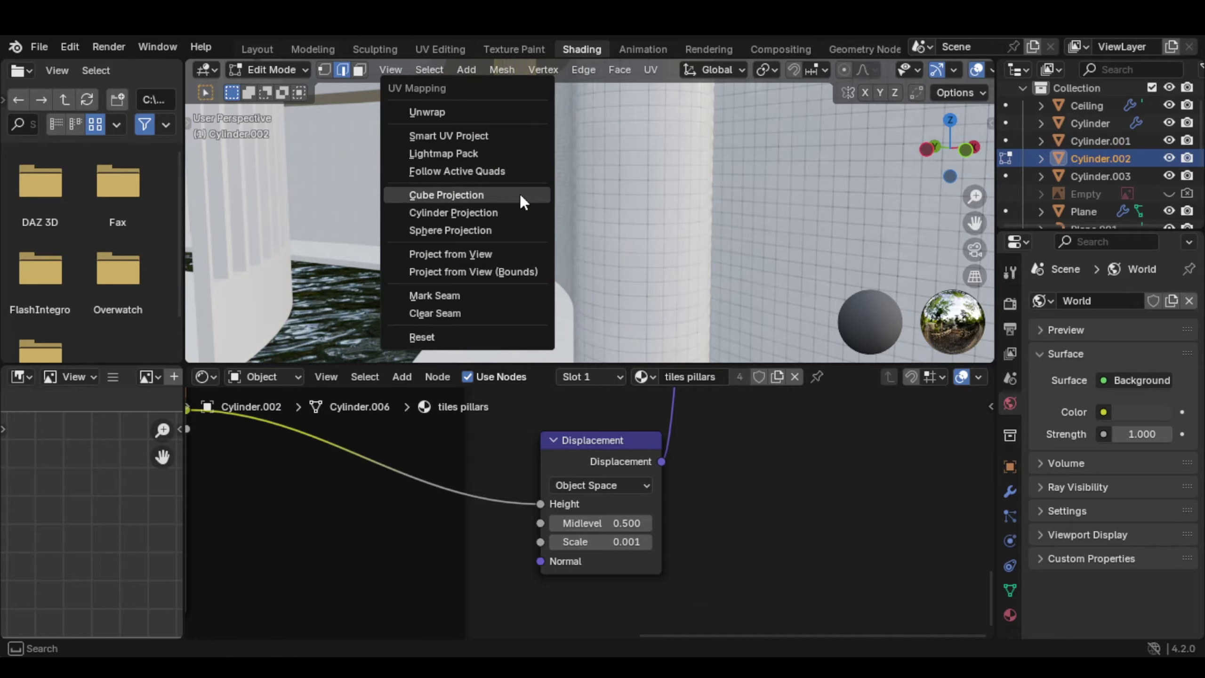
pyautogui.click(462, 112)
pyautogui.press('u')
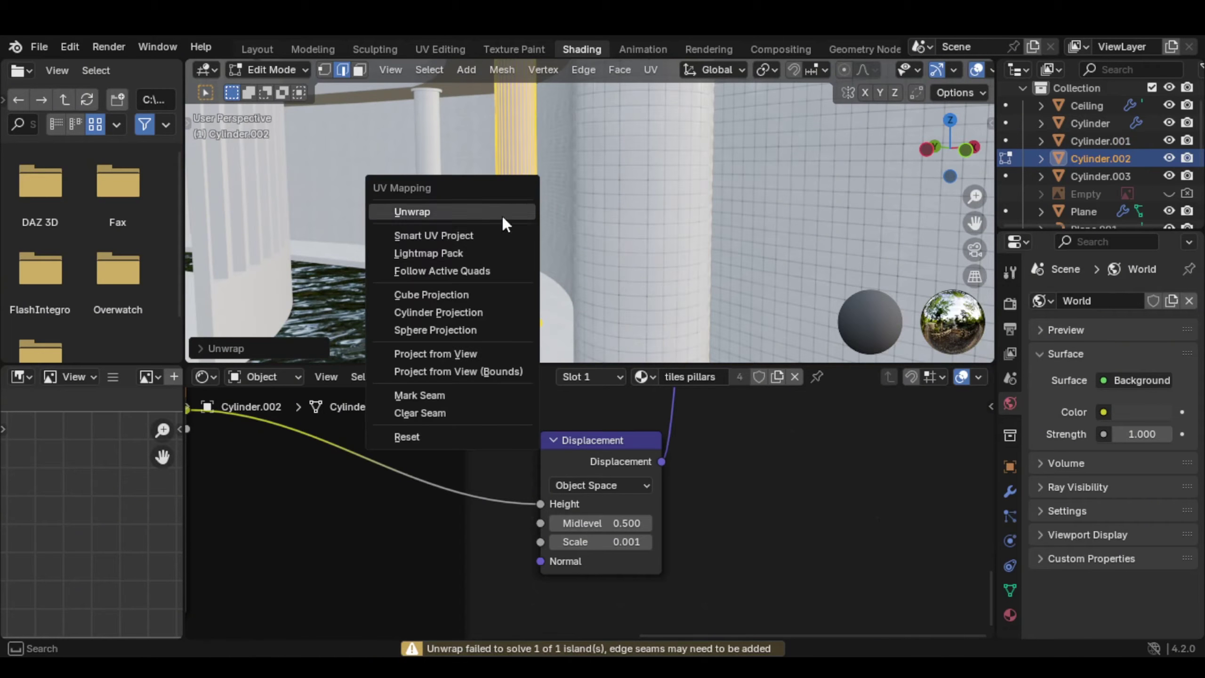
pyautogui.click(450, 298)
pyautogui.press('Tab')
# Unwrap the farthest pillar, Cylinder.003, and remap its UVs with Cube Projection
pyautogui.click(436, 184)
pyautogui.press('Tab')
pyautogui.press('u')
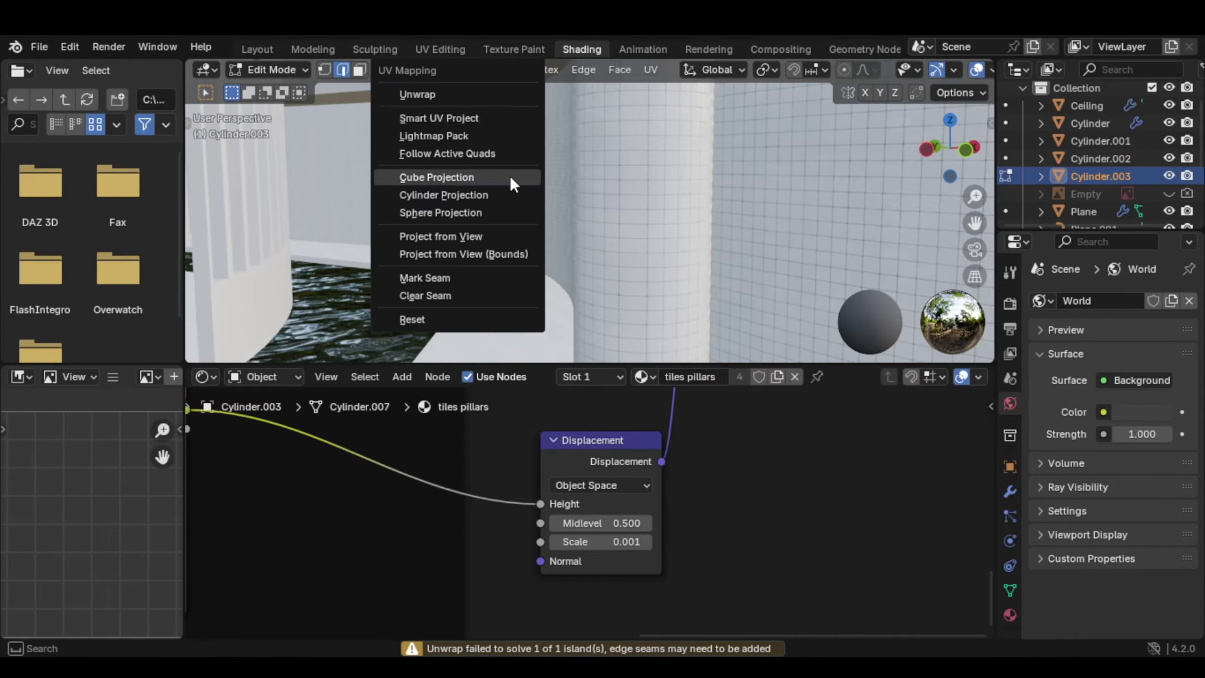
pyautogui.click(441, 95)
pyautogui.press('u')
pyautogui.click(450, 299)
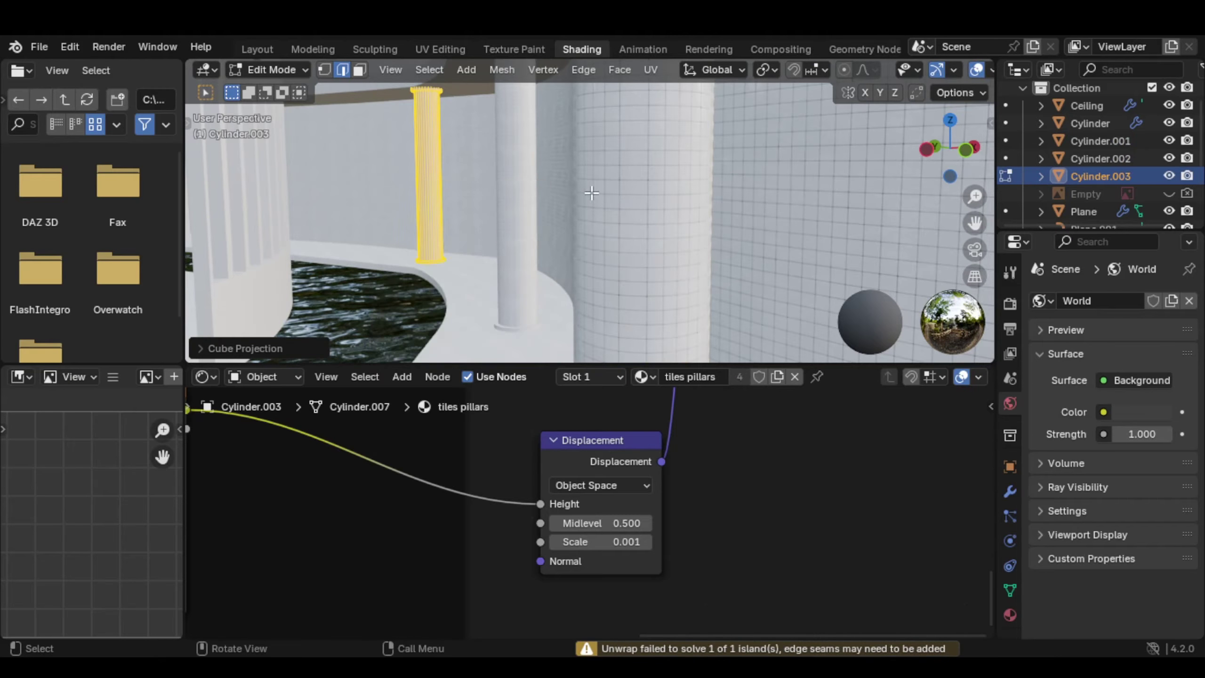
pyautogui.press('Tab')
# Assign the existing tiles material to Plane.006, the upper wall section above the slatted openings
pyautogui.moveTo(589, 192); pyautogui.dragTo(529, 189, button='middle')
pyautogui.scroll(-6, 556, 202)
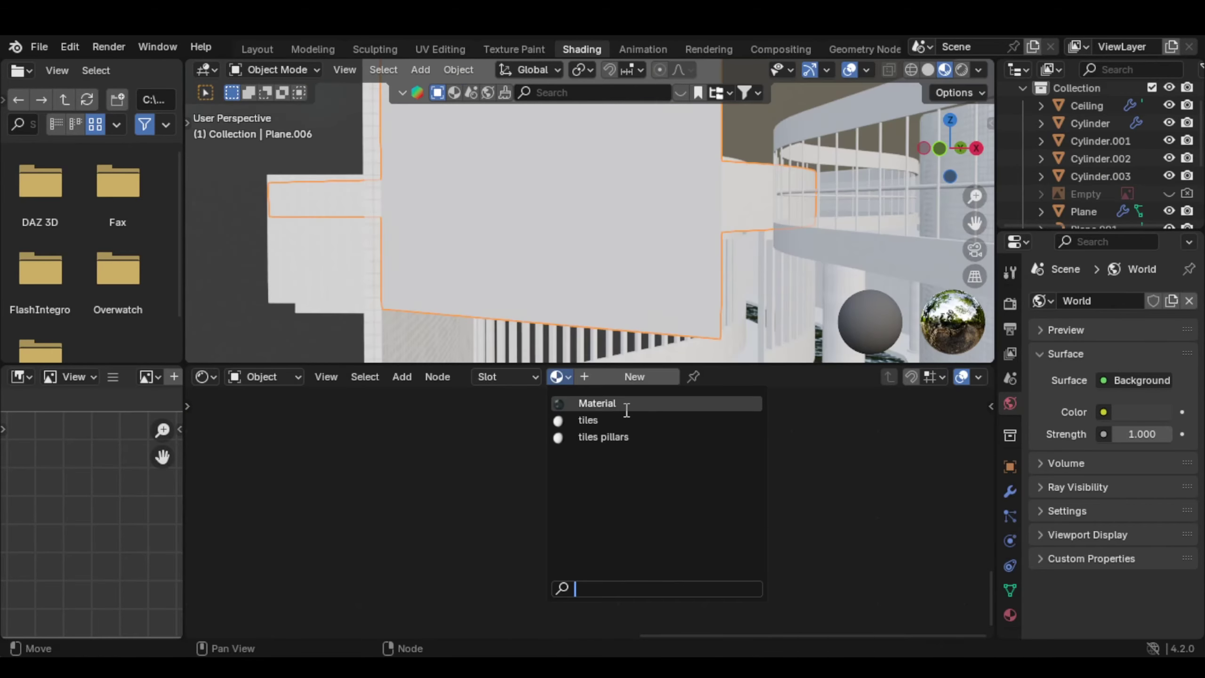
pyautogui.click(626, 418)
# Unwrap all faces of the upper wall section Plane.006 and apply Cube Projection to its UVs
pyautogui.moveTo(662, 315); pyautogui.dragTo(590, 259, button='middle')
pyautogui.press('Tab')
pyautogui.press('a')
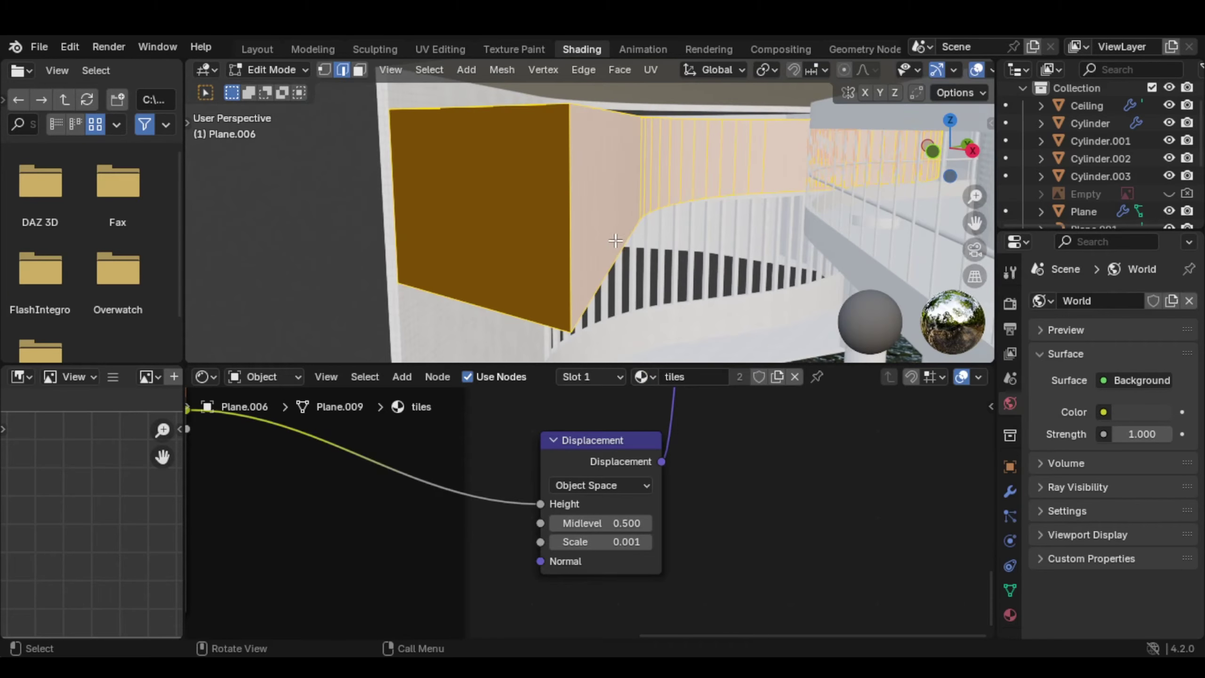
pyautogui.press('u')
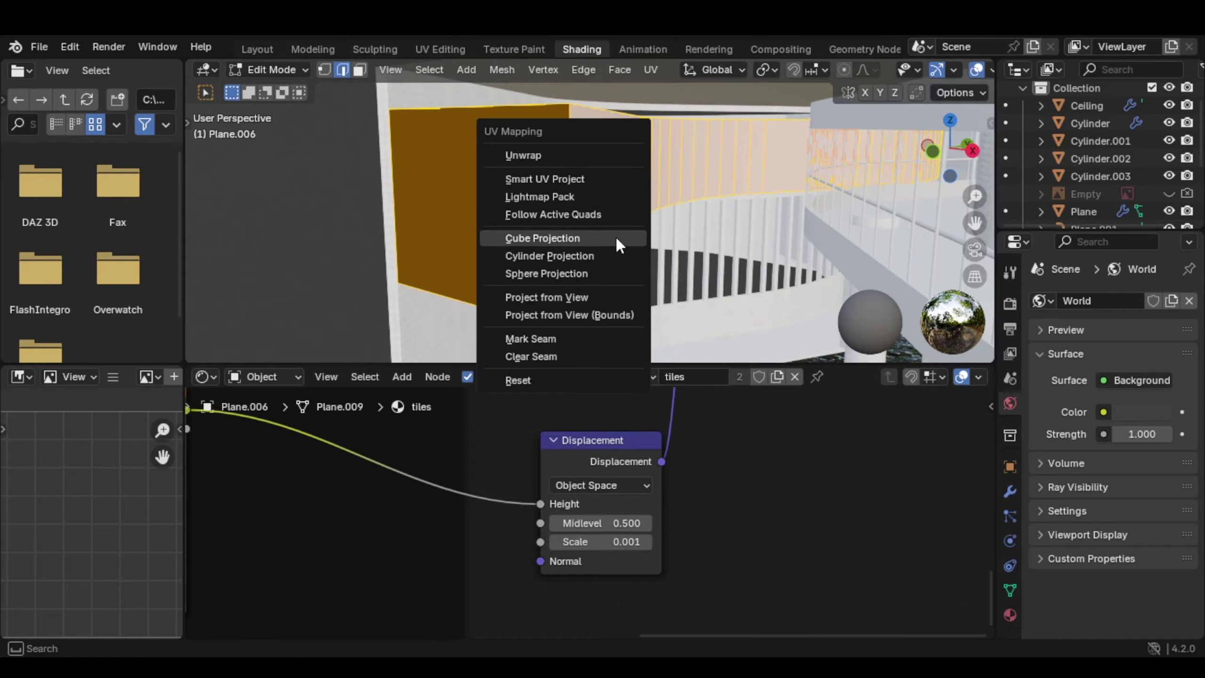
pyautogui.click(607, 157)
pyautogui.press('u')
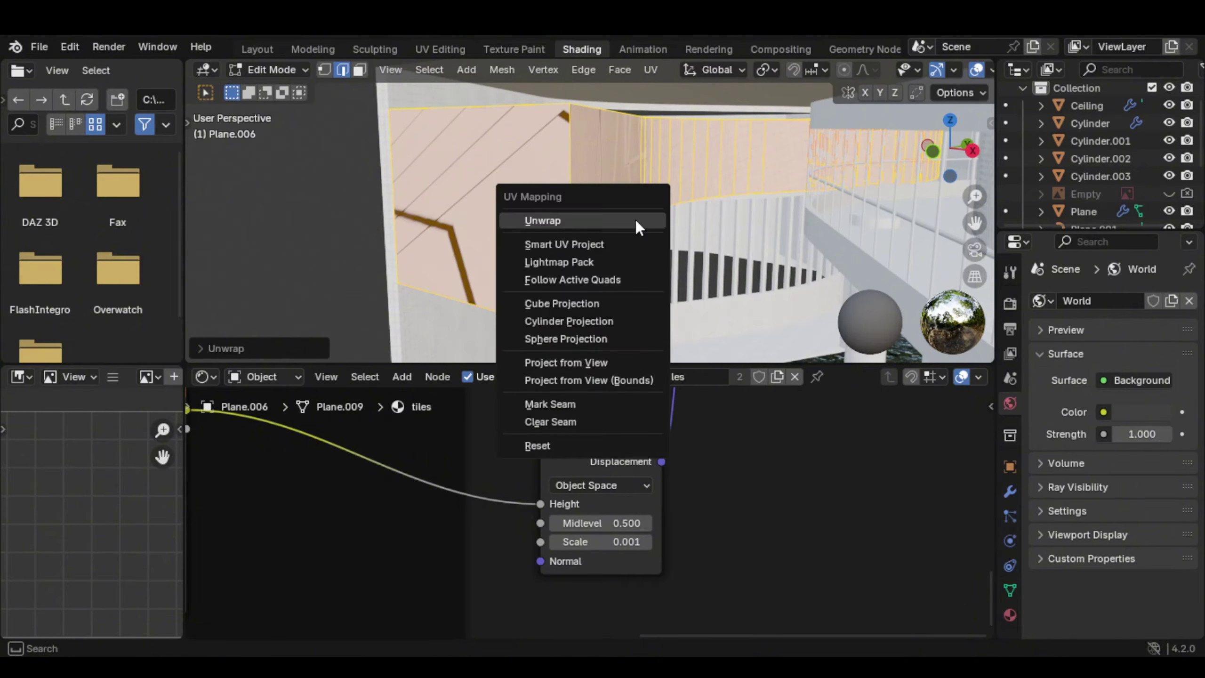
pyautogui.click(603, 301)
pyautogui.scroll(4, 623, 239)
pyautogui.press('Tab')
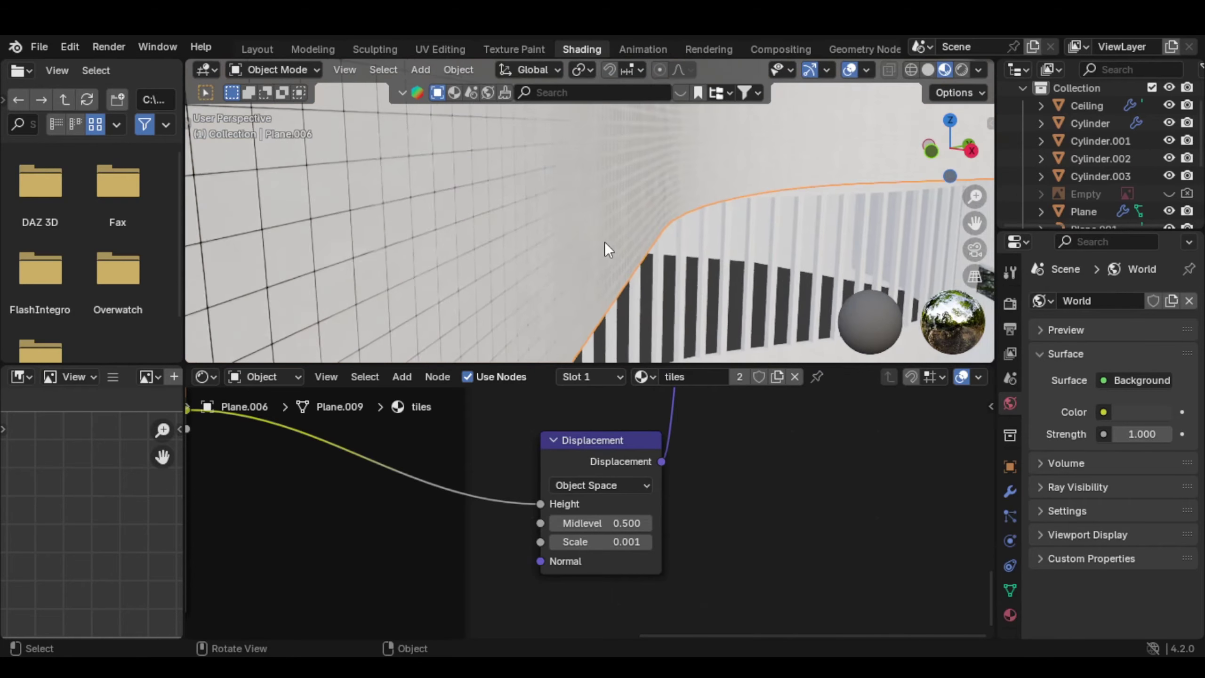
# Select the balcony object Plane.002 and assign the existing tiles material to it
pyautogui.moveTo(604, 241); pyautogui.dragTo(646, 243, button='middle')
pyautogui.scroll(3, 643, 237)
pyautogui.click(641, 231)
pyautogui.click(557, 376)
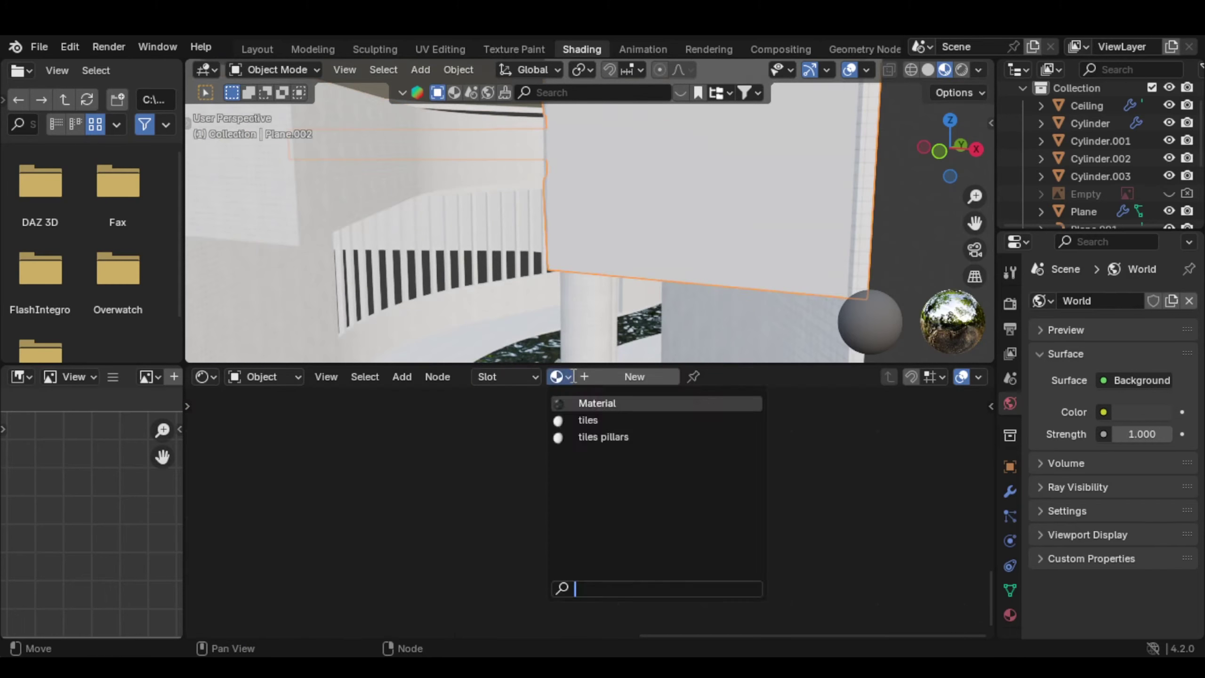
pyautogui.click(608, 428)
pyautogui.click(642, 377)
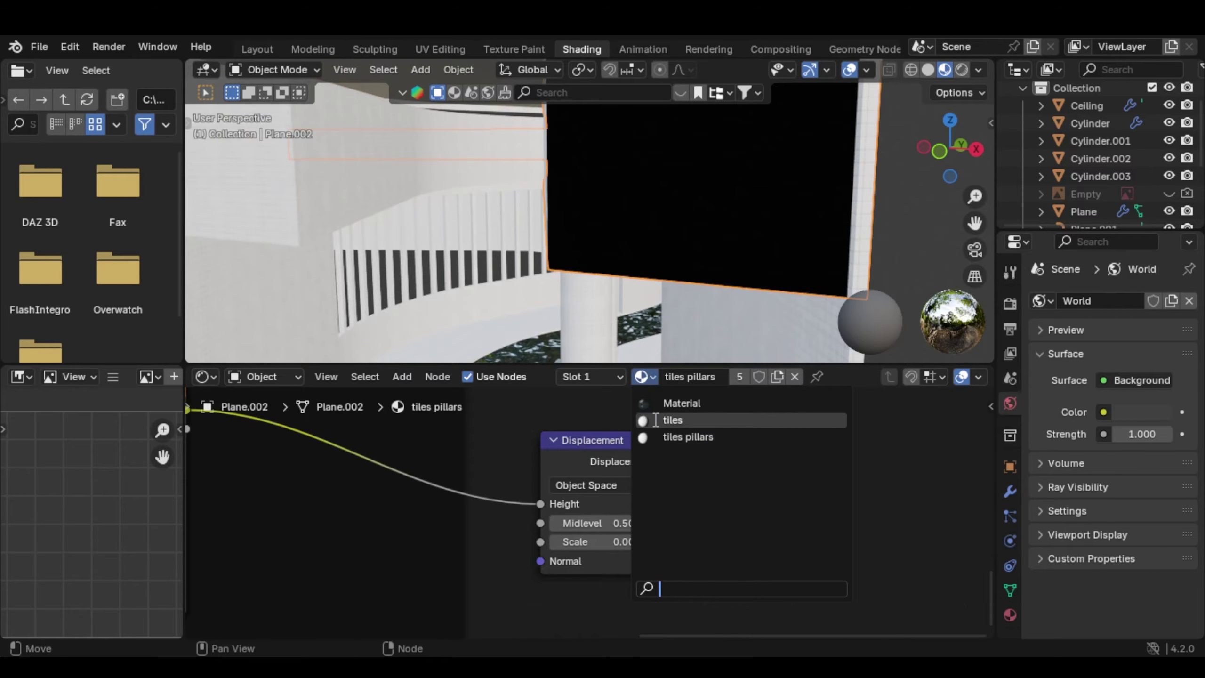
pyautogui.click(676, 417)
# Unwrap the balcony mesh Plane.002 and remap its UVs with Cube Projection
pyautogui.press('Tab')
pyautogui.moveTo(597, 237); pyautogui.dragTo(603, 189, button='middle')
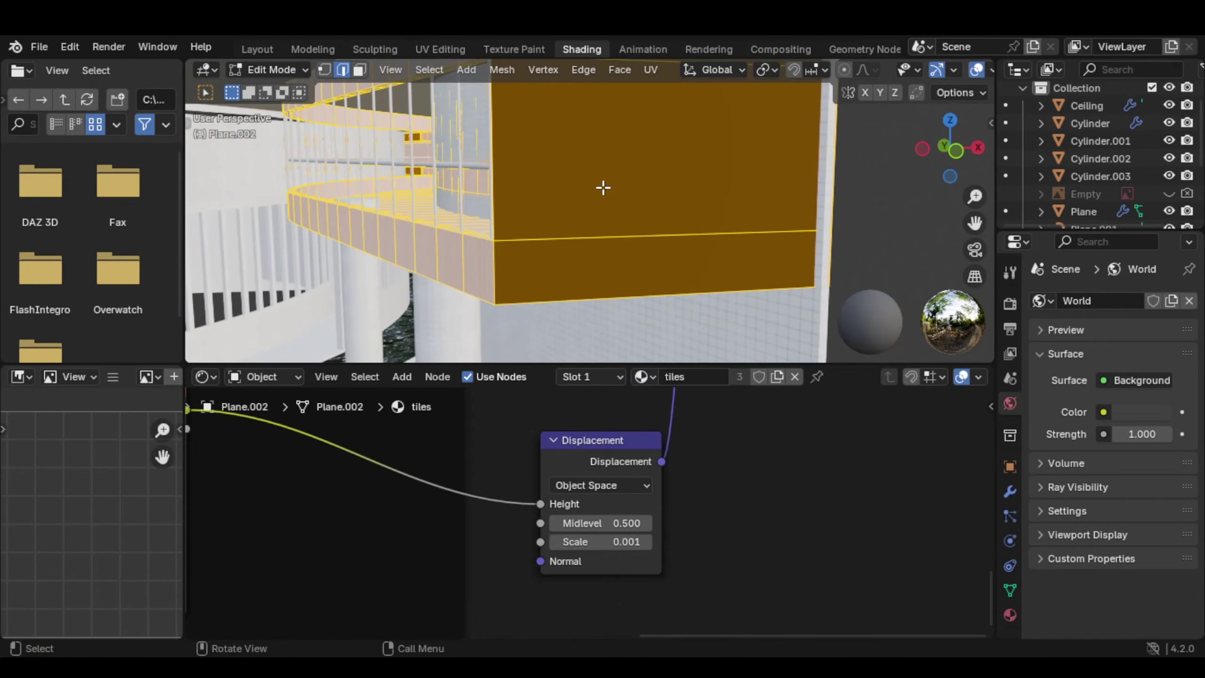
pyautogui.press('u')
pyautogui.click(533, 104)
pyautogui.press('u')
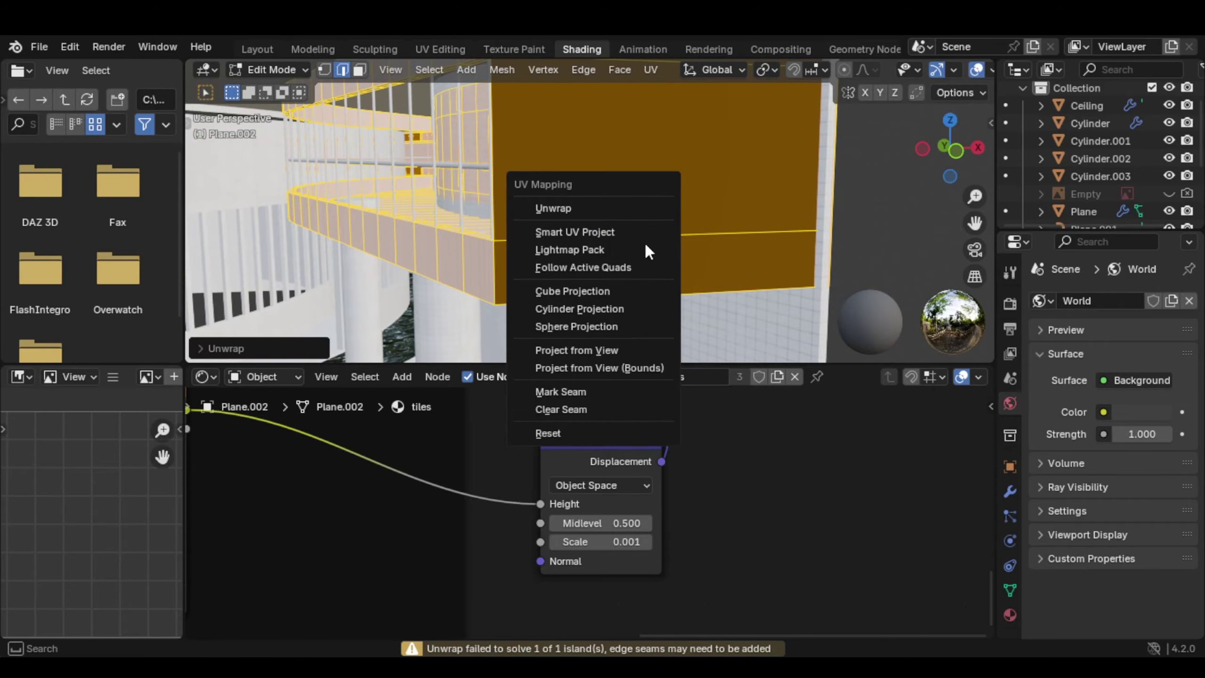
pyautogui.click(607, 291)
pyautogui.press('Tab')
# Examine the balcony's tiling and its railing bars close up
pyautogui.keyDown('shift'); pyautogui.moveTo(590, 208); pyautogui.dragTo(632, 228, button='middle'); pyautogui.keyUp('shift')
pyautogui.click(552, 257)
pyautogui.scroll(4, 558, 258)
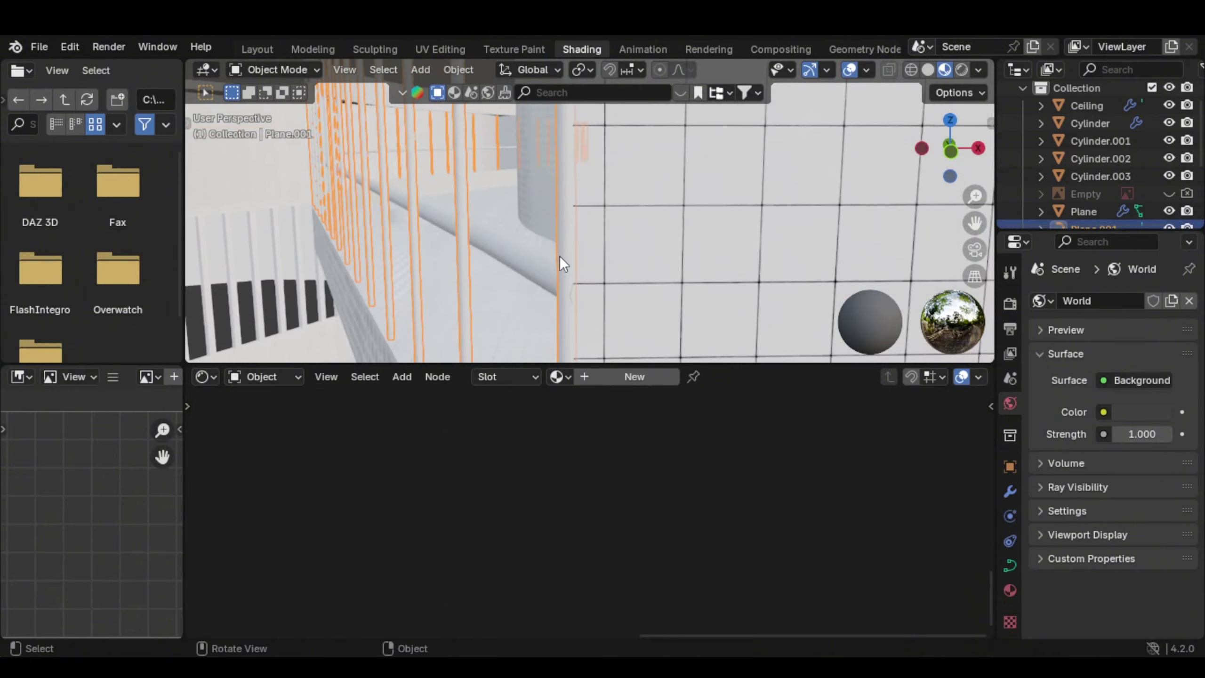
pyautogui.moveTo(559, 257); pyautogui.dragTo(586, 251, button='middle')
pyautogui.click(437, 258)
pyautogui.click(440, 244)
pyautogui.moveTo(439, 243)
pyautogui.mouseDown(button='middle')
pyautogui.moveTo(459, 258)
pyautogui.moveTo(438, 257)
pyautogui.mouseUp(button='middle')
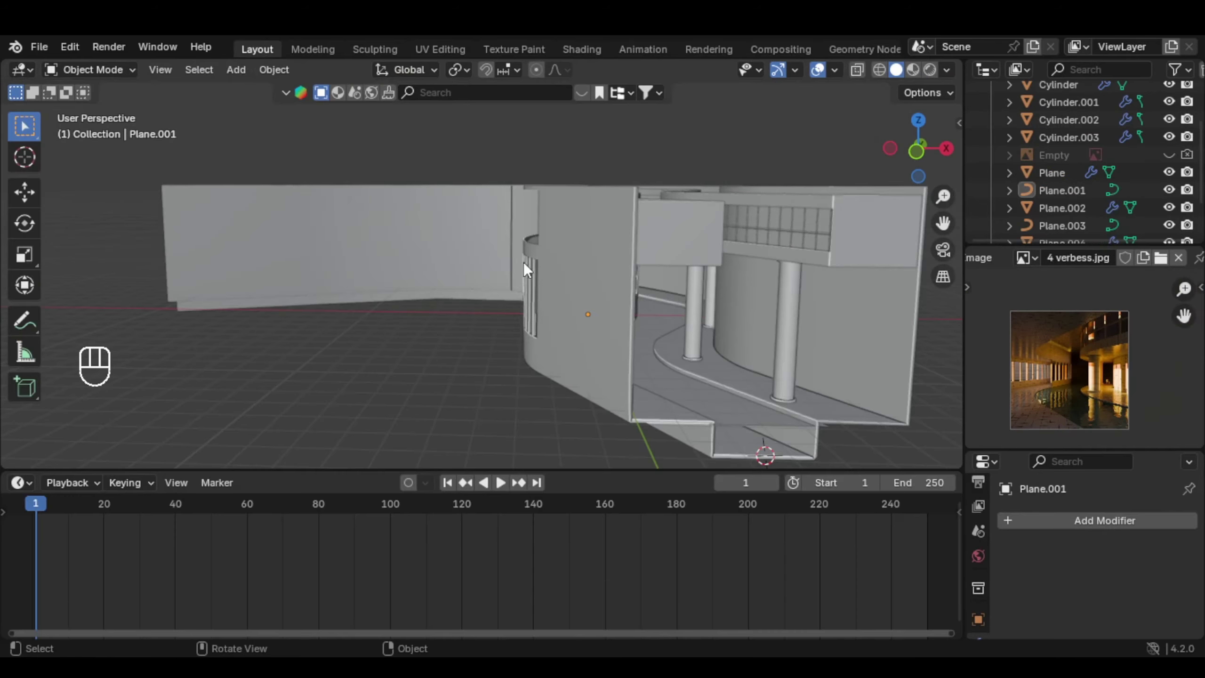
# Shrink the timeline to enlarge the Layout workspace's 3D viewport and set its shading to Material Preview
pyautogui.moveTo(524, 263); pyautogui.dragTo(611, 300, button='middle')
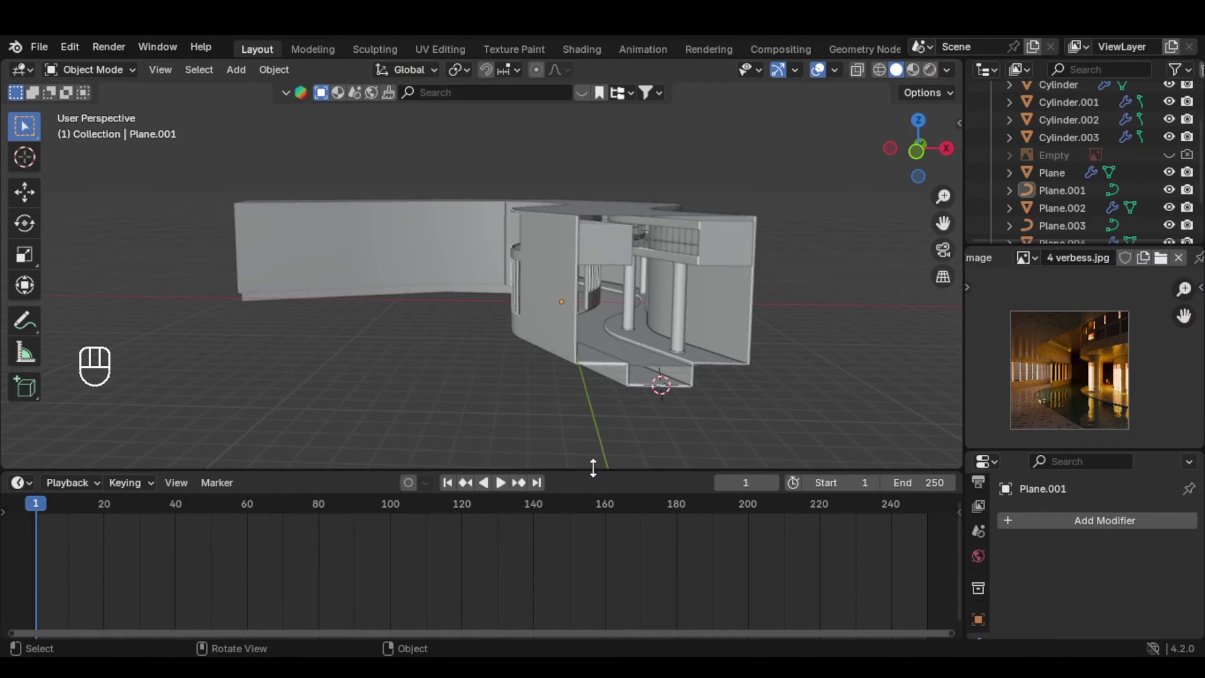
pyautogui.moveTo(590, 473); pyautogui.dragTo(612, 616)
pyautogui.moveTo(632, 532); pyautogui.dragTo(468, 470, button='middle')
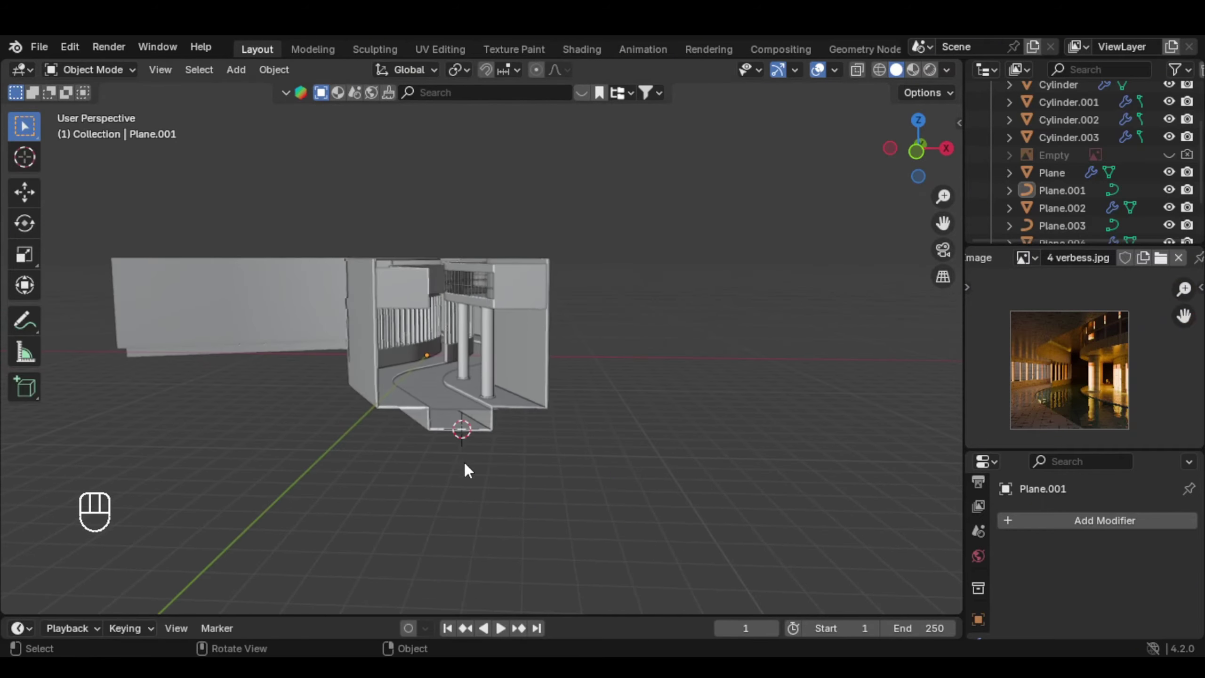
pyautogui.moveTo(881, 104); pyautogui.dragTo(499, 345, button='middle')
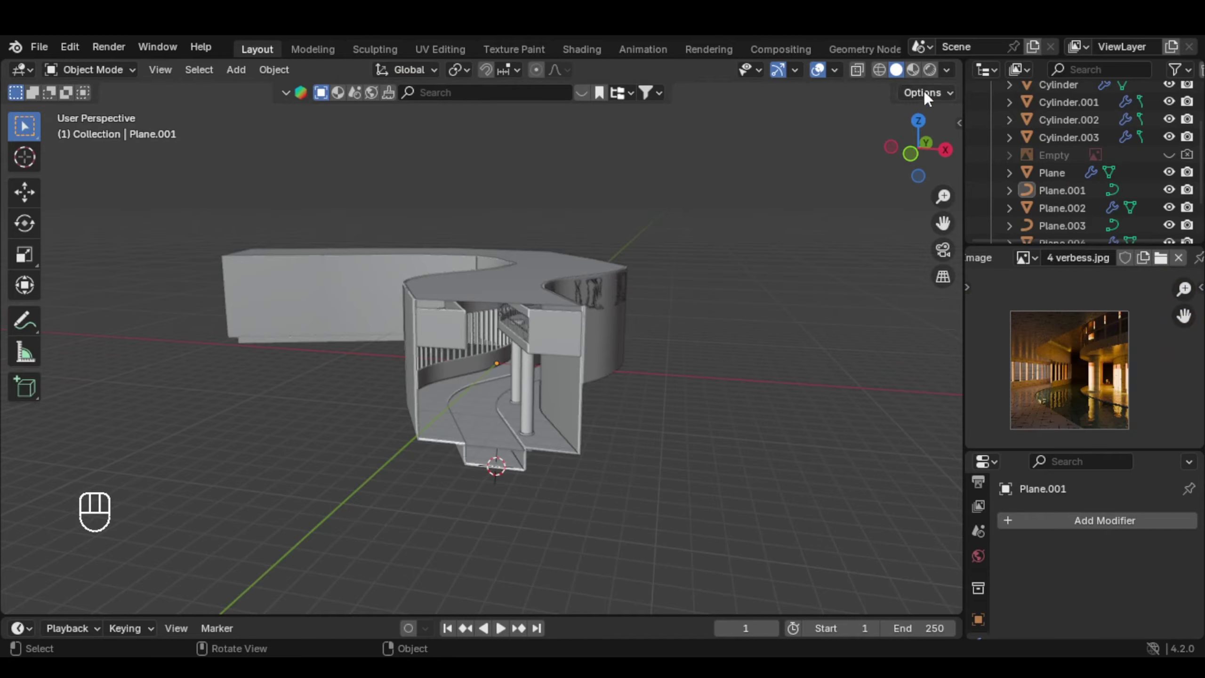
pyautogui.click(913, 70)
# Select Plane.004, the separate slatted wall section standing at the edge of the water
pyautogui.scroll(10, 519, 337)
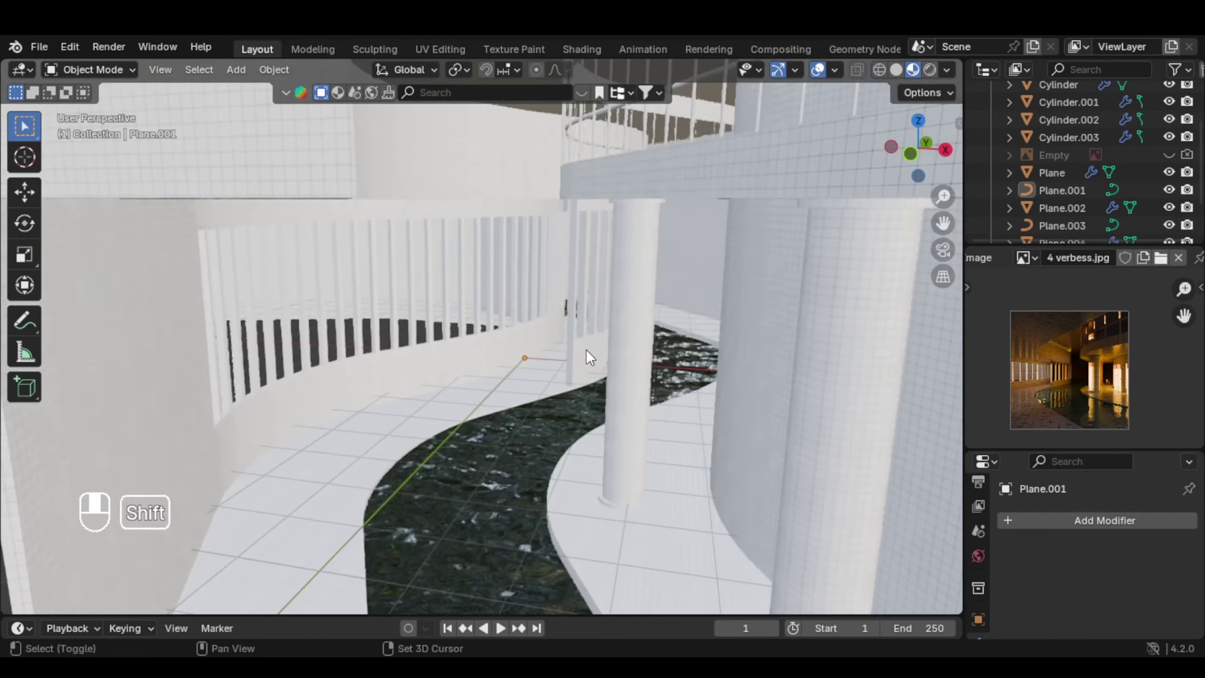
pyautogui.scroll(2, 588, 339)
pyautogui.scroll(6, 1060, 369)
pyautogui.scroll(3, 597, 299)
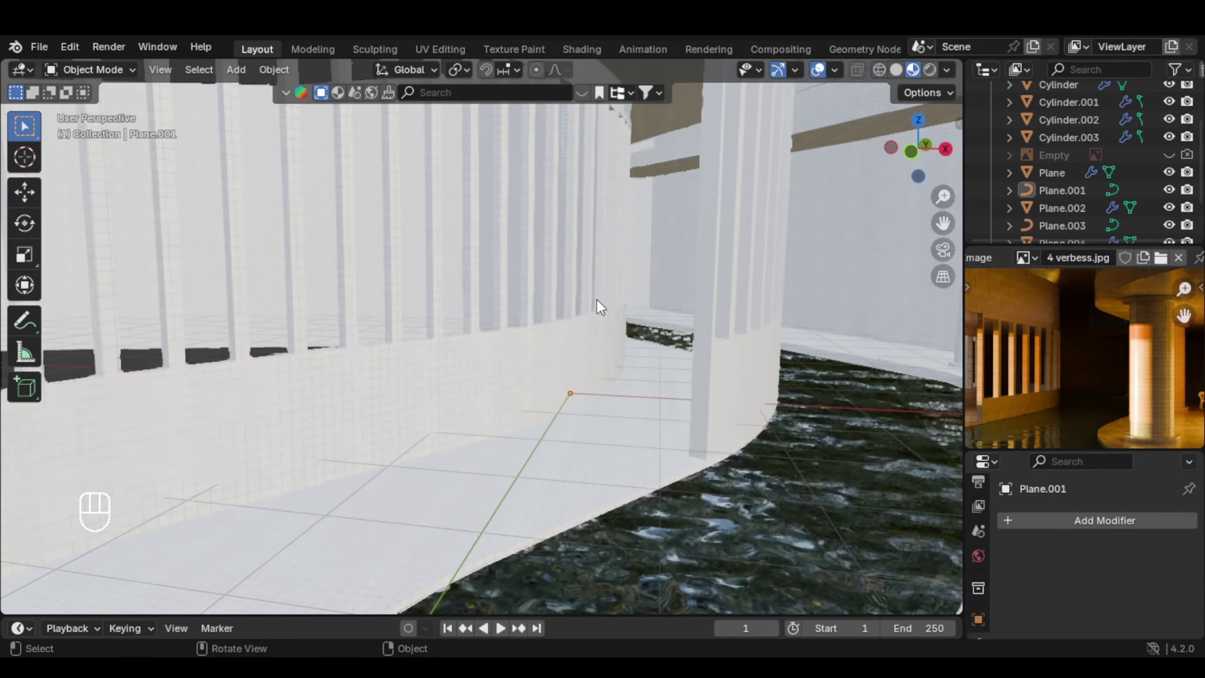
pyautogui.keyDown('shift'); pyautogui.moveTo(716, 386); pyautogui.dragTo(669, 392, button='middle'); pyautogui.keyUp('shift')
pyautogui.click(709, 401)
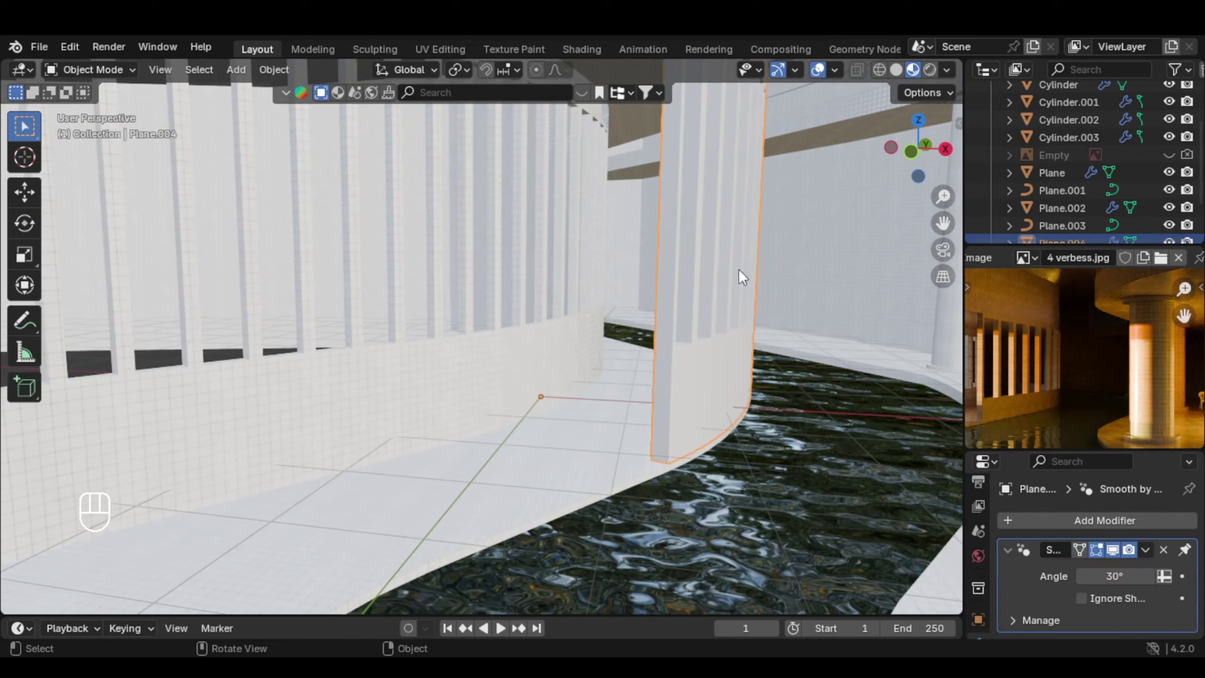
# Switch to the Shading workspace and assign the existing tiles material to the slatted wall section Plane.004
pyautogui.moveTo(614, 617); pyautogui.dragTo(646, 353)
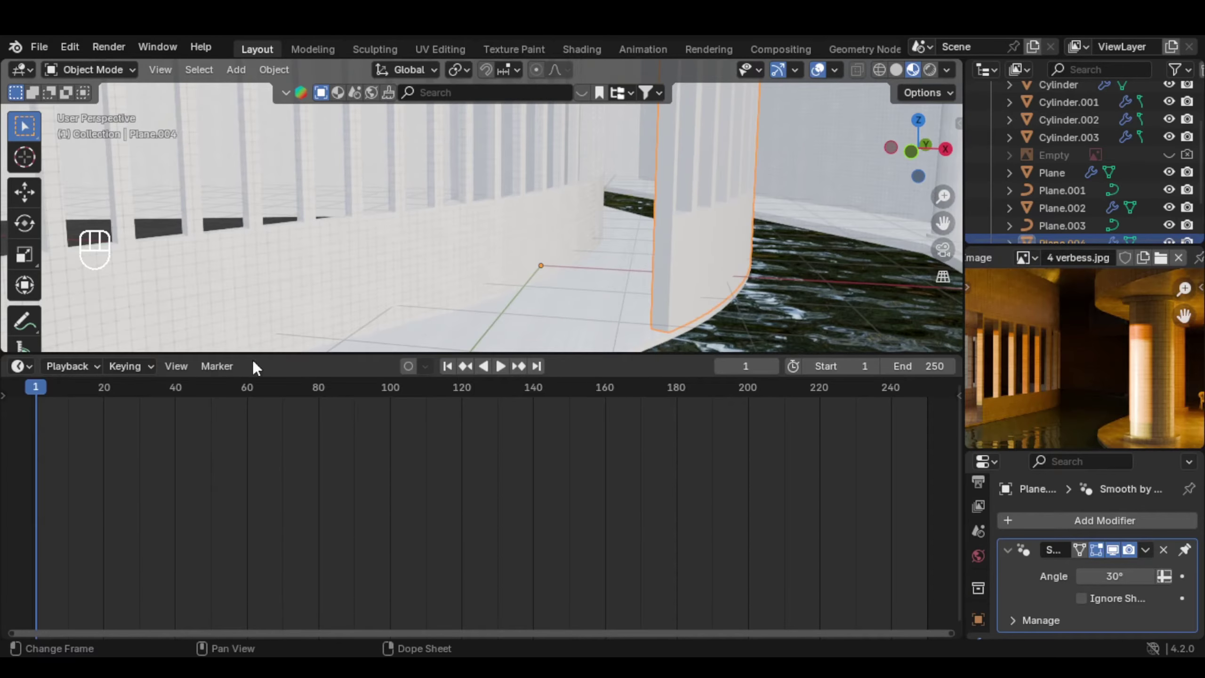
pyautogui.moveTo(281, 354); pyautogui.dragTo(303, 443)
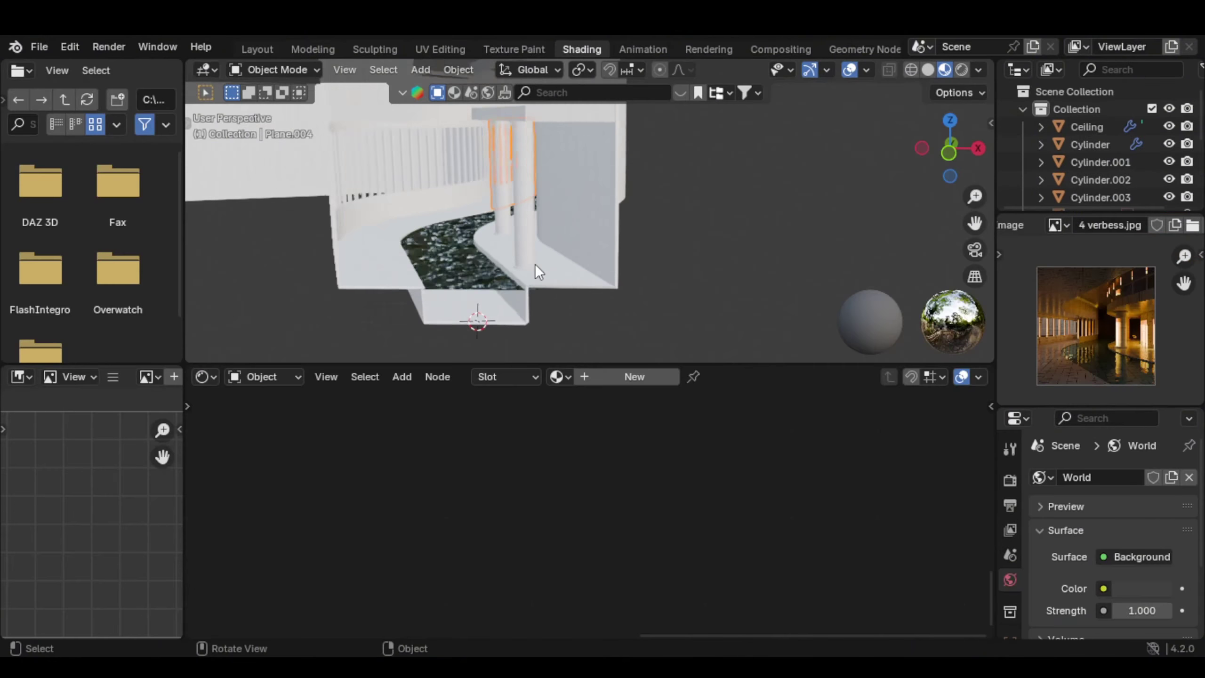
pyautogui.scroll(6, 586, 241)
pyautogui.scroll(5, 646, 242)
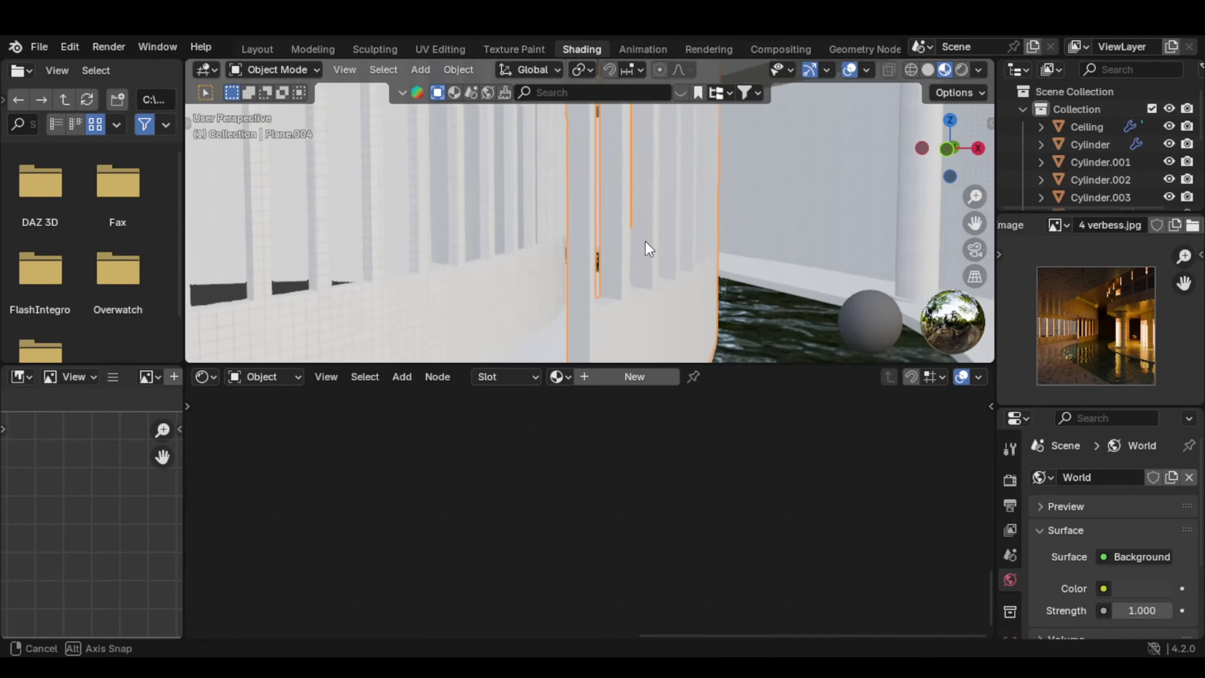
pyautogui.click(557, 376)
pyautogui.click(616, 420)
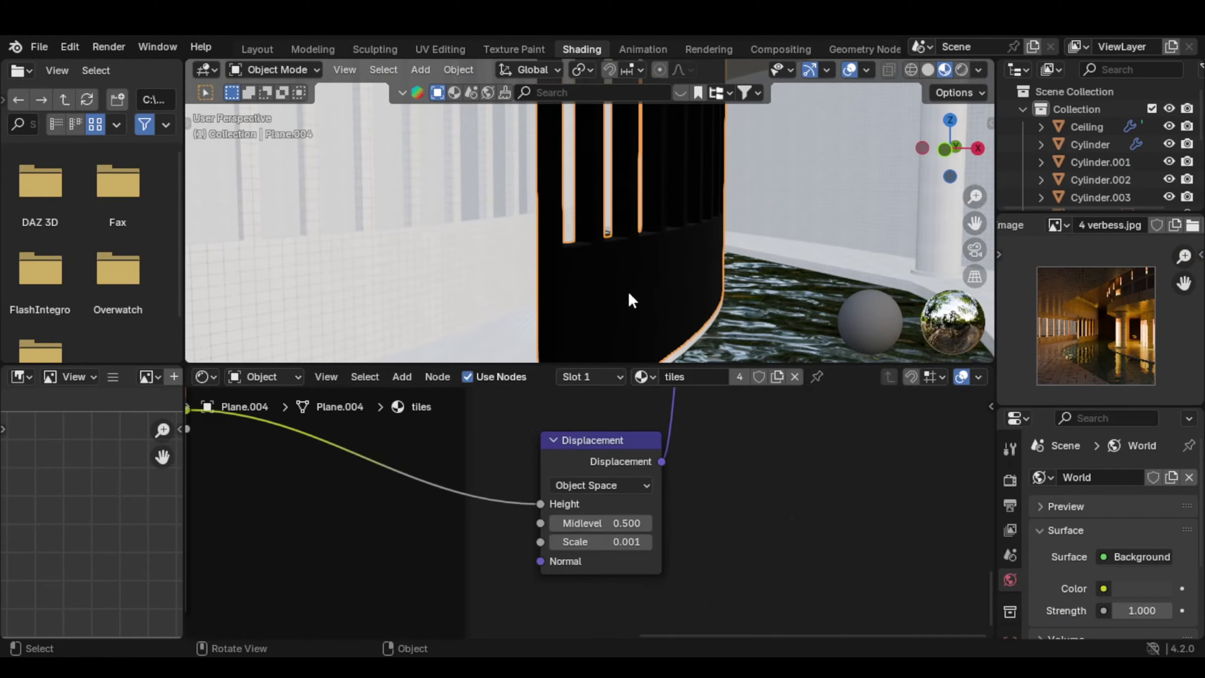
# Apply the scale of the slatted wall section Plane.004, unwrap all its faces and remap them with Cube Projection
pyautogui.hotkey('ctrl', 'a')
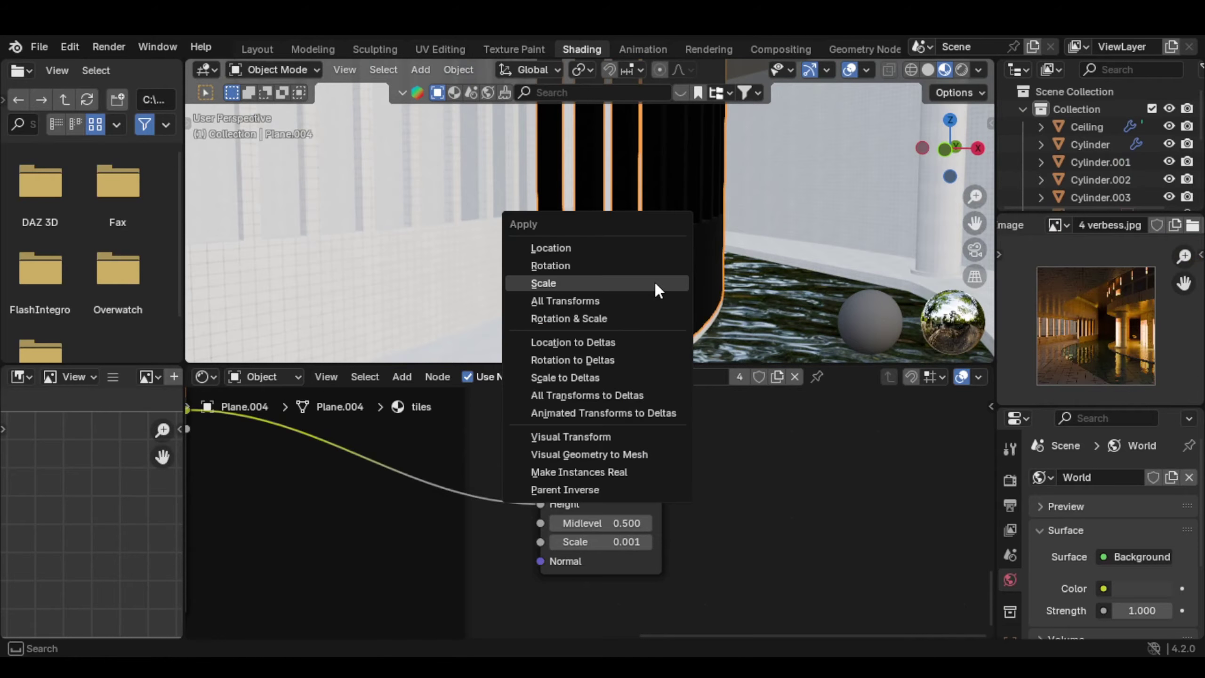
pyautogui.click(656, 281)
pyautogui.press('Tab')
pyautogui.press('a')
pyautogui.press('u')
pyautogui.click(617, 127)
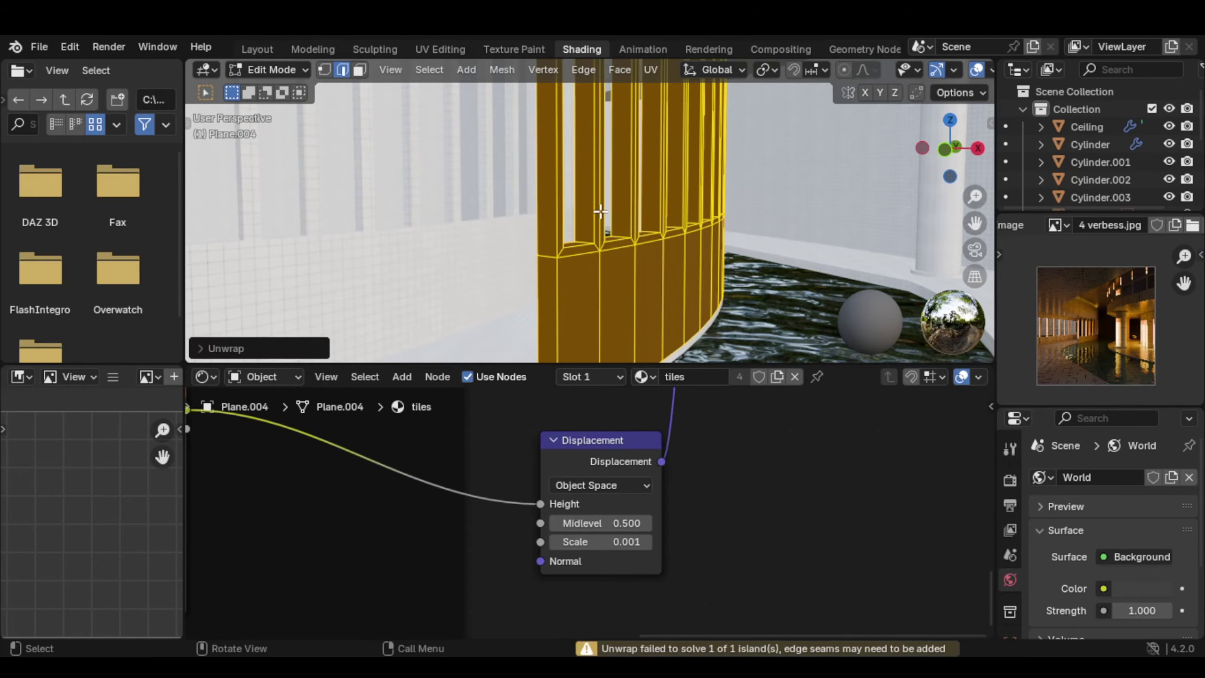
pyautogui.press('u')
pyautogui.click(580, 321)
pyautogui.press('Tab')
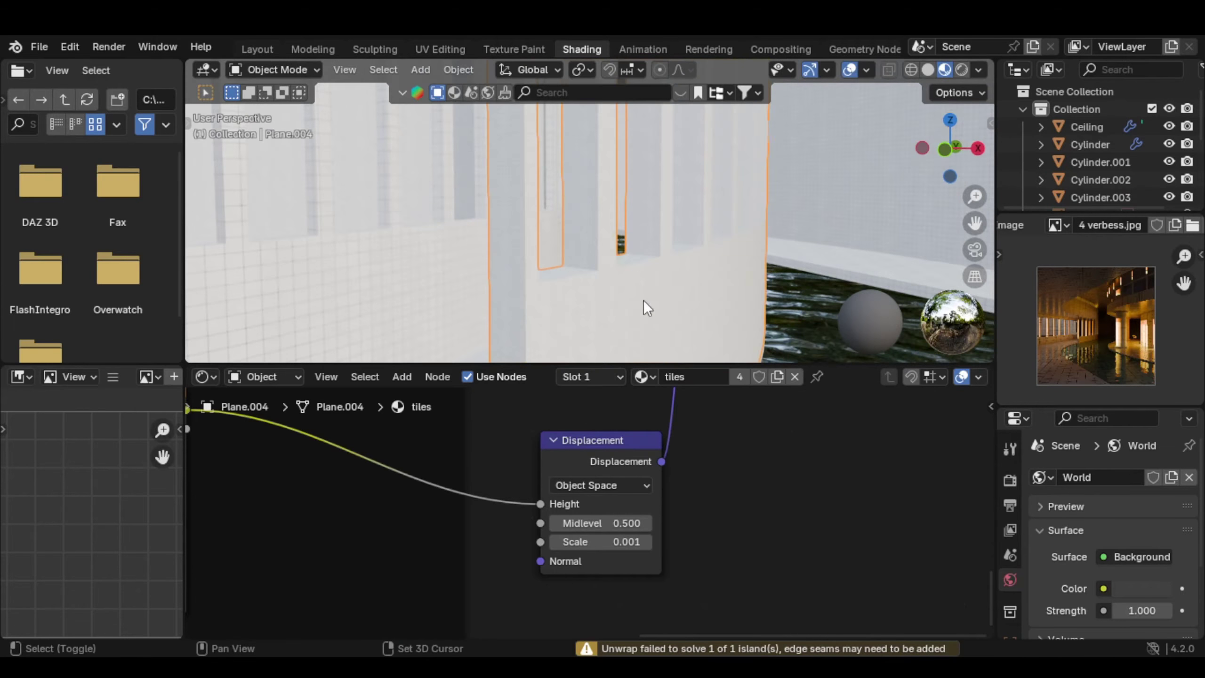
pyautogui.moveTo(644, 299)
pyautogui.mouseDown(button='middle')
pyautogui.moveTo(640, 239)
pyautogui.moveTo(624, 255)
pyautogui.moveTo(607, 223)
pyautogui.moveTo(617, 249)
pyautogui.moveTo(486, 241)
pyautogui.moveTo(529, 247)
pyautogui.moveTo(501, 249)
pyautogui.moveTo(640, 322)
pyautogui.moveTo(623, 300)
pyautogui.mouseUp(button='middle')
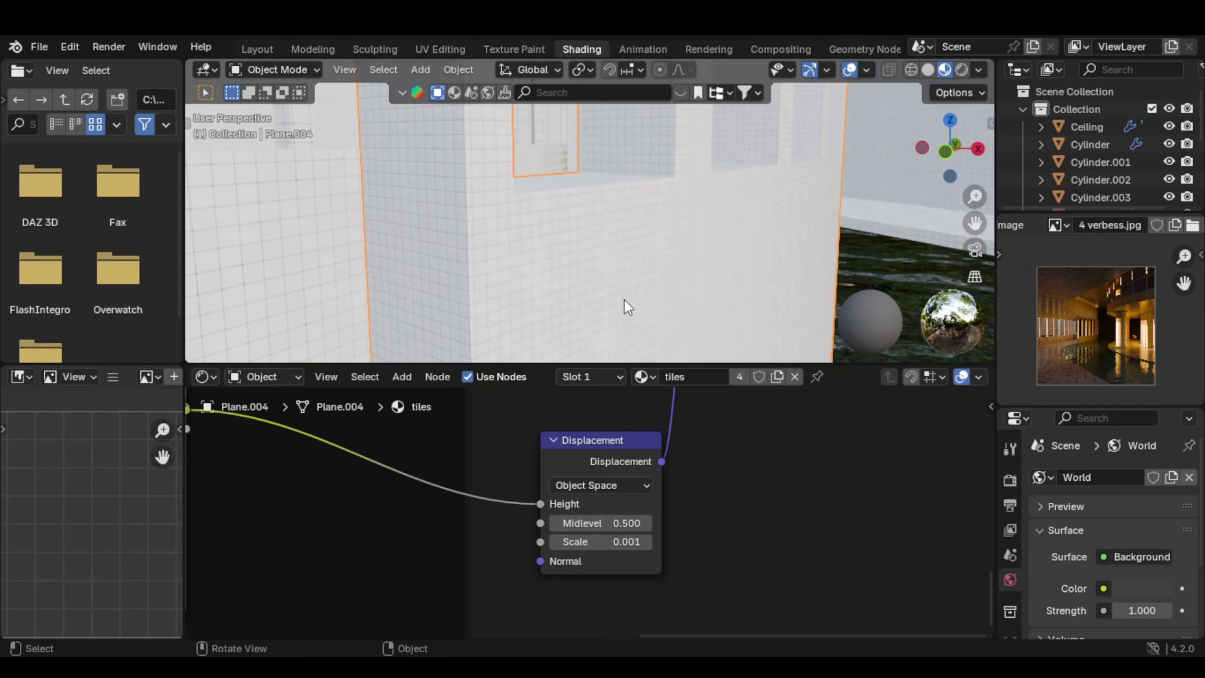
# Select the Ceiling object above the interior and assign the existing tiles material to it
pyautogui.click(642, 377)
pyautogui.moveTo(623, 247); pyautogui.dragTo(546, 241, button='middle')
pyautogui.scroll(-5, 634, 241)
pyautogui.click(534, 138)
pyautogui.moveTo(535, 137); pyautogui.dragTo(599, 256, button='middle')
pyautogui.click(558, 376)
pyautogui.click(589, 418)
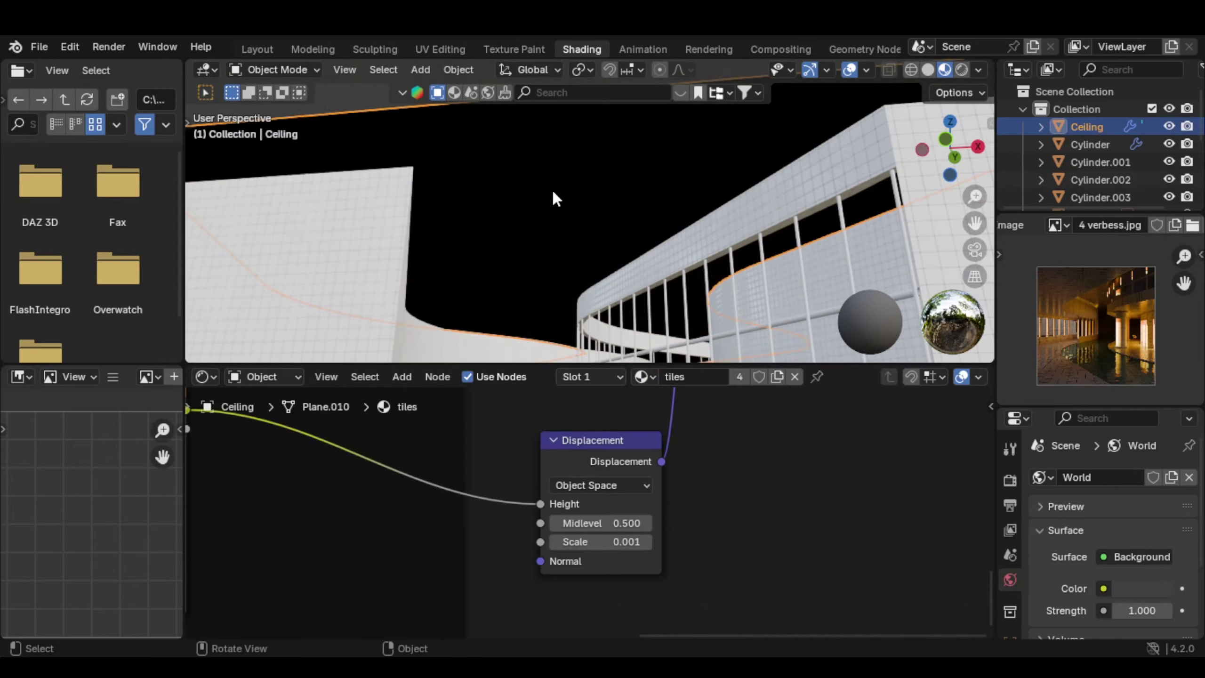
# Unwrap all faces of the Ceiling and remap them with Cube Projection
pyautogui.press('Tab')
pyautogui.press('a')
pyautogui.press('u')
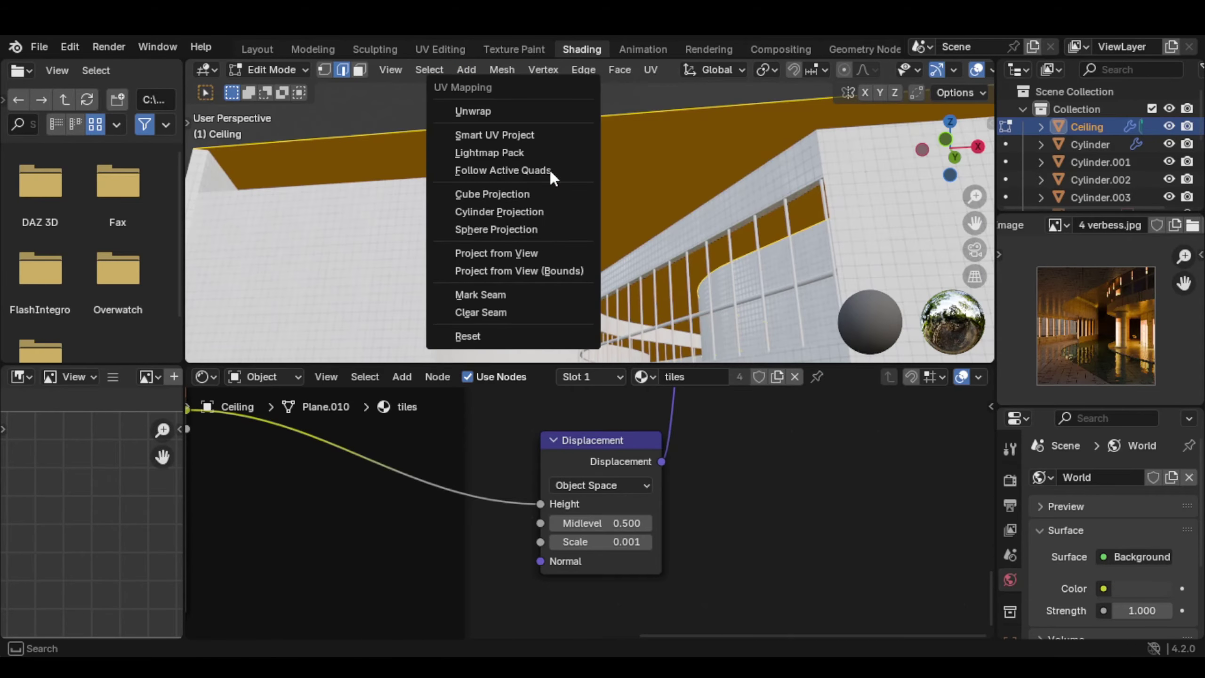
pyautogui.click(550, 111)
pyautogui.press('u')
pyautogui.click(569, 295)
pyautogui.press('Tab')
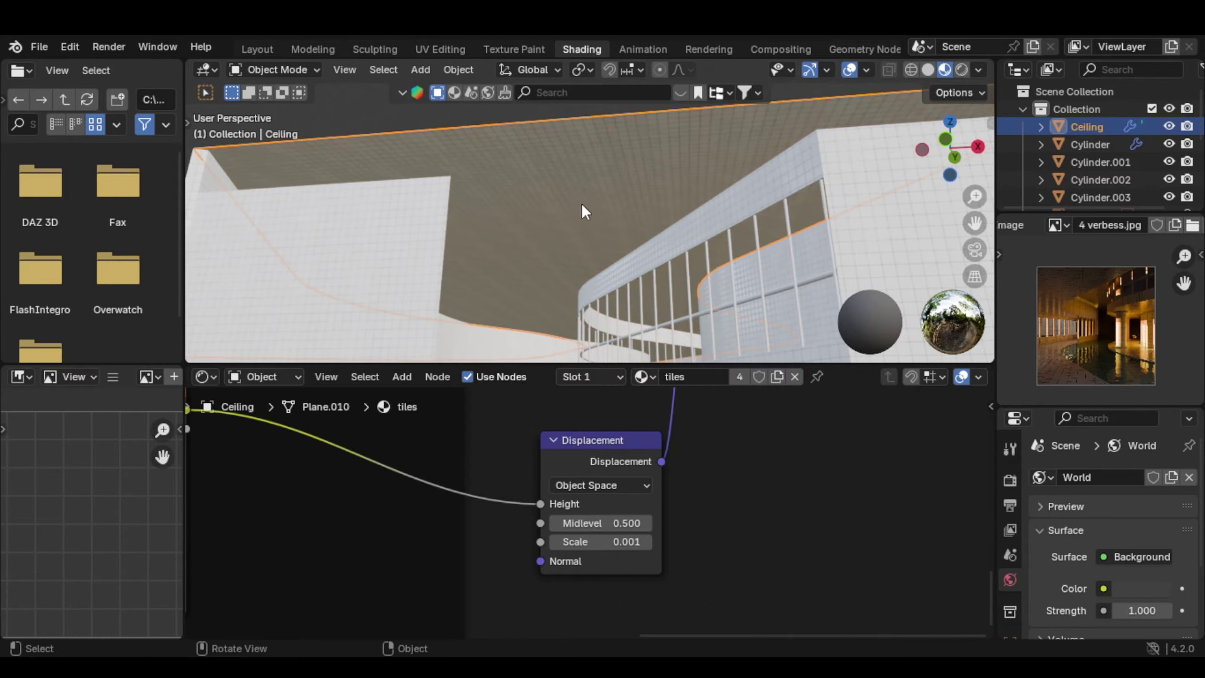
# Lower the Ceiling about 0.2 m along the global Z axis and save the file from the Layout workspace
pyautogui.moveTo(582, 204)
pyautogui.mouseDown(button='middle')
pyautogui.moveTo(595, 204)
pyautogui.moveTo(586, 168)
pyautogui.moveTo(572, 225)
pyautogui.moveTo(572, 186)
pyautogui.moveTo(612, 214)
pyautogui.moveTo(596, 151)
pyautogui.moveTo(559, 191)
pyautogui.moveTo(578, 187)
pyautogui.mouseUp(button='middle')
pyautogui.press('g')
pyautogui.press('z')
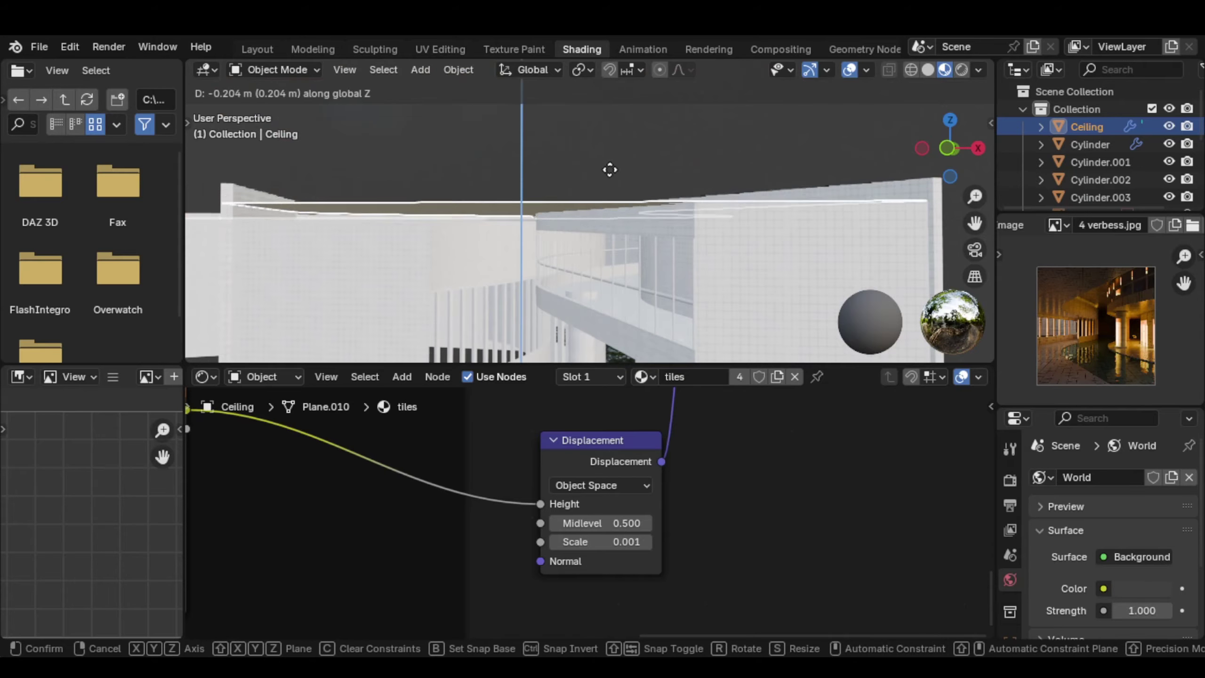
pyautogui.click(609, 169)
pyautogui.moveTo(608, 178)
pyautogui.mouseDown(button='middle')
pyautogui.moveTo(590, 202)
pyautogui.moveTo(611, 250)
pyautogui.moveTo(673, 220)
pyautogui.moveTo(540, 273)
pyautogui.moveTo(619, 236)
pyautogui.moveTo(679, 250)
pyautogui.moveTo(680, 239)
pyautogui.mouseUp(button='middle')
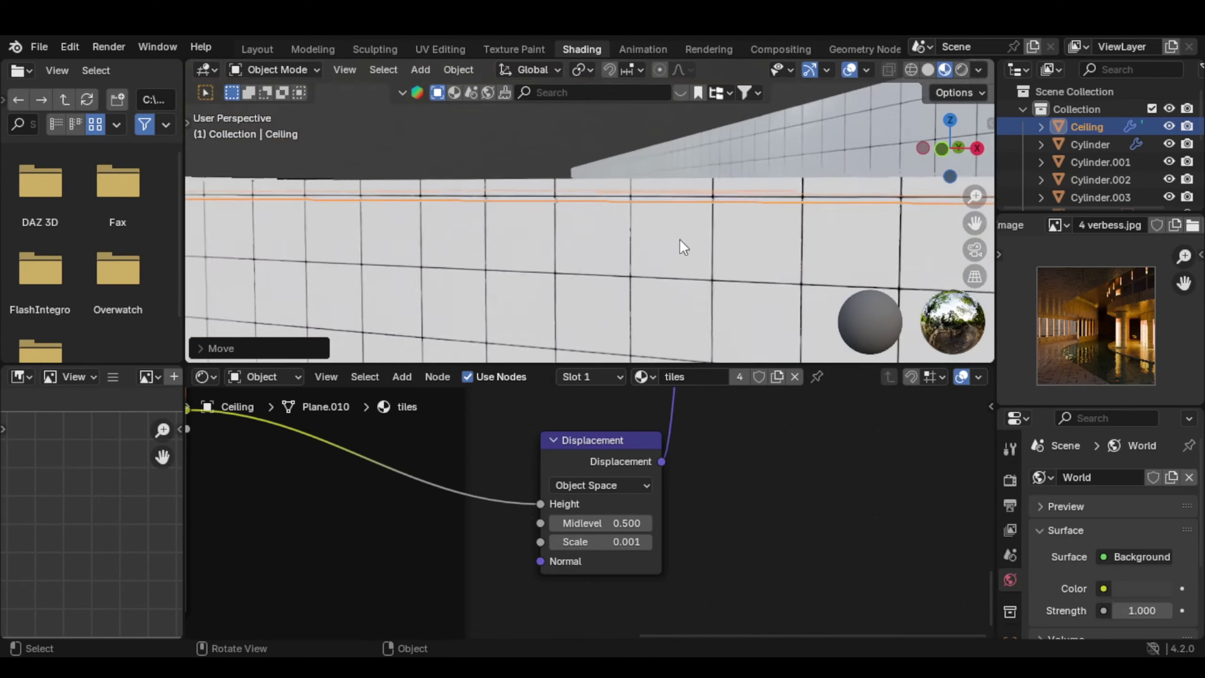
pyautogui.click(257, 49)
pyautogui.hotkey('ctrl', 's')
# Add a Sun light to the scene
pyautogui.moveTo(477, 299); pyautogui.dragTo(451, 328, button='middle')
pyautogui.hotkey('shift', 'a')
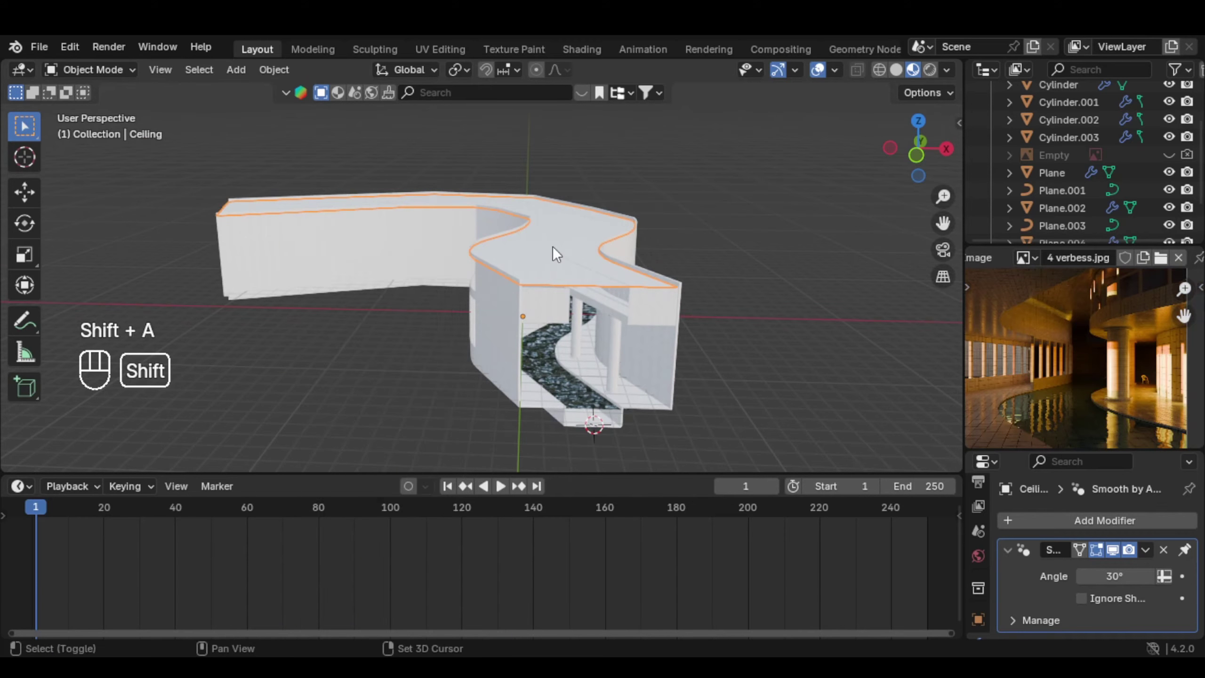
pyautogui.hotkey('shift', 'a')
pyautogui.moveTo(521, 459)
pyautogui.click(636, 477)
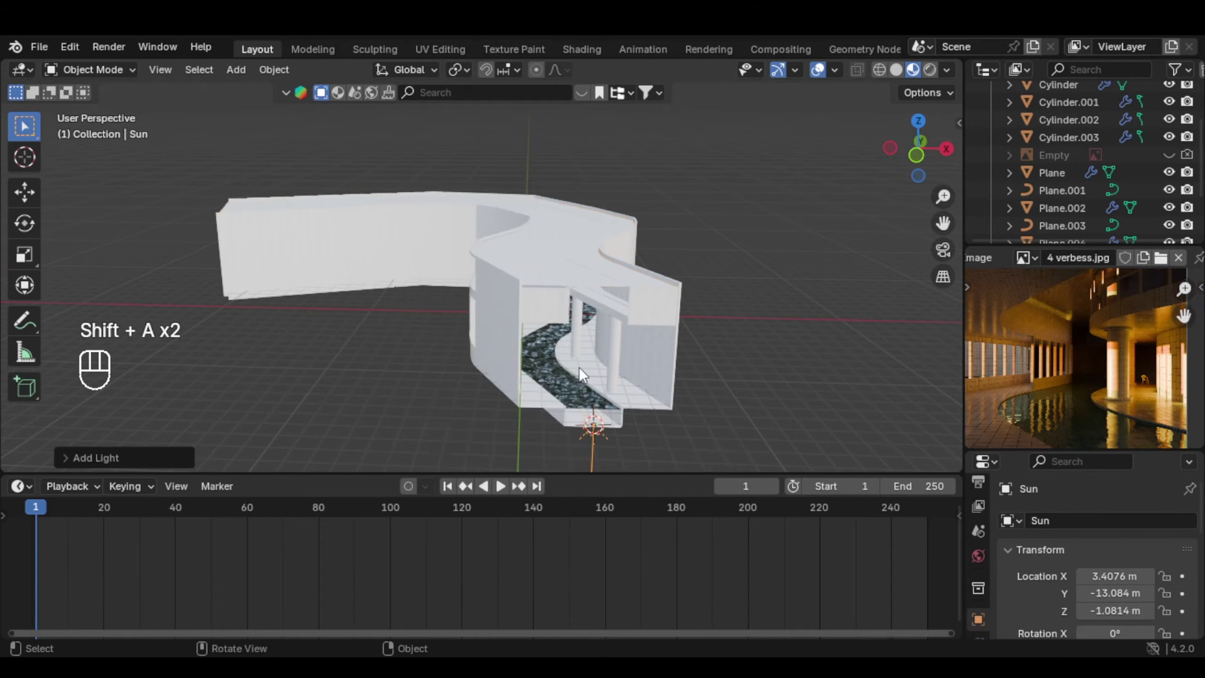
# Move the Sun light along X and Z to a spot above the long wall wing beside the pool hall
pyautogui.moveTo(579, 368); pyautogui.dragTo(576, 388, button='middle')
pyautogui.click(35, 192)
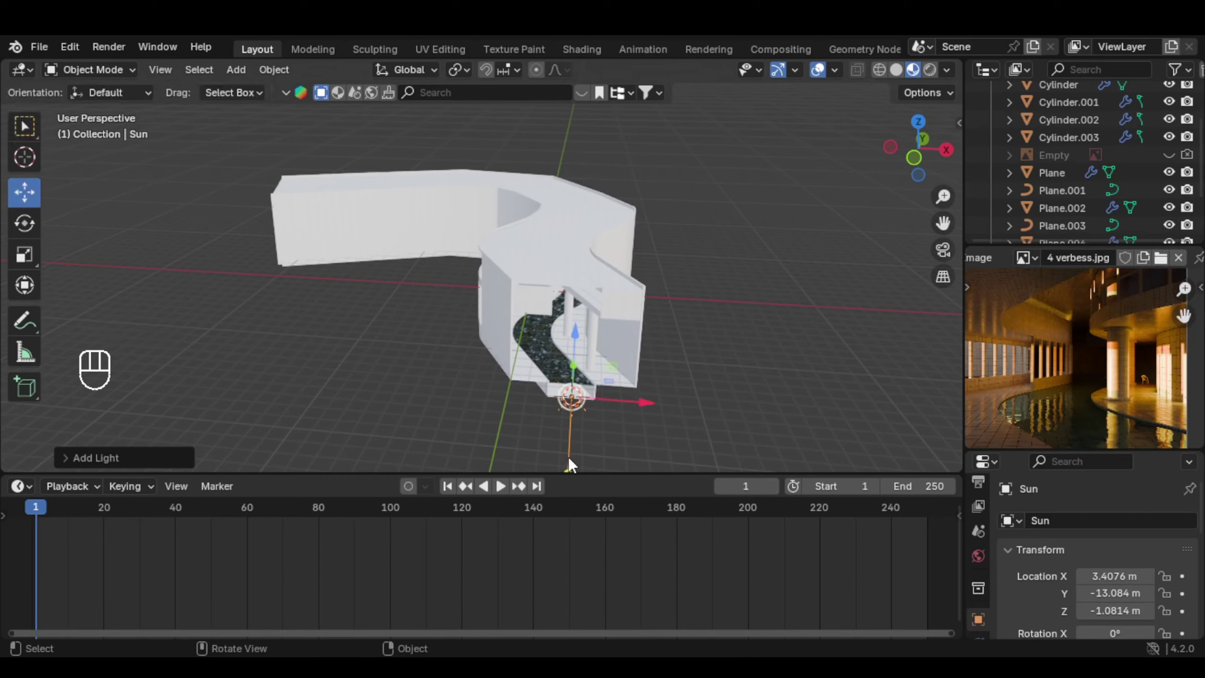
pyautogui.moveTo(608, 399); pyautogui.dragTo(311, 209)
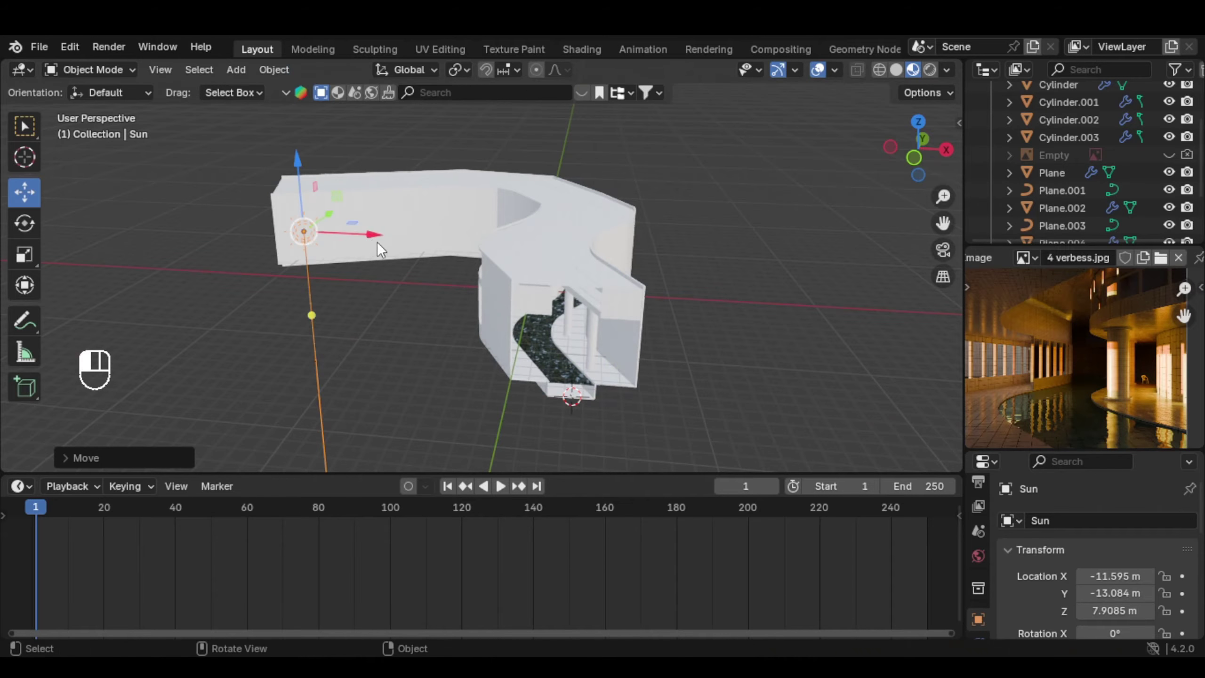
pyautogui.moveTo(376, 237); pyautogui.dragTo(480, 293)
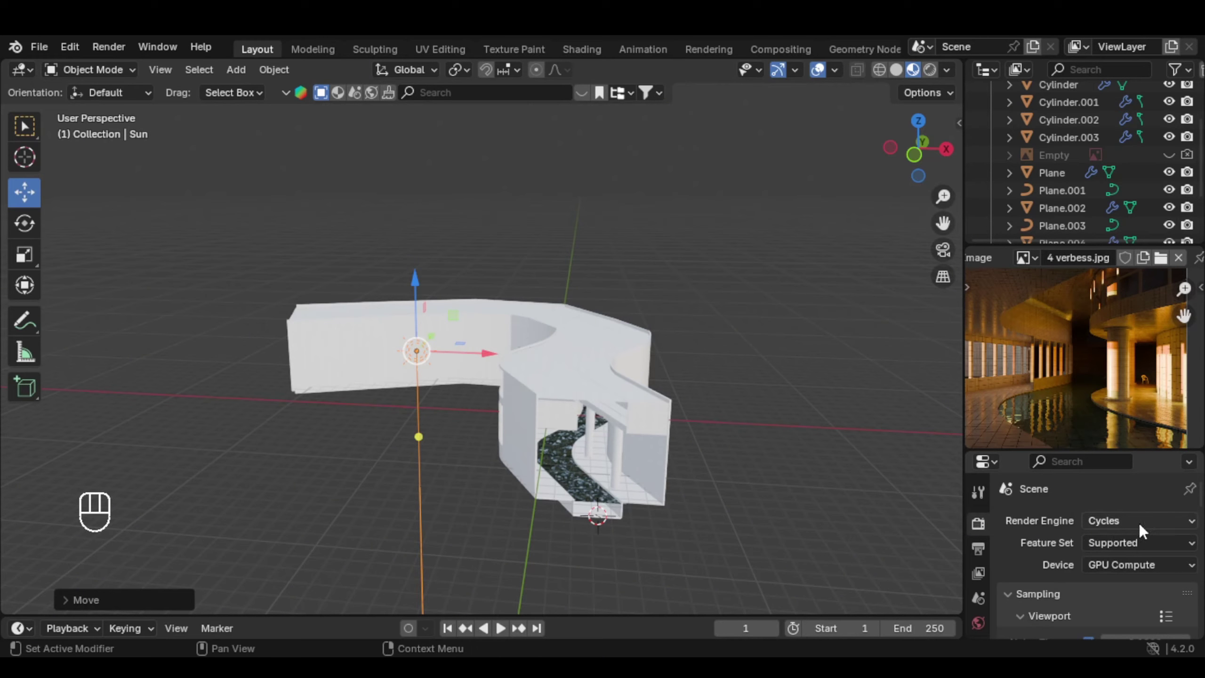
# Review the scene's render engine choice and the sampling settings
pyautogui.click(1147, 520)
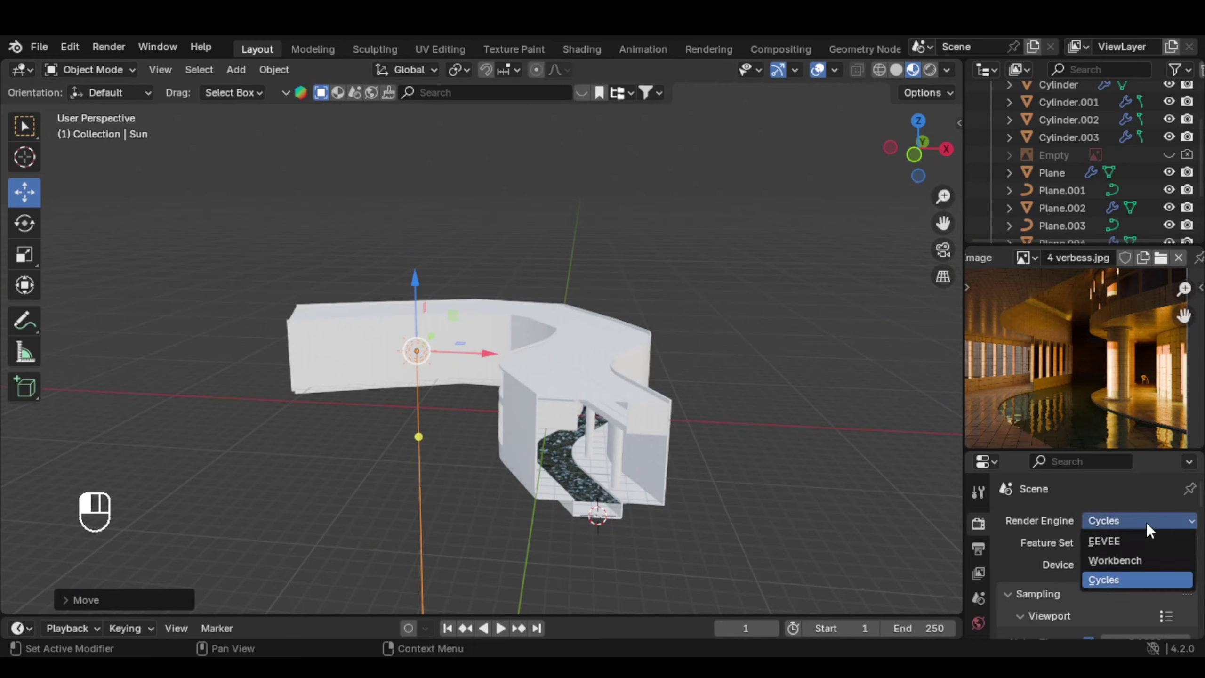
pyautogui.click(1141, 518)
pyautogui.scroll(-3, 1147, 520)
pyautogui.scroll(3, 1149, 526)
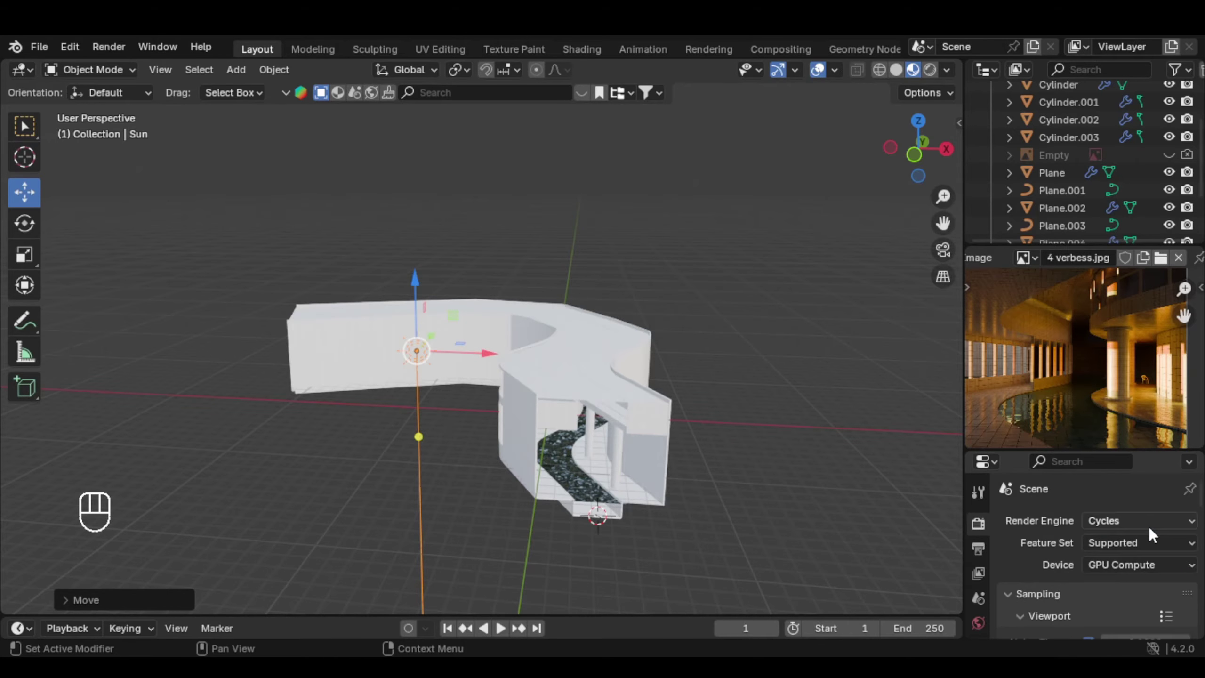
pyautogui.scroll(-6, 1150, 529)
pyautogui.scroll(-3, 1153, 532)
pyautogui.scroll(8, 1153, 532)
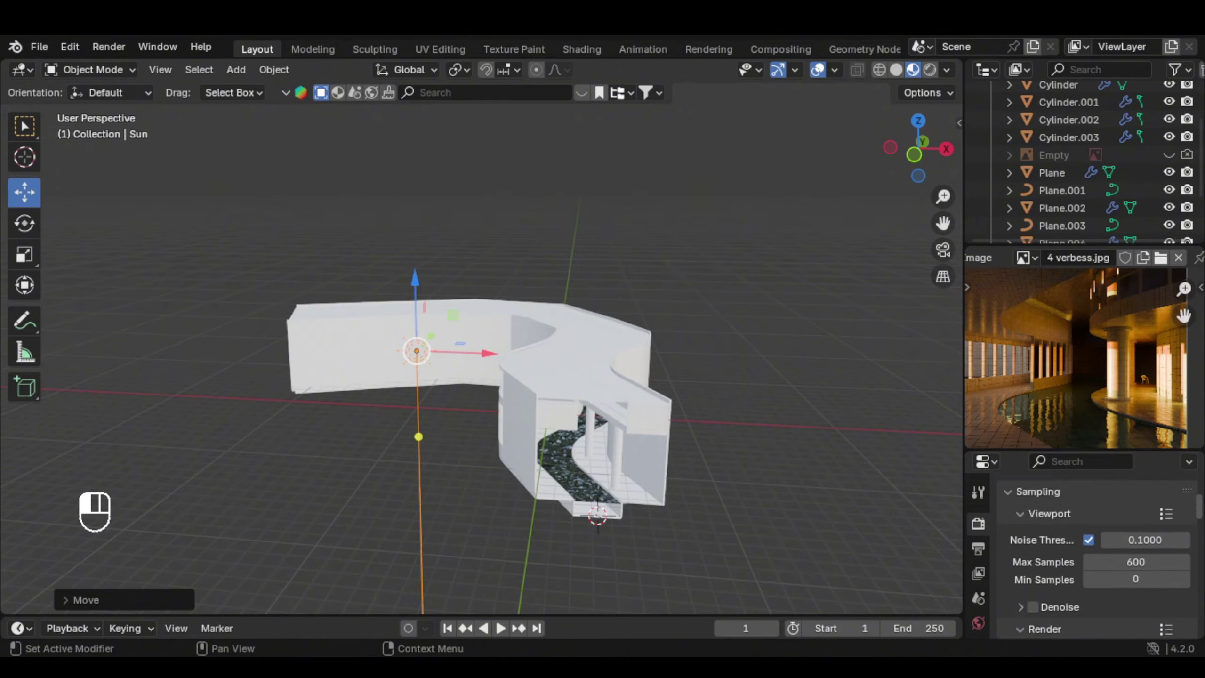
# Set the viewport to Rendered shading to see the Sun's light on the building
pyautogui.moveTo(566, 346); pyautogui.dragTo(824, 95, button='middle')
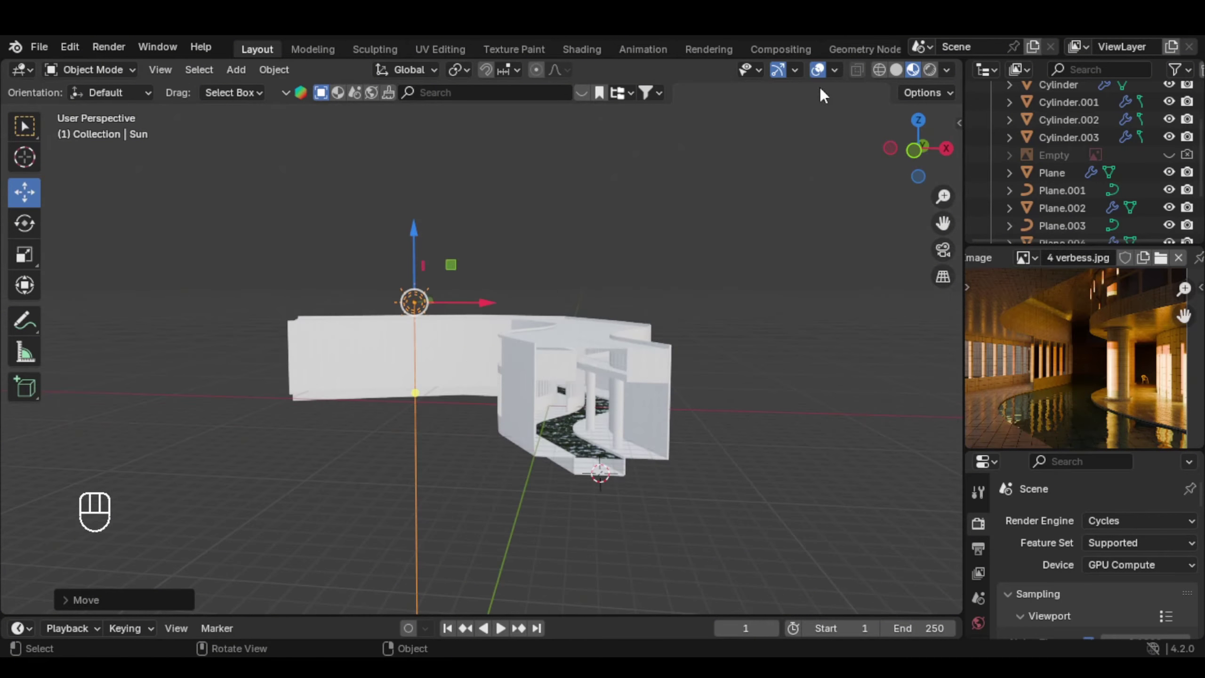
pyautogui.click(931, 69)
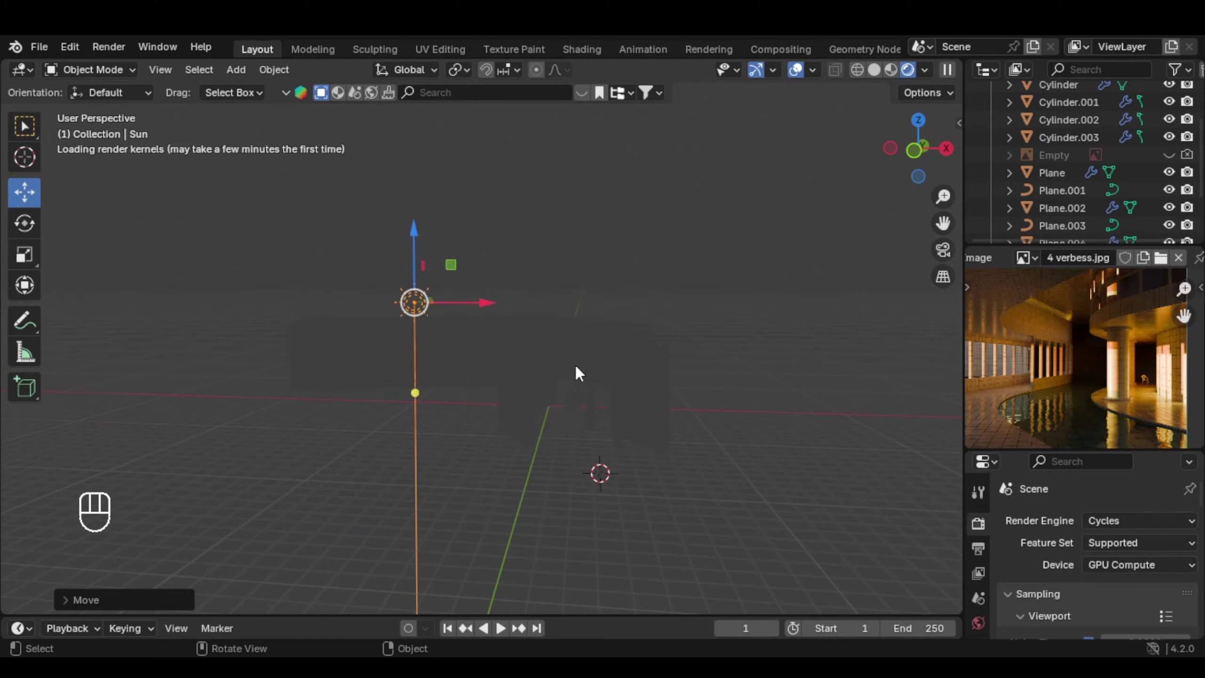
pyautogui.moveTo(522, 366)
pyautogui.mouseDown(button='middle')
pyautogui.moveTo(493, 365)
pyautogui.moveTo(508, 374)
pyautogui.mouseUp(button='middle')
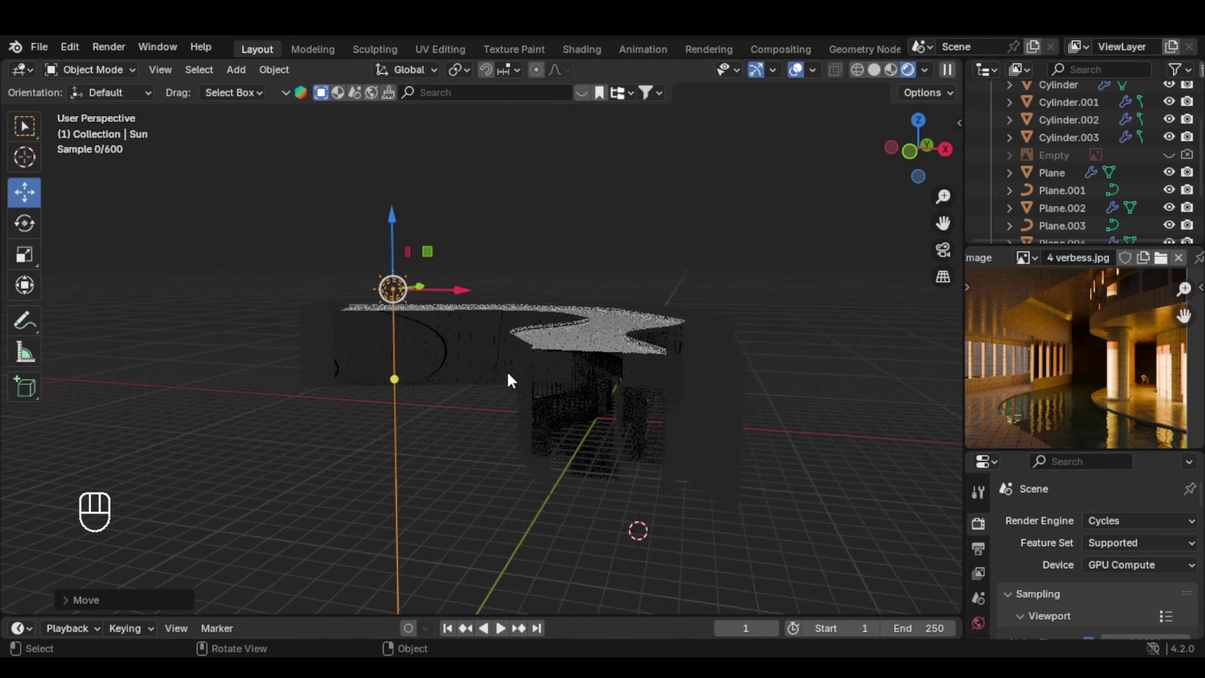
pyautogui.scroll(3, 514, 376)
pyautogui.scroll(-3, 532, 354)
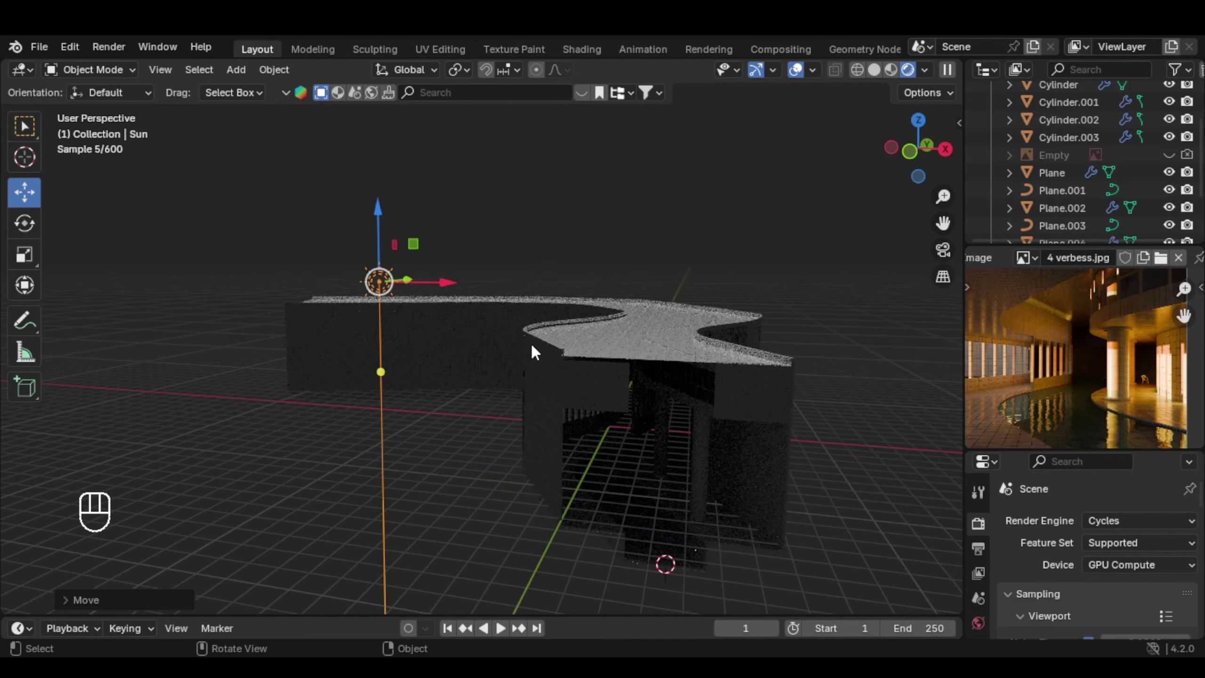
# Rotate the Sun light more than 50° around the global X axis so it shines into the building's open end
pyautogui.press('r')
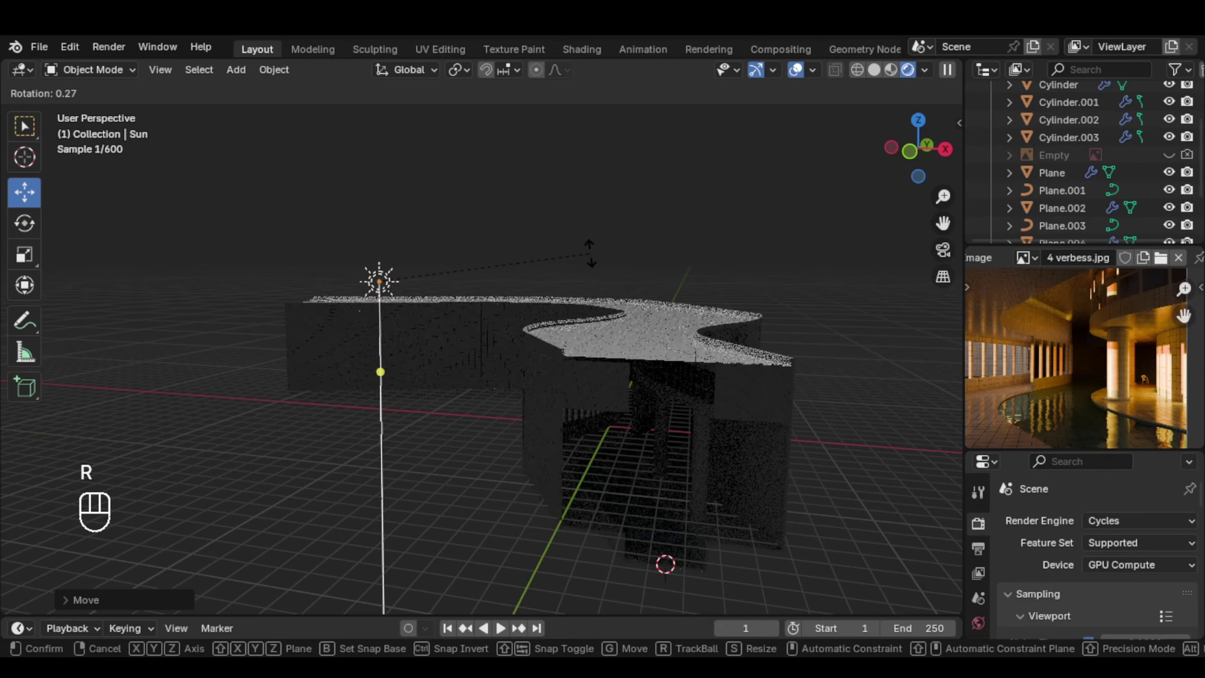
pyautogui.press('x')
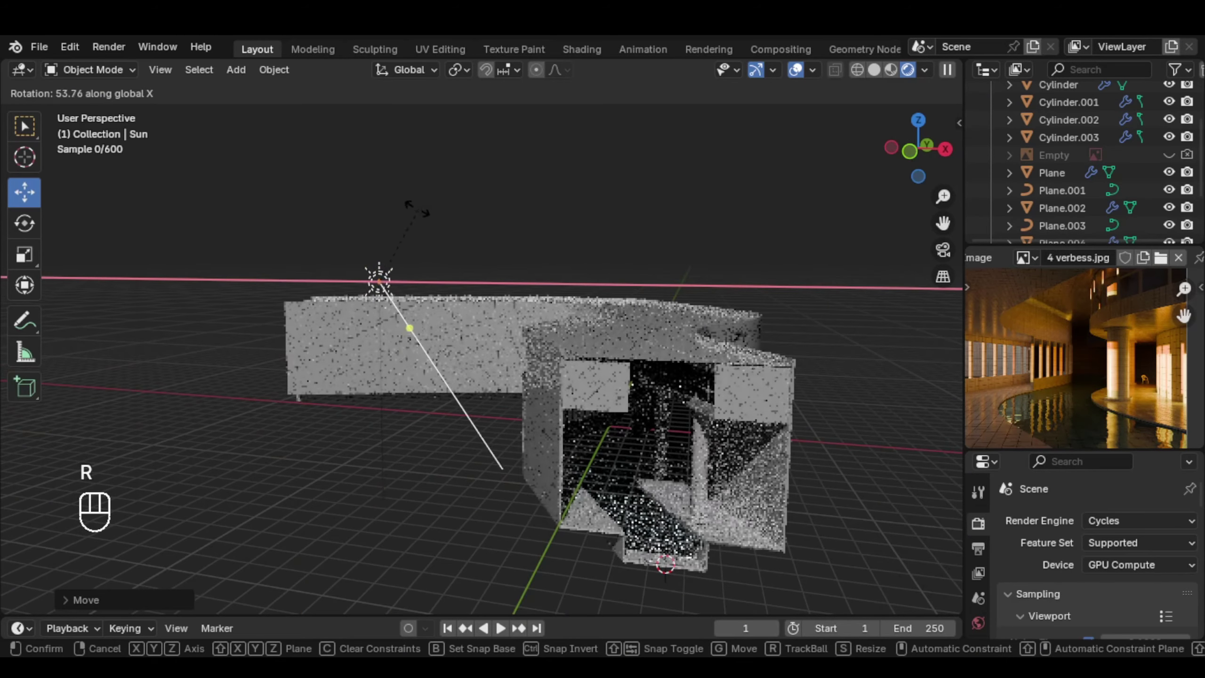
pyautogui.click(399, 217)
pyautogui.moveTo(514, 215)
pyautogui.keyDown('shift'); pyautogui.mouseDown(button='middle')
pyautogui.moveTo(515, 250)
pyautogui.moveTo(505, 213)
pyautogui.mouseUp(button='middle'); pyautogui.keyUp('shift')
# Rotate the Sun light about -22° around the global Z axis
pyautogui.press('r')
pyautogui.press('z')
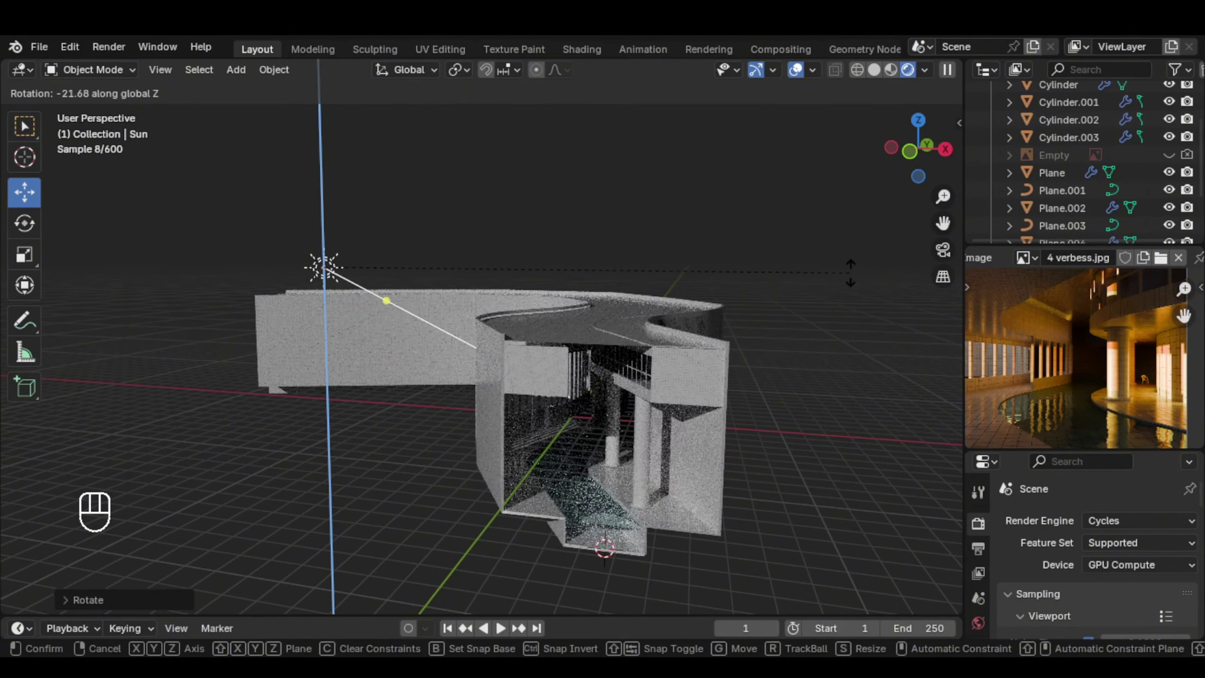
pyautogui.click(849, 273)
pyautogui.moveTo(786, 336); pyautogui.dragTo(643, 333, button='middle')
pyautogui.scroll(2, 643, 335)
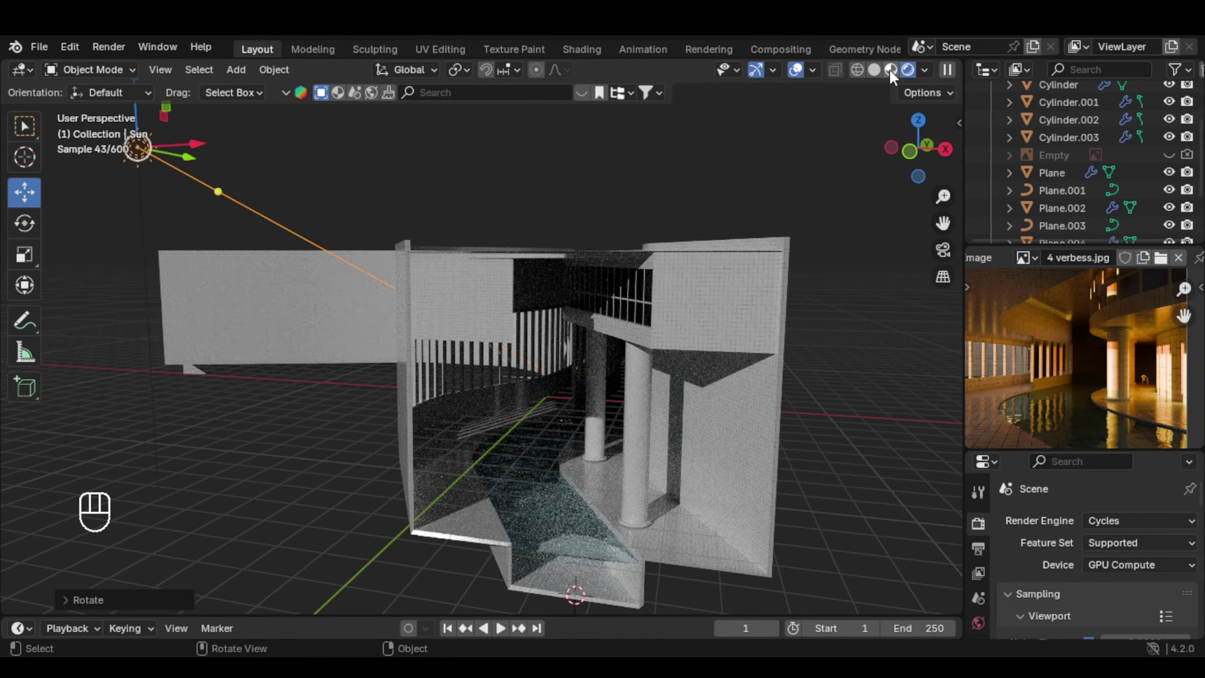
# Switch the viewport to Solid shading and enlarge the Properties editor by shrinking the reference image area
pyautogui.click(875, 70)
pyautogui.keyDown('shift'); pyautogui.moveTo(760, 389); pyautogui.dragTo(712, 309, button='middle'); pyautogui.keyUp('shift')
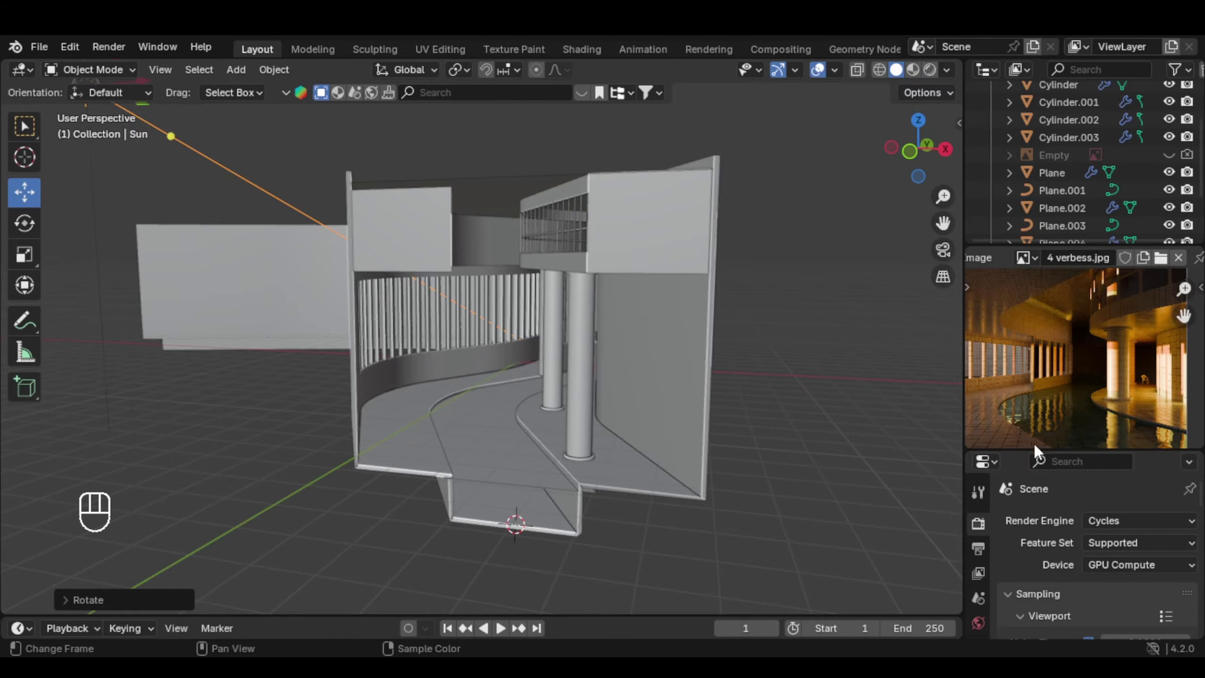
pyautogui.moveTo(1034, 447); pyautogui.dragTo(1027, 356)
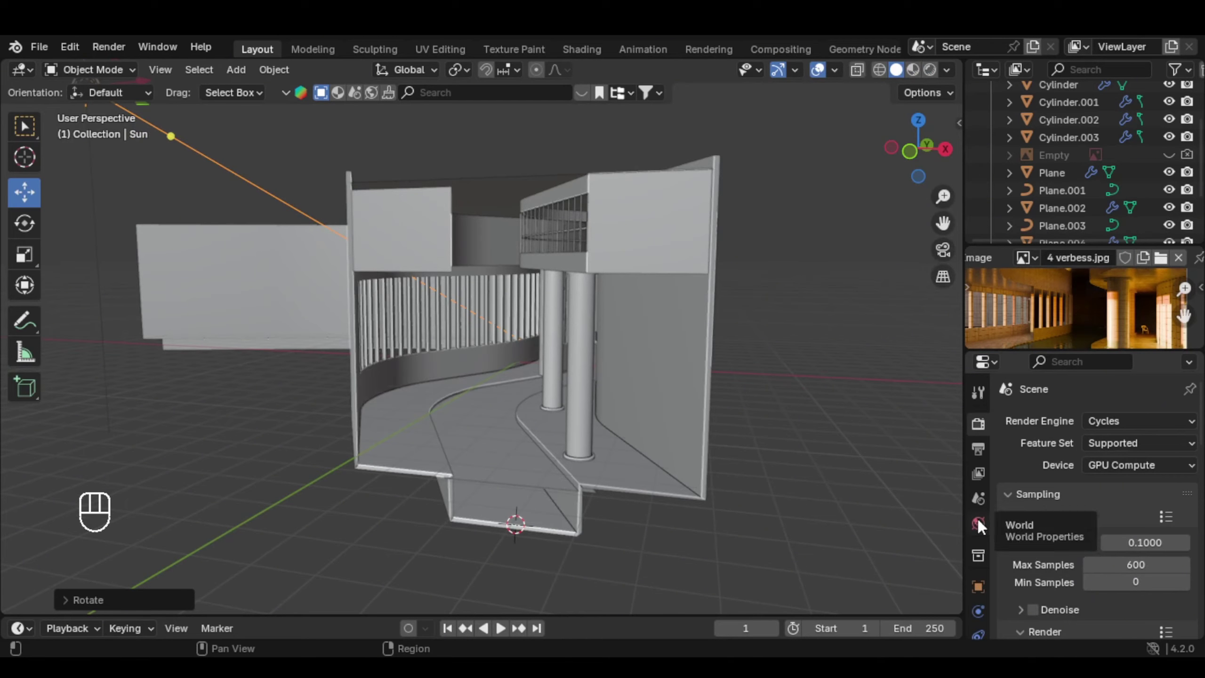
# Set the World background color to an Environment Texture and load cape_hill_4k.exr into it
pyautogui.click(978, 518)
pyautogui.click(1084, 497)
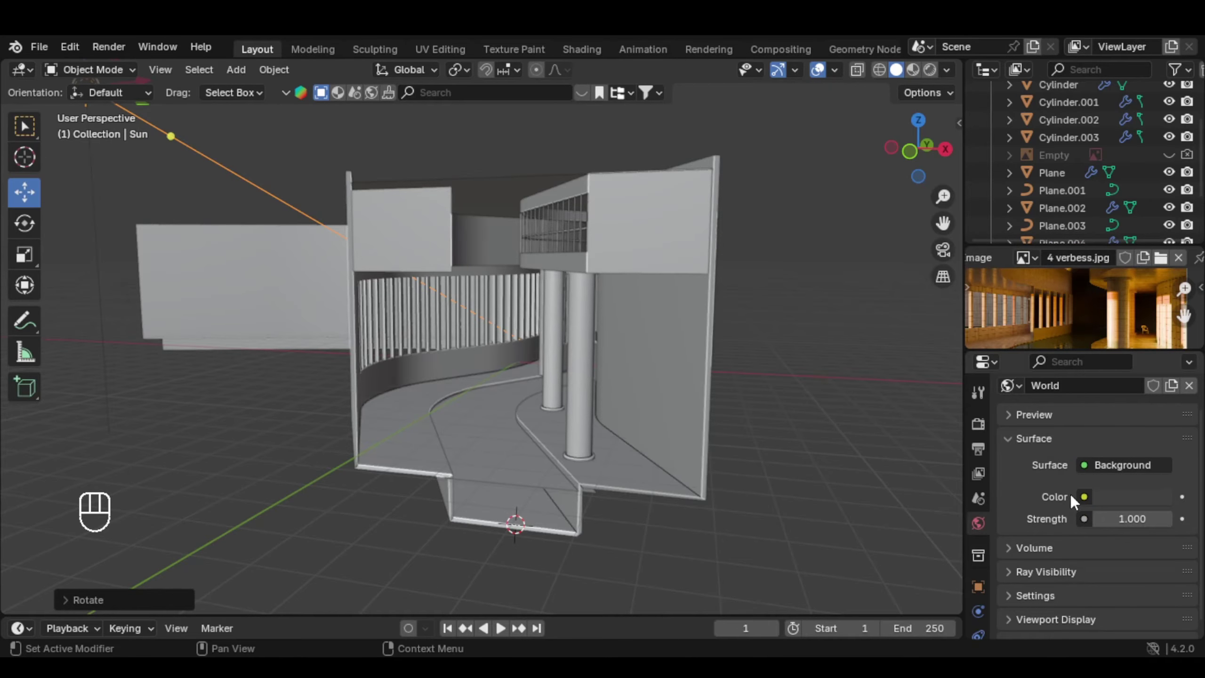
pyautogui.click(1083, 497)
pyautogui.click(751, 301)
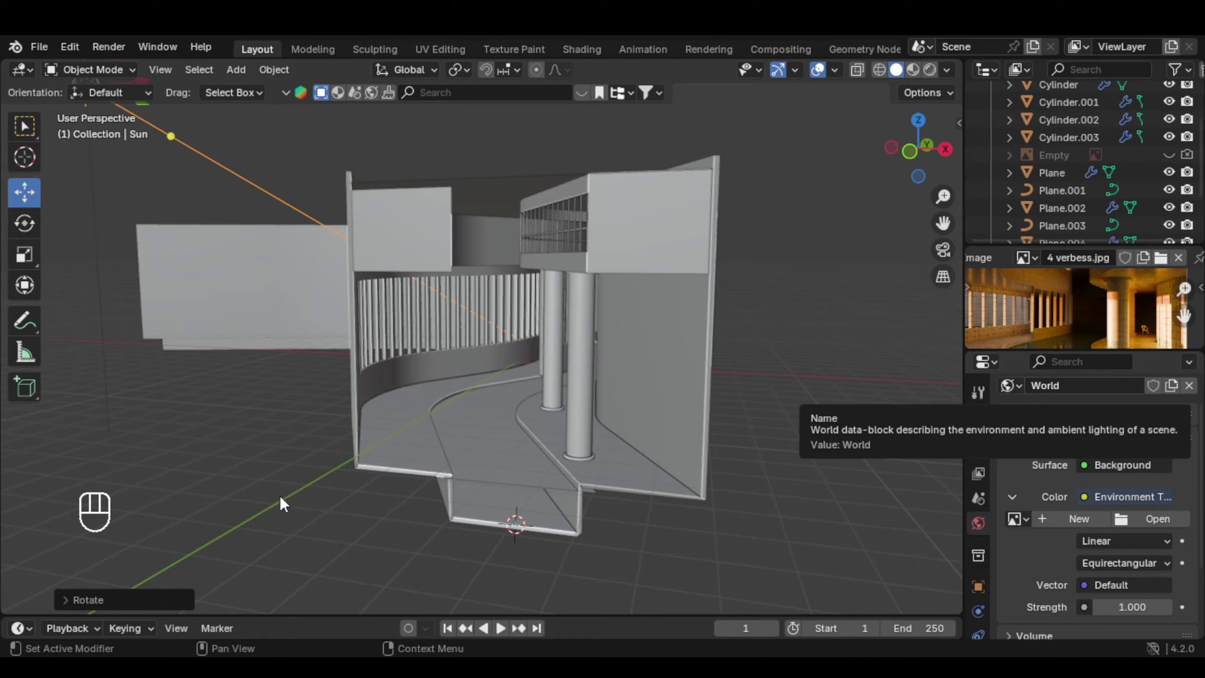
pyautogui.click(921, 395)
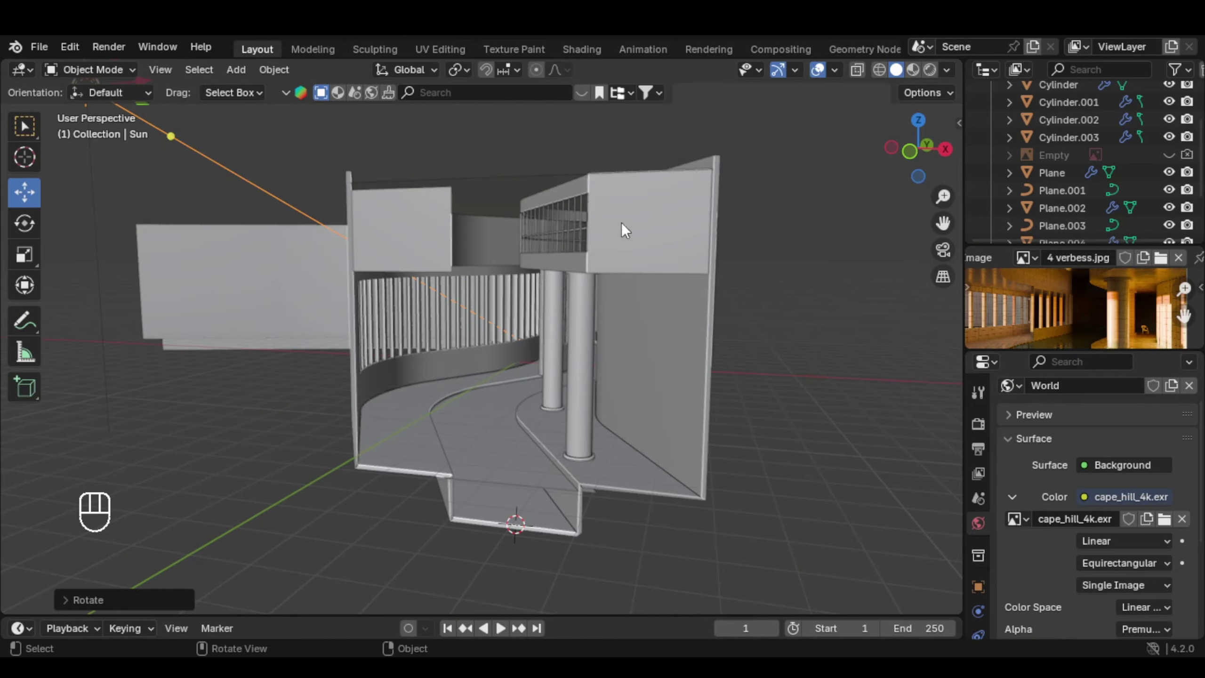
# Preview the interior in Rendered shading and reduce the World background strength
pyautogui.scroll(-3, 527, 254)
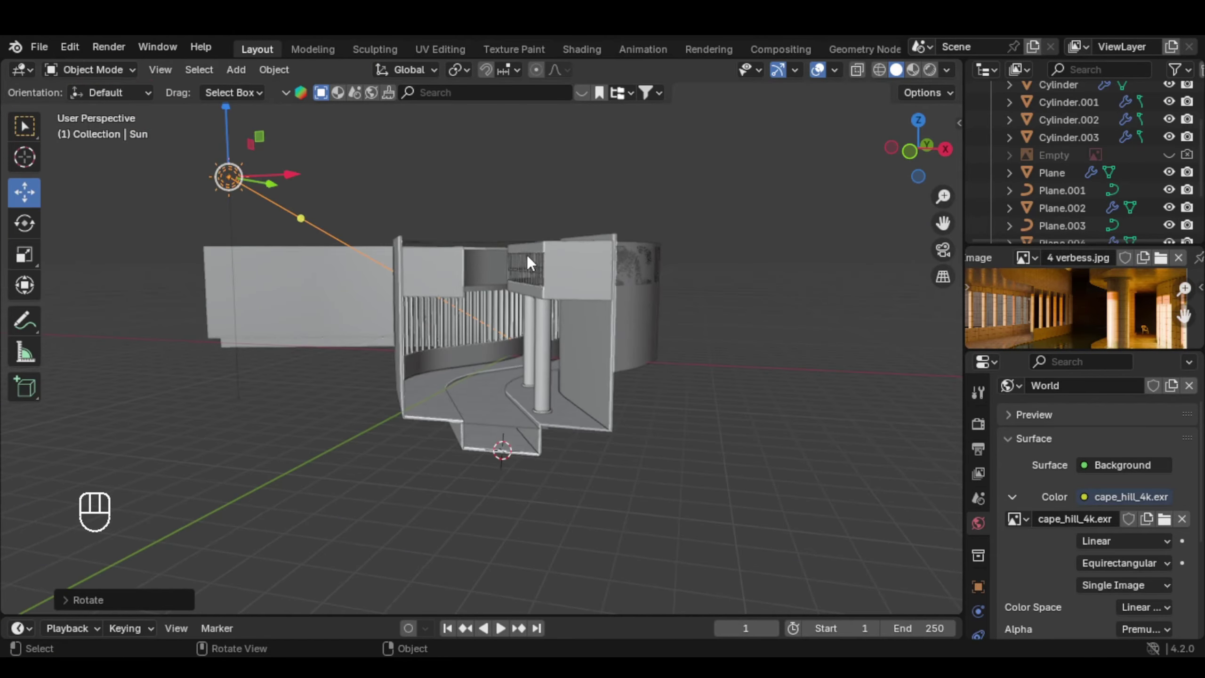
pyautogui.click(929, 70)
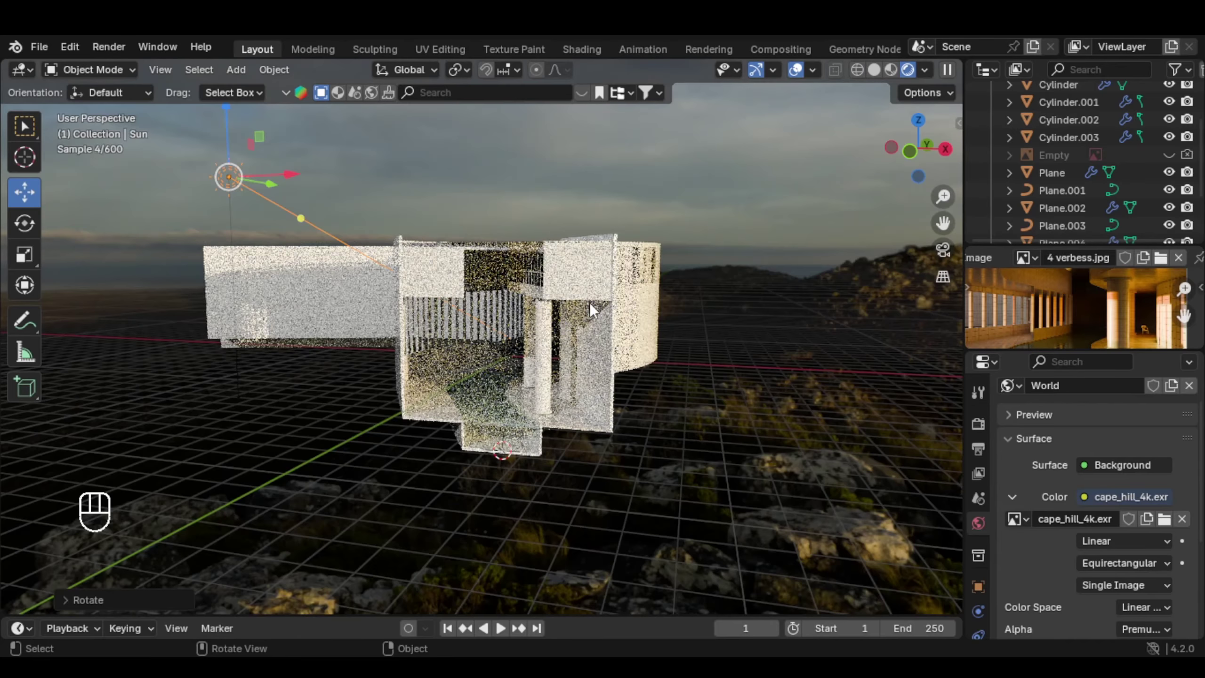
pyautogui.scroll(10, 567, 299)
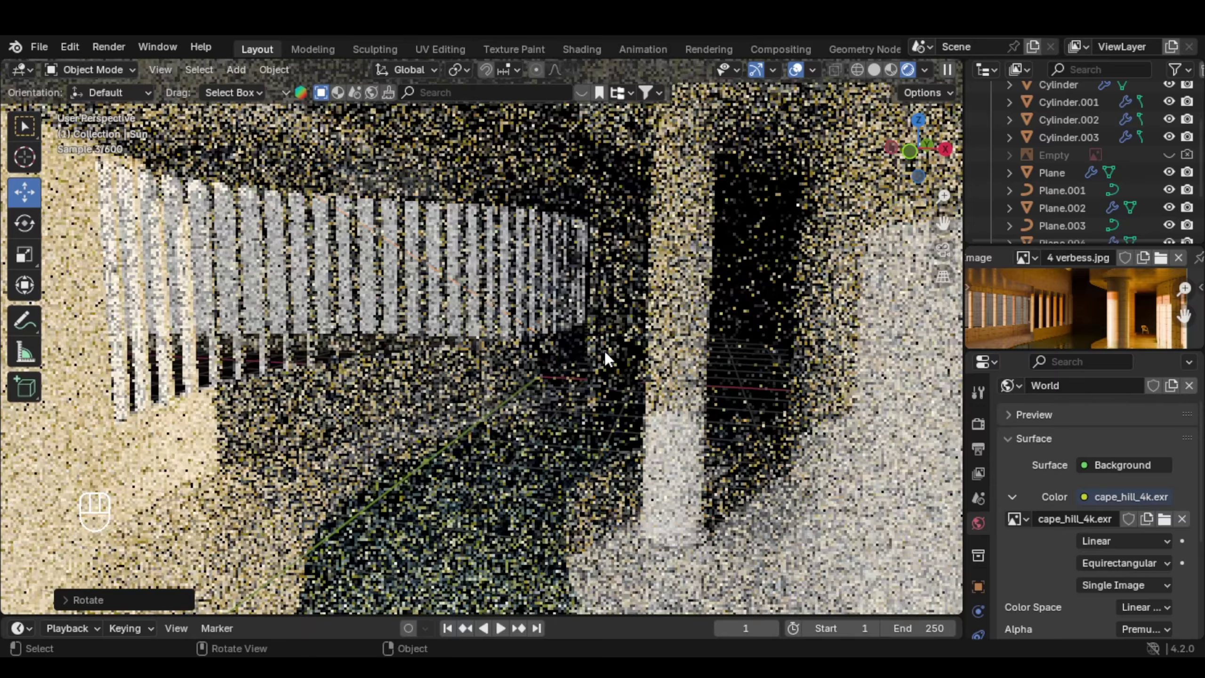
pyautogui.scroll(-8, 617, 349)
pyautogui.scroll(-3, 1099, 606)
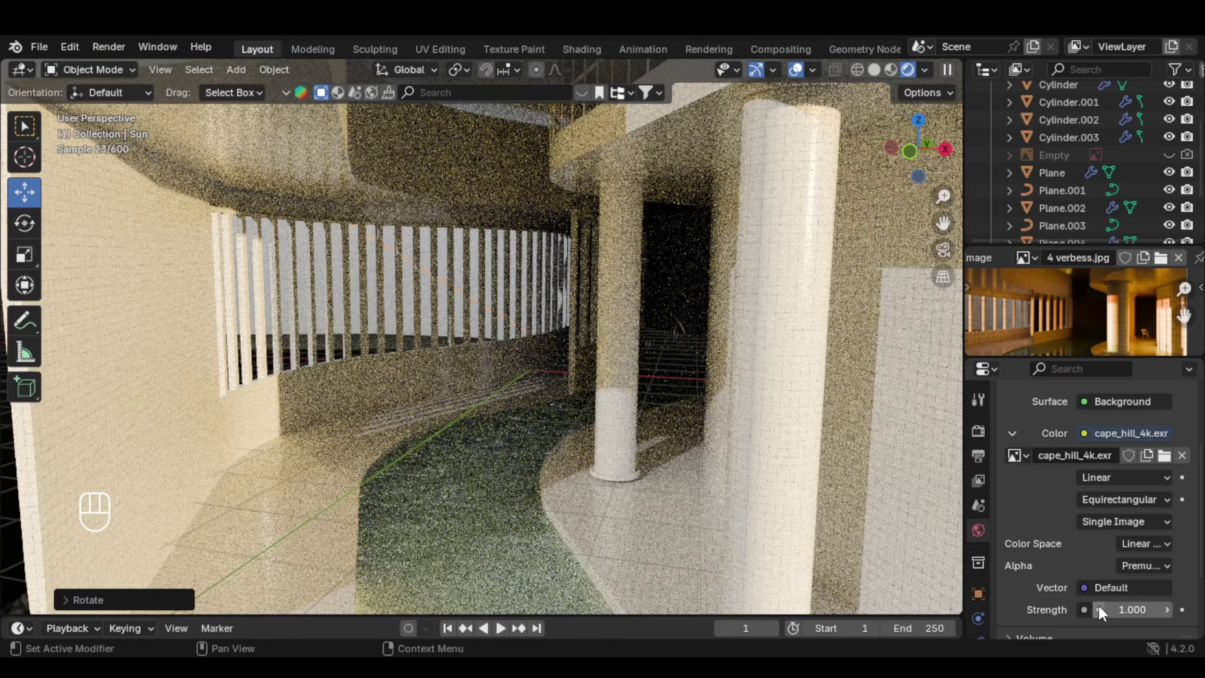
pyautogui.moveTo(1099, 609); pyautogui.dragTo(1062, 611)
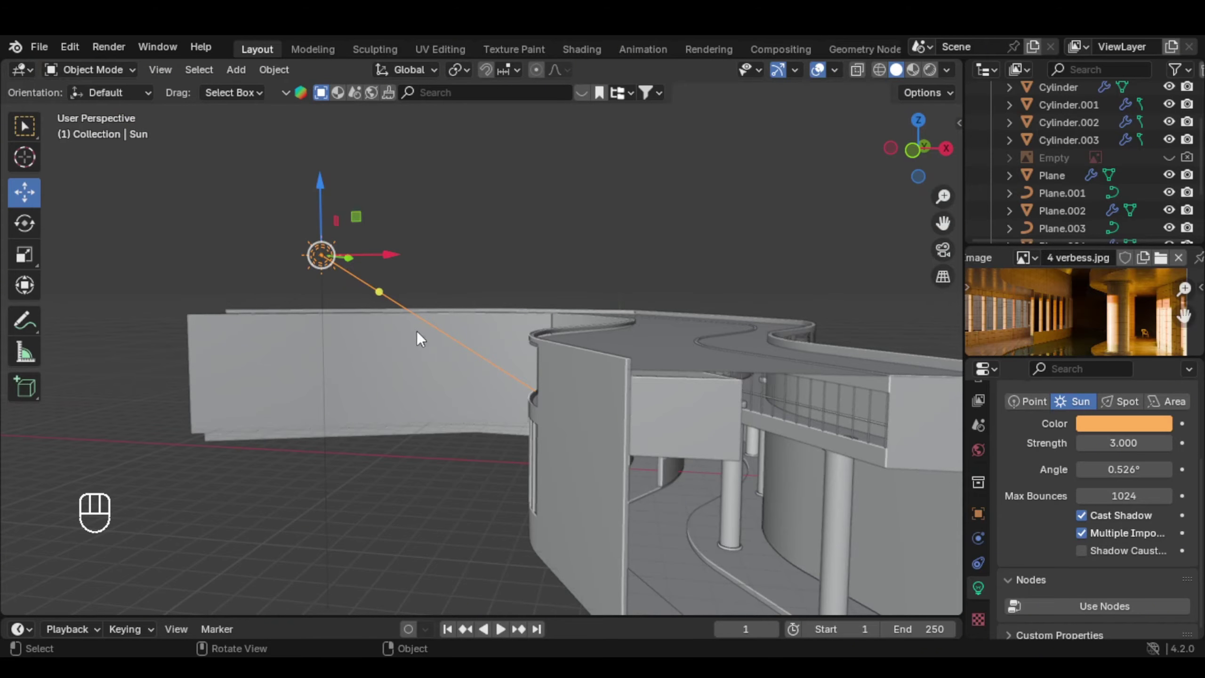
# Set the Sun light's color to the orange hex value FF7A00
pyautogui.keyDown('shift'); pyautogui.moveTo(416, 331); pyautogui.dragTo(463, 367, button='middle'); pyautogui.keyUp('shift')
pyautogui.click(1092, 423)
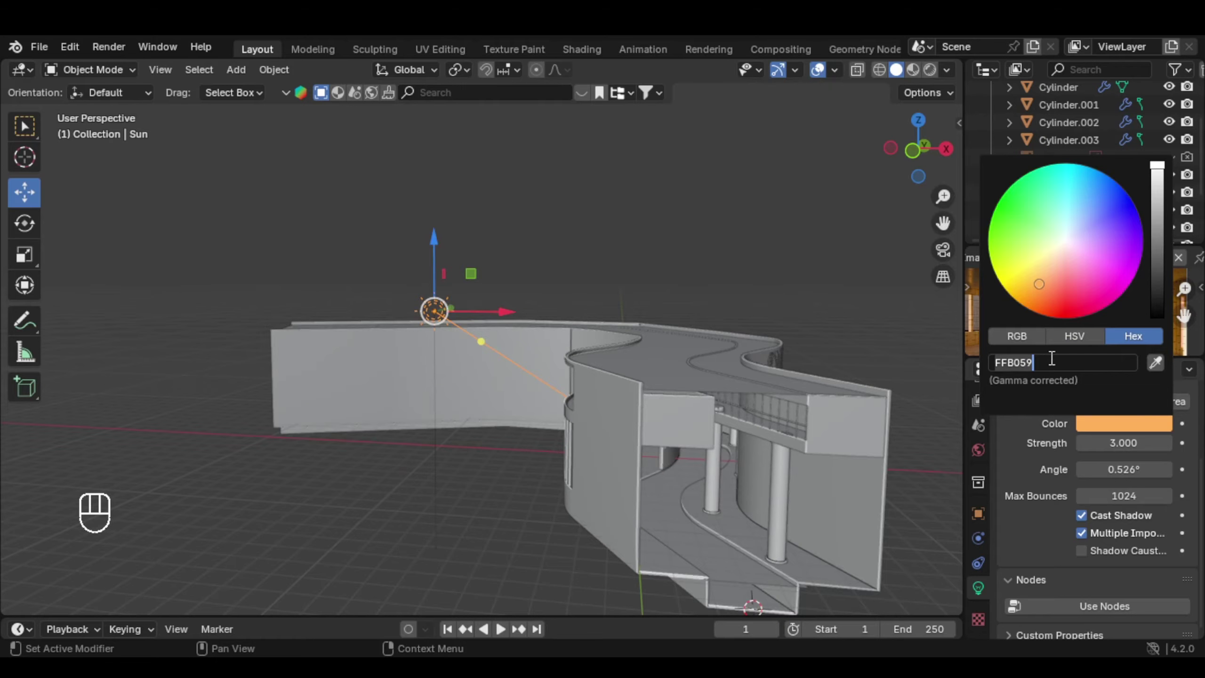
pyautogui.write('FF7A00')
pyautogui.press('Return')
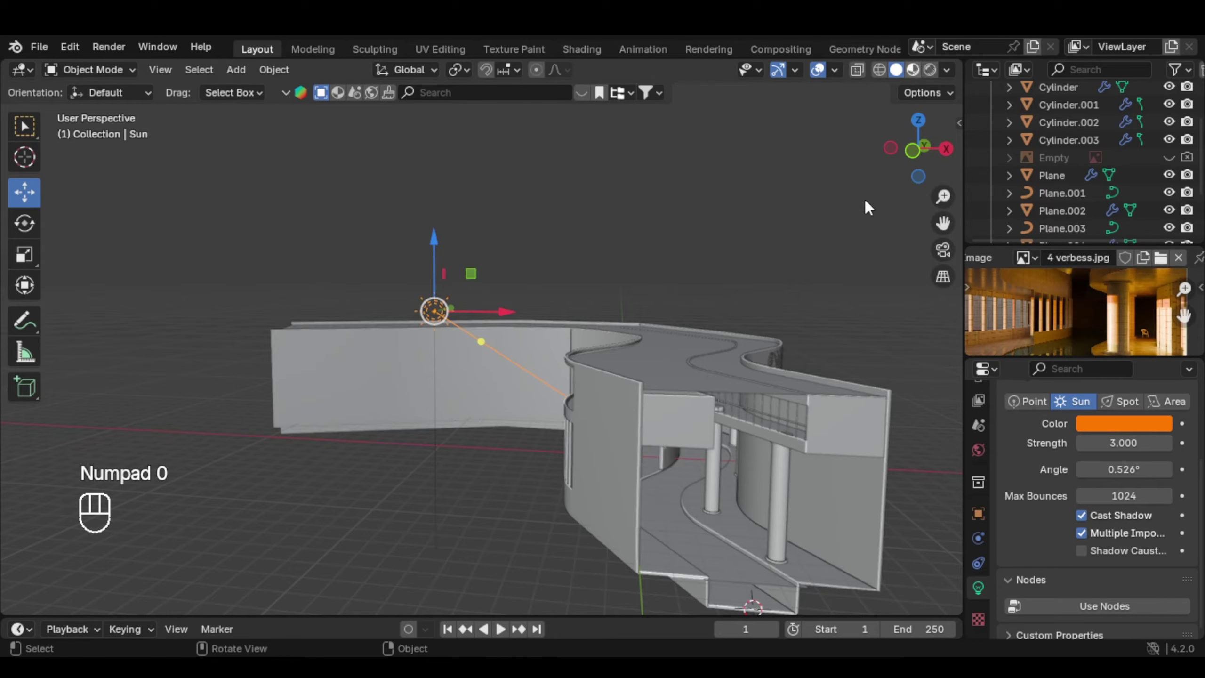
# Bring the viewport back to Rendered shading to preview the building under the orange Sun light
pyautogui.scroll(-2, 868, 268)
pyautogui.keyDown('shift'); pyautogui.moveTo(869, 268); pyautogui.dragTo(853, 157, button='middle'); pyautogui.keyUp('shift')
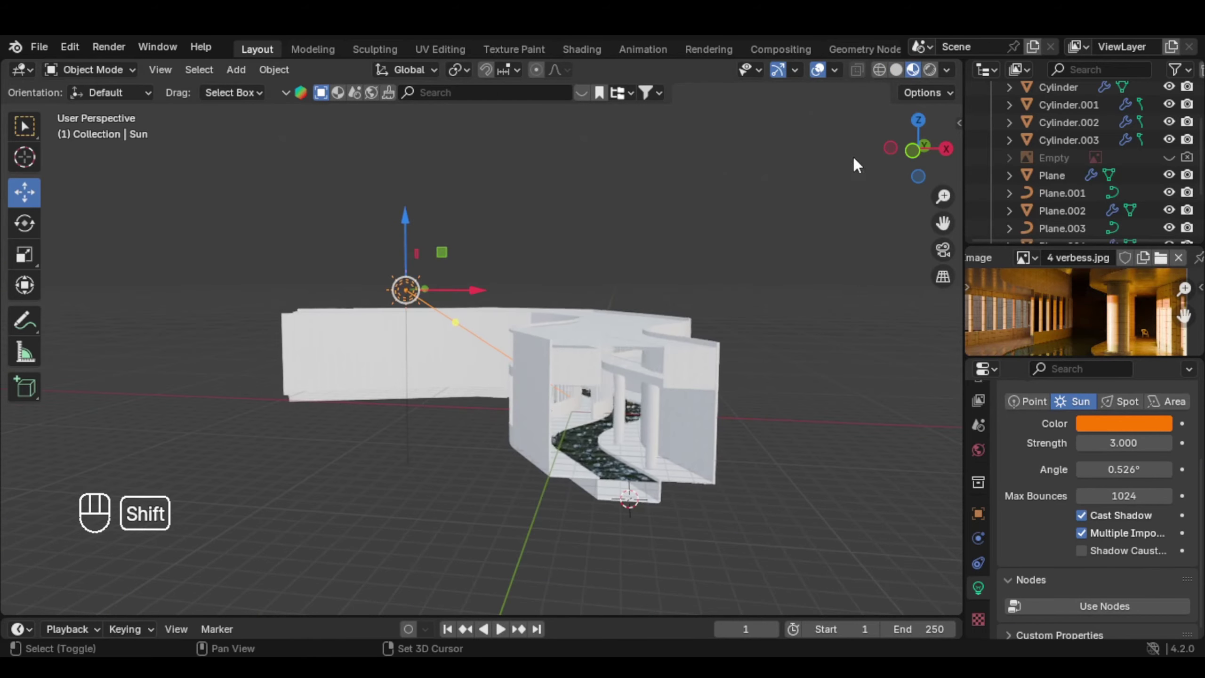
pyautogui.click(929, 69)
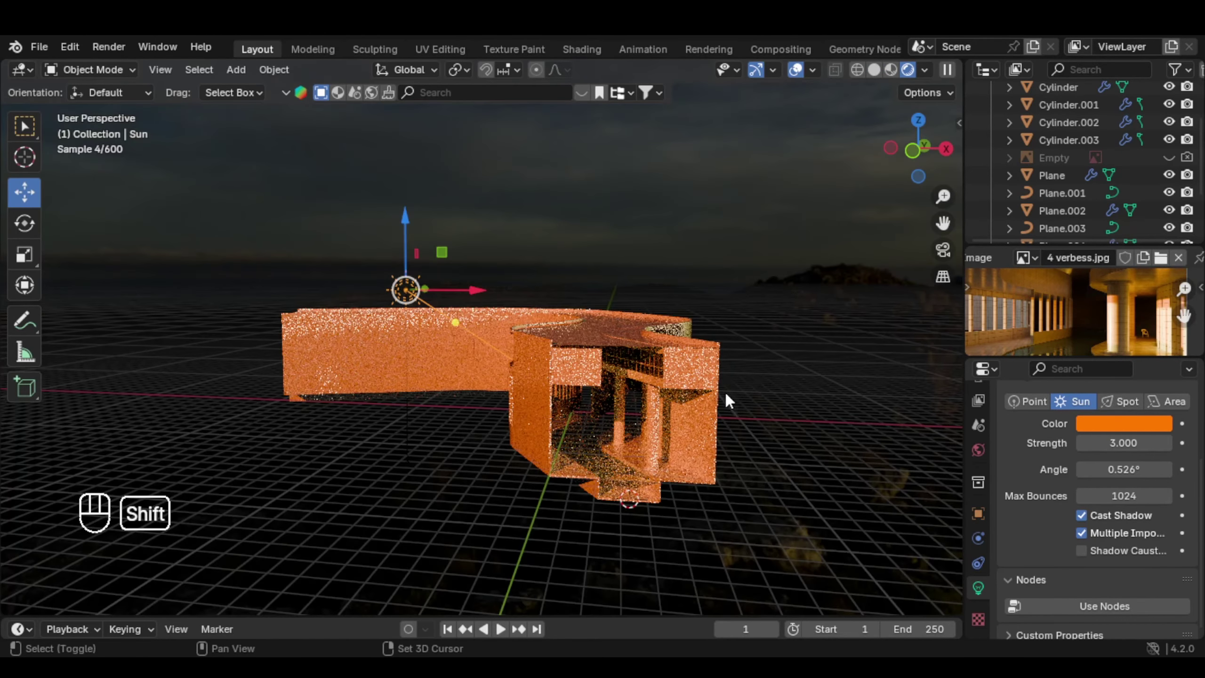
# Set the strength of the cape_hill_4k.exr World background to 0.7
pyautogui.keyDown('shift'); pyautogui.moveTo(726, 395); pyautogui.dragTo(711, 352, button='middle'); pyautogui.keyUp('shift')
pyautogui.scroll(3, 711, 352)
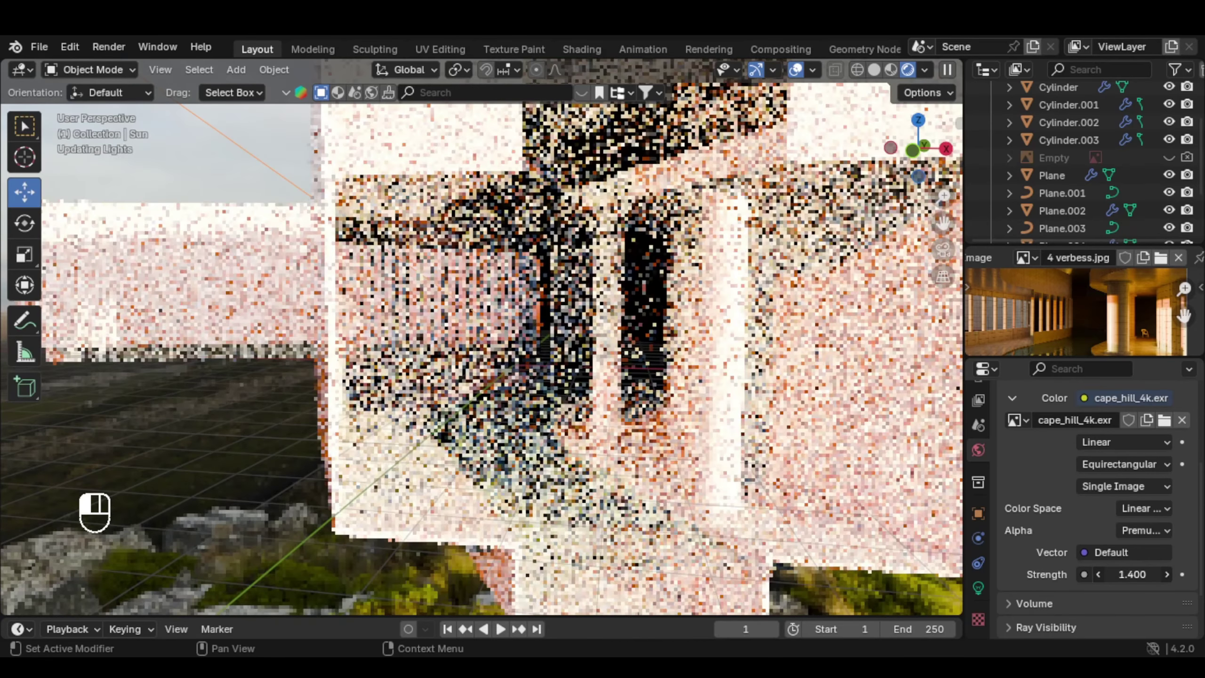
pyautogui.doubleClick(1132, 574)
pyautogui.write('0.4')
pyautogui.press('Return')
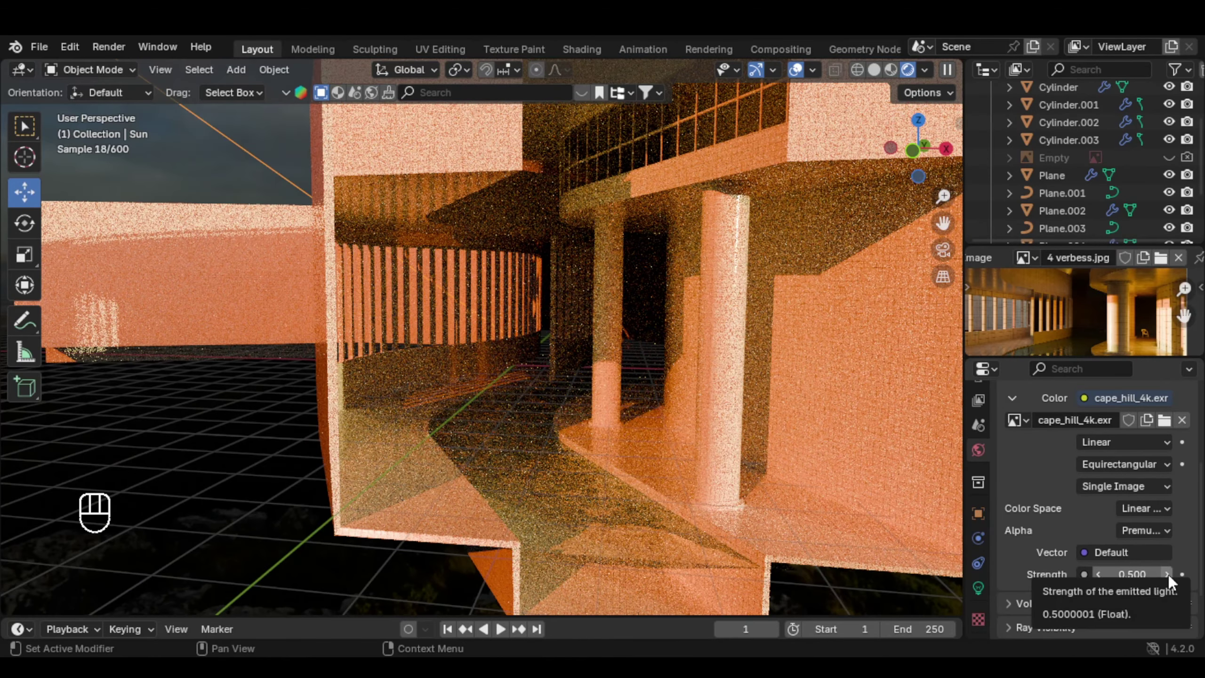
pyautogui.click(1168, 574)
pyautogui.click(1168, 575)
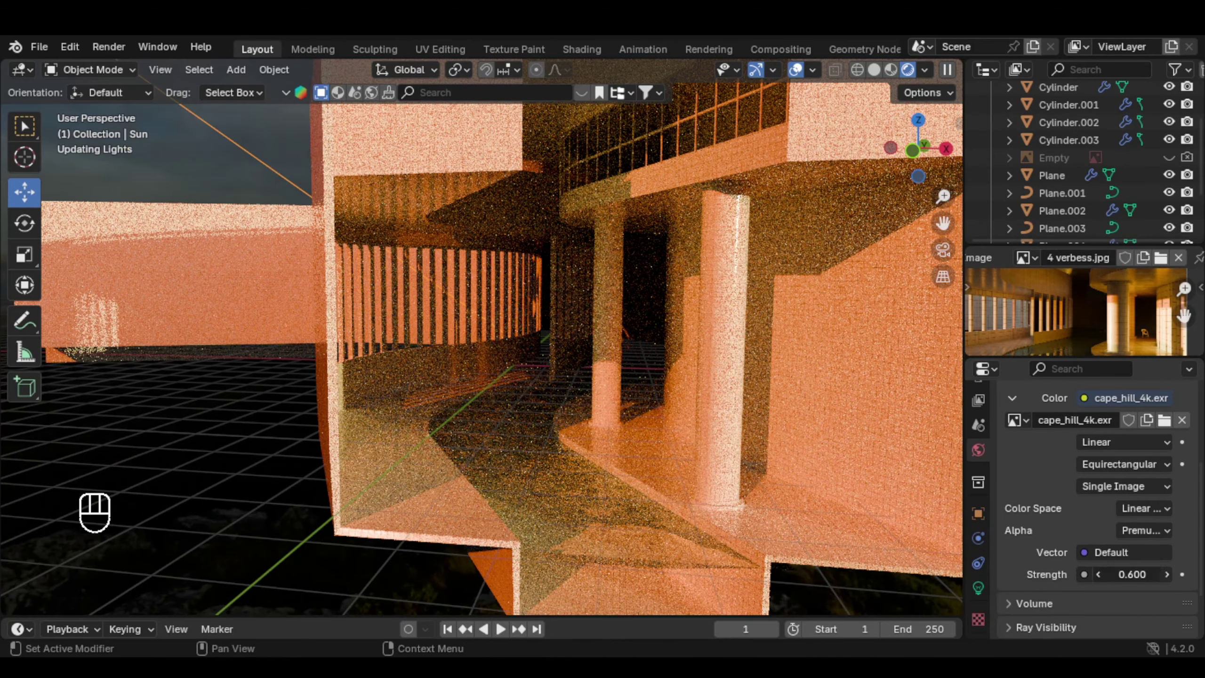
pyautogui.click(1168, 574)
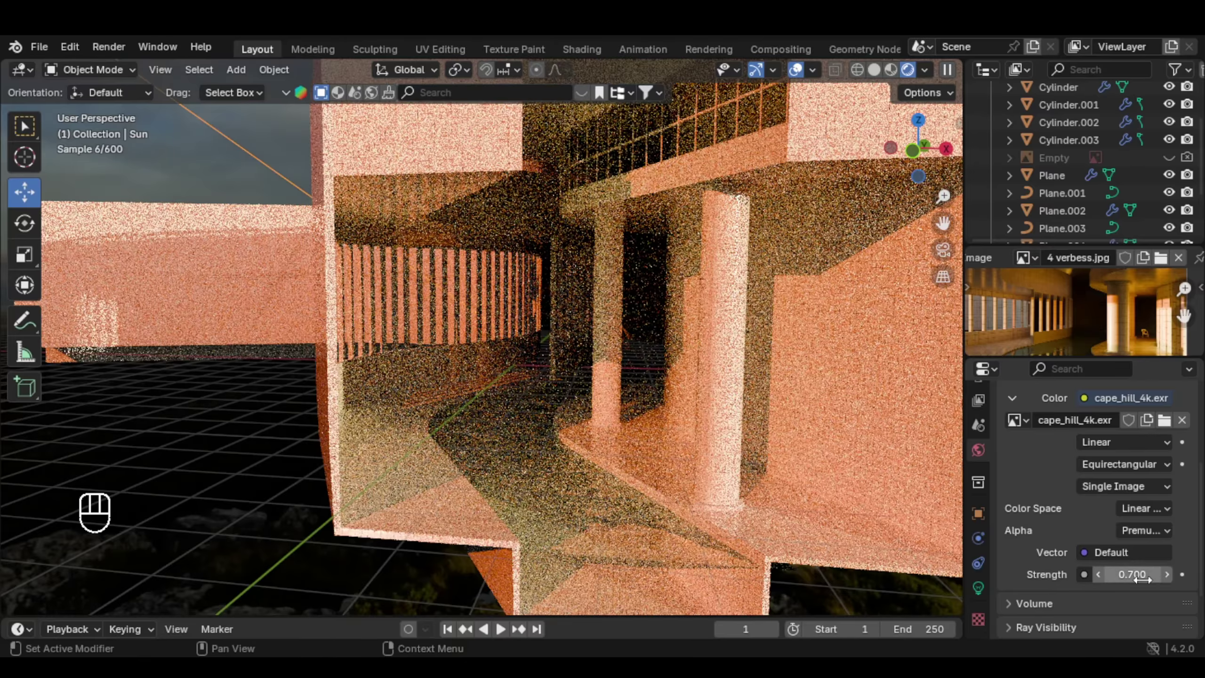
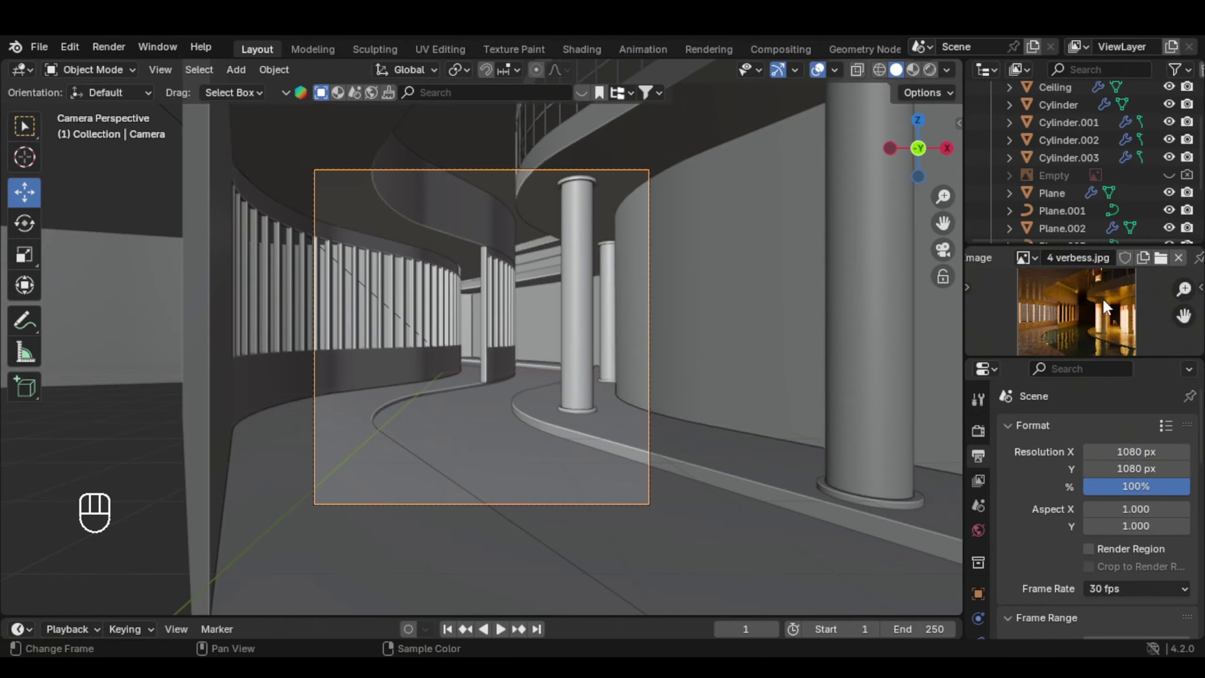
# Enlarge the reference image area and fit the whole of 4 verbess.jpg in it
pyautogui.scroll(-2, 1077, 299)
pyautogui.scroll(2, 1087, 313)
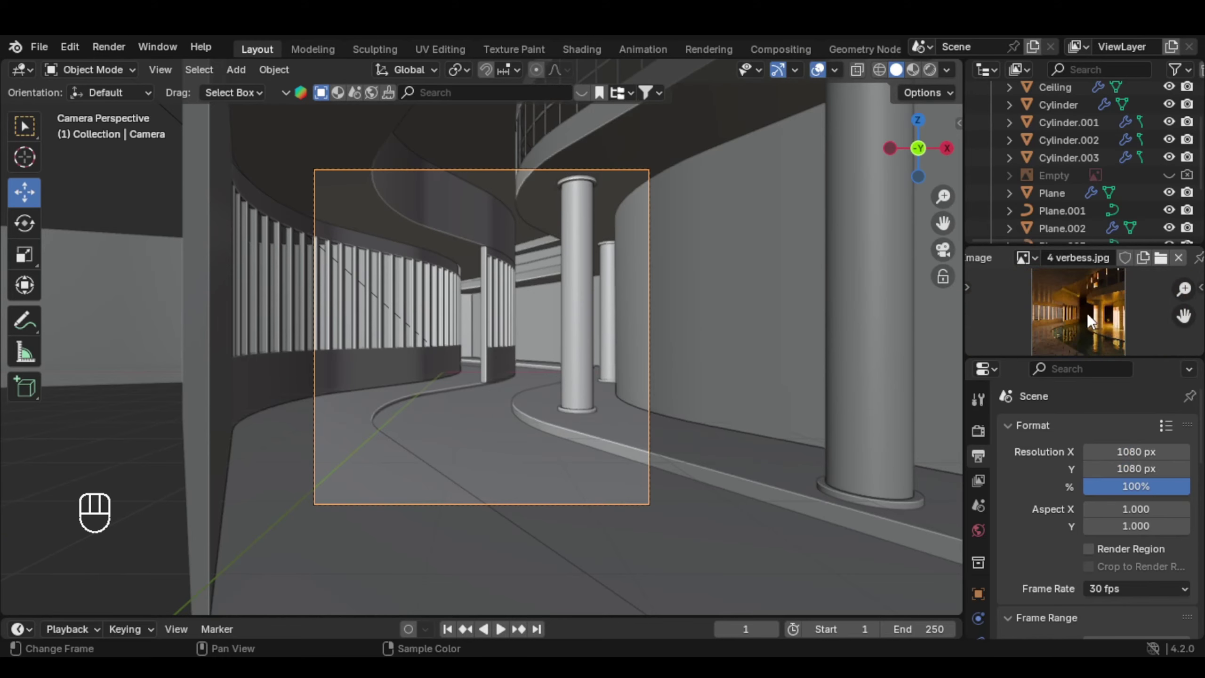
pyautogui.scroll(-2, 1092, 313)
pyautogui.moveTo(1079, 245); pyautogui.dragTo(1078, 173)
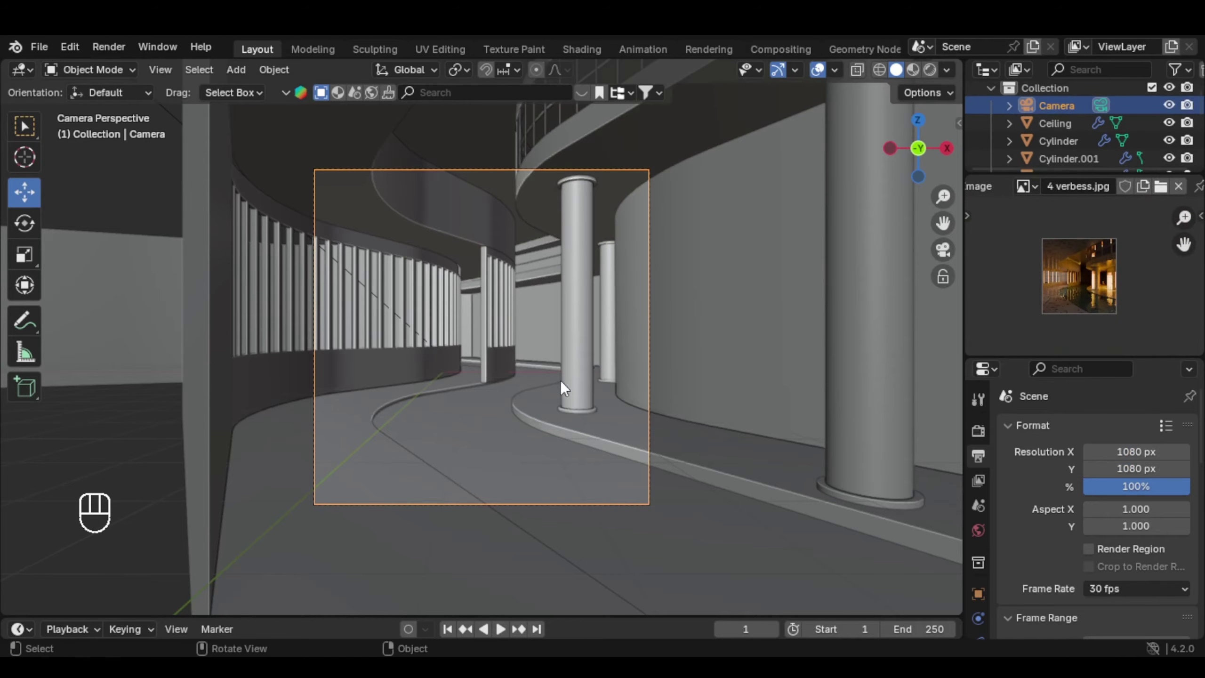
# Show the camera view in Rendered shading and split the viewport into two side by side
pyautogui.click(912, 71)
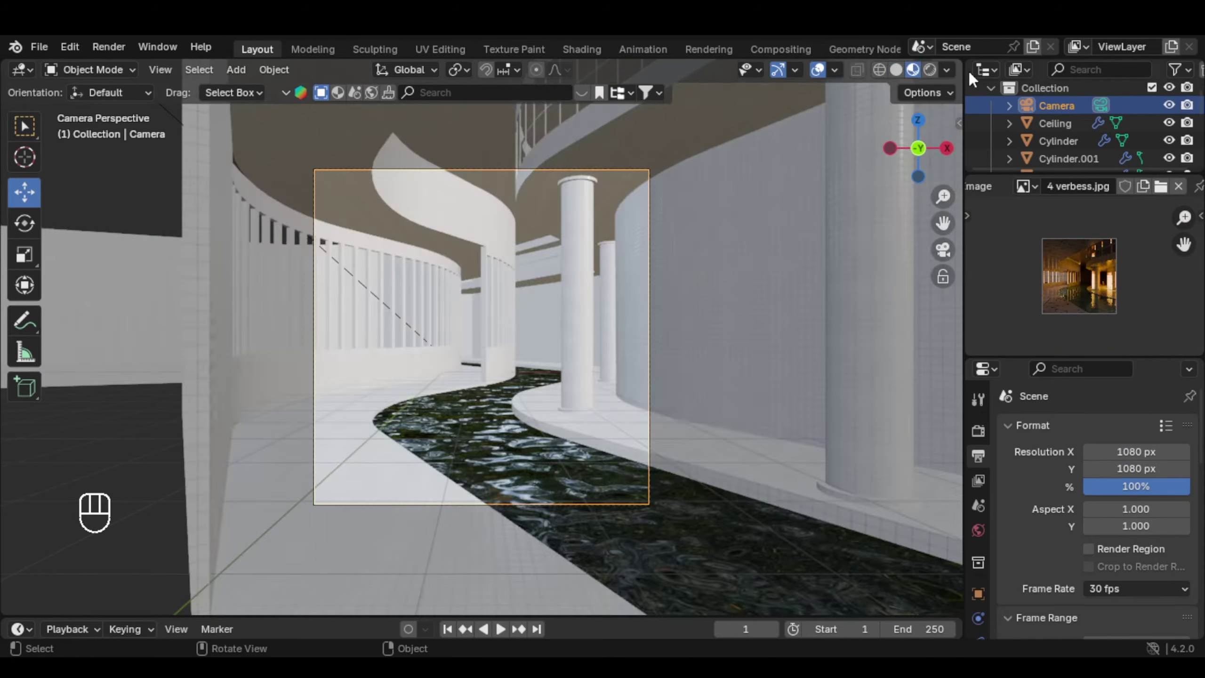
pyautogui.click(930, 71)
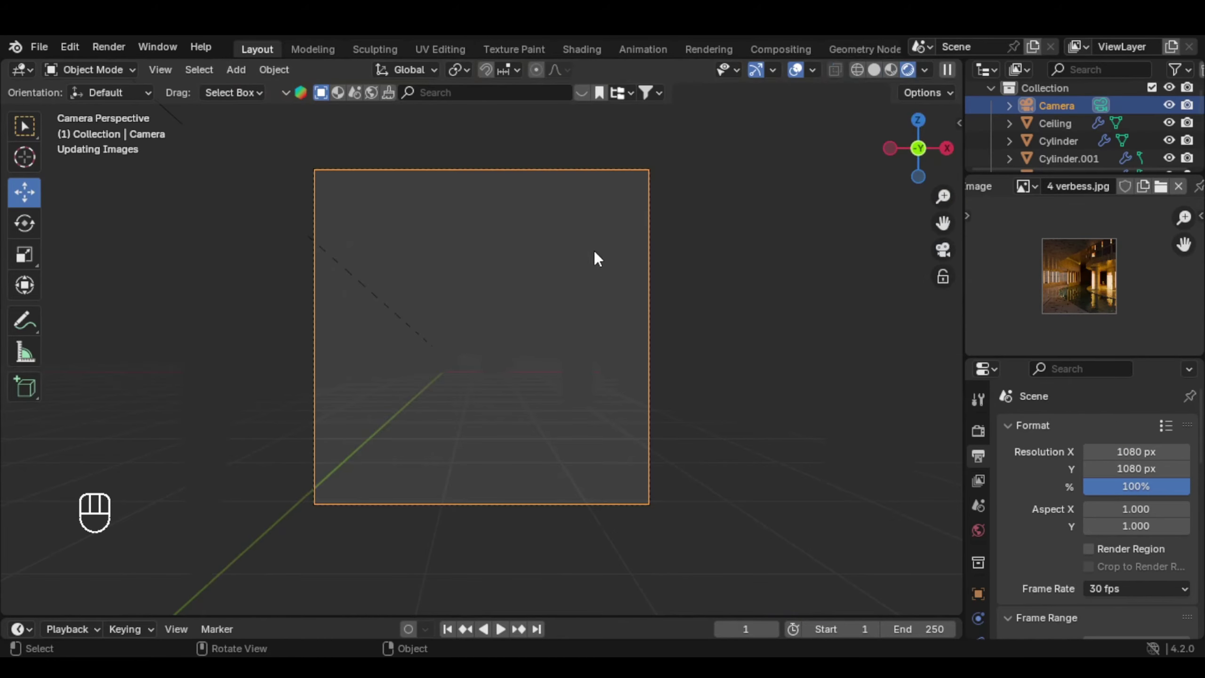
pyautogui.press('t')
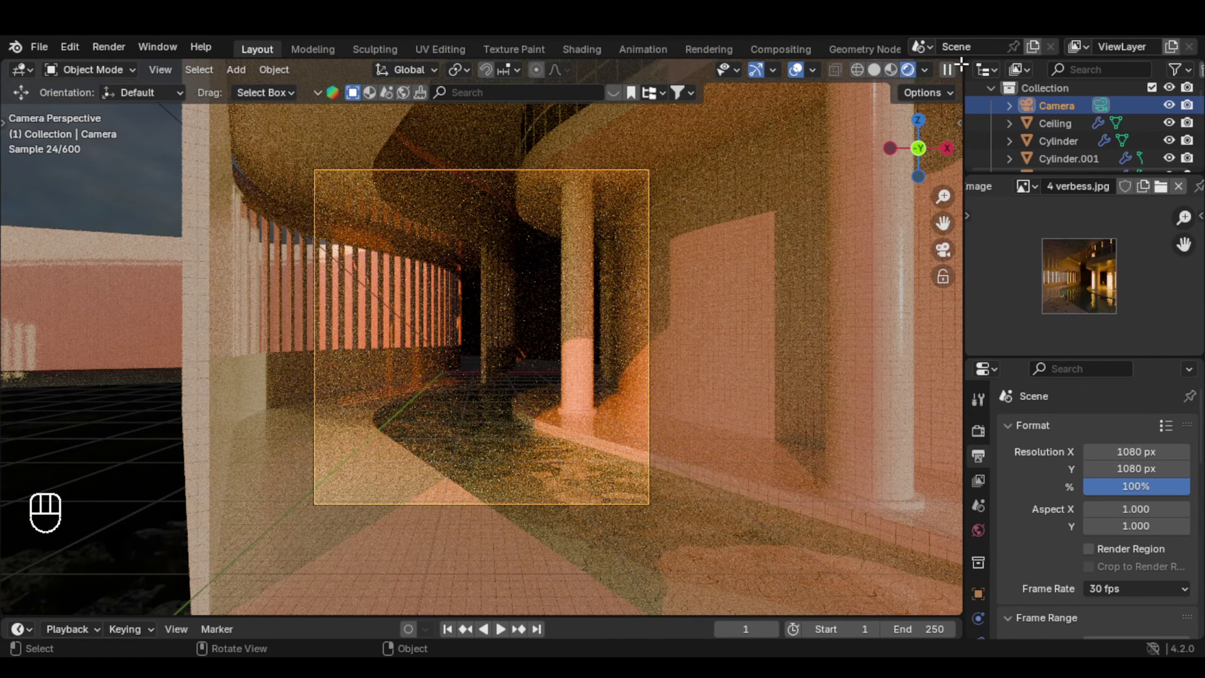
pyautogui.moveTo(948, 64); pyautogui.dragTo(353, 200)
pyautogui.scroll(-2, 215, 264)
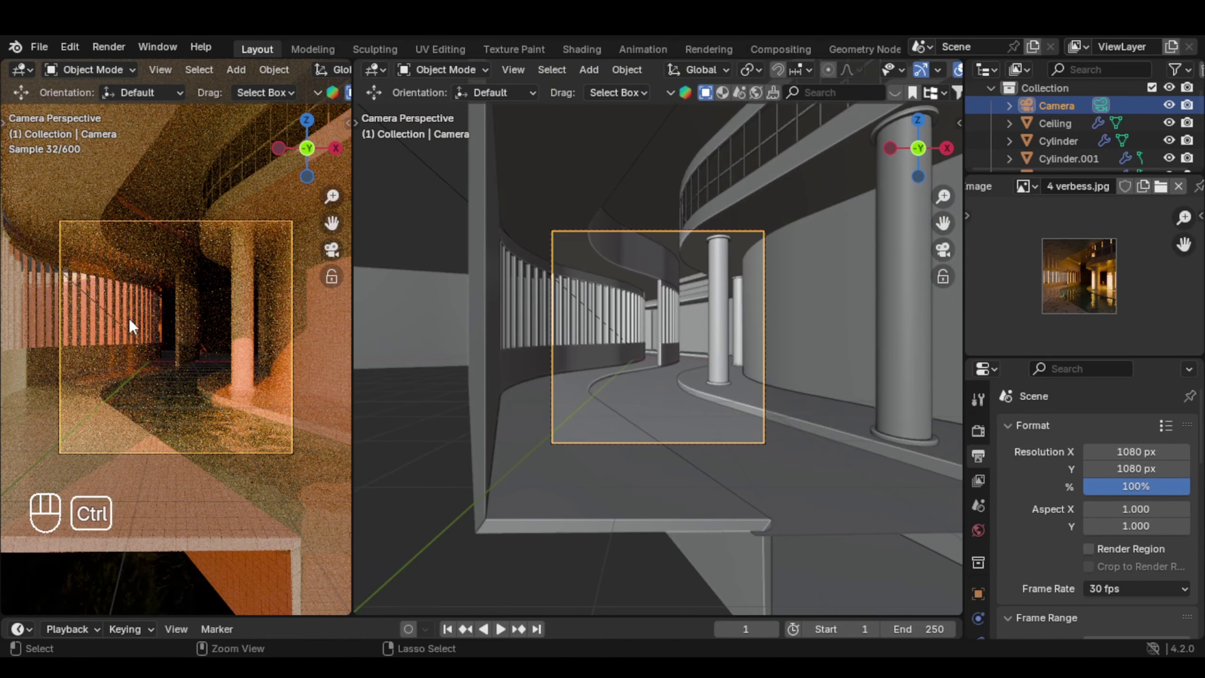
# Limit the rendered preview to a render region around the camera frame and reframe it in the narrow viewport
pyautogui.hotkey('ctrl', 'b')
pyautogui.moveTo(19, 195); pyautogui.dragTo(312, 485)
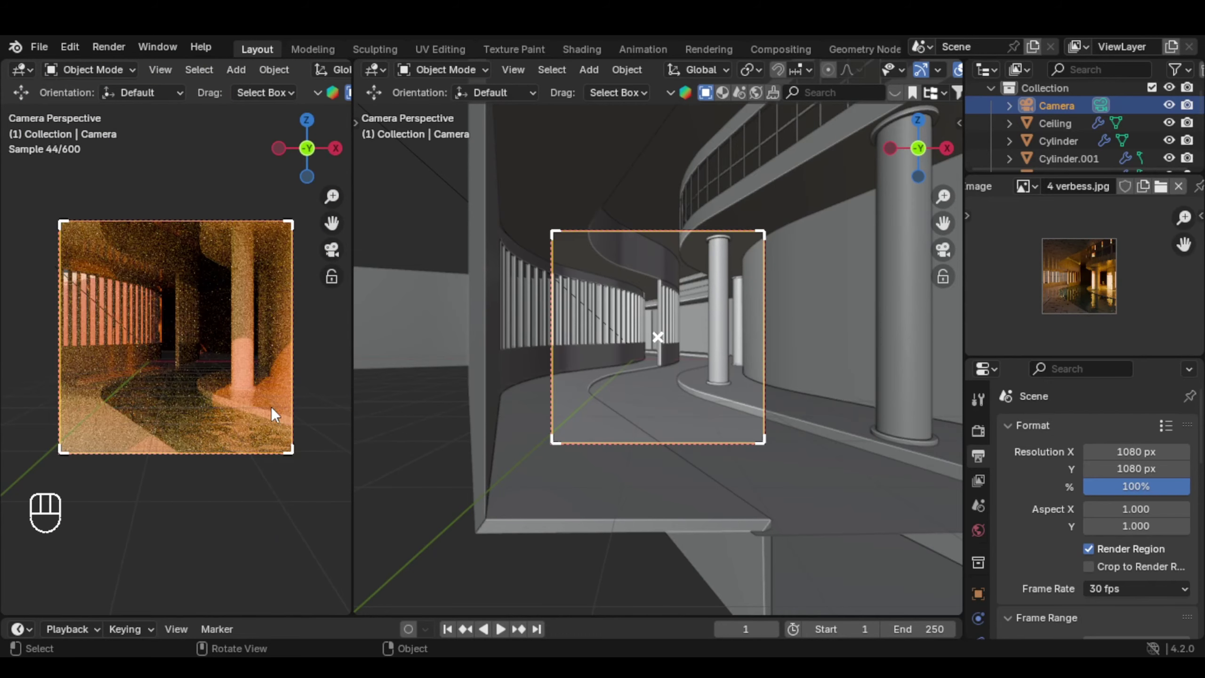
pyautogui.scroll(1, 266, 394)
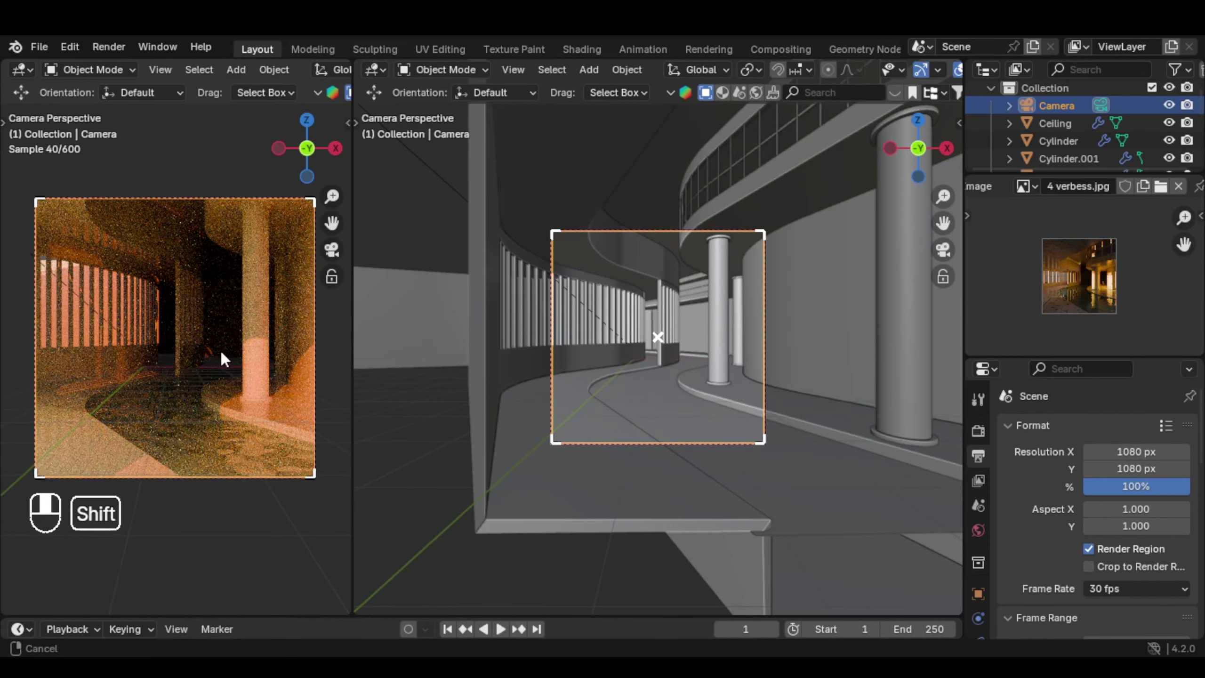
pyautogui.keyDown('shift'); pyautogui.moveTo(221, 349); pyautogui.dragTo(207, 372, button='middle'); pyautogui.keyUp('shift')
# Rotate the camera by about 5° around the global X axis to tilt its view upward
pyautogui.moveTo(697, 157); pyautogui.dragTo(708, 219, button='middle')
pyautogui.scroll(2, 700, 200)
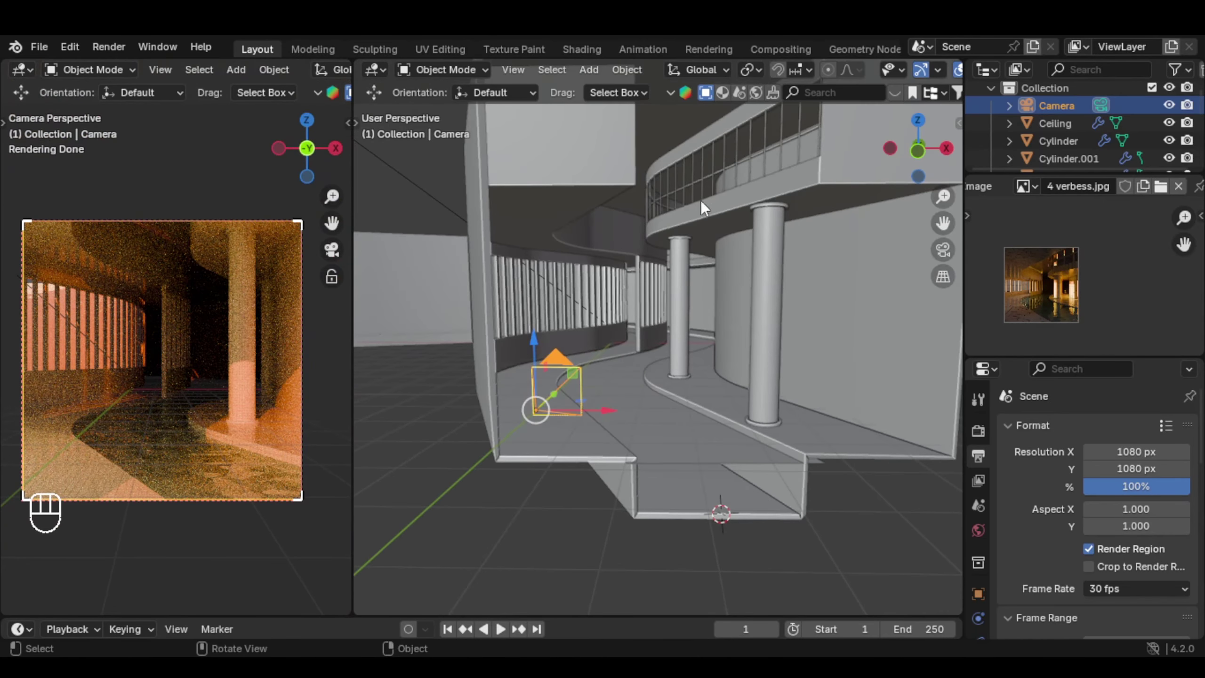
pyautogui.keyDown('shift'); pyautogui.moveTo(639, 298); pyautogui.dragTo(564, 287, button='middle'); pyautogui.keyUp('shift')
pyautogui.scroll(-2, 490, 323)
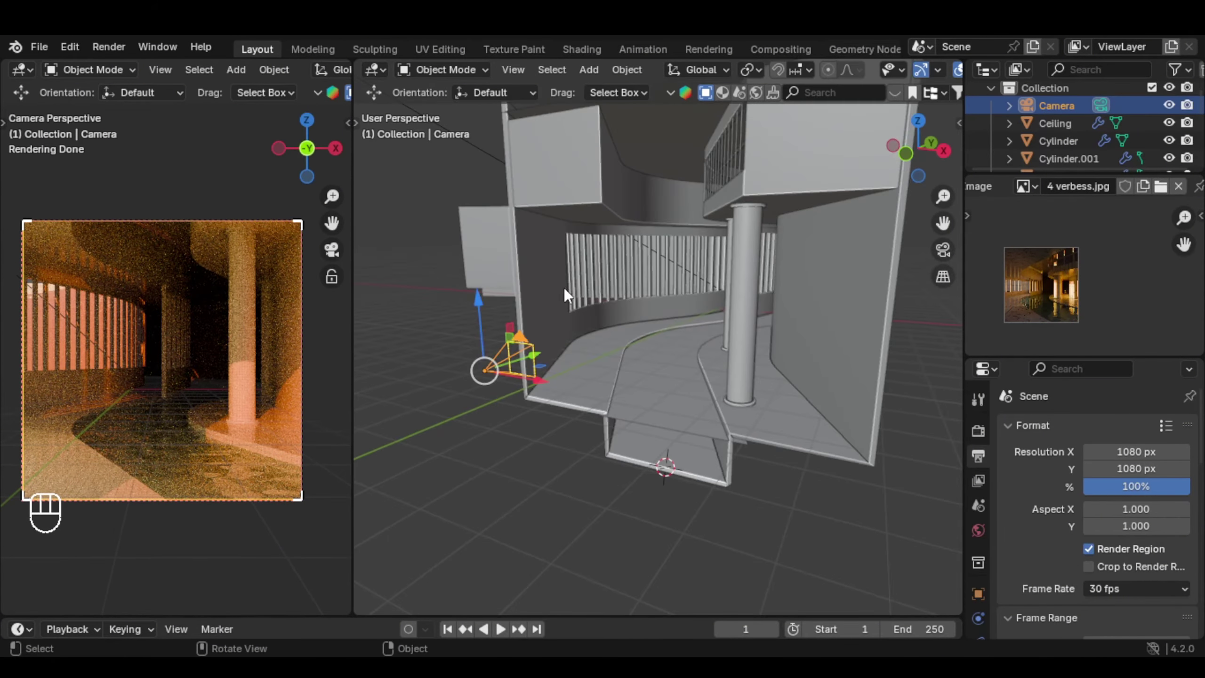
pyautogui.press('r')
pyautogui.press('x')
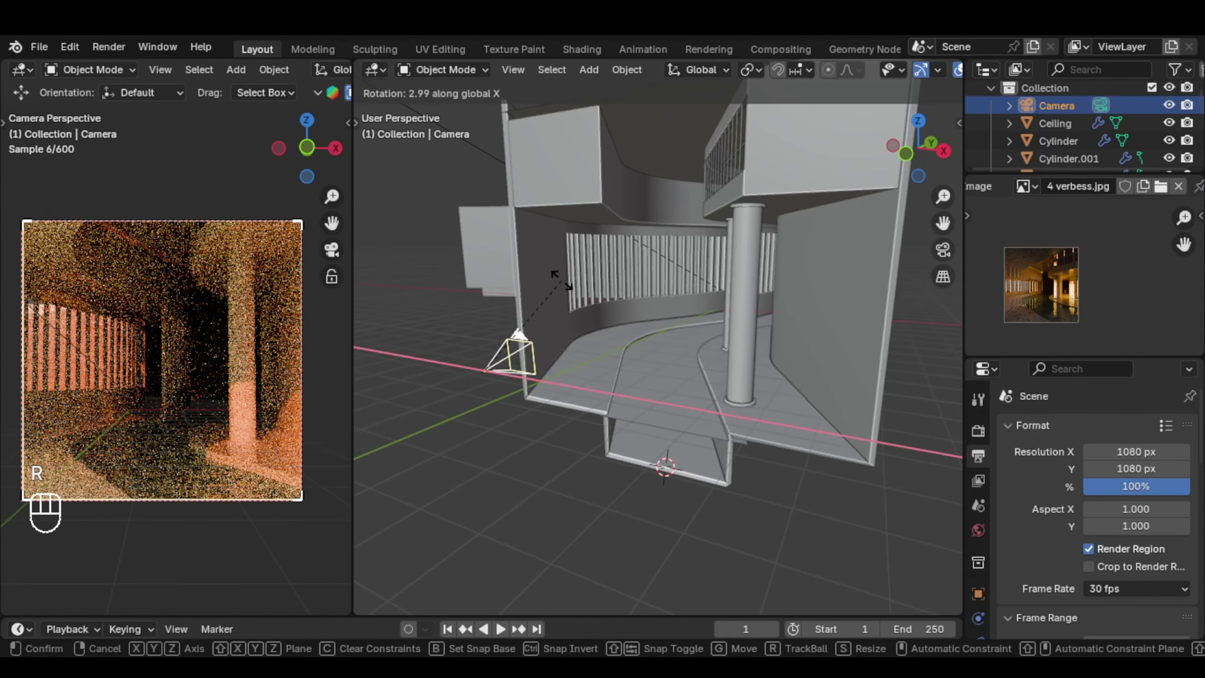
pyautogui.moveTo(561, 276)
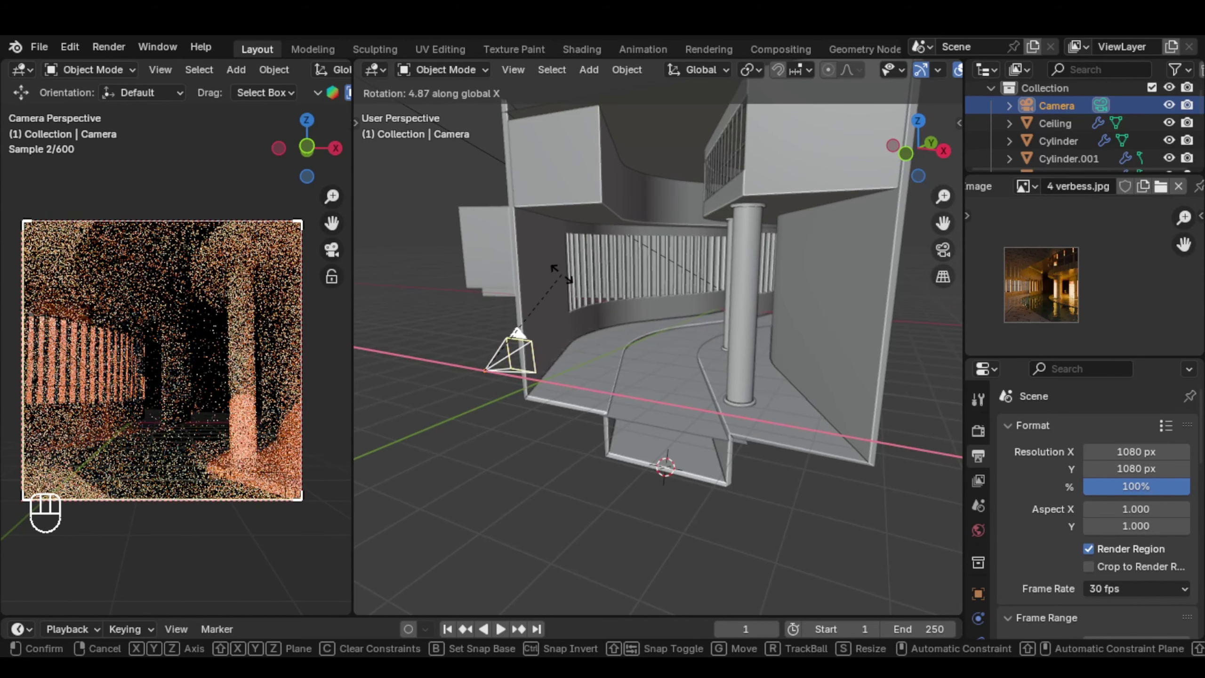
pyautogui.click(563, 273)
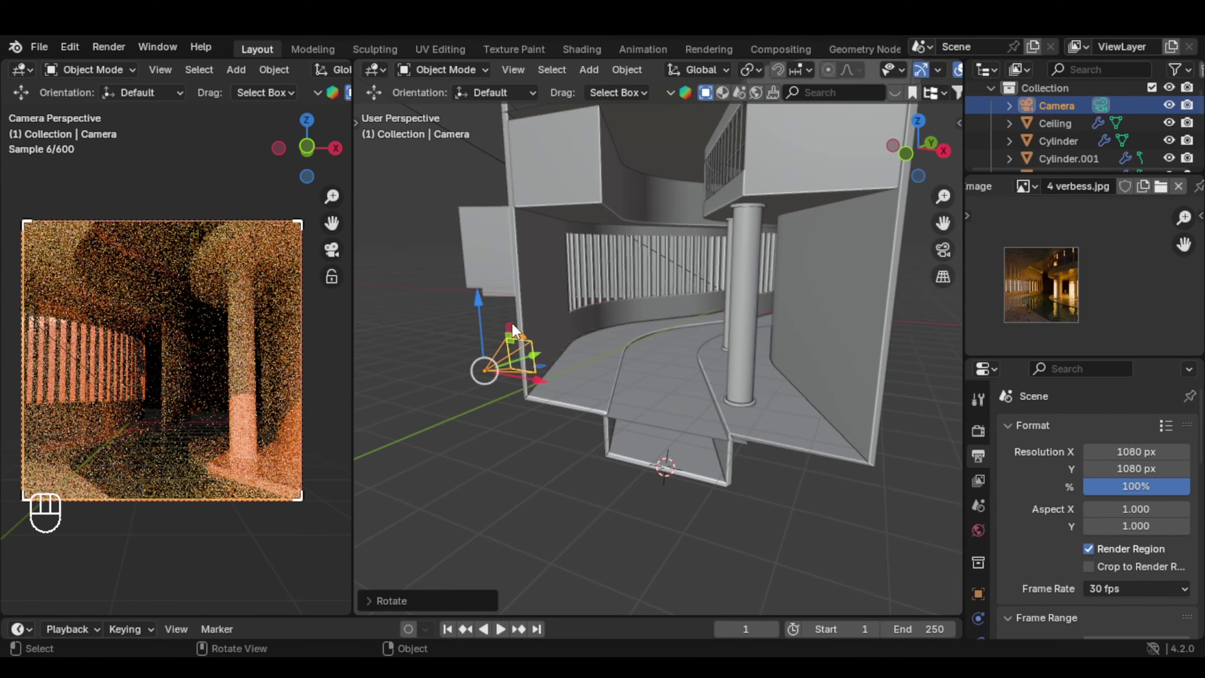
# Lower the upper floor object Plane.002 along the global Z axis to the top of the slatted wall
pyautogui.press('g')
pyautogui.press('z')
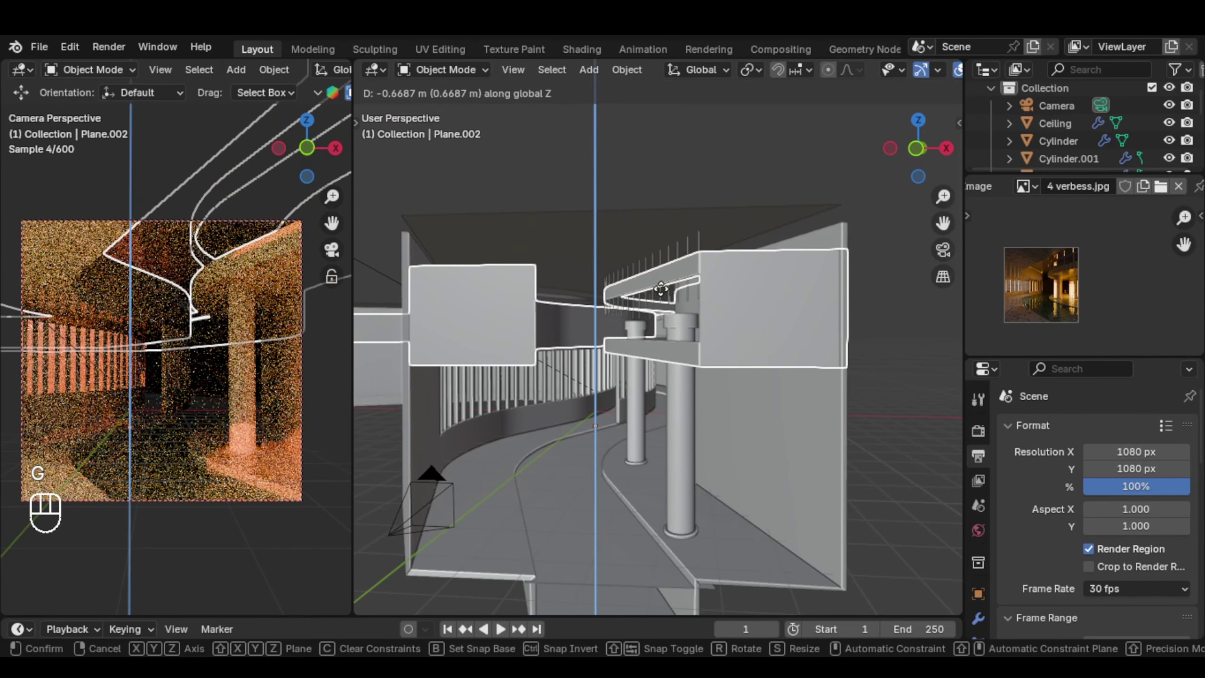
pyautogui.click(661, 277)
pyautogui.scroll(5, 605, 360)
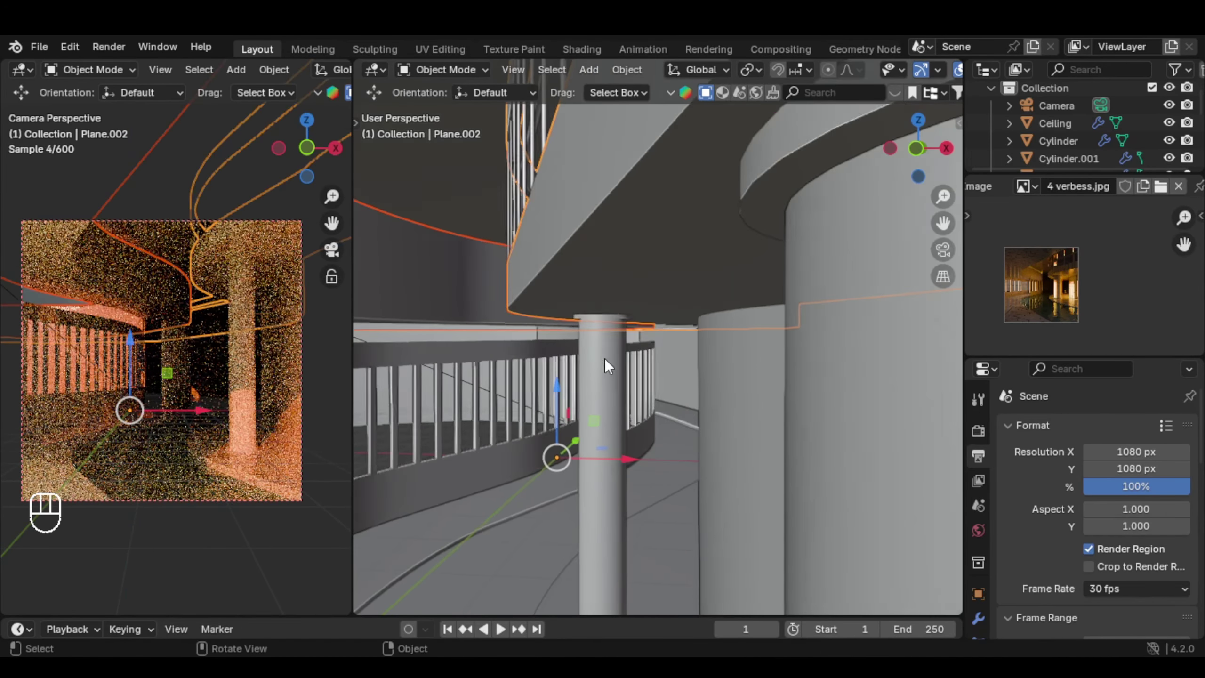
pyautogui.keyDown('shift'); pyautogui.moveTo(605, 361); pyautogui.dragTo(729, 289, button='middle'); pyautogui.keyUp('shift')
pyautogui.press('g')
pyautogui.press('z')
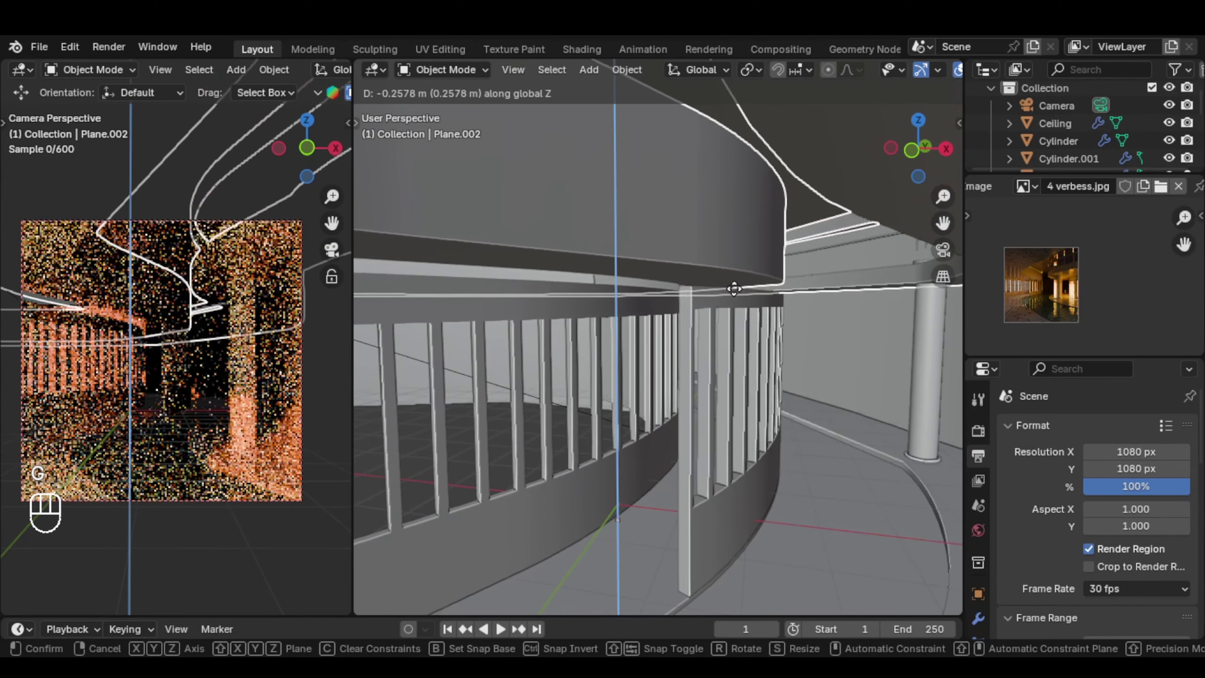
pyautogui.click(730, 300)
pyautogui.scroll(4, 737, 302)
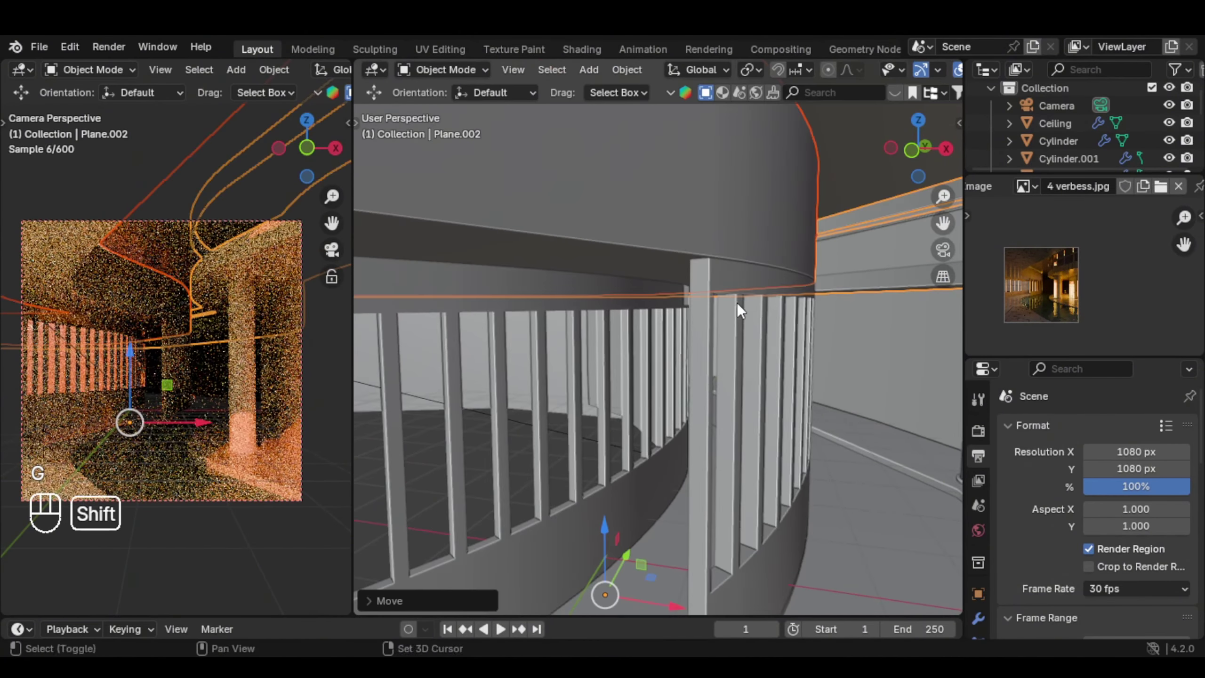
# Select all the round columns together and enter Edit Mode on them
pyautogui.moveTo(744, 272); pyautogui.dragTo(636, 318, button='middle')
pyautogui.scroll(5, 645, 351)
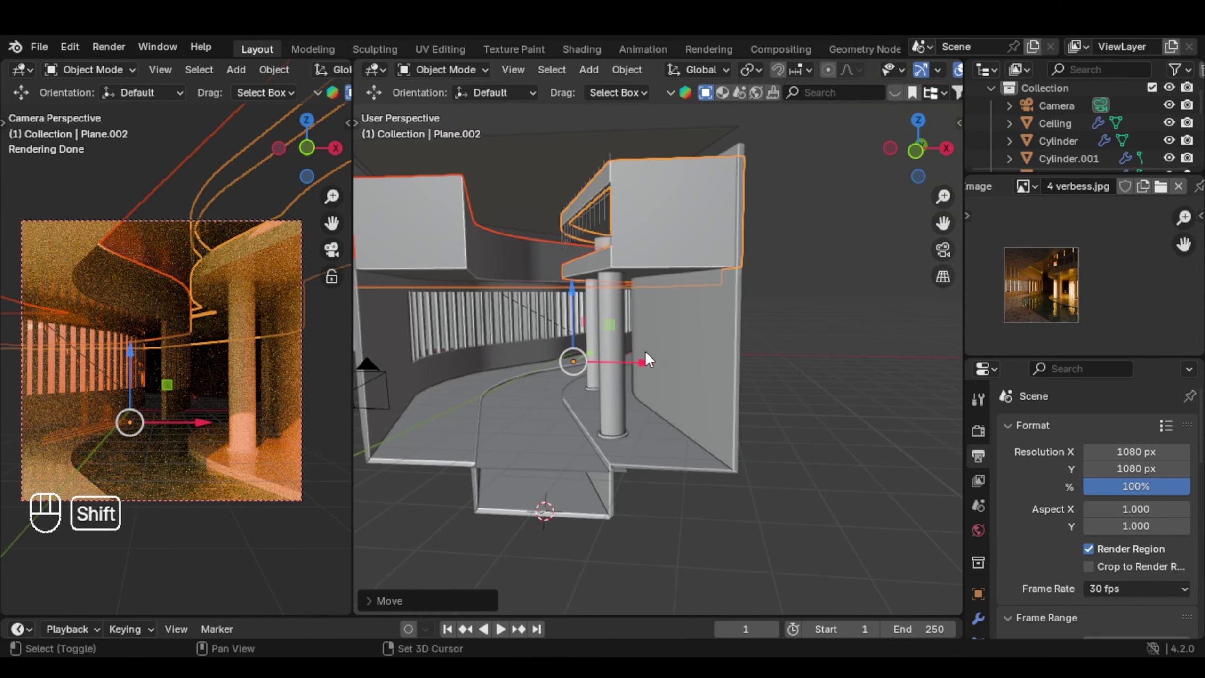
pyautogui.scroll(3, 730, 332)
pyautogui.click(710, 324)
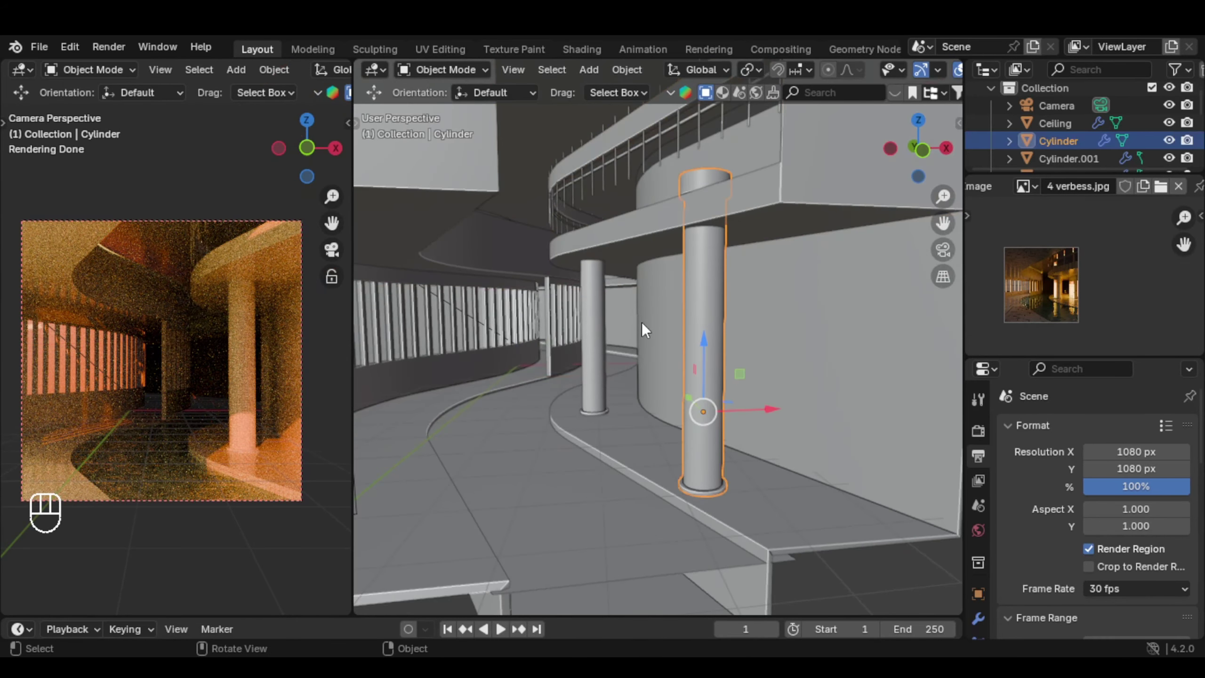
pyautogui.keyDown('shift'); pyautogui.click(590, 322); pyautogui.keyUp('shift')
pyautogui.keyDown('shift'); pyautogui.click(708, 343); pyautogui.keyUp('shift')
pyautogui.moveTo(707, 344)
pyautogui.mouseDown(button='middle')
pyautogui.moveTo(574, 318)
pyautogui.moveTo(691, 343)
pyautogui.mouseUp(button='middle')
pyautogui.scroll(5, 574, 318)
pyautogui.moveTo(612, 309)
pyautogui.keyDown('shift'); pyautogui.mouseDown(button='middle')
pyautogui.moveTo(678, 304)
pyautogui.moveTo(664, 288)
pyautogui.moveTo(628, 297)
pyautogui.mouseUp(button='middle'); pyautogui.keyUp('shift')
pyautogui.keyDown('shift'); pyautogui.click(677, 304); pyautogui.keyUp('shift')
pyautogui.keyDown('shift'); pyautogui.click(582, 288); pyautogui.keyUp('shift')
pyautogui.scroll(-7, 553, 326)
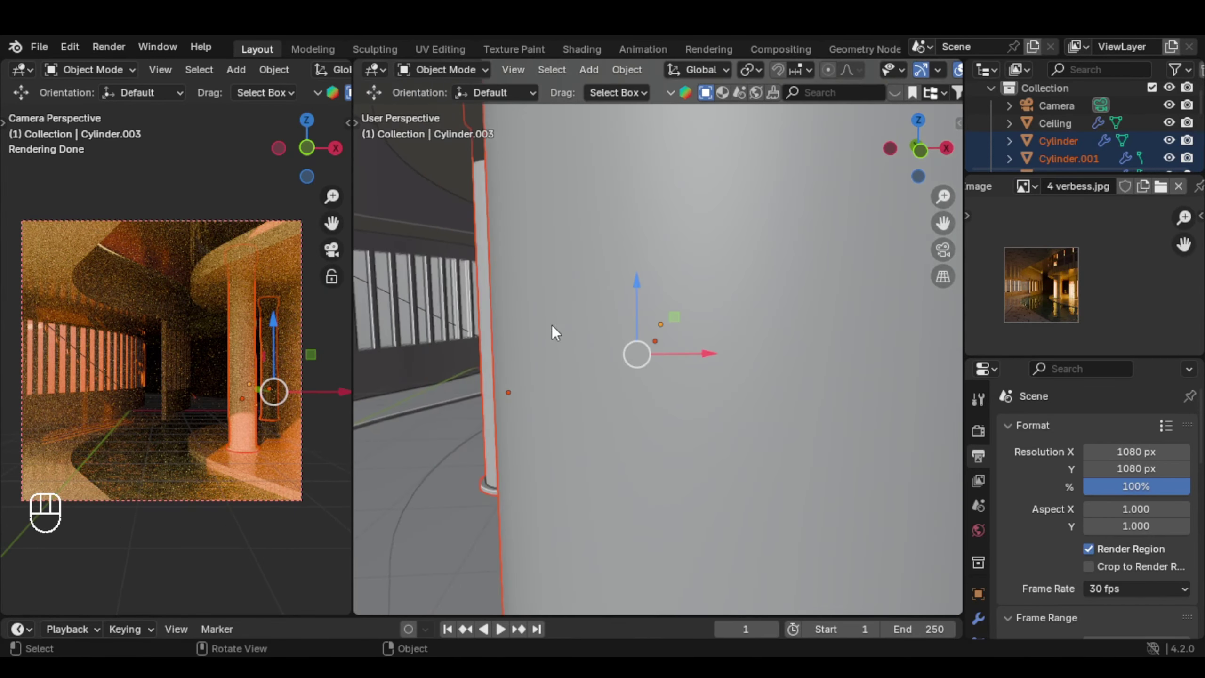
pyautogui.press('Tab')
pyautogui.scroll(8, 594, 330)
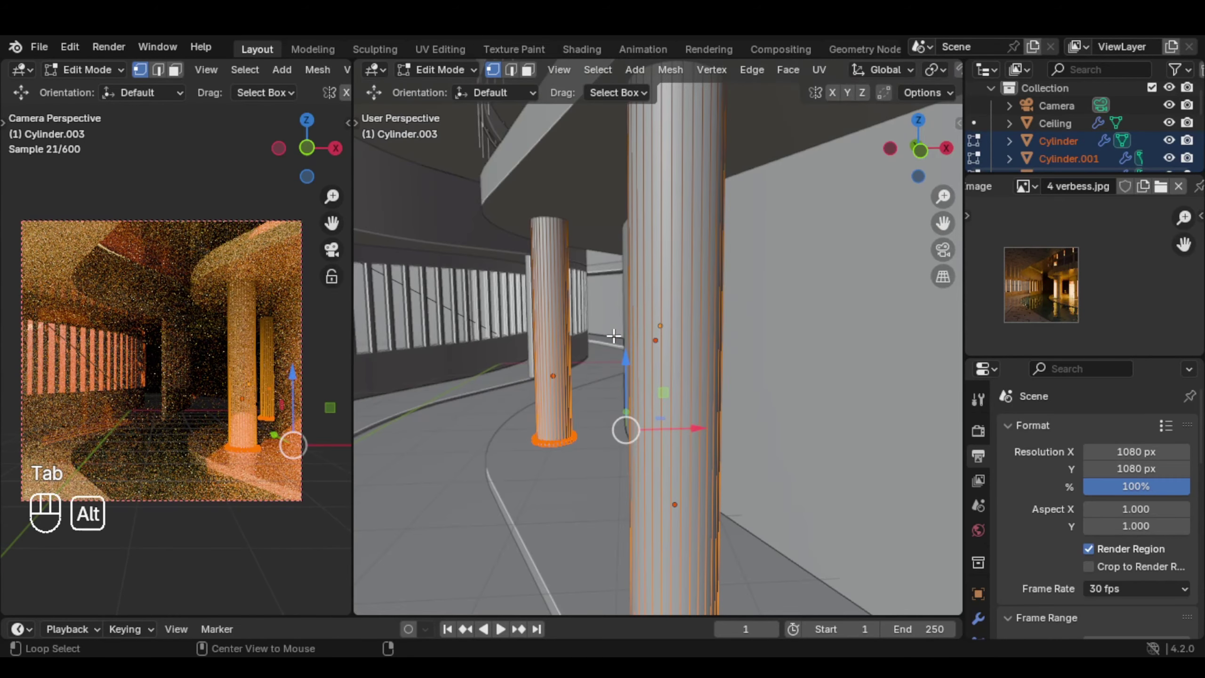
# Shorten the columns by moving their top vertices down along Z, working in X-ray from the front view
pyautogui.hotkey('alt', 'z')
pyautogui.moveTo(613, 336); pyautogui.dragTo(754, 415, button='middle')
pyautogui.press('KP_1')
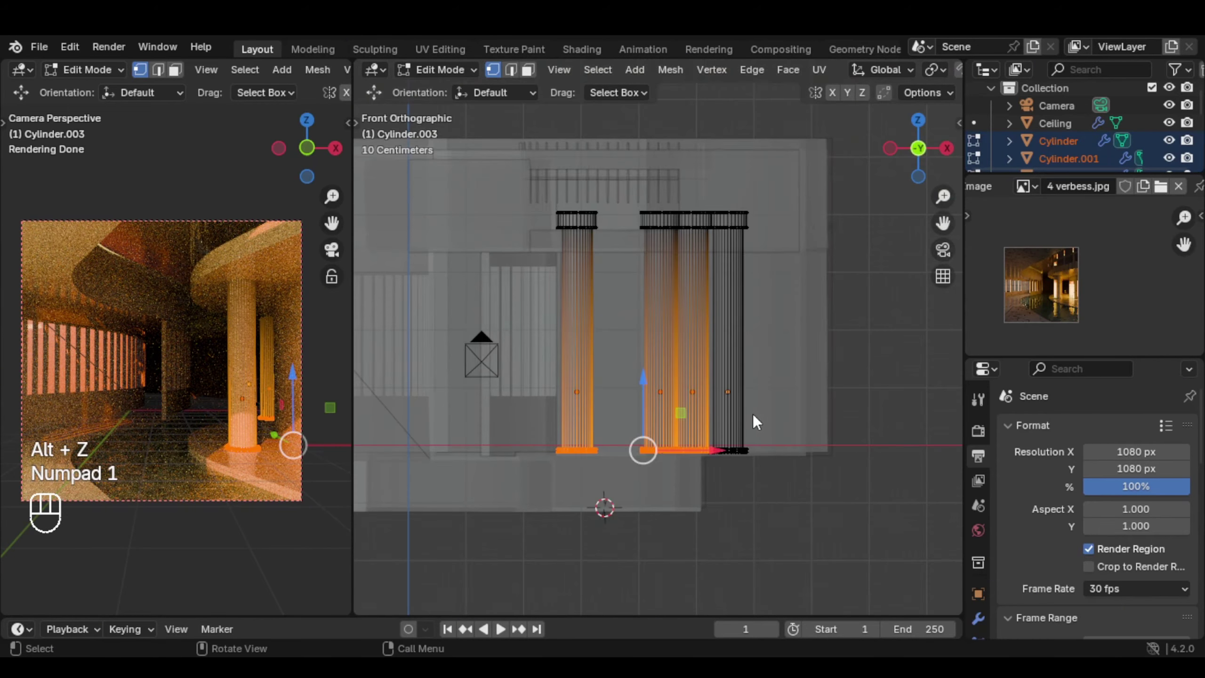
pyautogui.click(531, 193)
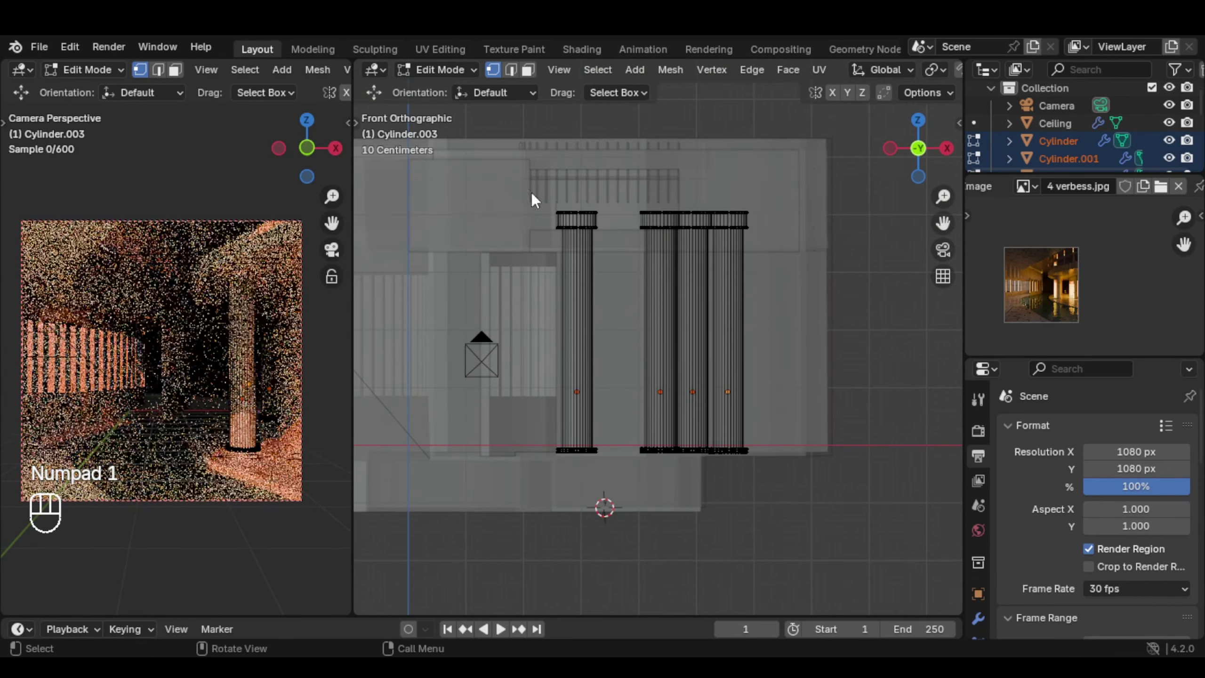
pyautogui.moveTo(479, 151)
pyautogui.mouseDown()
pyautogui.moveTo(701, 257)
pyautogui.moveTo(844, 280)
pyautogui.mouseUp()
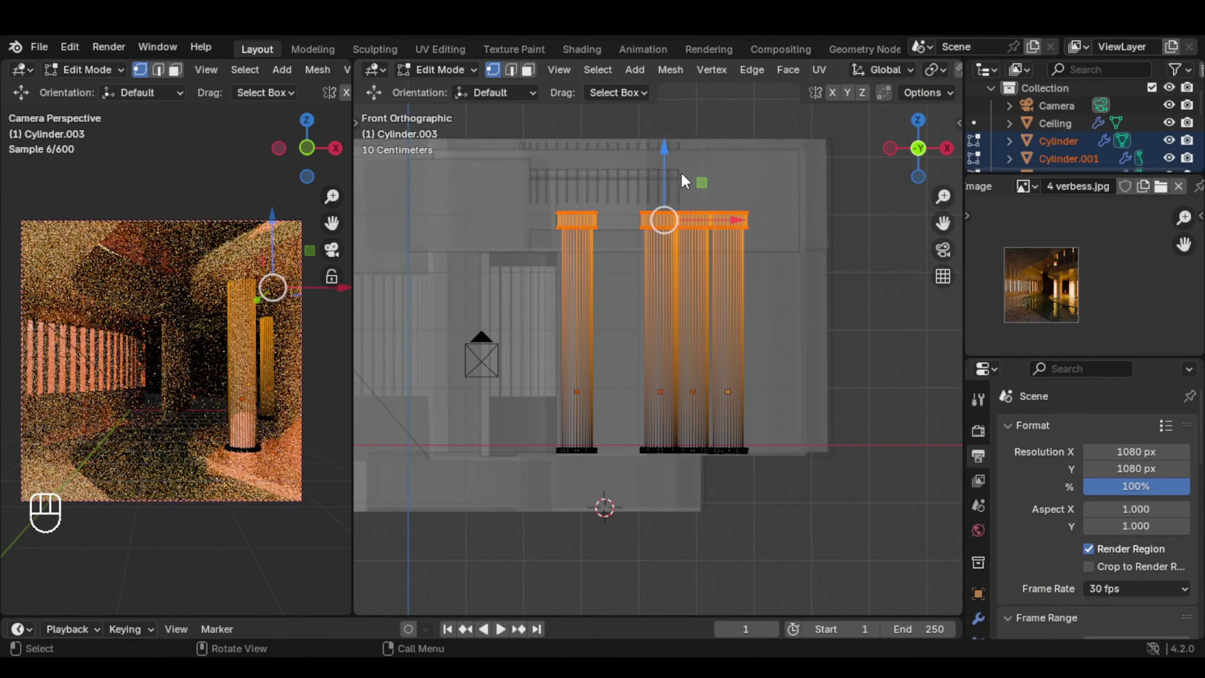
pyautogui.moveTo(665, 161); pyautogui.dragTo(670, 203)
# Lower the Ceiling object along the global Z axis toward the upper floor
pyautogui.moveTo(658, 280); pyautogui.dragTo(633, 258, button='middle')
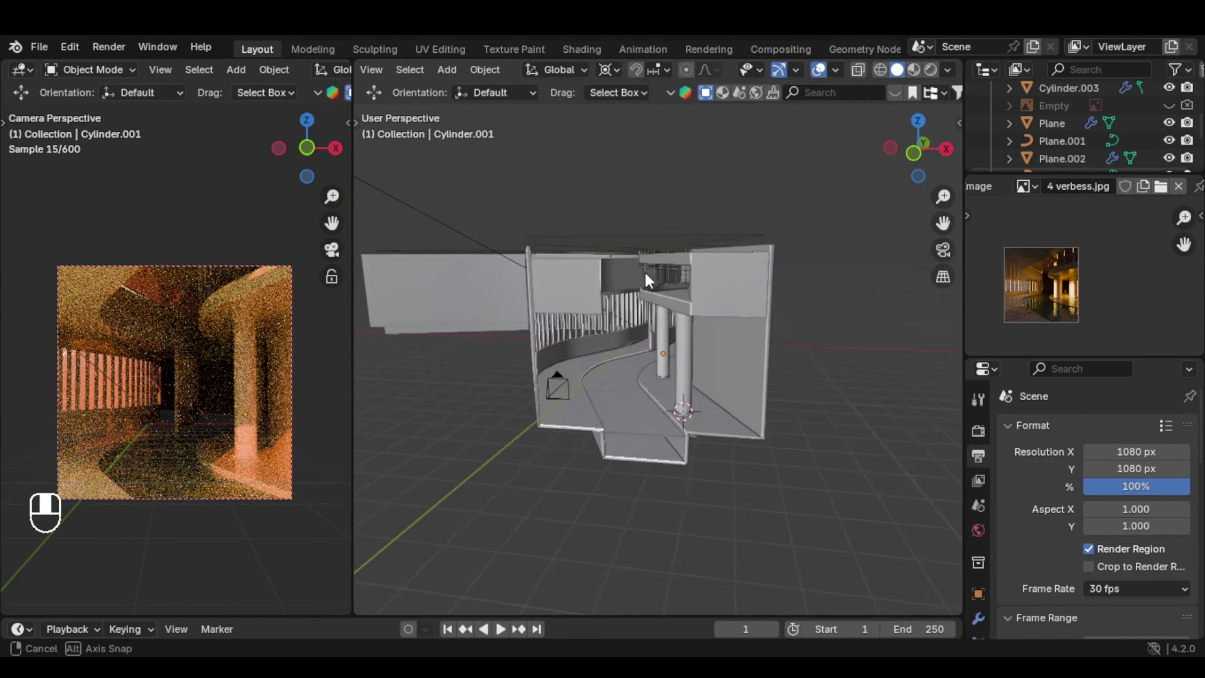
pyautogui.scroll(3, 633, 258)
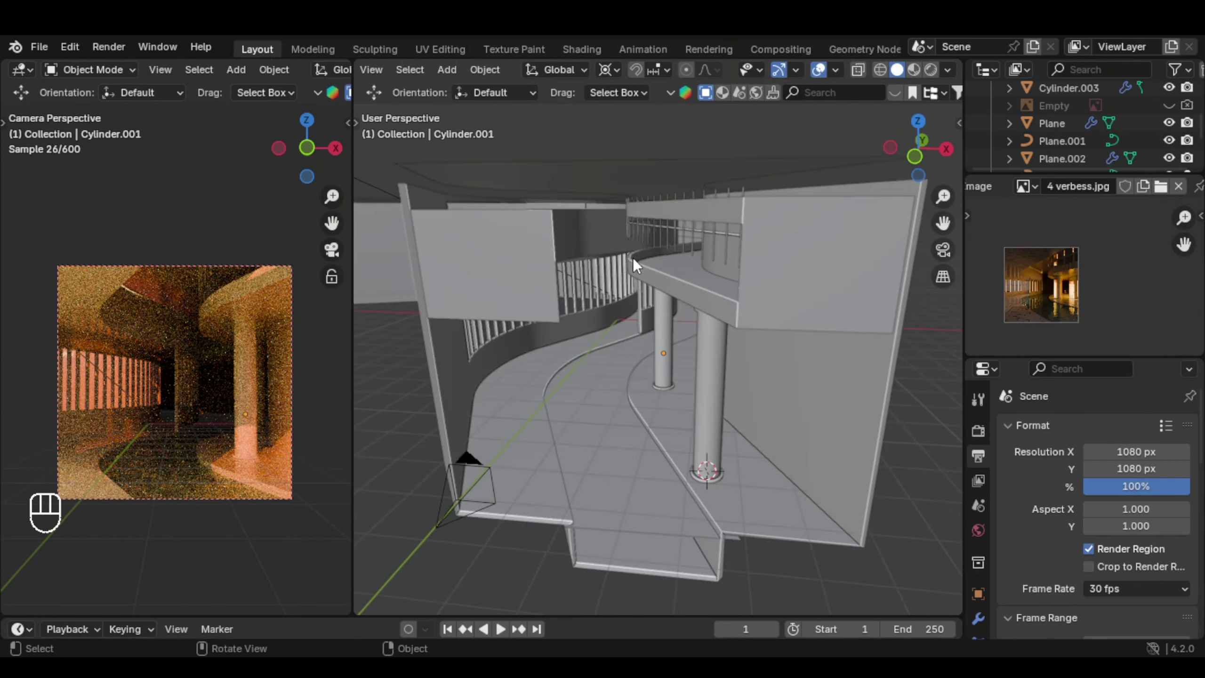
pyautogui.click(608, 177)
pyautogui.moveTo(608, 177); pyautogui.dragTo(606, 220, button='middle')
pyautogui.press('g')
pyautogui.press('z')
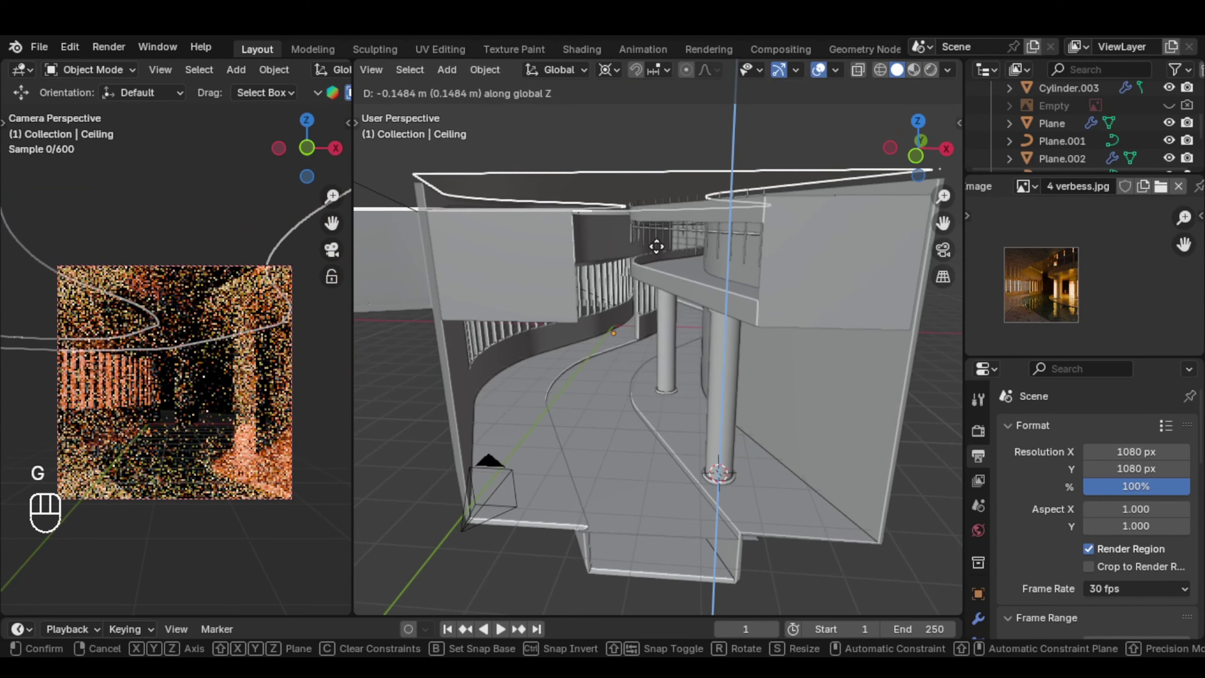
pyautogui.keyDown('shift'); pyautogui.moveTo(654, 257); pyautogui.dragTo(597, 254, button='middle'); pyautogui.keyUp('shift')
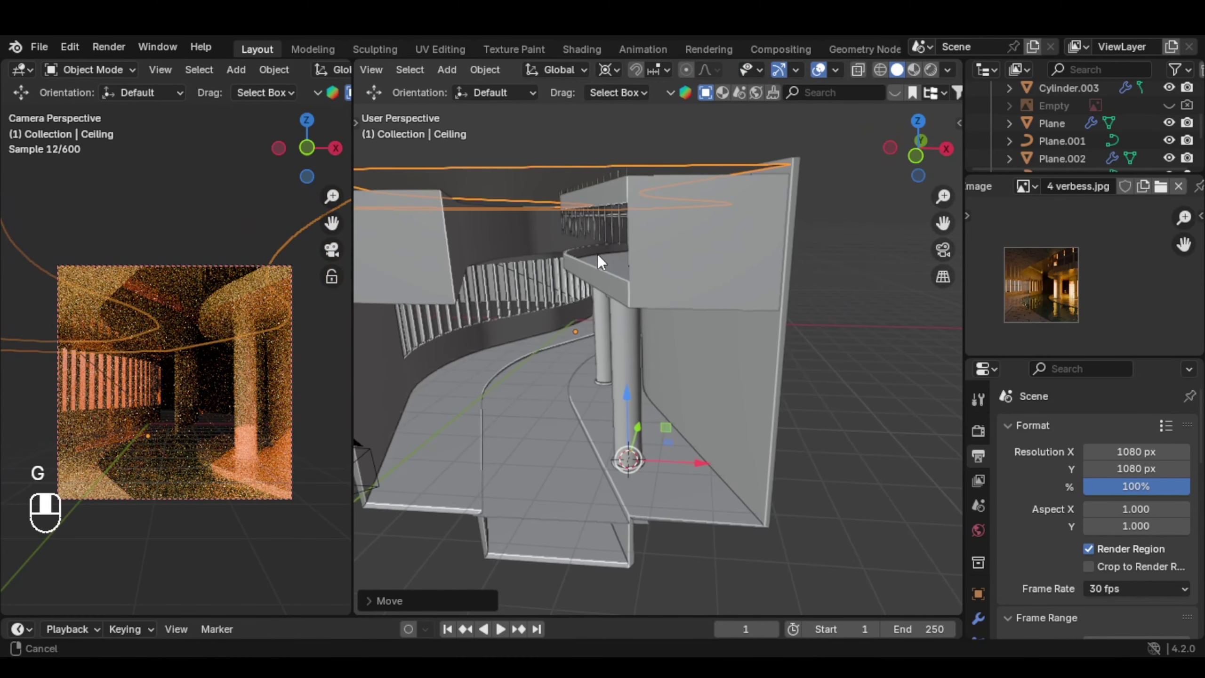
# Select the camera and set its focal length to 30 mm
pyautogui.click(812, 383)
pyautogui.keyDown('shift'); pyautogui.moveTo(667, 364); pyautogui.dragTo(627, 370, button='middle'); pyautogui.keyUp('shift')
pyautogui.click(657, 377)
pyautogui.scroll(-3, 1091, 515)
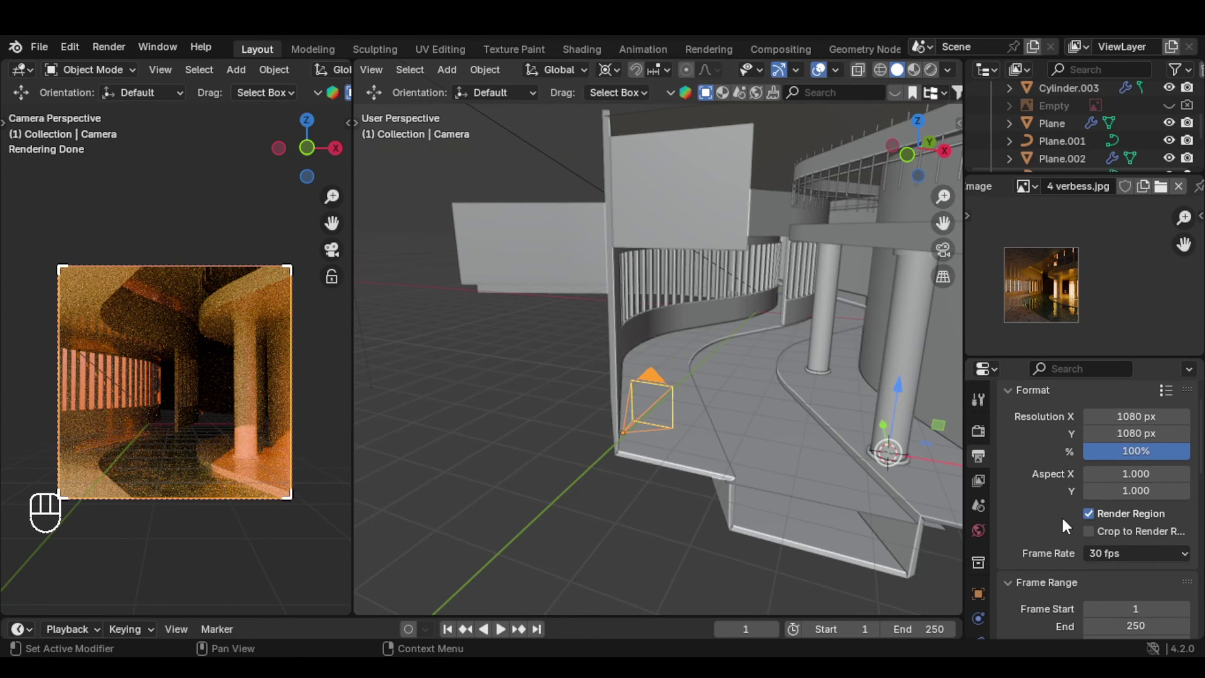
pyautogui.scroll(3, 1044, 560)
pyautogui.scroll(-3, 978, 594)
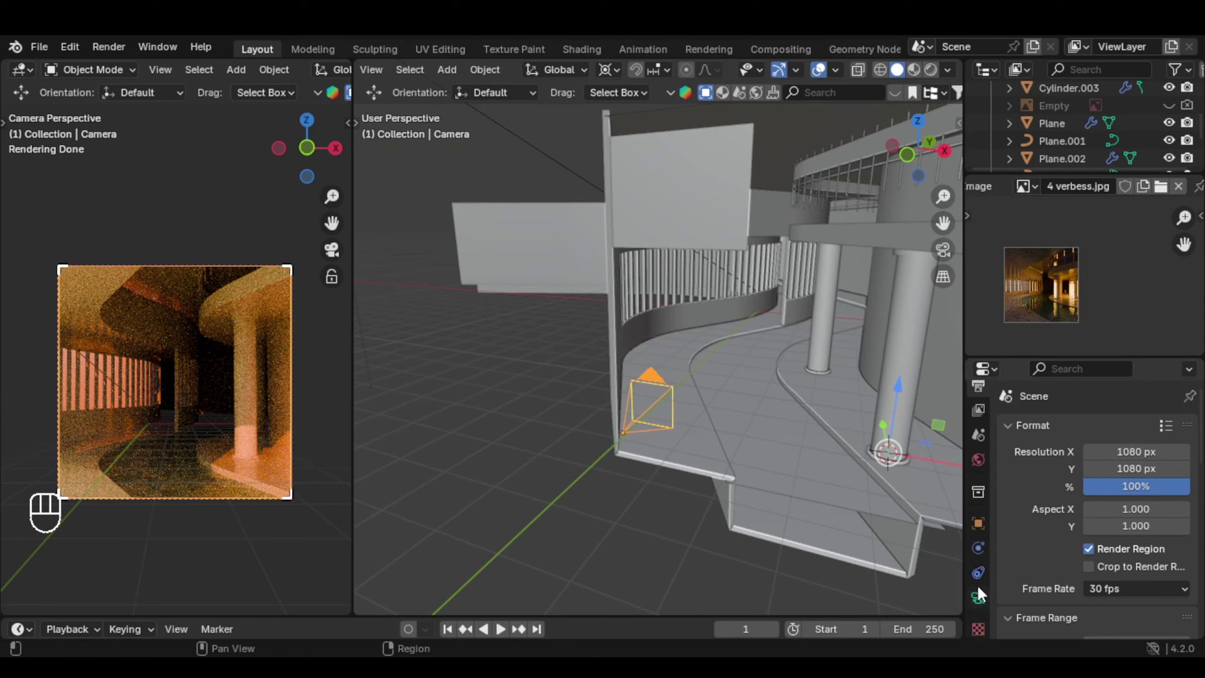
pyautogui.click(978, 597)
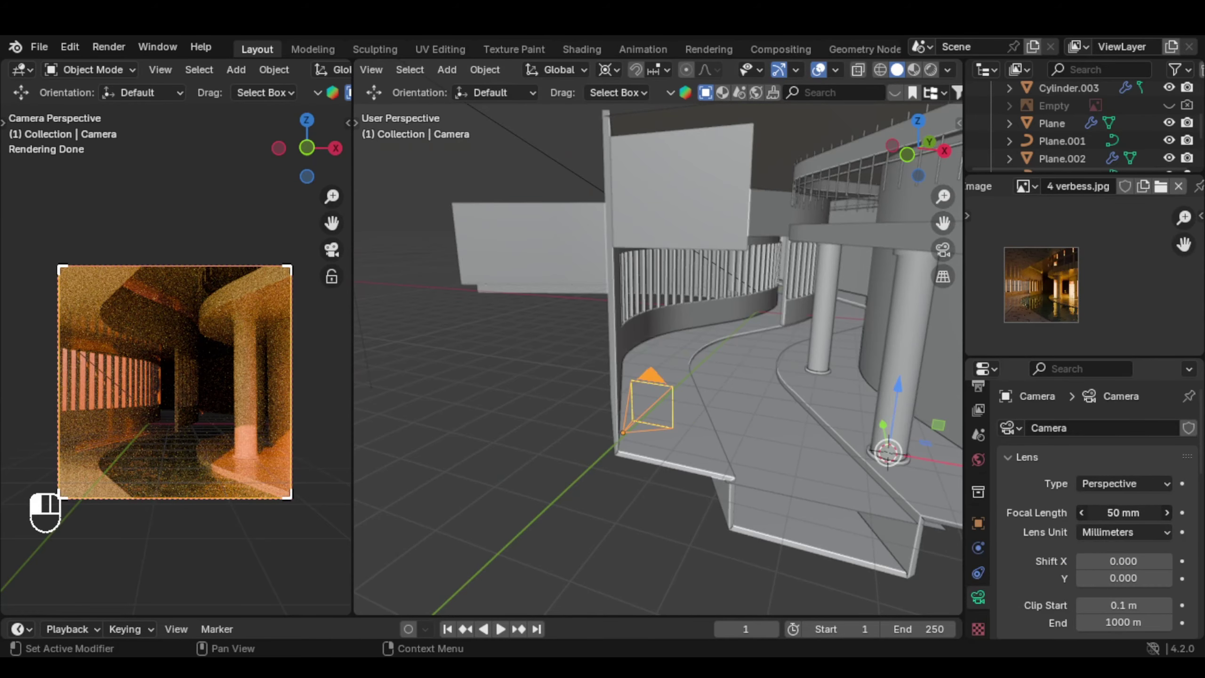
pyautogui.moveTo(1123, 513); pyautogui.dragTo(1061, 512)
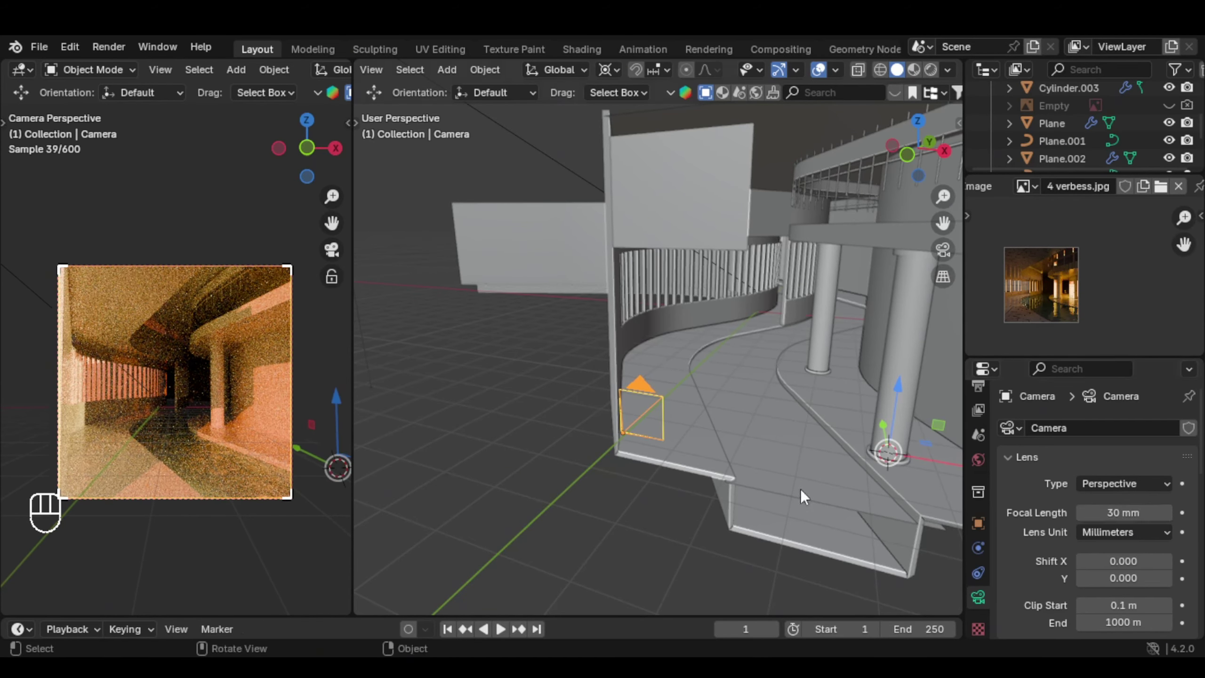
# Select the water surface Plane.005, enlarge the timeline area and switch it to the Shader Editor to show its material nodes
pyautogui.moveTo(720, 459); pyautogui.dragTo(729, 425, button='middle')
pyautogui.click(787, 443)
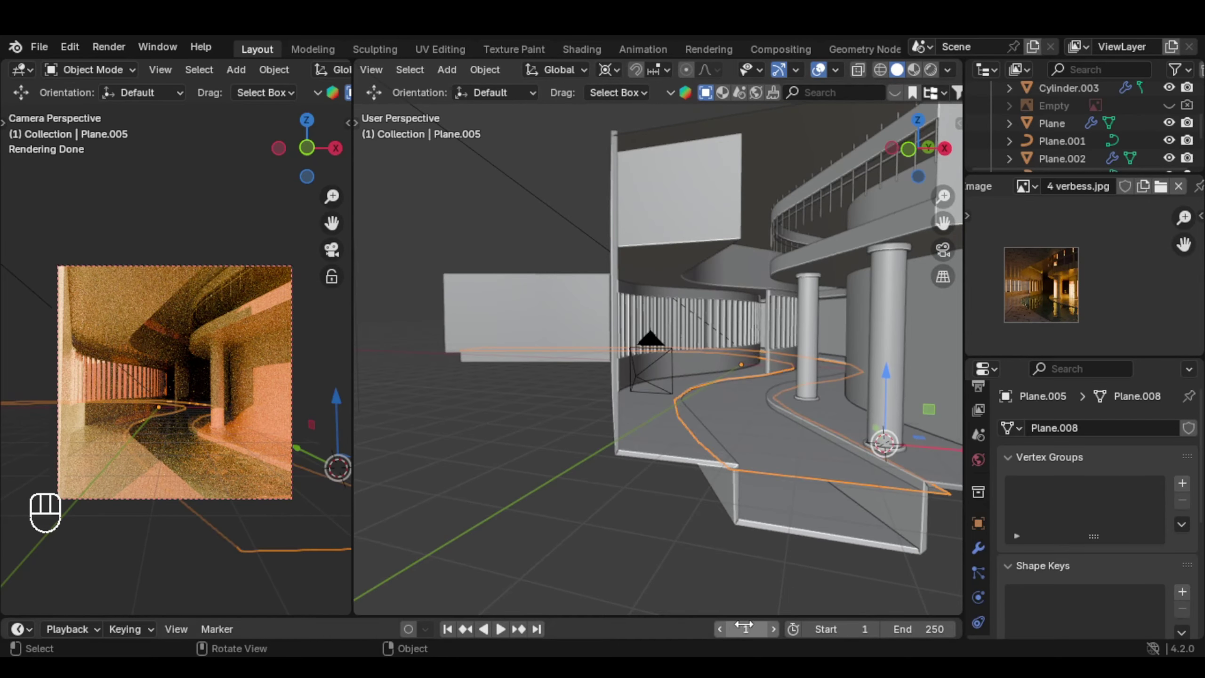
pyautogui.moveTo(741, 616); pyautogui.dragTo(744, 499)
pyautogui.click(18, 511)
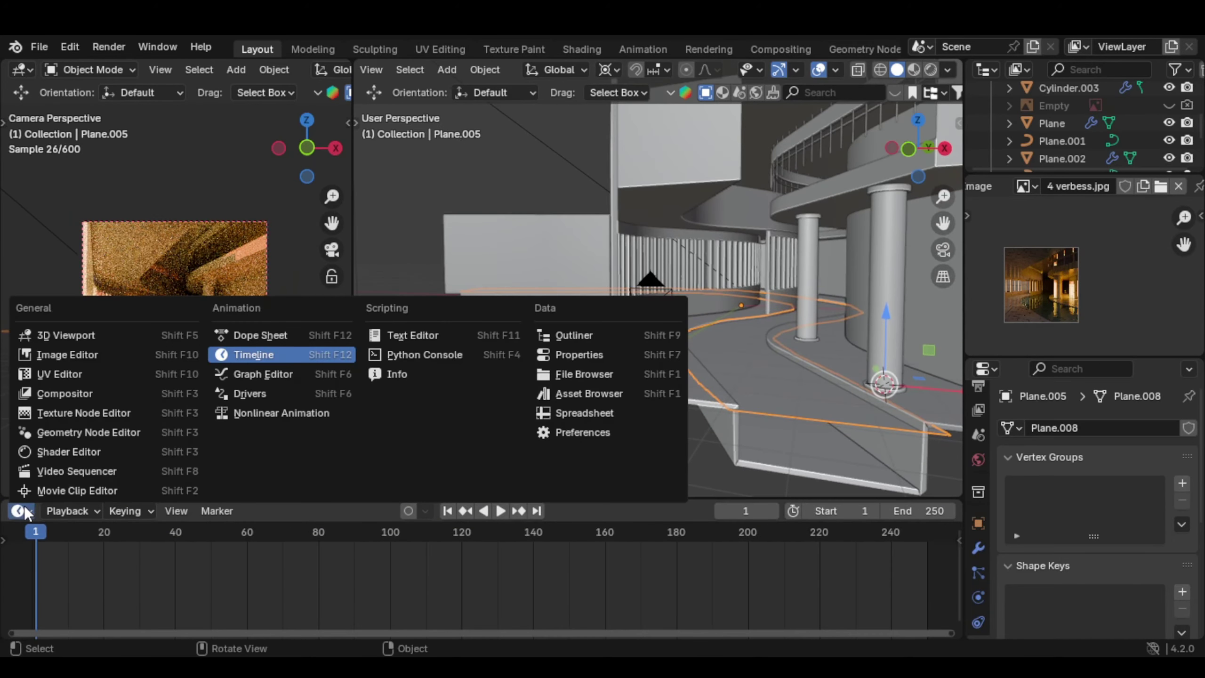
pyautogui.click(110, 452)
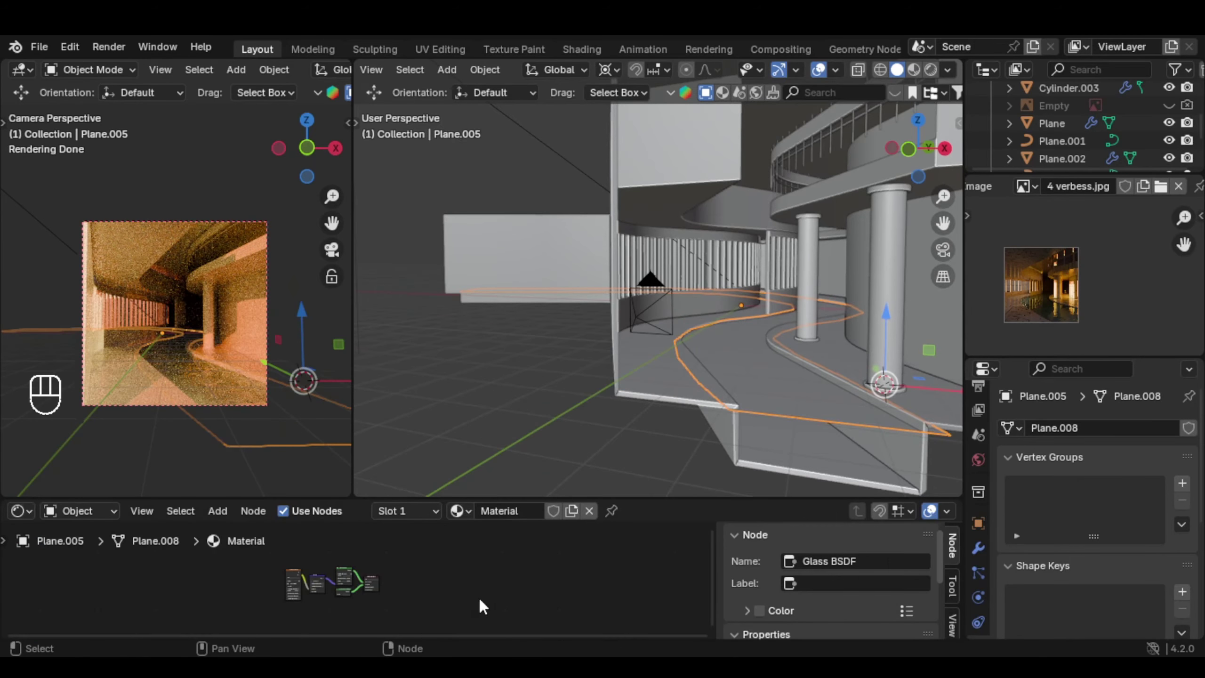
pyautogui.scroll(10, 546, 576)
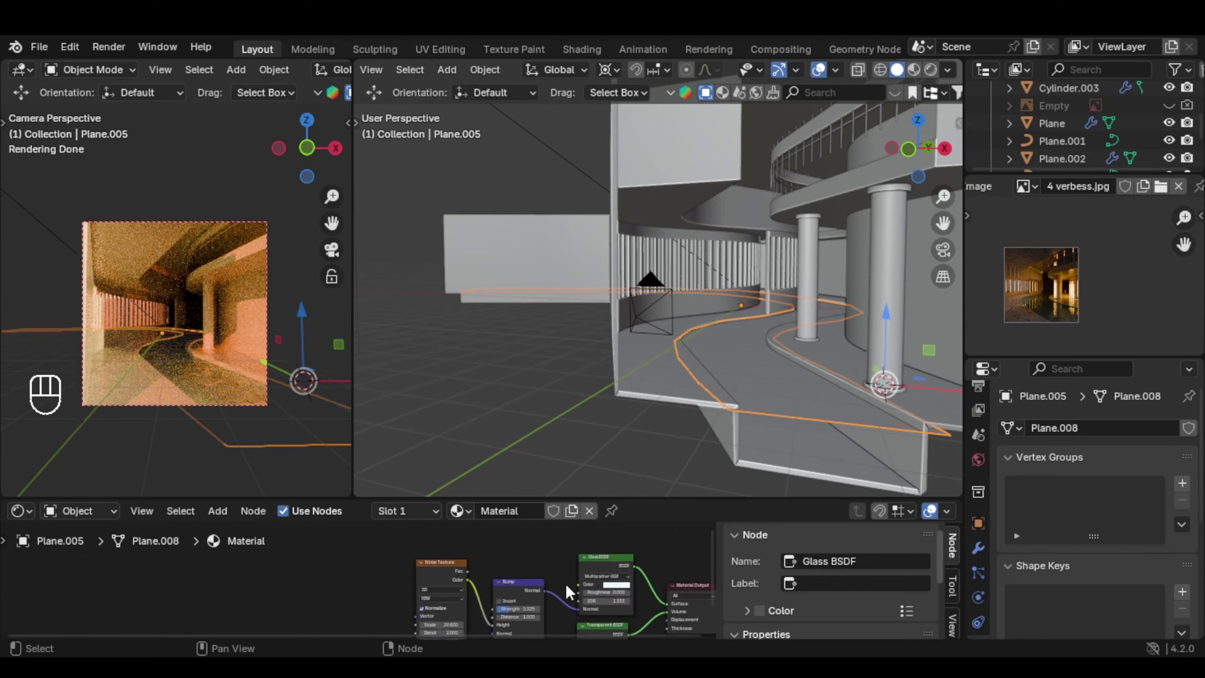
# Set the saturation of the water's Glass BSDF colour to 0.337 using HSV values
pyautogui.moveTo(550, 565); pyautogui.dragTo(479, 593, button='middle')
pyautogui.click(535, 571)
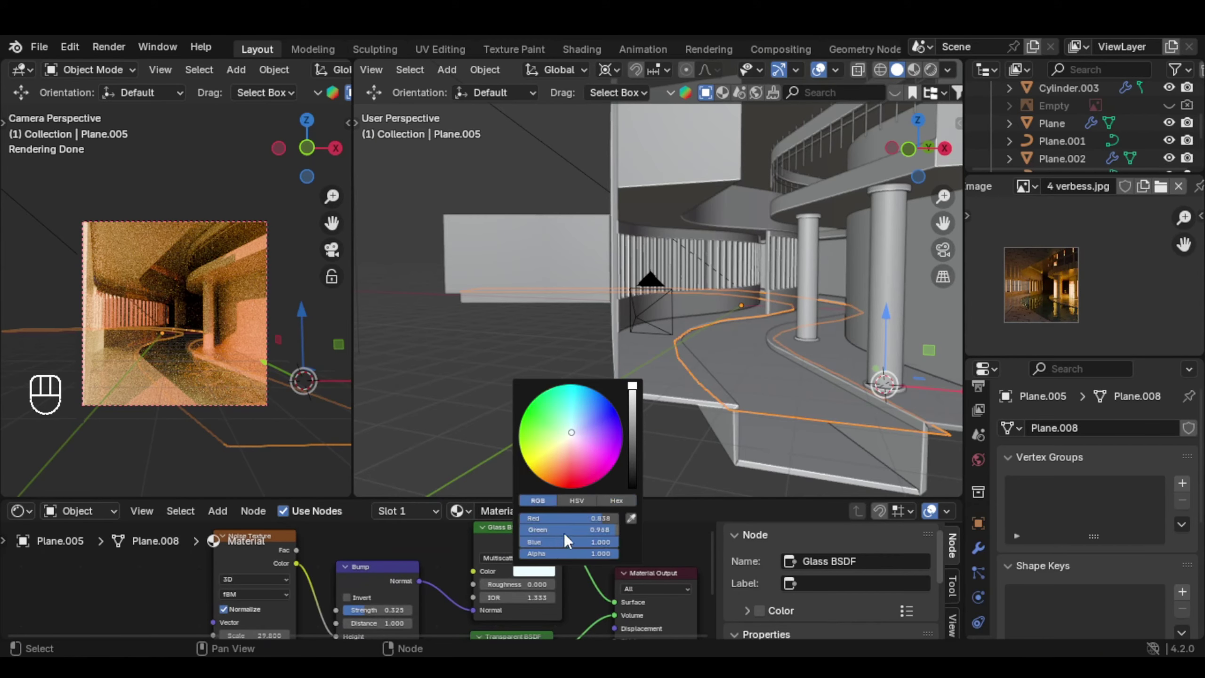
pyautogui.moveTo(567, 529); pyautogui.dragTo(583, 529)
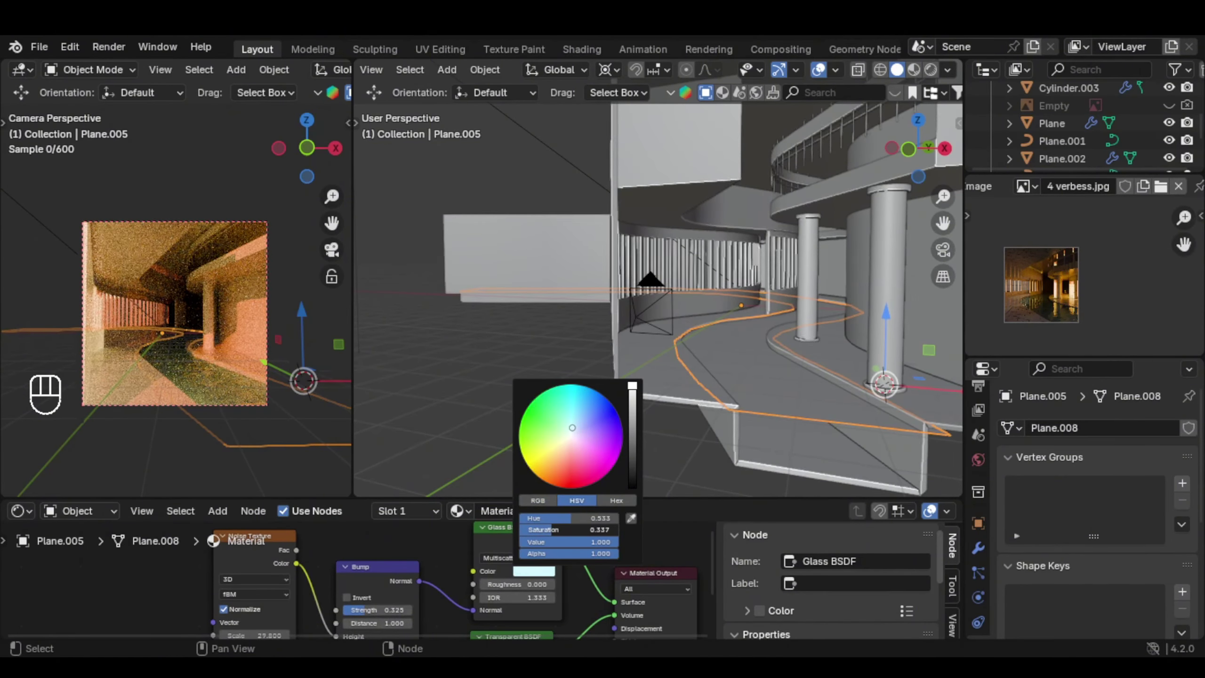
# Set the water material's Noise Texture scale to 30.3 and its Bump strength to 0.558
pyautogui.moveTo(493, 596); pyautogui.dragTo(569, 550, button='middle')
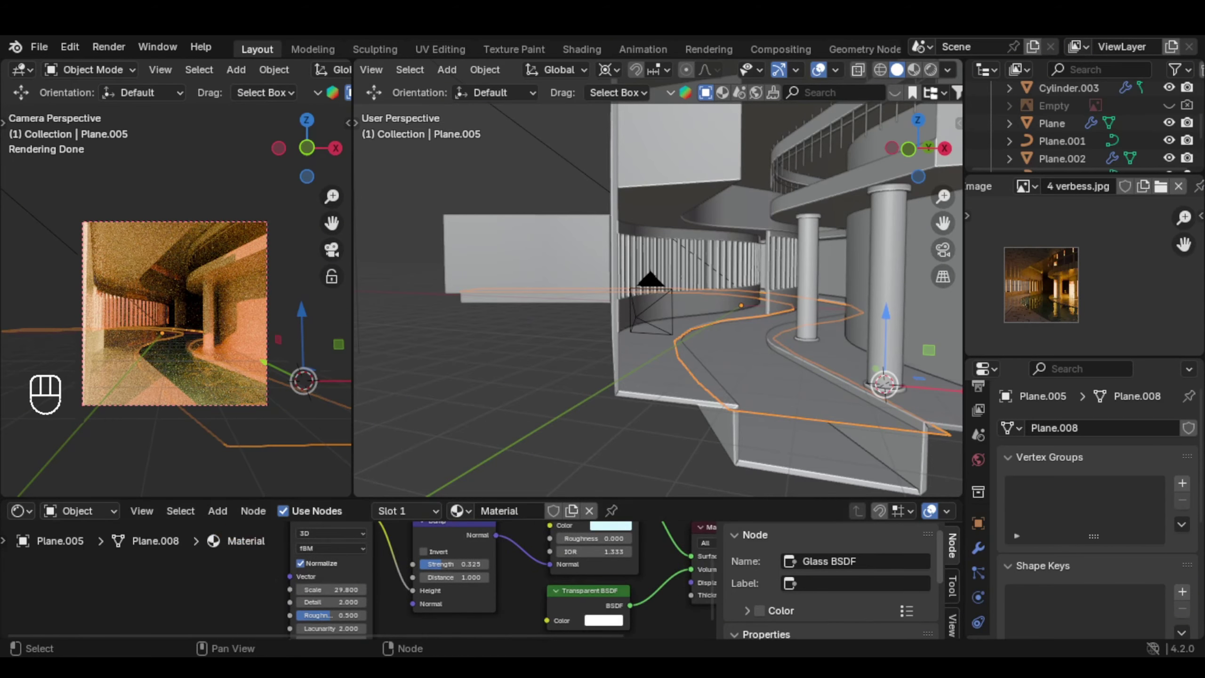
pyautogui.moveTo(330, 589); pyautogui.dragTo(298, 608, button='middle')
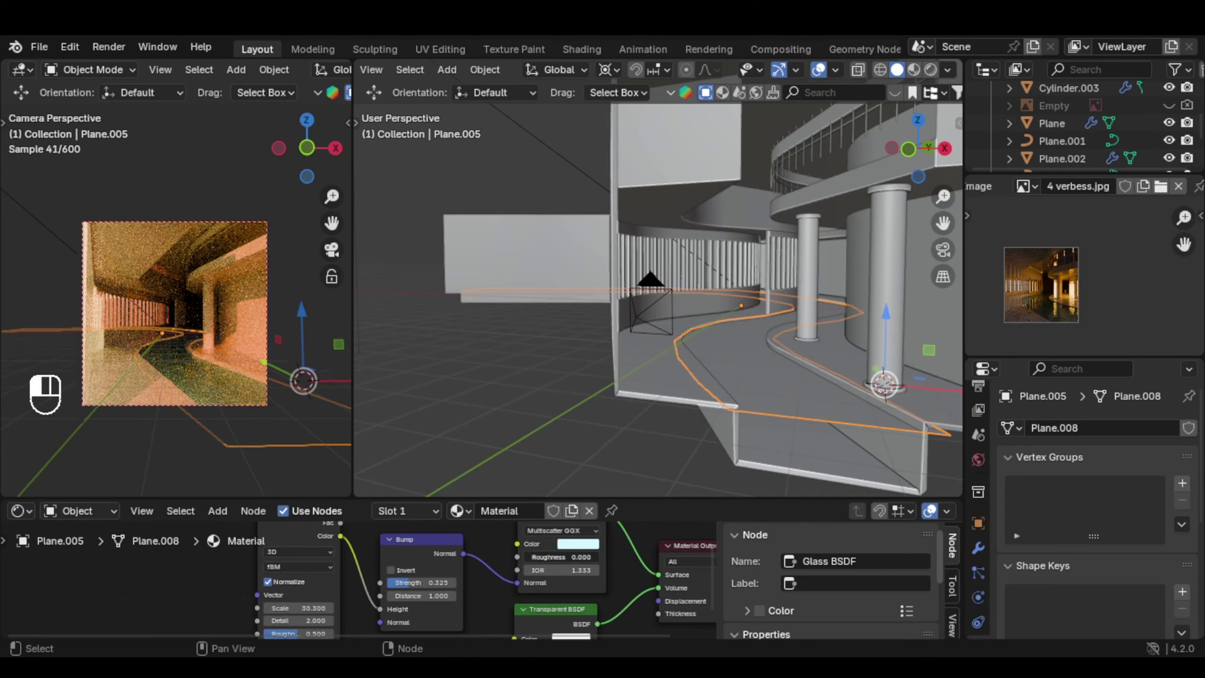
pyautogui.press('Return')
pyautogui.moveTo(420, 582); pyautogui.dragTo(439, 582)
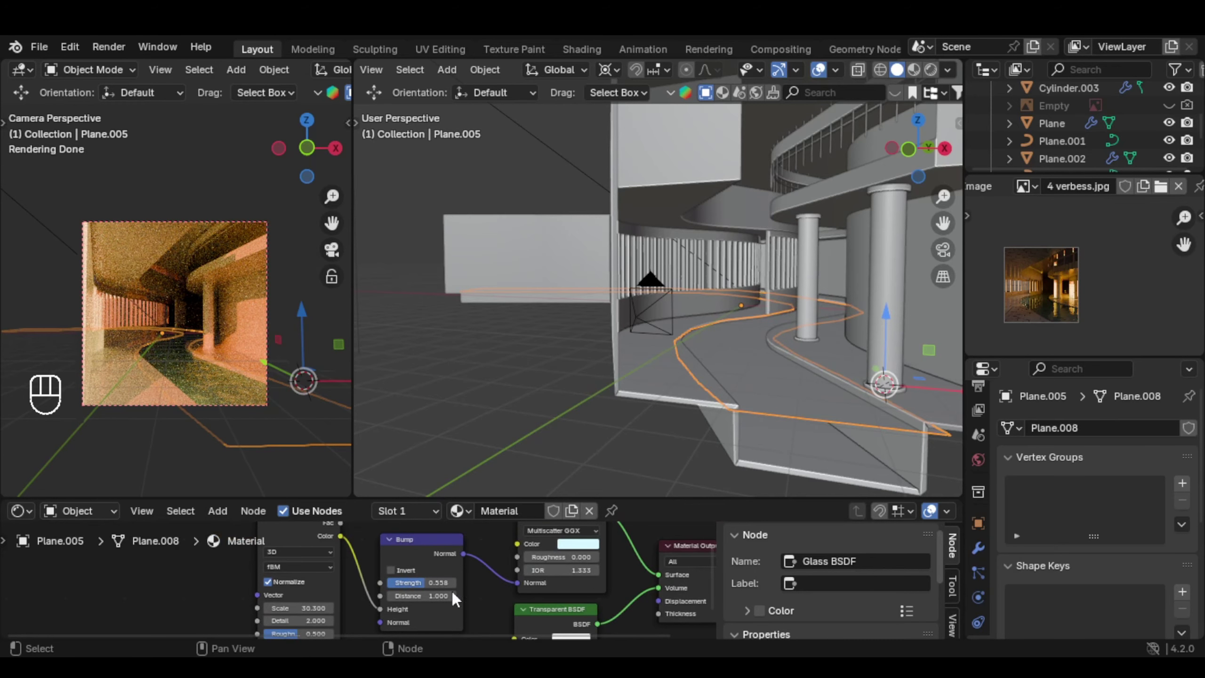
# Shift the Glass BSDF colour to a light blue with hue 0.592 and saturation 0.392
pyautogui.click(579, 545)
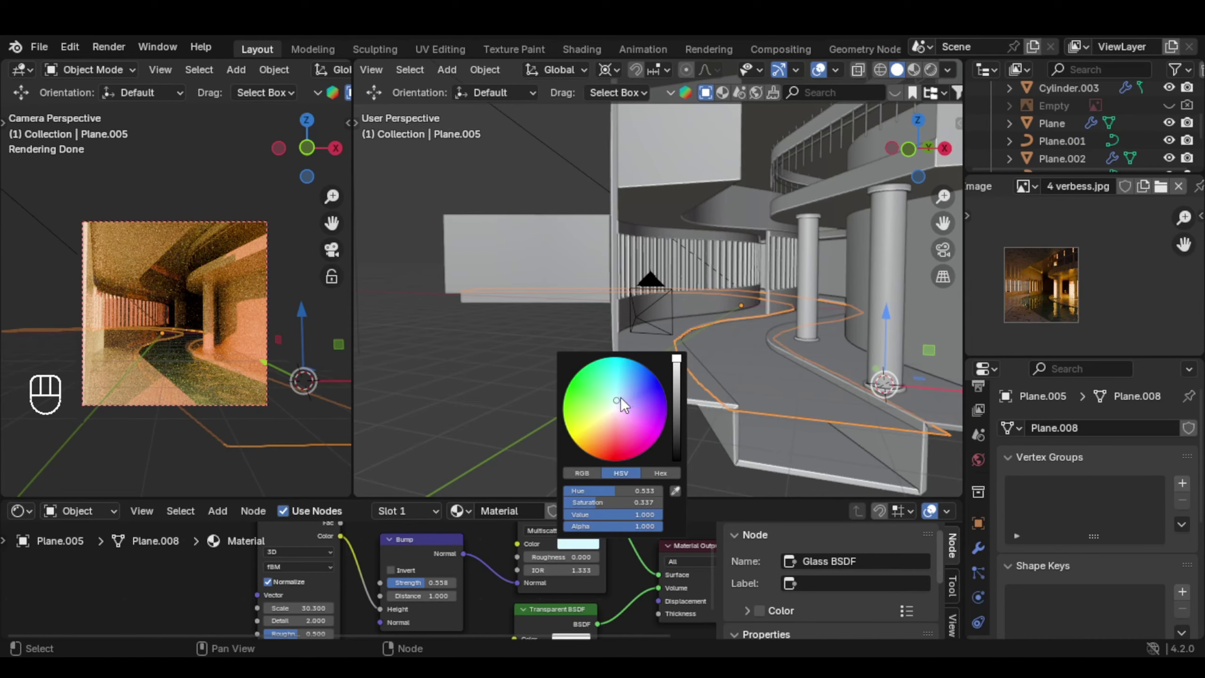
pyautogui.moveTo(619, 399); pyautogui.dragTo(620, 399)
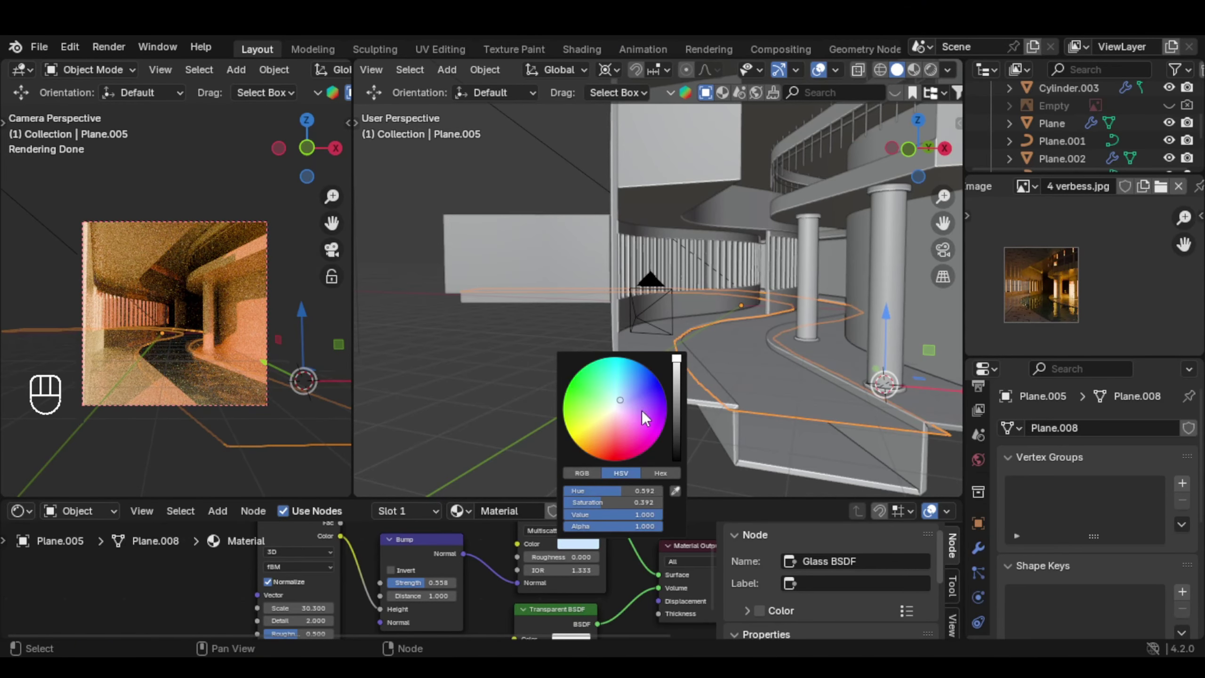
# Hide the overlays in the rendered camera viewport
pyautogui.moveTo(269, 71); pyautogui.dragTo(22, 112, button='middle')
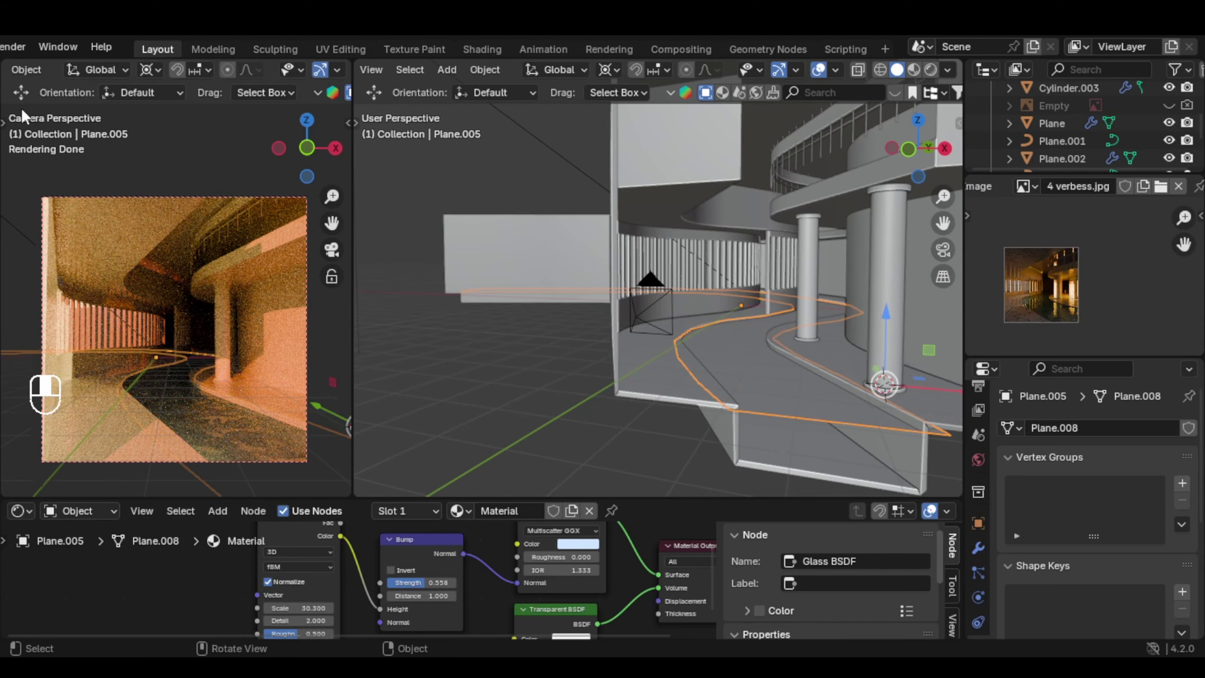
pyautogui.scroll(-3, 247, 71)
pyautogui.click(284, 70)
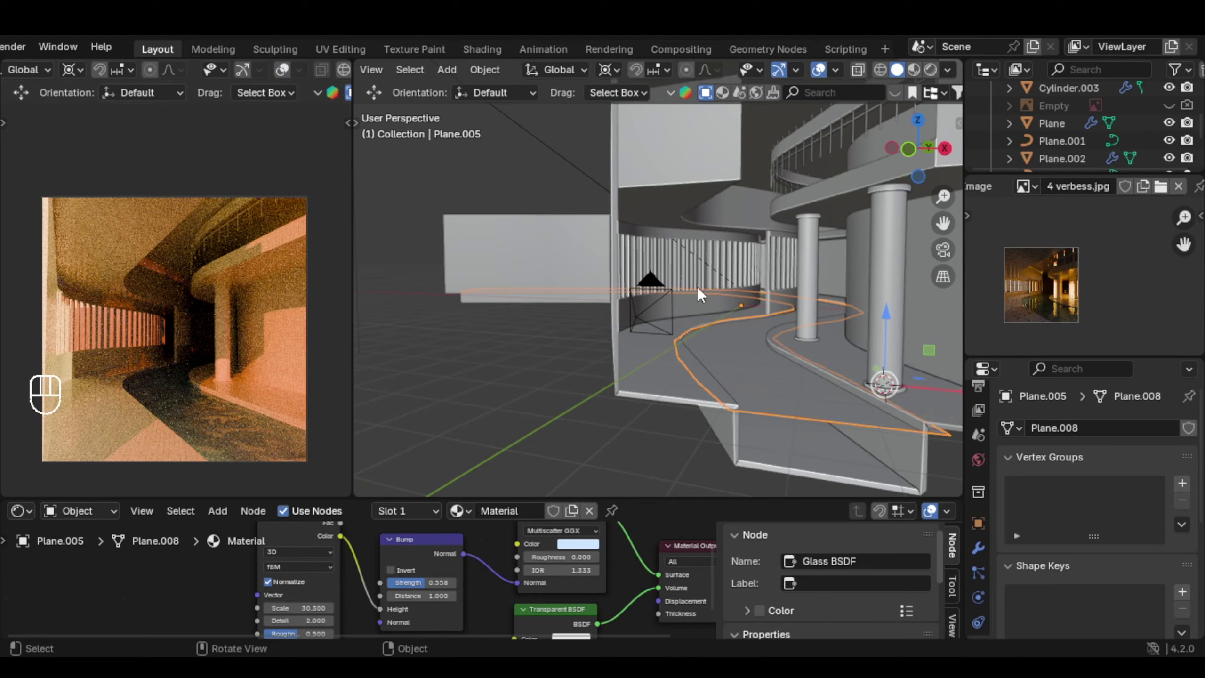
# Select the Sun light outside the building and show the 3D viewport's tool shelf
pyautogui.moveTo(699, 291); pyautogui.dragTo(675, 315, button='middle')
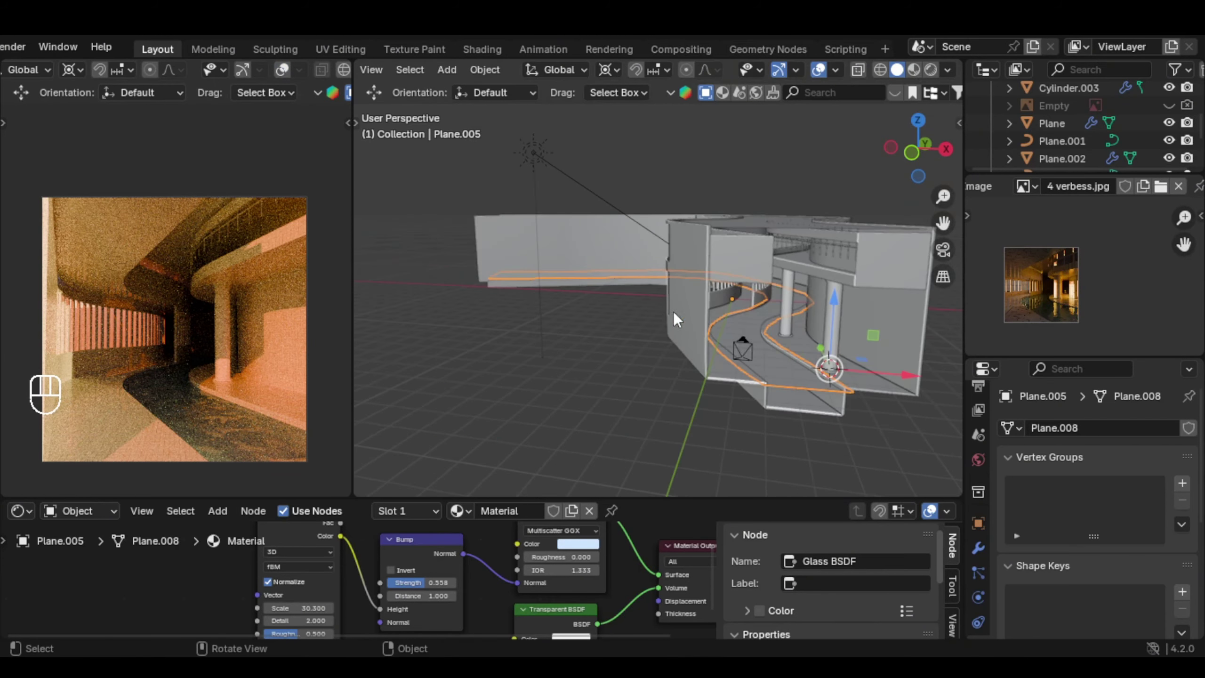
pyautogui.click(545, 153)
pyautogui.moveTo(667, 196); pyautogui.dragTo(590, 179, button='middle')
pyautogui.press('t')
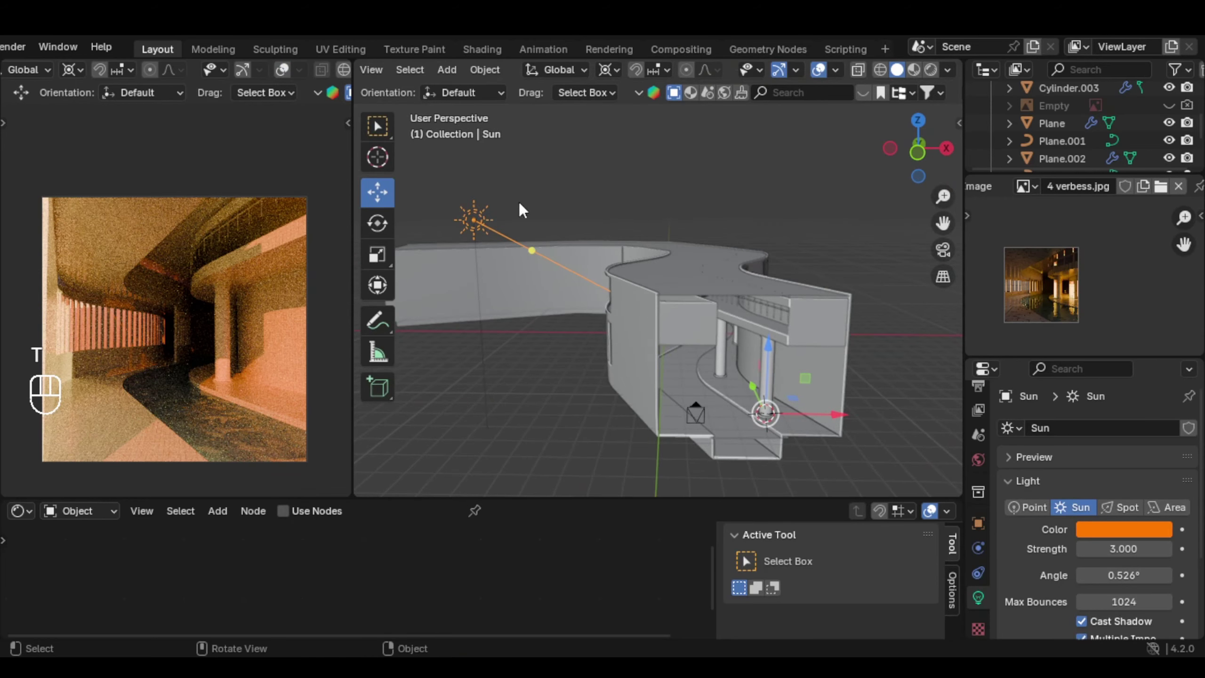
pyautogui.press('r')
pyautogui.press('r')
pyautogui.rightClick(554, 179)
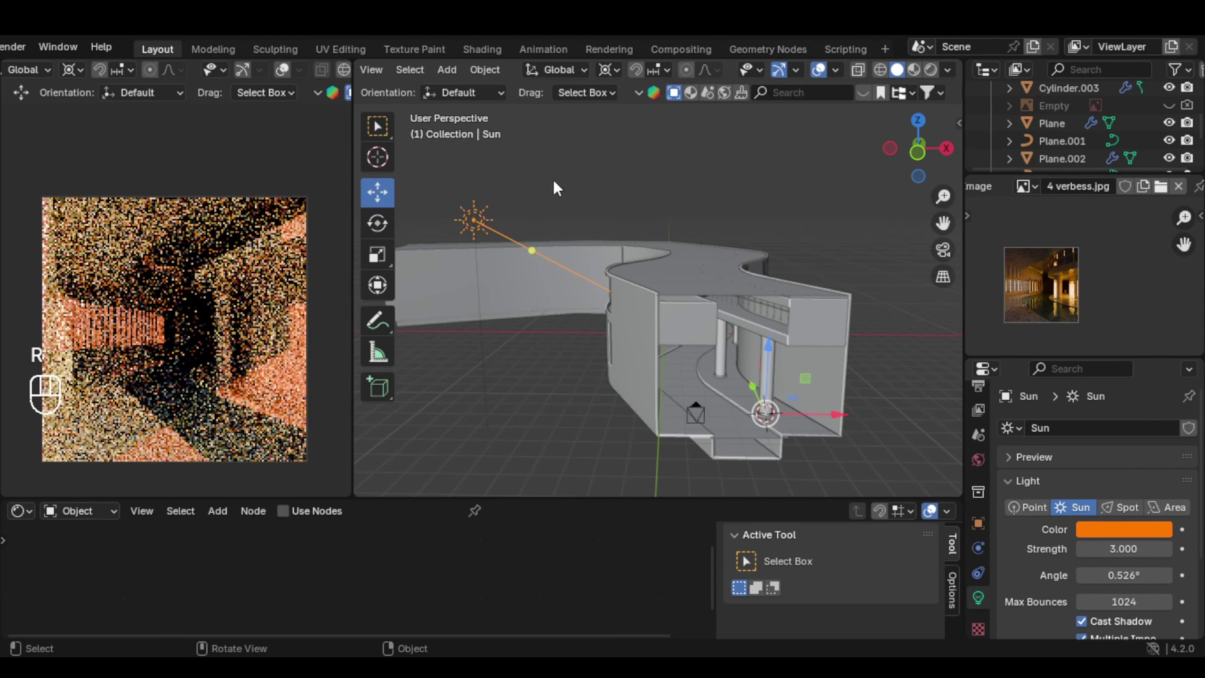
pyautogui.press('r')
pyautogui.press('r')
pyautogui.rightClick(625, 208)
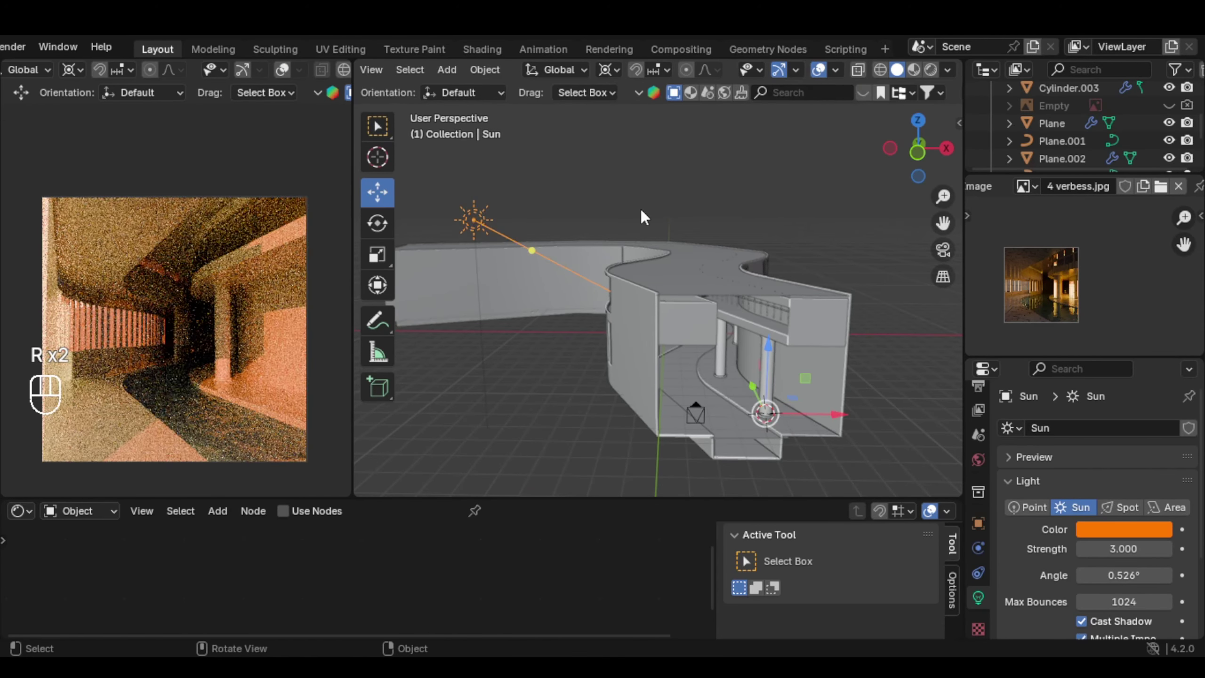
# Change the transform pivot from the 3D cursor to the Sun itself and trackball-rotate the Sun to light the interior through the slats
pyautogui.press('.')
pyautogui.click(650, 116)
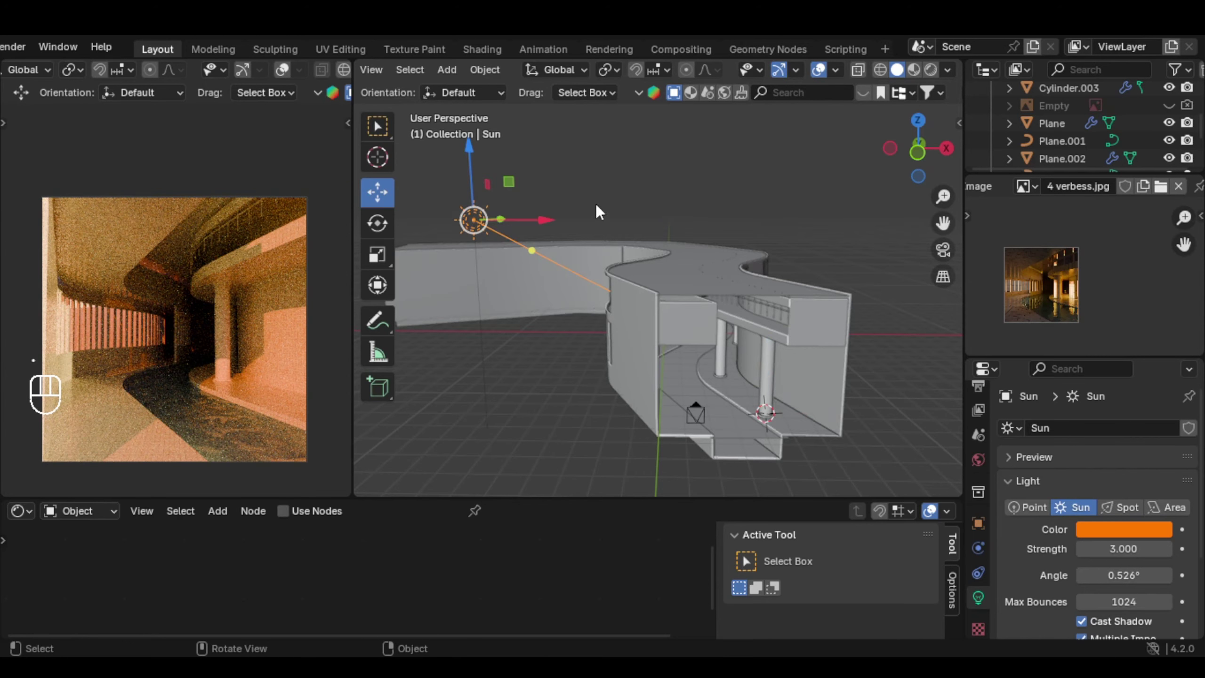
pyautogui.press('r')
pyautogui.press('r')
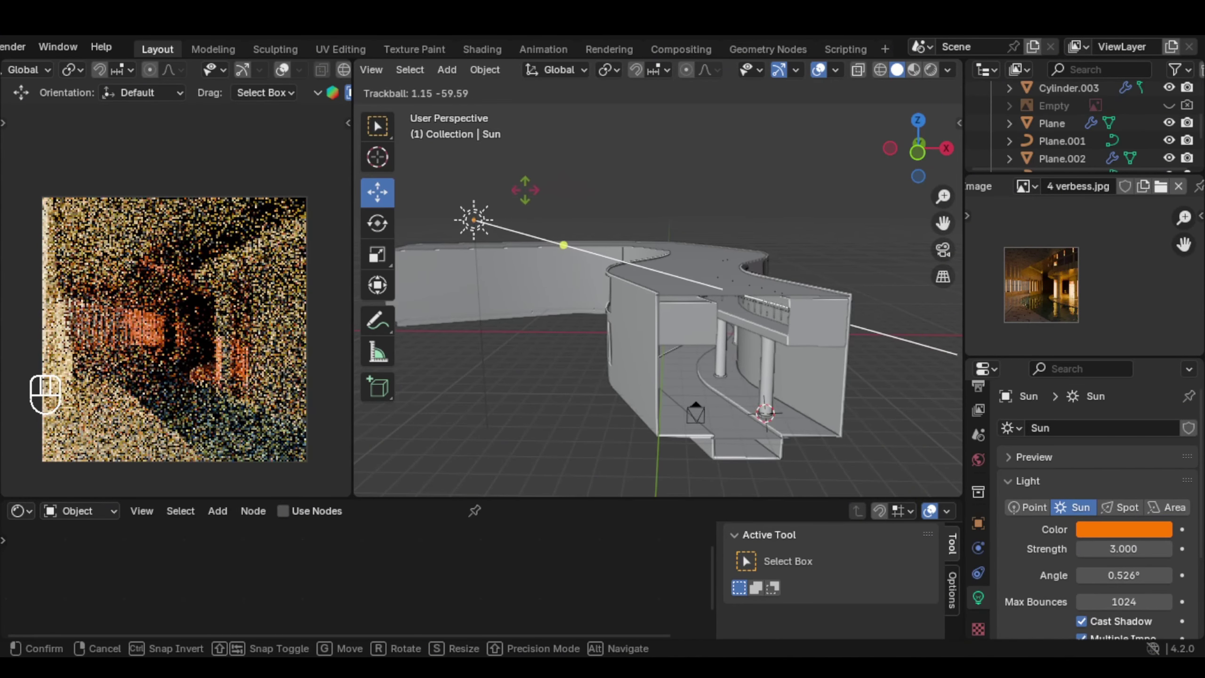
pyautogui.click(497, 207)
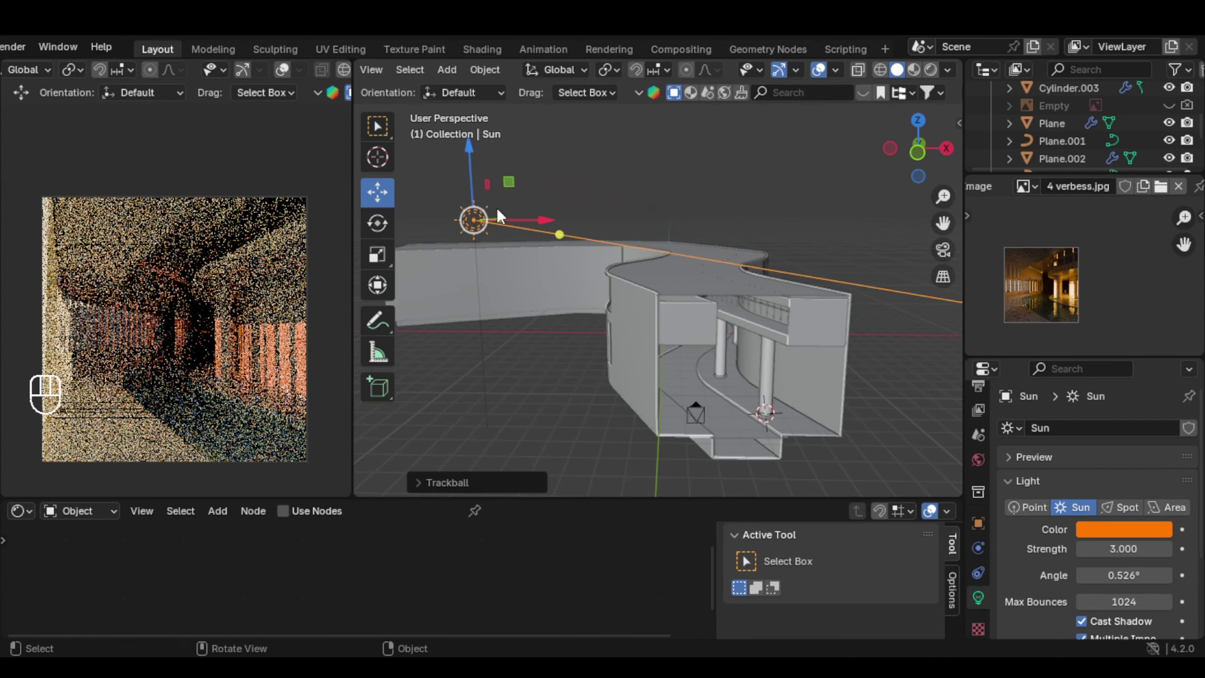
pyautogui.press('r')
pyautogui.press('r')
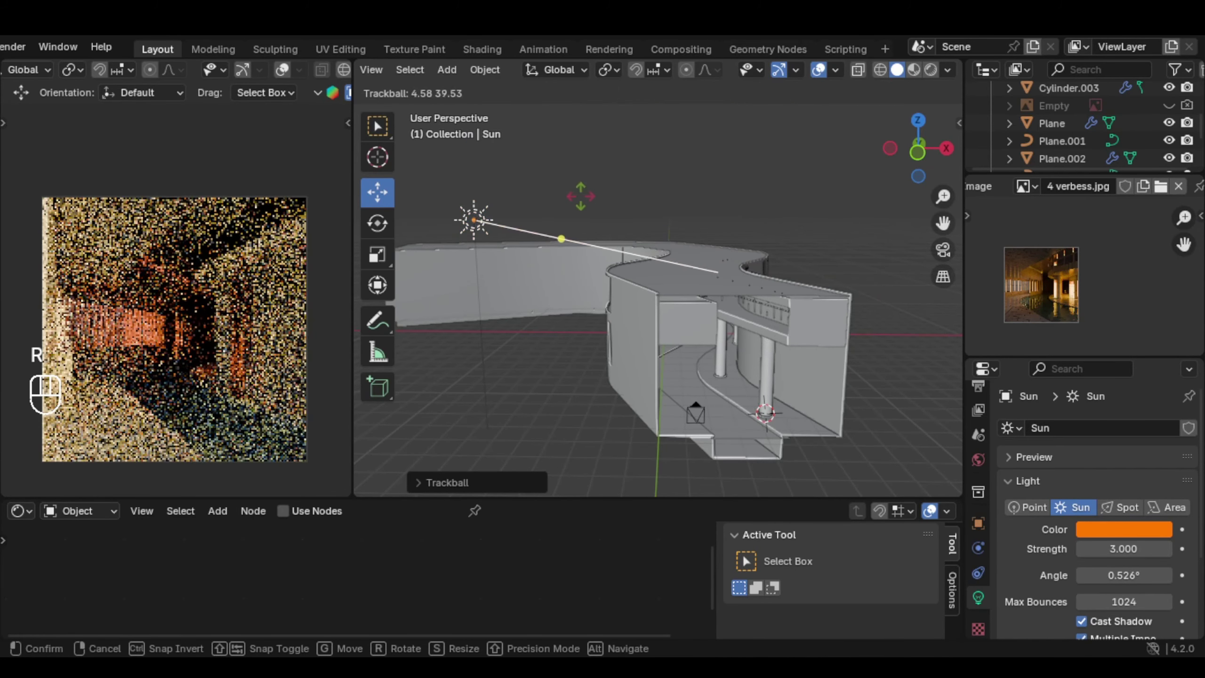
pyautogui.click(652, 235)
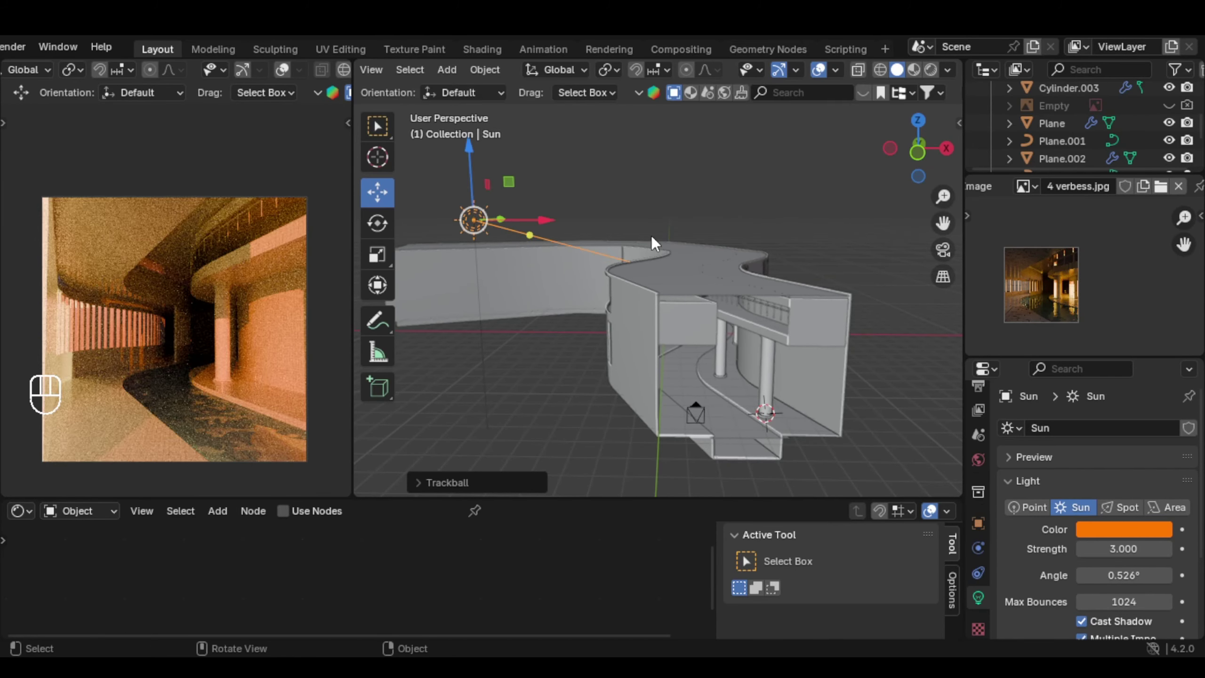
# Show the World nodes in the Shader Editor, enlarge the editor and hide its sidebar
pyautogui.scroll(-2, 643, 245)
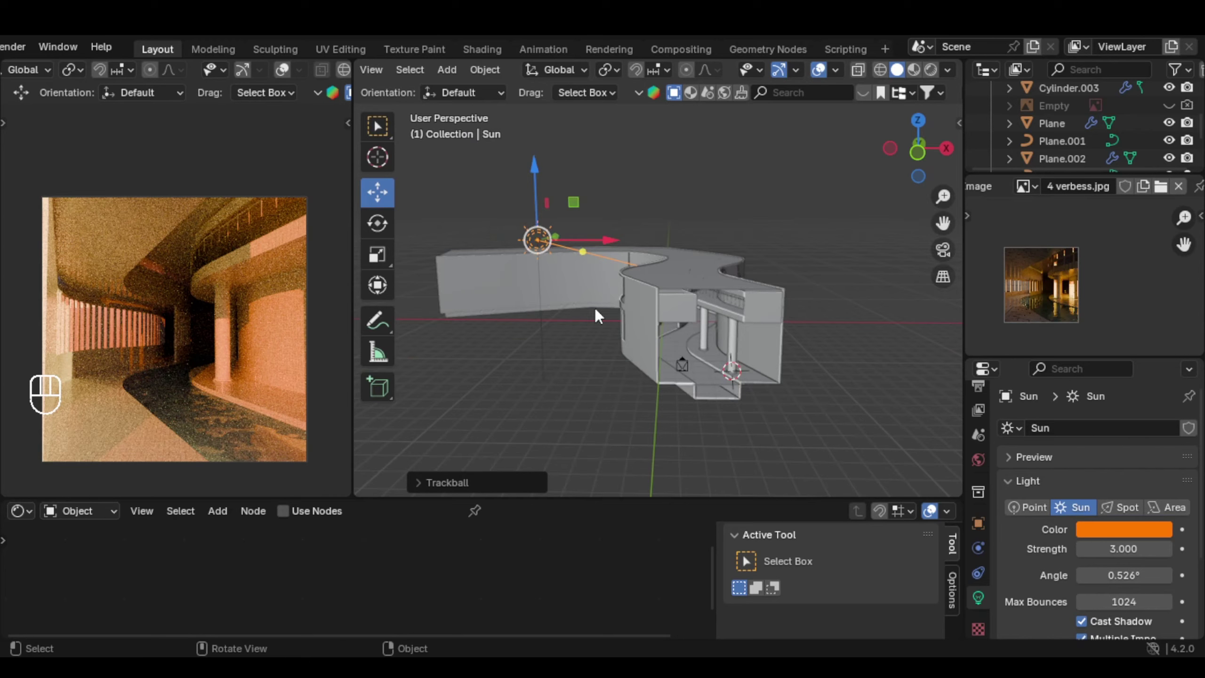
pyautogui.click(71, 512)
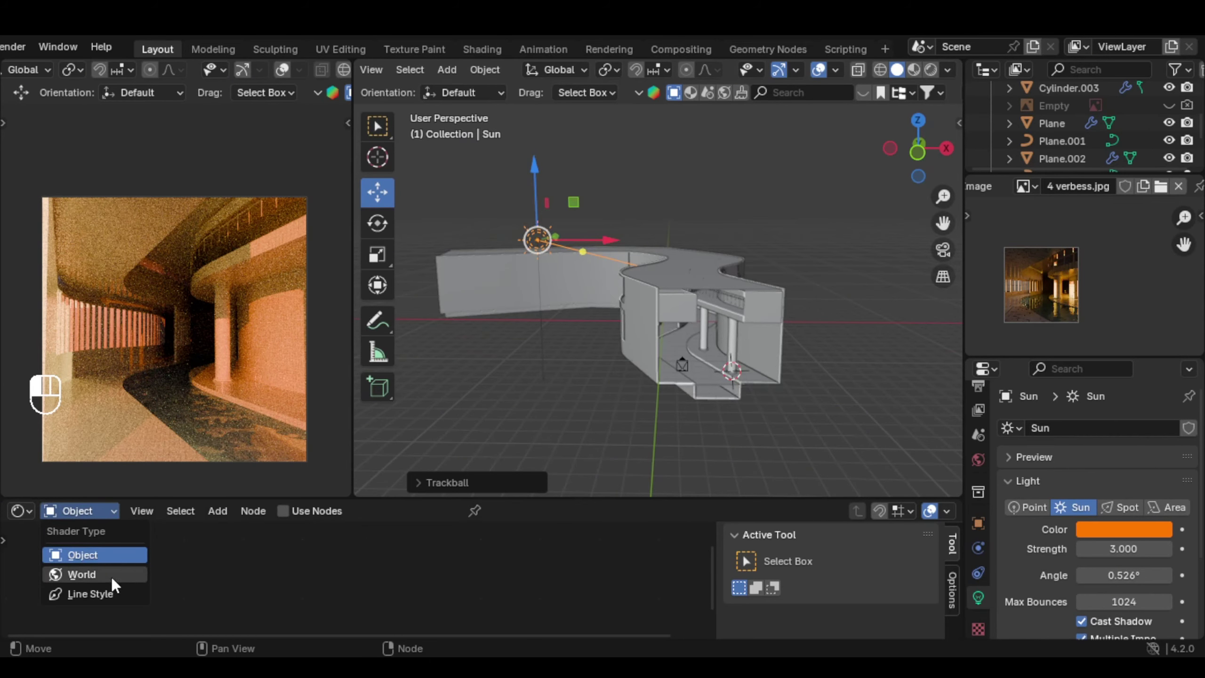
pyautogui.click(81, 574)
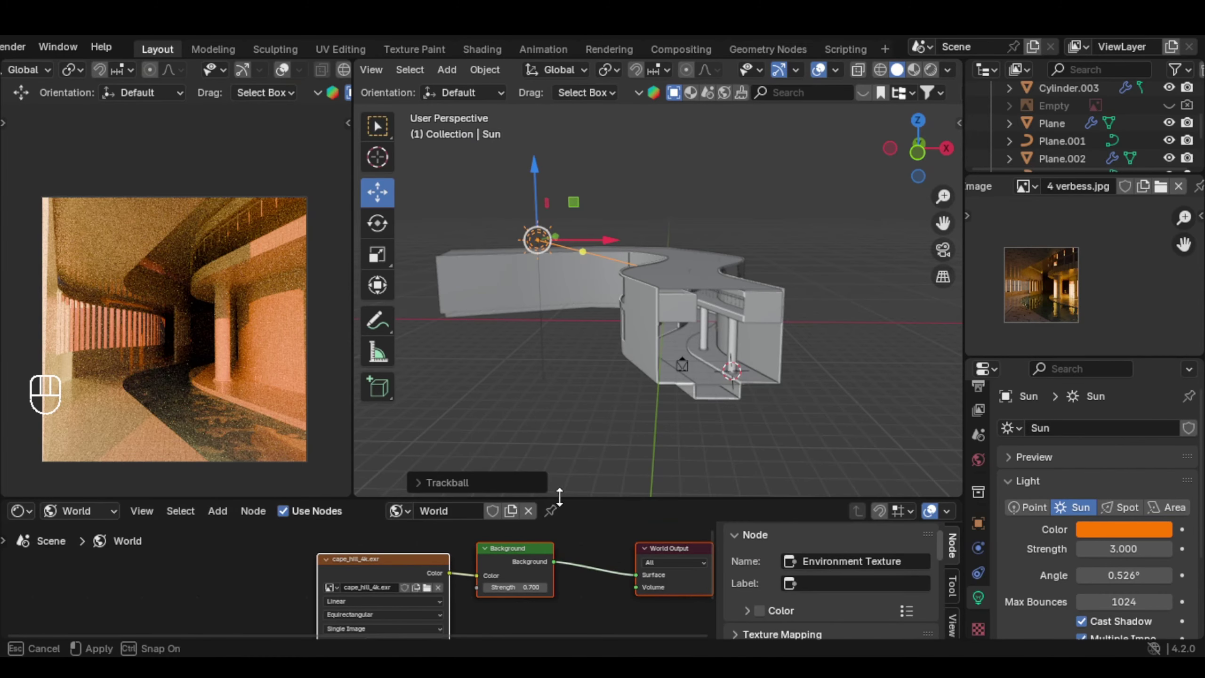
pyautogui.moveTo(576, 498); pyautogui.dragTo(576, 368)
pyautogui.scroll(-1, 576, 449)
pyautogui.moveTo(557, 465); pyautogui.dragTo(656, 504, button='middle')
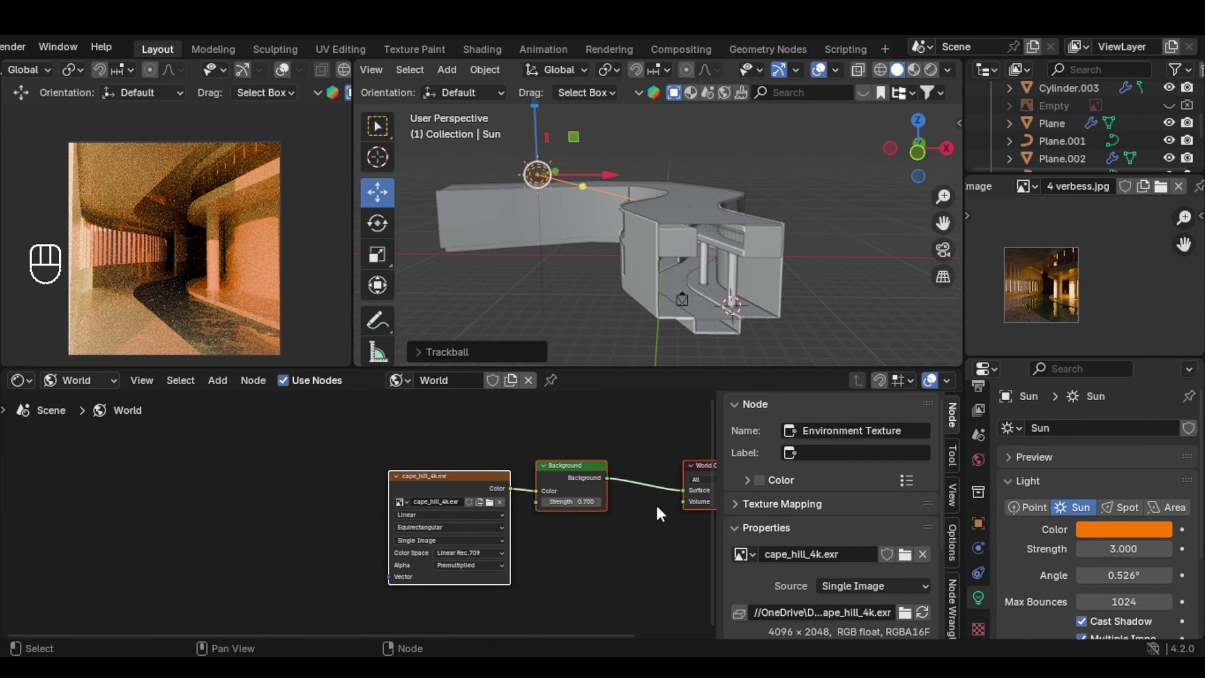
pyautogui.click(88, 386)
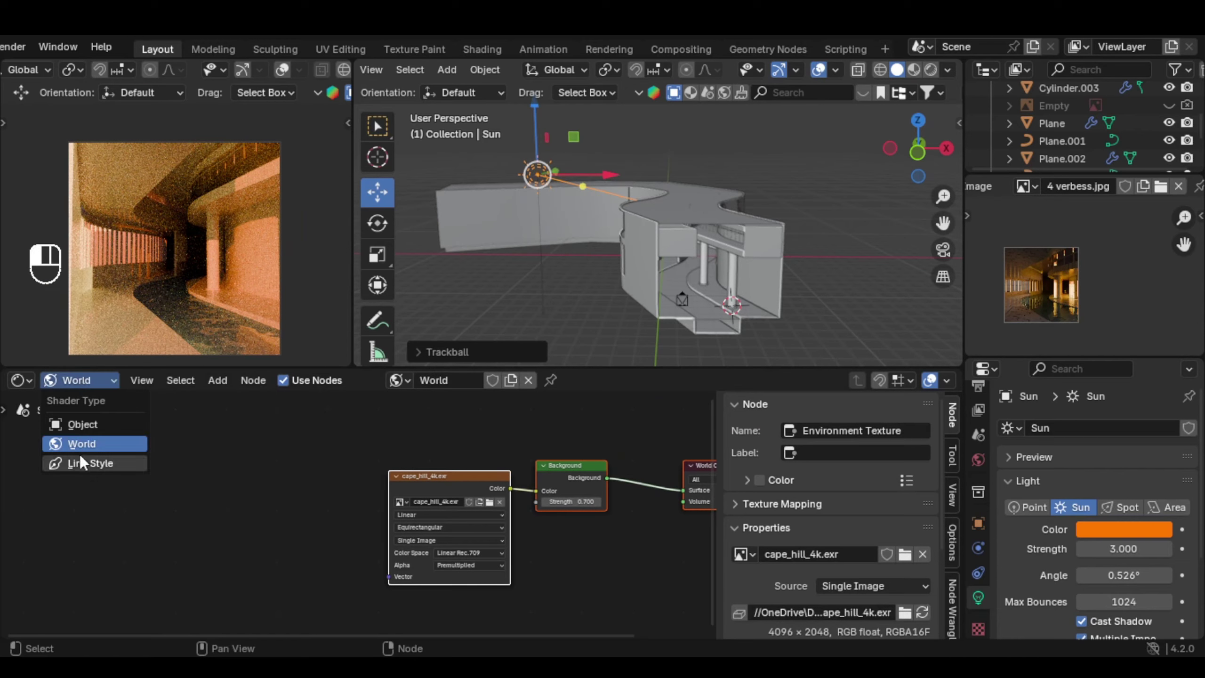
pyautogui.press('n')
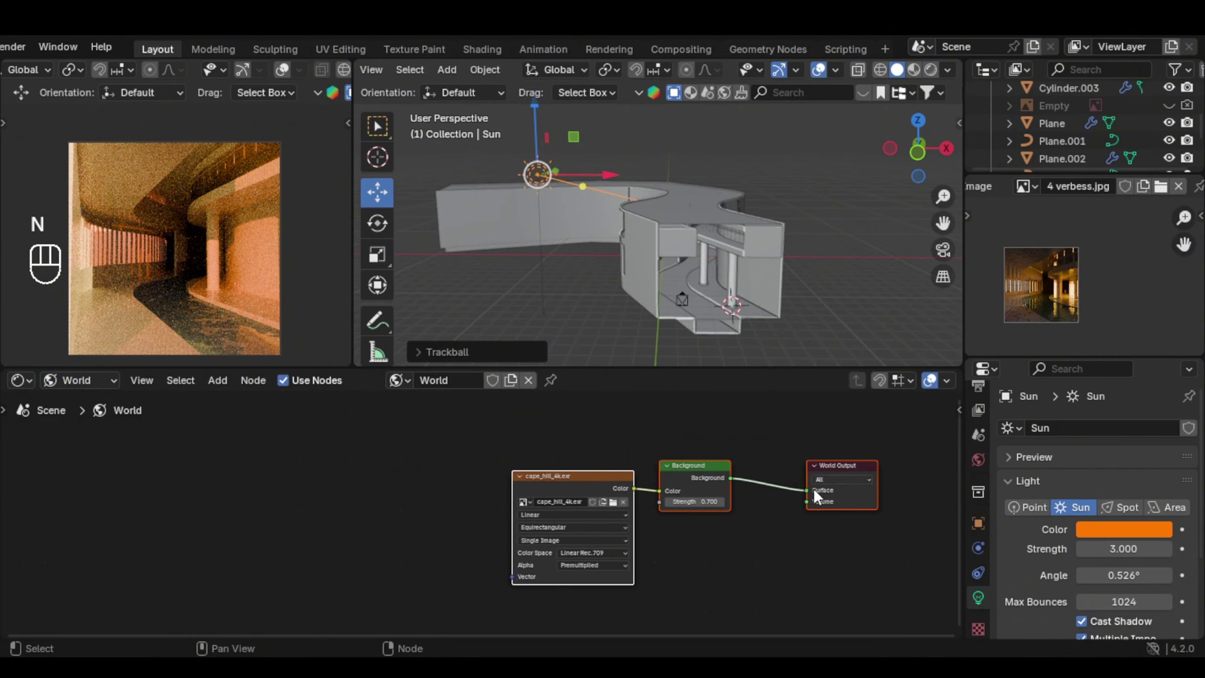
# Add Texture Coordinate and Mapping nodes to the cape_hill_4k.exr environment texture
pyautogui.scroll(1, 706, 525)
pyautogui.click(572, 483)
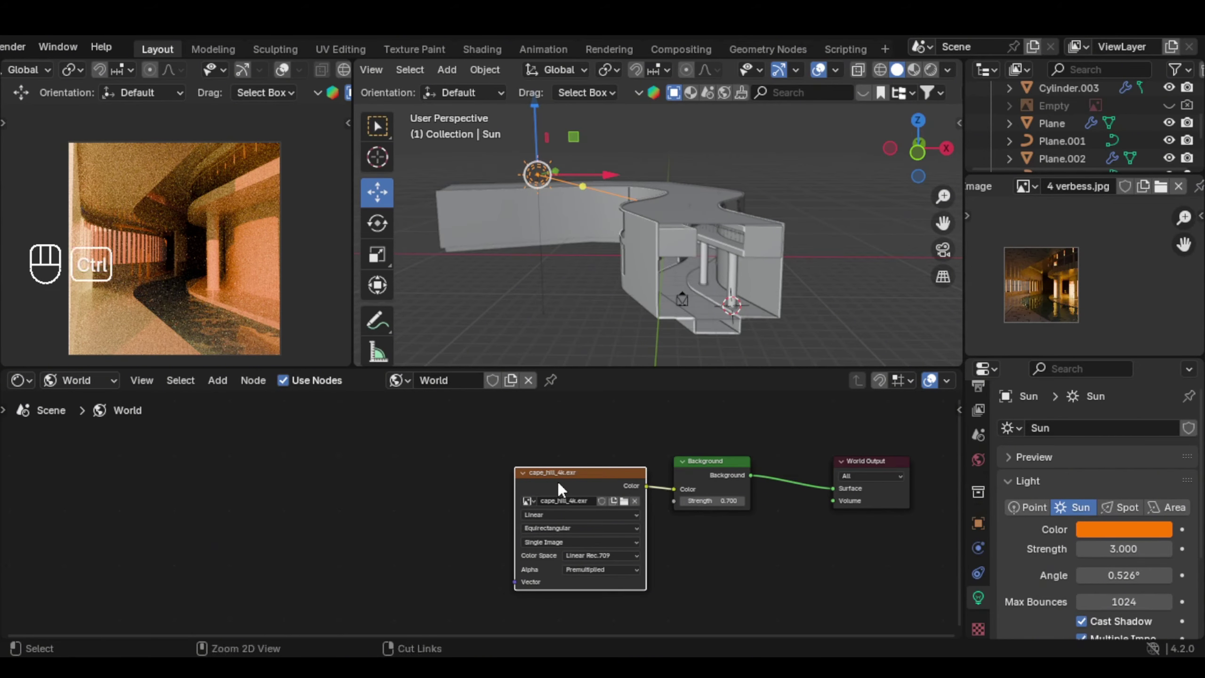
pyautogui.hotkey('ctrl', 't')
pyautogui.scroll(2, 561, 455)
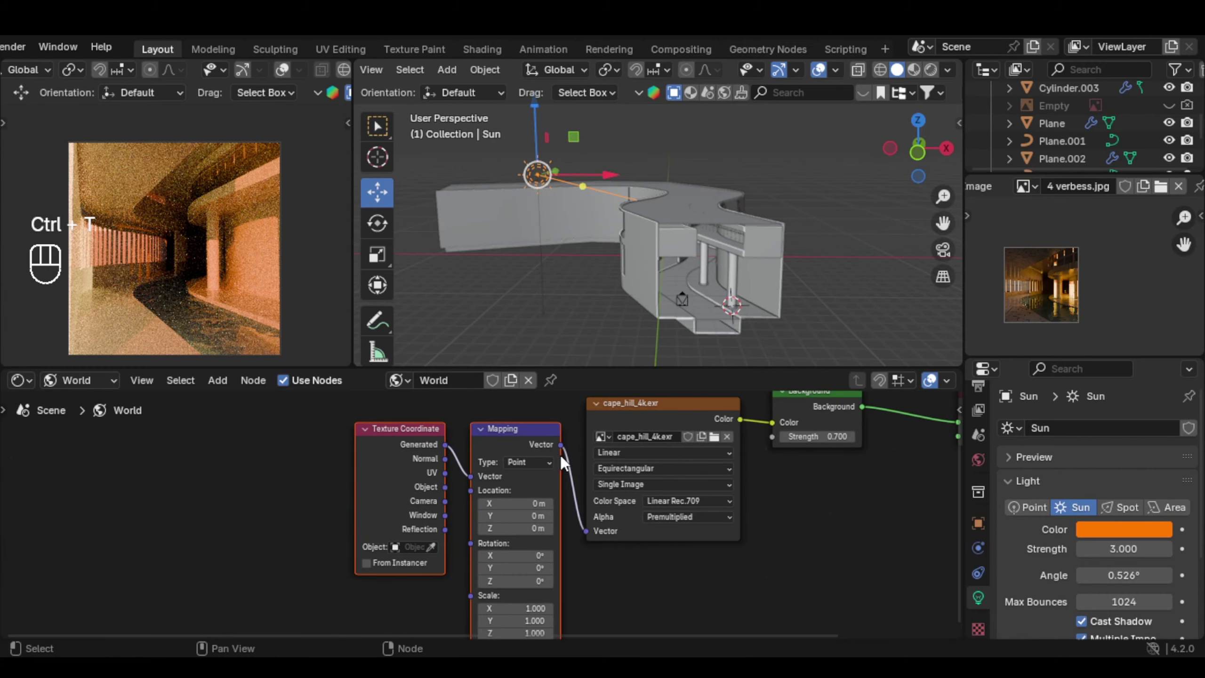
pyautogui.moveTo(550, 603); pyautogui.dragTo(552, 547, button='middle')
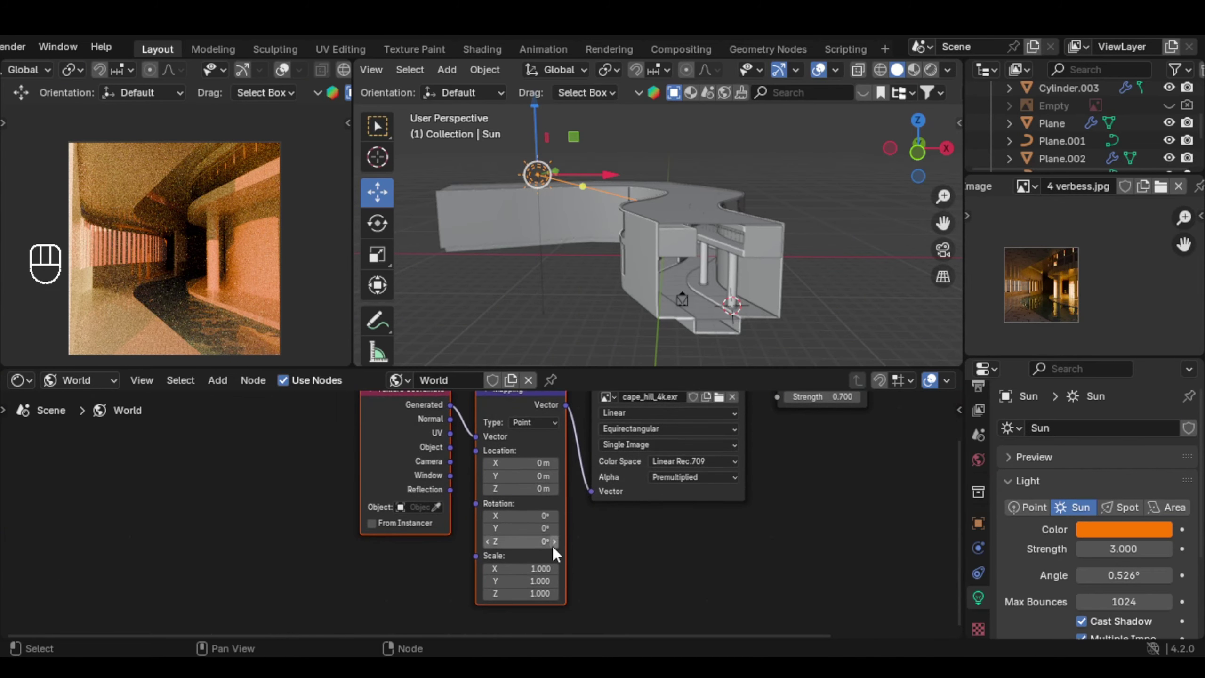
# Set the Mapping node's Z rotation to 18° and show the building and Sun against the HDRI in rendered shading
pyautogui.scroll(1, 569, 560)
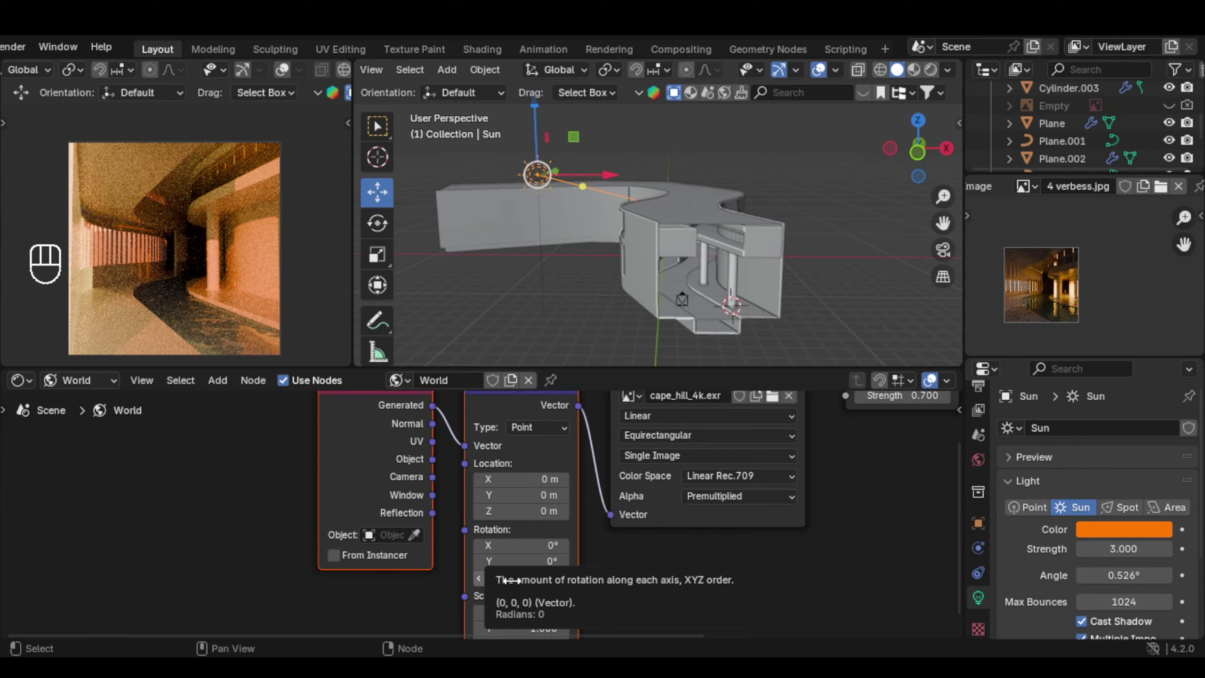
pyautogui.moveTo(510, 580); pyautogui.dragTo(536, 578)
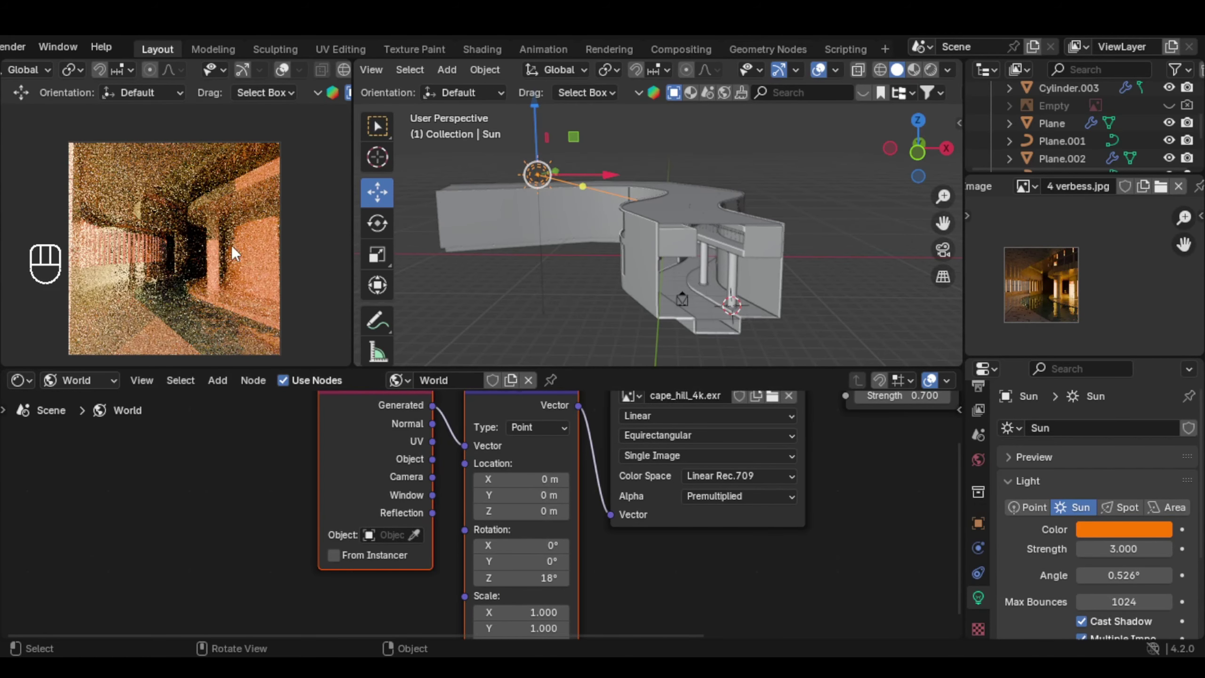
pyautogui.click(949, 71)
pyautogui.click(931, 70)
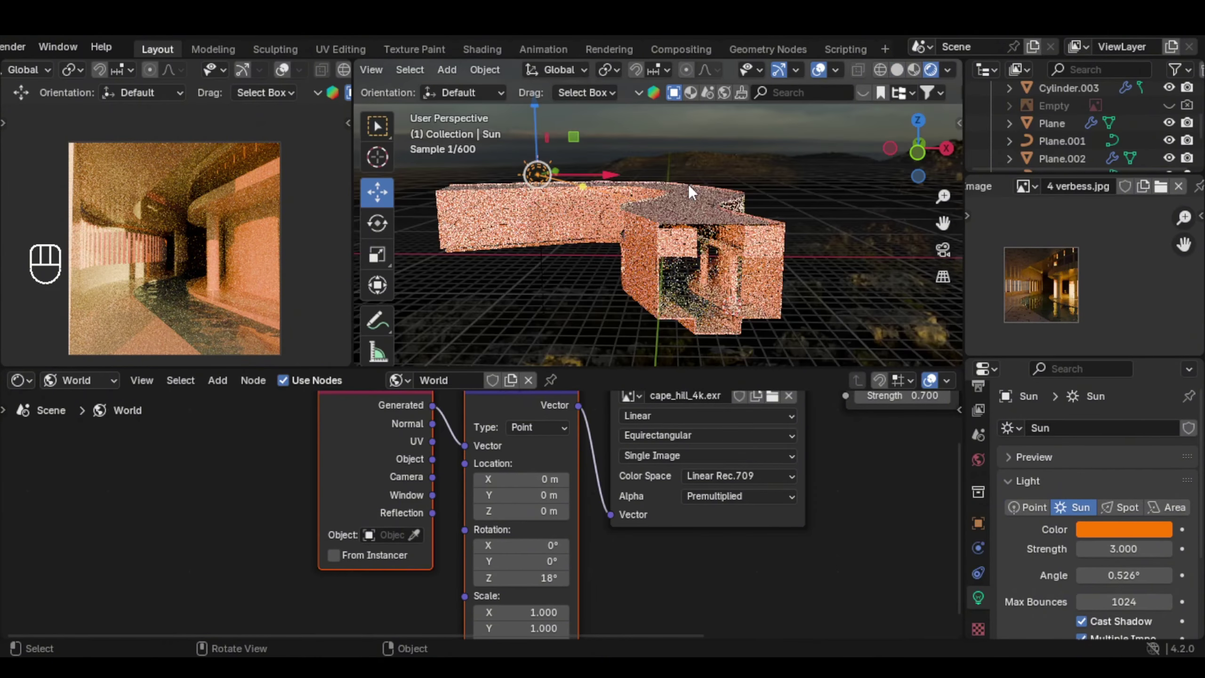
pyautogui.moveTo(689, 174); pyautogui.dragTo(664, 160, button='middle')
pyautogui.scroll(4, 831, 225)
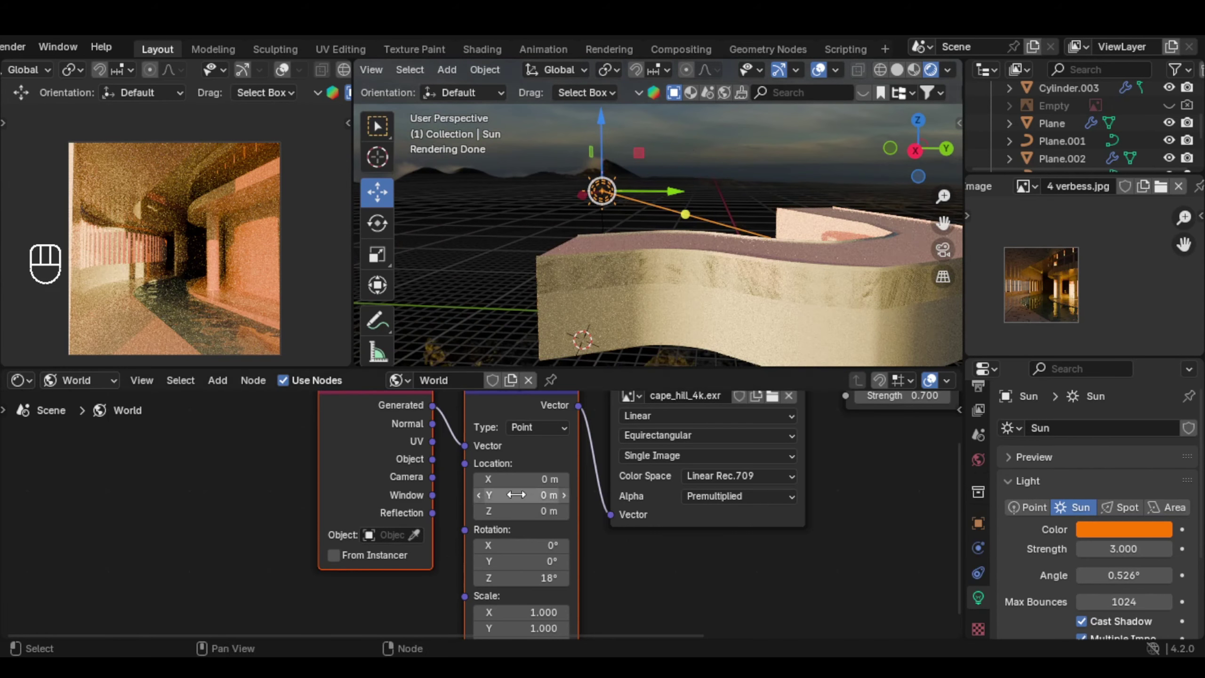
# Set the Mapping node's Z rotation to 148° and the world background strength to 1.000
pyautogui.scroll(-3, 523, 508)
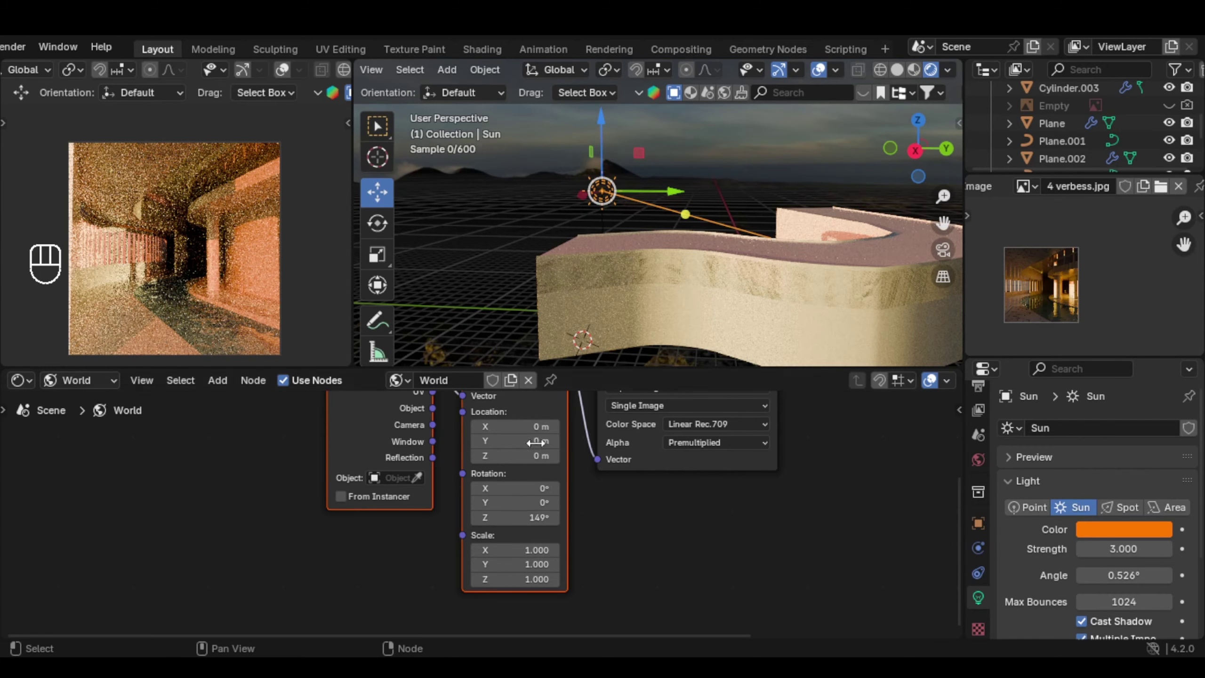
pyautogui.moveTo(511, 513)
pyautogui.mouseDown()
pyautogui.moveTo(537, 519)
pyautogui.moveTo(513, 517)
pyautogui.mouseUp()
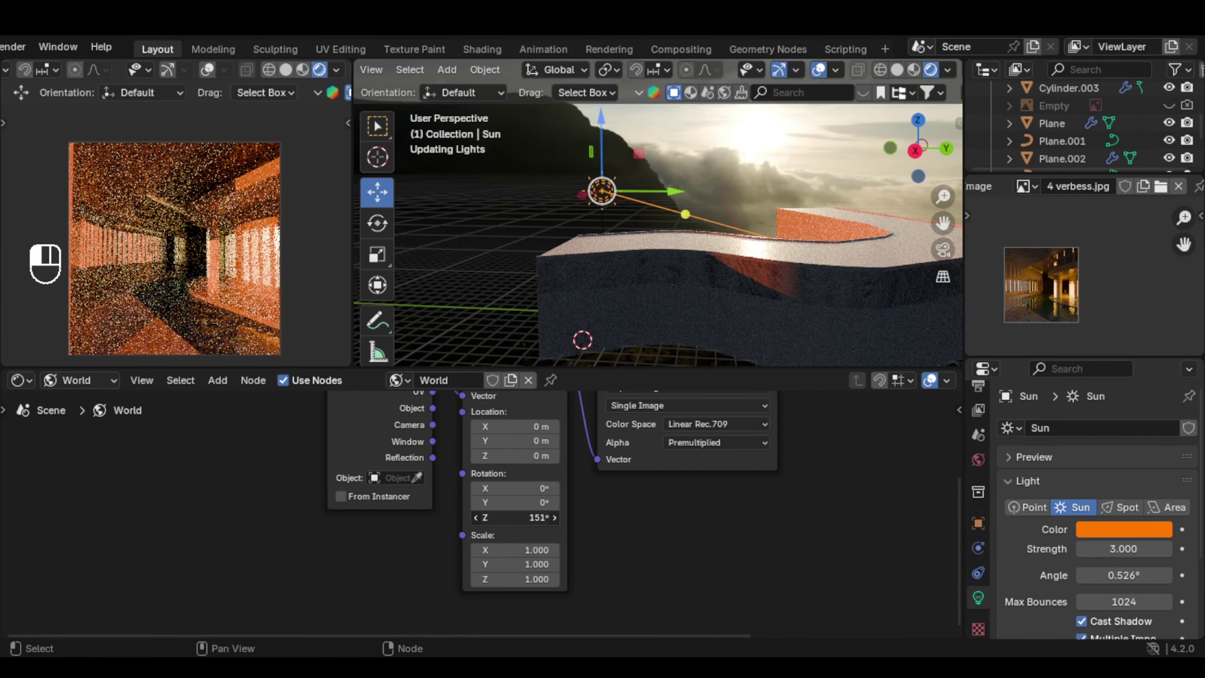
pyautogui.click(978, 460)
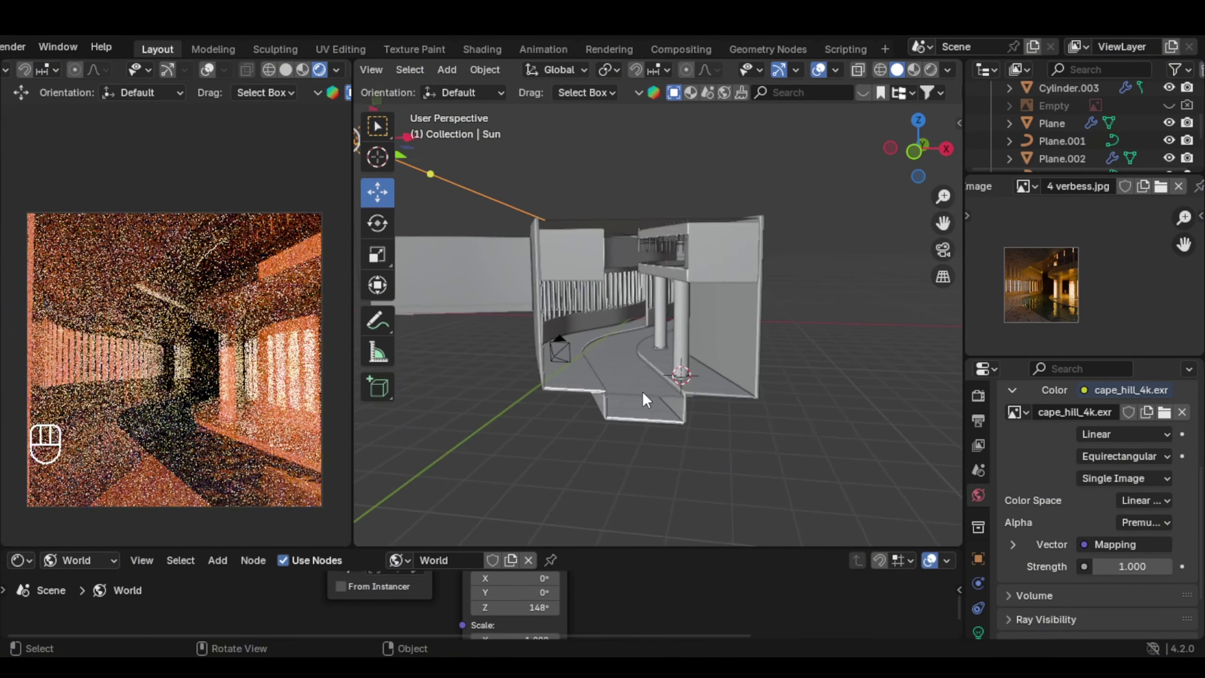
# Move the second column from the front along the X axis toward the curved curb
pyautogui.scroll(6, 667, 368)
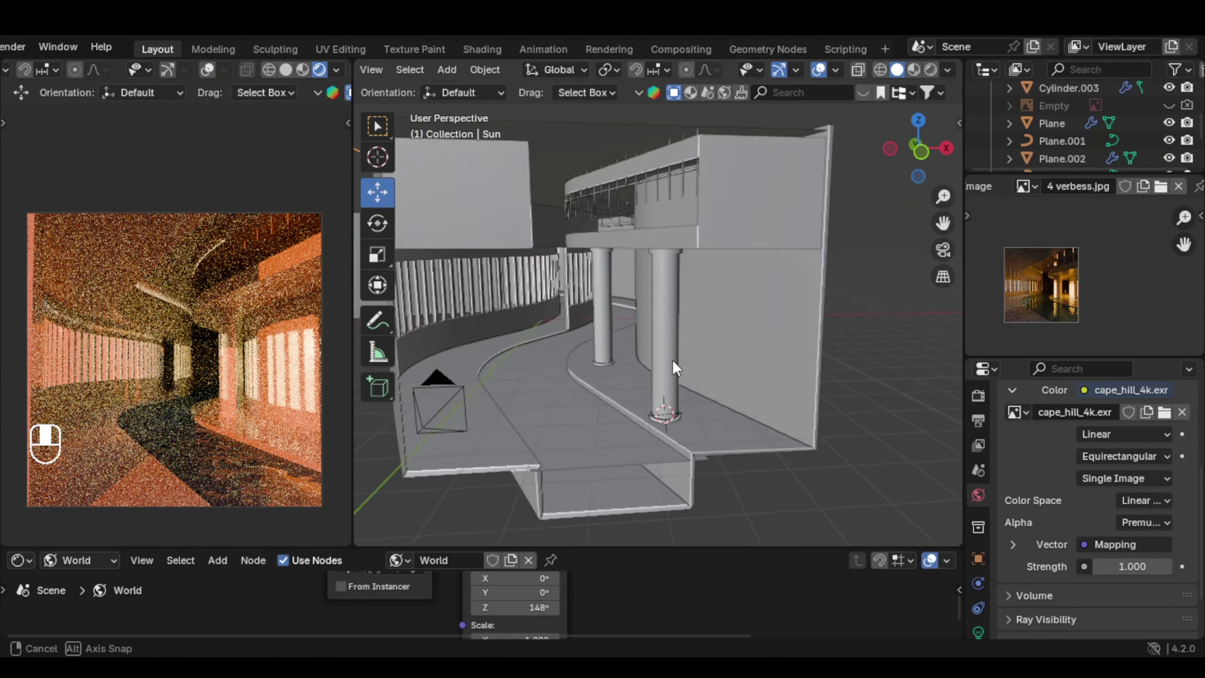
pyautogui.scroll(2, 642, 374)
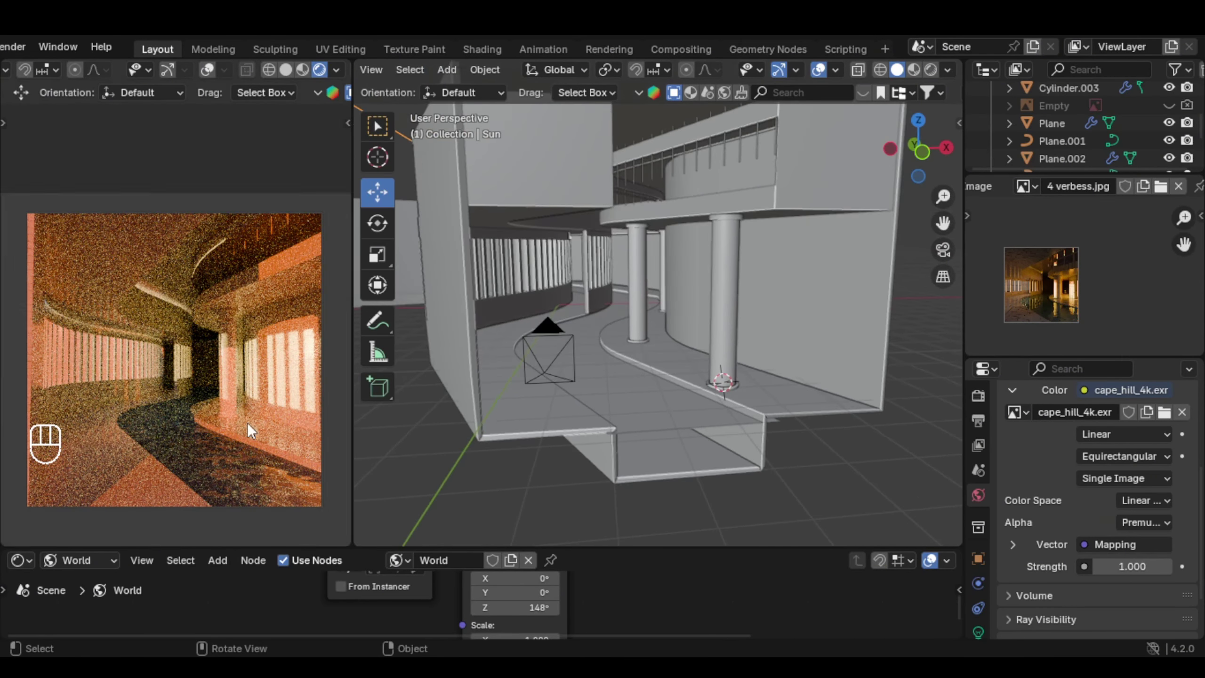
pyautogui.scroll(5, 247, 422)
pyautogui.scroll(5, 609, 354)
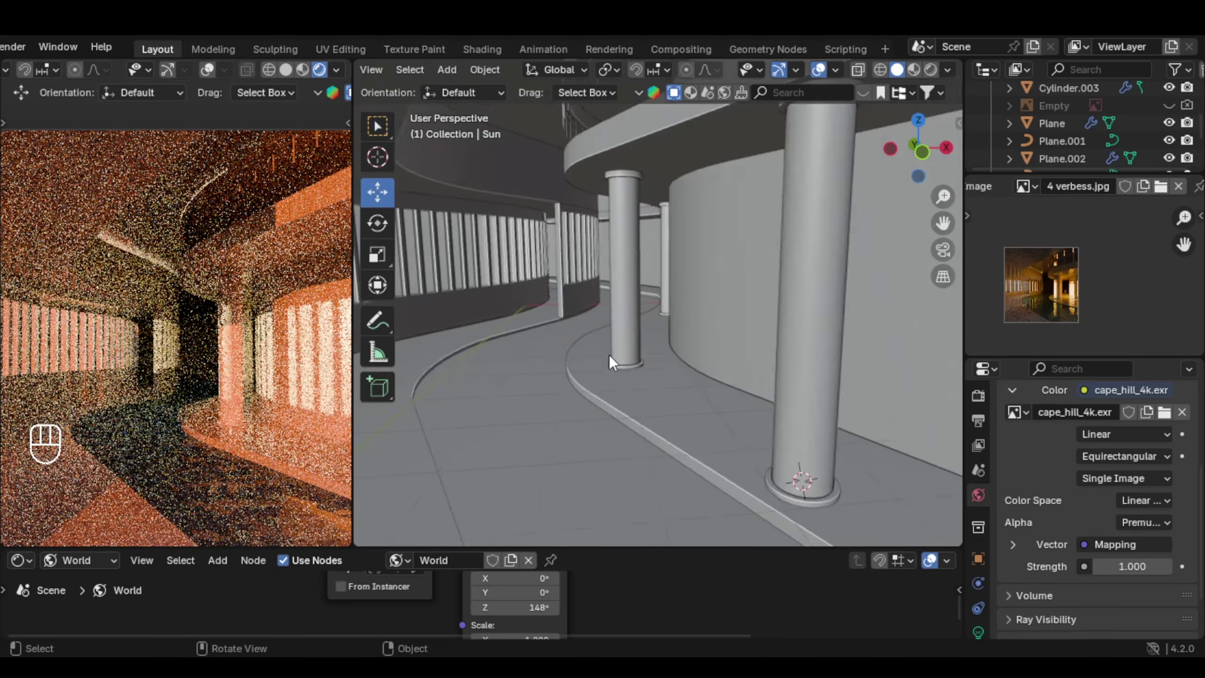
pyautogui.click(622, 339)
pyautogui.press('g')
pyautogui.press('x')
pyautogui.click(583, 338)
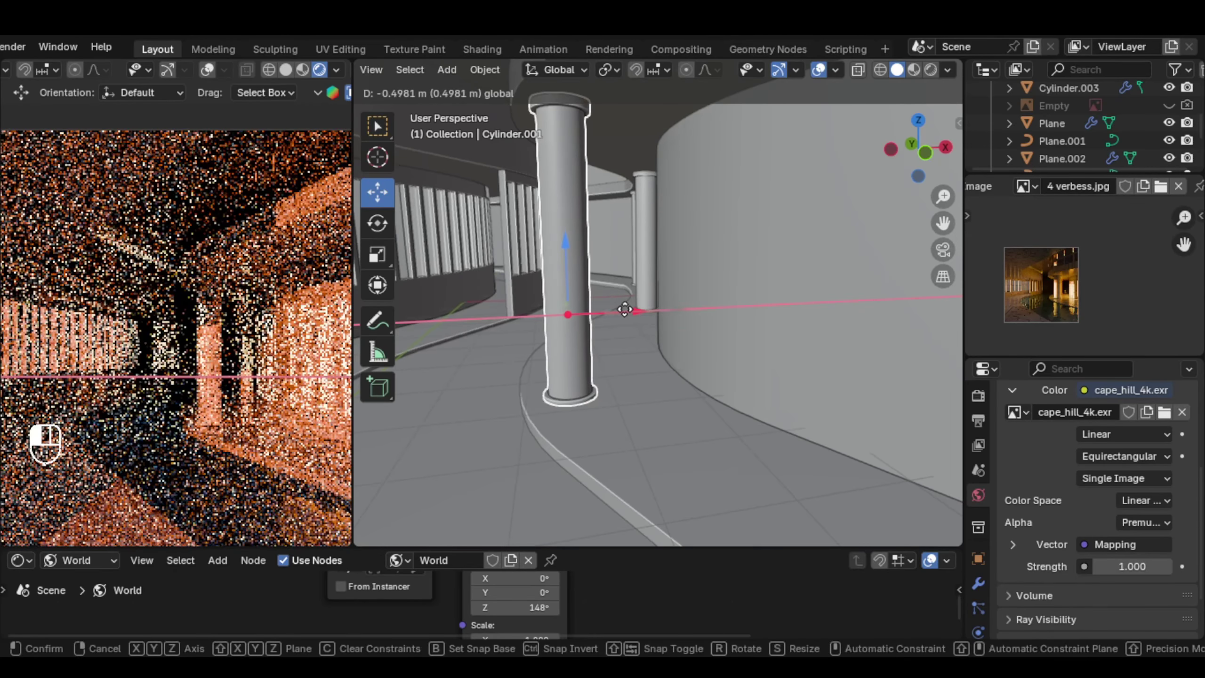
# Move the column behind it along the X axis toward the curb, and select the farthest column
pyautogui.moveTo(642, 295); pyautogui.dragTo(690, 298, button='middle')
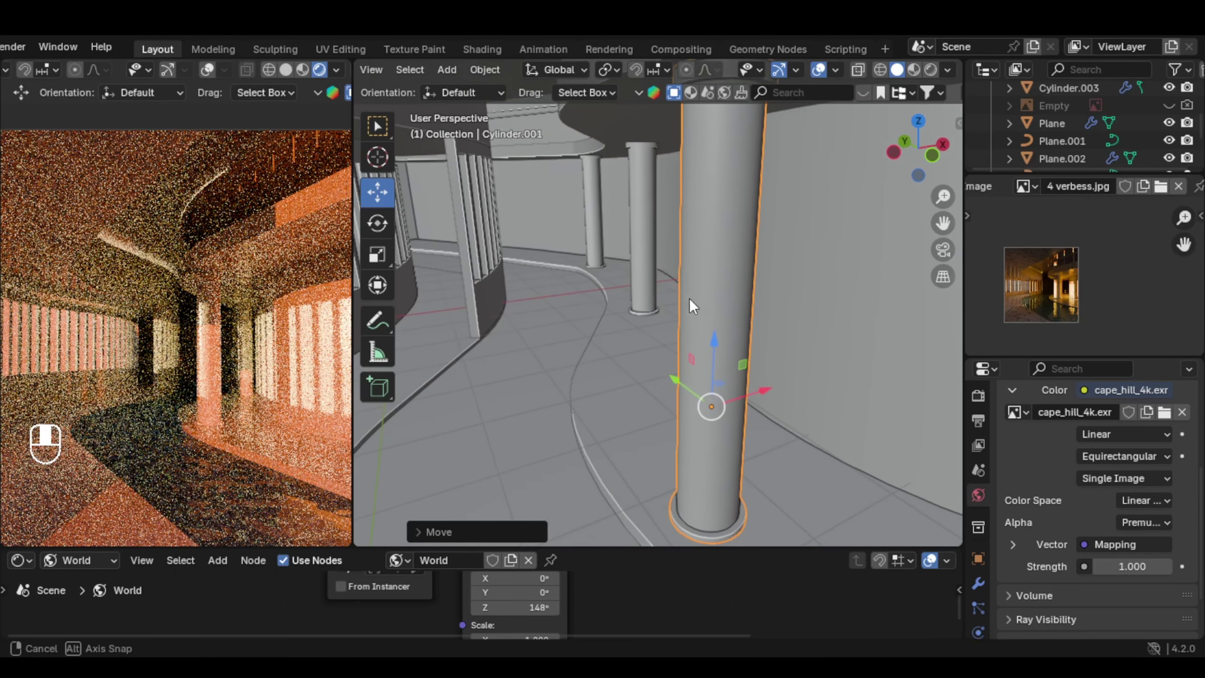
pyautogui.click(637, 272)
pyautogui.press('g')
pyautogui.press('x')
pyautogui.click(658, 268)
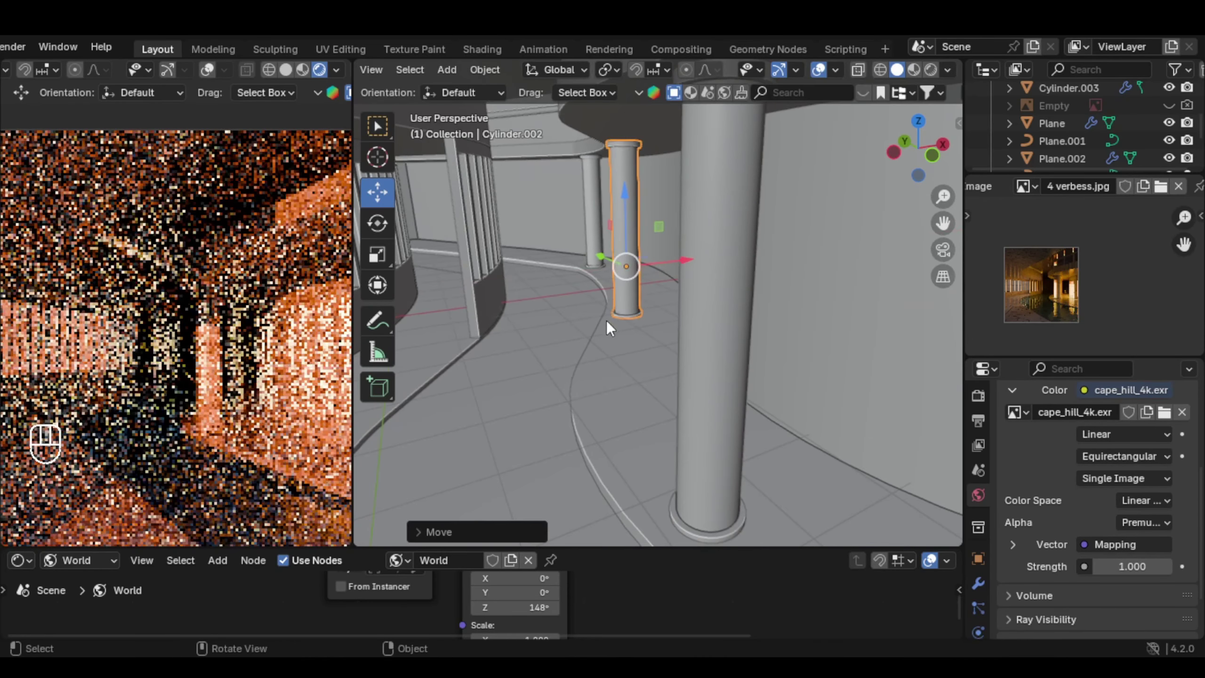
pyautogui.click(599, 242)
pyautogui.click(614, 230)
pyautogui.moveTo(614, 230); pyautogui.dragTo(638, 334, button='middle')
# Browse the file formats available for importing a 3D model
pyautogui.click(39, 46)
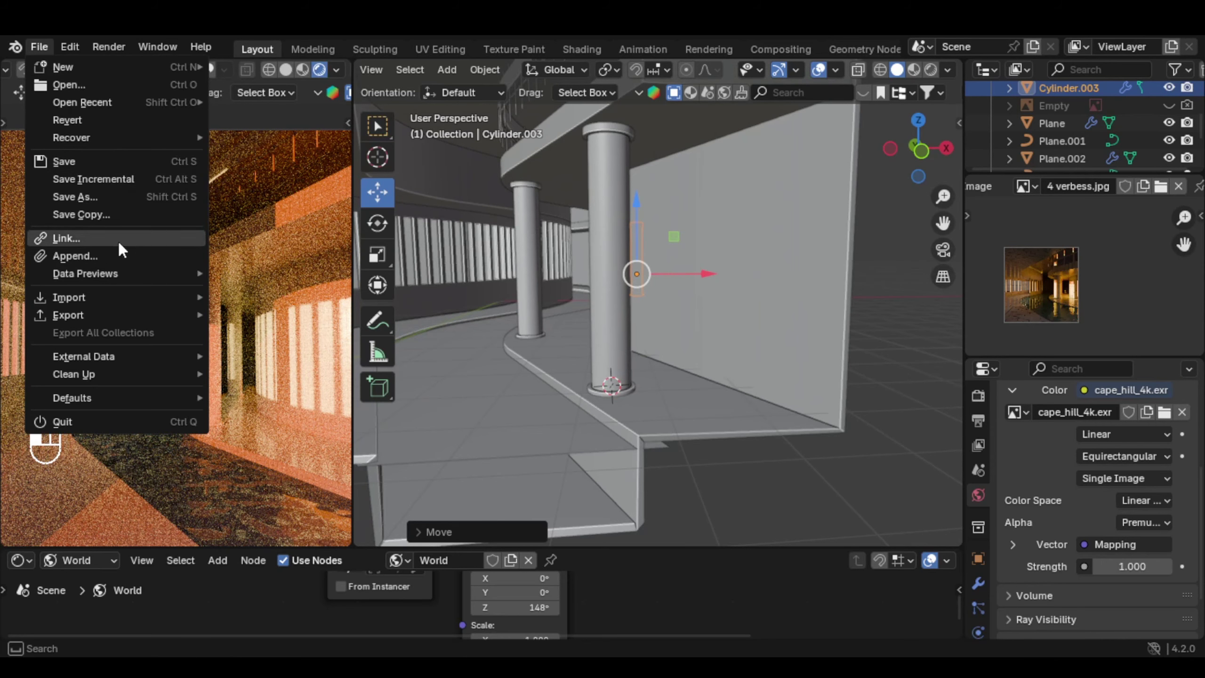
pyautogui.moveTo(121, 296)
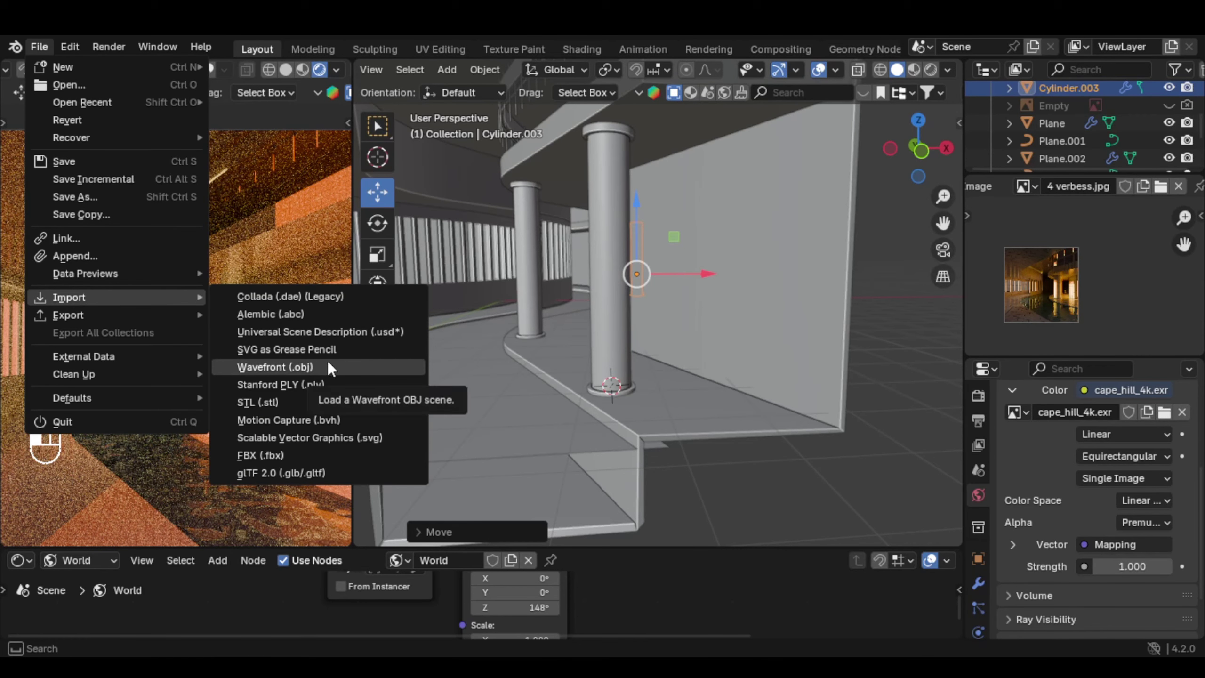
pyautogui.press('Escape')
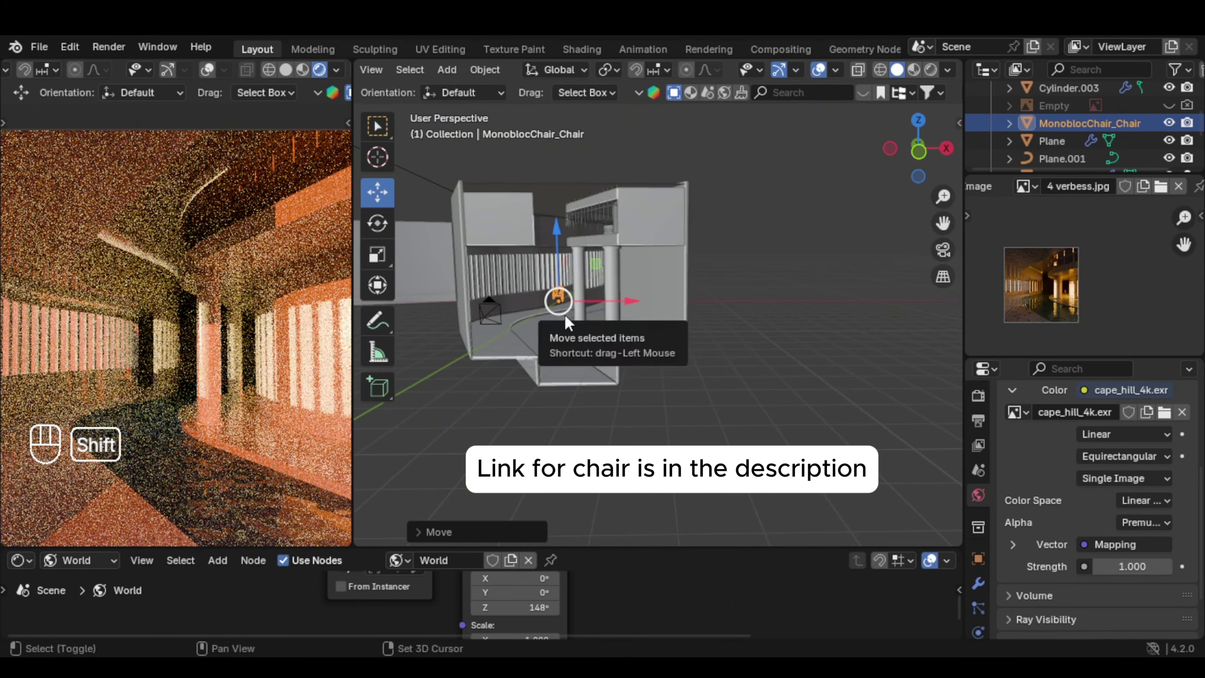
# Scale the MonoblocChair_Chair object and move it onto the floor between the column and the curved wall
pyautogui.scroll(5, 565, 315)
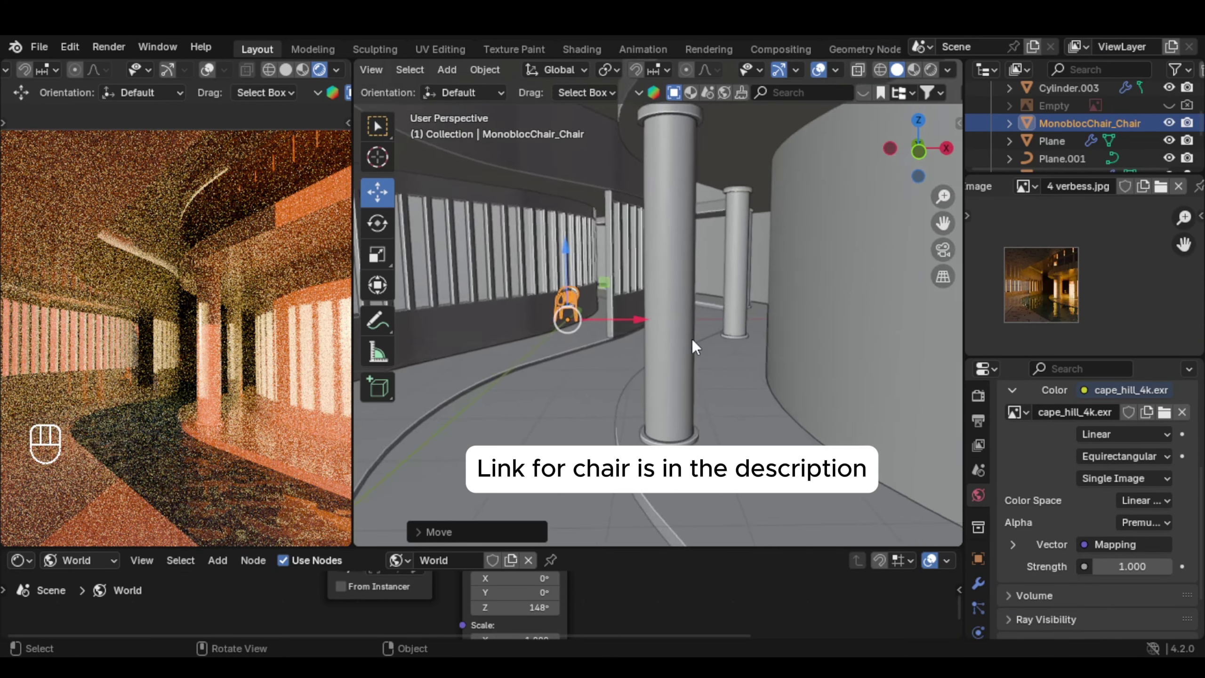
pyautogui.keyDown('shift'); pyautogui.moveTo(692, 339); pyautogui.dragTo(740, 370, button='middle'); pyautogui.keyUp('shift')
pyautogui.press('s')
pyautogui.click(789, 335)
pyautogui.moveTo(788, 336); pyautogui.dragTo(811, 340, button='middle')
pyautogui.keyDown('shift'); pyautogui.moveTo(811, 339); pyautogui.dragTo(827, 350, button='middle'); pyautogui.keyUp('shift')
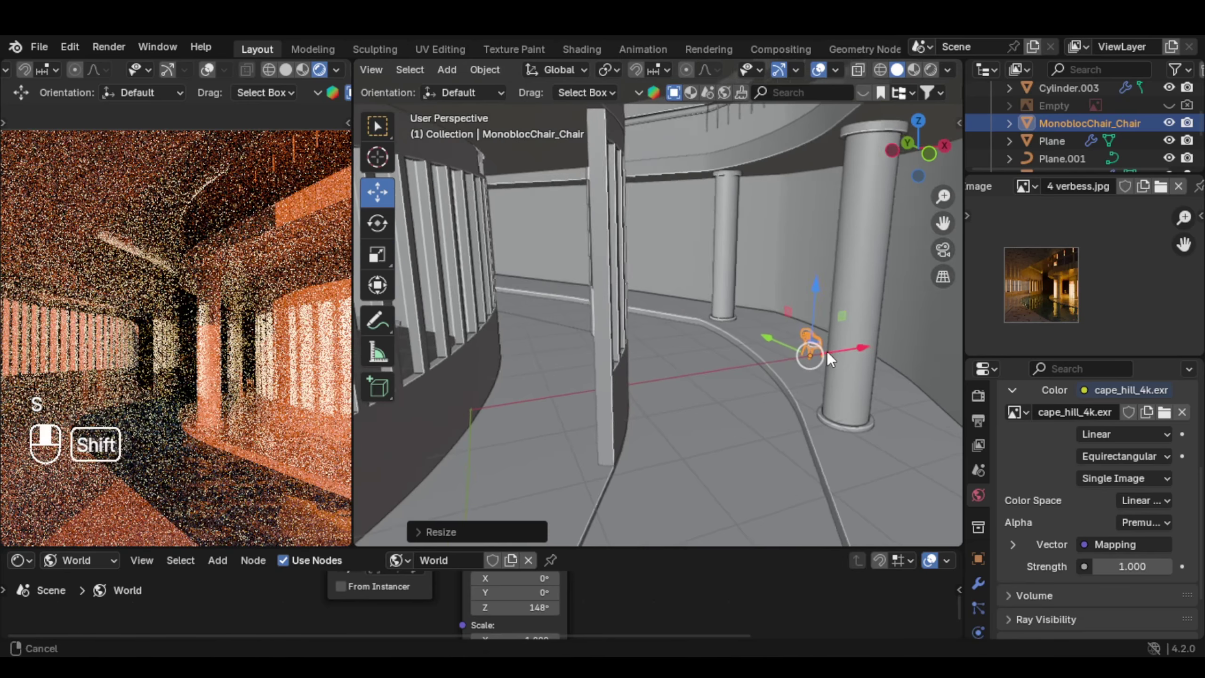
pyautogui.press('g')
pyautogui.click(840, 392)
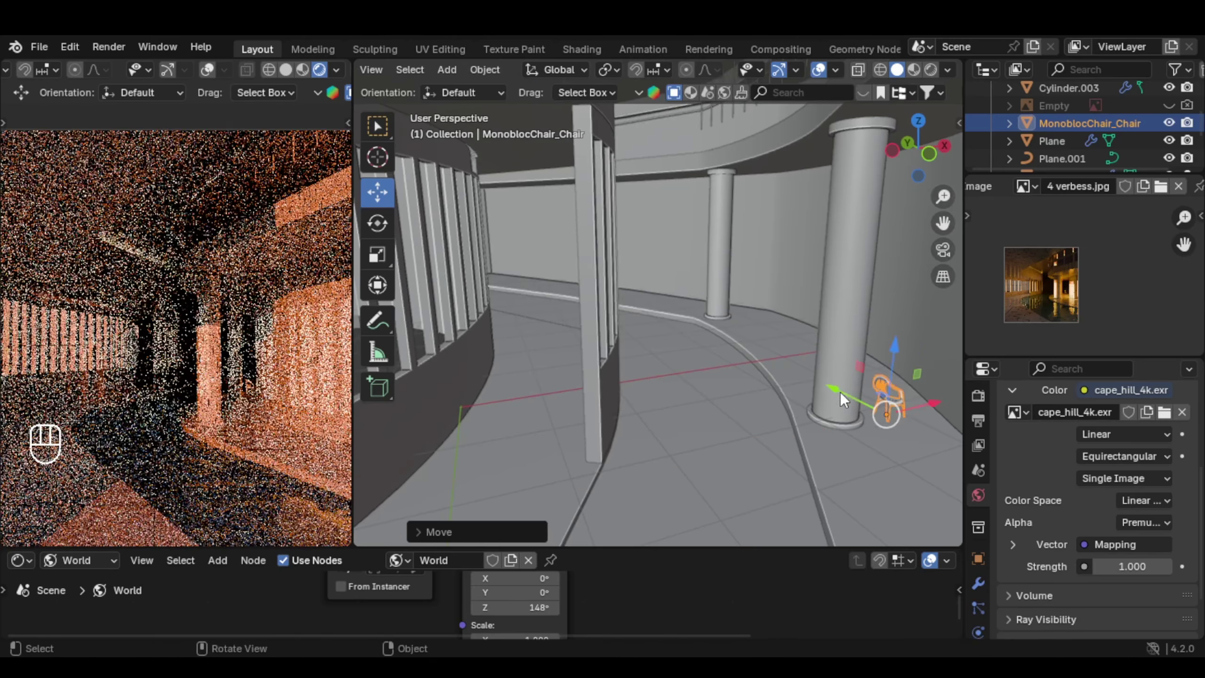
# Reposition the chair on the floor next to the curved wall, just past the base of the column
pyautogui.keyDown('shift'); pyautogui.moveTo(840, 392); pyautogui.dragTo(733, 341, button='middle'); pyautogui.keyUp('shift')
pyautogui.press('g')
pyautogui.click(881, 428)
pyautogui.scroll(2, 733, 342)
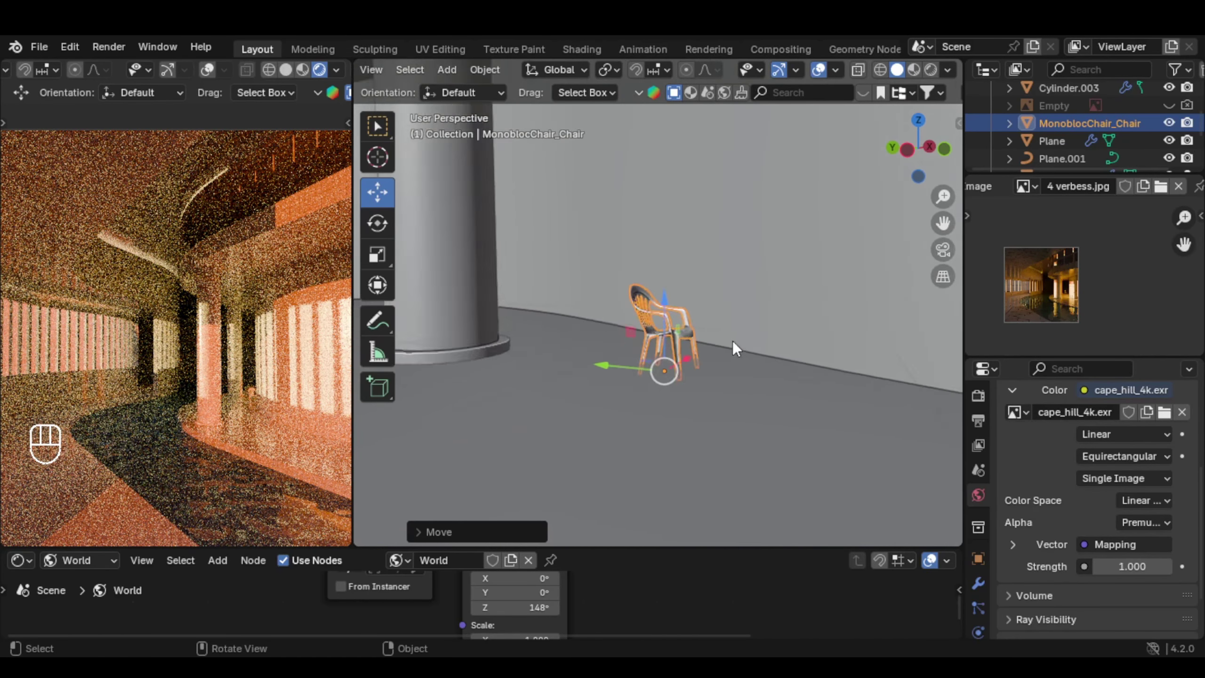
pyautogui.scroll(4, 733, 342)
pyautogui.keyDown('shift'); pyautogui.moveTo(731, 387); pyautogui.dragTo(728, 347, button='middle'); pyautogui.keyUp('shift')
pyautogui.moveTo(728, 346); pyautogui.dragTo(727, 332, button='middle')
pyautogui.moveTo(688, 357); pyautogui.dragTo(708, 322)
pyautogui.moveTo(708, 322); pyautogui.dragTo(673, 333, button='middle')
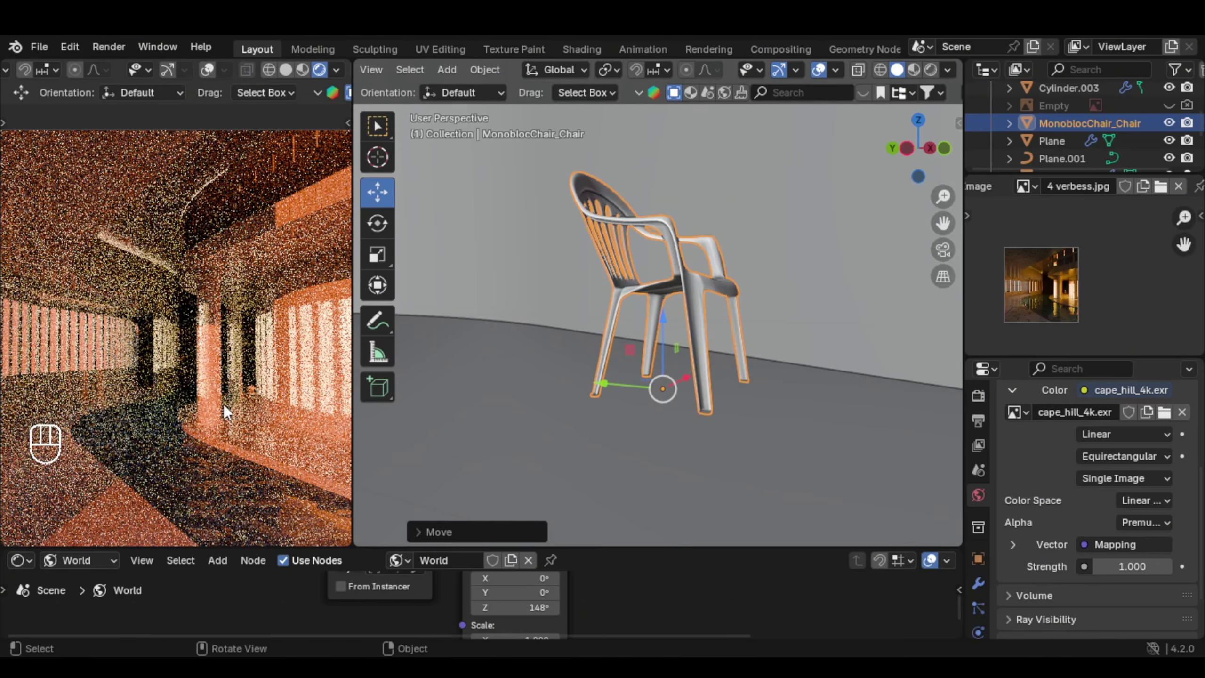
# Inspect the chair in the rendered camera view and move it along the X axis away from the wall
pyautogui.scroll(6, 279, 347)
pyautogui.keyDown('shift'); pyautogui.moveTo(273, 418); pyautogui.dragTo(209, 366, button='middle'); pyautogui.keyUp('shift')
pyautogui.keyDown('shift'); pyautogui.moveTo(309, 408); pyautogui.dragTo(252, 342, button='middle'); pyautogui.keyUp('shift')
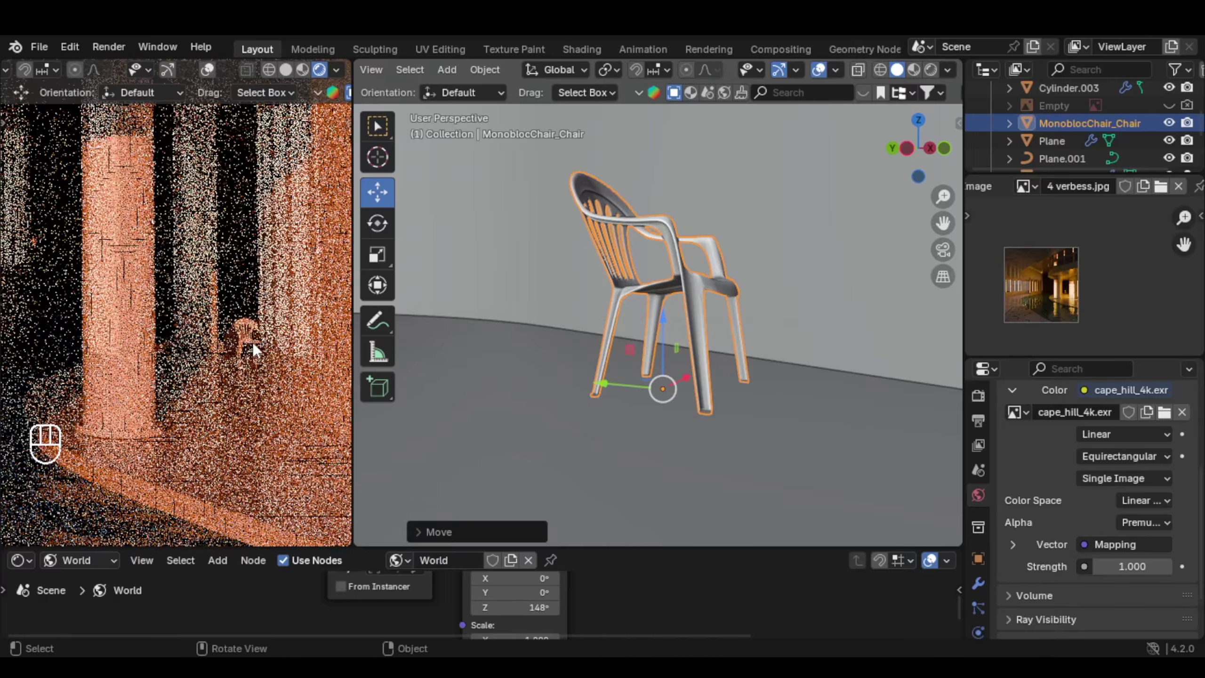
pyautogui.moveTo(703, 304); pyautogui.dragTo(666, 337, button='middle')
pyautogui.press('g')
pyautogui.press('x')
pyautogui.click(569, 393)
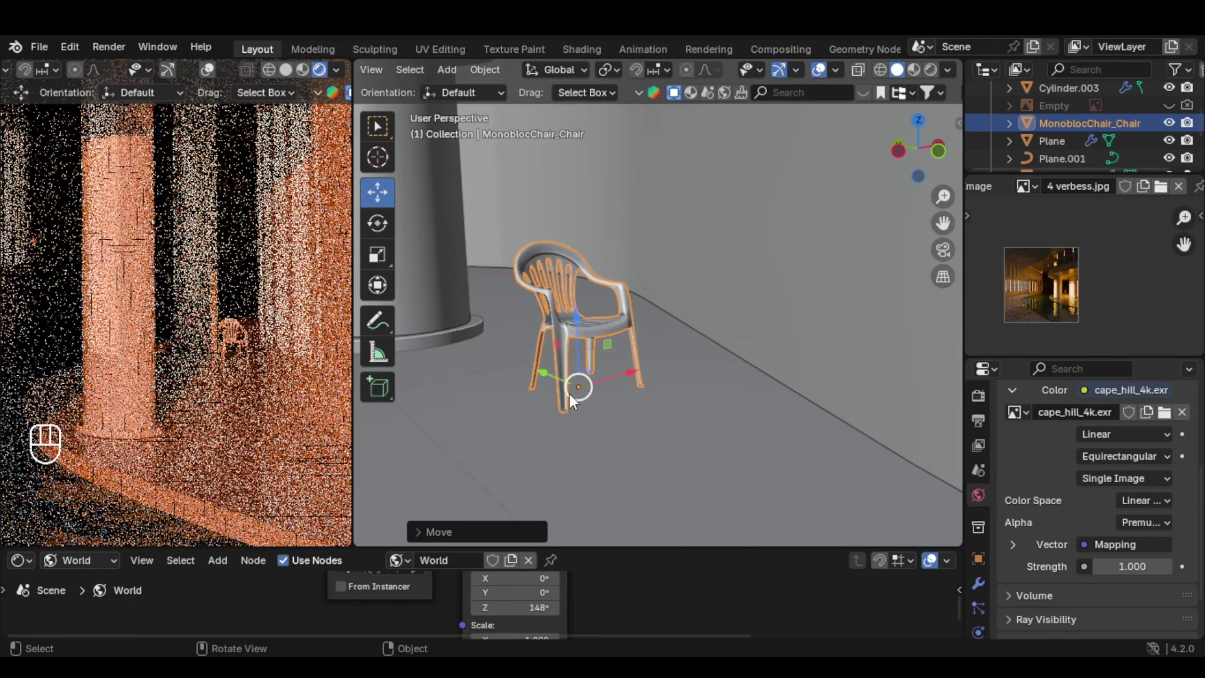
pyautogui.keyDown('shift'); pyautogui.moveTo(569, 394); pyautogui.dragTo(586, 378, button='middle'); pyautogui.keyUp('shift')
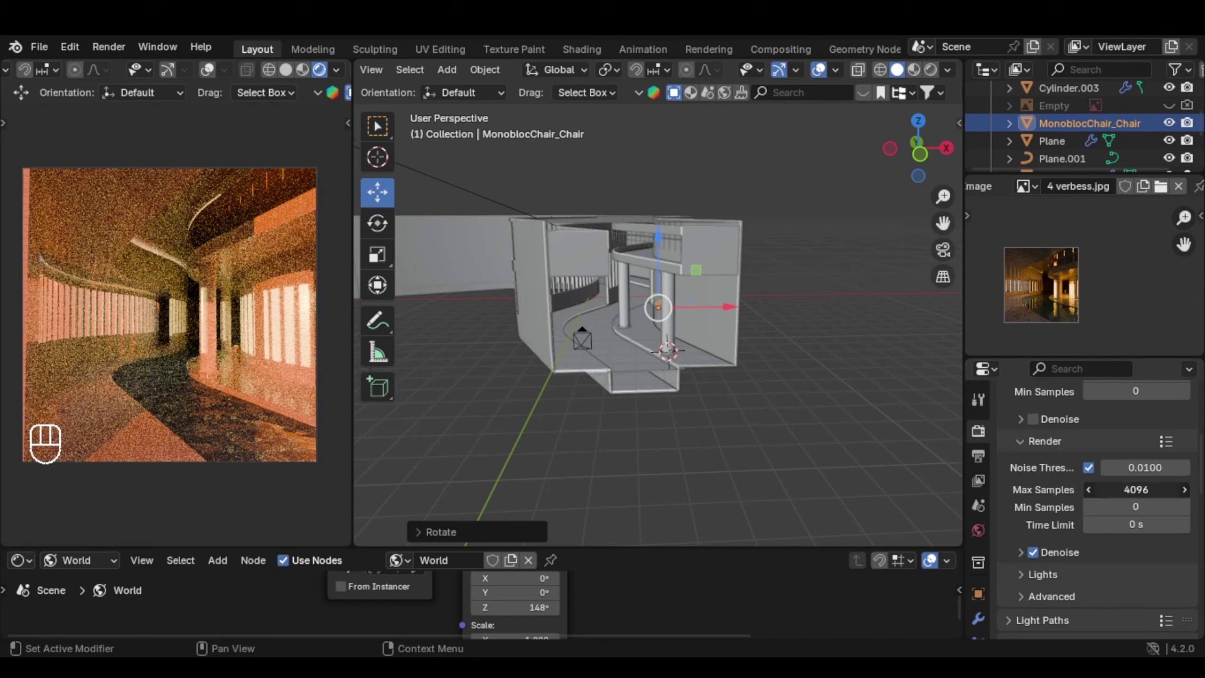
# Set the final render's Max Samples to 300 and enable Use GPU for its OpenImageDenoise denoiser
pyautogui.click(1139, 490)
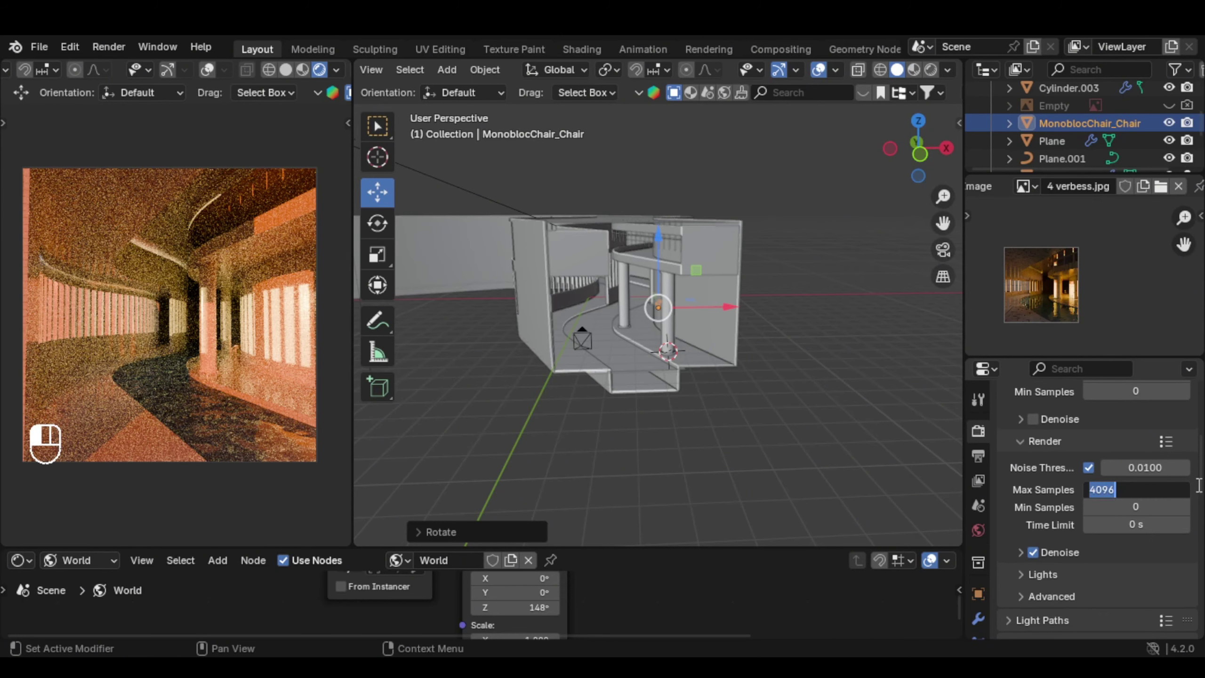
pyautogui.write('300')
pyautogui.press('Return')
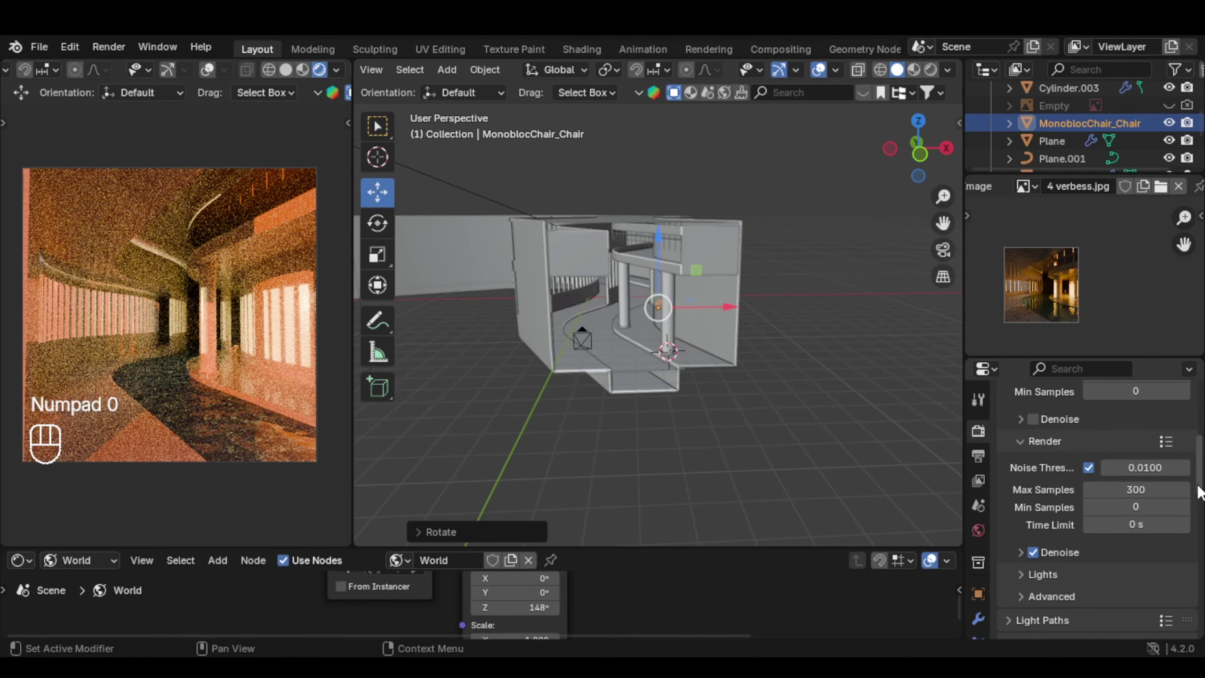
pyautogui.scroll(-3, 1102, 503)
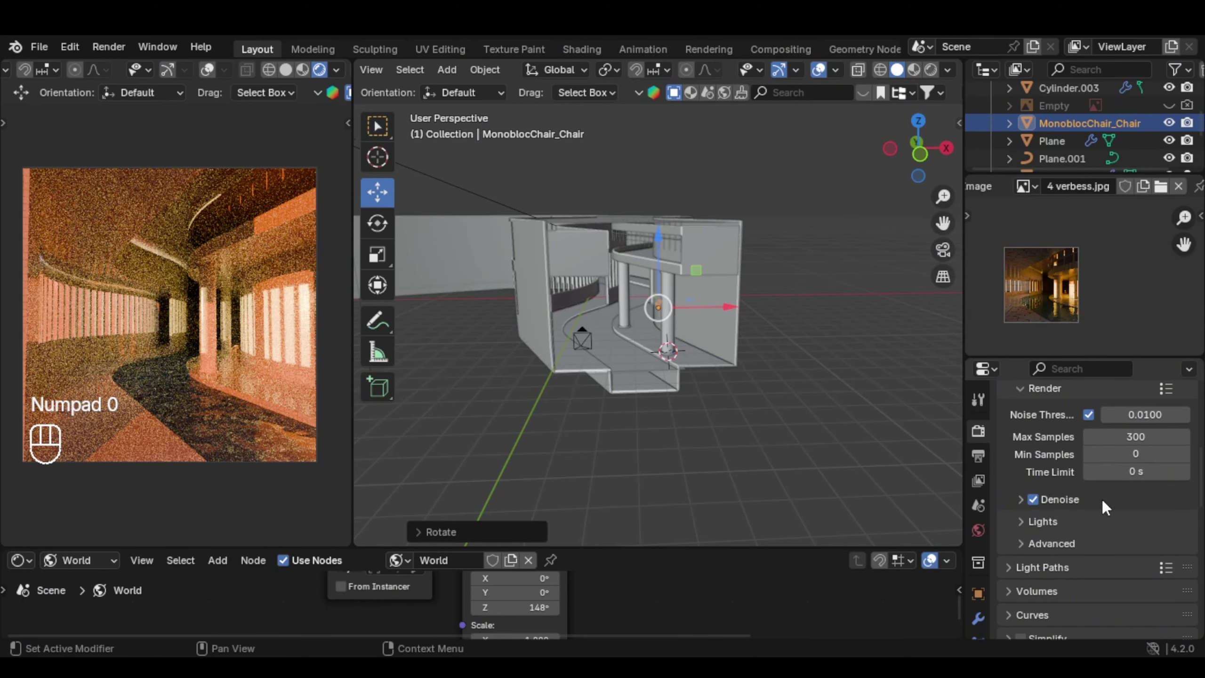
pyautogui.click(1020, 499)
pyautogui.scroll(-4, 1105, 517)
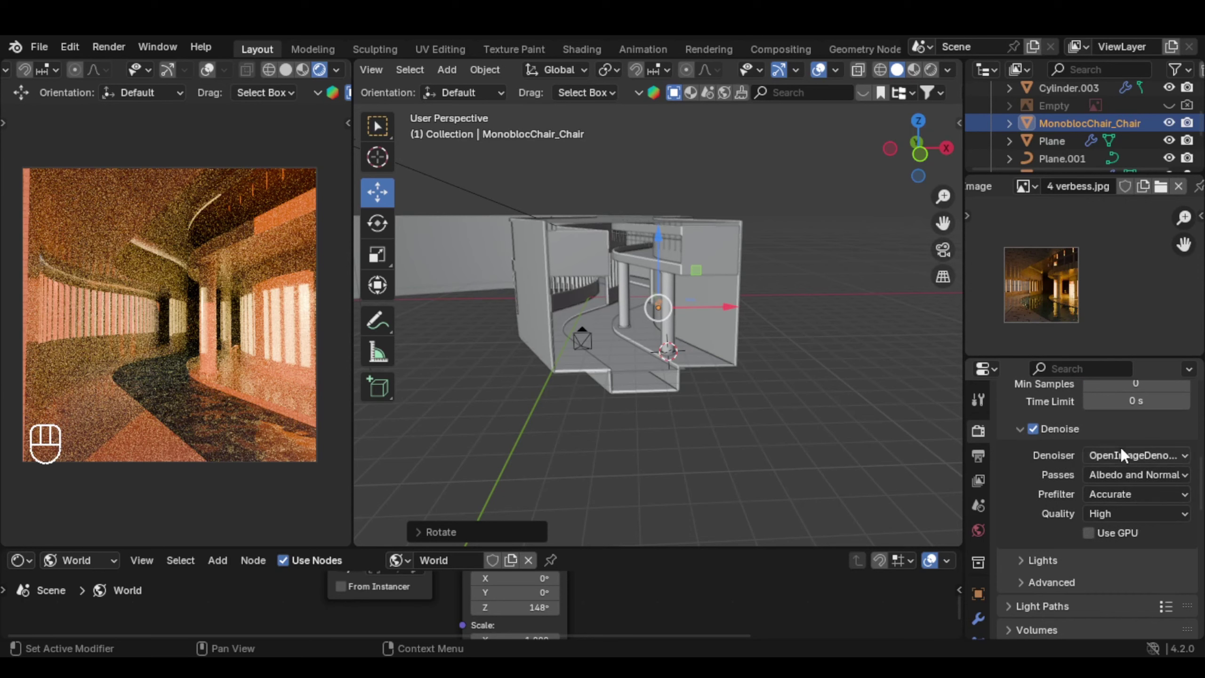
pyautogui.click(1107, 533)
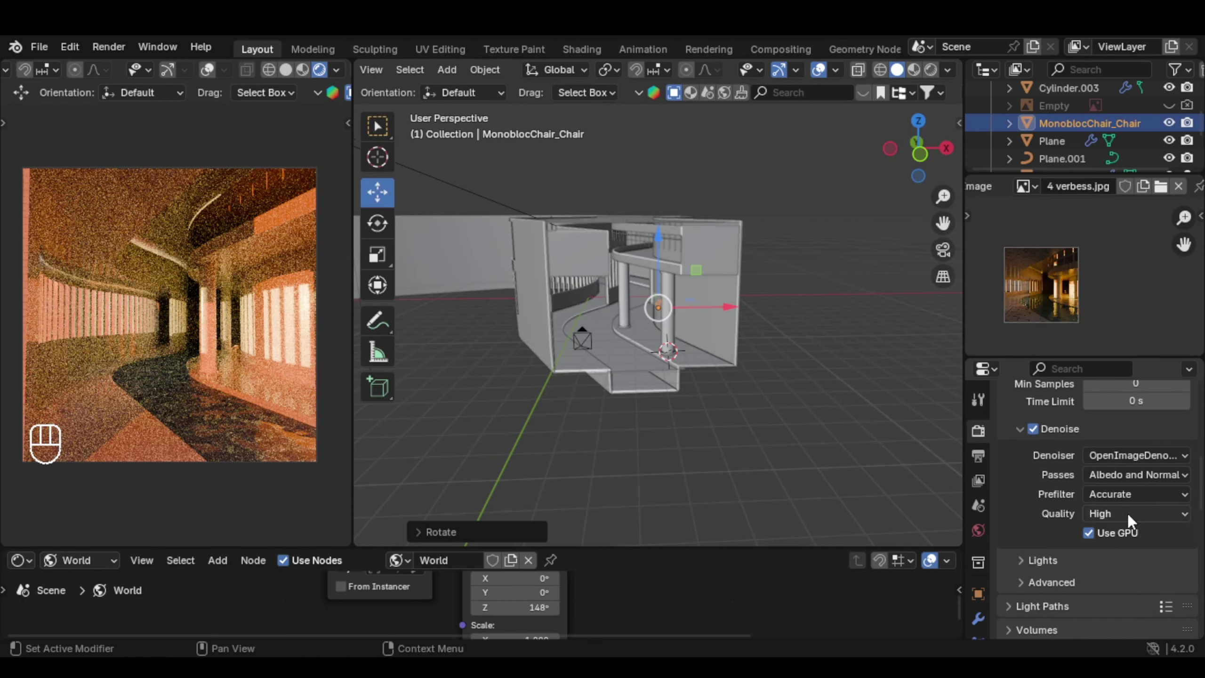
pyautogui.click(1116, 428)
# In the Light Paths settings, set Max Bounces Total to 8 and Transmission to 4
pyautogui.scroll(-4, 1106, 425)
pyautogui.click(1095, 428)
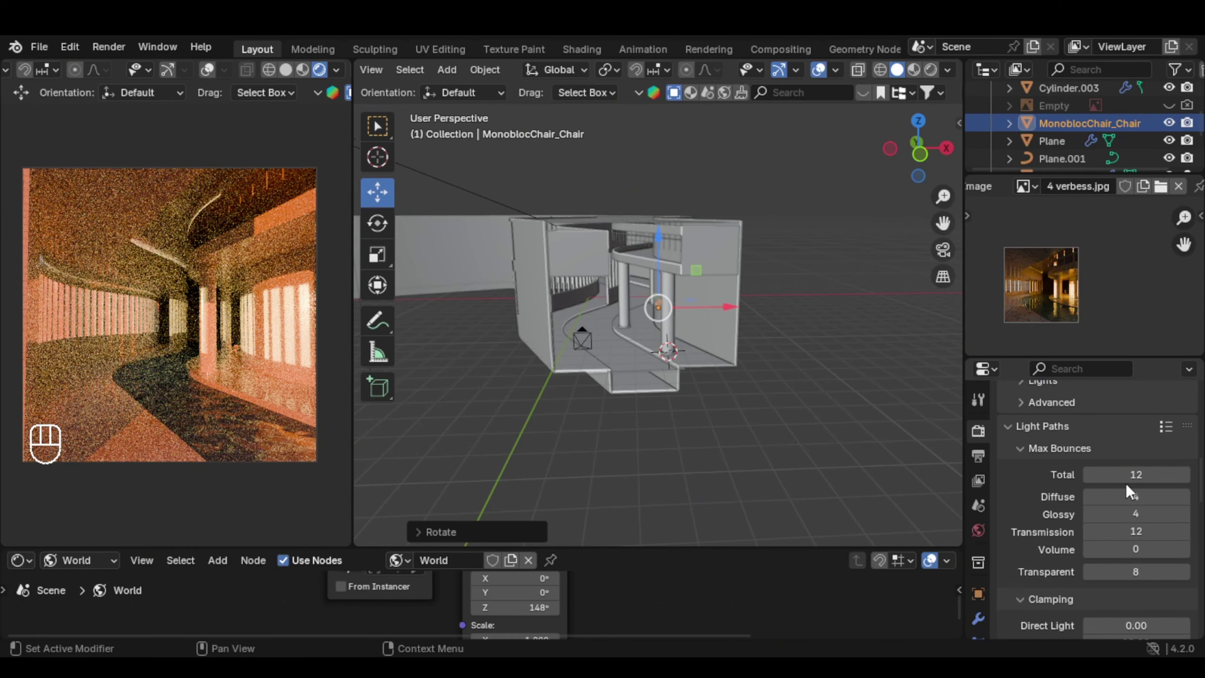
pyautogui.click(1130, 475)
pyautogui.write('8')
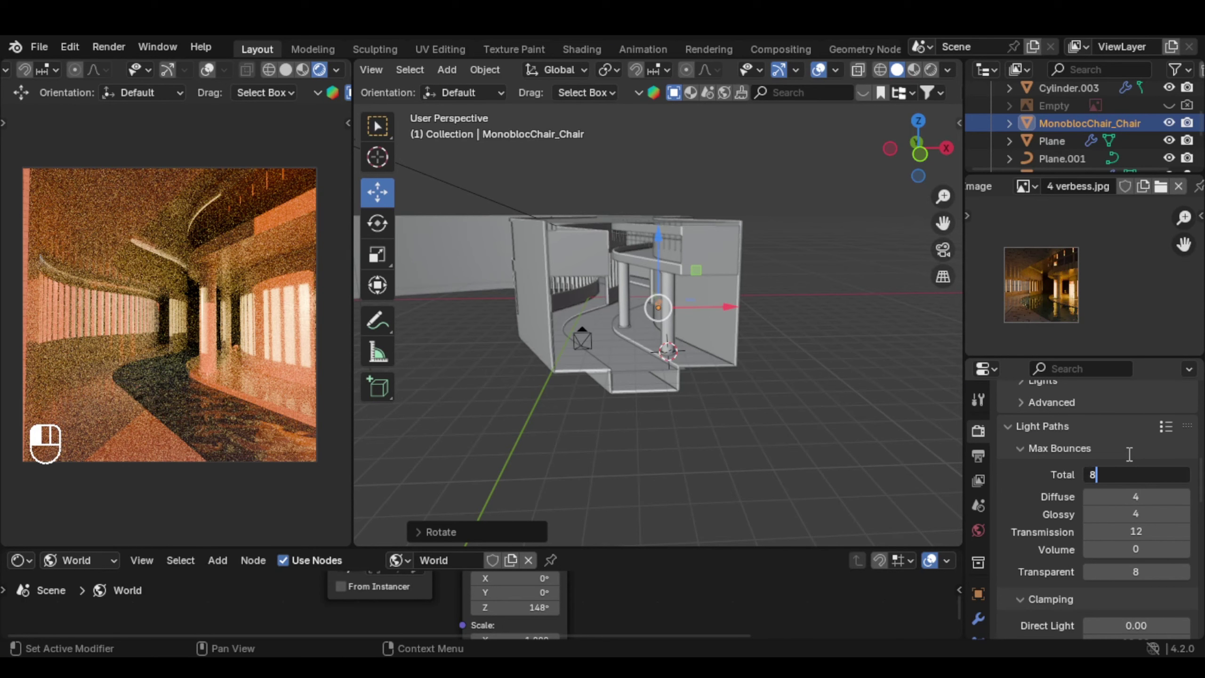
pyautogui.press('Return')
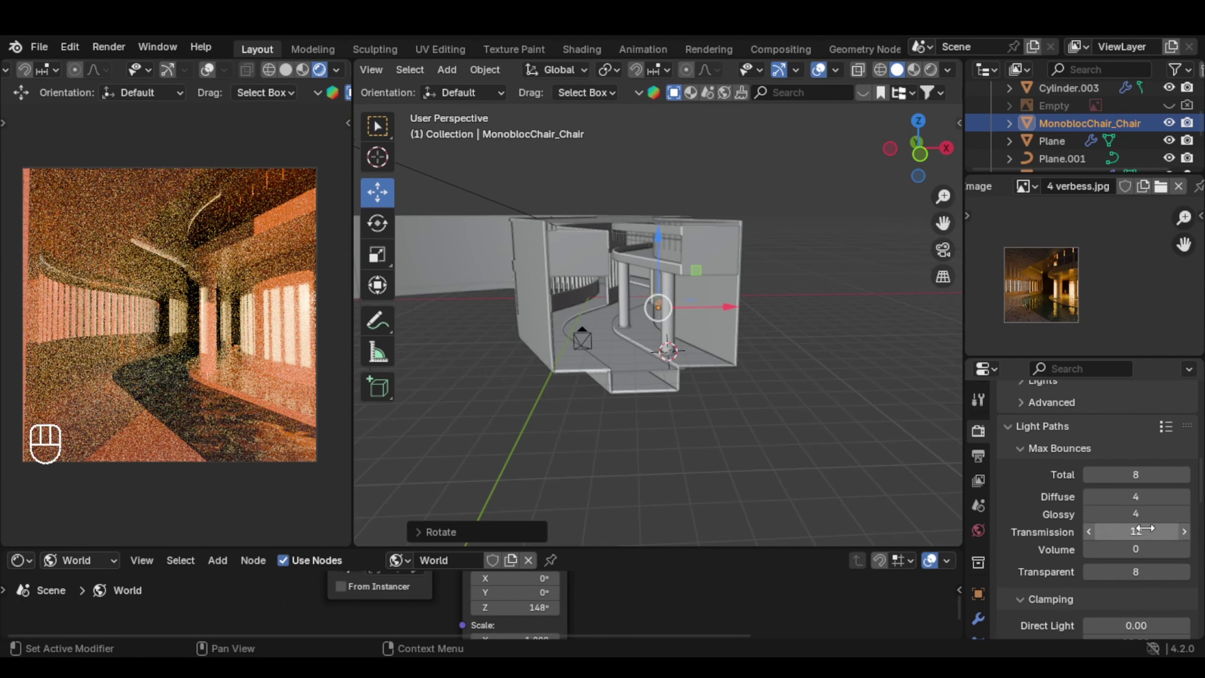
pyautogui.click(1145, 528)
pyautogui.write('4')
pyautogui.press('Return')
# Set the render memory Tile Size to 512 in the Performance settings
pyautogui.scroll(-10, 1087, 459)
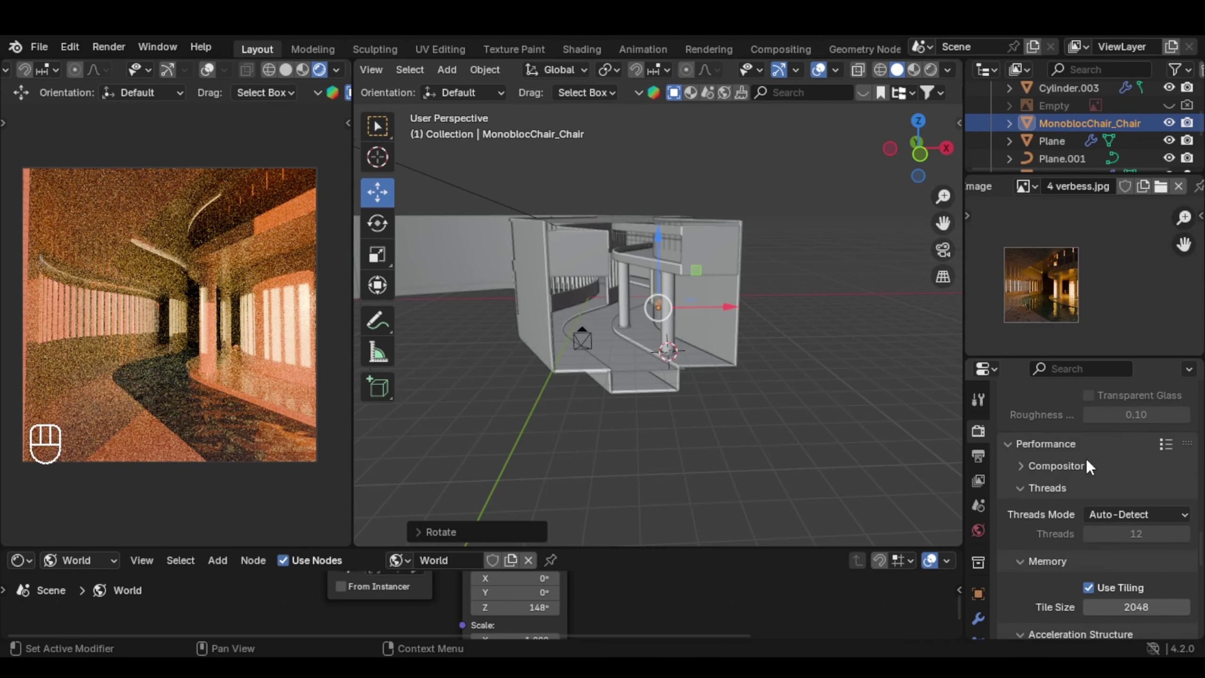
pyautogui.click(1077, 449)
pyautogui.click(1058, 443)
pyautogui.scroll(-5, 1171, 477)
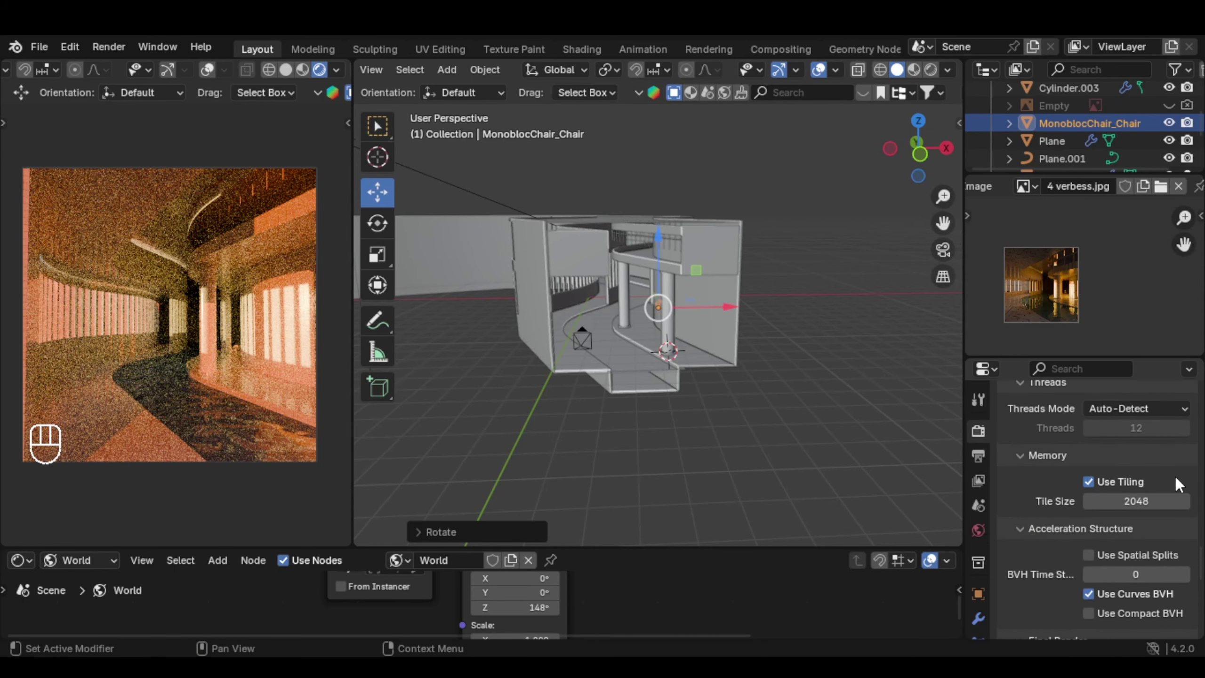
pyautogui.click(1139, 502)
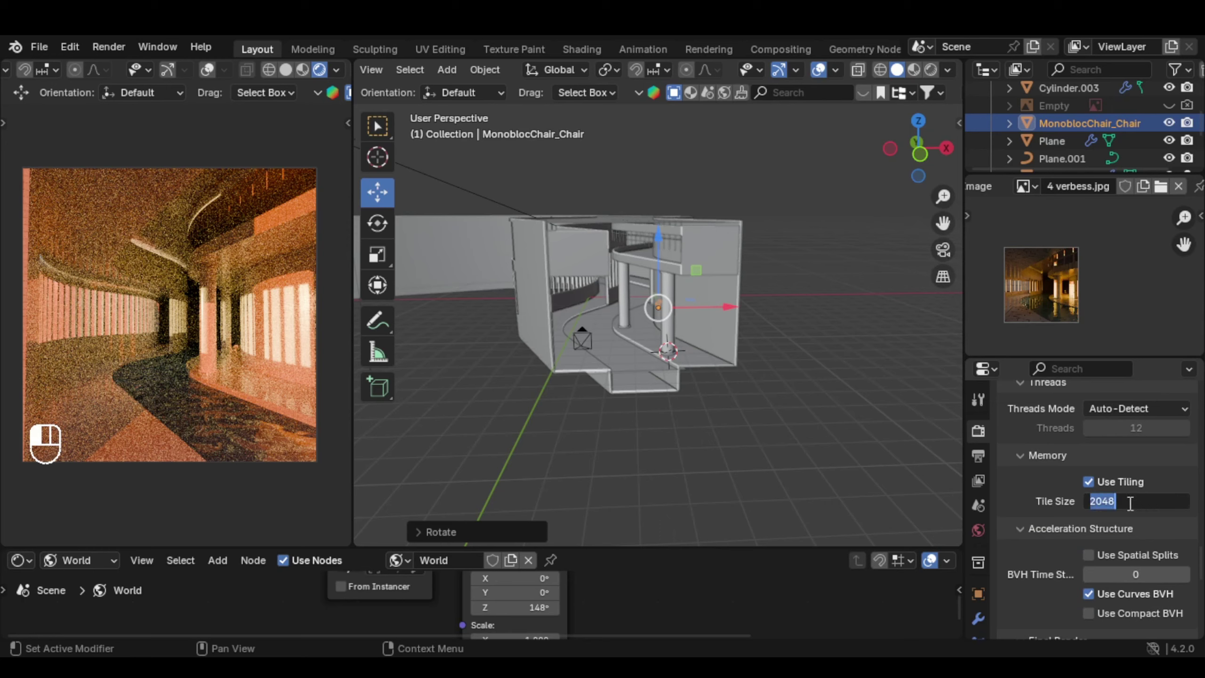
pyautogui.write('512')
pyautogui.press('Return')
pyautogui.scroll(-3, 1130, 503)
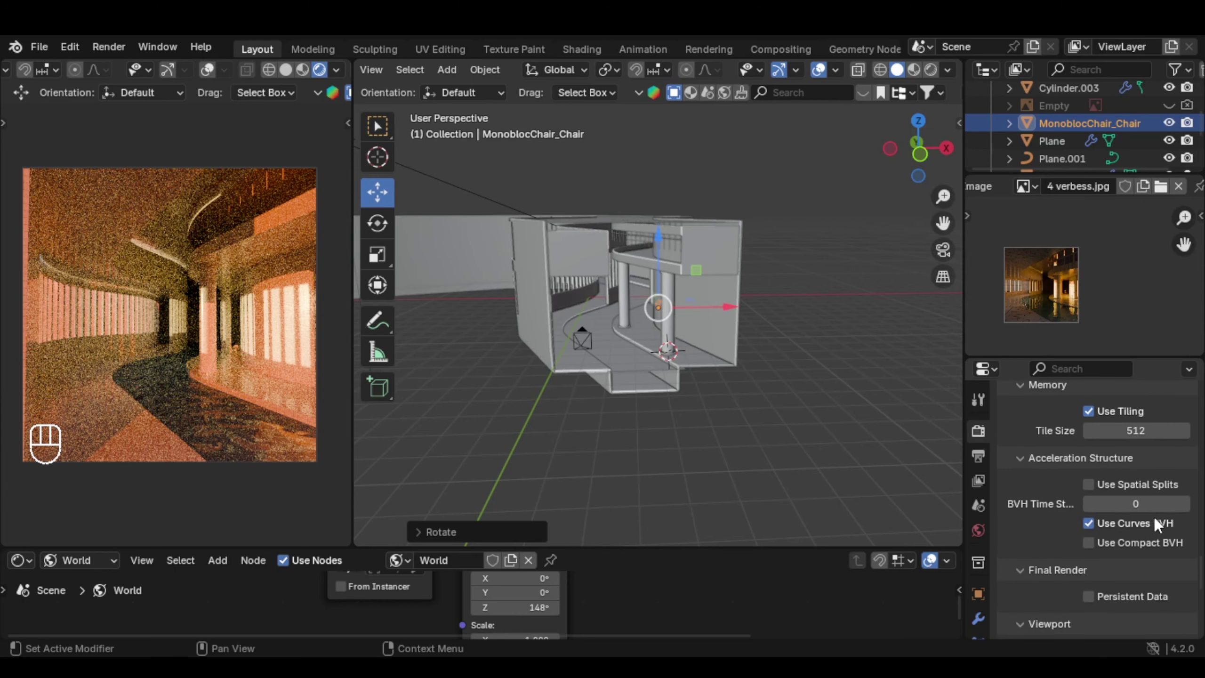
# Enable Use Spatial Splits, Use Compact BVH and Persistent Data in the Performance settings
pyautogui.click(1126, 486)
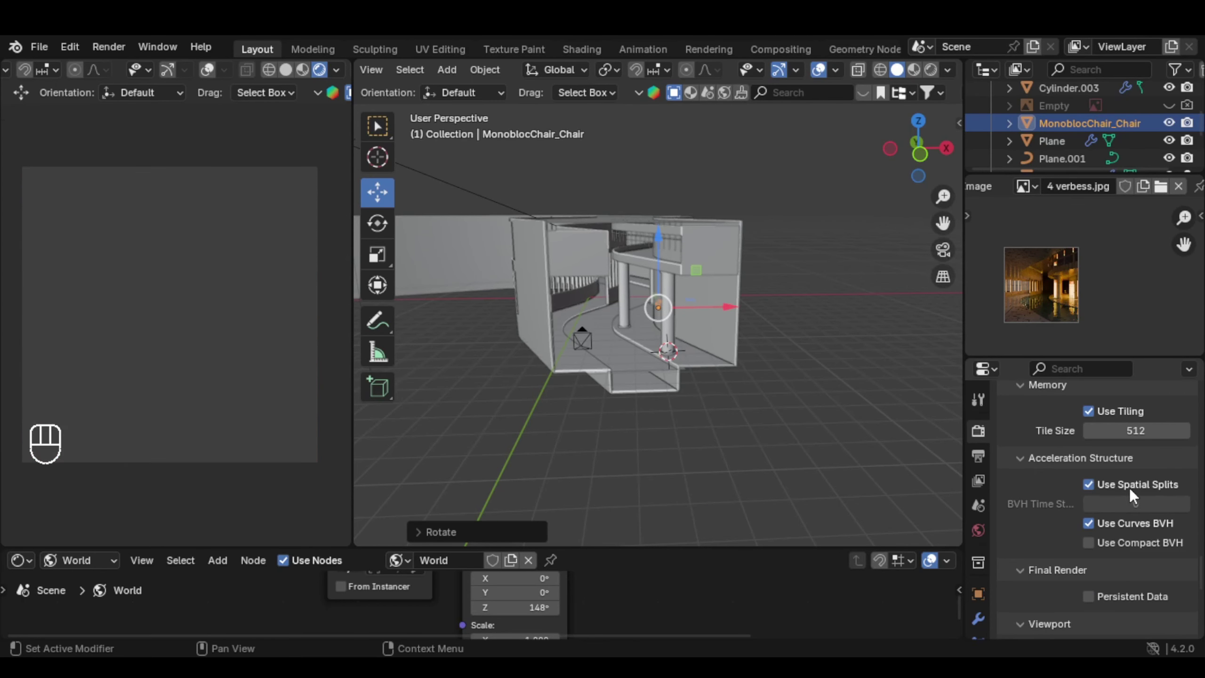
pyautogui.click(1128, 543)
pyautogui.scroll(-3, 1178, 477)
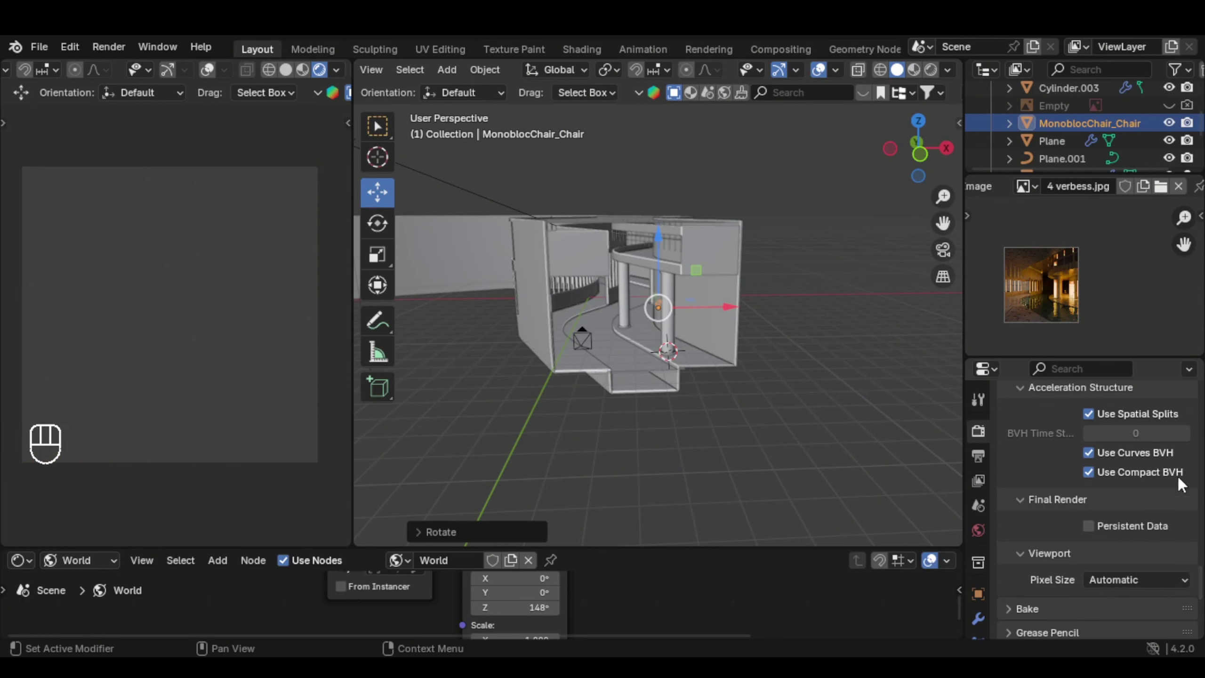
pyautogui.click(1116, 526)
pyautogui.scroll(-5, 1158, 456)
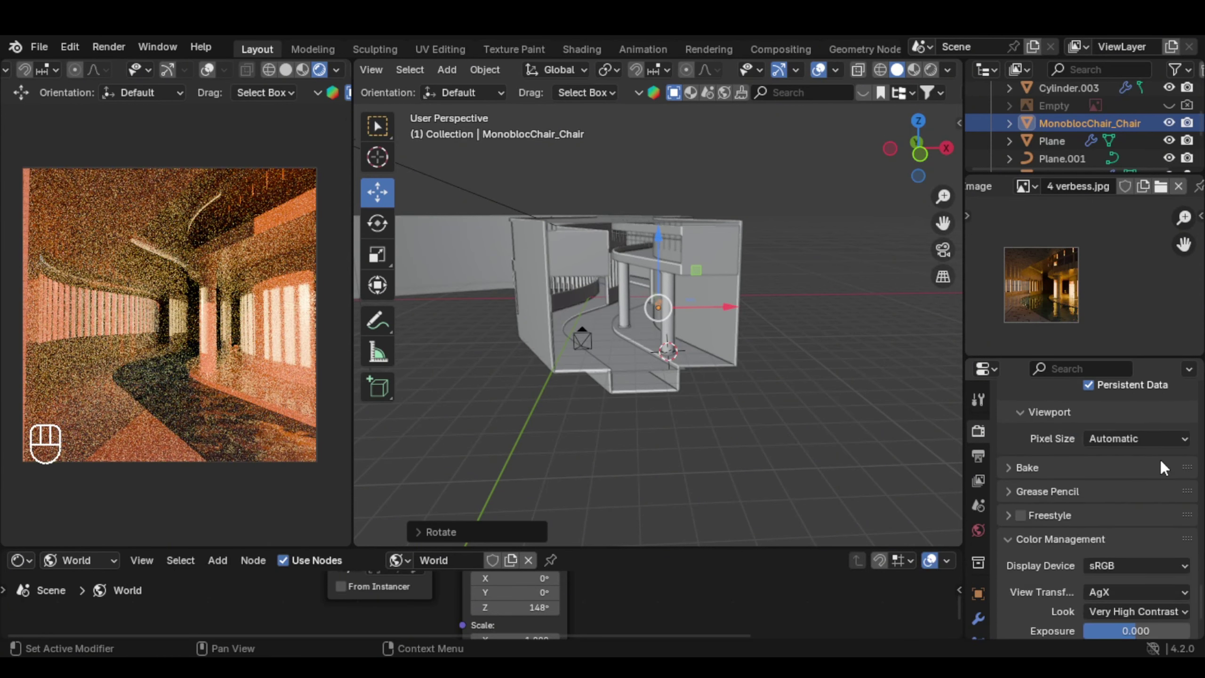
# Try the Filmic view transform in Color Management and switch back to AgX
pyautogui.scroll(-4, 1170, 470)
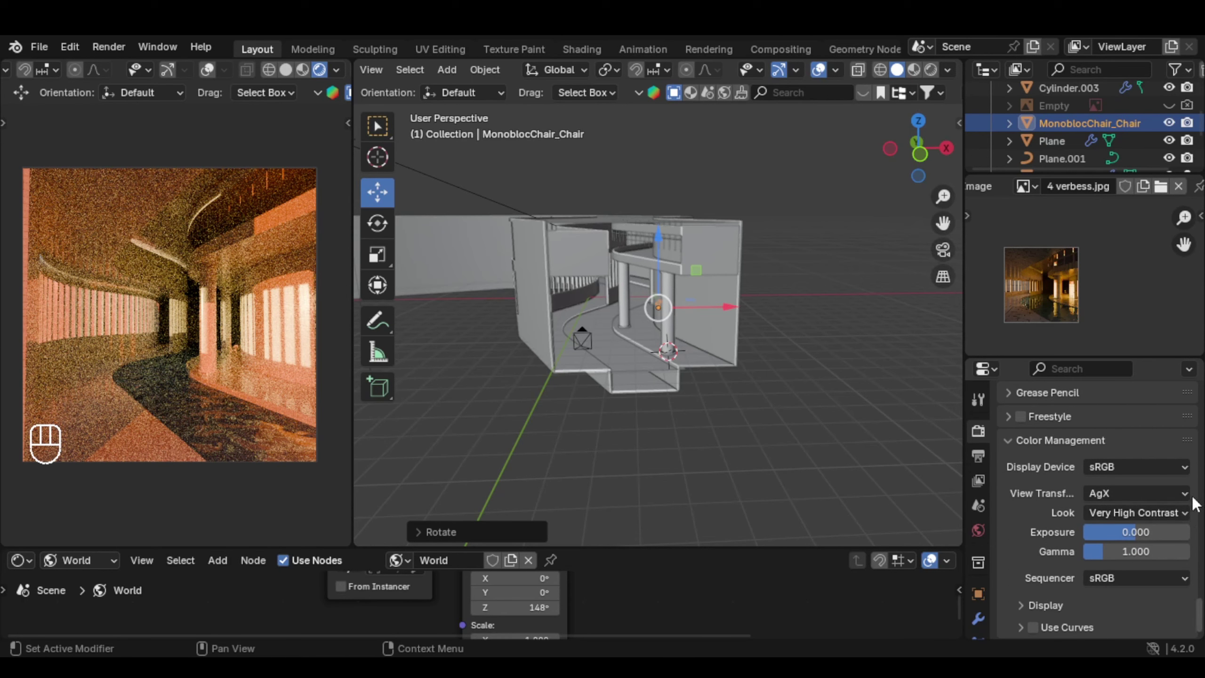
pyautogui.click(1144, 492)
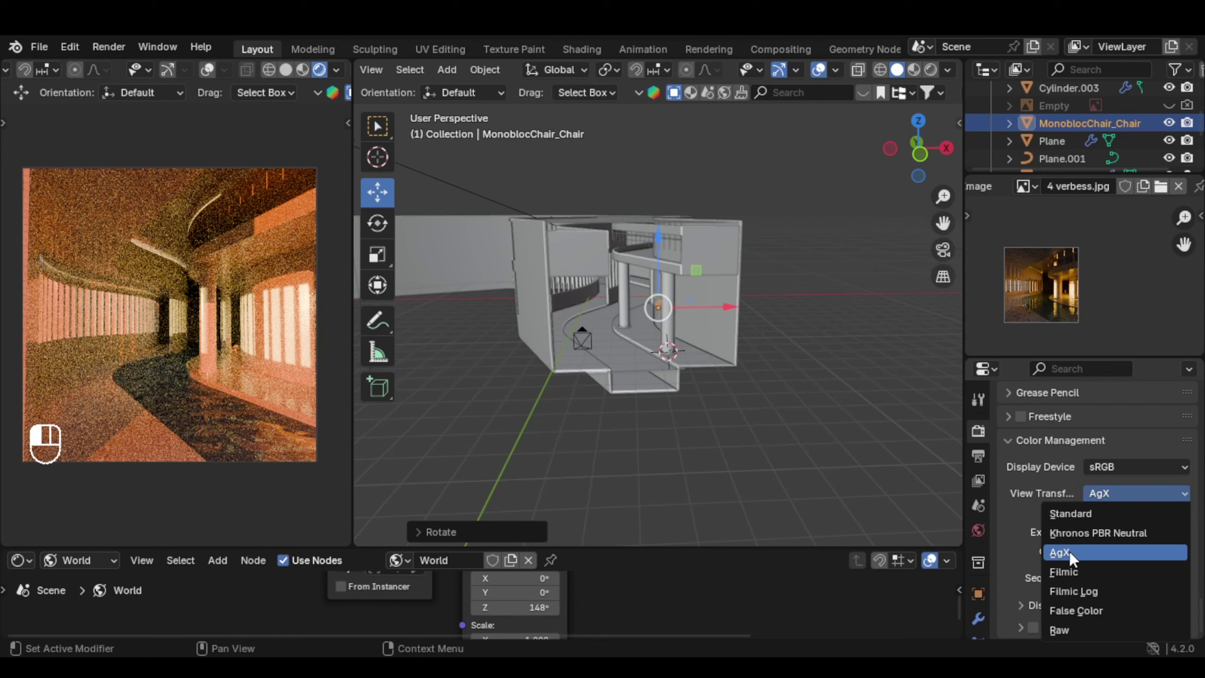
pyautogui.click(1106, 575)
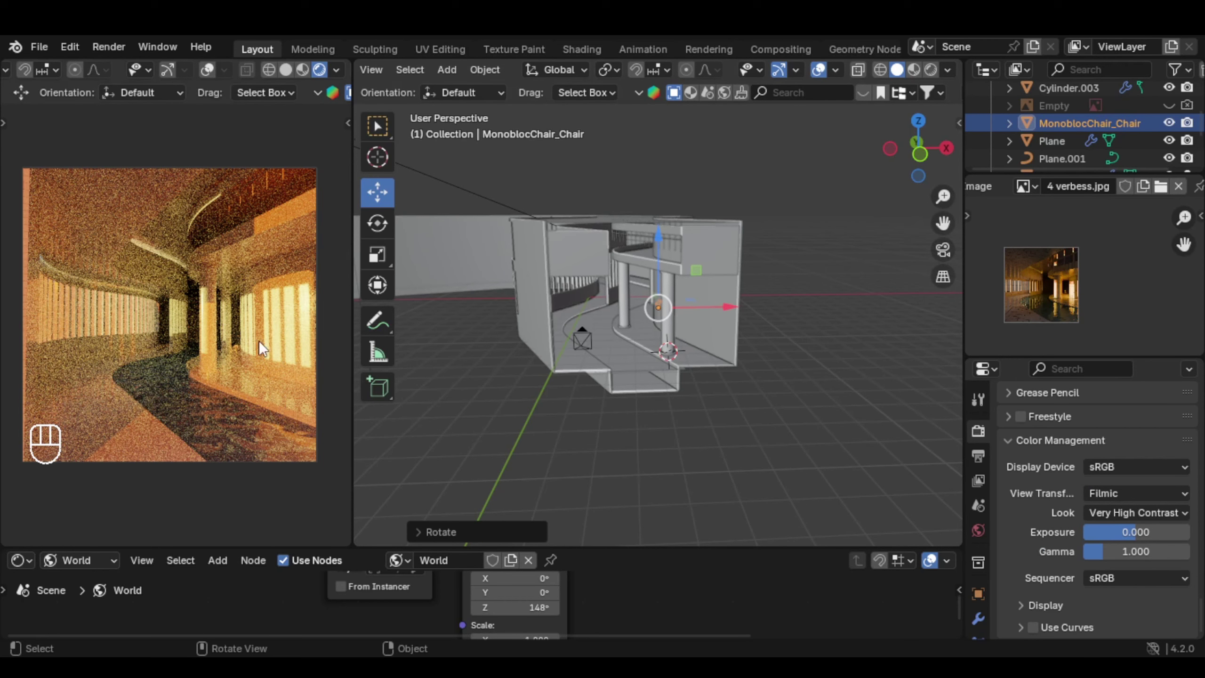
pyautogui.click(1153, 470)
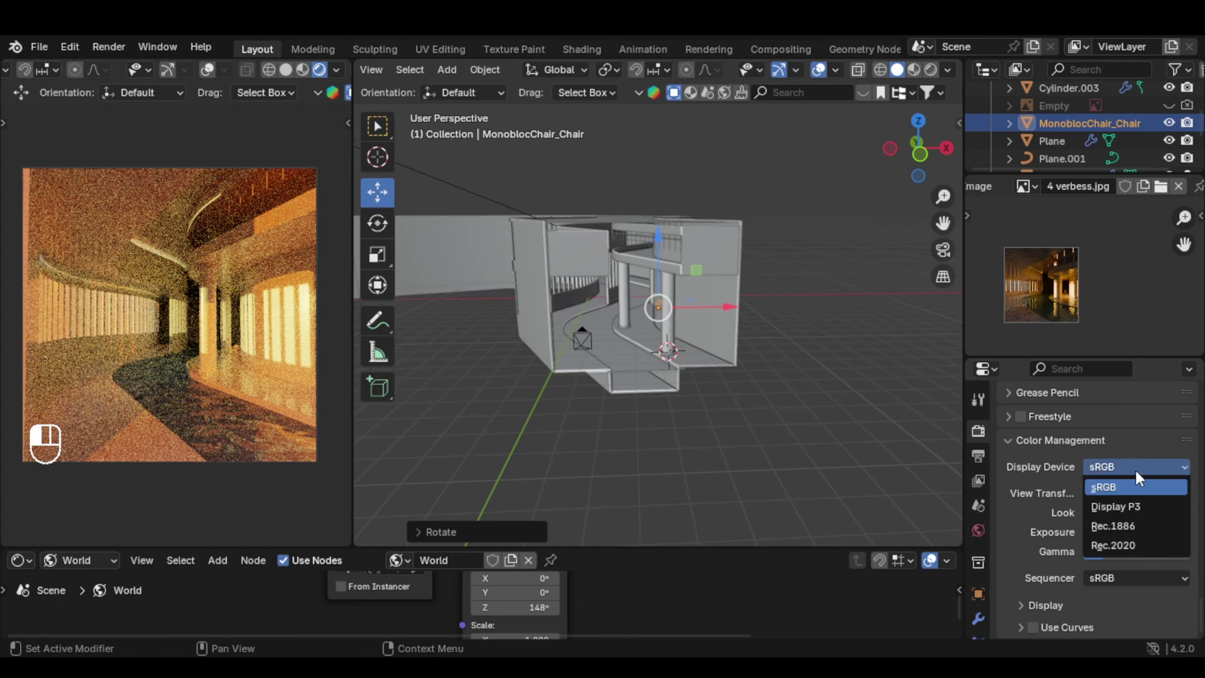
pyautogui.click(1137, 485)
pyautogui.click(1135, 495)
pyautogui.click(1094, 545)
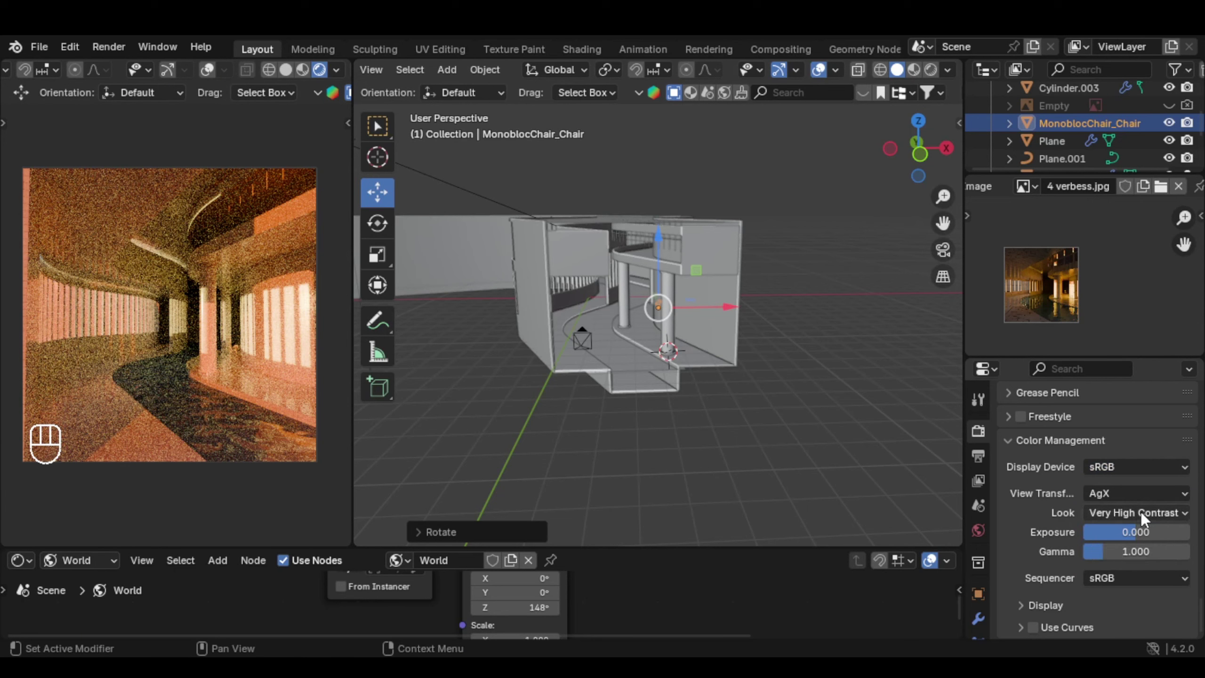
# Compare the None look with Very High Contrast under the AgX view transform and restore Very High Contrast
pyautogui.click(1165, 513)
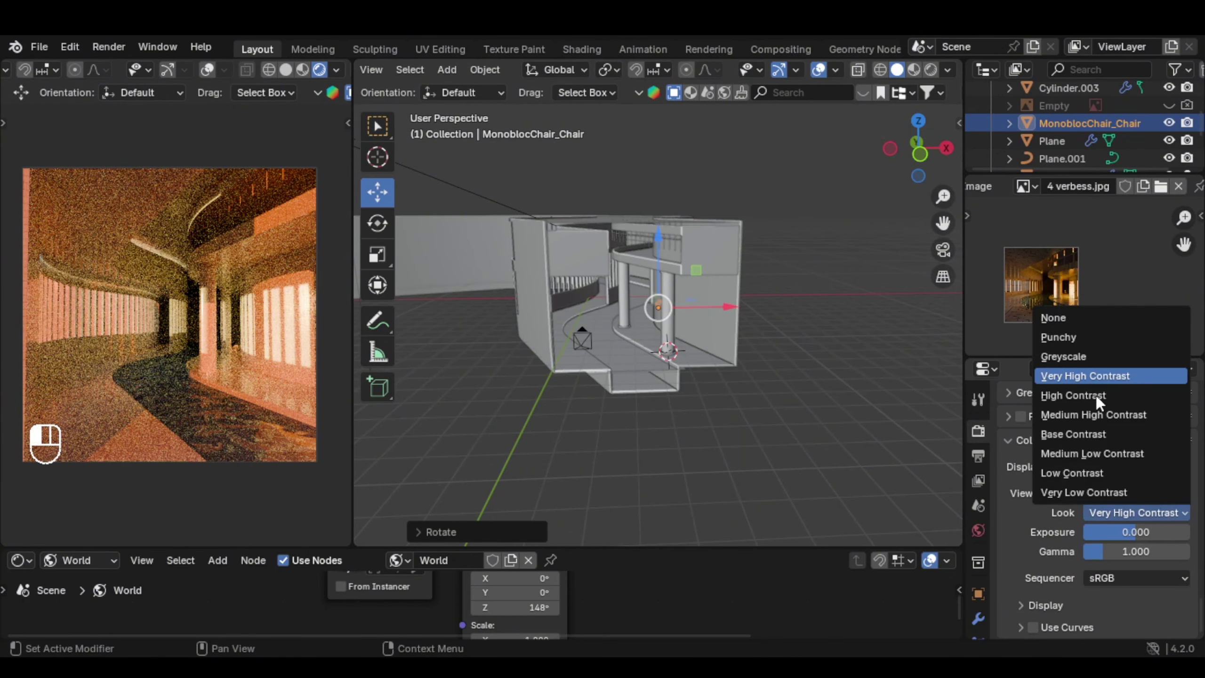
pyautogui.click(1122, 375)
pyautogui.click(1142, 497)
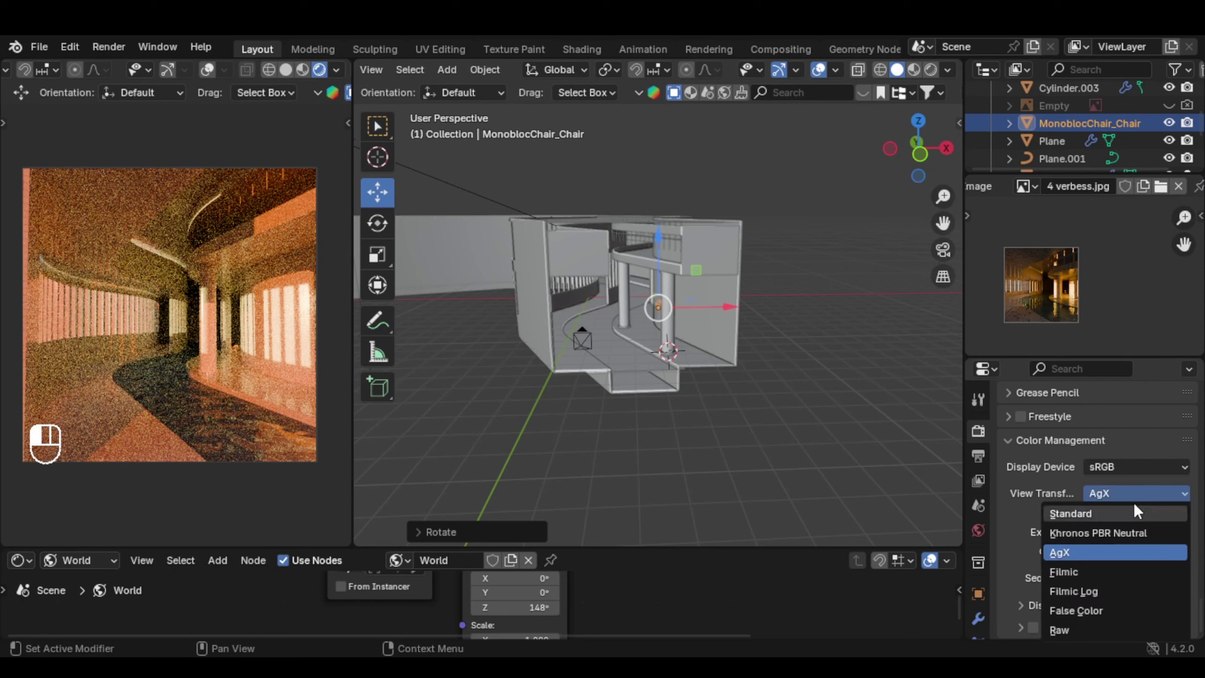
pyautogui.click(1134, 503)
pyautogui.click(1125, 509)
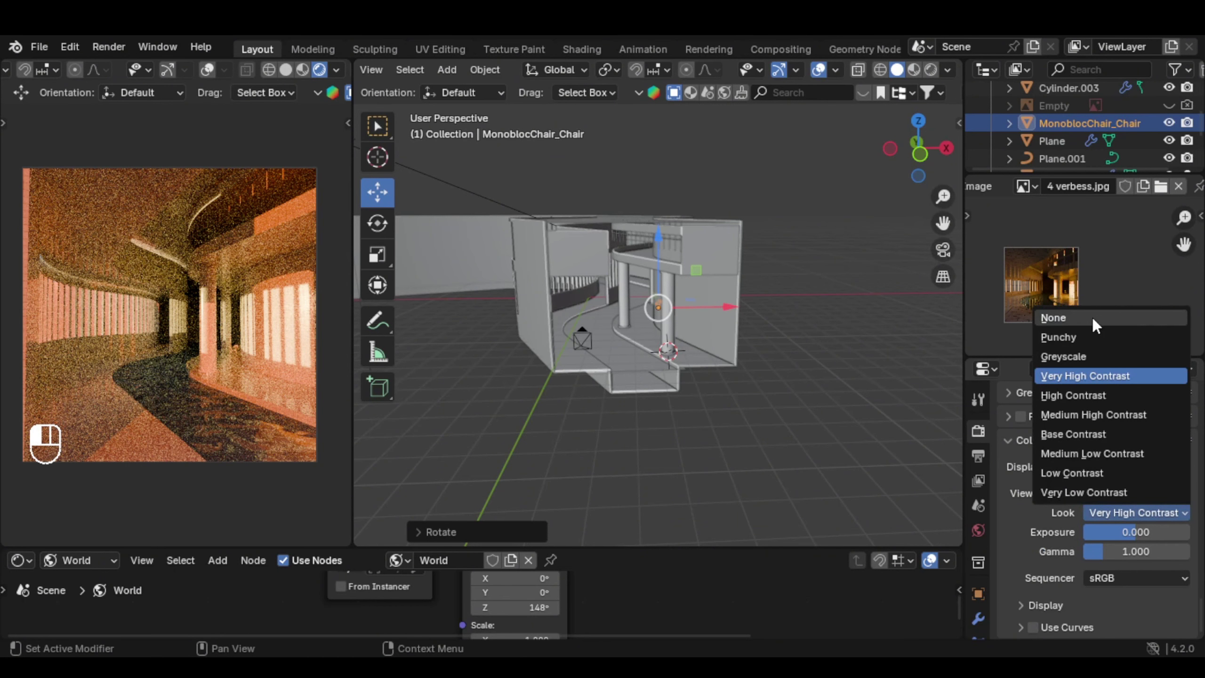
pyautogui.click(1118, 323)
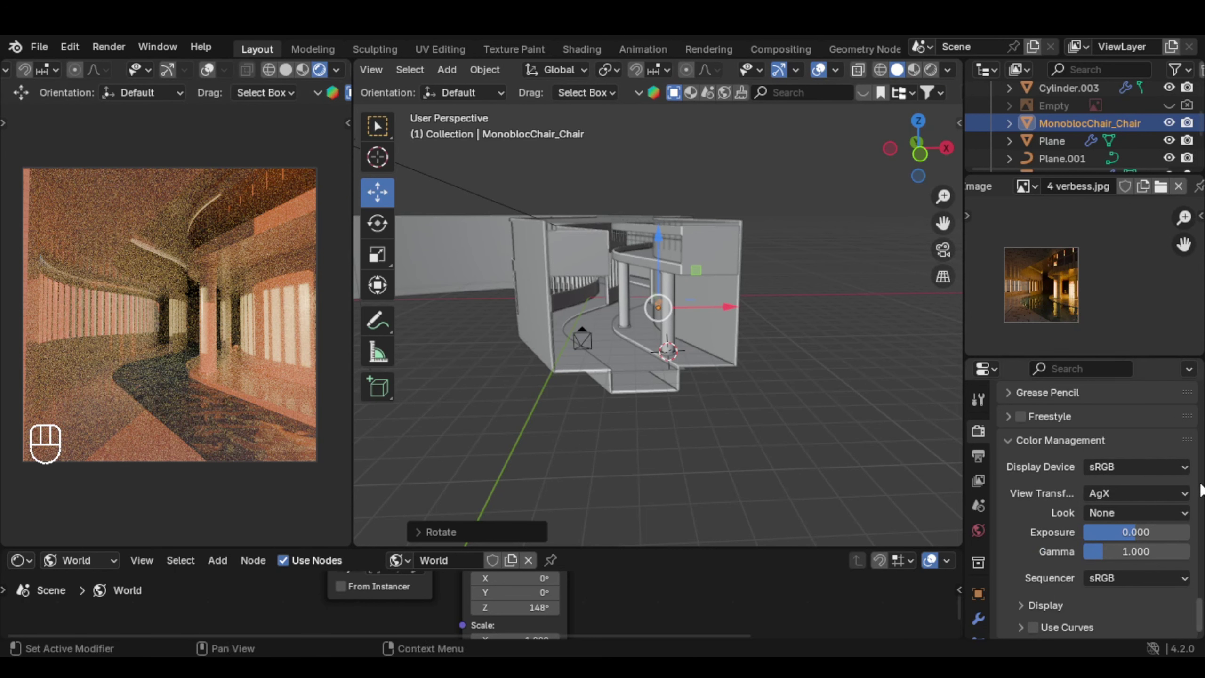
pyautogui.click(1110, 493)
pyautogui.click(1175, 492)
pyautogui.click(1172, 512)
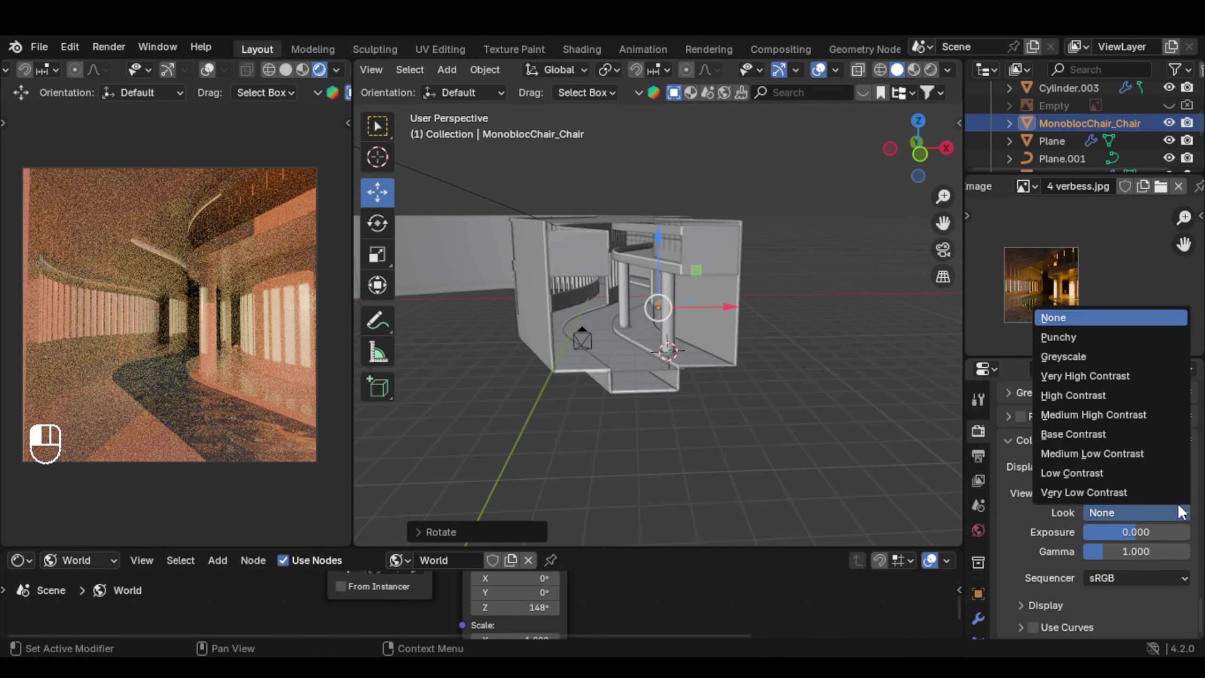
pyautogui.click(1128, 370)
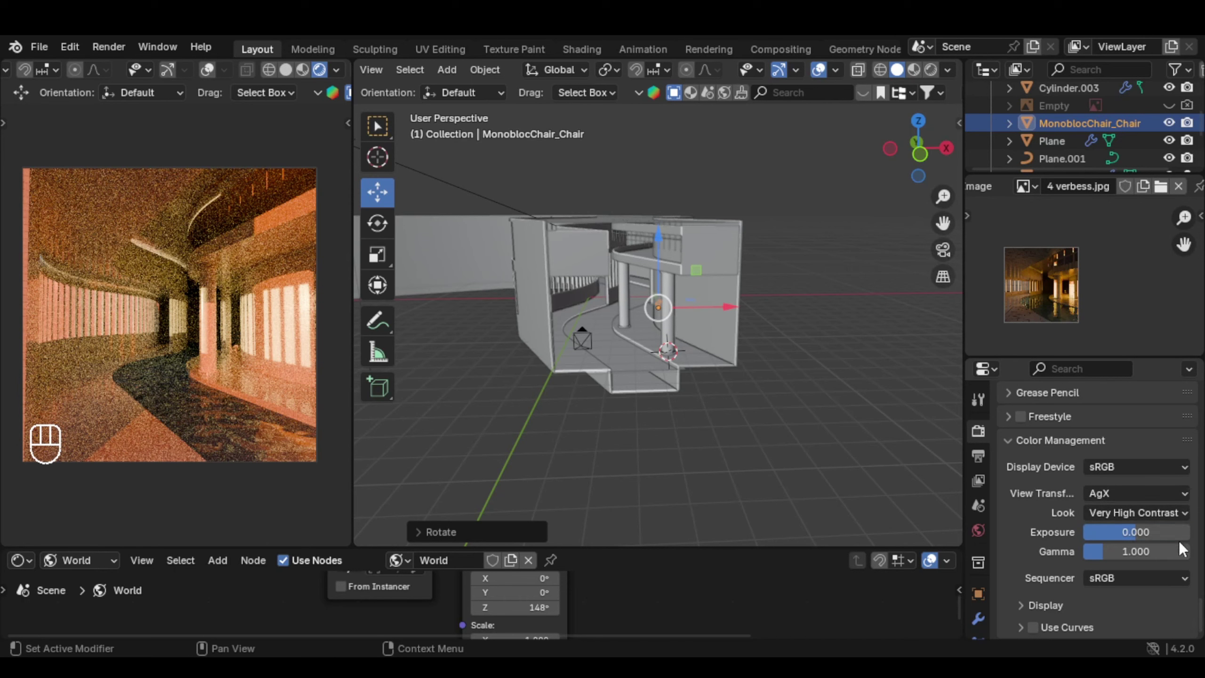
# Review the Film exposure and pixel filter width in the render settings
pyautogui.scroll(10, 1034, 424)
pyautogui.click(1032, 425)
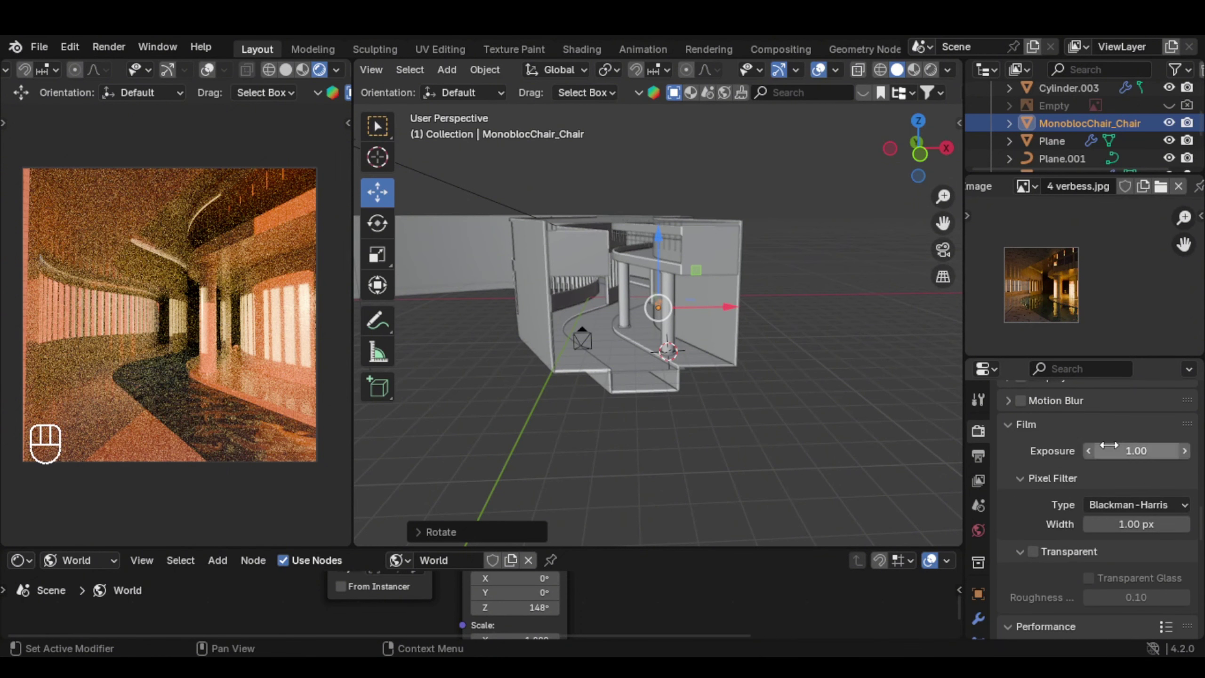
pyautogui.scroll(-2, 1109, 447)
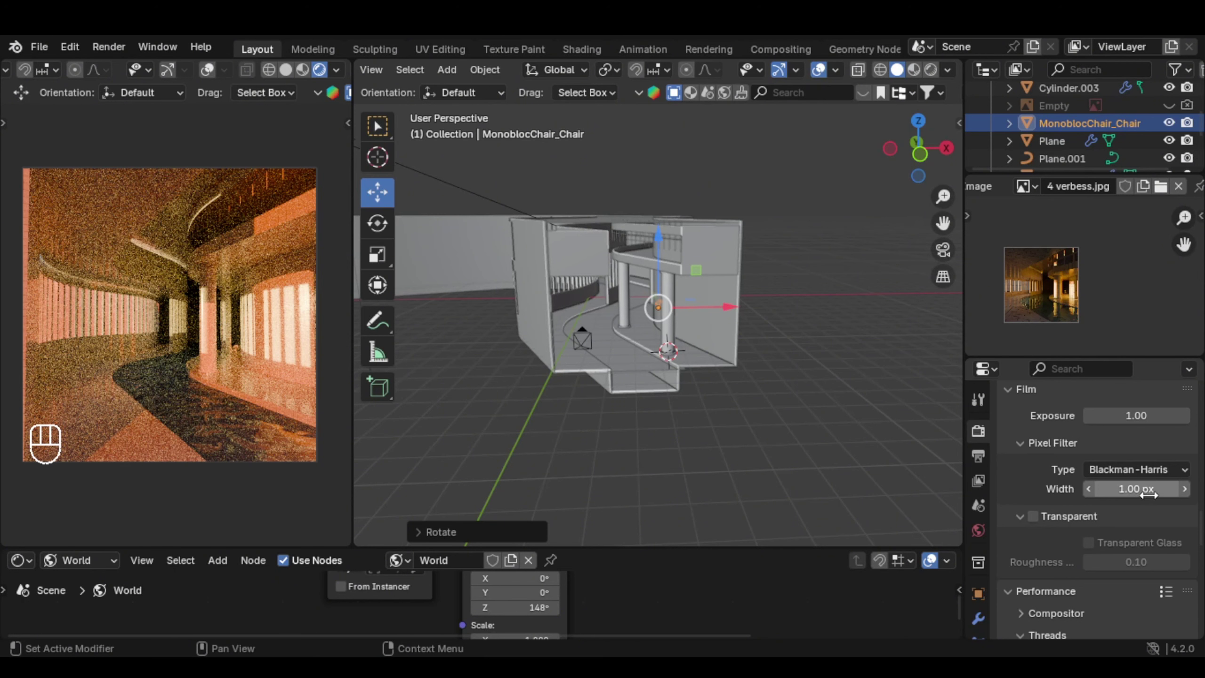
pyautogui.scroll(10, 1139, 474)
# Select the balcony's vertical railing posts and lower them about 0.455 m along the Z axis
pyautogui.scroll(8, 623, 278)
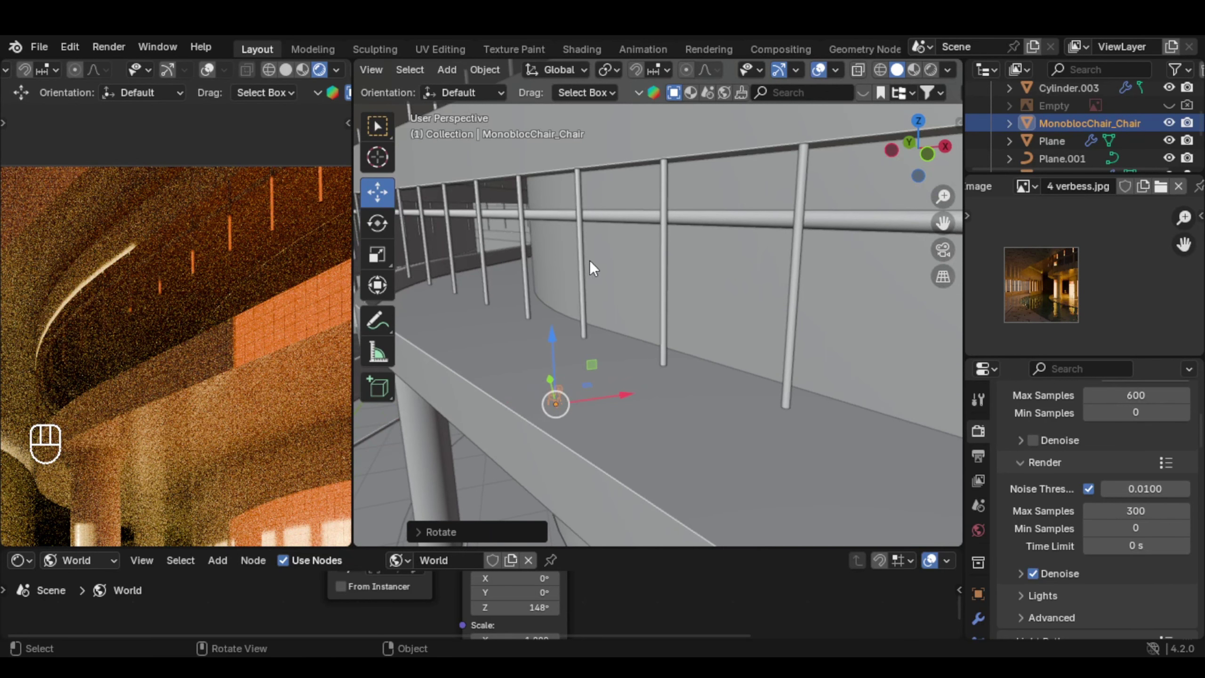
pyautogui.click(591, 263)
pyautogui.press('KP_Decimal')
pyautogui.press('g')
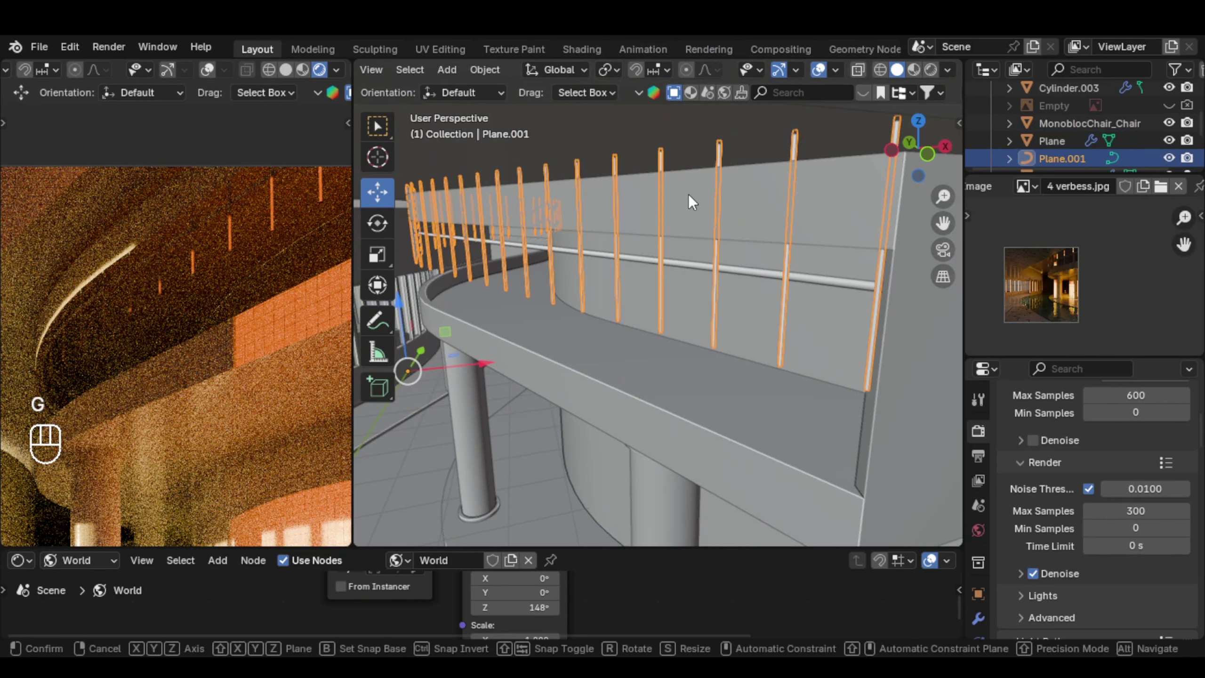
pyautogui.press('z')
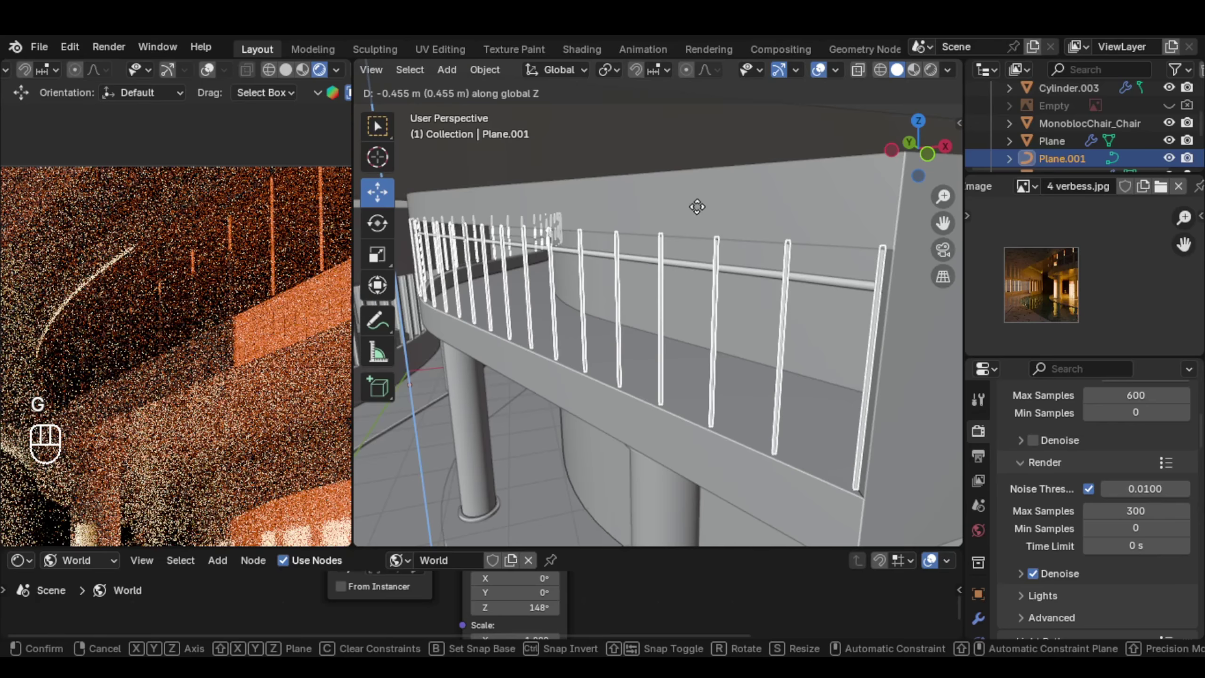
pyautogui.click(697, 207)
pyautogui.scroll(8, 694, 222)
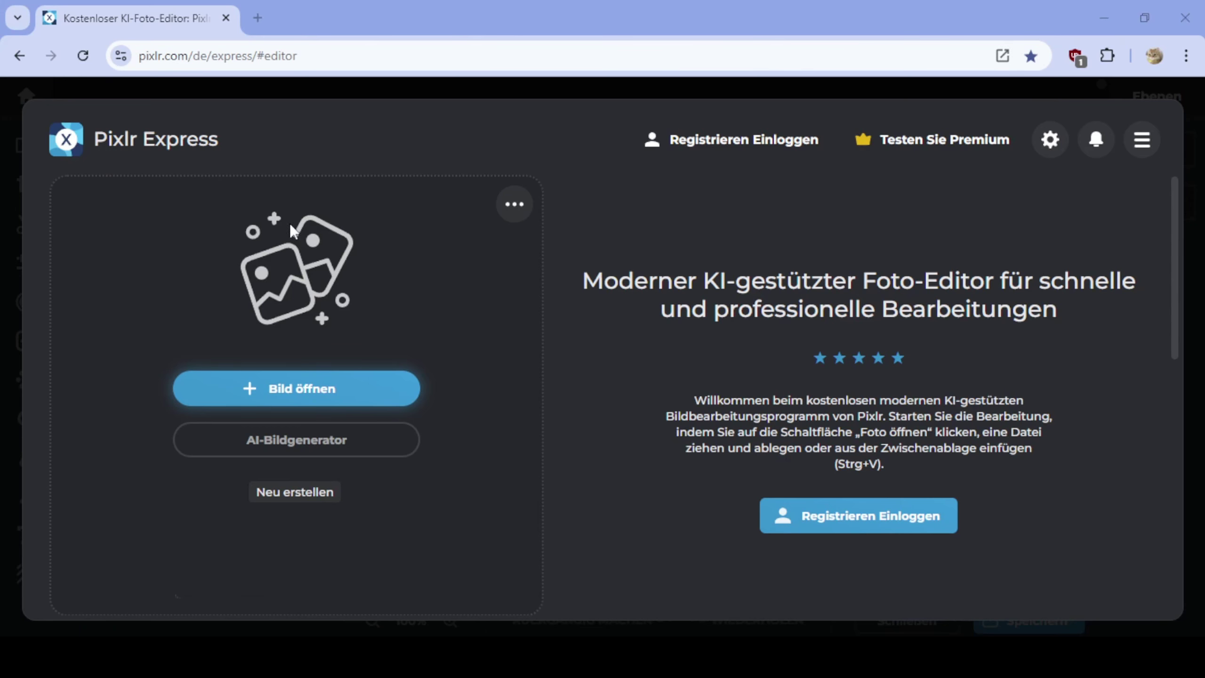
# Switch to Pixlr Express, load the finished interior render and open the Einstellen adjustments
pyautogui.scroll(1, 683, 330)
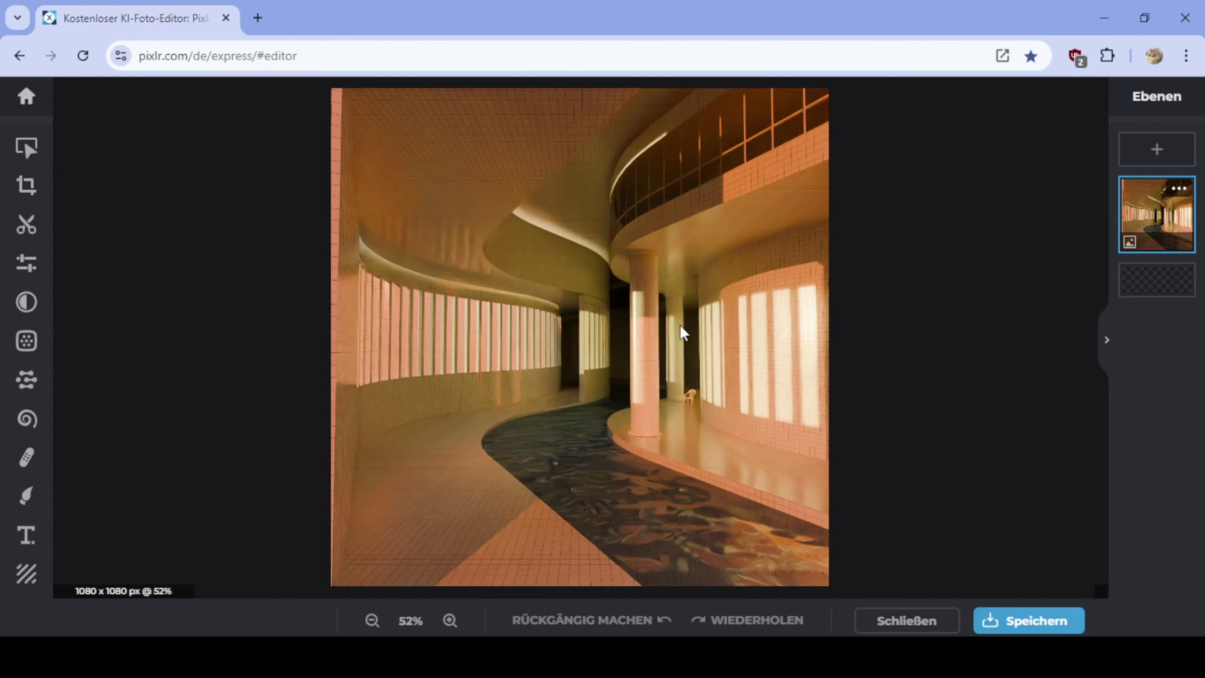
pyautogui.scroll(-1, 686, 339)
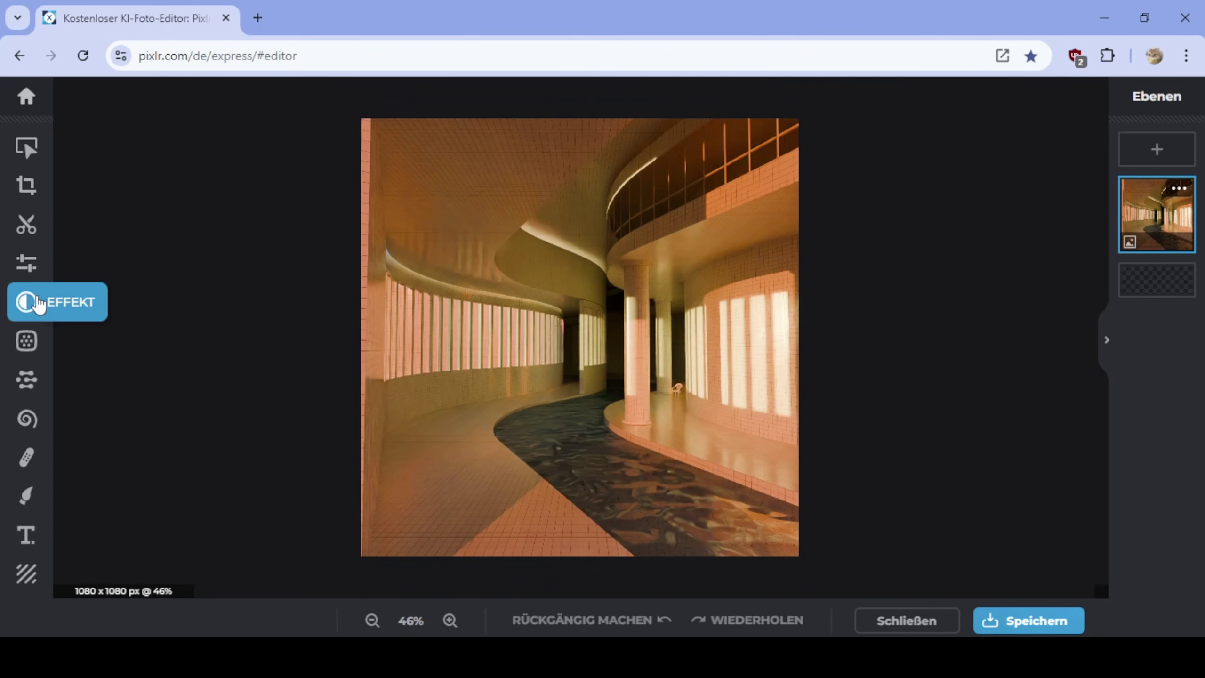
pyautogui.click(26, 262)
pyautogui.scroll(-10, 207, 310)
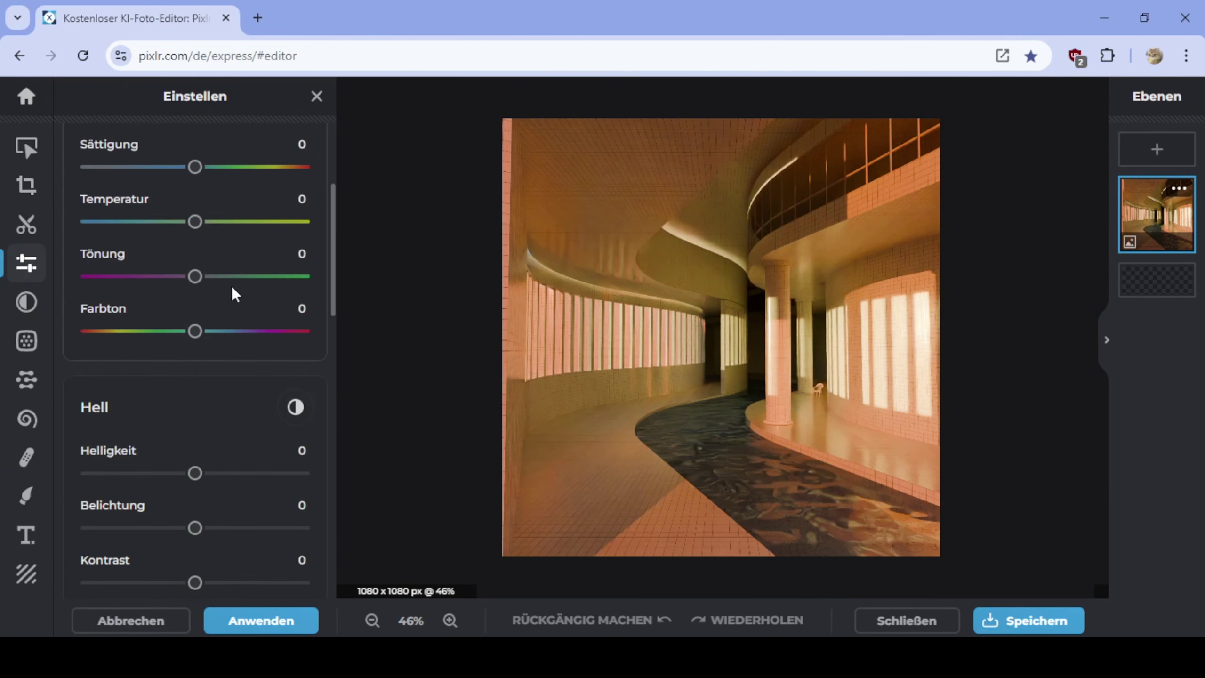
pyautogui.scroll(10, 250, 304)
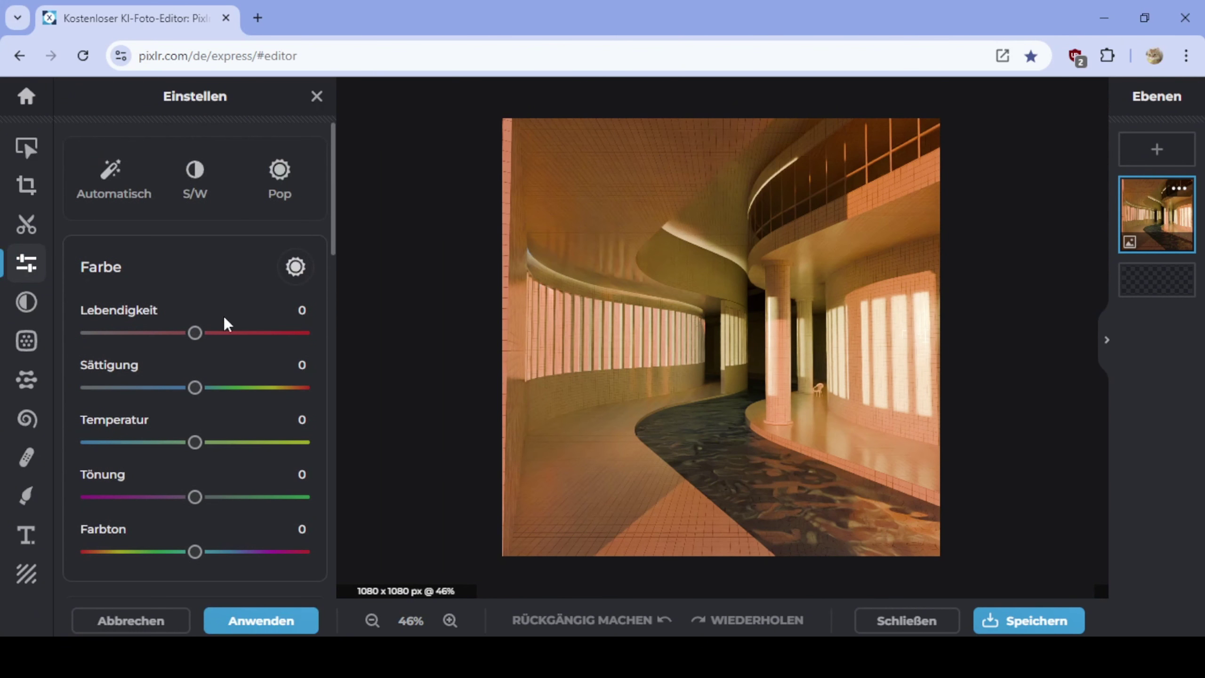
# Fine-tune the image's Lebendigkeit and a tonal slider in the Hell group
pyautogui.click(197, 333)
pyautogui.moveTo(229, 342); pyautogui.dragTo(201, 344)
pyautogui.scroll(-2, 233, 346)
pyautogui.scroll(-2, 213, 380)
pyautogui.scroll(-4, 190, 351)
pyautogui.moveTo(195, 395)
pyautogui.mouseDown()
pyautogui.moveTo(206, 401)
pyautogui.moveTo(196, 409)
pyautogui.mouseUp()
pyautogui.scroll(-12, 216, 403)
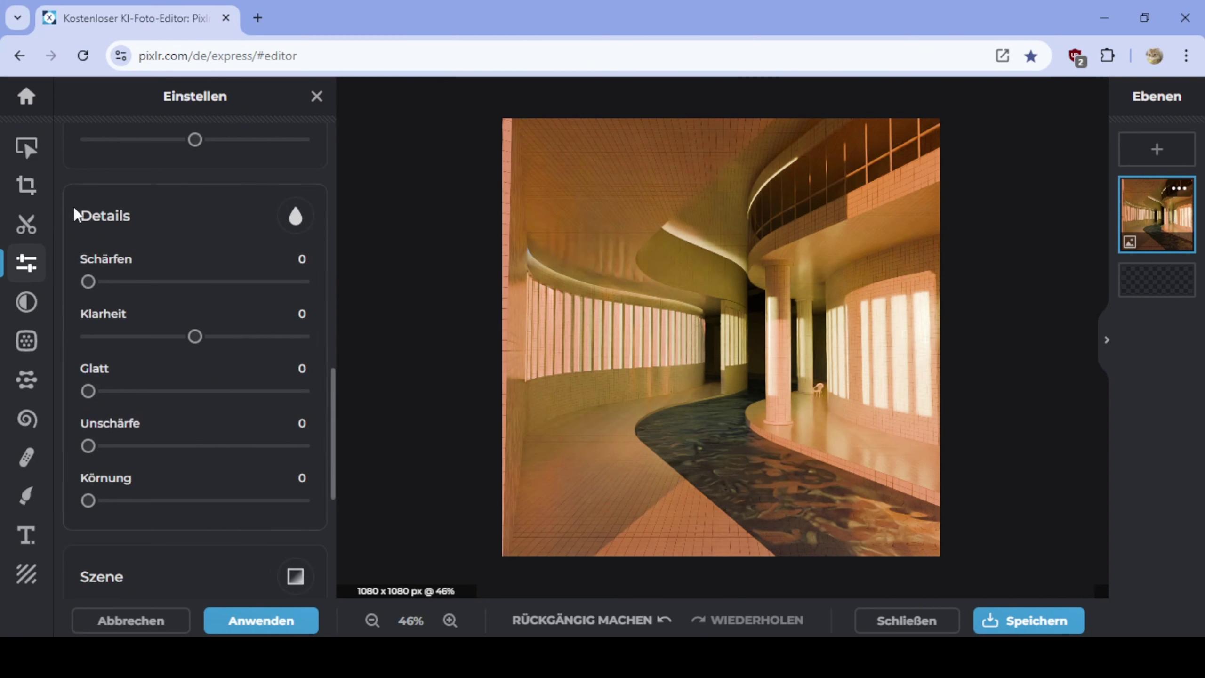
# Test Glatt at 100 on the zoomed-in render and reduce it to about 41
pyautogui.scroll(-3, 97, 358)
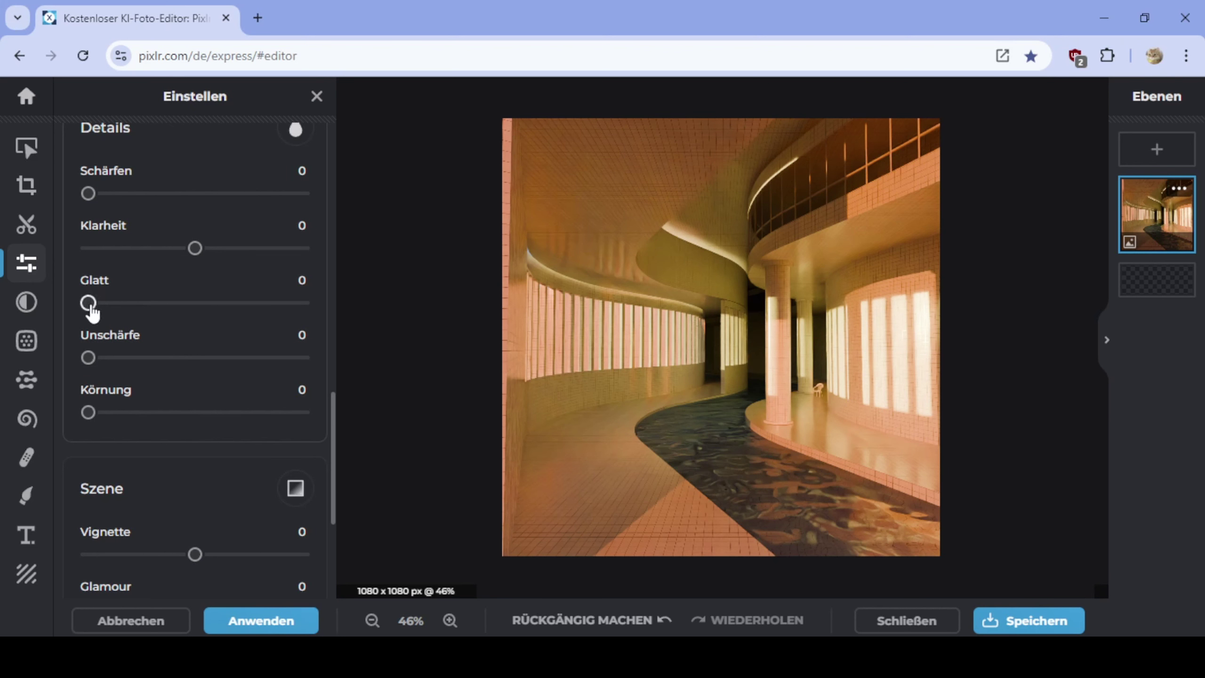
pyautogui.scroll(3, 153, 304)
pyautogui.moveTo(89, 391); pyautogui.dragTo(369, 403)
pyautogui.scroll(3, 807, 417)
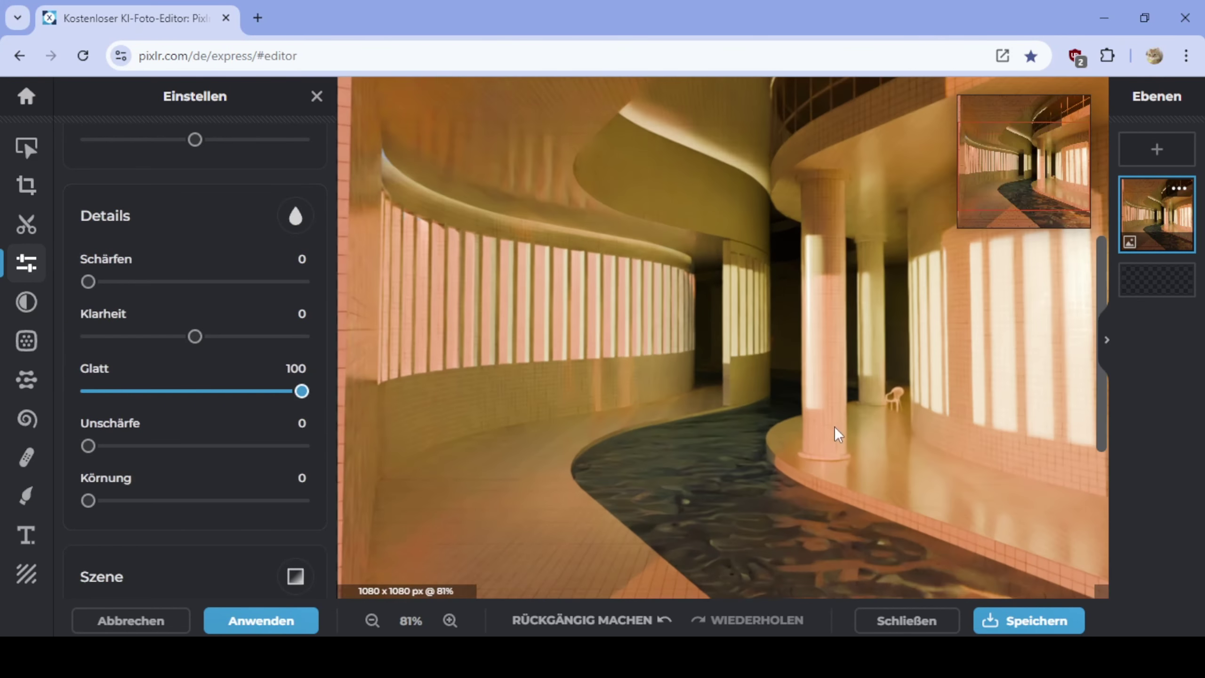
pyautogui.scroll(4, 834, 426)
pyautogui.moveTo(302, 391); pyautogui.dragTo(742, 364)
pyautogui.scroll(-4, 742, 364)
pyautogui.moveTo(308, 391); pyautogui.dragTo(179, 404)
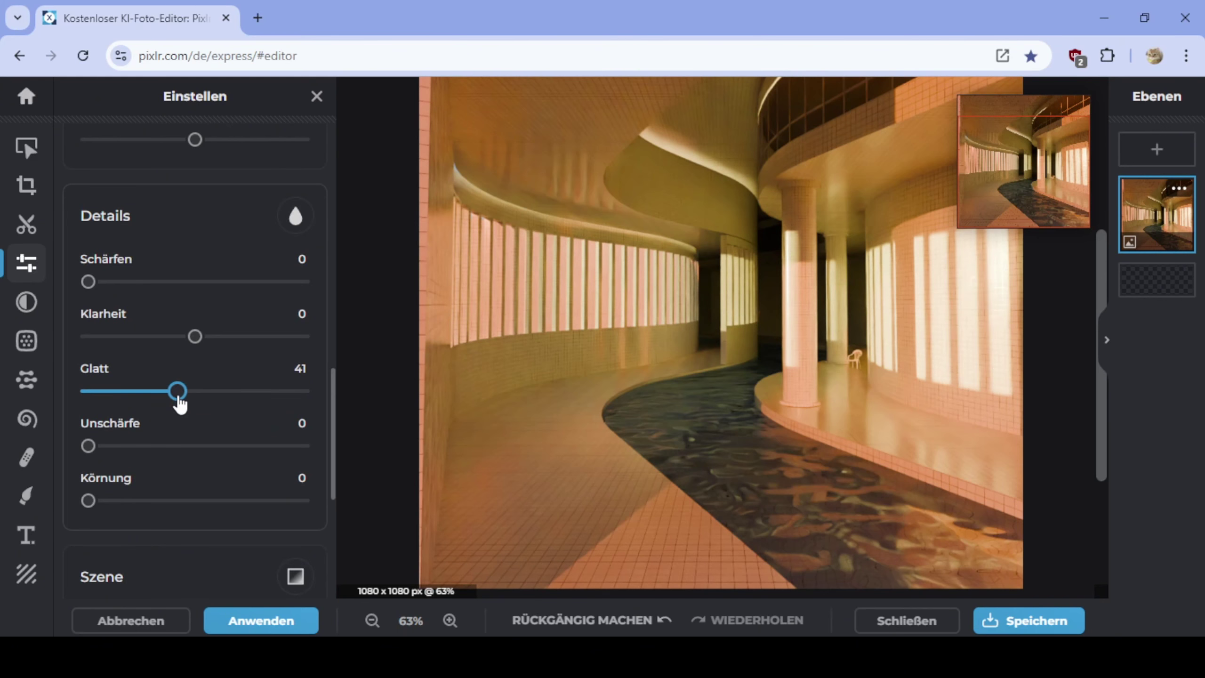
# In the Szene adjustments, set Glamour and Bloom to 0 and Enttrübung to 15
pyautogui.scroll(-5, 179, 404)
pyautogui.scroll(-2, 619, 344)
pyautogui.moveTo(87, 344); pyautogui.dragTo(21, 342)
pyautogui.moveTo(88, 400); pyautogui.dragTo(21, 401)
pyautogui.moveTo(88, 453); pyautogui.dragTo(122, 456)
pyautogui.scroll(1, 953, 330)
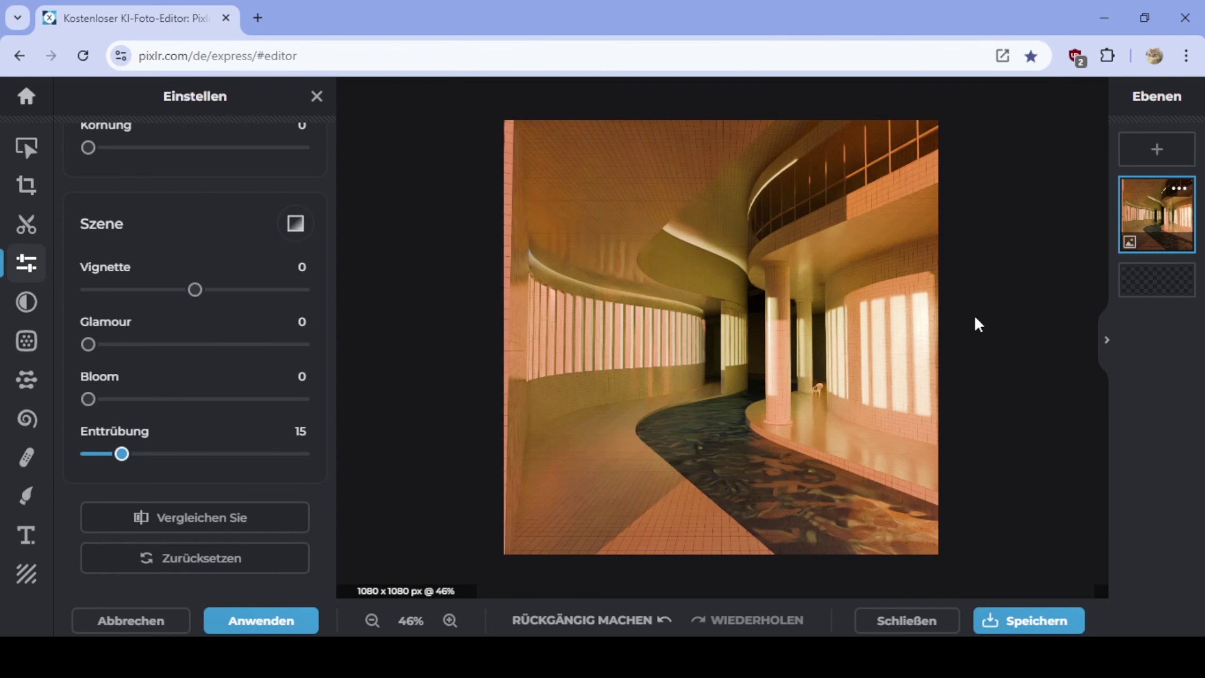